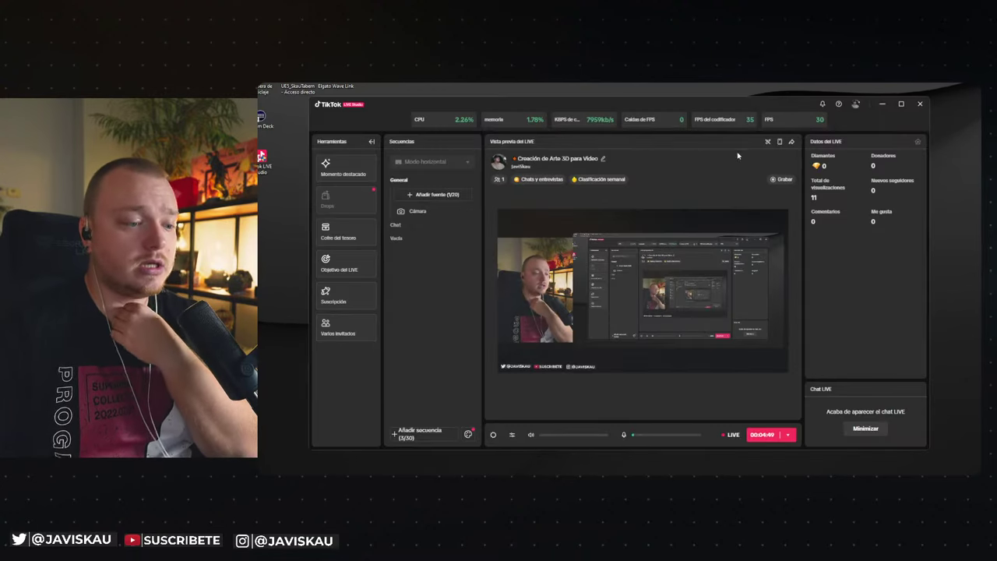
Minimize the TikTok LIVE Studio window to reveal the UE5_SkauTabern project folder.
{"action": "left_click", "coordinate": [882, 103]}
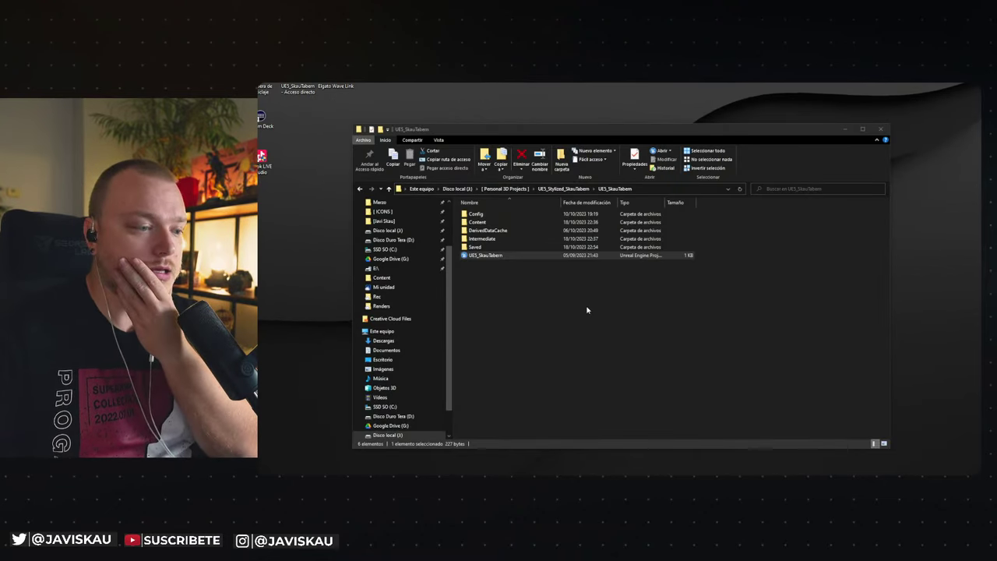
Show the desktop and launch Blender 3.4 from its Start tile.
{"action": "key", "text": "super+d"}
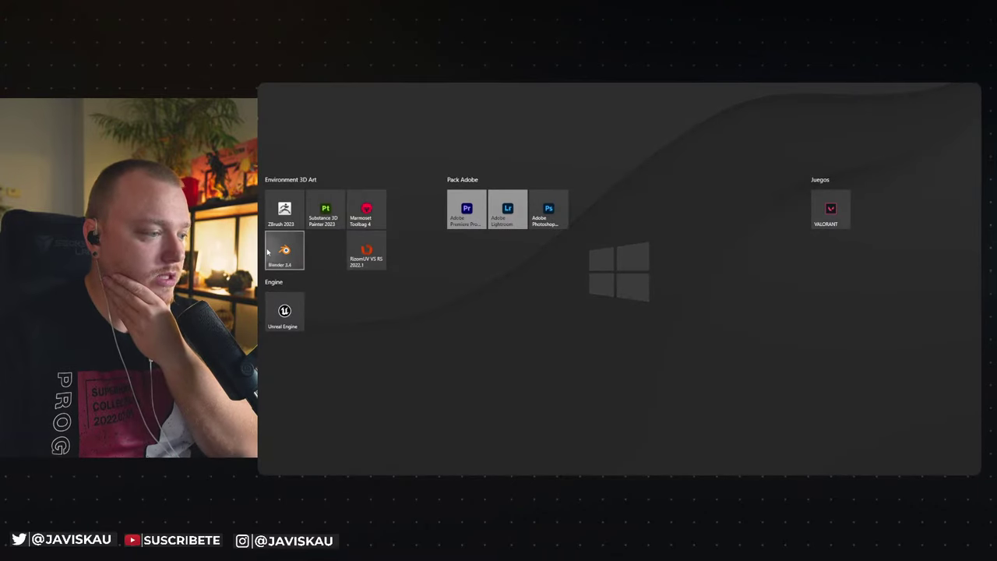
{"action": "left_click", "coordinate": [500, 362]}
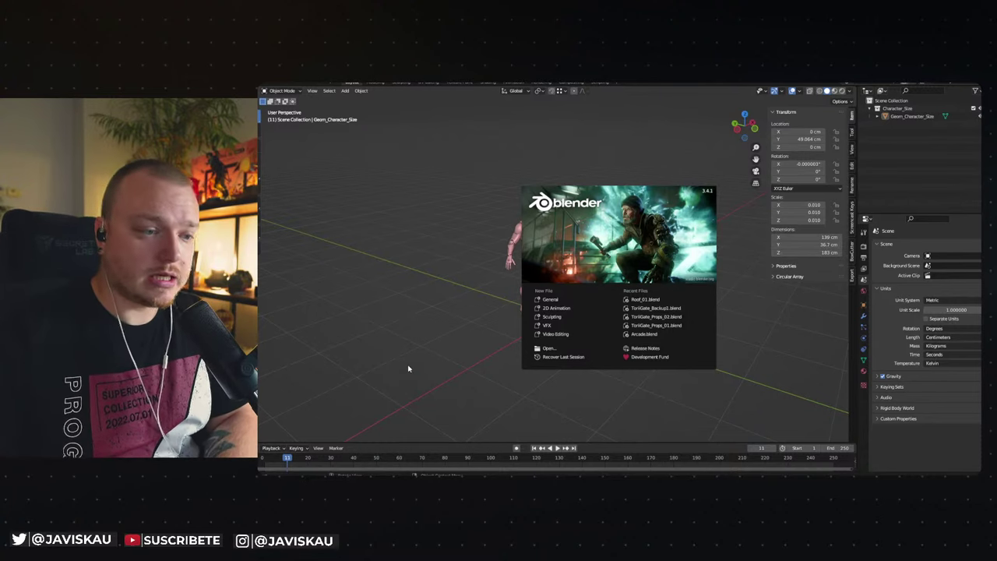
Close the Blender splash screen and orbit around the Geom_Character_Size figure.
{"action": "left_click", "coordinate": [472, 318]}
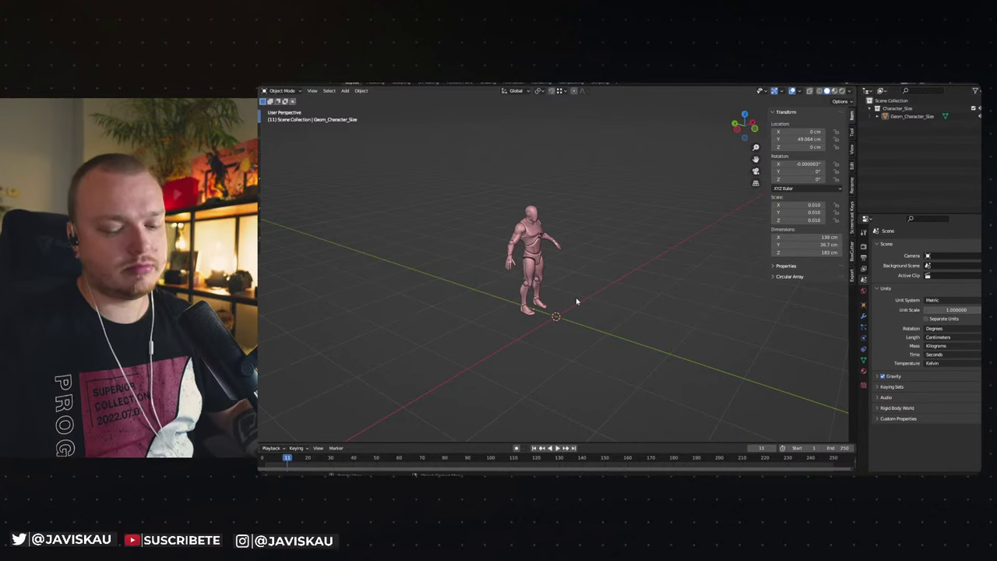
{"action": "mouse_move", "coordinate": [644, 298]}
{"action": "middle_mouse_down"}
{"action": "mouse_move", "coordinate": [601, 307]}
{"action": "mouse_move", "coordinate": [636, 291]}
{"action": "mouse_move", "coordinate": [641, 304]}
{"action": "mouse_move", "coordinate": [629, 307]}
{"action": "middle_mouse_up"}
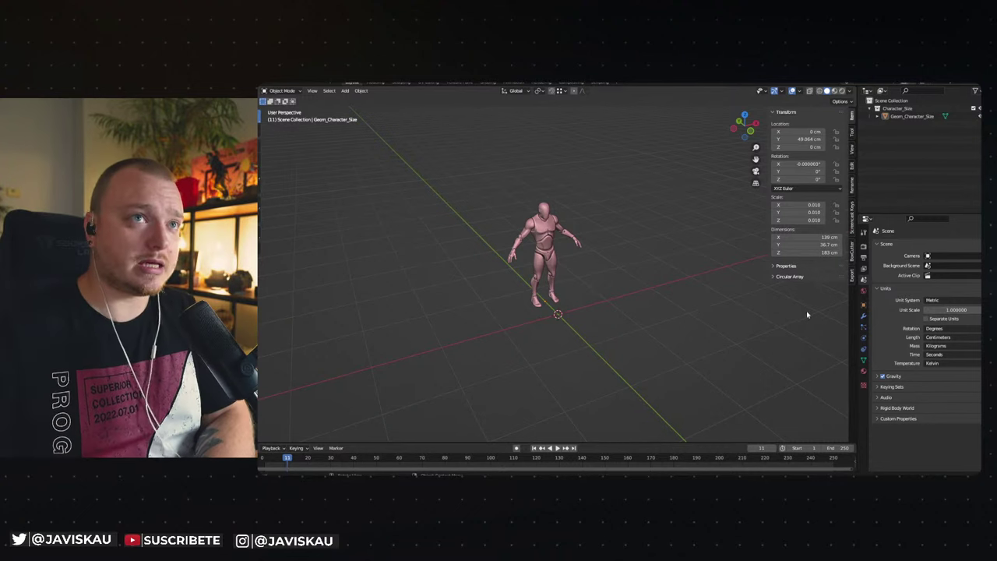
{"action": "middle_click_drag", "start_coordinate": [587, 276], "coordinate": [593, 268]}
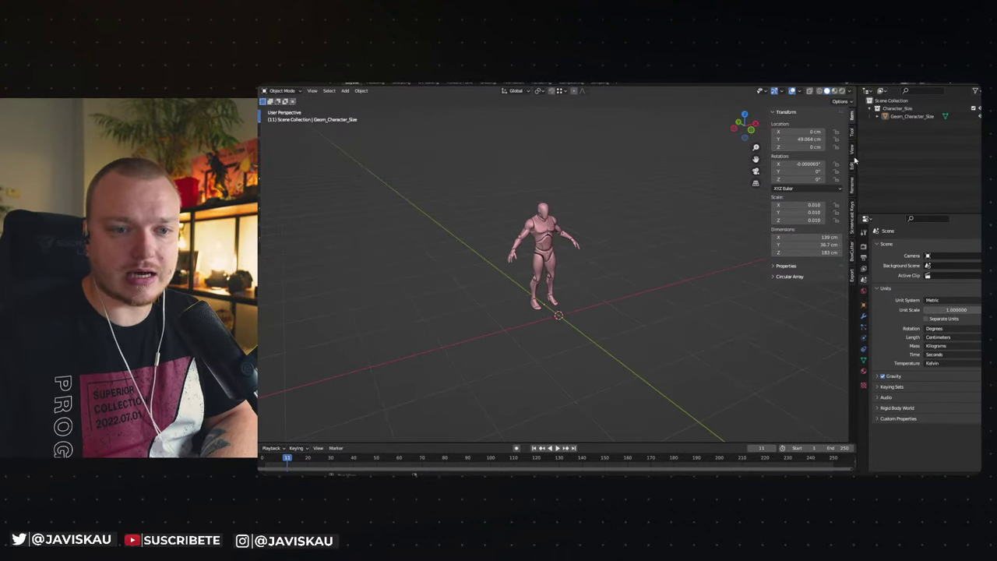
Create a new Outliner collection named Edge Decals, then switch to TikTok LIVE Studio.
{"action": "right_click", "coordinate": [875, 147]}
{"action": "left_click", "coordinate": [844, 144]}
{"action": "double_click", "coordinate": [895, 124]}
{"action": "type", "text": "Edge"}
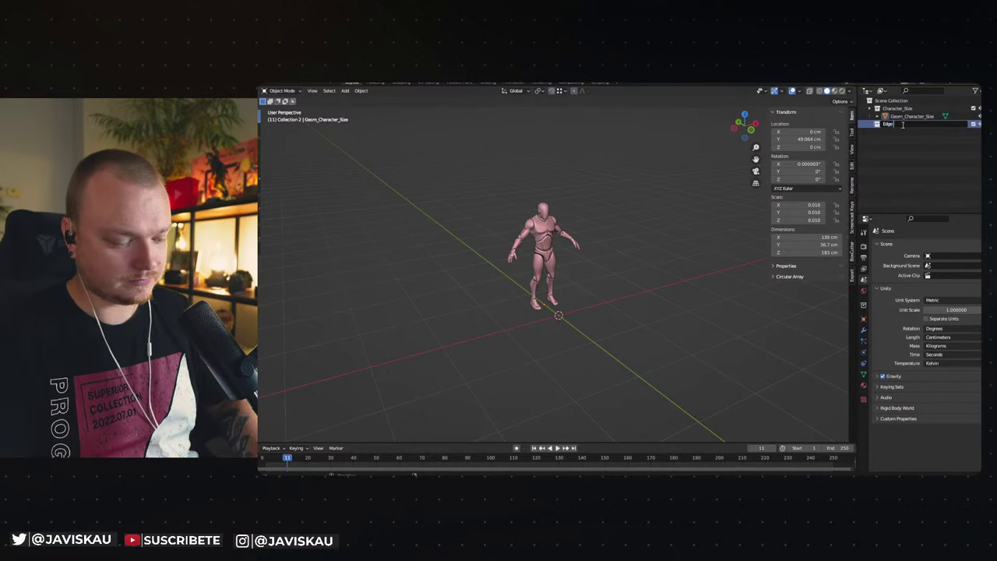
{"action": "type", "text": " Decimls"}
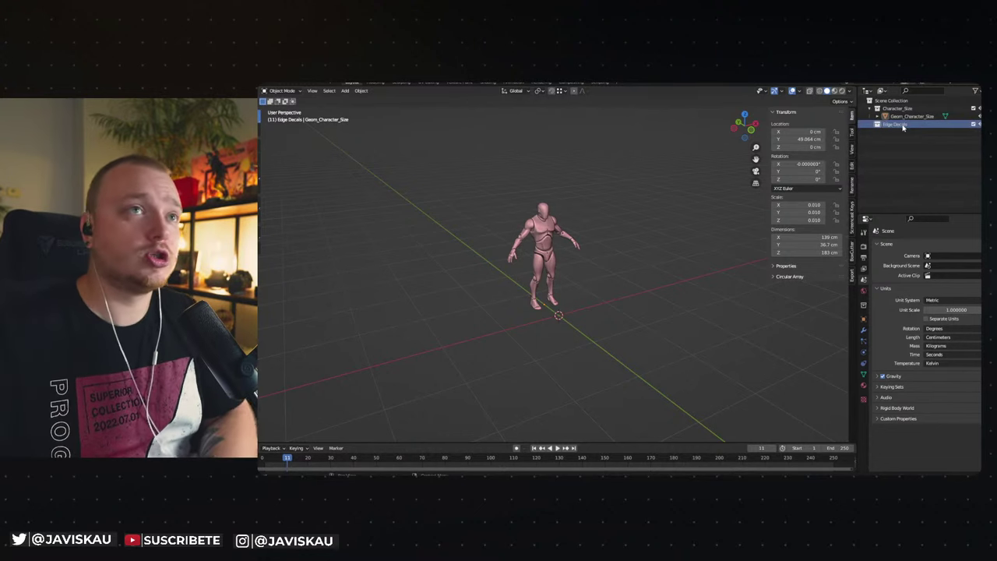
{"action": "key", "text": "Return"}
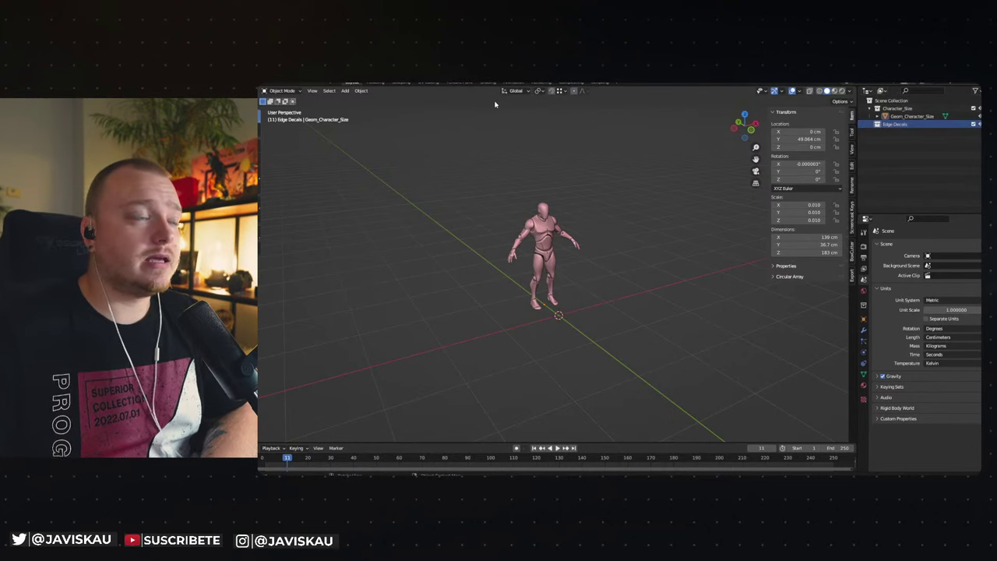
{"action": "scroll", "coordinate": [494, 103], "scroll_direction": "down", "scroll_amount": 1}
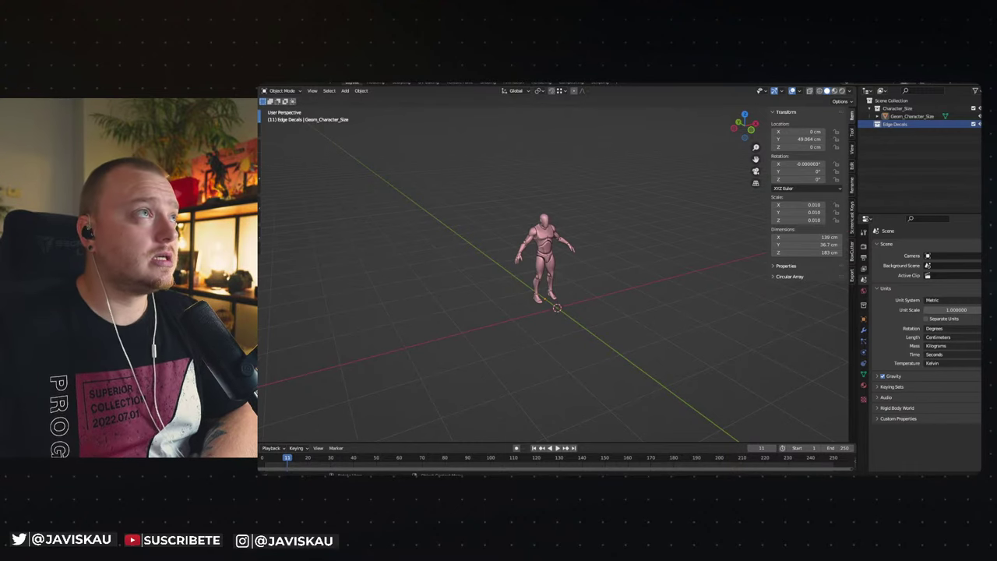
{"action": "key", "text": "alt+Tab"}
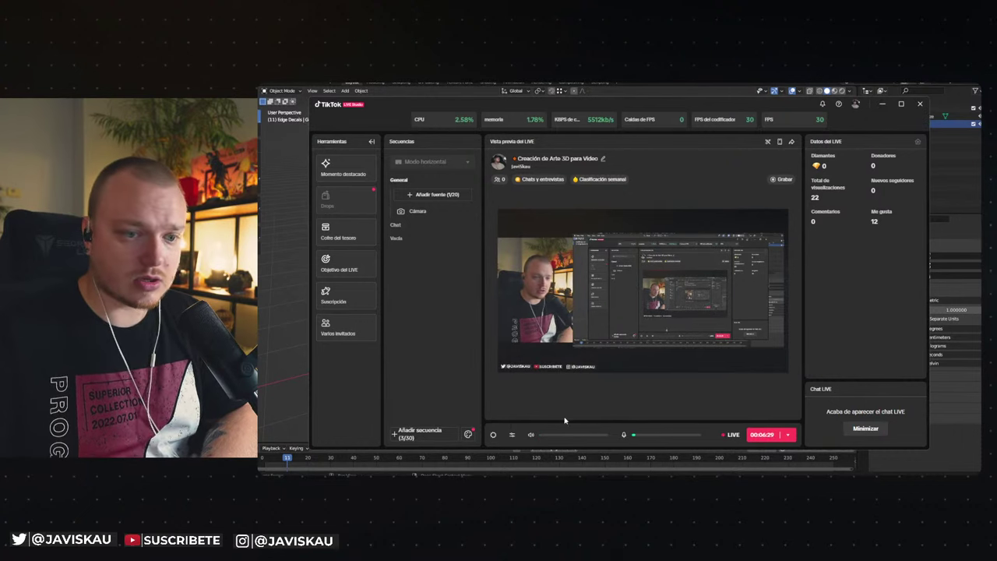
{"action": "mouse_move", "coordinate": [555, 435]}
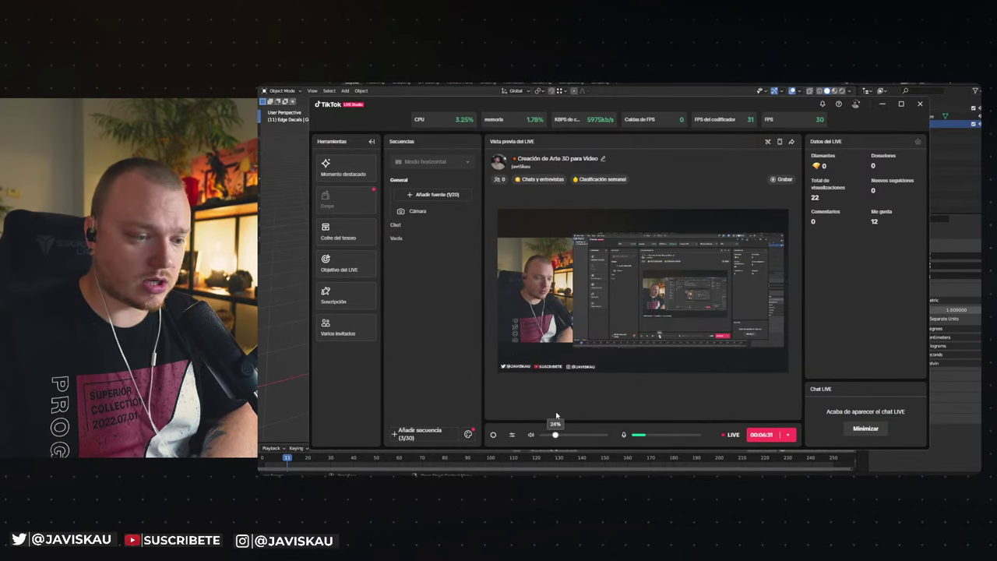
Minimize TikTok LIVE Studio to return to the Blender scene with the character.
{"action": "left_click", "coordinate": [881, 106]}
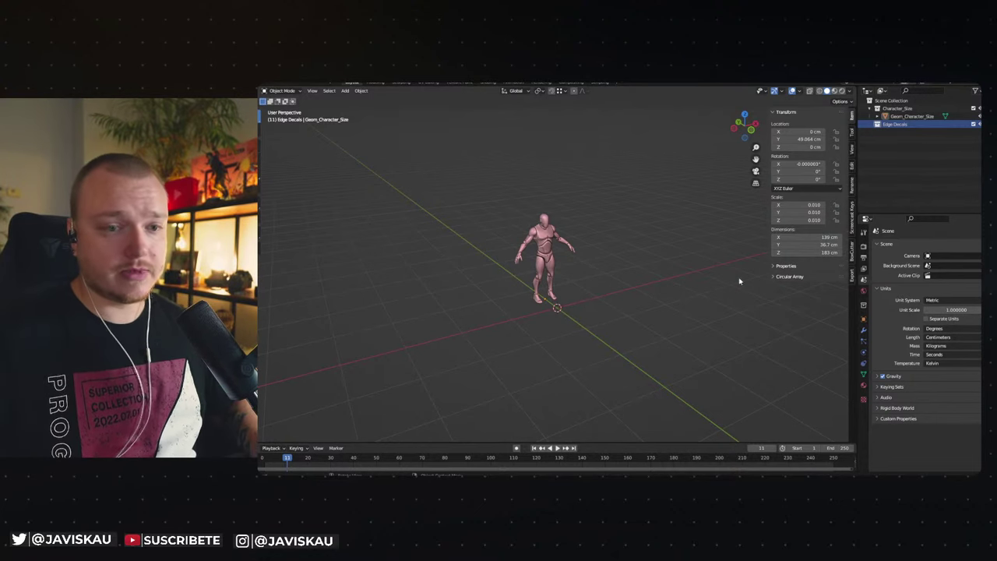
Select the character figure and slide it back near the origin along Y.
{"action": "left_click", "coordinate": [902, 146]}
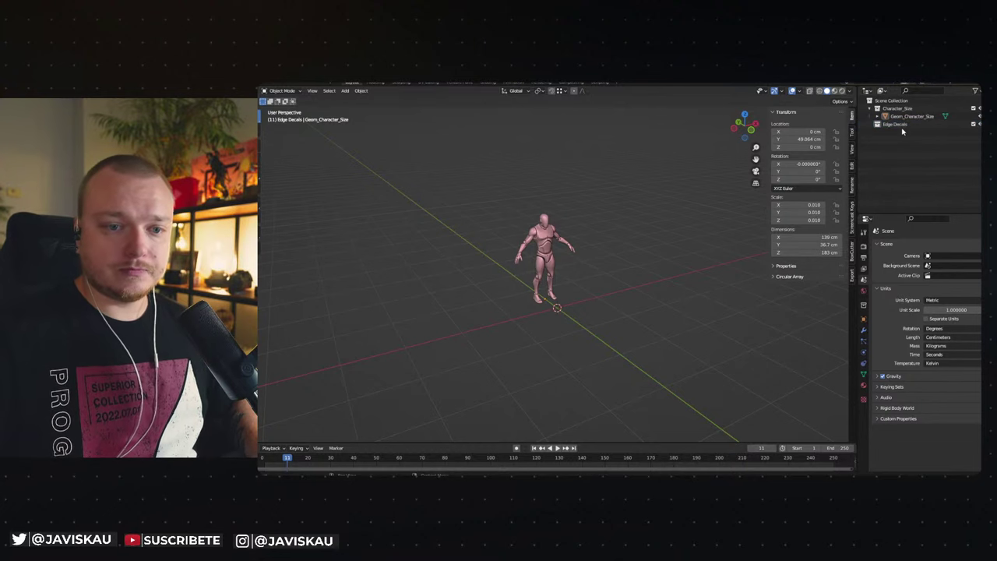
{"action": "middle_click_drag", "start_coordinate": [598, 307], "coordinate": [538, 280]}
{"action": "left_click", "coordinate": [559, 275]}
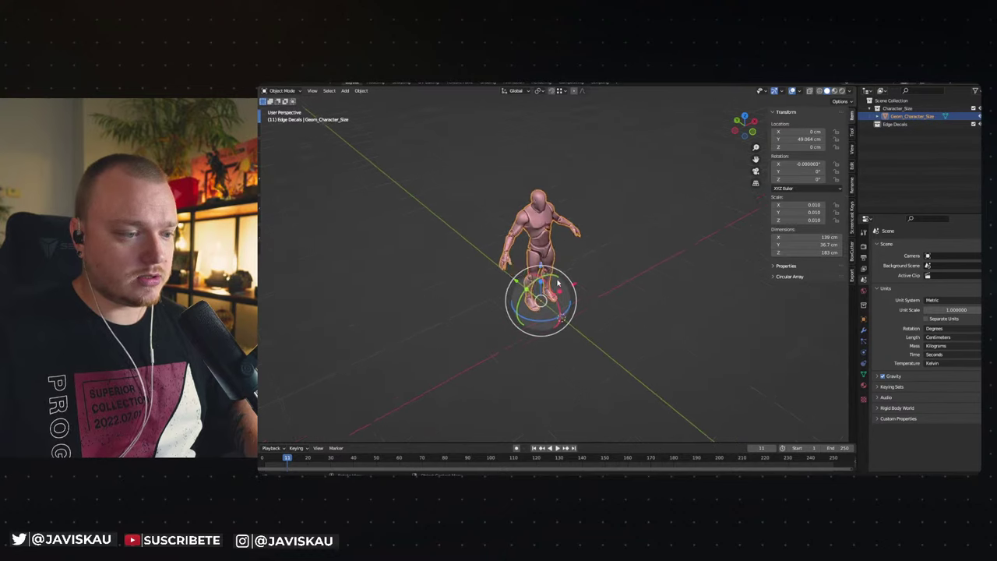
{"action": "left_click_drag", "start_coordinate": [532, 276], "coordinate": [644, 368]}
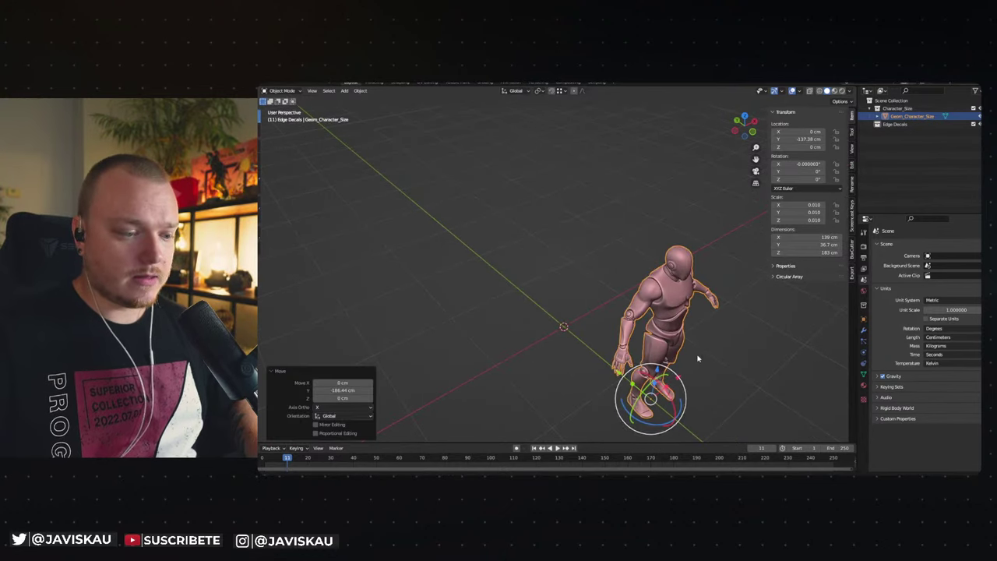
{"action": "key", "text": "KP_Decimal"}
{"action": "key", "text": "ctrl+KP_3"}
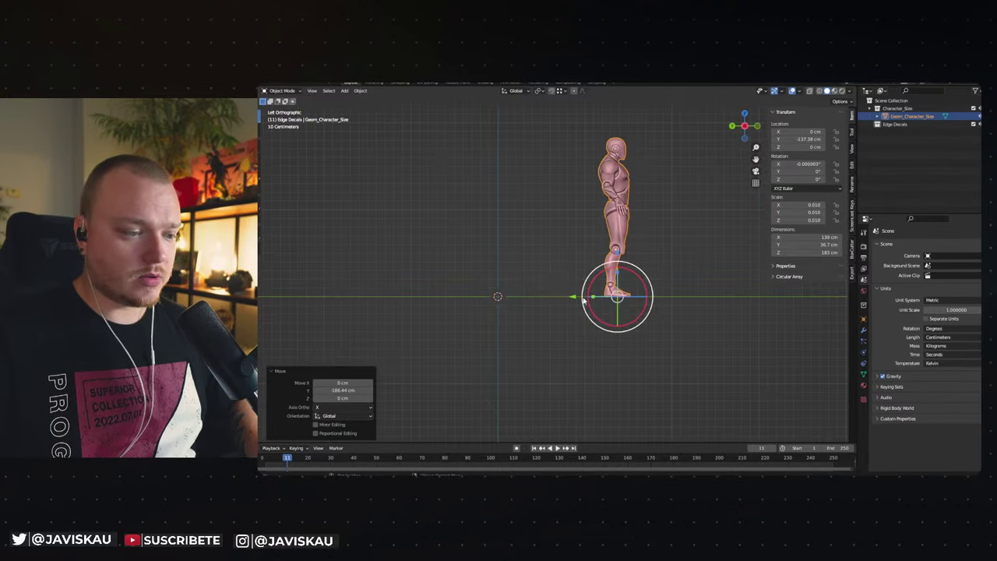
{"action": "left_click_drag", "start_coordinate": [584, 301], "coordinate": [456, 299]}
Move the character 233.84 cm along X and make Edge Decals the active collection.
{"action": "mouse_move", "coordinate": [456, 299]}
{"action": "middle_mouse_down"}
{"action": "mouse_move", "coordinate": [543, 309]}
{"action": "mouse_move", "coordinate": [521, 323]}
{"action": "mouse_move", "coordinate": [543, 310]}
{"action": "mouse_move", "coordinate": [575, 363]}
{"action": "middle_mouse_up"}
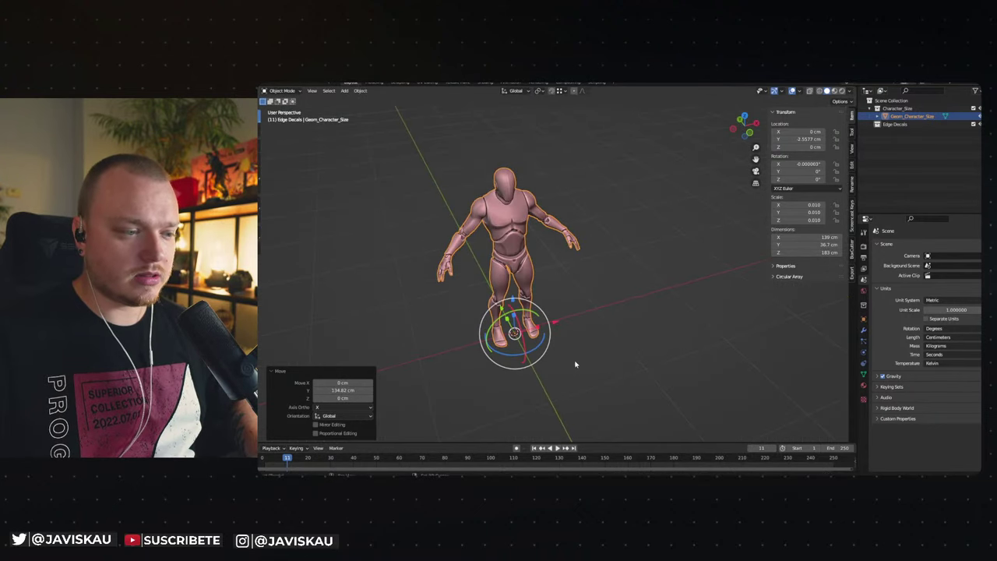
{"action": "left_click_drag", "start_coordinate": [553, 321], "coordinate": [730, 271]}
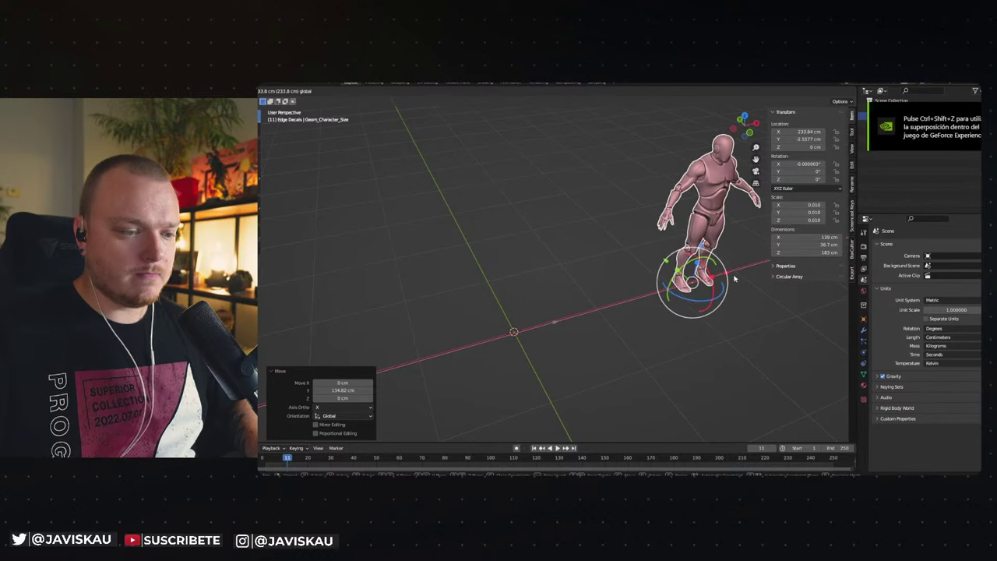
{"action": "mouse_move", "coordinate": [522, 309]}
{"action": "middle_mouse_down"}
{"action": "mouse_move", "coordinate": [566, 337]}
{"action": "mouse_move", "coordinate": [571, 328]}
{"action": "middle_mouse_up"}
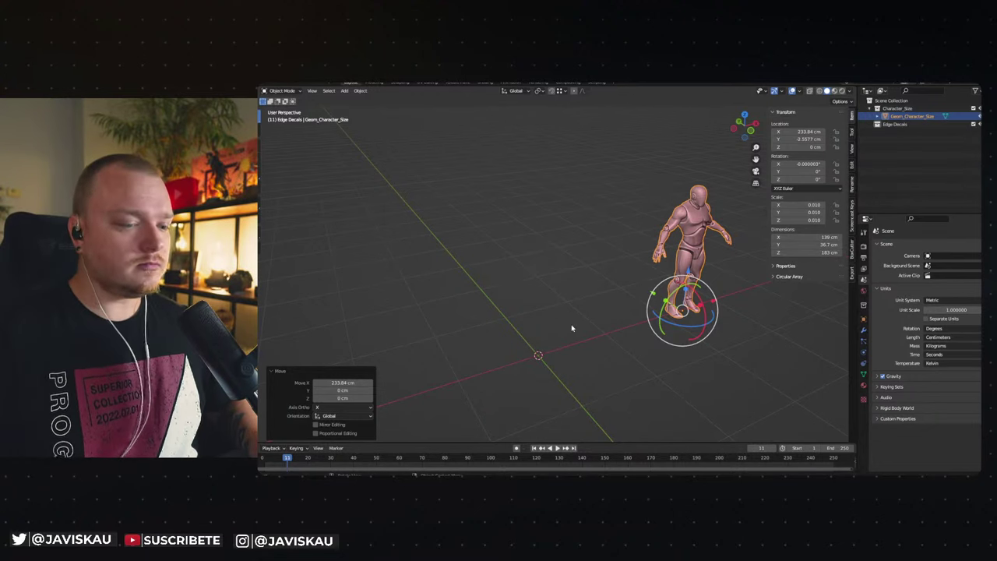
{"action": "scroll", "coordinate": [563, 328], "scroll_direction": "up", "scroll_amount": 3}
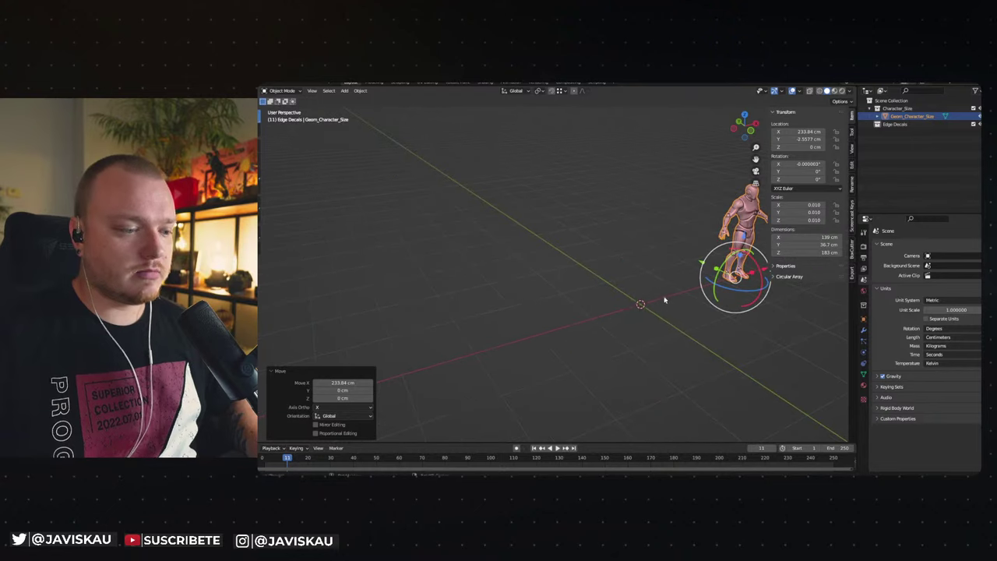
{"action": "middle_click_drag", "start_coordinate": [639, 305], "coordinate": [665, 318]}
{"action": "scroll", "coordinate": [666, 318], "scroll_direction": "down", "scroll_amount": 3}
{"action": "left_click", "coordinate": [587, 291]}
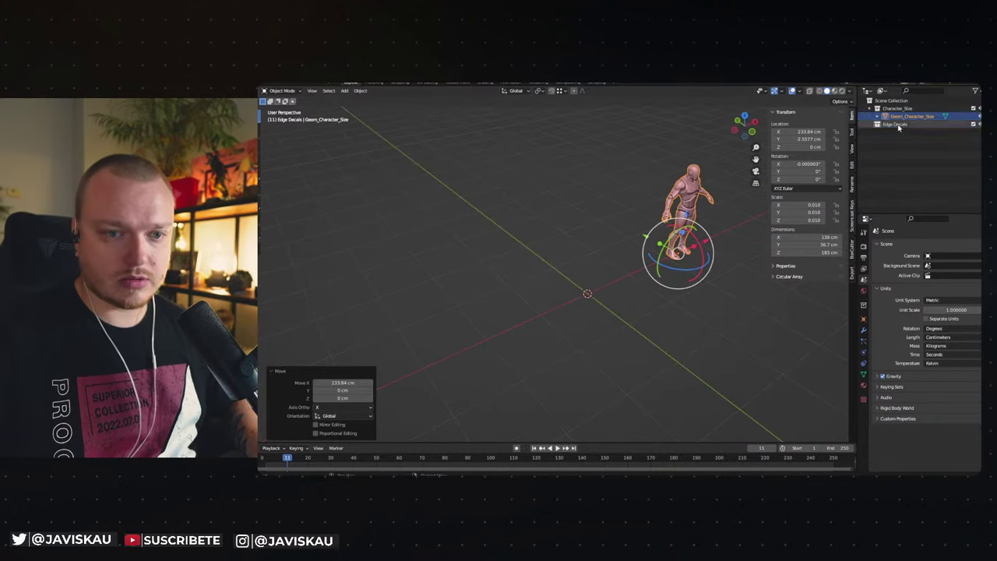
{"action": "middle_click_drag", "start_coordinate": [587, 288], "coordinate": [592, 291]}
{"action": "key", "text": "shift+a"}
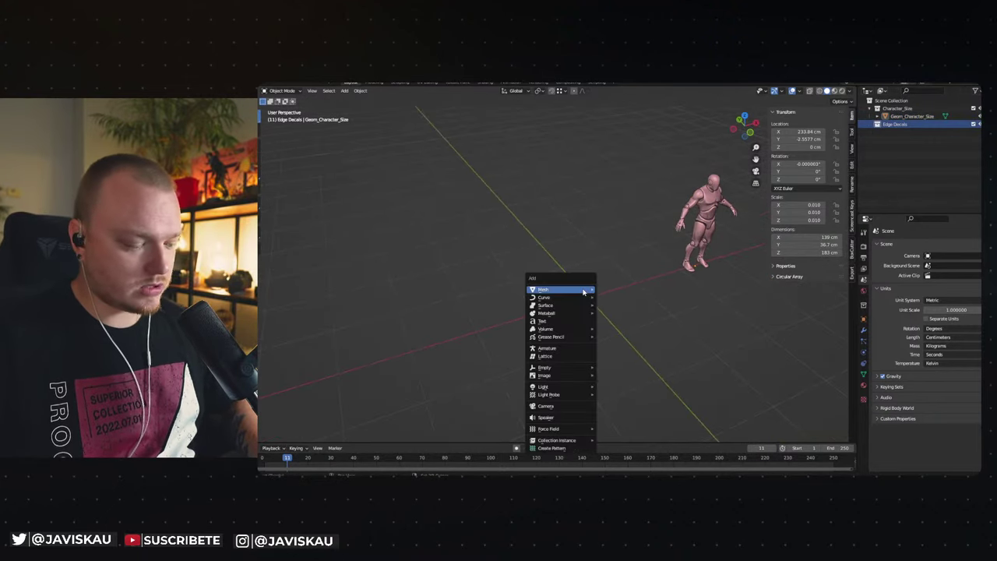
Add a cube and size it to 100 × 100 × 600 cm.
{"action": "mouse_move", "coordinate": [560, 289]}
{"action": "left_click", "coordinate": [615, 299]}
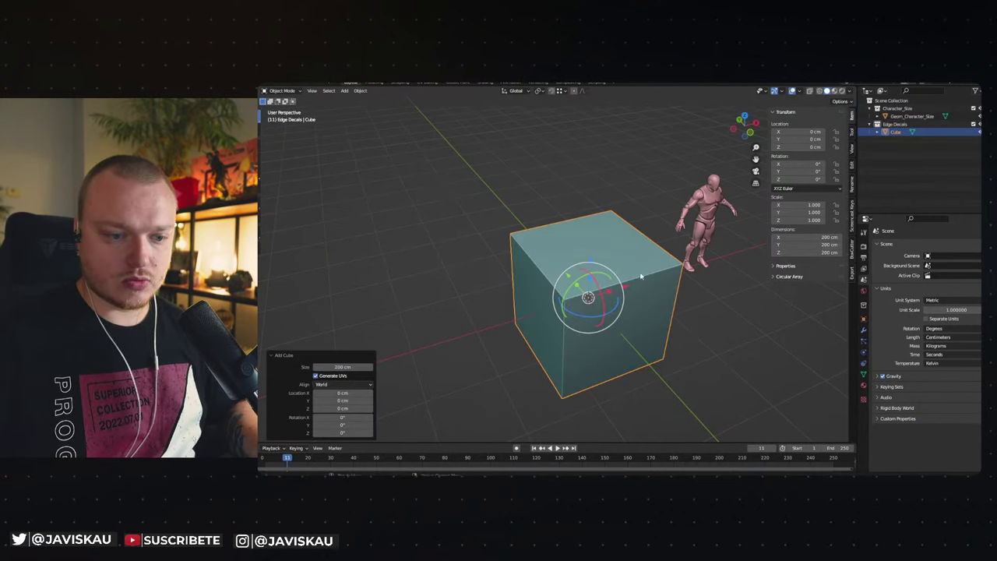
{"action": "left_click", "coordinate": [828, 253]}
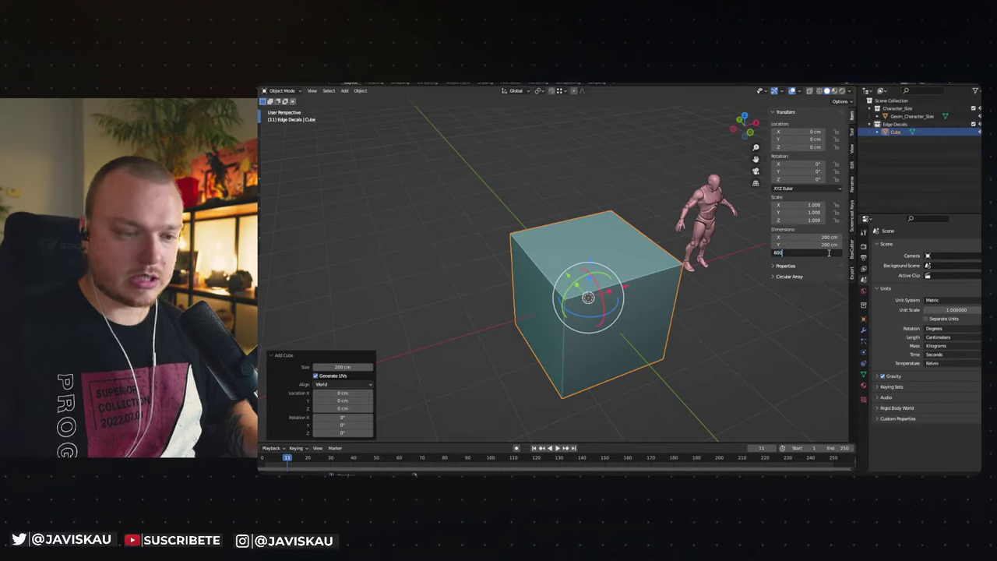
{"action": "key", "text": "Return"}
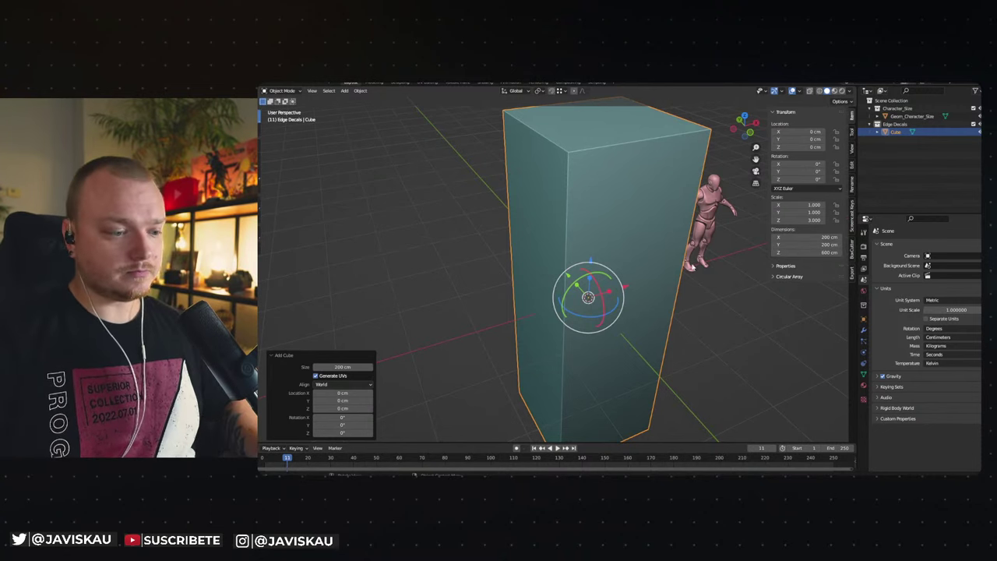
{"action": "left_click", "coordinate": [831, 236]}
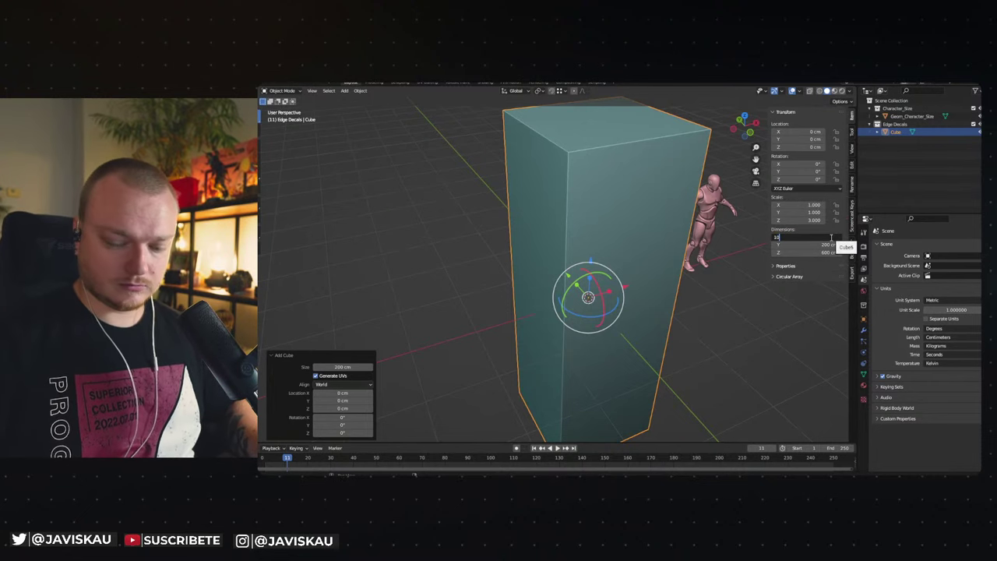
{"action": "type", "text": "100"}
{"action": "key", "text": "Tab"}
{"action": "key", "text": "Return"}
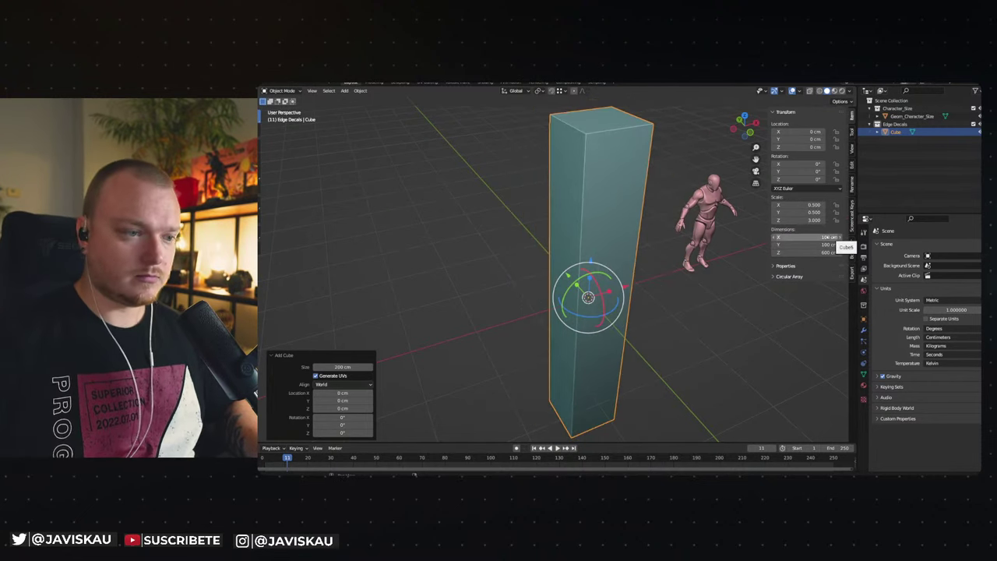
View the tall cube in front orthographic view, orbit around it, and begin renaming it.
{"action": "left_click", "coordinate": [670, 323]}
{"action": "key", "text": "KP_3"}
{"action": "key", "text": "KP_1"}
{"action": "mouse_move", "coordinate": [665, 316]}
{"action": "middle_mouse_down"}
{"action": "mouse_move", "coordinate": [600, 283]}
{"action": "mouse_move", "coordinate": [688, 270]}
{"action": "mouse_move", "coordinate": [517, 259]}
{"action": "mouse_move", "coordinate": [626, 266]}
{"action": "middle_mouse_up"}
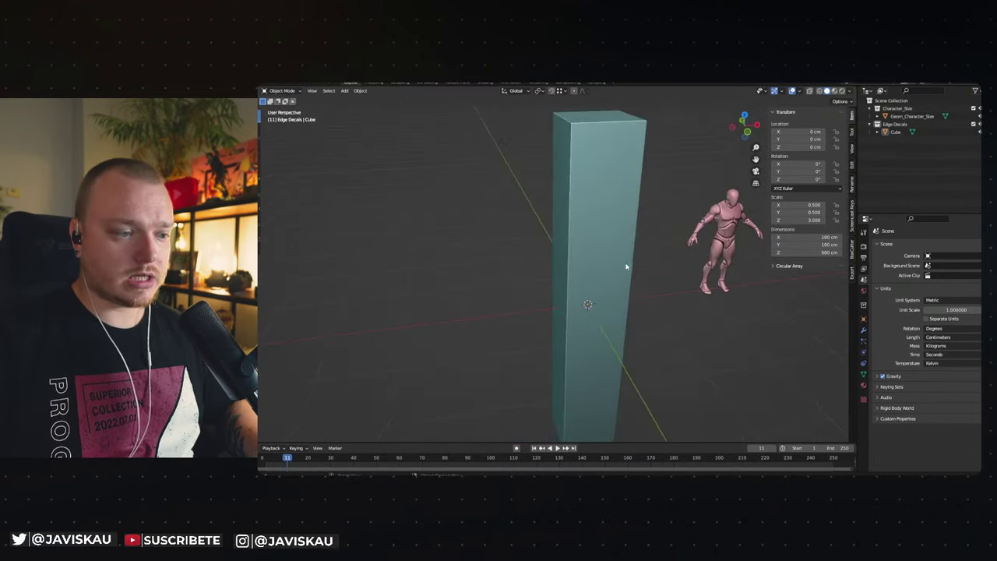
{"action": "mouse_move", "coordinate": [636, 170]}
{"action": "middle_mouse_down"}
{"action": "mouse_move", "coordinate": [616, 229]}
{"action": "mouse_move", "coordinate": [478, 226]}
{"action": "mouse_move", "coordinate": [667, 228]}
{"action": "mouse_move", "coordinate": [642, 229]}
{"action": "mouse_move", "coordinate": [621, 247]}
{"action": "mouse_move", "coordinate": [660, 264]}
{"action": "middle_mouse_up"}
{"action": "double_click", "coordinate": [896, 132]}
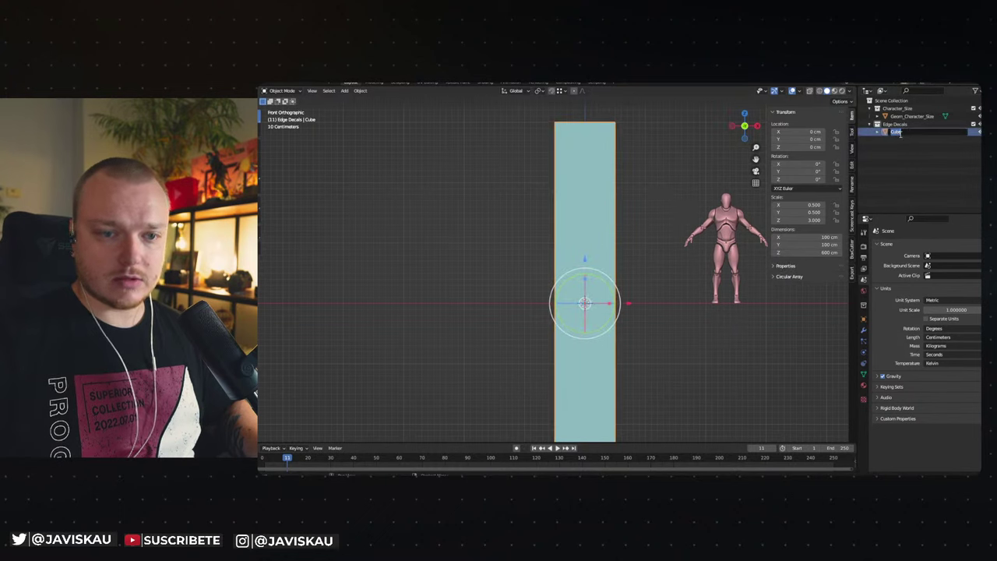
Rename the cube to Base Mesh and reselect it.
{"action": "type", "text": "e Mesh"}
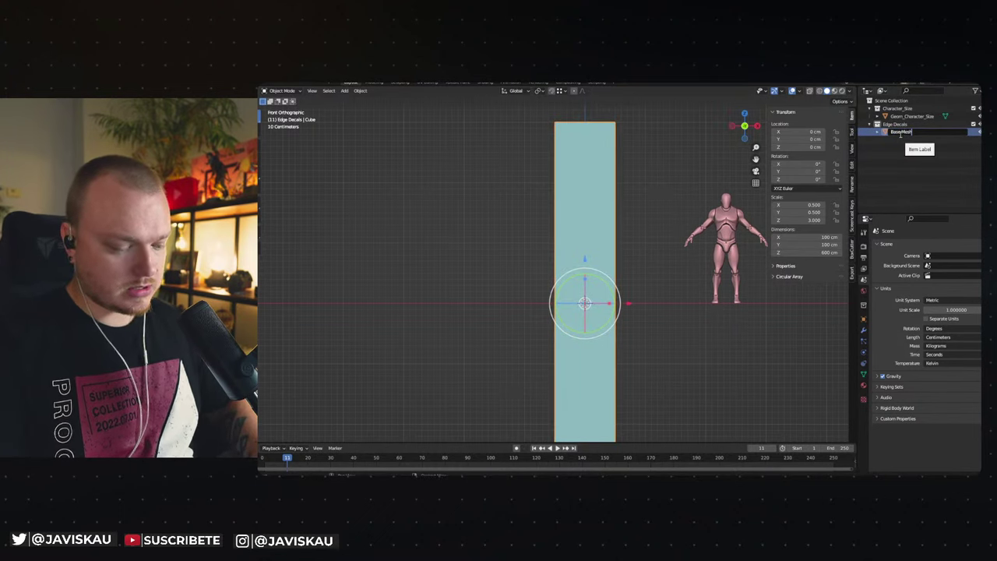
{"action": "key", "text": "Return"}
{"action": "right_click", "coordinate": [901, 134]}
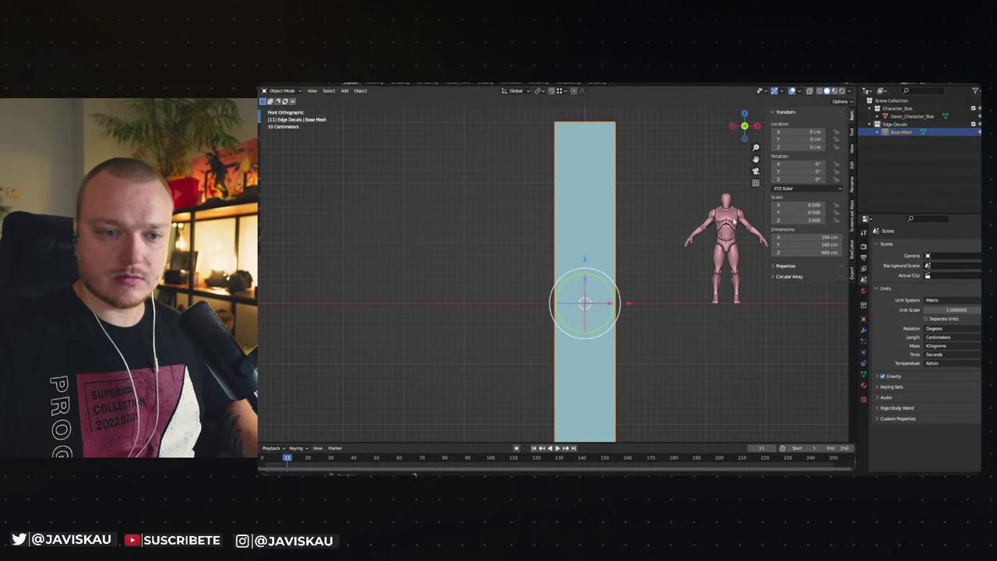
{"action": "left_click", "coordinate": [646, 204]}
{"action": "left_click", "coordinate": [608, 208]}
Duplicate it in place as Base Mesh.001 into a new excluded Low collection, then reselect Base Mesh.
{"action": "key", "text": "shift+d"}
{"action": "right_click", "coordinate": [645, 203]}
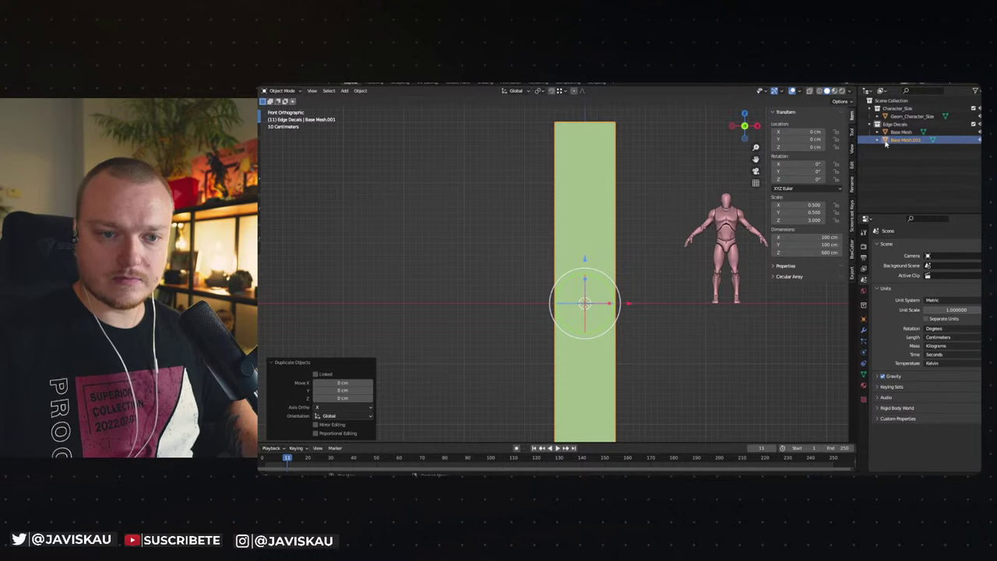
{"action": "key", "text": "Return"}
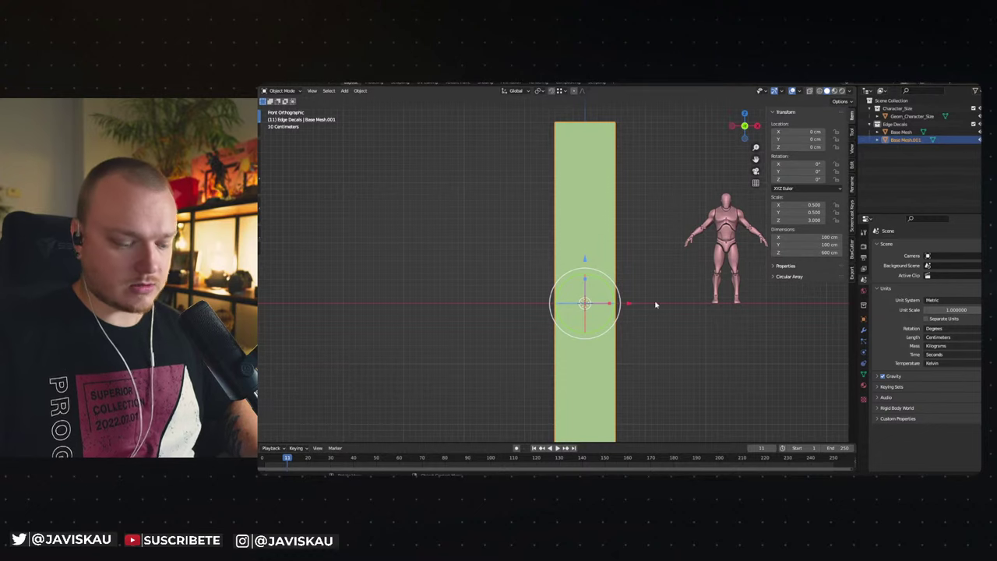
{"action": "key", "text": "m"}
{"action": "left_click", "coordinate": [658, 316]}
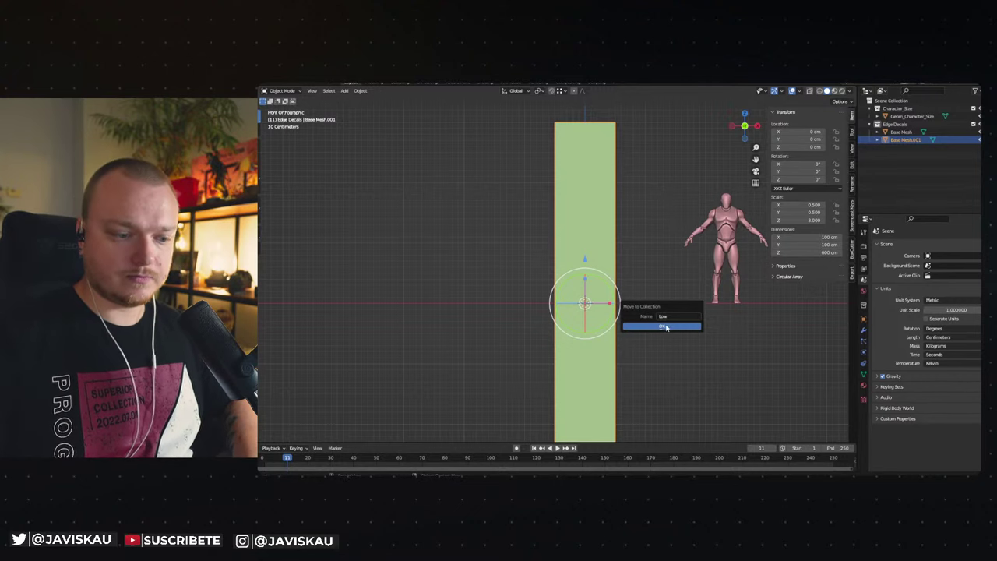
{"action": "key", "text": "Return"}
{"action": "left_click", "coordinate": [974, 140]}
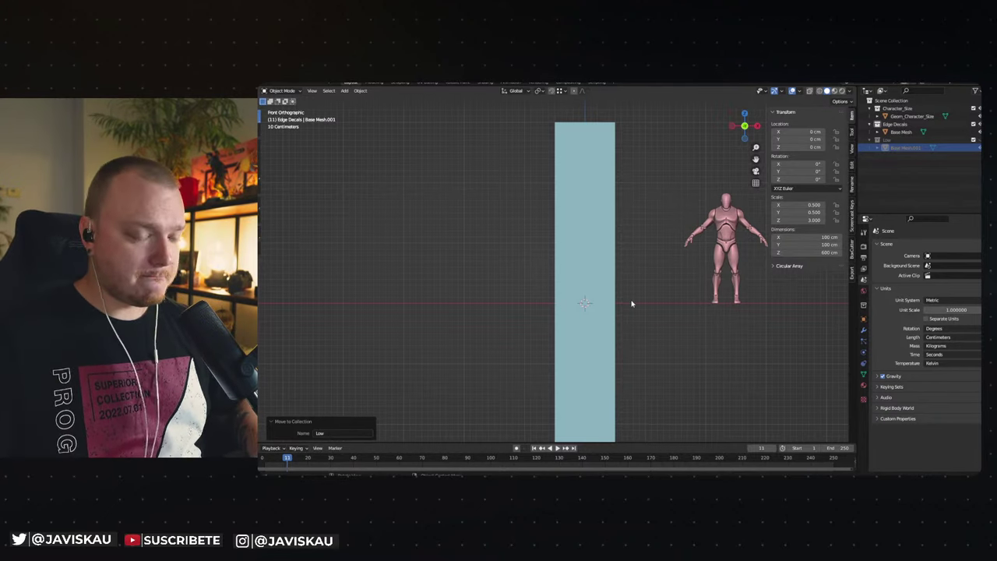
{"action": "left_click", "coordinate": [585, 301]}
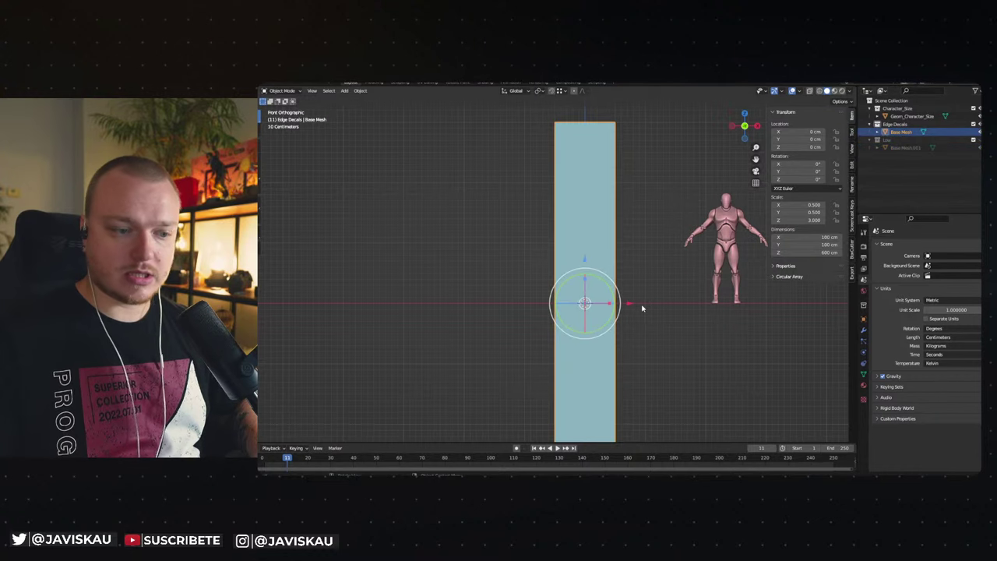
{"action": "left_click", "coordinate": [647, 311]}
{"action": "scroll", "coordinate": [653, 322], "scroll_direction": "down", "scroll_amount": 1}
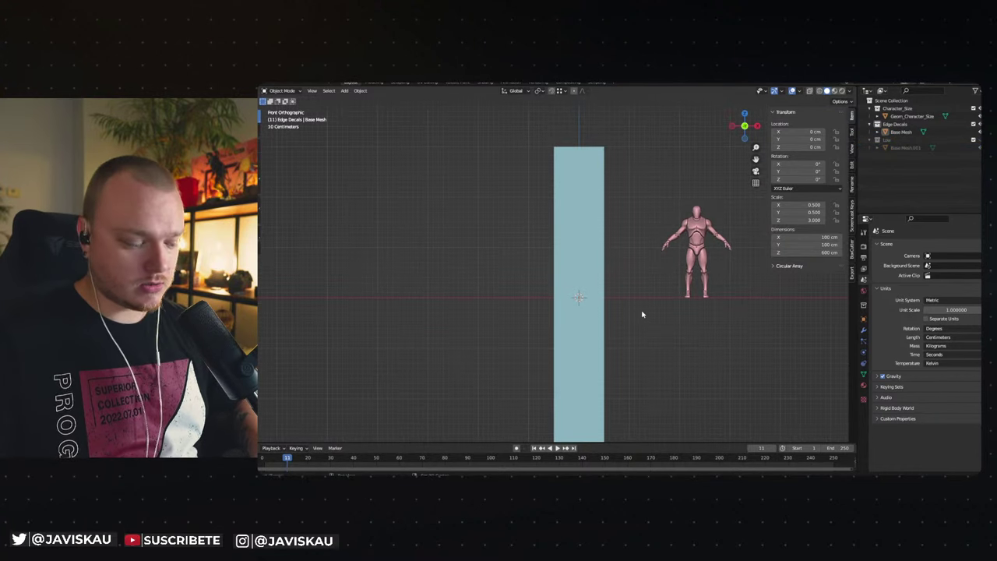
Add a plane rotated 90° on X and sized 400 × 400 cm.
{"action": "key", "text": "shift+a"}
{"action": "left_click", "coordinate": [676, 309]}
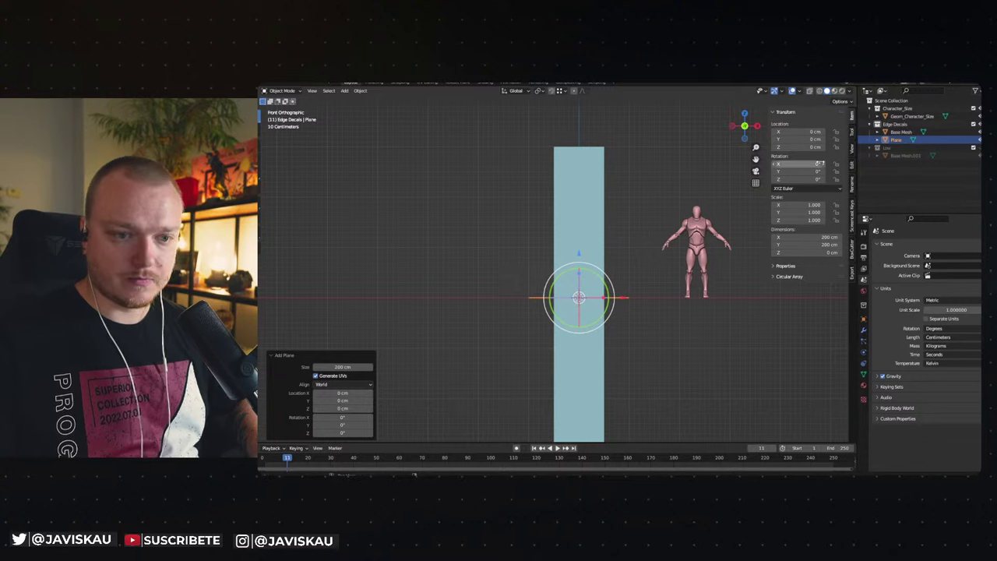
{"action": "type", "text": "0"}
{"action": "key", "text": "Return"}
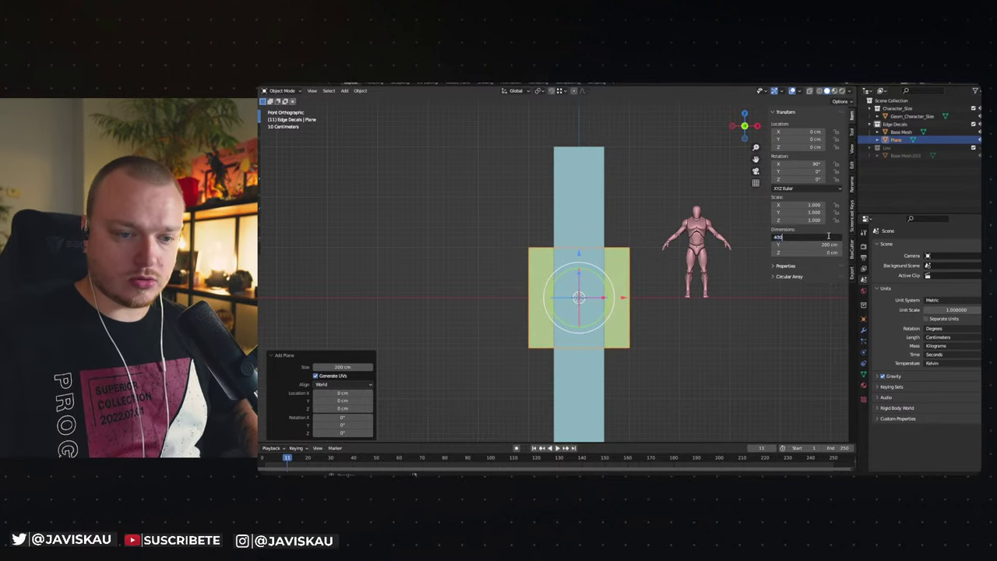
{"action": "key", "text": "Tab"}
{"action": "type", "text": "40"}
{"action": "key", "text": "Return"}
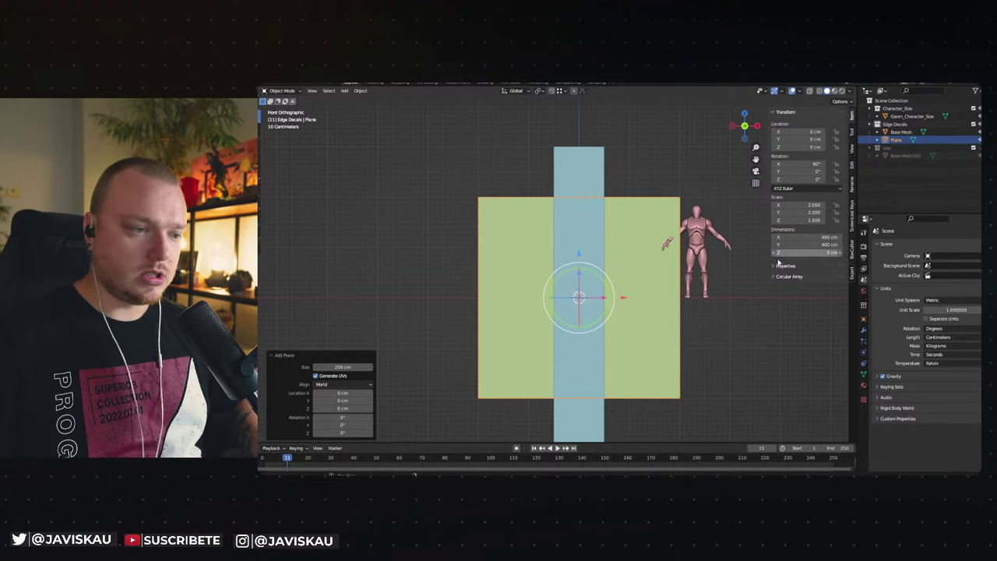
{"action": "left_click", "coordinate": [715, 333]}
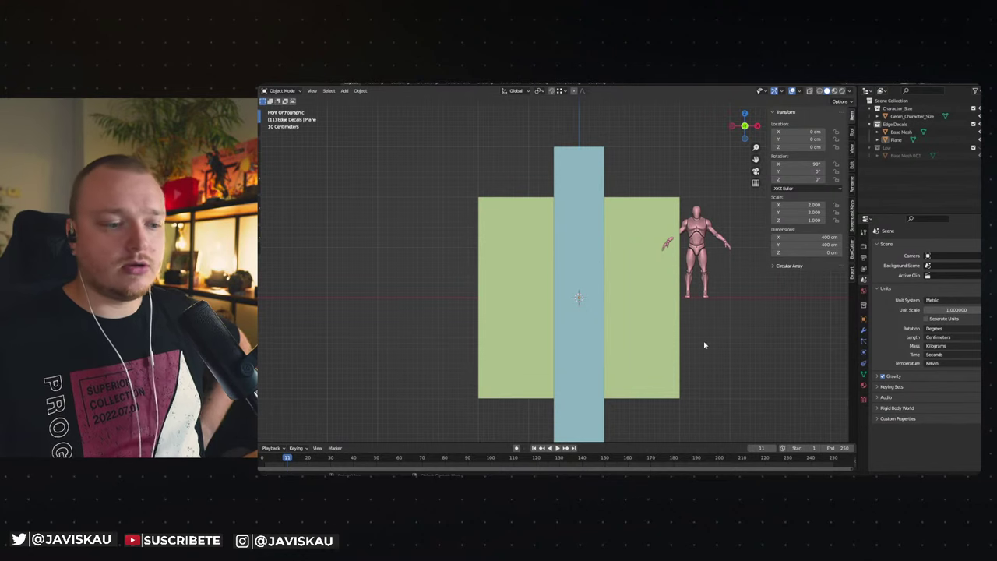
{"action": "left_click", "coordinate": [695, 244]}
Move the reference character further right along X to 292.36 cm.
{"action": "middle_click_drag", "start_coordinate": [695, 244], "coordinate": [744, 285]}
{"action": "left_click_drag", "start_coordinate": [745, 285], "coordinate": [767, 286]}
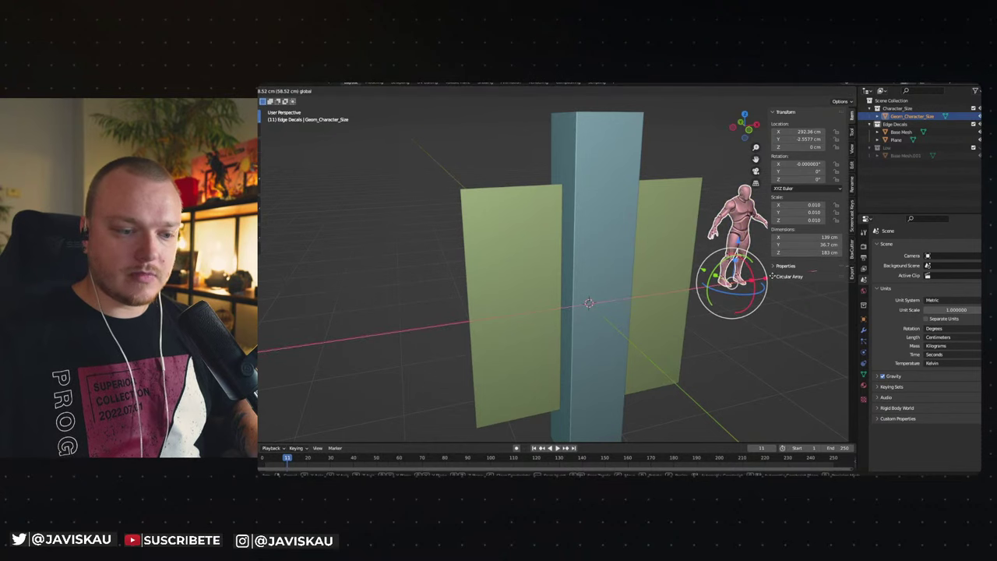
{"action": "middle_click_drag", "start_coordinate": [768, 285], "coordinate": [686, 304]}
{"action": "scroll", "coordinate": [685, 300], "scroll_direction": "down", "scroll_amount": 1}
{"action": "scroll", "coordinate": [652, 309], "scroll_direction": "down", "scroll_amount": 2}
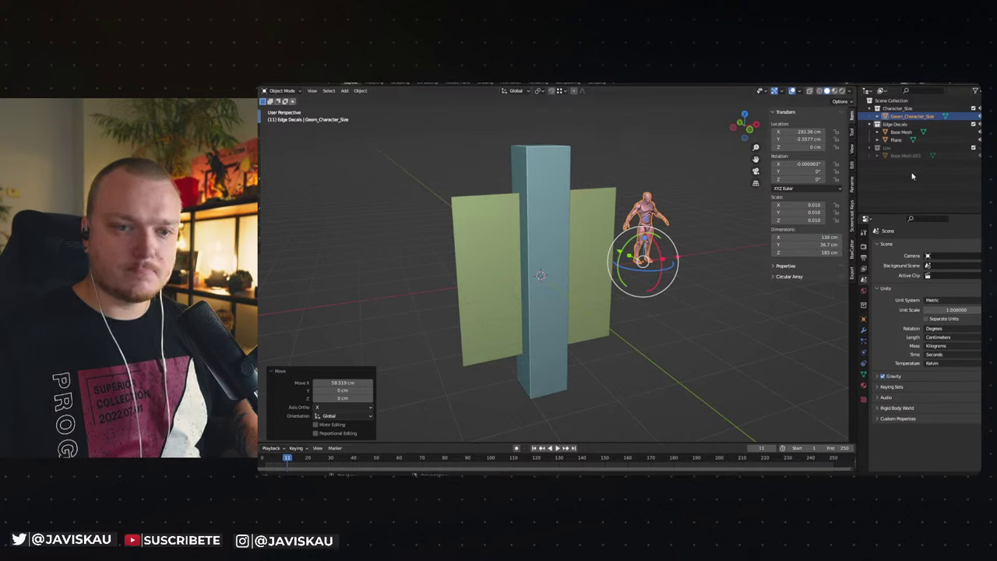
Check the plane and Base Mesh pillar, then return to front orthographic view.
{"action": "left_click", "coordinate": [897, 140]}
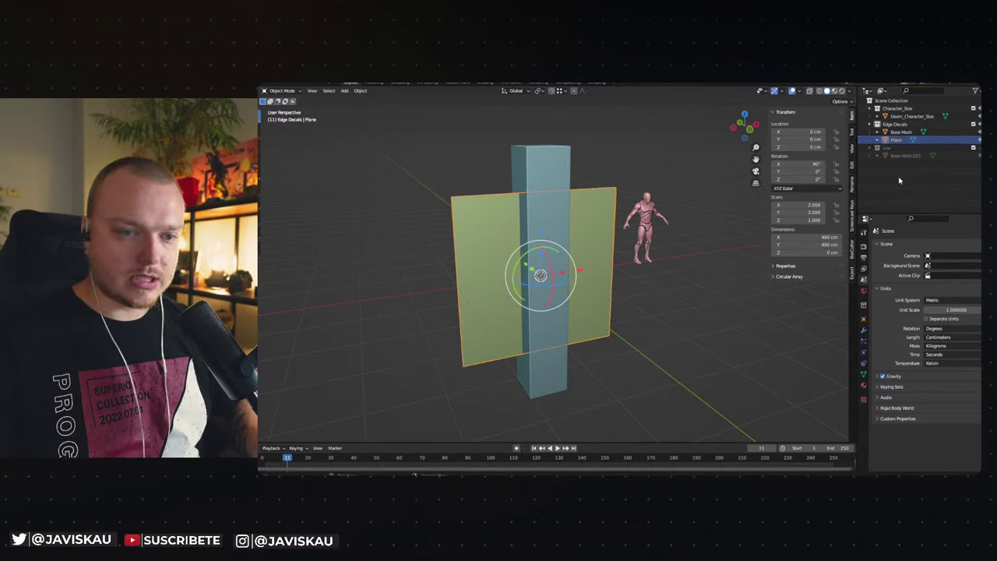
{"action": "left_click", "coordinate": [901, 132]}
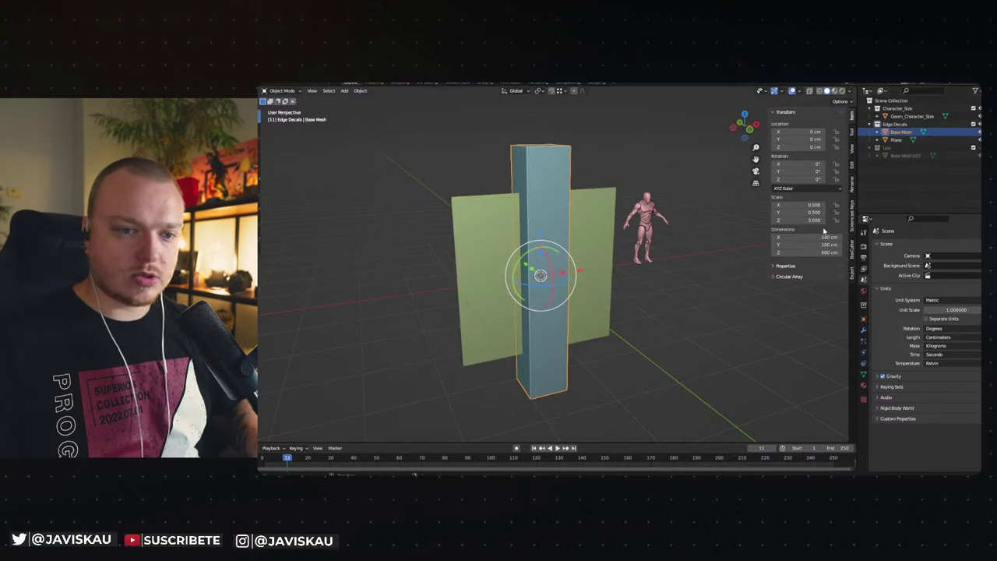
{"action": "left_click", "coordinate": [684, 297]}
{"action": "key", "text": "KP_3"}
{"action": "key", "text": "KP_1"}
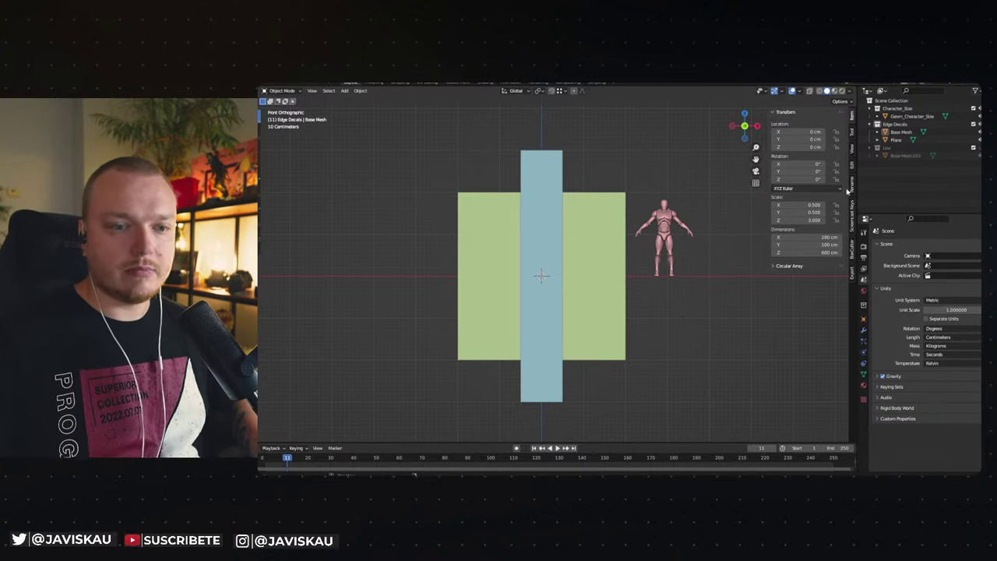
{"action": "left_click", "coordinate": [896, 140]}
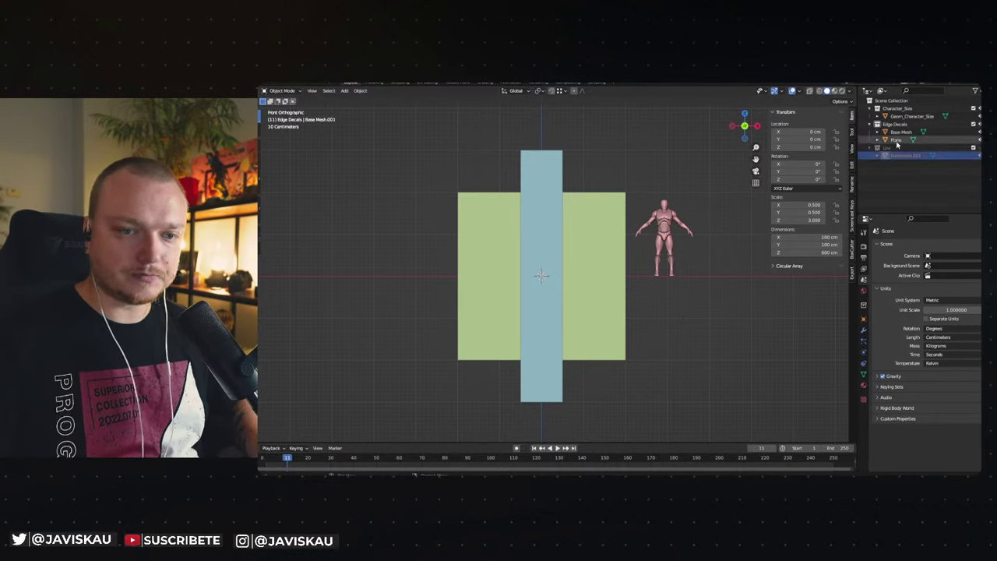
Apply rotation and scale to the Base Mesh, the plane and the reference character.
{"action": "key", "text": "q"}
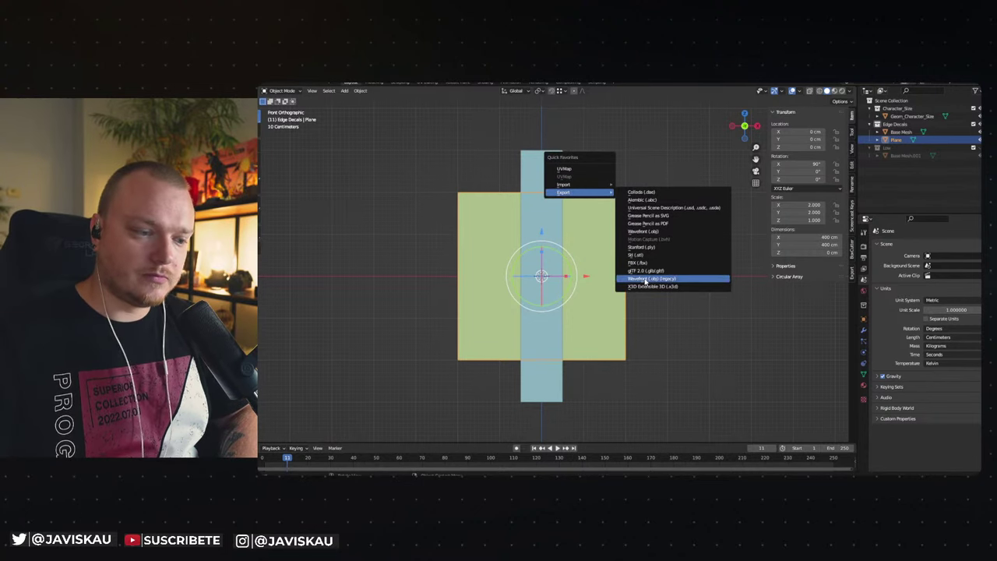
{"action": "left_click", "coordinate": [537, 232]}
{"action": "key", "text": "ctrl+a"}
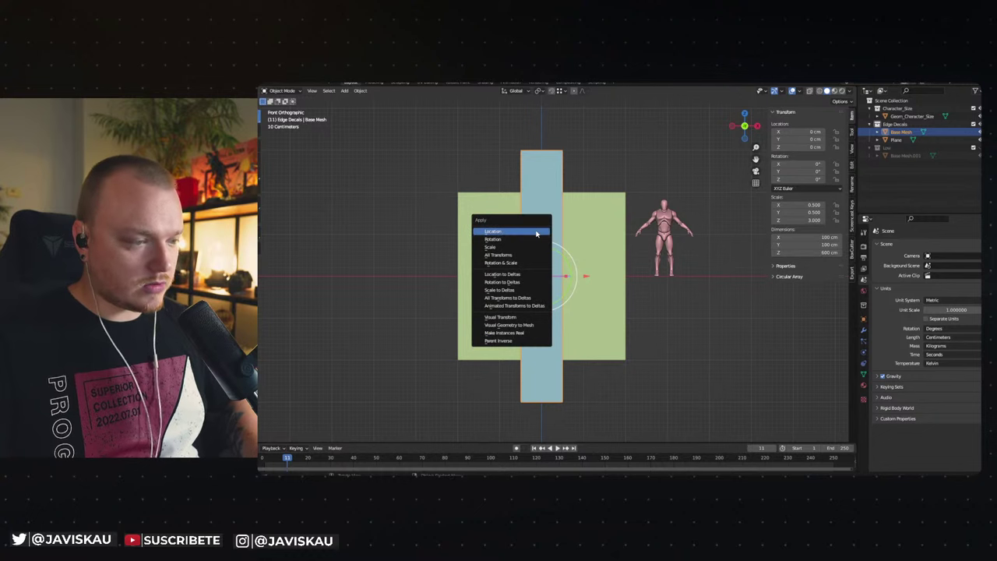
{"action": "left_click", "coordinate": [522, 259]}
{"action": "left_click", "coordinate": [607, 235]}
{"action": "key", "text": "ctrl+a"}
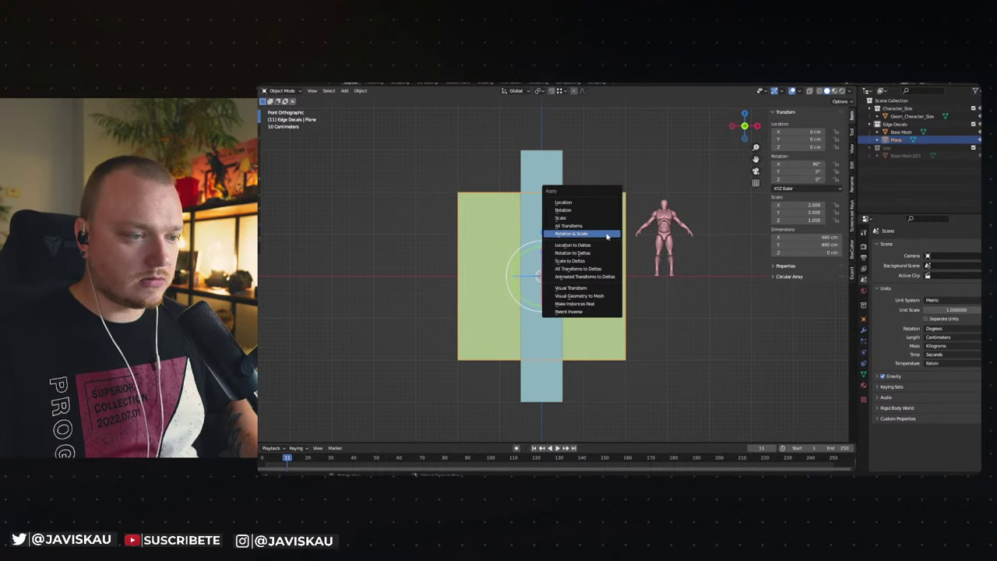
{"action": "left_click", "coordinate": [607, 233]}
{"action": "left_click", "coordinate": [664, 242]}
{"action": "key", "text": "ctrl+a"}
{"action": "left_click", "coordinate": [667, 237]}
{"action": "left_click", "coordinate": [693, 331]}
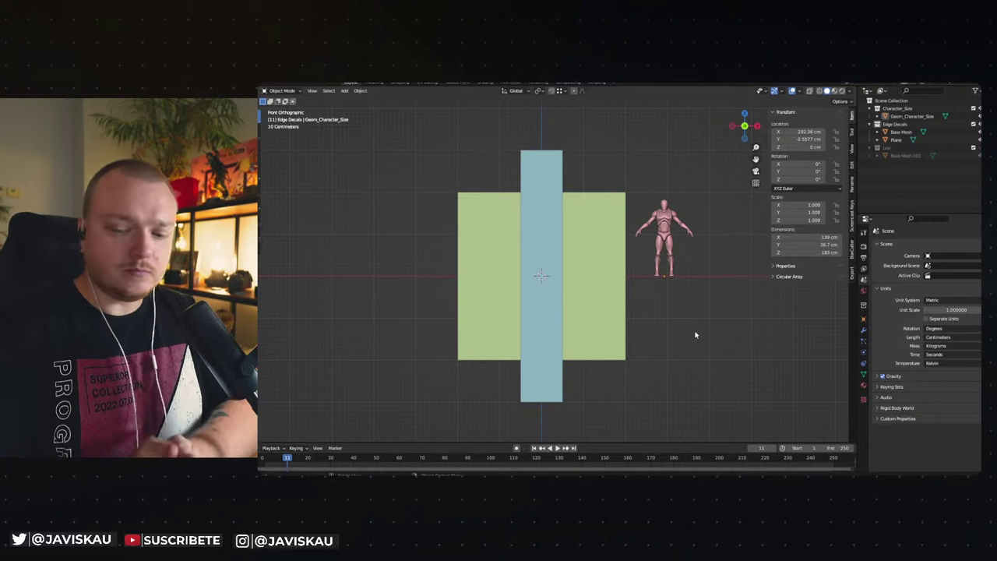
Select the plane and start a legacy Wavefront OBJ export for it.
{"action": "left_click", "coordinate": [584, 241]}
{"action": "key", "text": "q"}
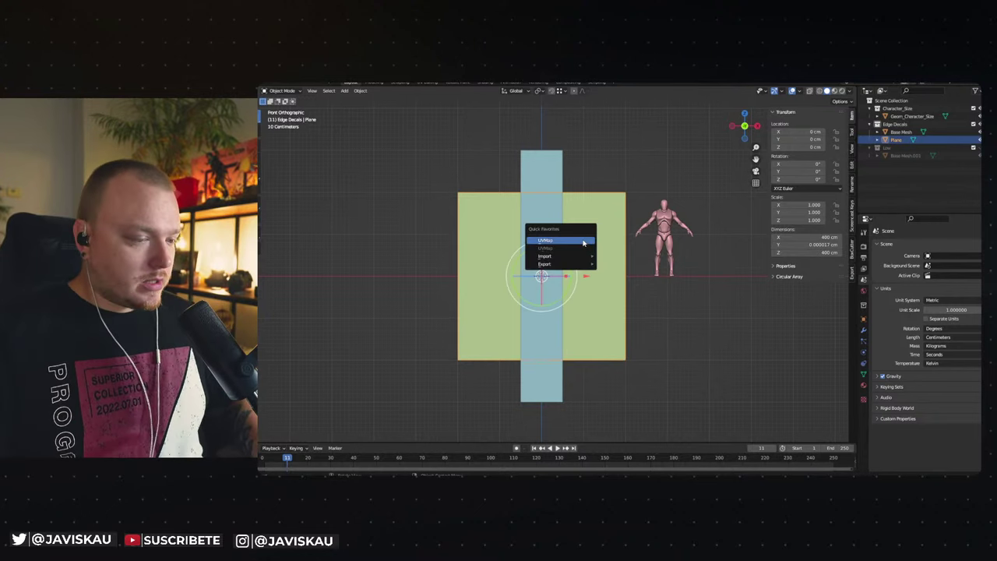
{"action": "mouse_move", "coordinate": [559, 264]}
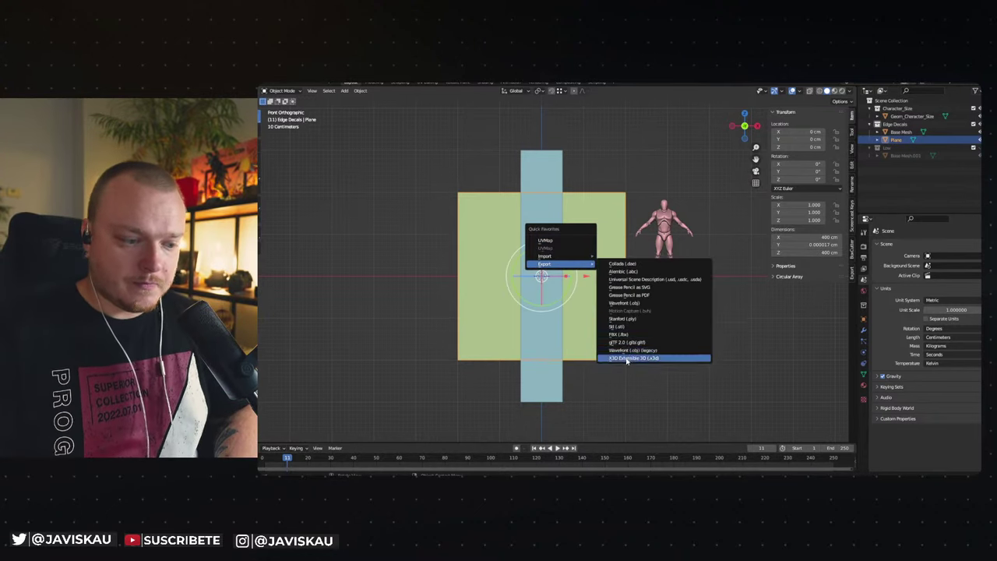
{"action": "left_click", "coordinate": [627, 350]}
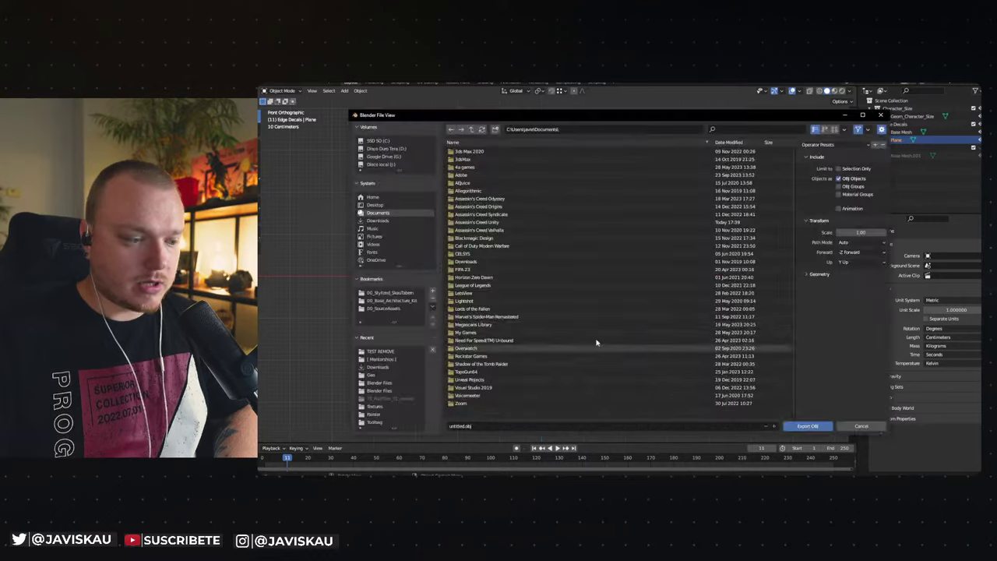
Browse to J:\Personal 3D Projects\UE5_Stylized_SkauTabern\00_SourceAssets\02_Materials.
{"action": "left_click", "coordinate": [381, 164]}
{"action": "double_click", "coordinate": [495, 173]}
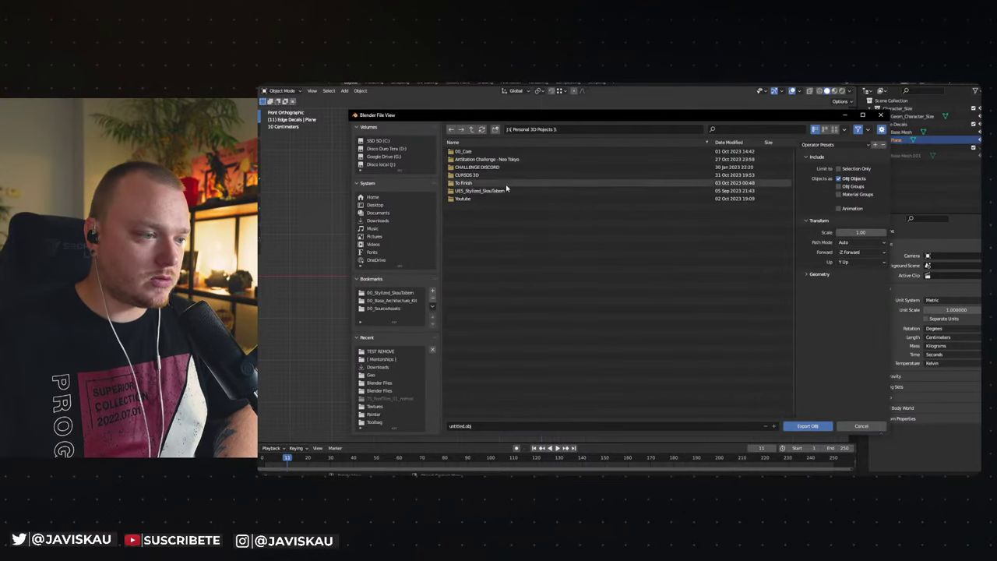
{"action": "double_click", "coordinate": [483, 190]}
{"action": "double_click", "coordinate": [483, 151]}
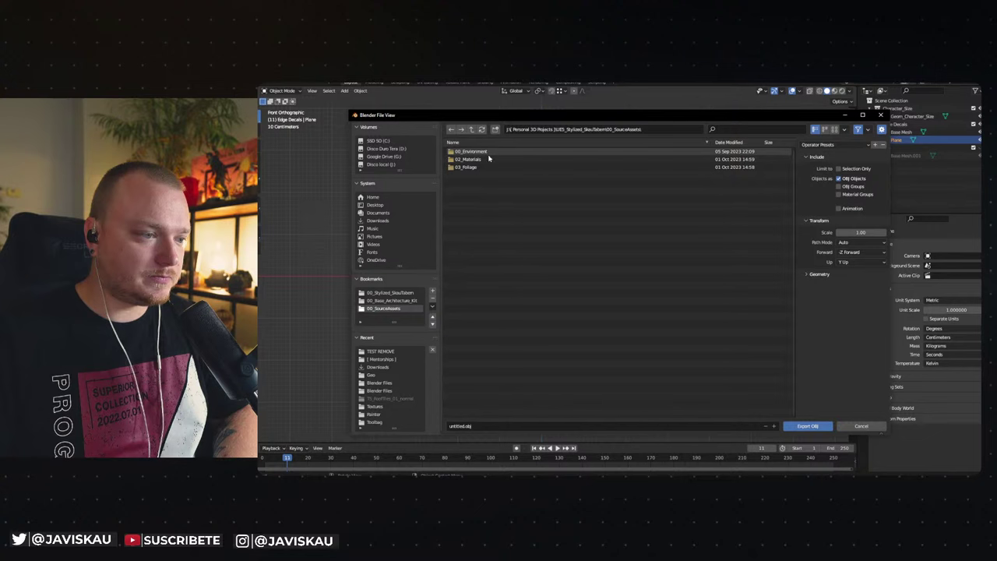
{"action": "double_click", "coordinate": [486, 159]}
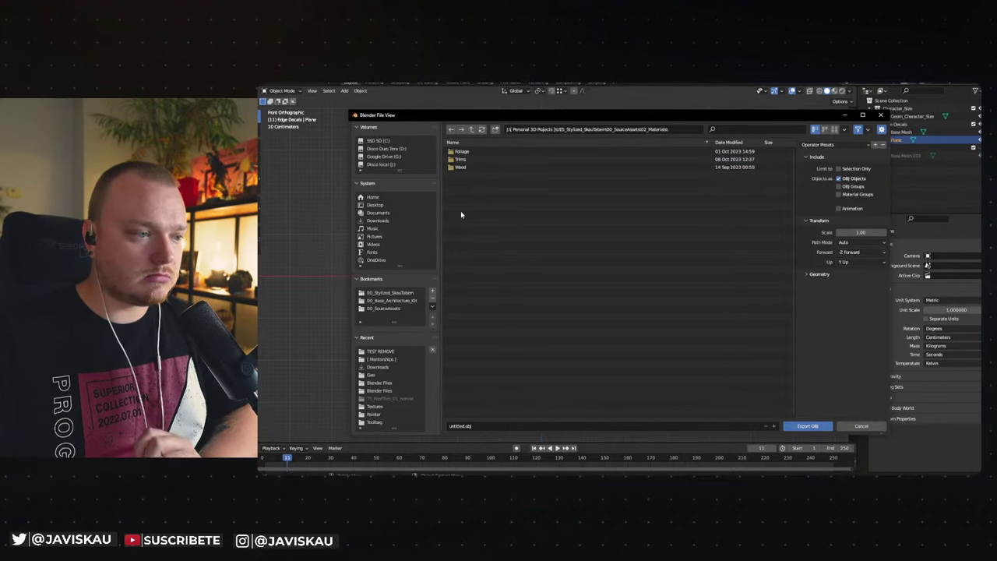
Create a new Decals folder inside 02_Materials.
{"action": "right_click", "coordinate": [460, 210]}
{"action": "left_click", "coordinate": [495, 129]}
{"action": "type", "text": "Ed"}
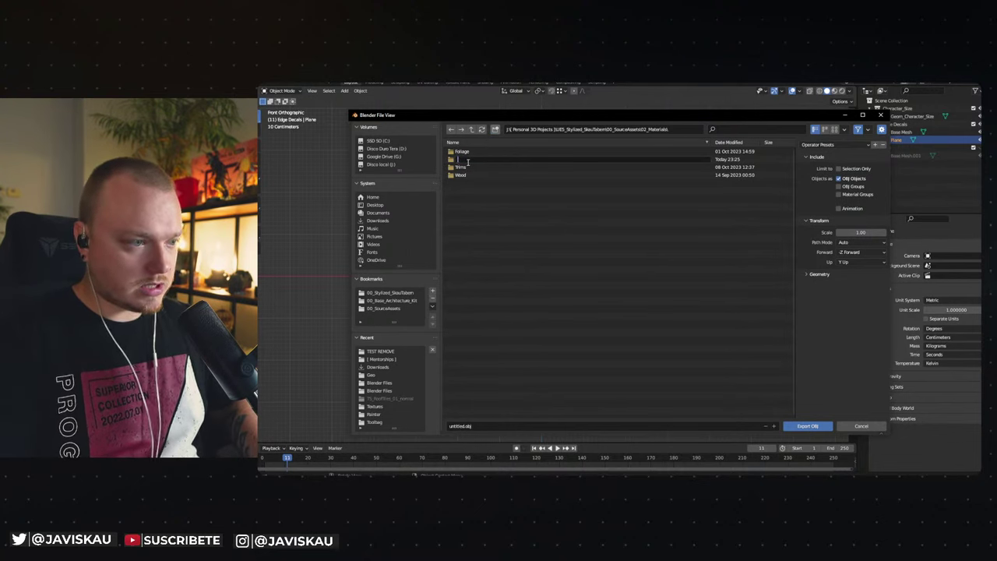
{"action": "type", "text": "Decals"}
{"action": "key", "text": "Return"}
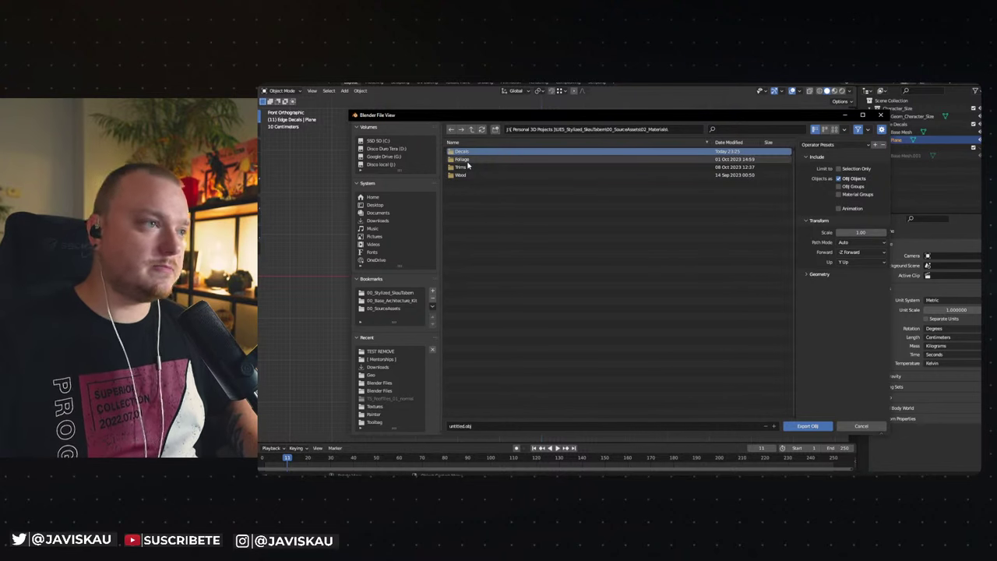
Inside Decals, create the Atlas_Decal folder.
{"action": "double_click", "coordinate": [468, 154]}
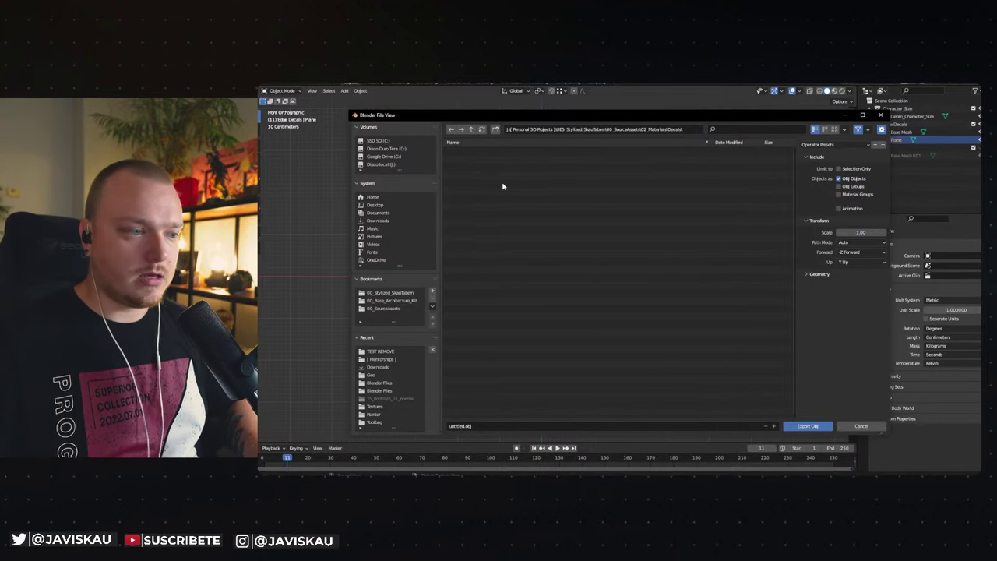
{"action": "left_click", "coordinate": [496, 128]}
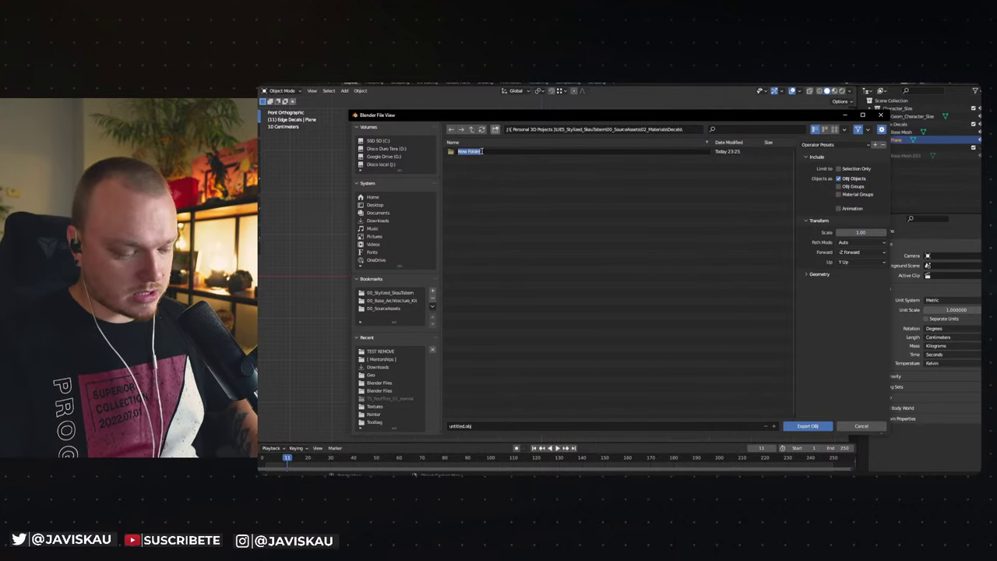
{"action": "type", "text": "Zbrush"}
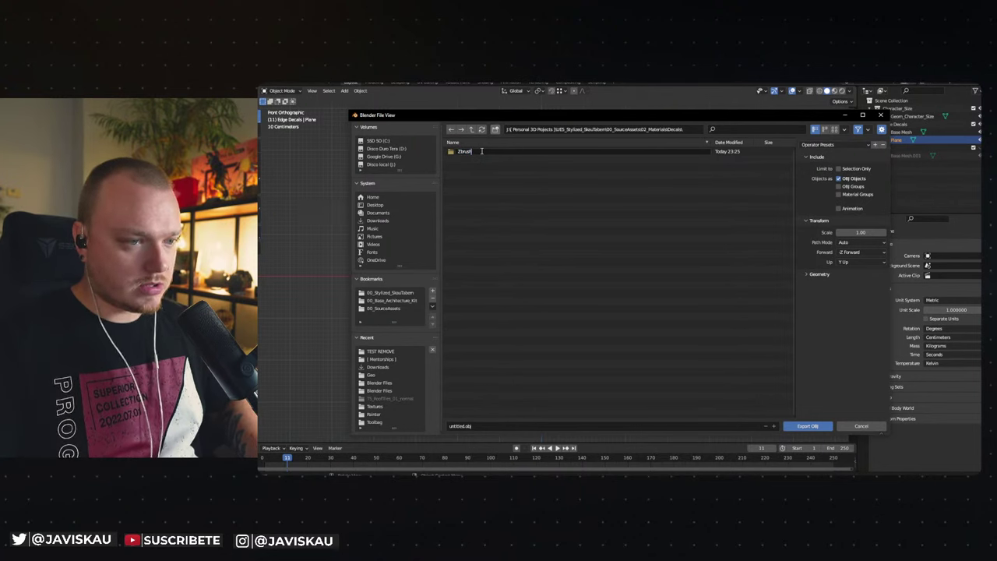
{"action": "type", "text": "Deca"}
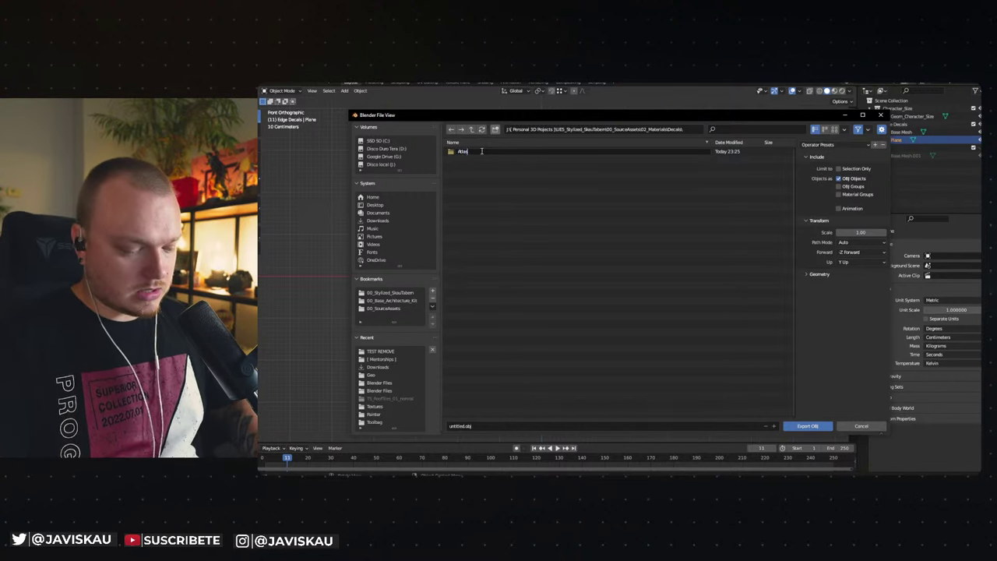
{"action": "type", "text": "_De"}
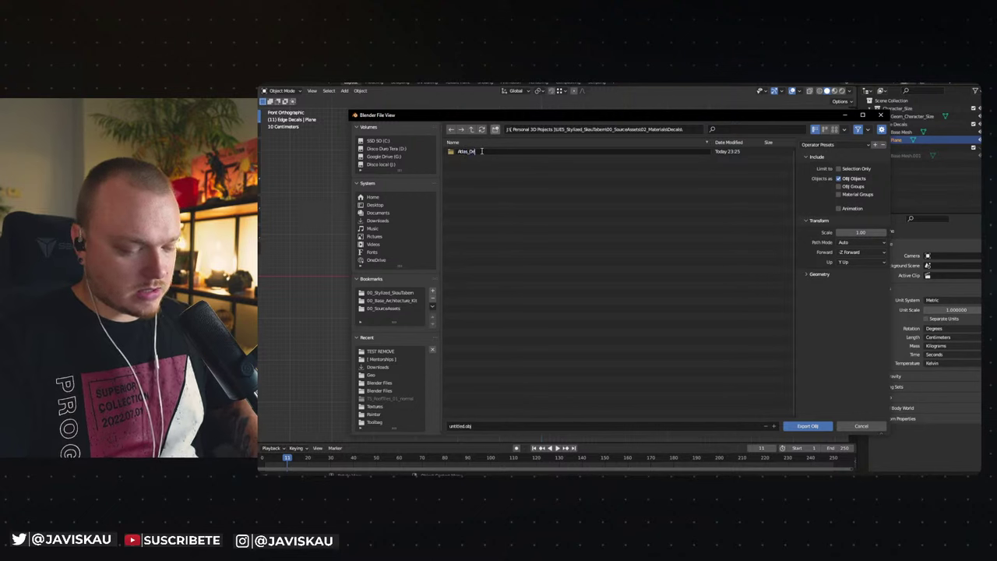
{"action": "key", "text": "Return"}
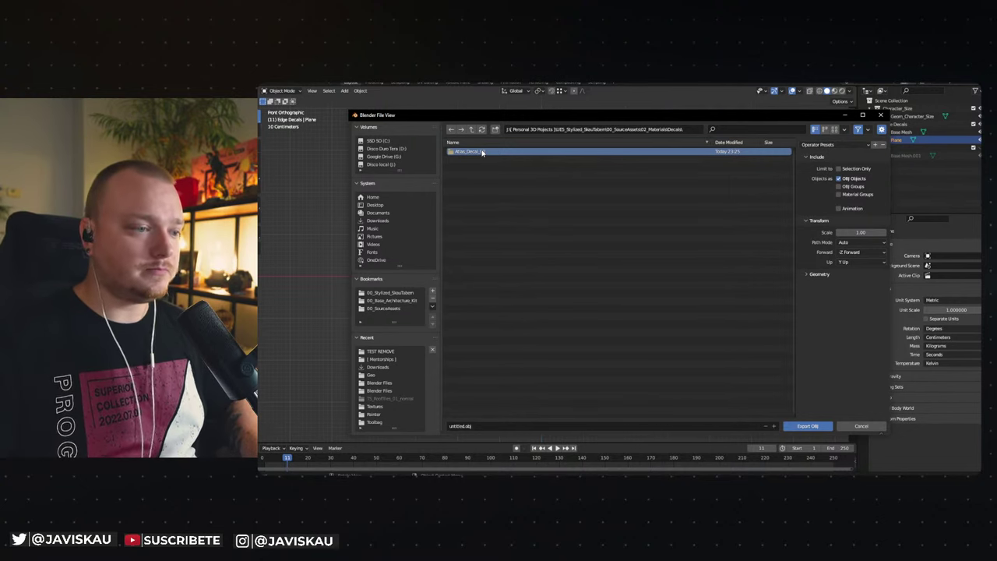
Inside the Atlas decal folder, create Blender Files and Zbrush folders.
{"action": "double_click", "coordinate": [481, 153]}
{"action": "left_click", "coordinate": [495, 131]}
{"action": "type", "text": "Blender Files"}
{"action": "key", "text": "Return"}
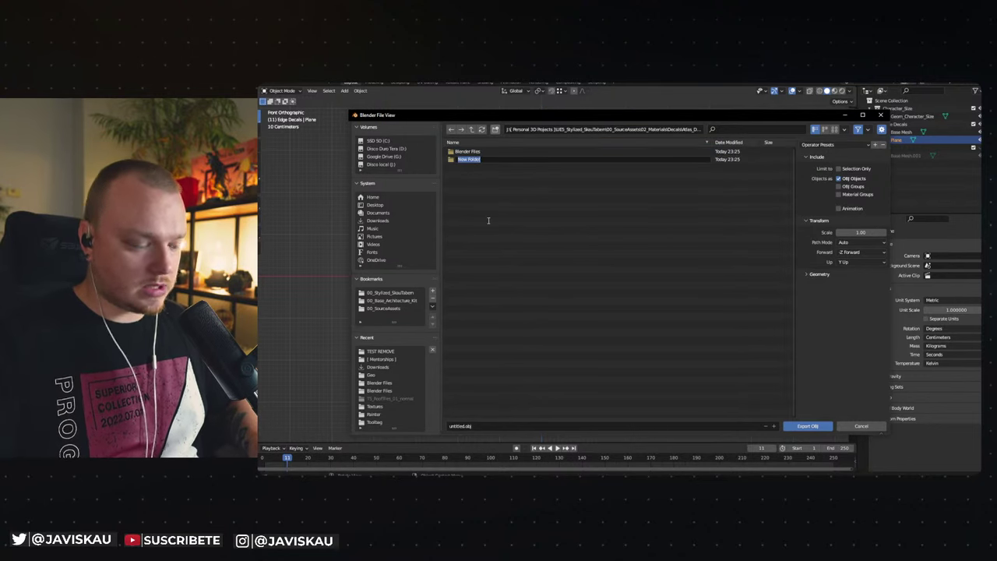
{"action": "type", "text": "Zbrush"}
{"action": "key", "text": "Return"}
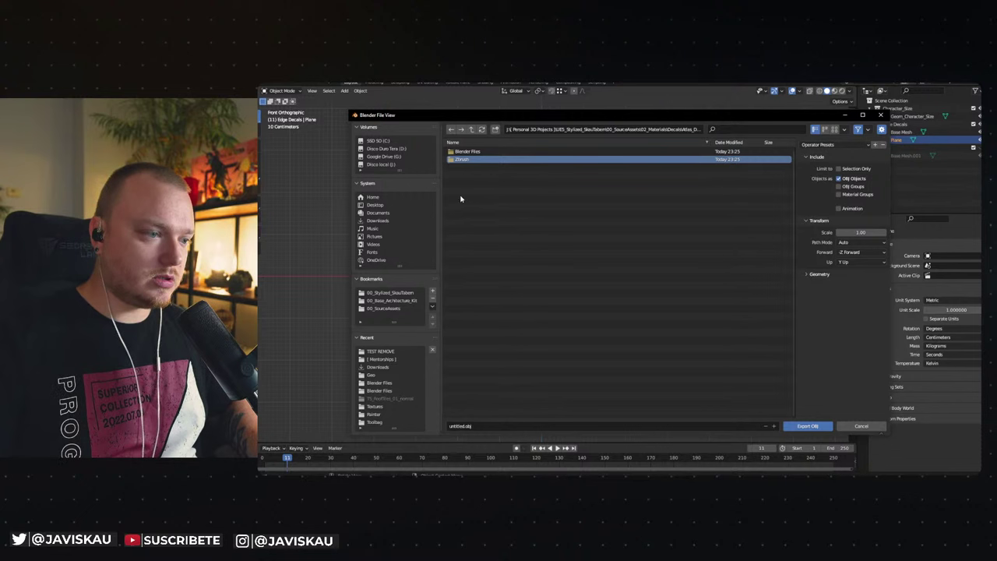
In the Zbrush folder, create a ZPR folder plus two more new folders.
{"action": "double_click", "coordinate": [486, 159]}
{"action": "left_click", "coordinate": [495, 130]}
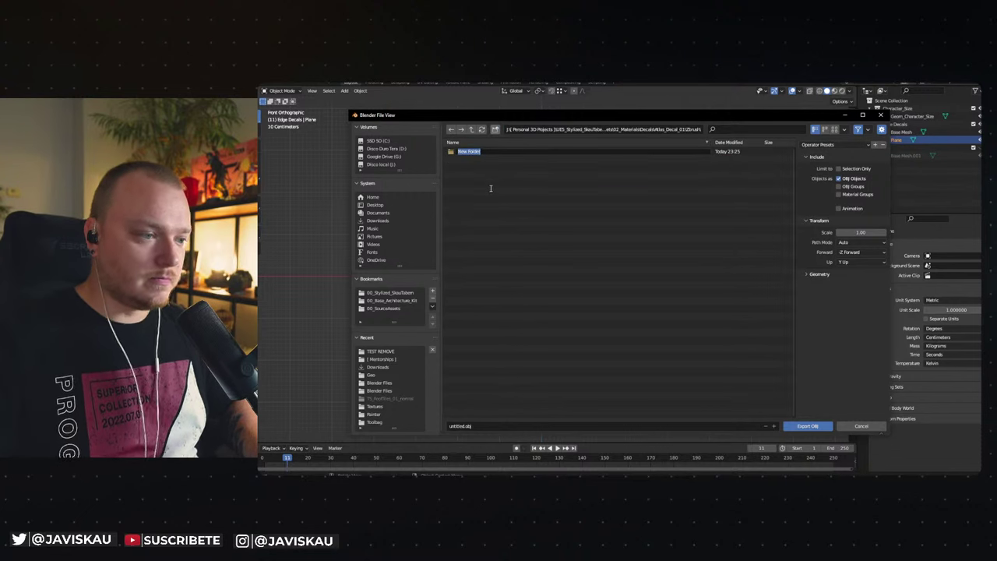
{"action": "type", "text": "ZPR"}
{"action": "key", "text": "Return"}
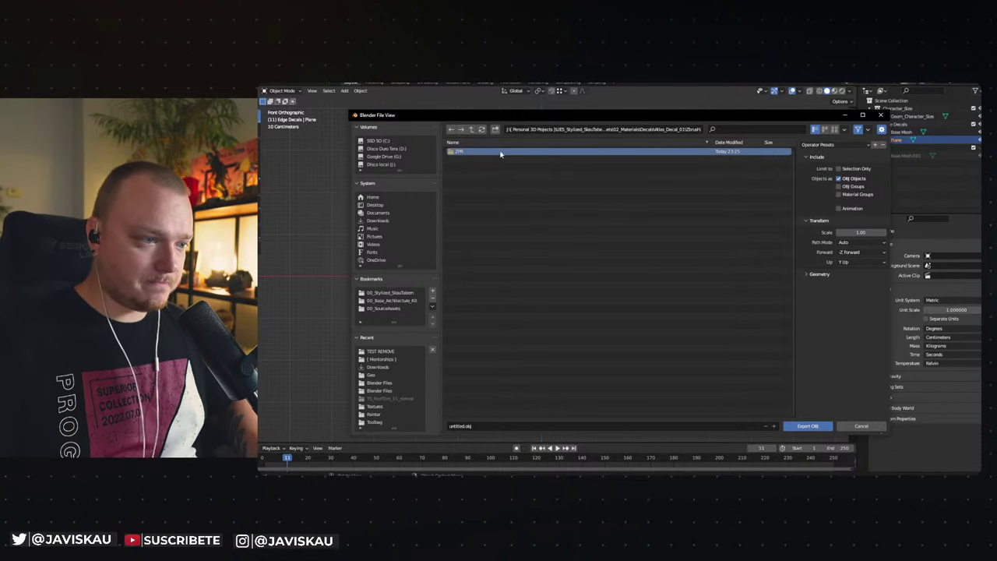
{"action": "left_click", "coordinate": [494, 130]}
{"action": "left_click", "coordinate": [495, 131]}
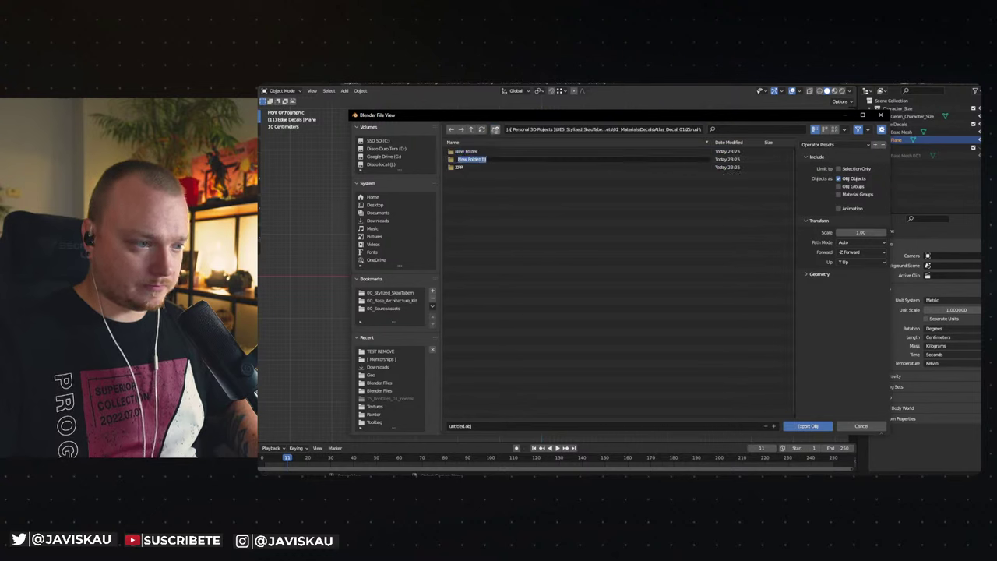
{"action": "double_click", "coordinate": [472, 151]}
{"action": "left_click", "coordinate": [471, 130]}
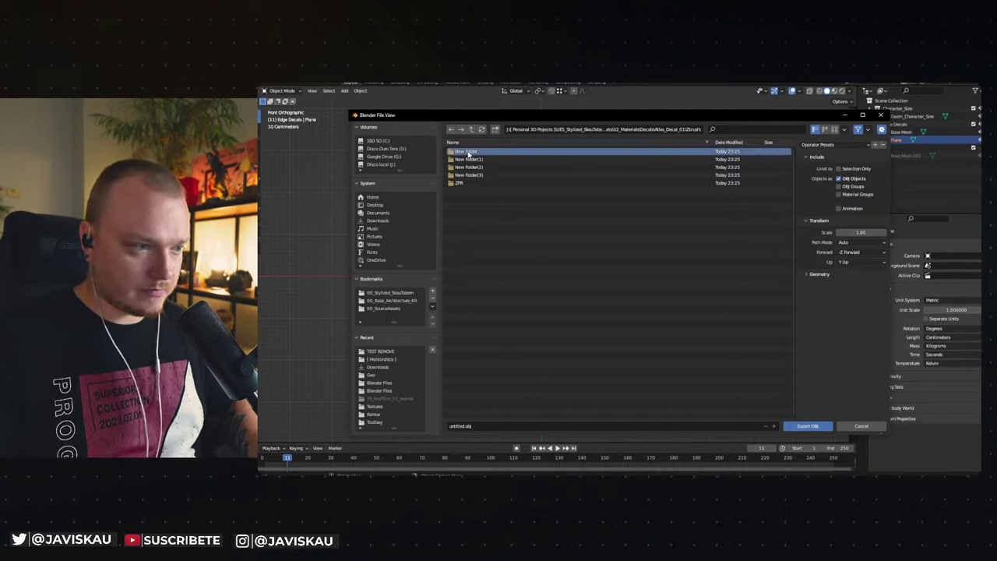
Rename the new folders to ZTL and Export Base.
{"action": "right_click", "coordinate": [472, 153]}
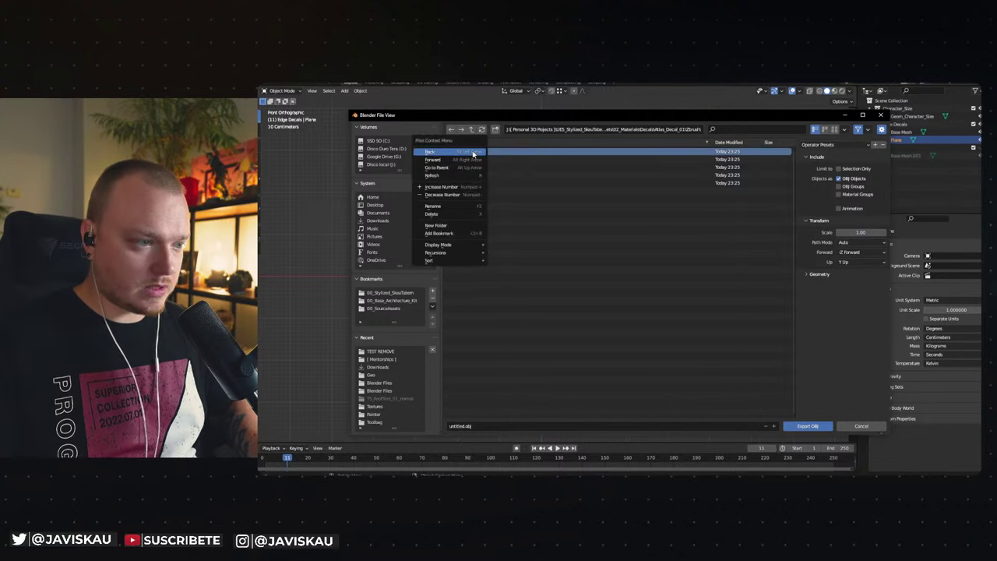
{"action": "left_click", "coordinate": [433, 206]}
{"action": "type", "text": "ZTL"}
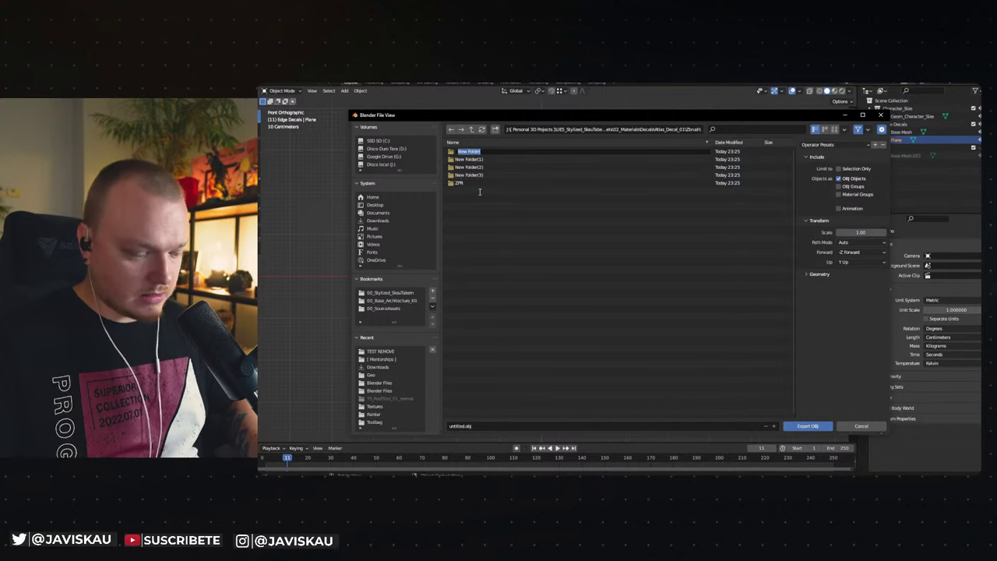
{"action": "key", "text": "Return"}
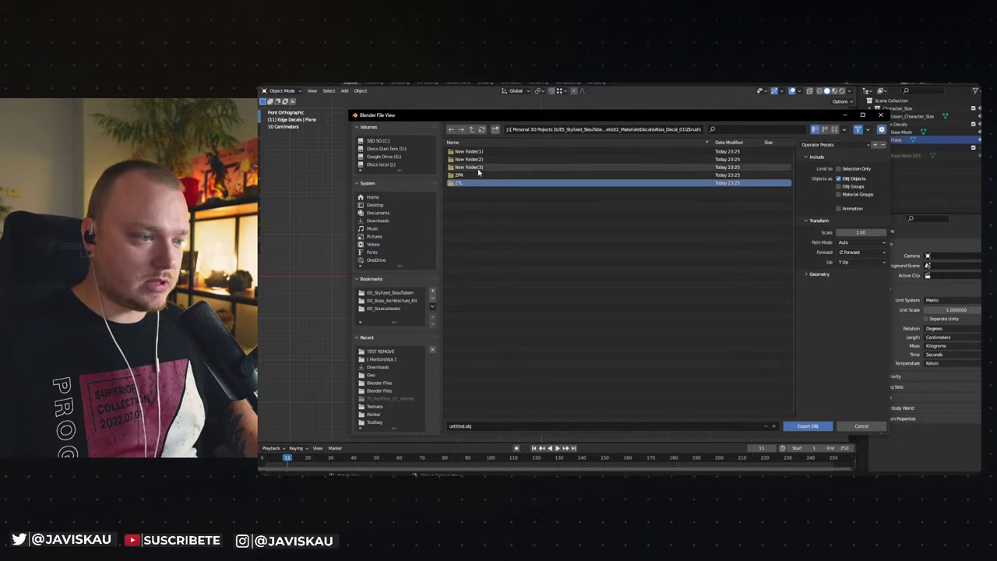
{"action": "right_click", "coordinate": [476, 168]}
{"action": "left_click", "coordinate": [461, 203]}
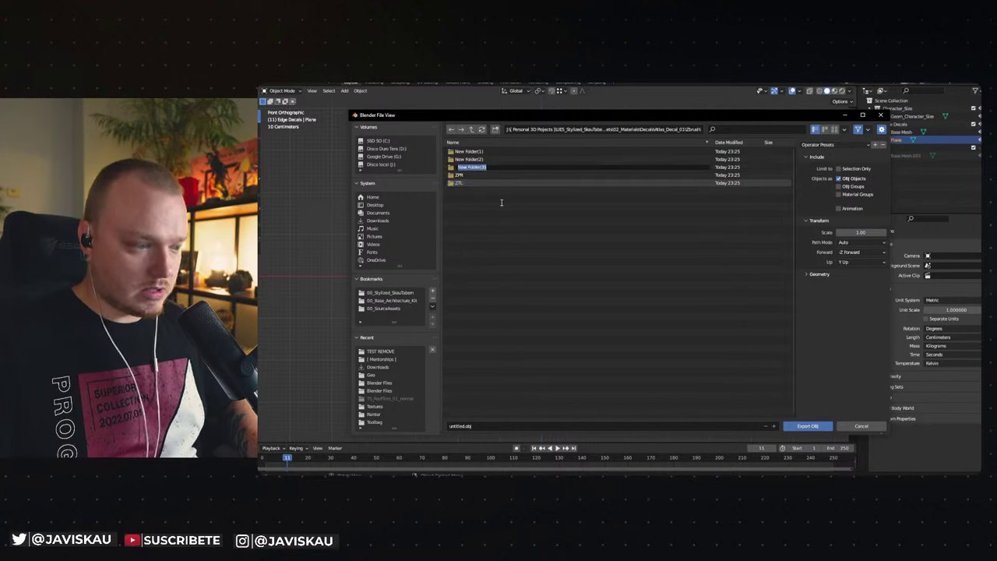
{"action": "type", "text": "Export Base"}
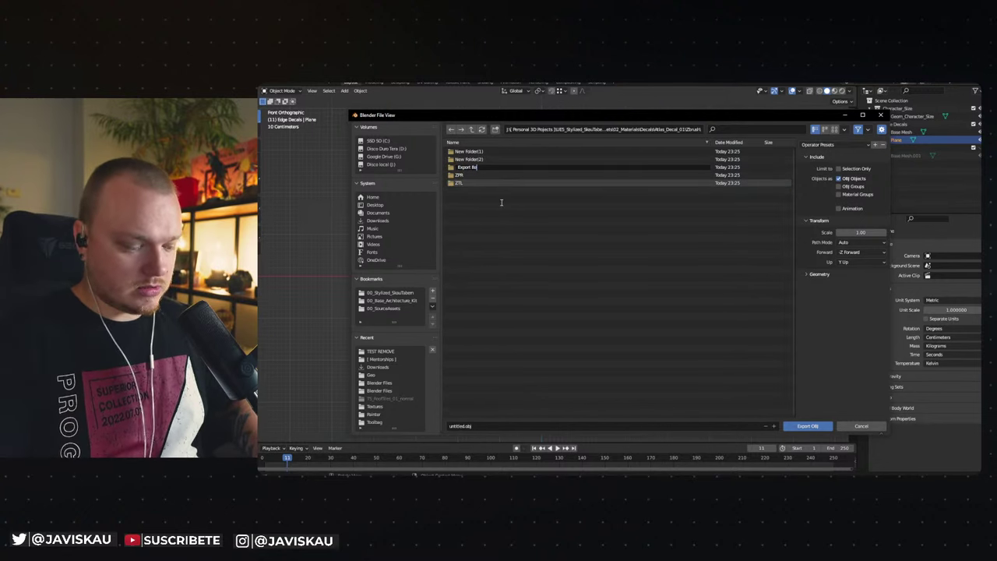
{"action": "key", "text": "Return"}
Delete the leftover folder, rename New Folder(1) to Export Base, and open it.
{"action": "left_click", "coordinate": [475, 167]}
{"action": "key", "text": "Delete"}
{"action": "left_click", "coordinate": [475, 168]}
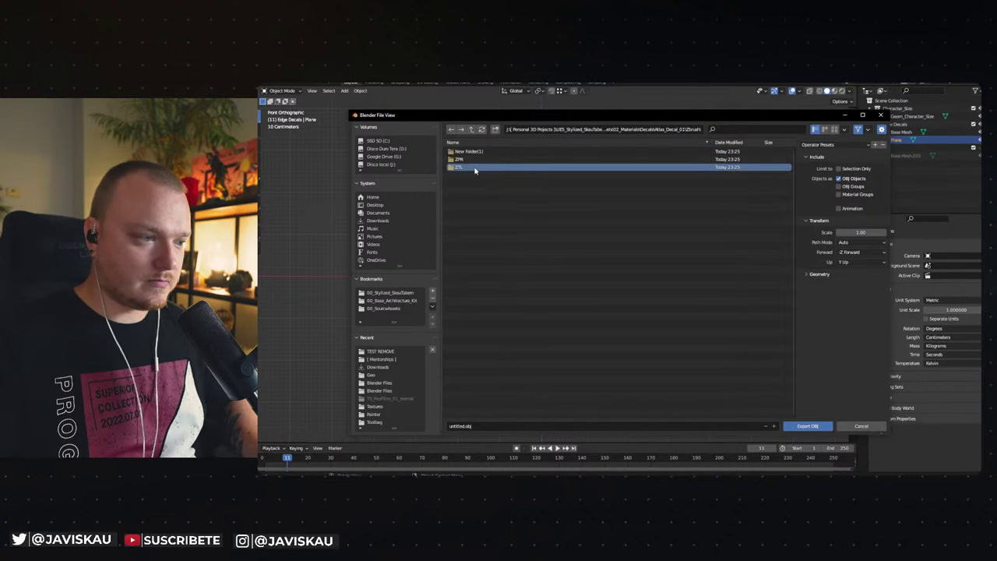
{"action": "left_click", "coordinate": [473, 153]}
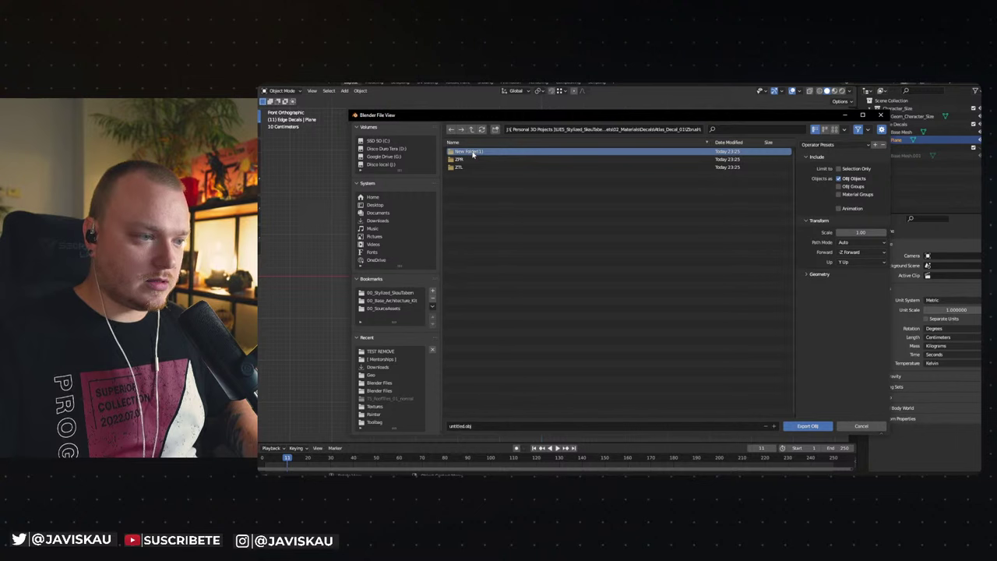
{"action": "right_click", "coordinate": [472, 153]}
{"action": "left_click", "coordinate": [456, 197]}
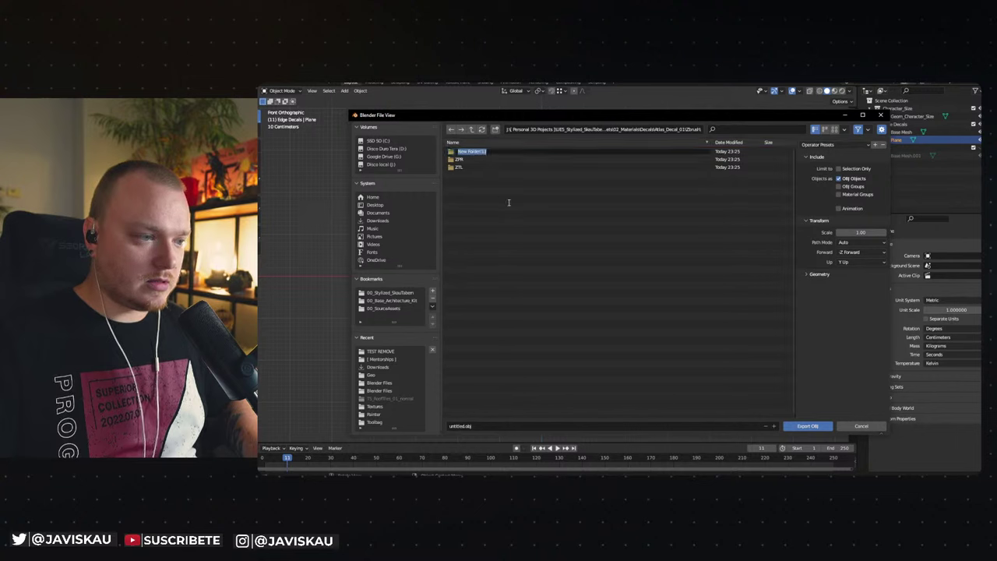
{"action": "type", "text": "Export"}
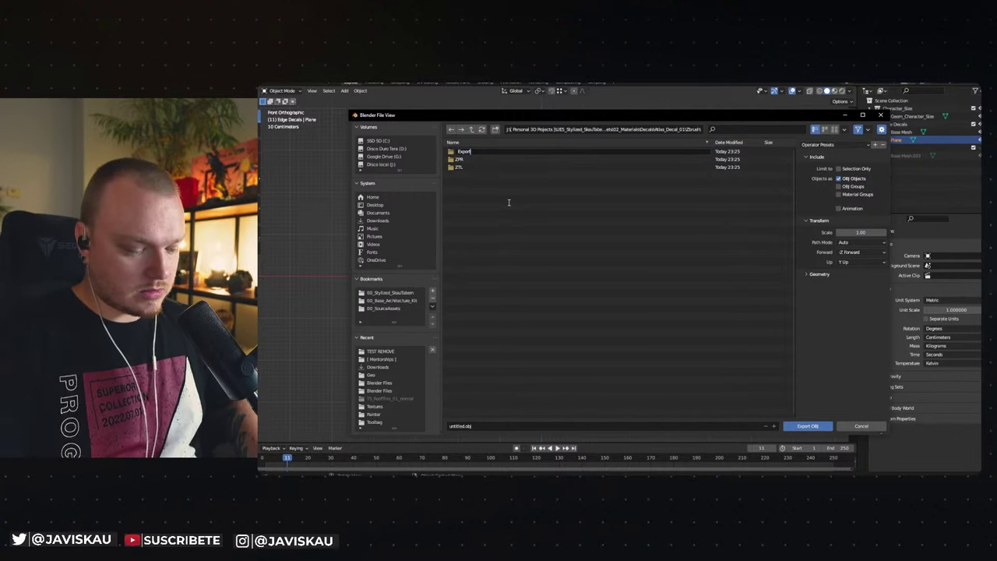
{"action": "type", "text": " Base"}
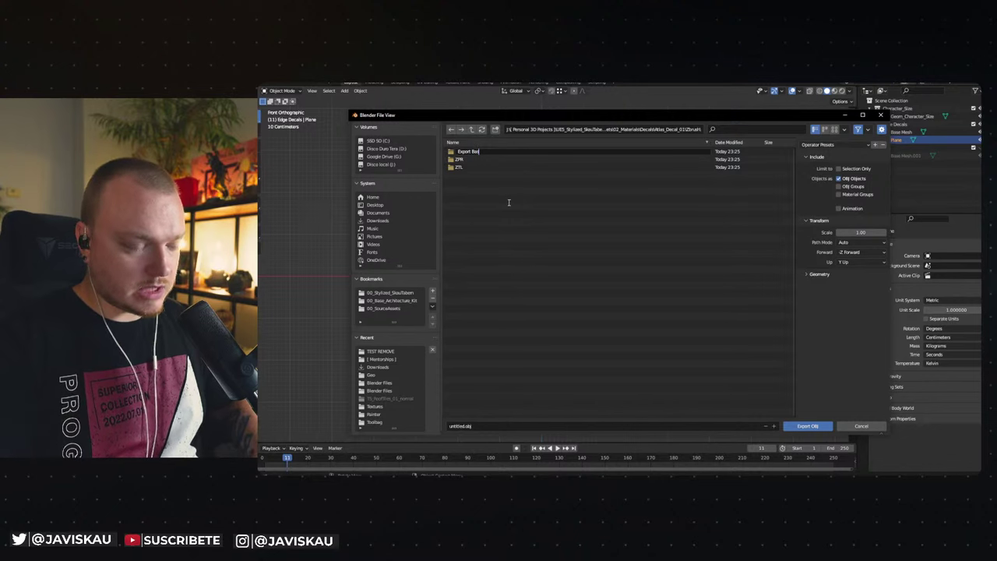
{"action": "key", "text": "Return"}
{"action": "double_click", "coordinate": [480, 153]}
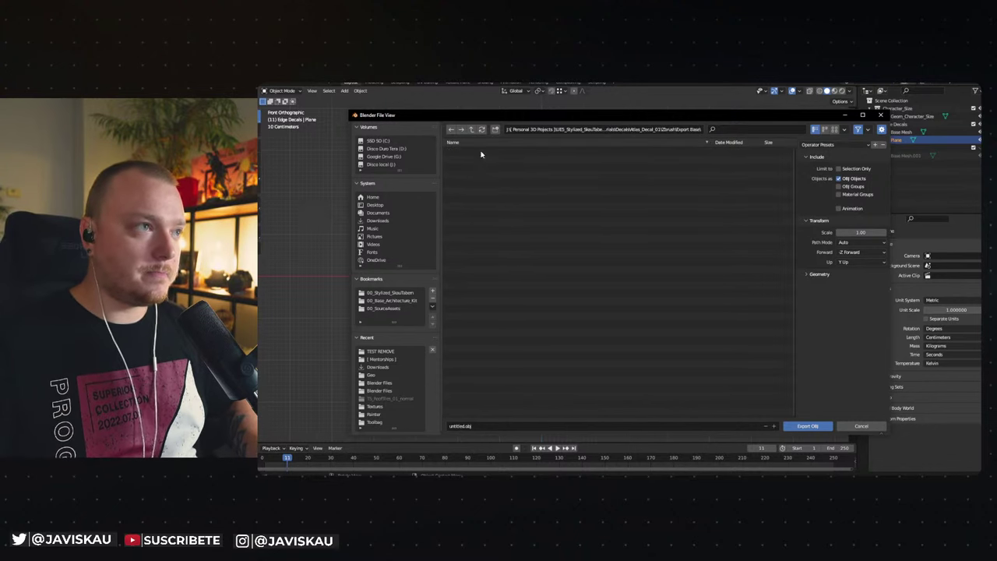
Export the plane as Atlas_Decal_01_Plane.obj with Selection Only enabled.
{"action": "left_click", "coordinate": [499, 426]}
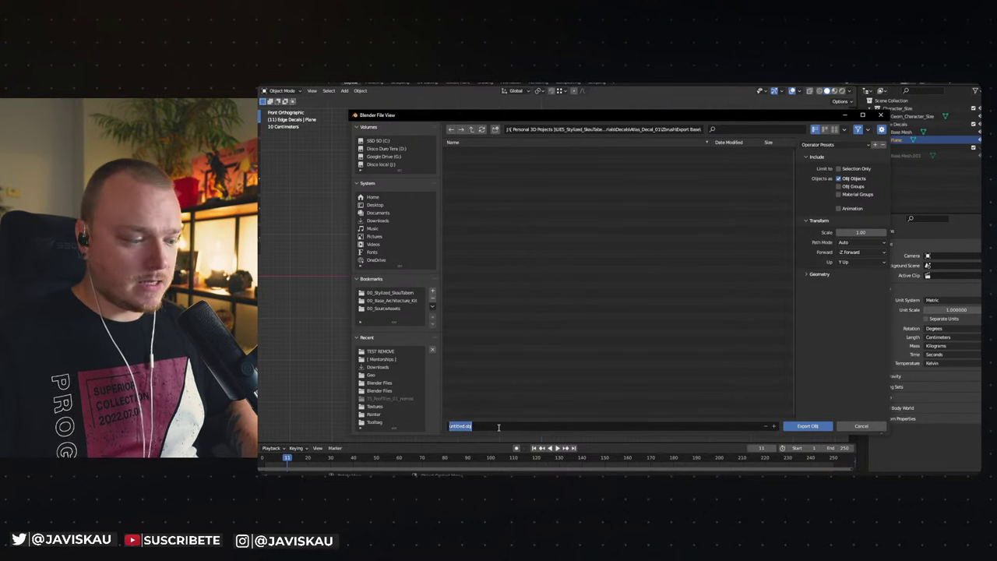
{"action": "key", "text": "BackSpace"}
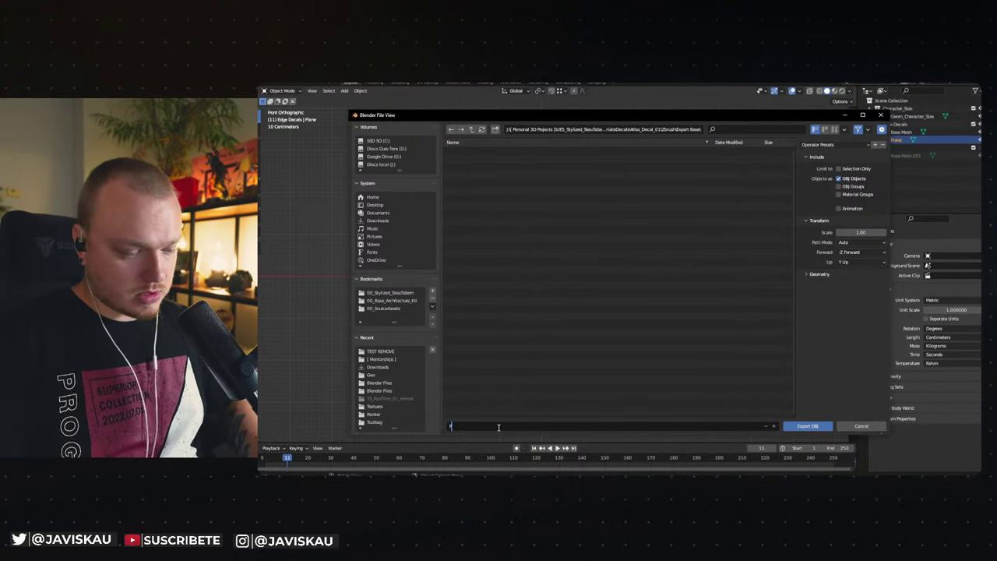
{"action": "type", "text": "ase"}
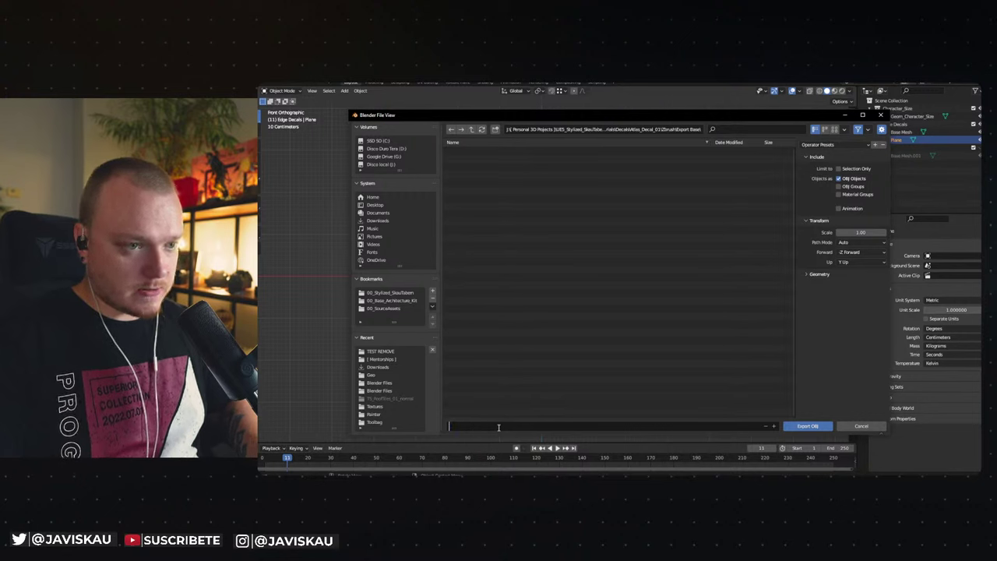
{"action": "type", "text": "Atlas"}
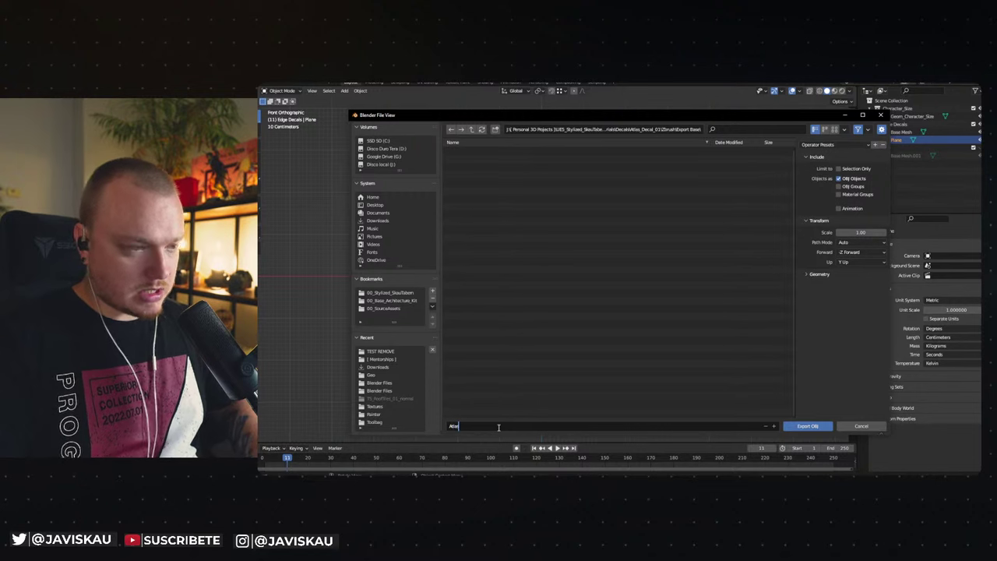
{"action": "type", "text": "_Deca"}
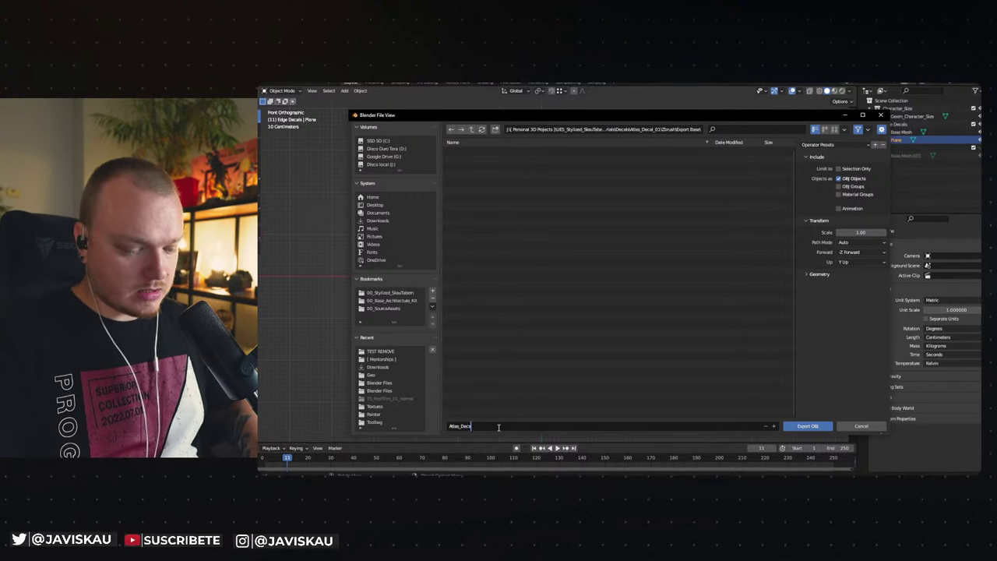
{"action": "type", "text": "l_01_Plane.obj"}
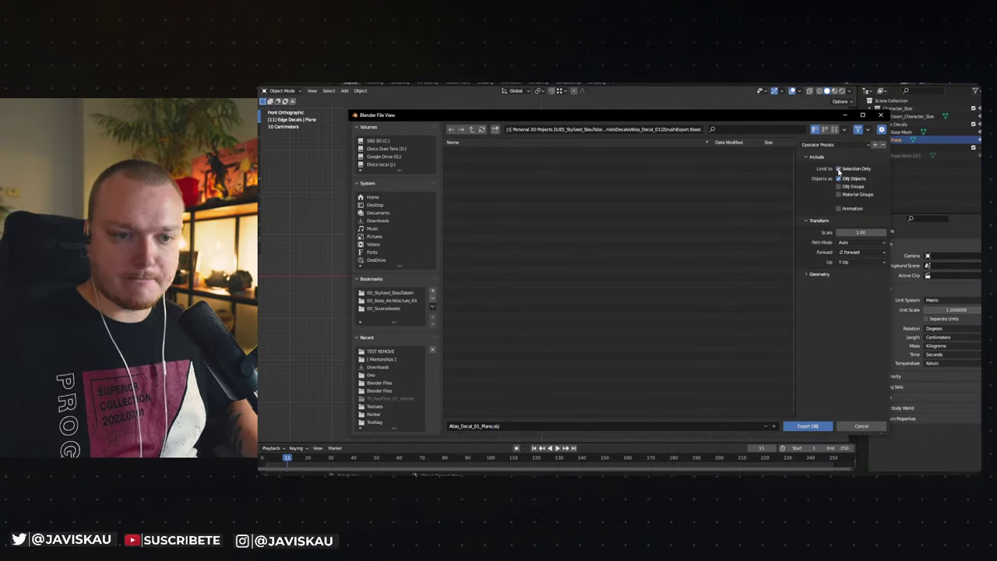
{"action": "left_click", "coordinate": [838, 168]}
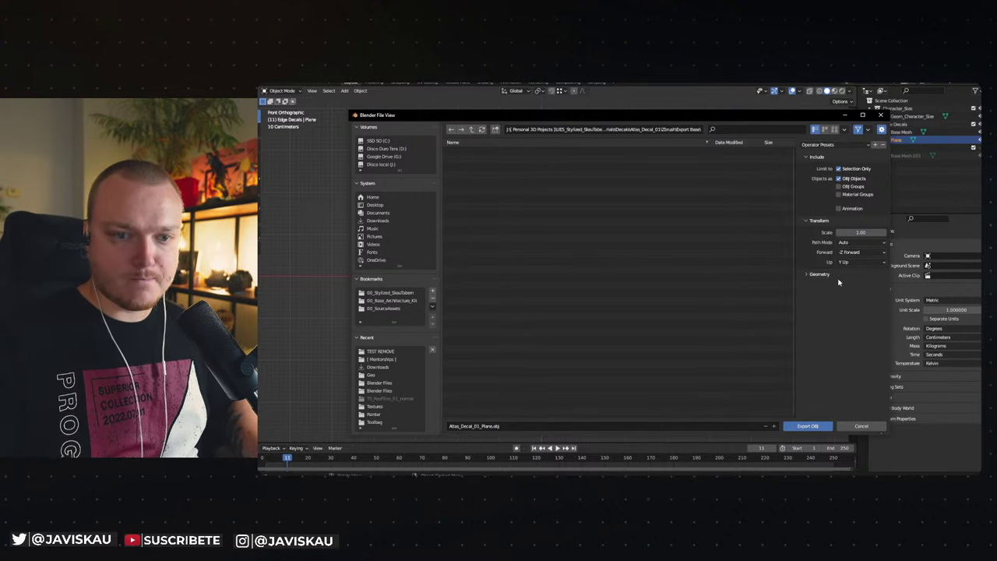
{"action": "left_click", "coordinate": [815, 274]}
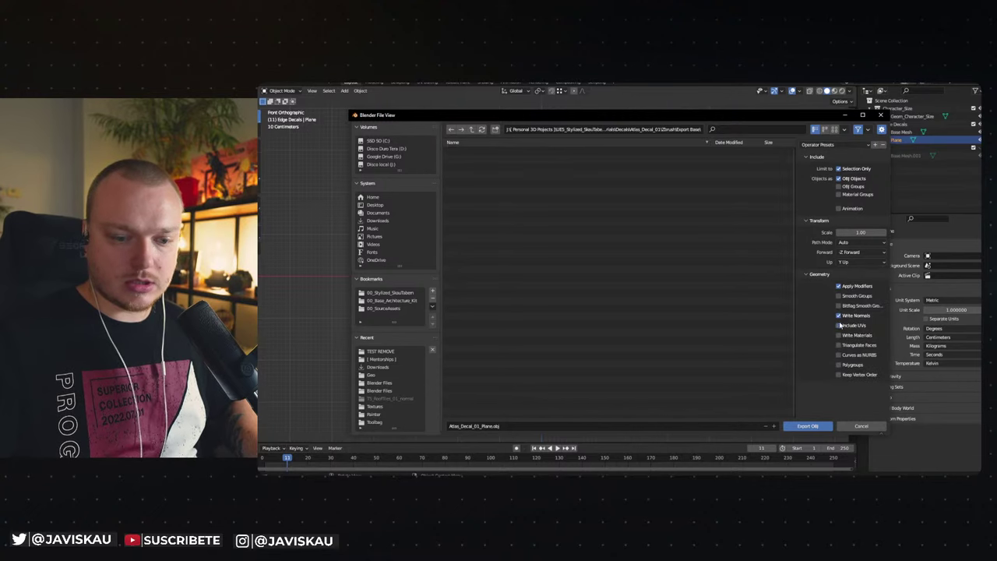
{"action": "left_click", "coordinate": [807, 426]}
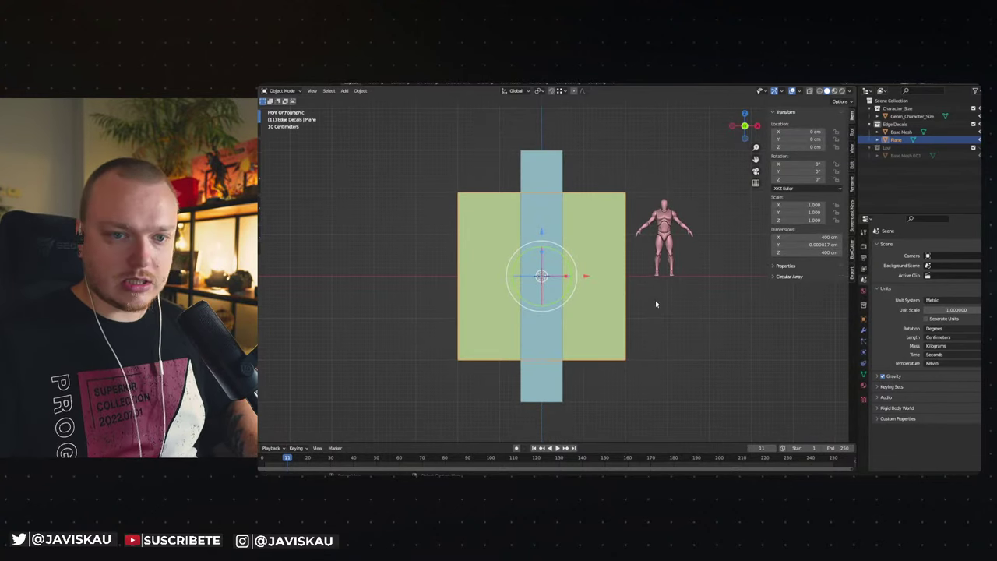
Export the blue base mesh as Atlas_Decal_01_Geo.obj in Export Base.
{"action": "left_click", "coordinate": [550, 176]}
{"action": "key", "text": "q"}
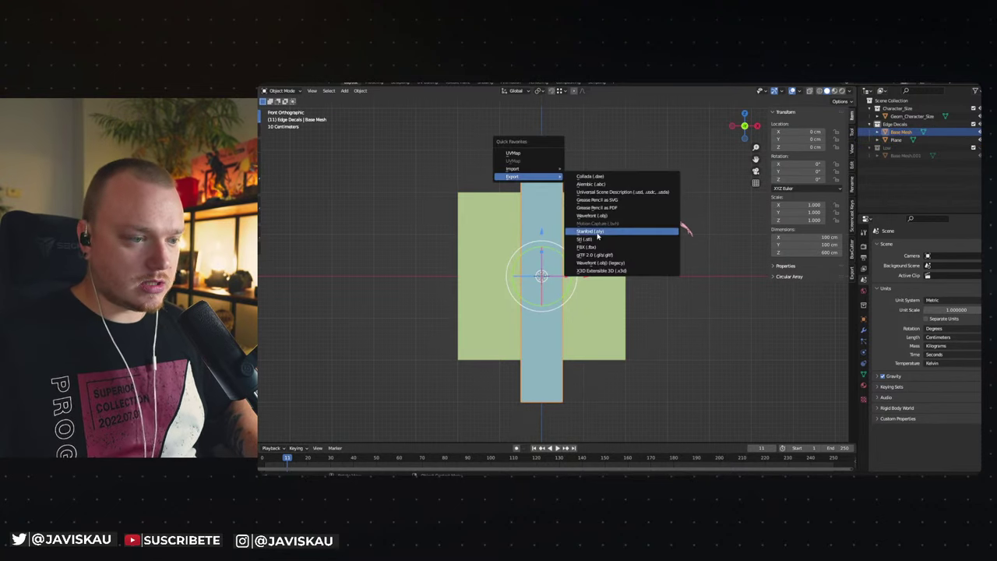
{"action": "left_click", "coordinate": [600, 262]}
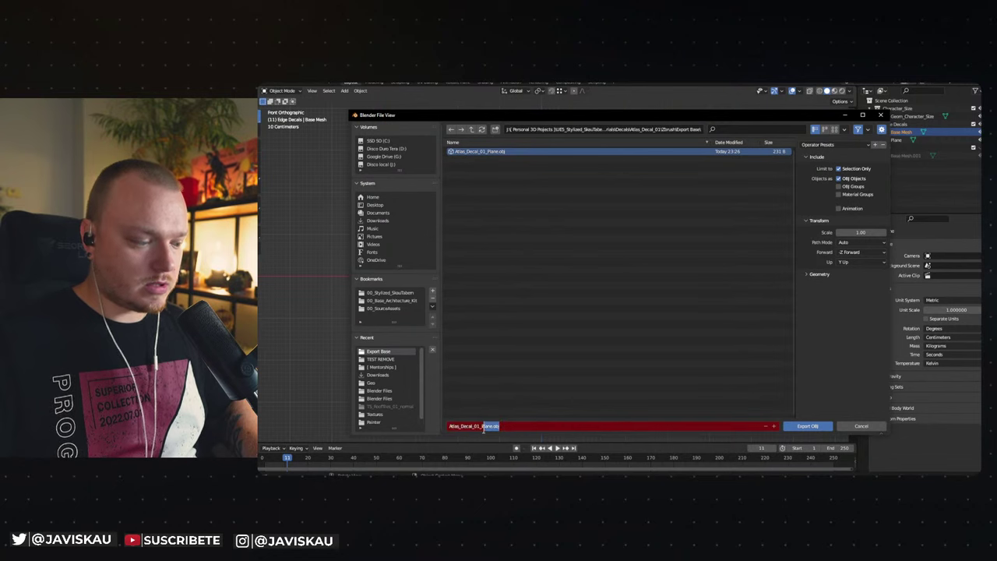
{"action": "type", "text": "Geo"}
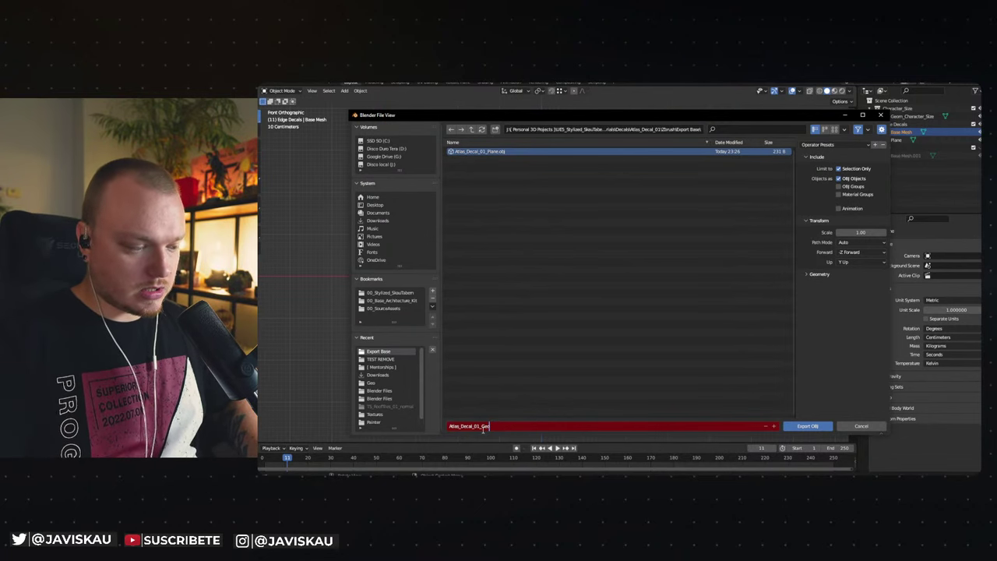
{"action": "left_click", "coordinate": [797, 427]}
{"action": "left_click", "coordinate": [673, 220]}
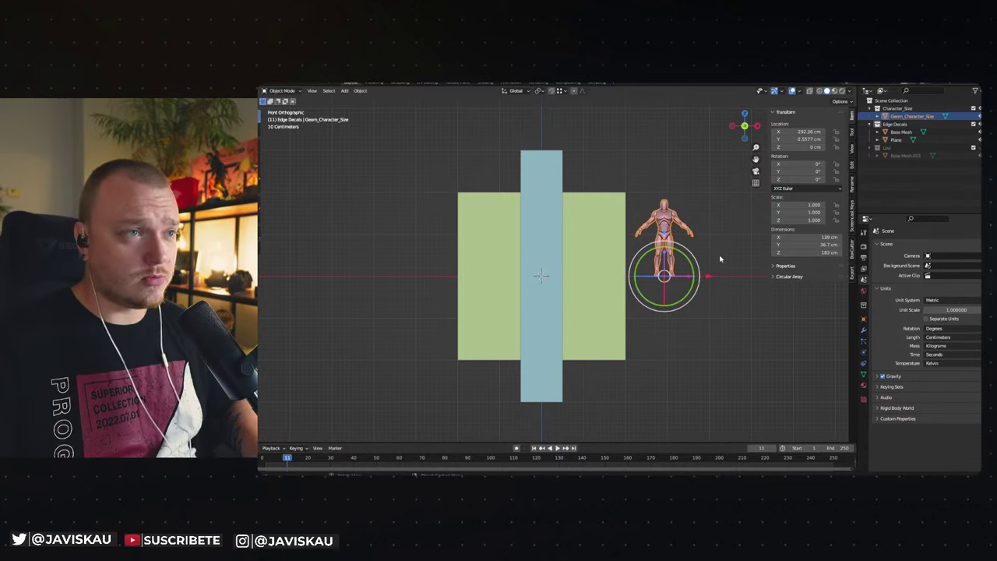
Export the character mesh as Atlas_Decal_01_Character.obj, then deselect everything.
{"action": "left_click", "coordinate": [729, 300]}
{"action": "left_click", "coordinate": [664, 234]}
{"action": "key", "text": "q"}
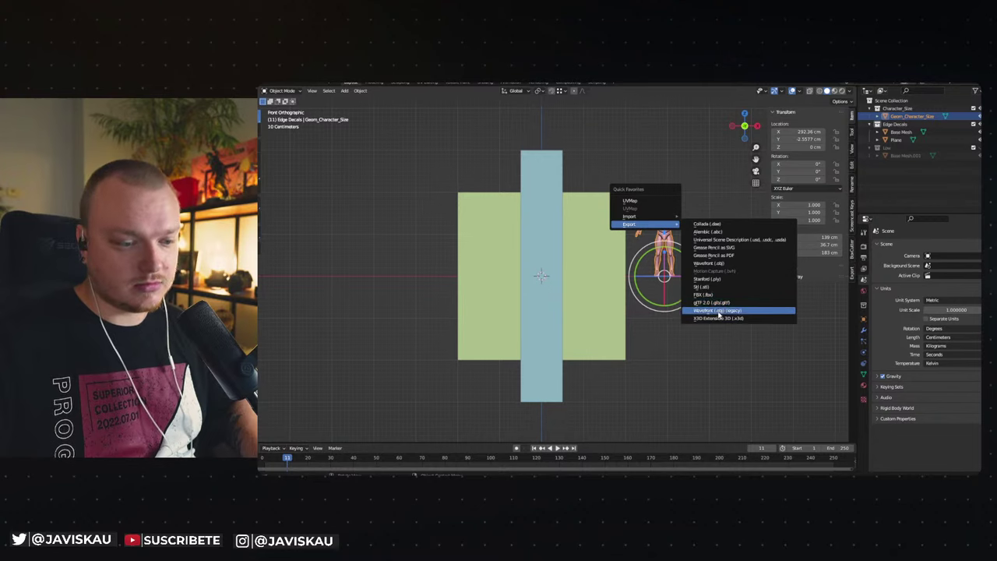
{"action": "left_click", "coordinate": [712, 310]}
{"action": "double_click", "coordinate": [485, 427]}
{"action": "left_click_drag", "start_coordinate": [497, 427], "coordinate": [488, 427]}
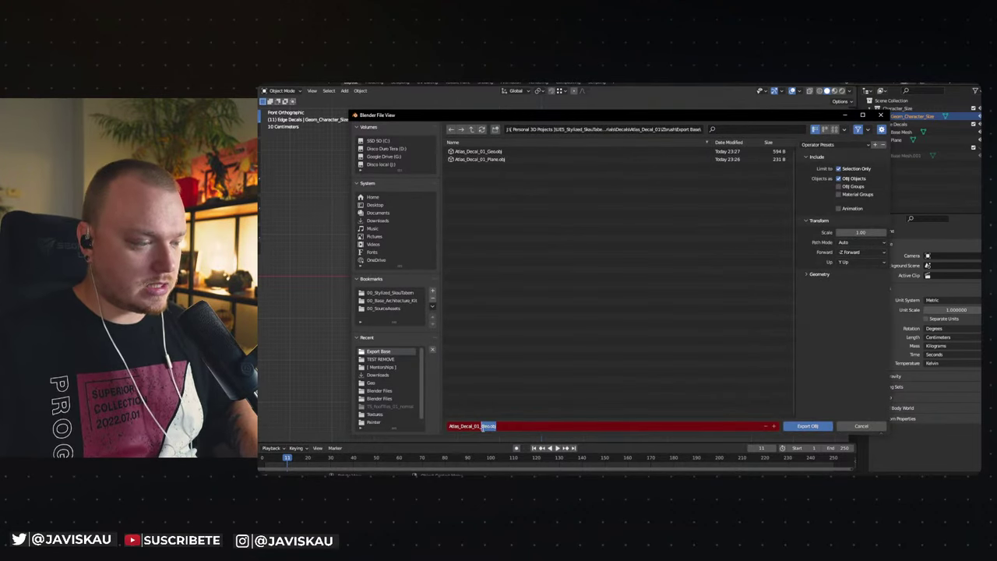
{"action": "type", "text": "Character"}
{"action": "key", "text": "Return"}
{"action": "left_click", "coordinate": [808, 426]}
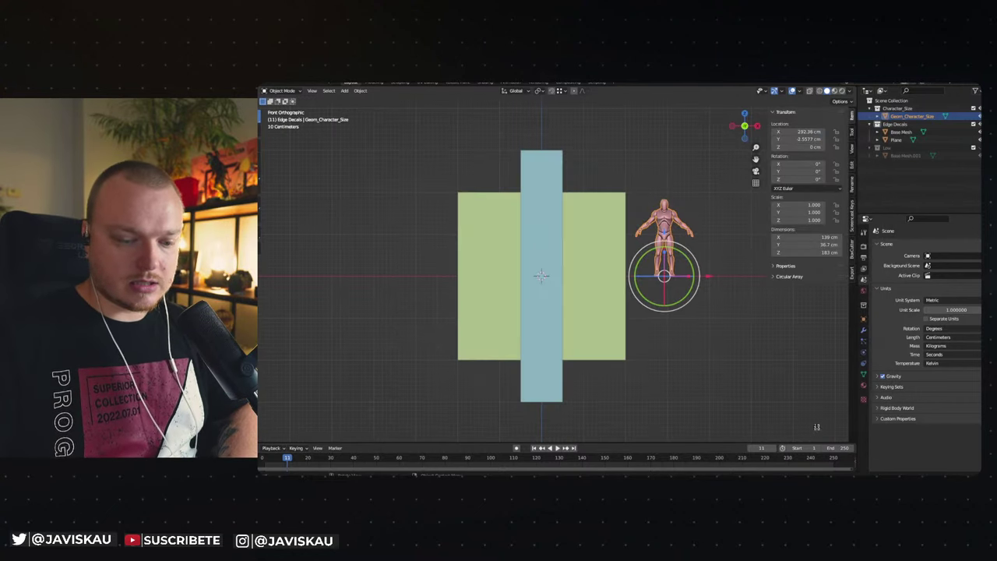
{"action": "key", "text": "alt+a"}
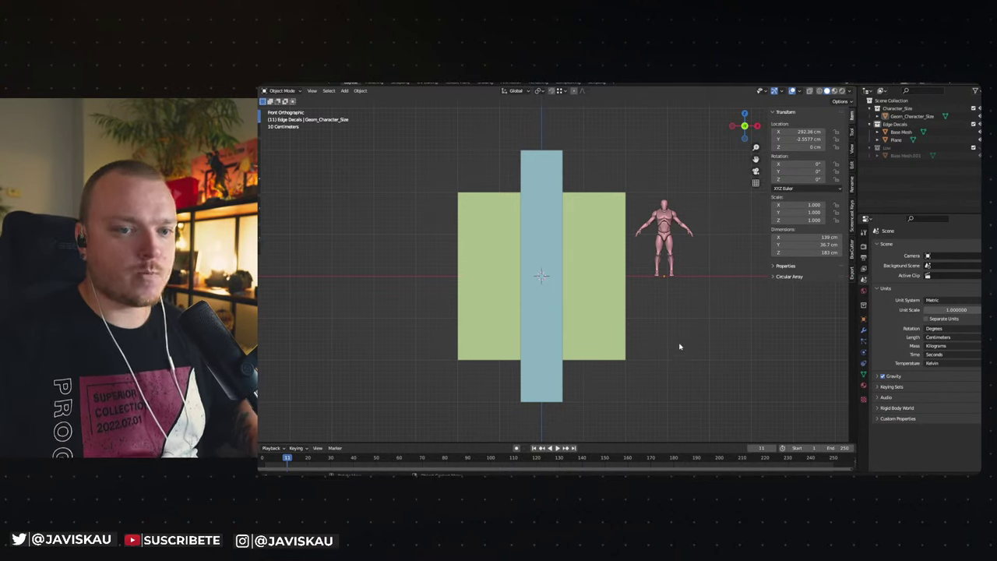
{"action": "left_click", "coordinate": [264, 84]}
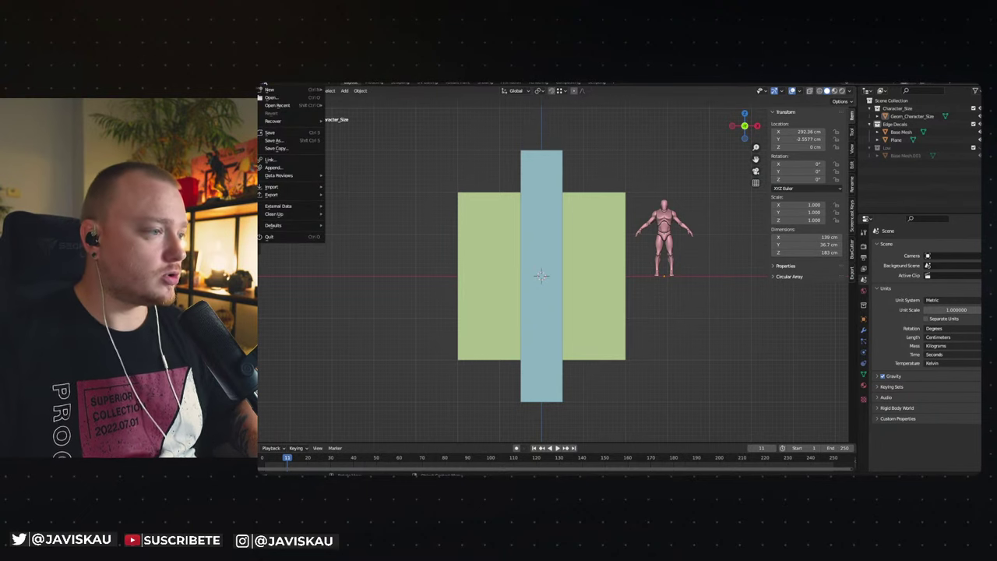
In Save As, browse to the SkauTabern project's 00_SourceAssets\02_Materials folder.
{"action": "left_click", "coordinate": [283, 141]}
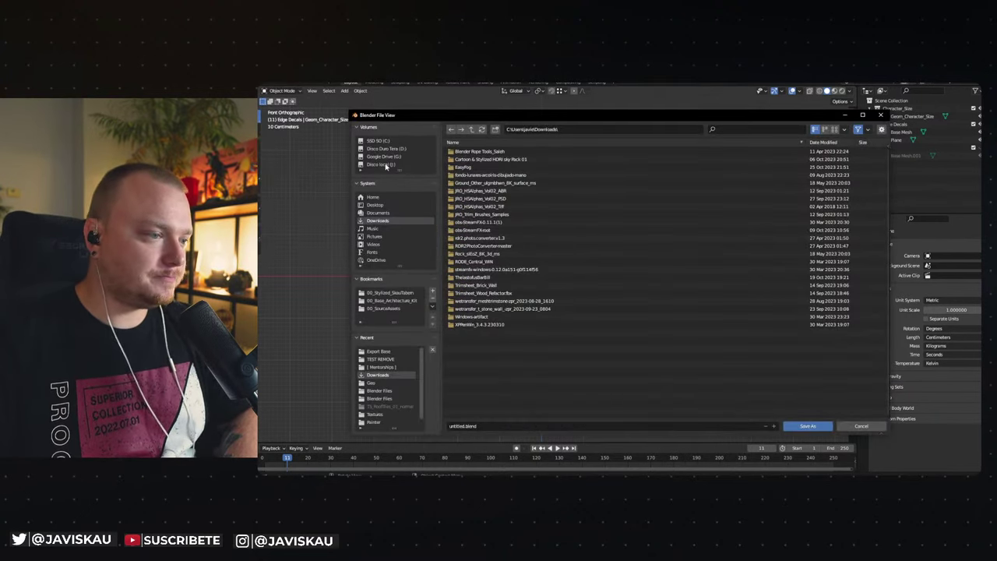
{"action": "left_click", "coordinate": [387, 165]}
{"action": "double_click", "coordinate": [494, 191]}
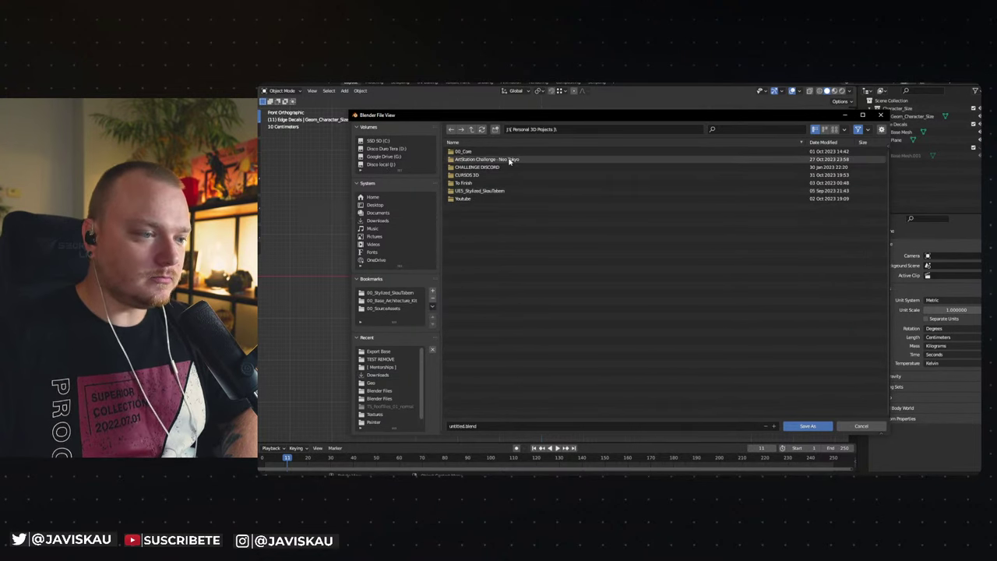
{"action": "double_click", "coordinate": [510, 191]}
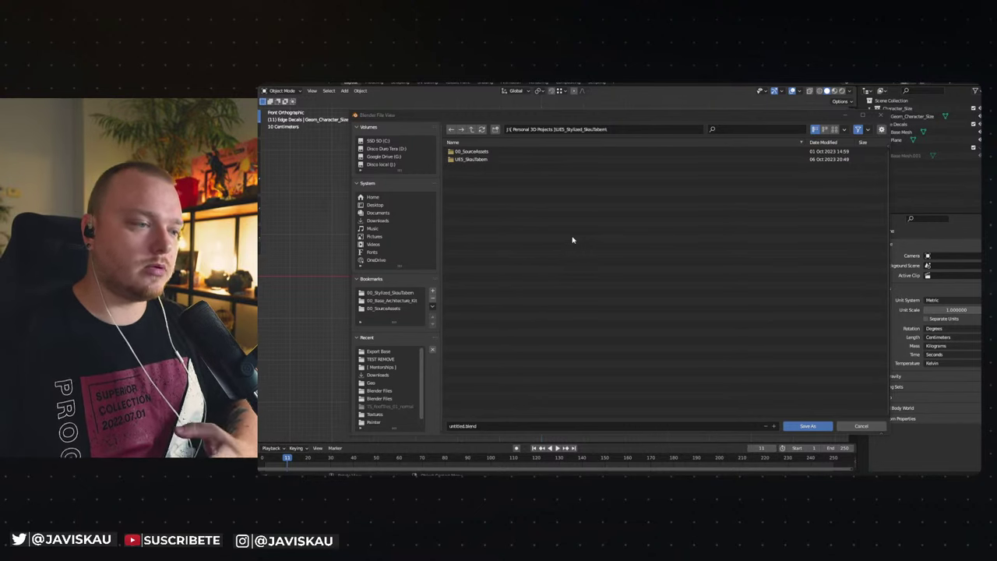
{"action": "double_click", "coordinate": [472, 152]}
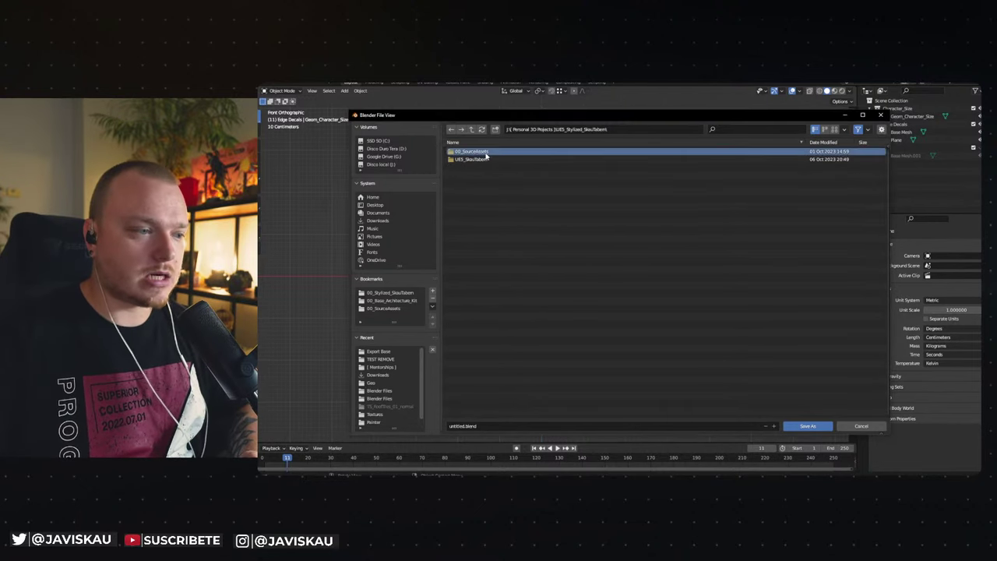
{"action": "double_click", "coordinate": [482, 160]}
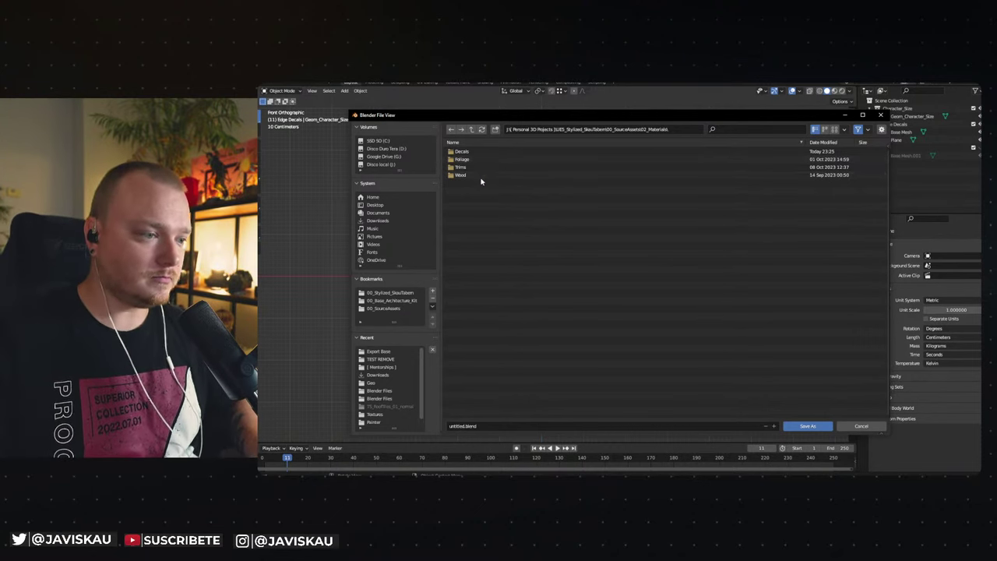
Save the scene as Atlas_Decal_01 in Decals\Atlas_Decal_01\Blender Files.
{"action": "left_click", "coordinate": [470, 153]}
{"action": "left_click", "coordinate": [470, 155]}
{"action": "double_click", "coordinate": [471, 151]}
{"action": "double_click", "coordinate": [471, 152]}
{"action": "type", "text": "Atlas_Deca"}
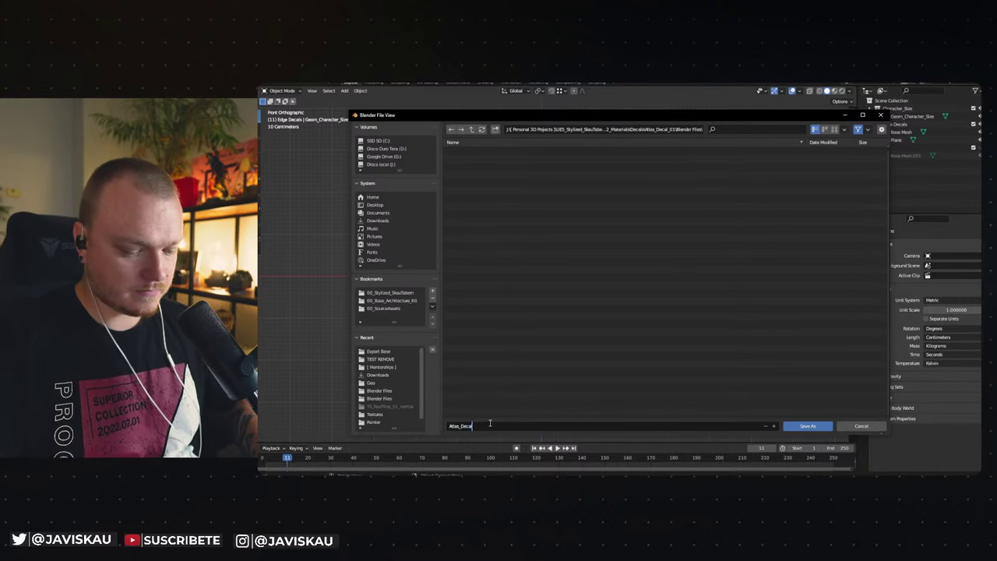
{"action": "type", "text": "l_01.blend"}
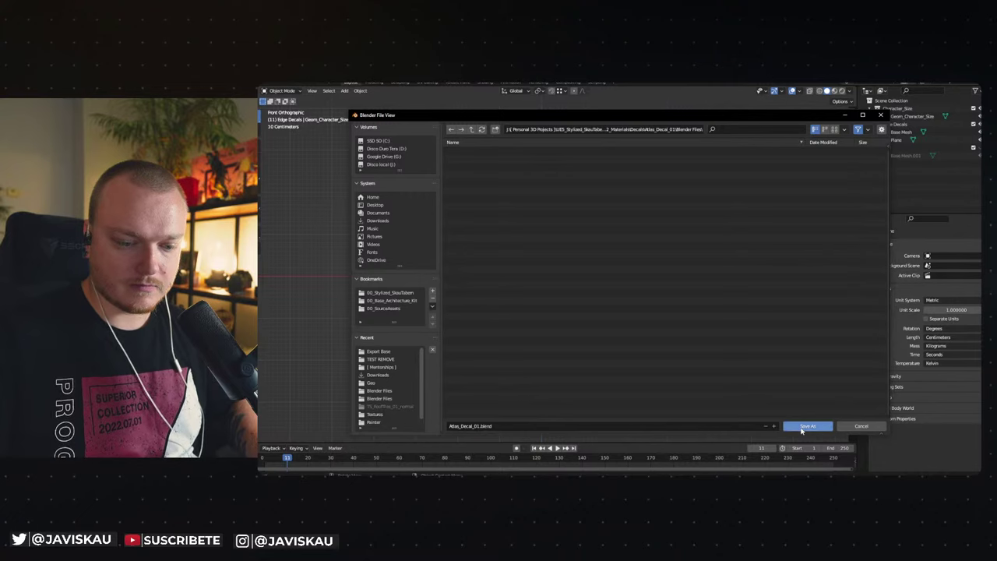
{"action": "left_click", "coordinate": [803, 427]}
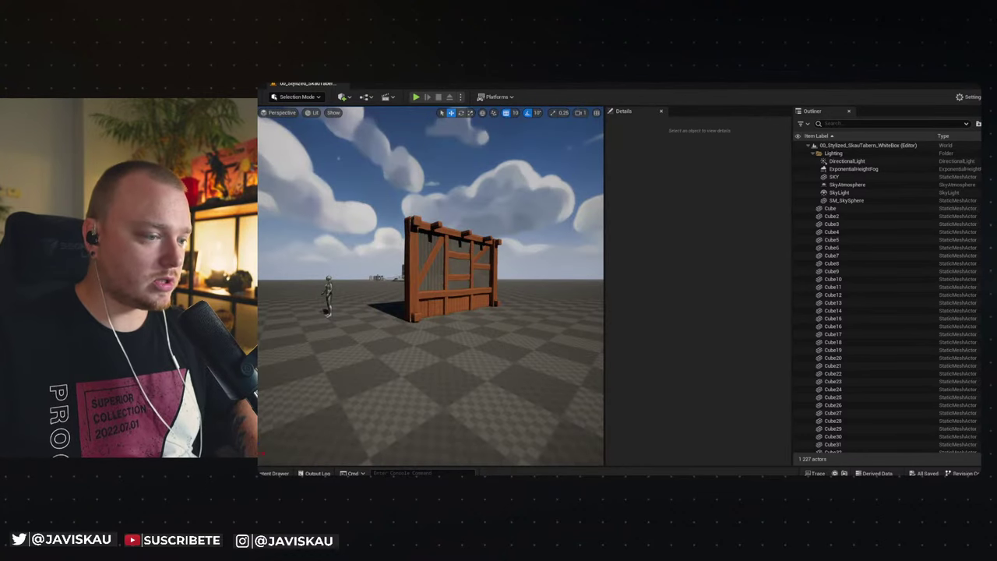
Orbit and fly the Unreal viewport around the wooden wall to inspect it.
{"action": "right_click", "coordinate": [499, 265]}
{"action": "right_click_drag", "start_coordinate": [498, 265], "coordinate": [468, 296]}
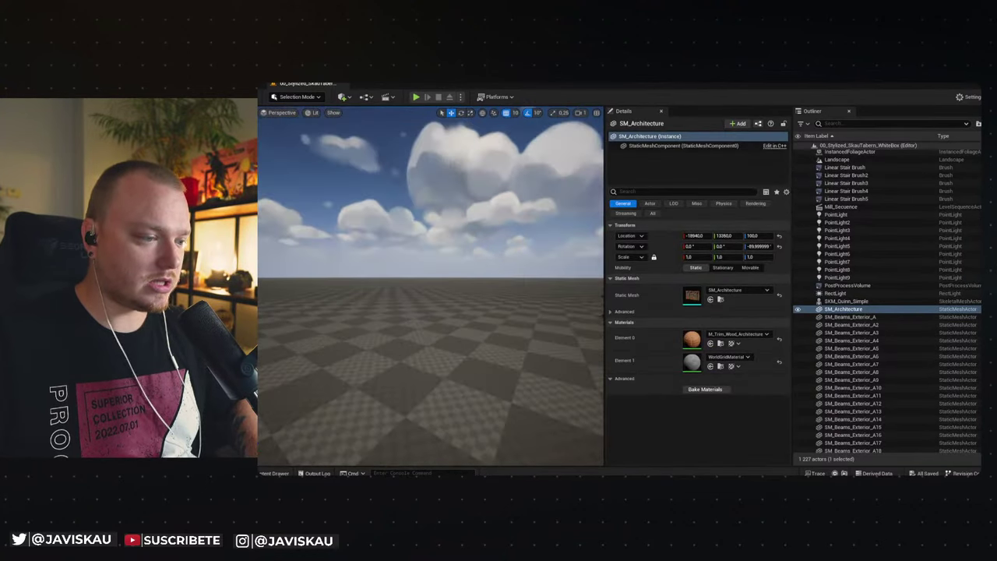
{"action": "key", "text": "w"}
{"action": "right_click_drag", "start_coordinate": [429, 288], "coordinate": [366, 288]}
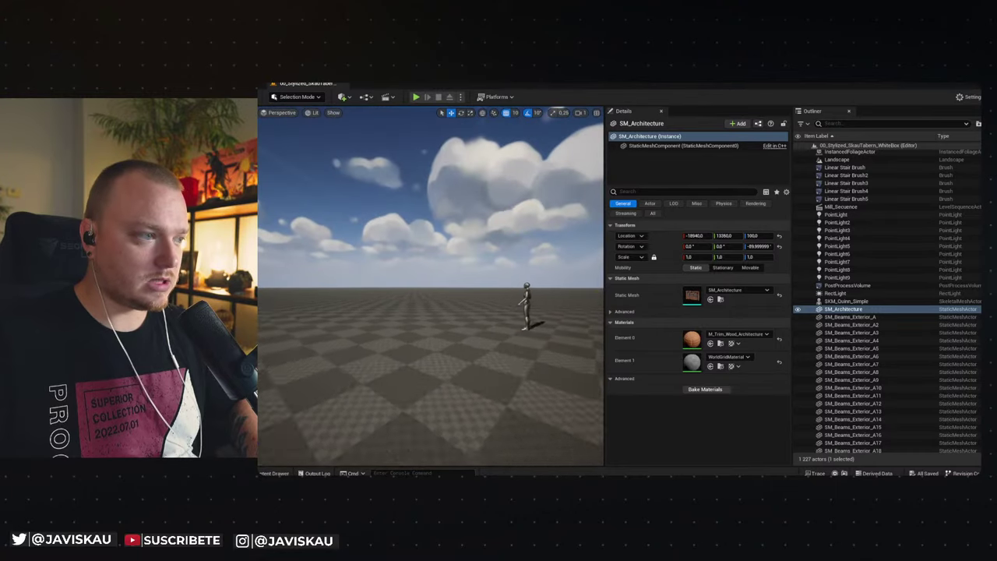
{"action": "right_click_drag", "start_coordinate": [428, 288], "coordinate": [522, 273]}
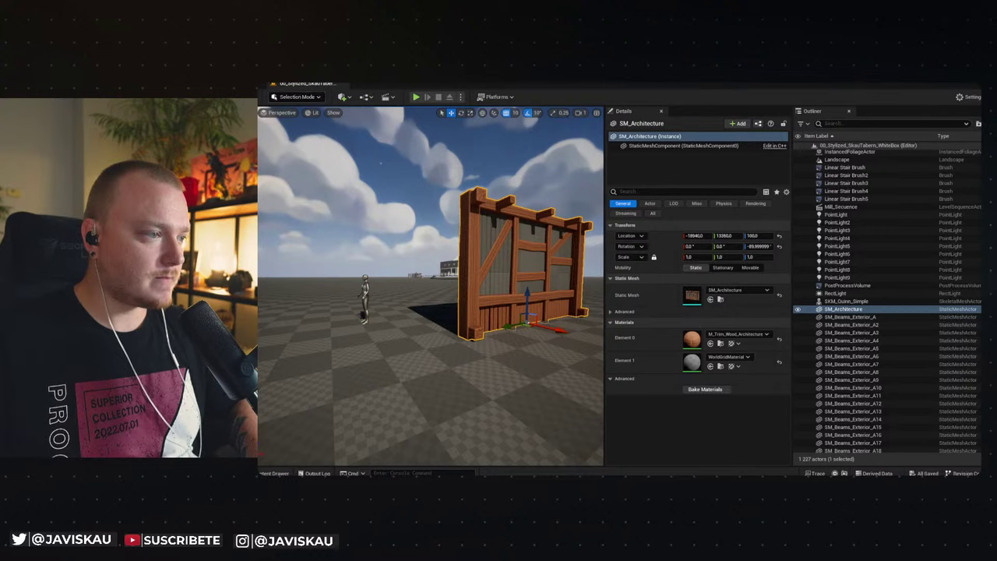
{"action": "left_click", "coordinate": [272, 78]}
{"action": "mouse_move", "coordinate": [300, 125]}
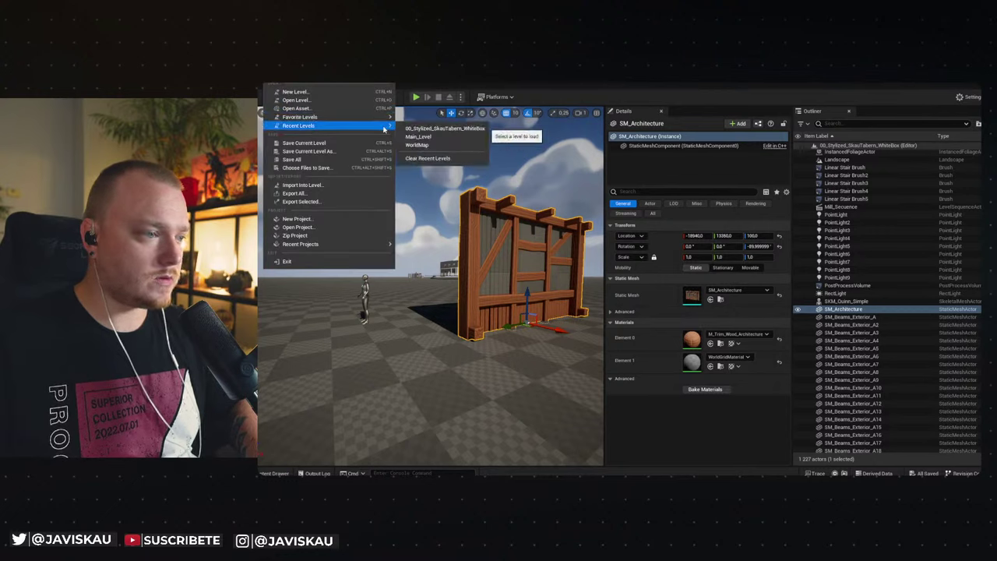
{"action": "left_click", "coordinate": [427, 129]}
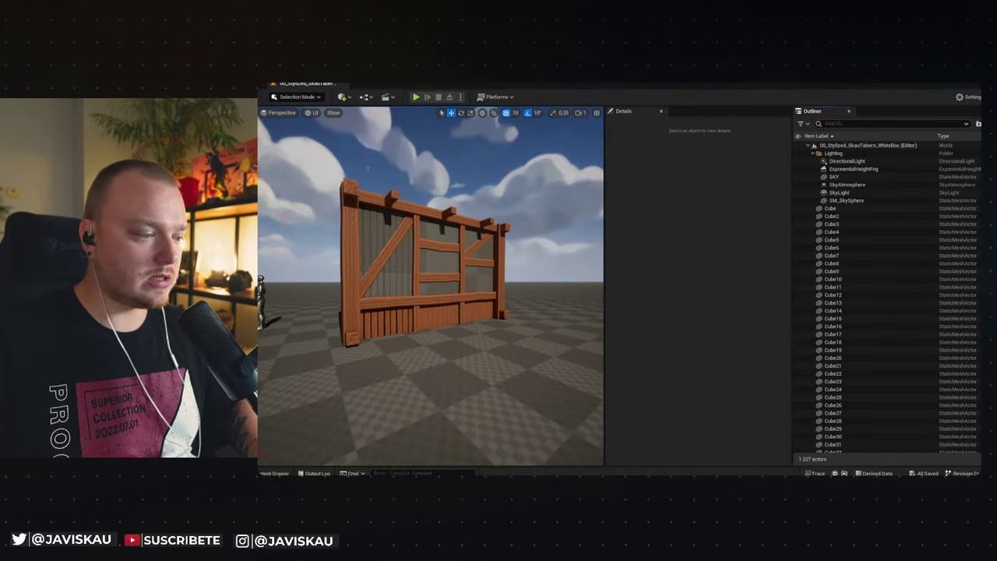
{"action": "left_click_drag", "start_coordinate": [546, 252], "coordinate": [546, 251]}
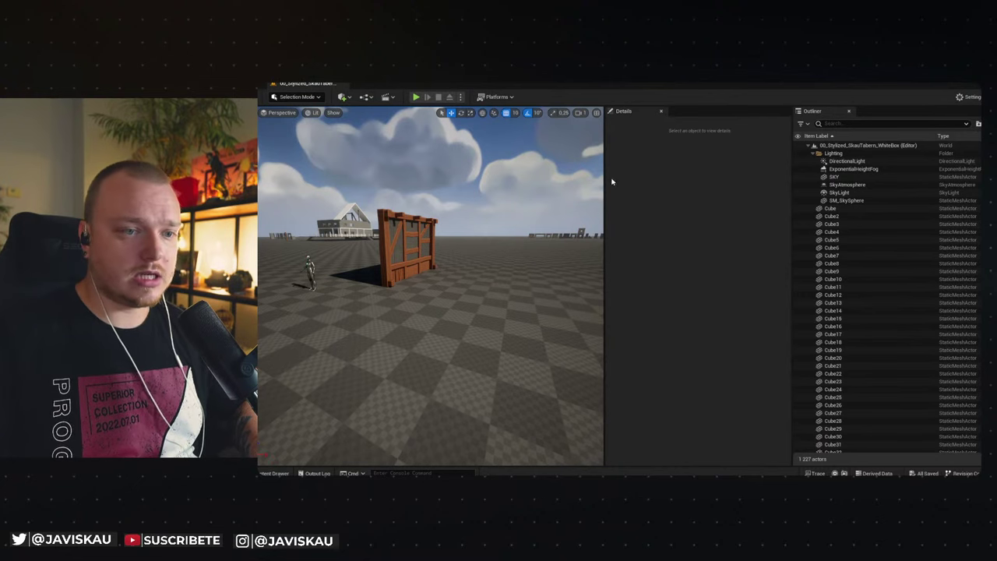
Dock the Details panel beside the Outliner and minimise the Unreal Editor.
{"action": "left_click_drag", "start_coordinate": [624, 111], "coordinate": [872, 115]}
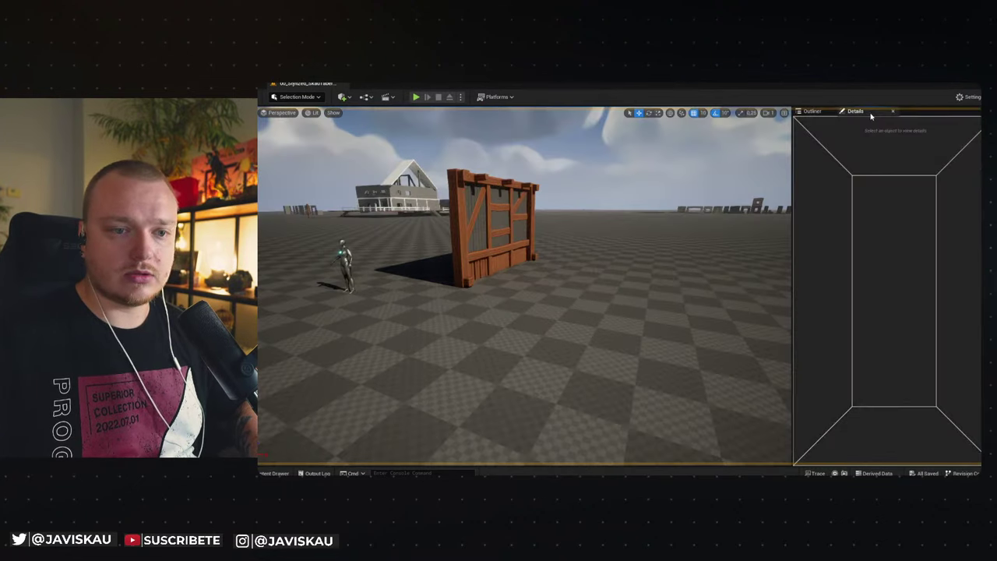
{"action": "mouse_move", "coordinate": [545, 327]}
{"action": "right_mouse_down"}
{"action": "mouse_move", "coordinate": [546, 296]}
{"action": "mouse_move", "coordinate": [546, 327]}
{"action": "right_mouse_up"}
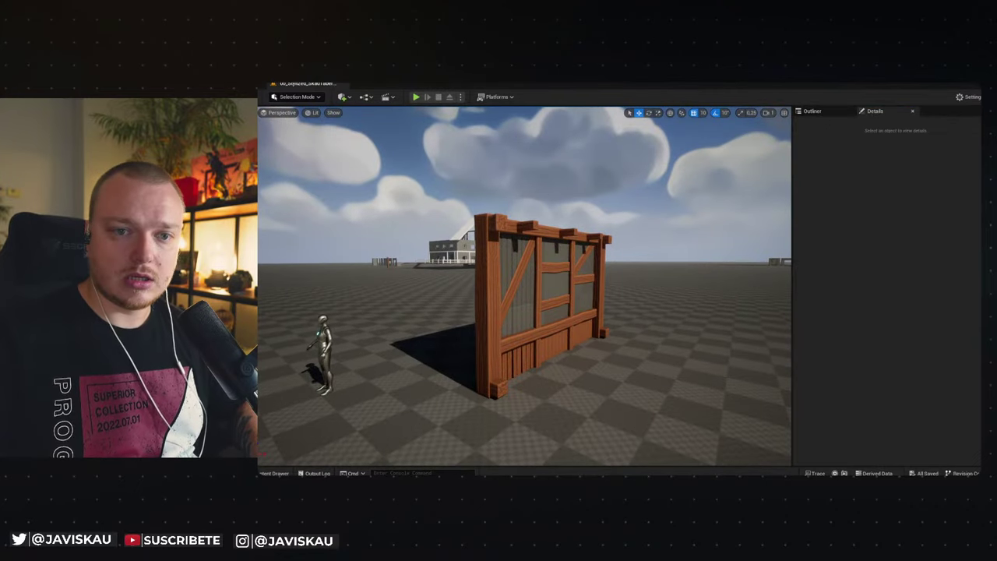
{"action": "key", "text": "super+d"}
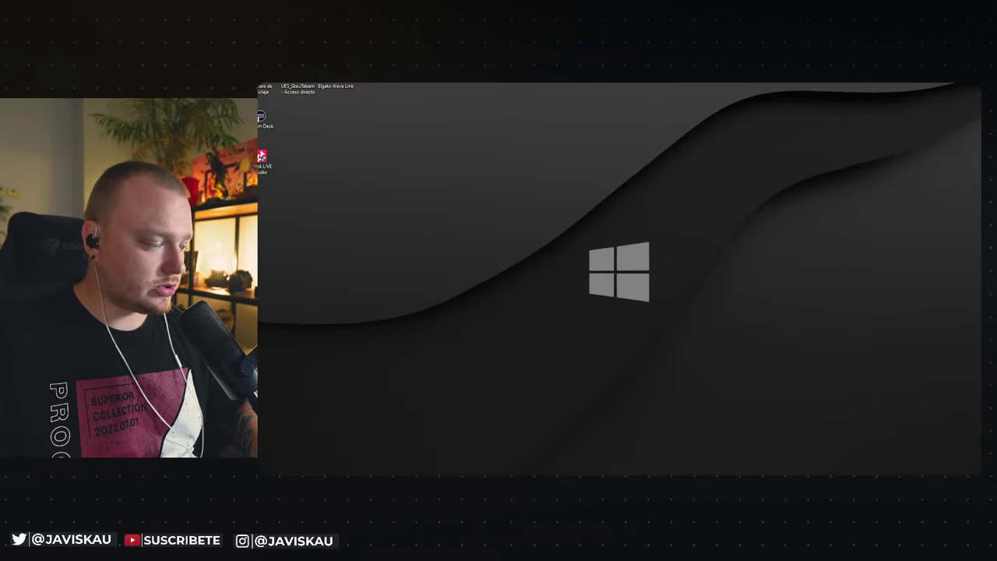
Launch ZBrush from the Windows Start menu.
{"action": "key", "text": "super"}
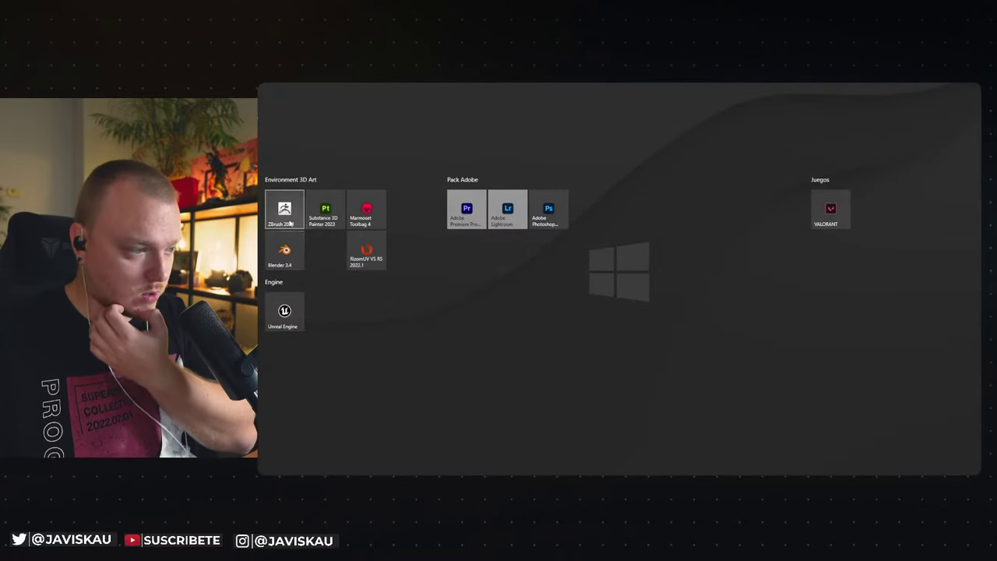
{"action": "left_click", "coordinate": [286, 222]}
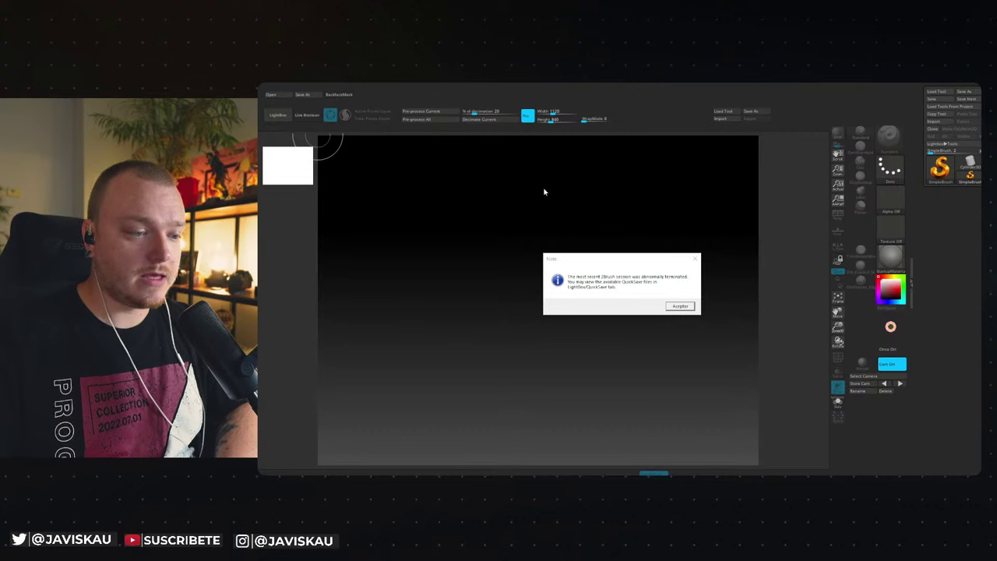
Dismiss the crash notice, close Lightbox, and browse the importer to Atlas_Decal_01\Zbrush\Export Base.
{"action": "left_click", "coordinate": [683, 306]}
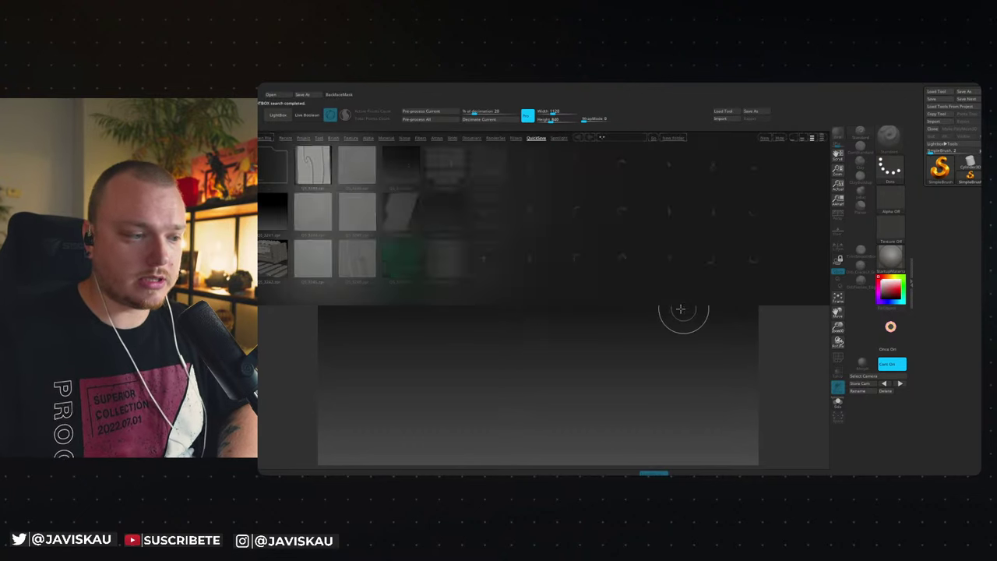
{"action": "key", "text": "comma"}
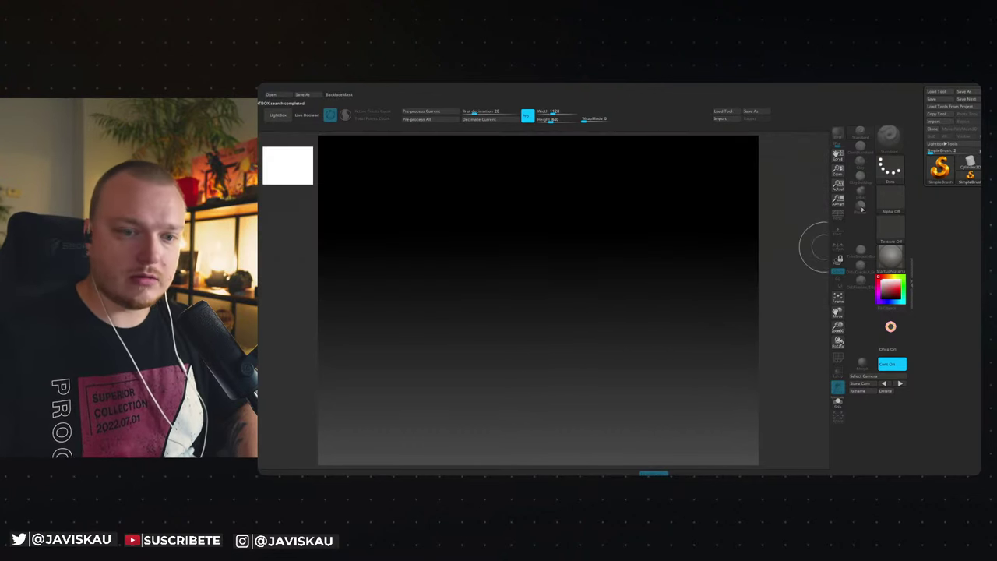
{"action": "left_click", "coordinate": [937, 123]}
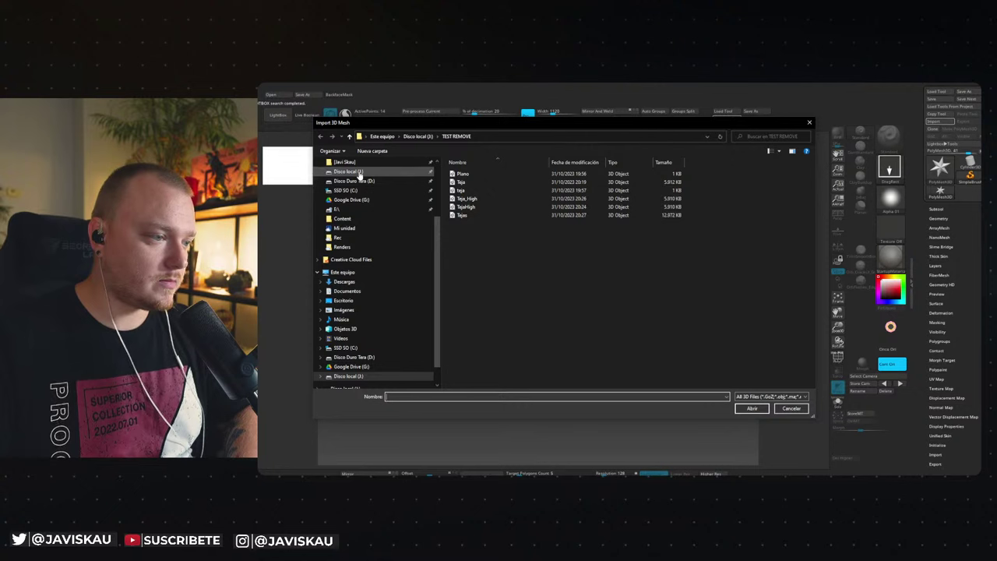
{"action": "left_click", "coordinate": [354, 171]}
{"action": "double_click", "coordinate": [508, 216]}
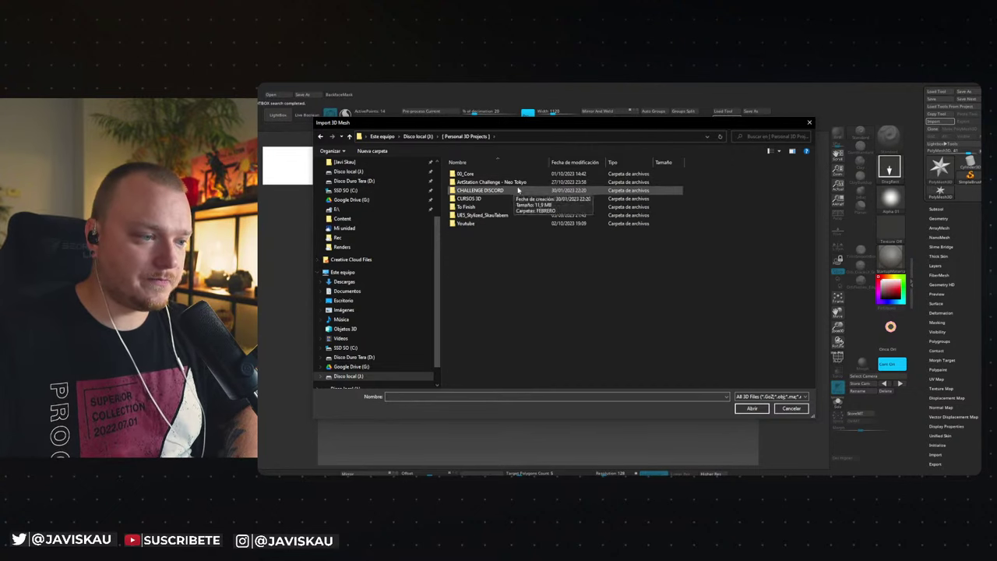
{"action": "double_click", "coordinate": [508, 215]}
{"action": "double_click", "coordinate": [496, 175]}
{"action": "double_click", "coordinate": [491, 182]}
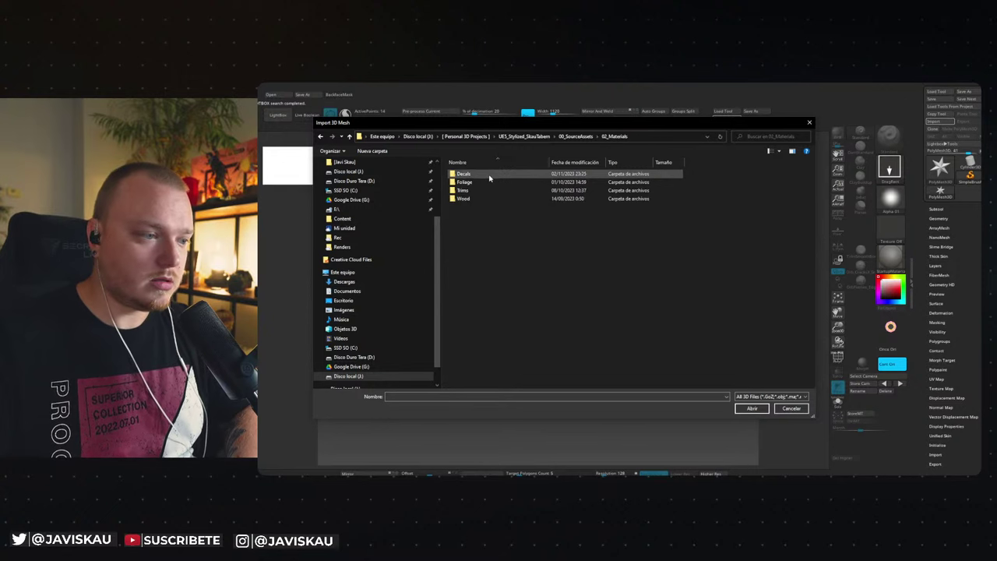
{"action": "double_click", "coordinate": [486, 174]}
{"action": "double_click", "coordinate": [485, 173]}
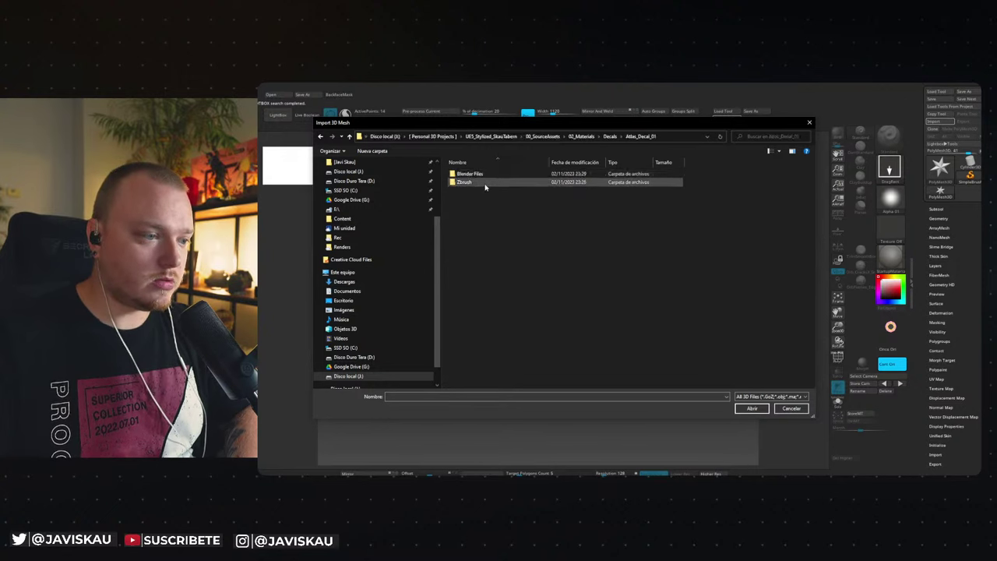
{"action": "double_click", "coordinate": [484, 180]}
{"action": "double_click", "coordinate": [485, 176]}
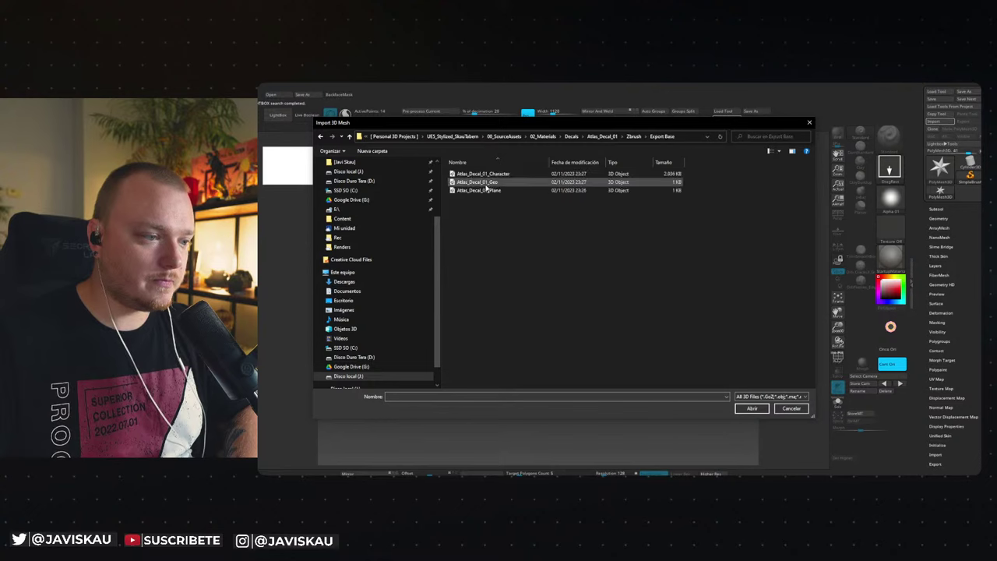
Import Atlas_Decal_01_Plane and draw it onto the canvas.
{"action": "left_click", "coordinate": [497, 190]}
{"action": "left_click", "coordinate": [752, 408]}
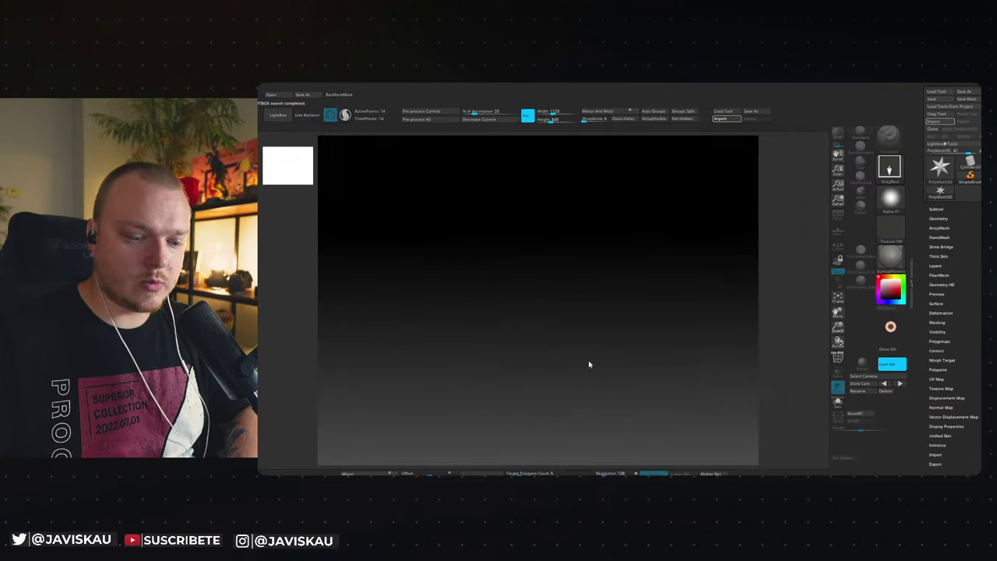
{"action": "left_click_drag", "start_coordinate": [542, 321], "coordinate": [542, 391]}
Put the decal plane in edit mode and append two Cylinder3D subtools.
{"action": "key", "text": "t"}
{"action": "key", "text": "f"}
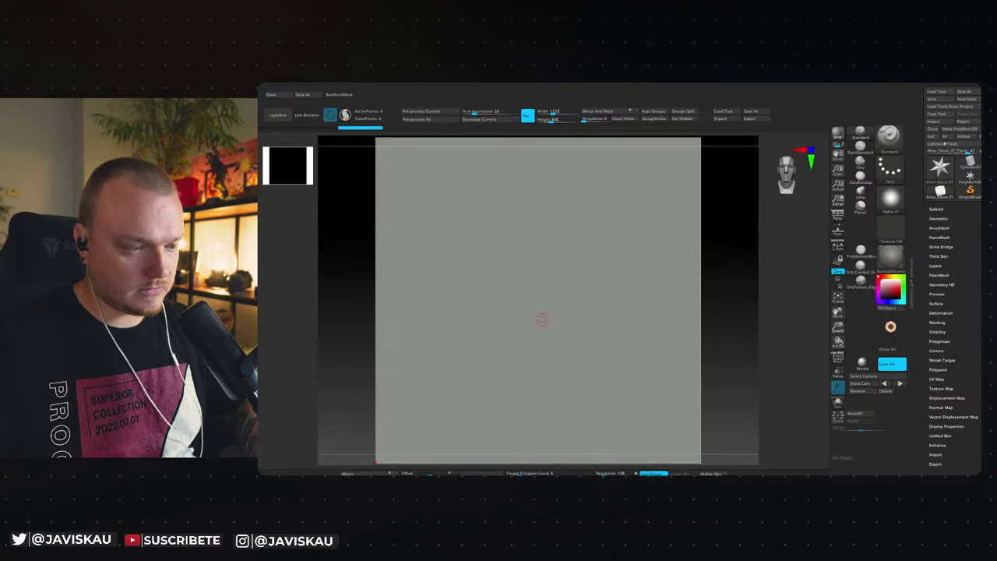
{"action": "left_click_drag", "start_coordinate": [722, 319], "coordinate": [686, 306]}
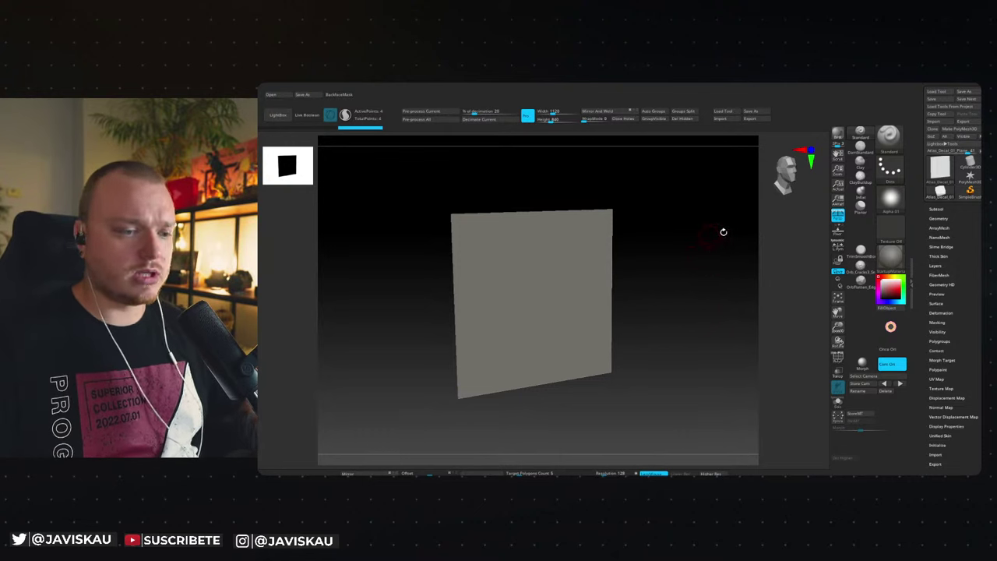
{"action": "left_click", "coordinate": [937, 209]}
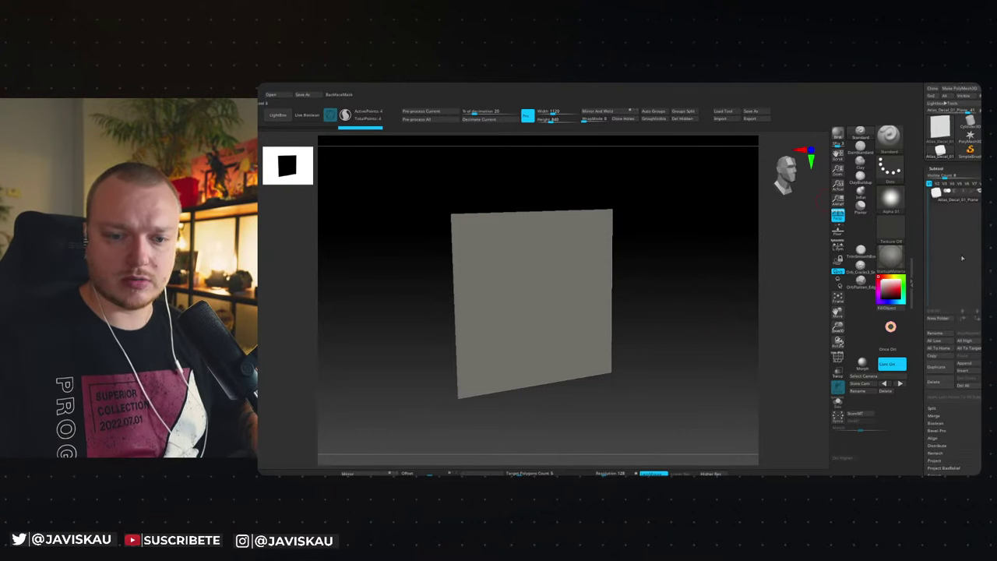
{"action": "left_click", "coordinate": [966, 363]}
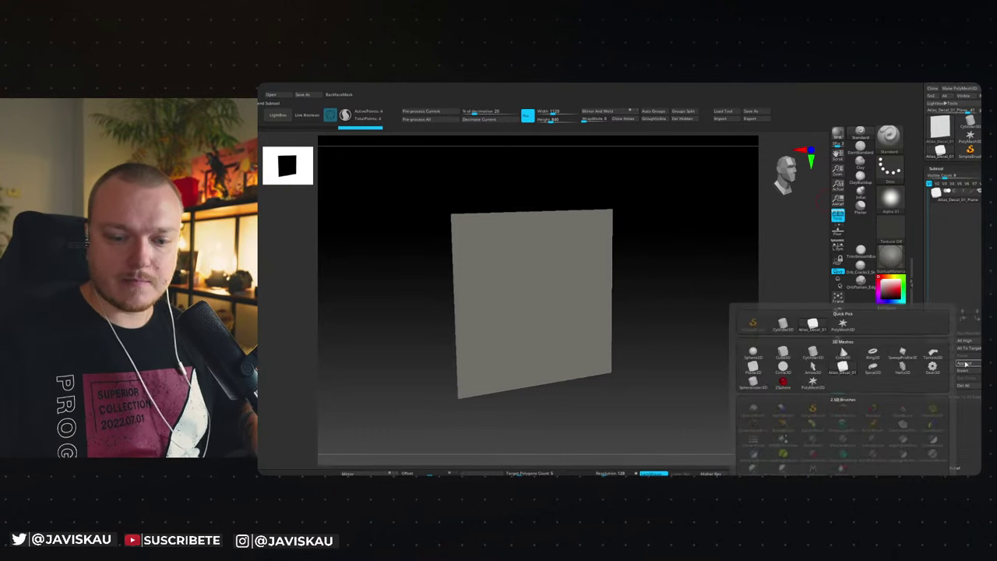
{"action": "left_click", "coordinate": [783, 326]}
{"action": "left_click", "coordinate": [967, 364]}
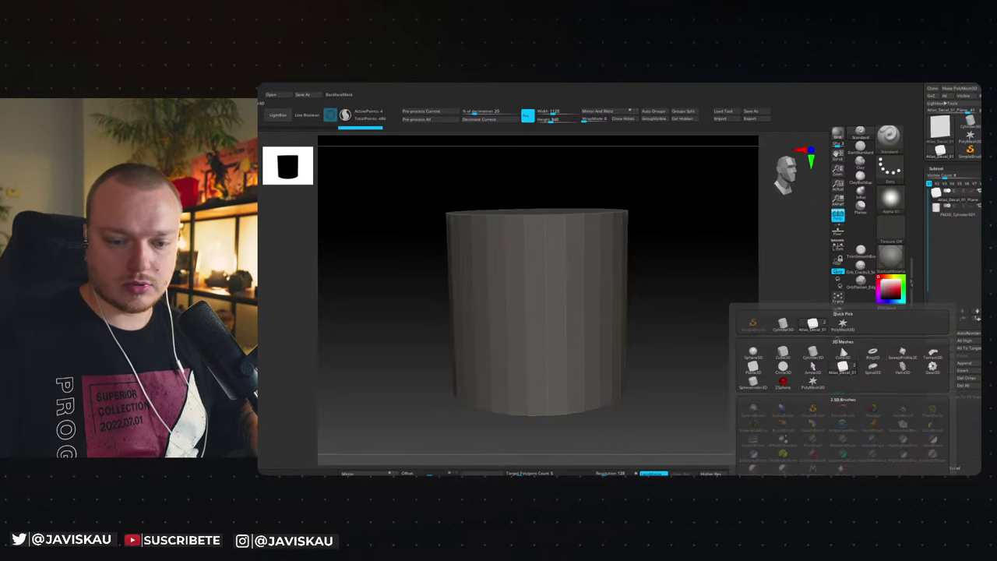
{"action": "left_click", "coordinate": [783, 327]}
Import the Atlas_Decal_01_Geo mesh into the second cylinder subtool.
{"action": "left_click", "coordinate": [978, 220]}
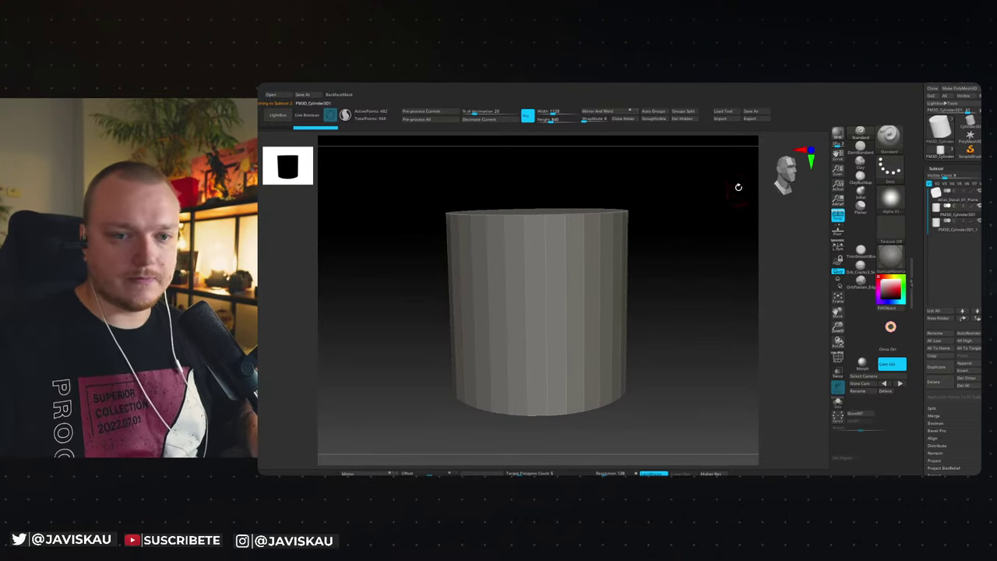
{"action": "left_click_drag", "start_coordinate": [920, 163], "coordinate": [919, 221]}
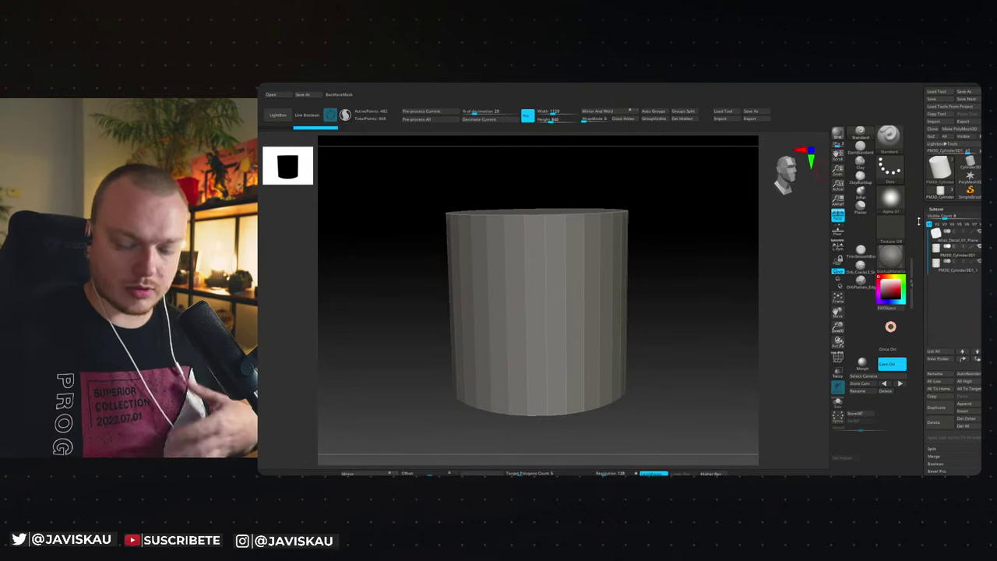
{"action": "left_click", "coordinate": [935, 121]}
{"action": "left_click", "coordinate": [493, 183]}
{"action": "left_click", "coordinate": [752, 408]}
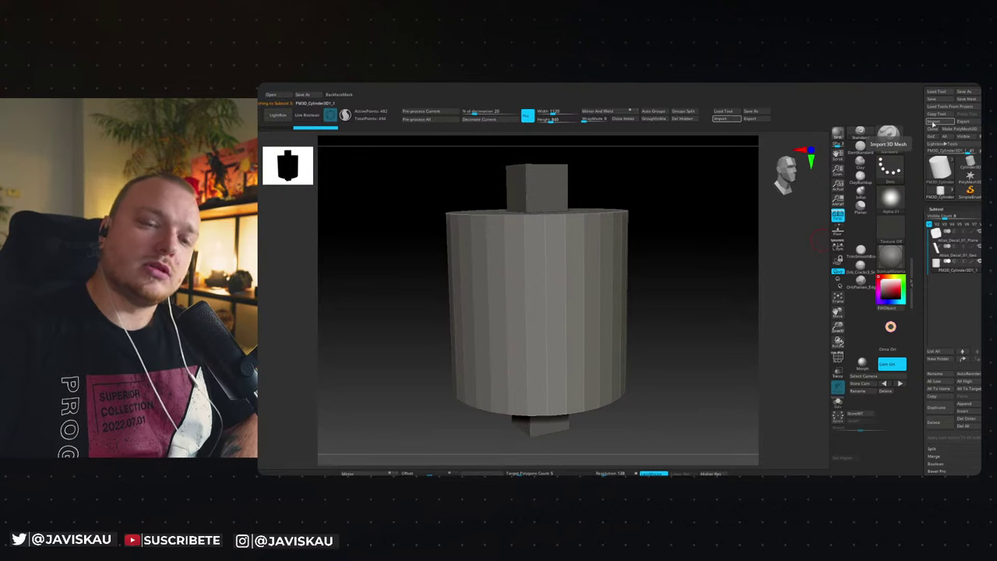
Import Atlas_Decal_01_Character into the remaining cylinder subtool, placing the figure beside the slabs.
{"action": "left_click", "coordinate": [932, 122]}
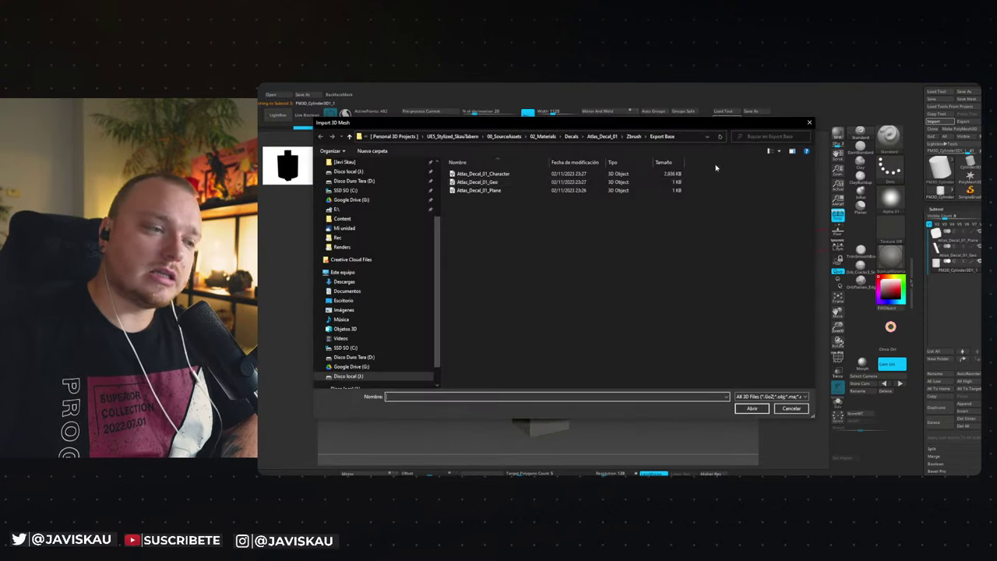
{"action": "left_click", "coordinate": [518, 174]}
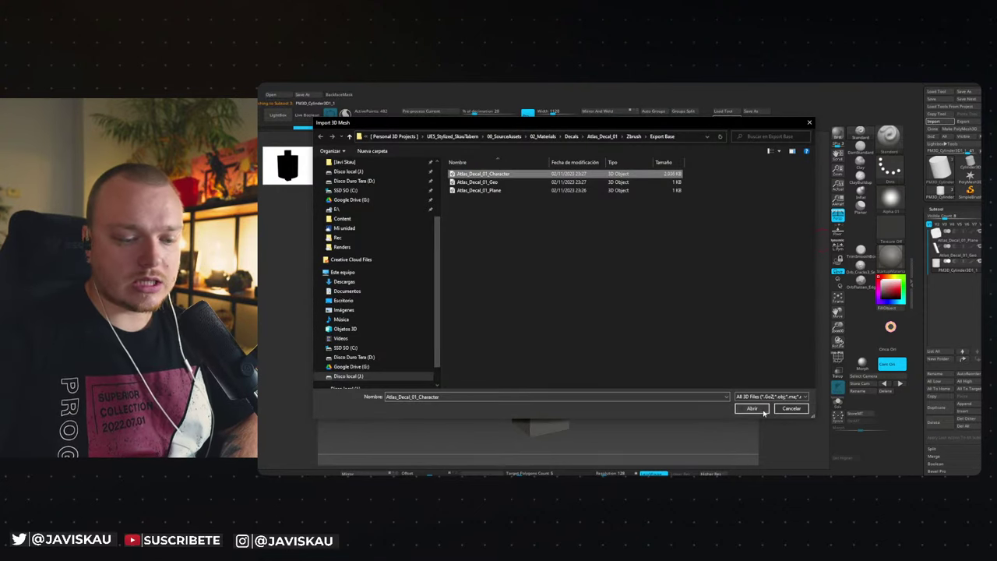
{"action": "left_click", "coordinate": [752, 409]}
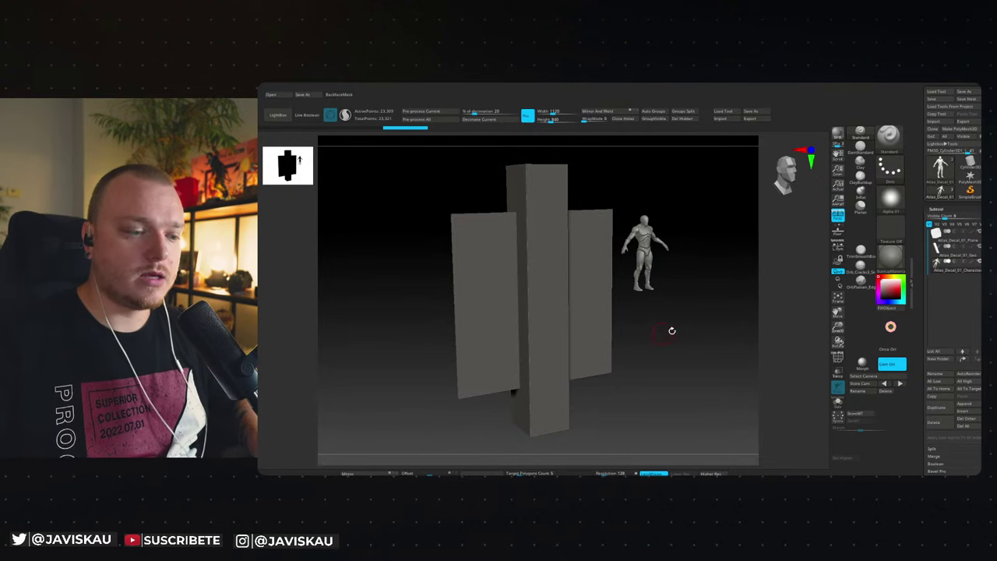
{"action": "mouse_move", "coordinate": [673, 336]}
{"action": "left_mouse_down"}
{"action": "mouse_move", "coordinate": [644, 346]}
{"action": "mouse_move", "coordinate": [684, 341]}
{"action": "mouse_move", "coordinate": [644, 341]}
{"action": "left_mouse_up"}
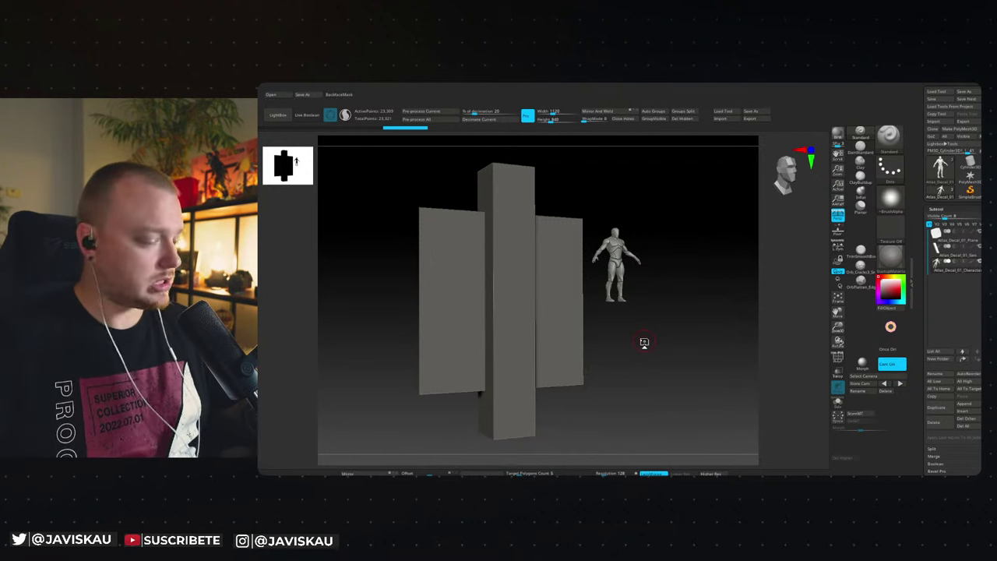
Save the tool with Ctrl+S and view the pillar crossing the plane beside the figure.
{"action": "key", "text": "ctrl+s"}
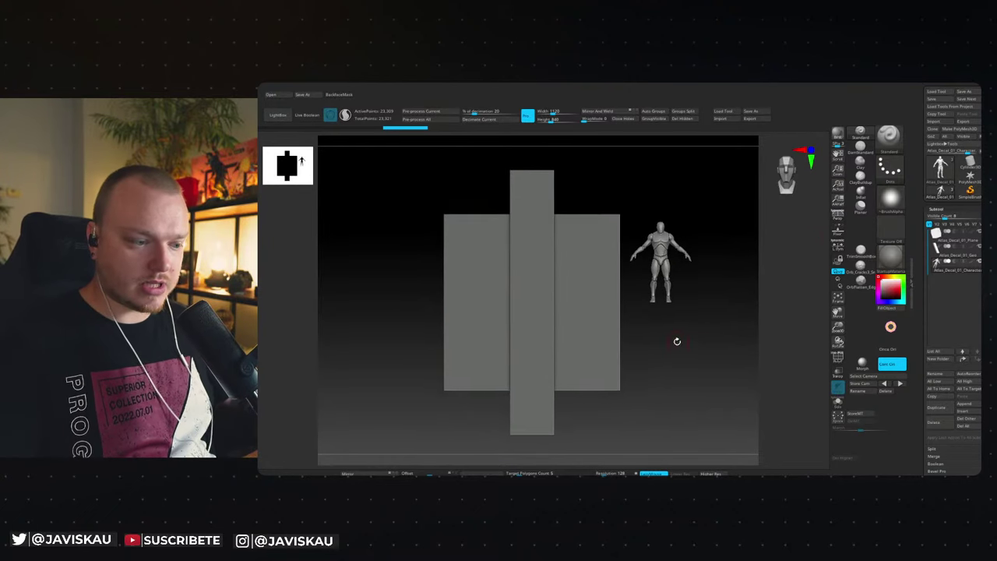
{"action": "mouse_move", "coordinate": [677, 341]}
{"action": "left_mouse_down"}
{"action": "mouse_move", "coordinate": [693, 350]}
{"action": "mouse_move", "coordinate": [702, 289]}
{"action": "left_mouse_up"}
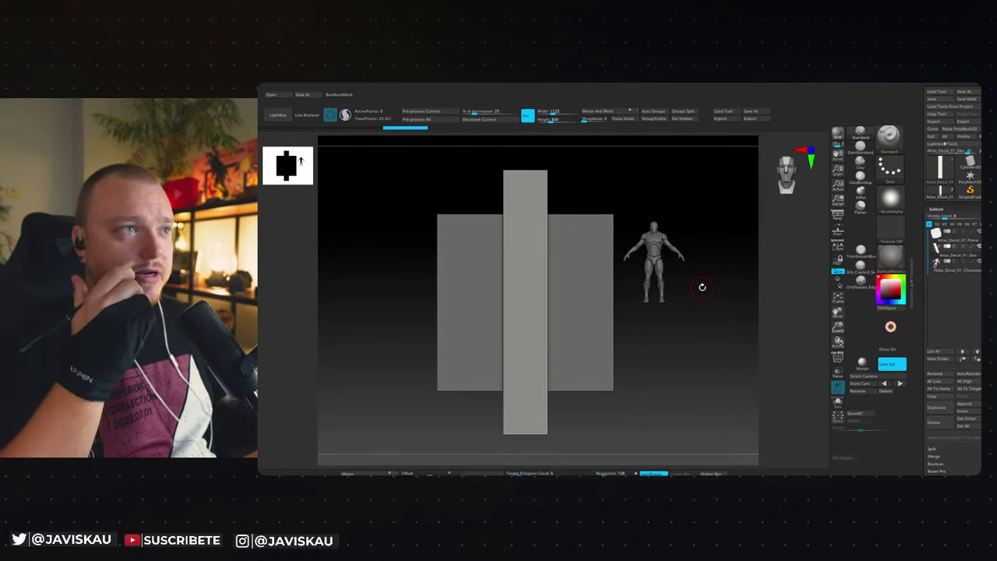
{"action": "left_click_drag", "start_coordinate": [681, 341], "coordinate": [679, 348]}
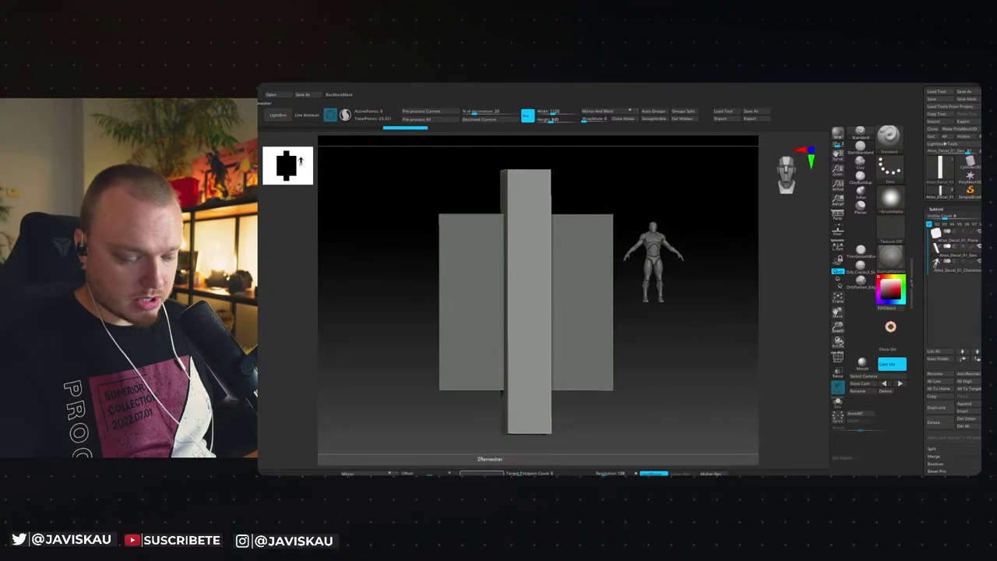
Set up the TrimSmoothBorder brush with WrapMode and BackfaceMask enabled.
{"action": "left_click_drag", "start_coordinate": [695, 336], "coordinate": [689, 329], "text": "shift"}
{"action": "key", "text": "shift"}
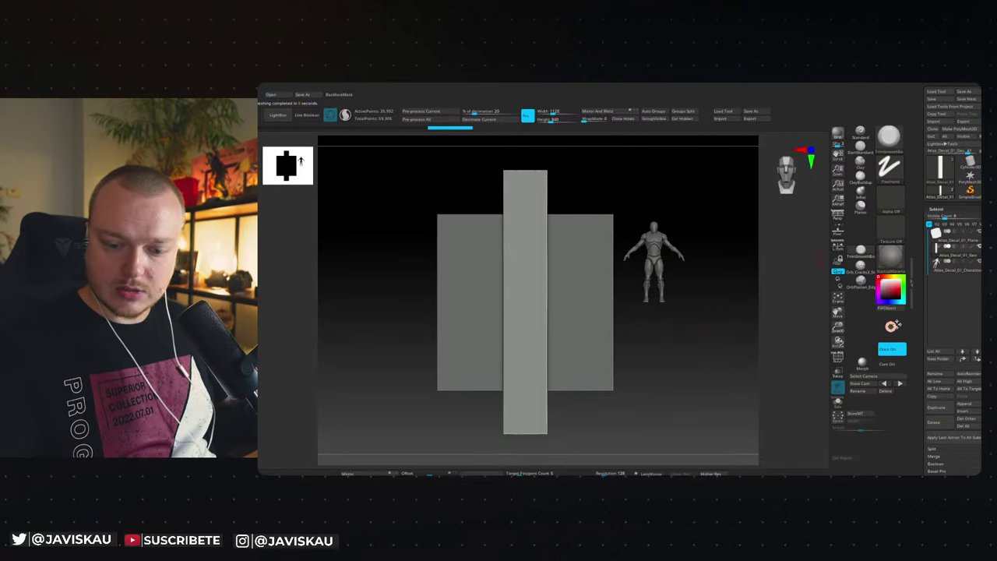
{"action": "left_click", "coordinate": [594, 119]}
{"action": "left_click", "coordinate": [338, 94]}
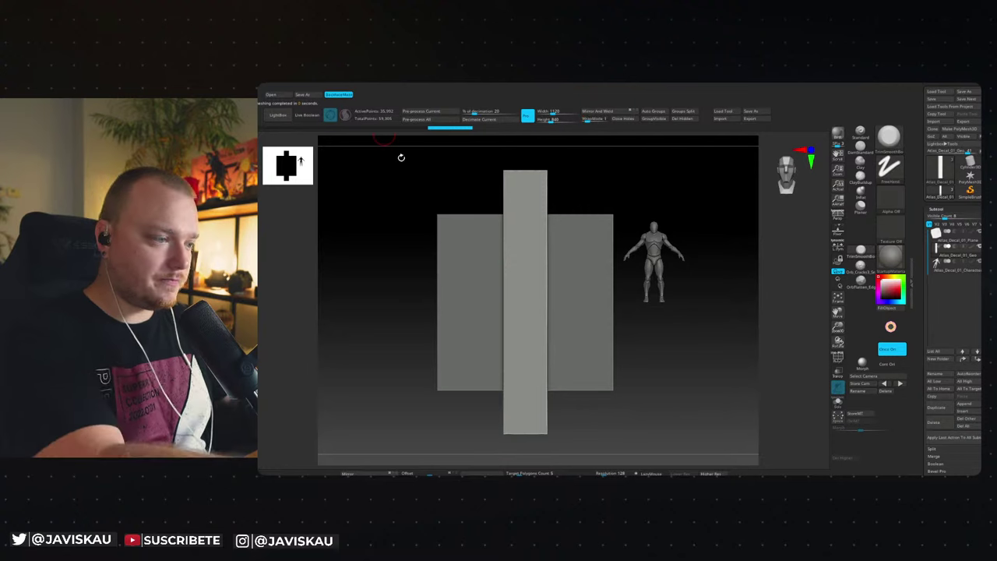
Solo the Atlas_Decal_01_Geo column, turn to its front edge, and subdivide it.
{"action": "mouse_move", "coordinate": [696, 439]}
{"action": "left_mouse_down"}
{"action": "mouse_move", "coordinate": [712, 426]}
{"action": "mouse_move", "coordinate": [704, 353]}
{"action": "left_mouse_up"}
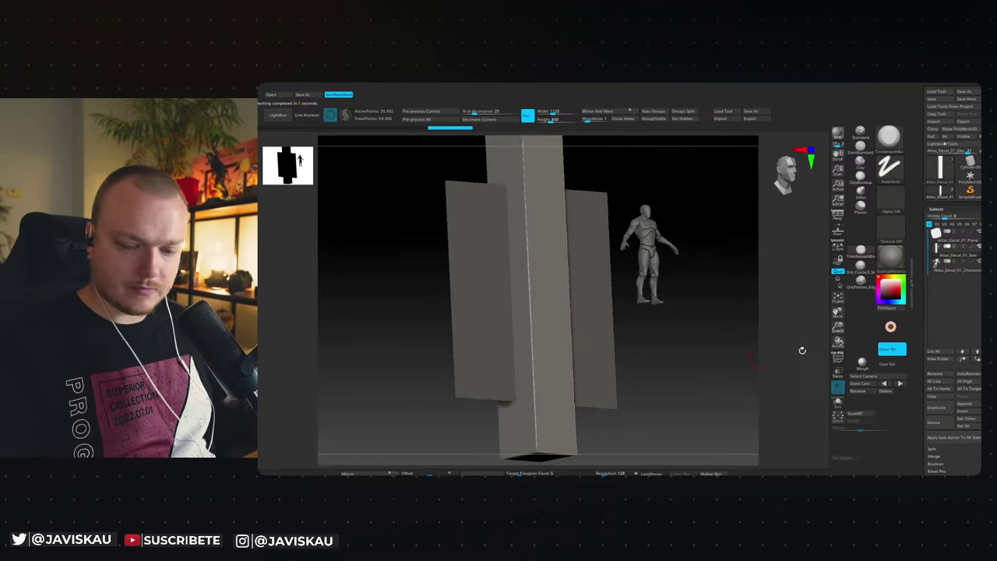
{"action": "left_click", "coordinate": [838, 402]}
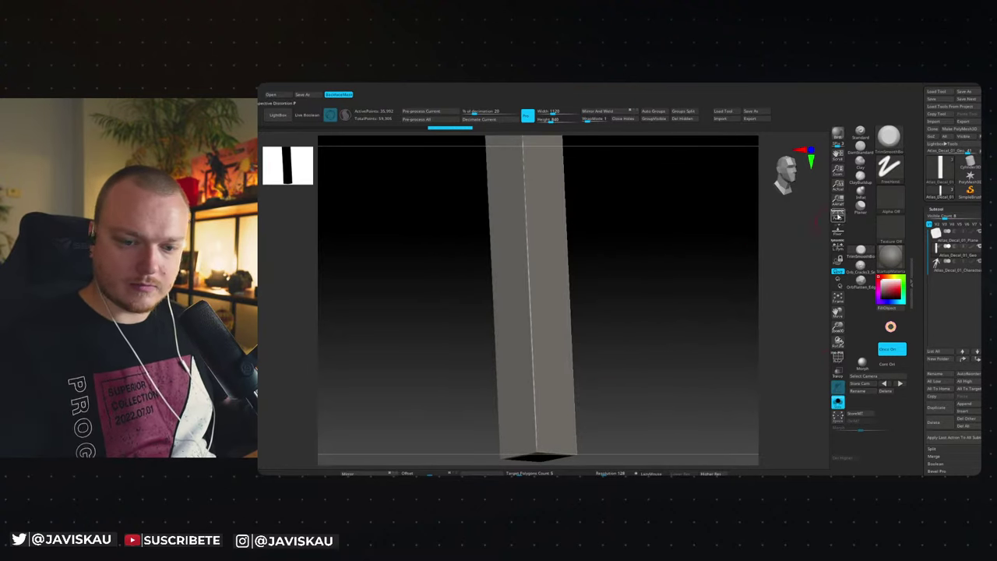
{"action": "left_click_drag", "start_coordinate": [647, 317], "coordinate": [637, 297]}
{"action": "left_click_drag", "start_coordinate": [630, 264], "coordinate": [706, 304]}
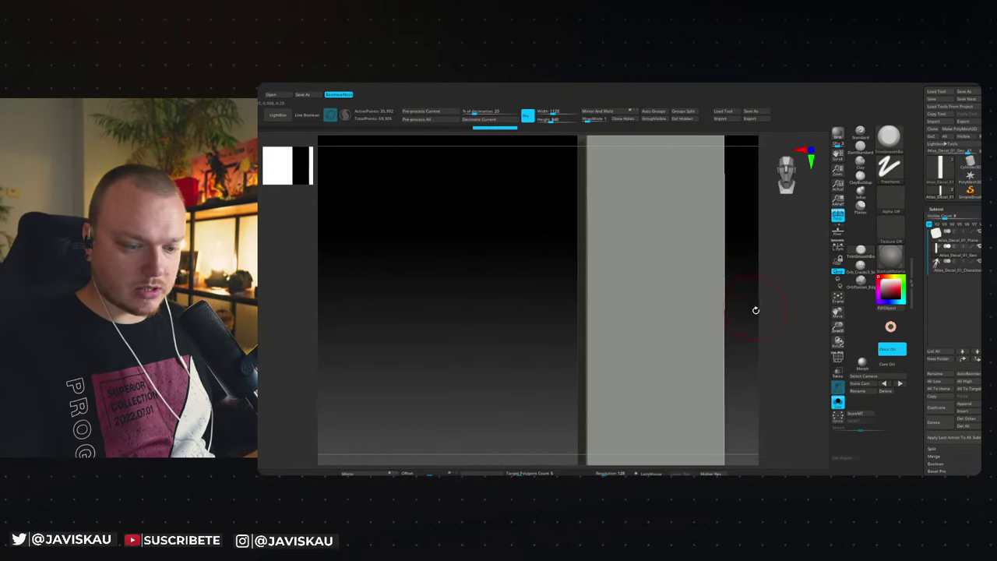
{"action": "mouse_move", "coordinate": [754, 309]}
{"action": "left_mouse_down"}
{"action": "mouse_move", "coordinate": [702, 313]}
{"action": "mouse_move", "coordinate": [592, 291]}
{"action": "left_mouse_up"}
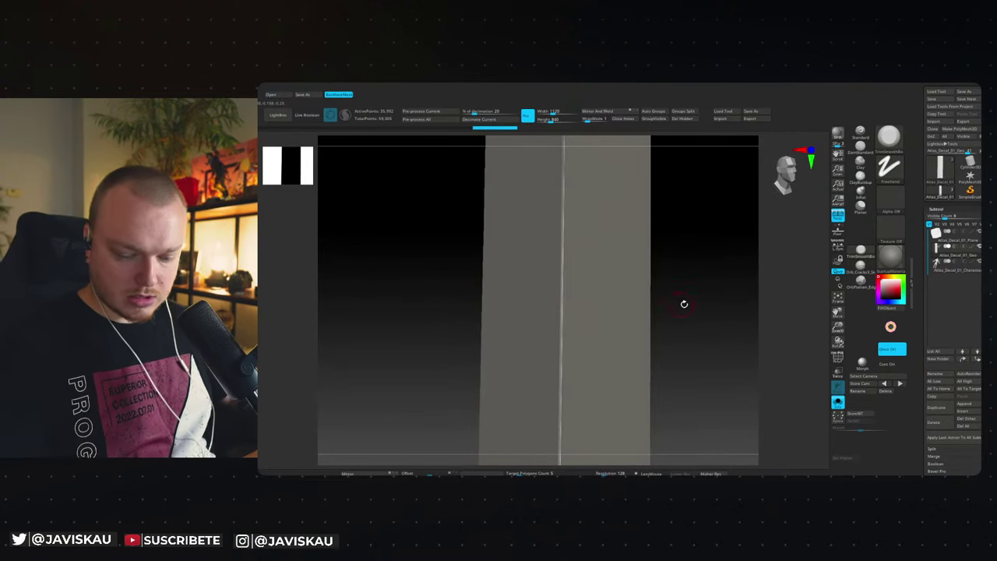
{"action": "key", "text": "ctrl+d"}
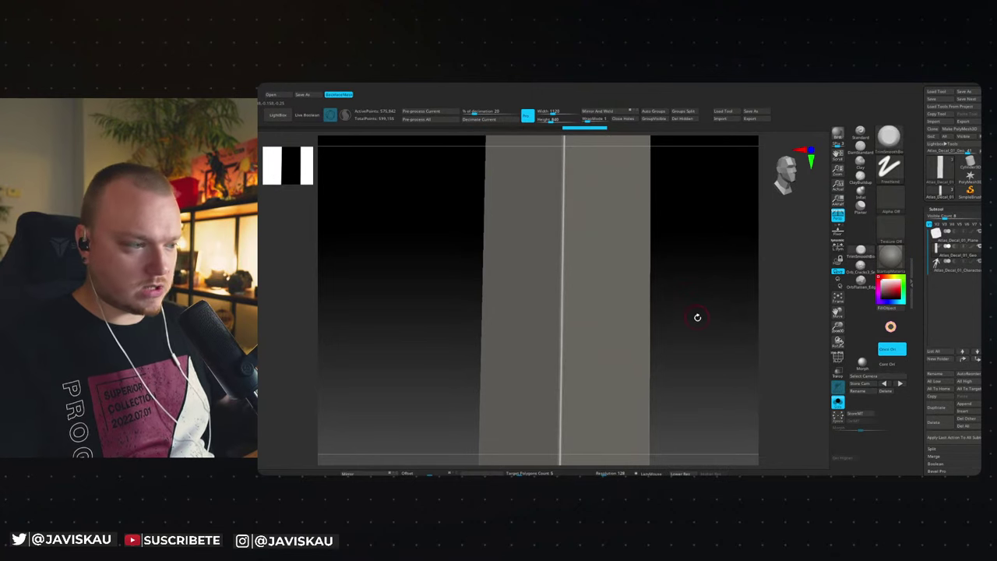
Sculpt an uneven chiselled groove down the column's full front edge while orbiting.
{"action": "left_click_drag", "start_coordinate": [696, 310], "coordinate": [692, 320]}
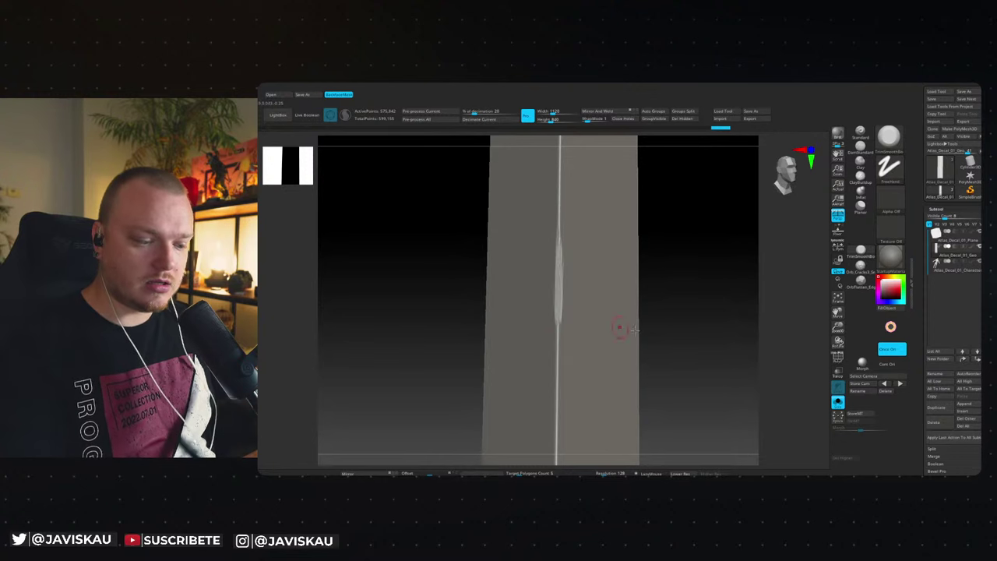
{"action": "mouse_move", "coordinate": [690, 343]}
{"action": "left_mouse_down"}
{"action": "mouse_move", "coordinate": [690, 325]}
{"action": "mouse_move", "coordinate": [679, 327]}
{"action": "left_mouse_up"}
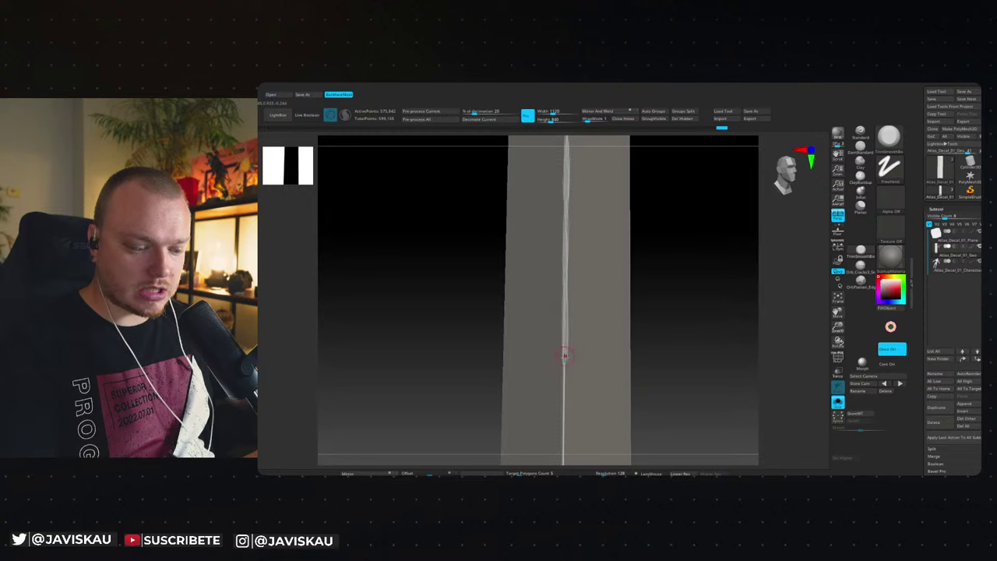
{"action": "mouse_move", "coordinate": [683, 363]}
{"action": "left_mouse_down"}
{"action": "mouse_move", "coordinate": [668, 312]}
{"action": "mouse_move", "coordinate": [672, 342]}
{"action": "mouse_move", "coordinate": [672, 325]}
{"action": "mouse_move", "coordinate": [574, 298]}
{"action": "left_mouse_up"}
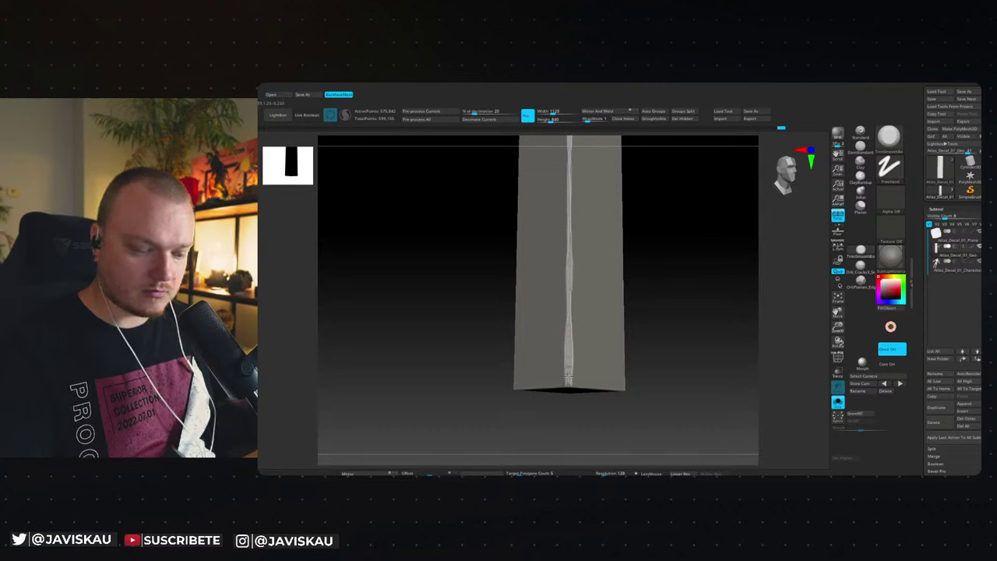
{"action": "mouse_move", "coordinate": [664, 258]}
{"action": "left_mouse_down"}
{"action": "mouse_move", "coordinate": [667, 292]}
{"action": "mouse_move", "coordinate": [652, 305]}
{"action": "left_mouse_up"}
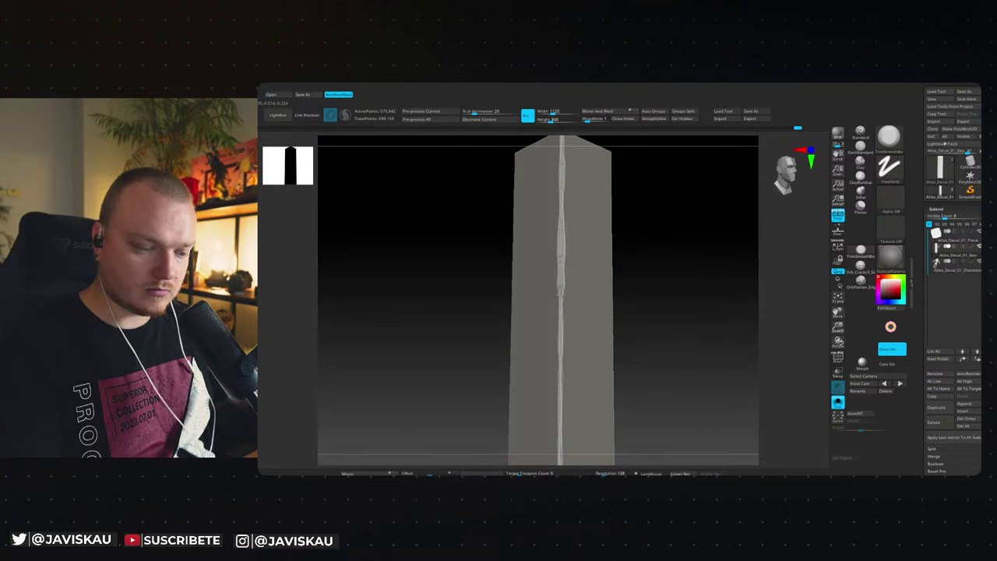
Continue chipping the front groove from top to base, then set the brush to continuous.
{"action": "mouse_move", "coordinate": [565, 359]}
{"action": "left_mouse_down"}
{"action": "mouse_move", "coordinate": [659, 310]}
{"action": "mouse_move", "coordinate": [659, 338]}
{"action": "mouse_move", "coordinate": [662, 319]}
{"action": "mouse_move", "coordinate": [673, 343]}
{"action": "left_mouse_up"}
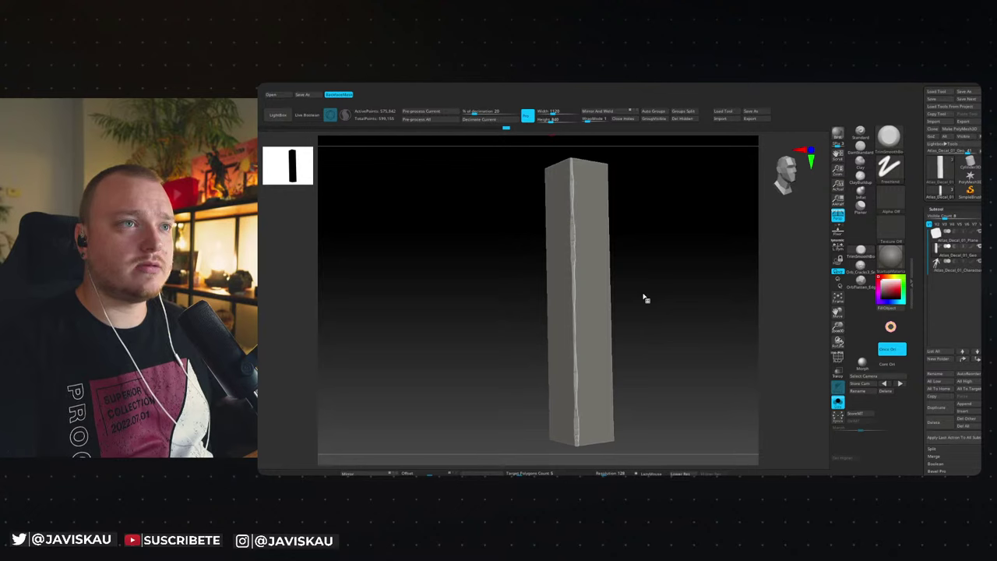
{"action": "mouse_move", "coordinate": [666, 291]}
{"action": "left_mouse_down"}
{"action": "mouse_move", "coordinate": [662, 305]}
{"action": "mouse_move", "coordinate": [679, 298]}
{"action": "mouse_move", "coordinate": [631, 291]}
{"action": "left_mouse_up"}
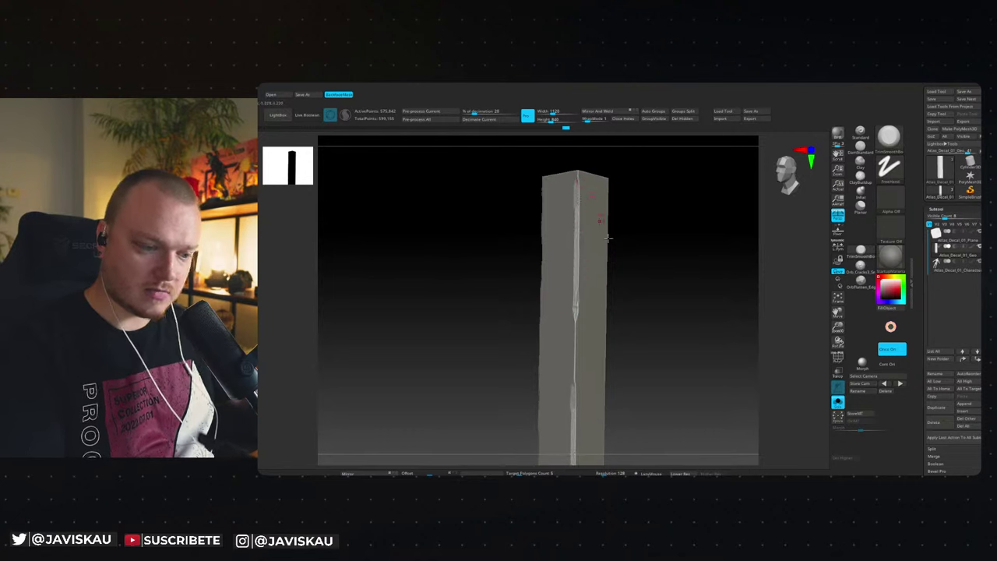
{"action": "right_click_drag", "start_coordinate": [597, 221], "coordinate": [648, 262]}
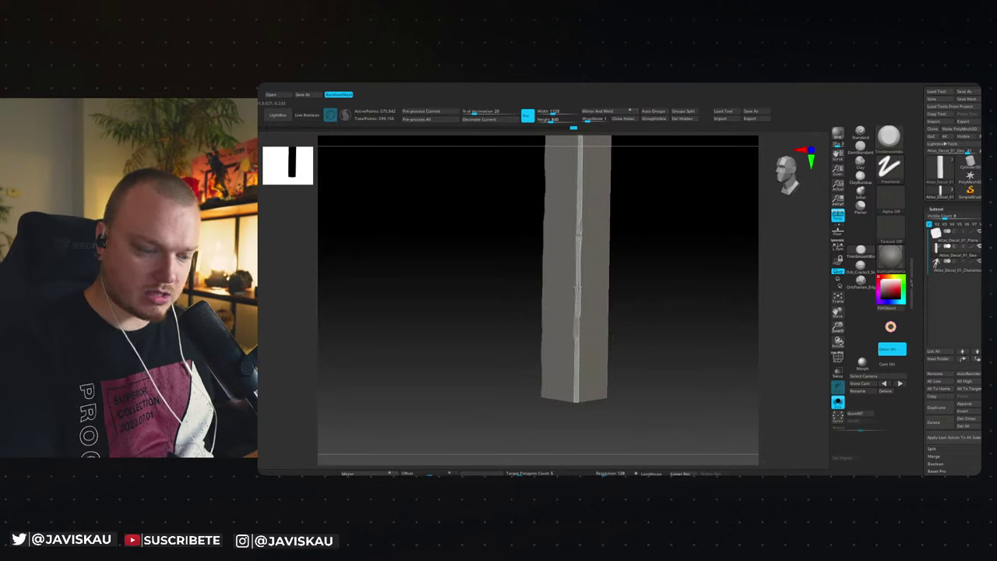
{"action": "right_click_drag", "start_coordinate": [657, 316], "coordinate": [693, 356], "text": "alt"}
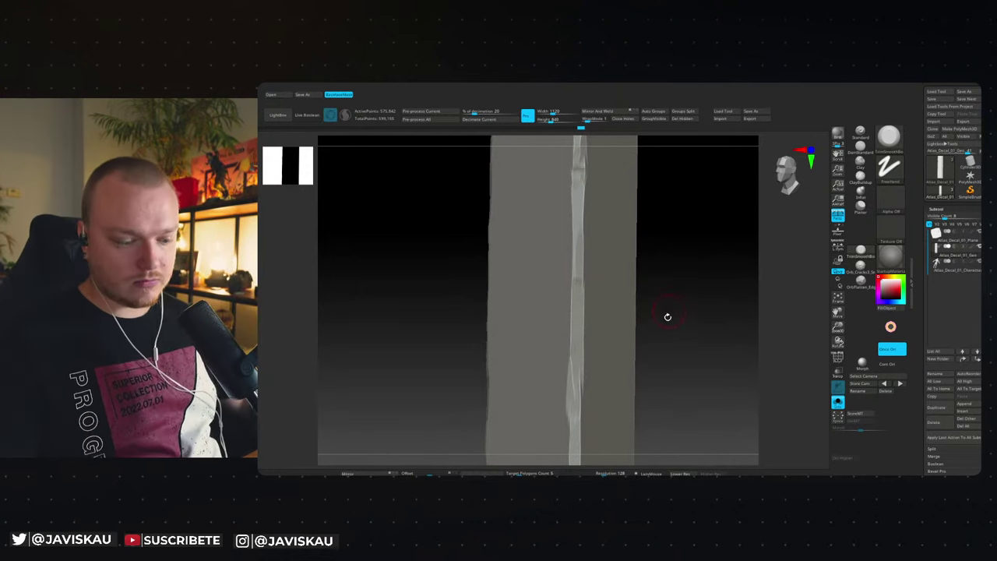
{"action": "mouse_move", "coordinate": [668, 335]}
{"action": "left_mouse_down"}
{"action": "mouse_move", "coordinate": [672, 320]}
{"action": "mouse_move", "coordinate": [665, 325]}
{"action": "left_mouse_up"}
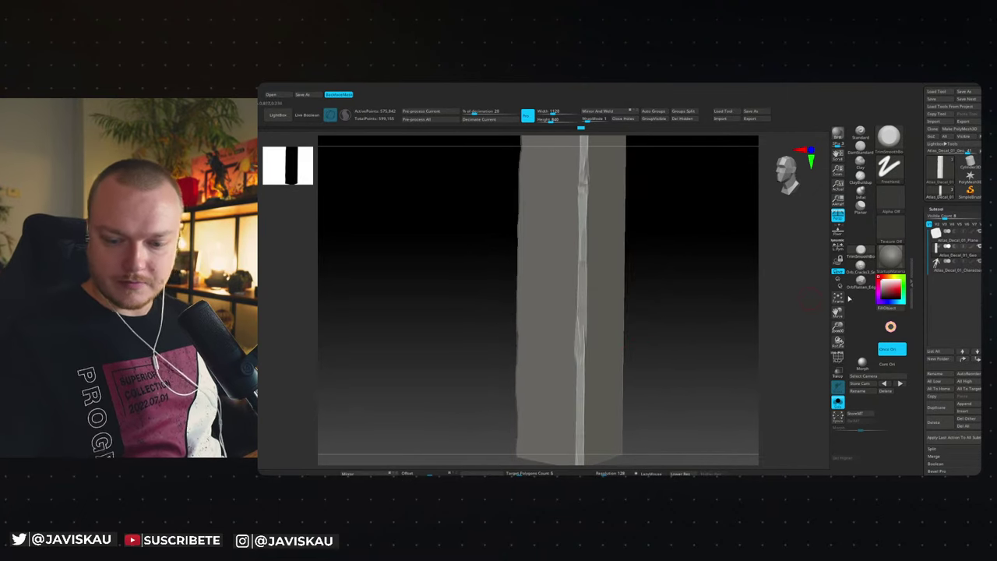
{"action": "left_click", "coordinate": [888, 364]}
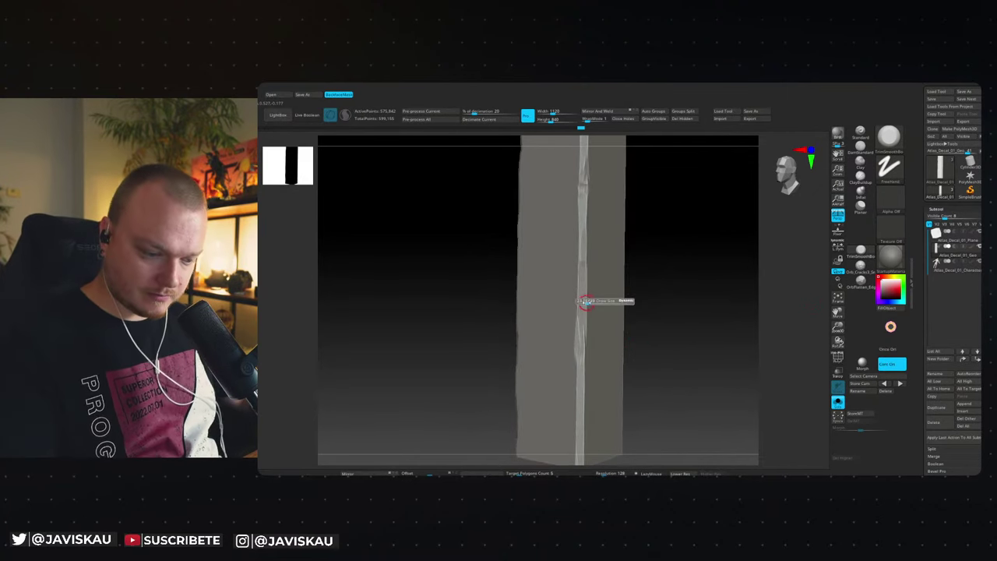
Subdivide the column to about 2.3 million polygons and nick the lower ridge.
{"action": "mouse_move", "coordinate": [635, 300]}
{"action": "left_mouse_down"}
{"action": "mouse_move", "coordinate": [659, 318]}
{"action": "mouse_move", "coordinate": [684, 296]}
{"action": "left_mouse_up"}
{"action": "key", "text": "ctrl"}
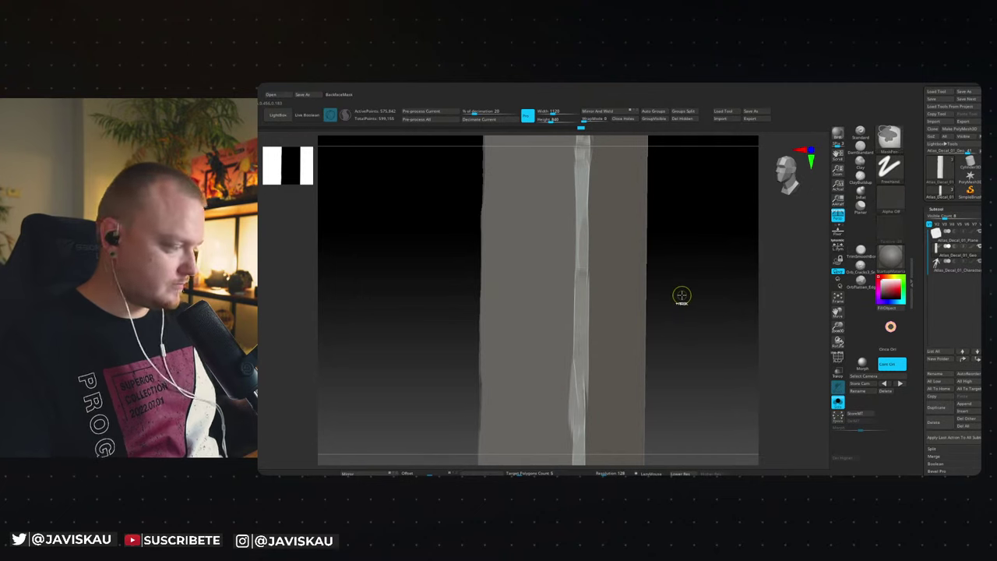
{"action": "key", "text": "ctrl+d"}
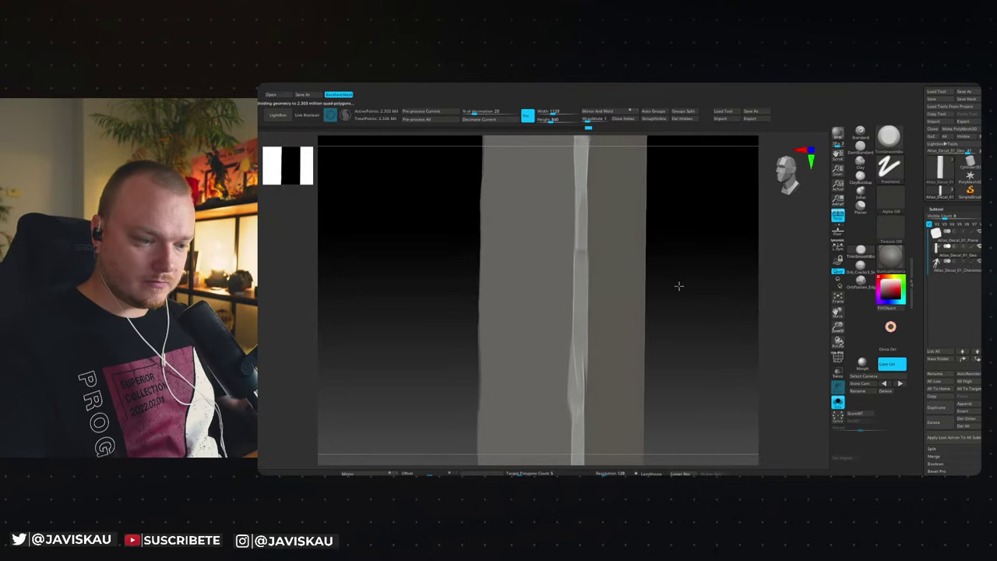
{"action": "left_click_drag", "start_coordinate": [679, 293], "coordinate": [585, 328]}
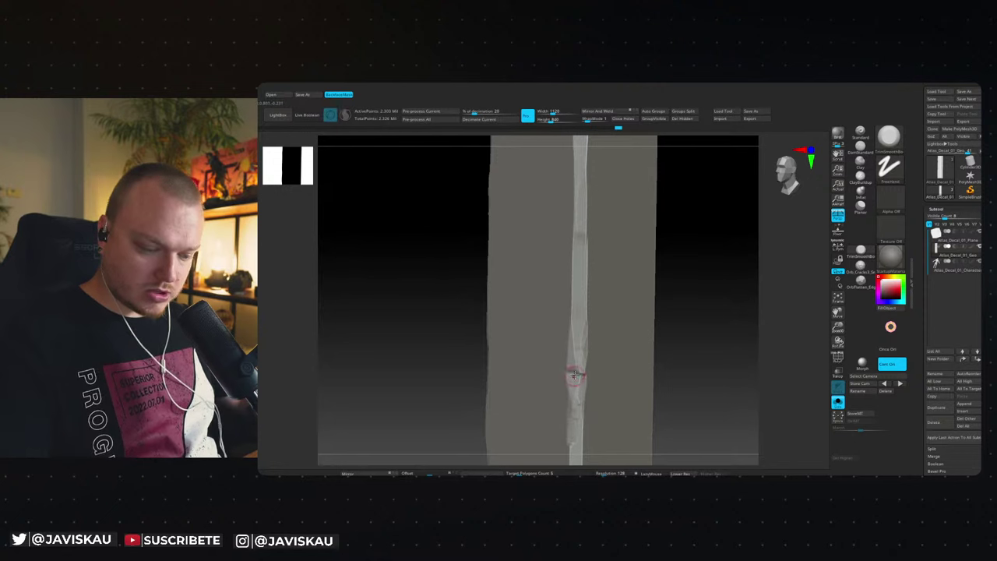
{"action": "left_click", "coordinate": [890, 195]}
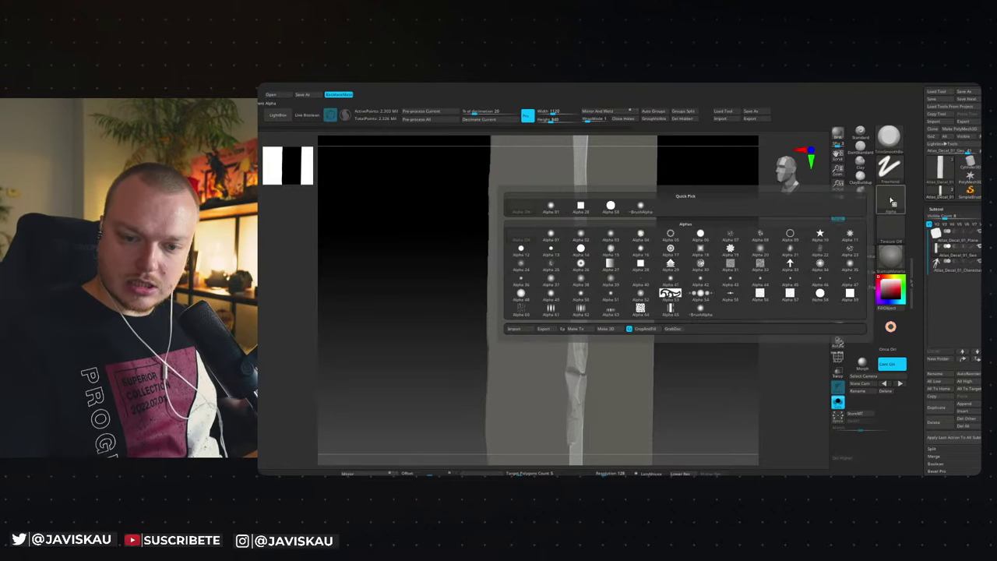
Switch the brush to Alpha 28 and carve chipped cracks down the centre ridge.
{"action": "left_click", "coordinate": [583, 211]}
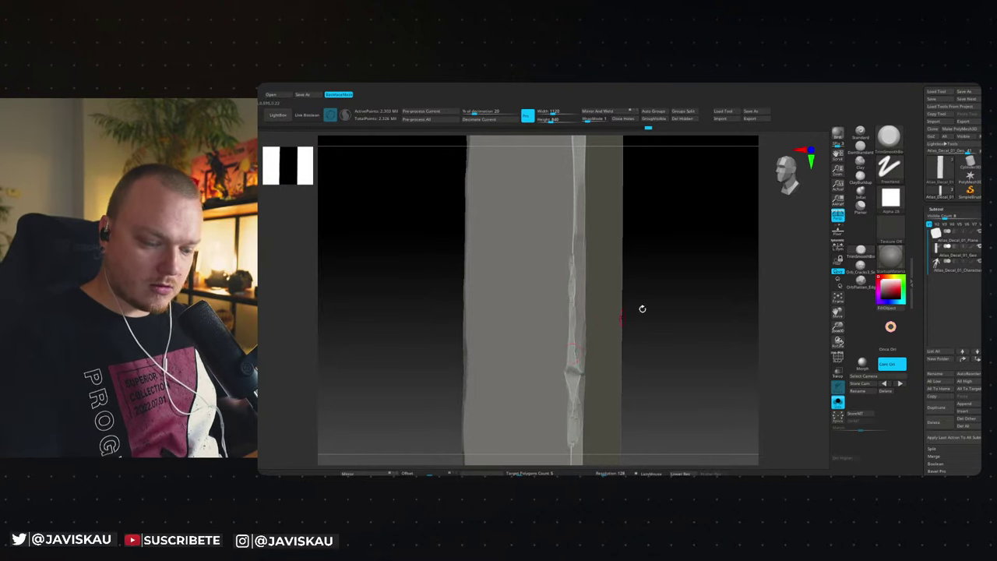
{"action": "left_click_drag", "start_coordinate": [641, 308], "coordinate": [683, 289]}
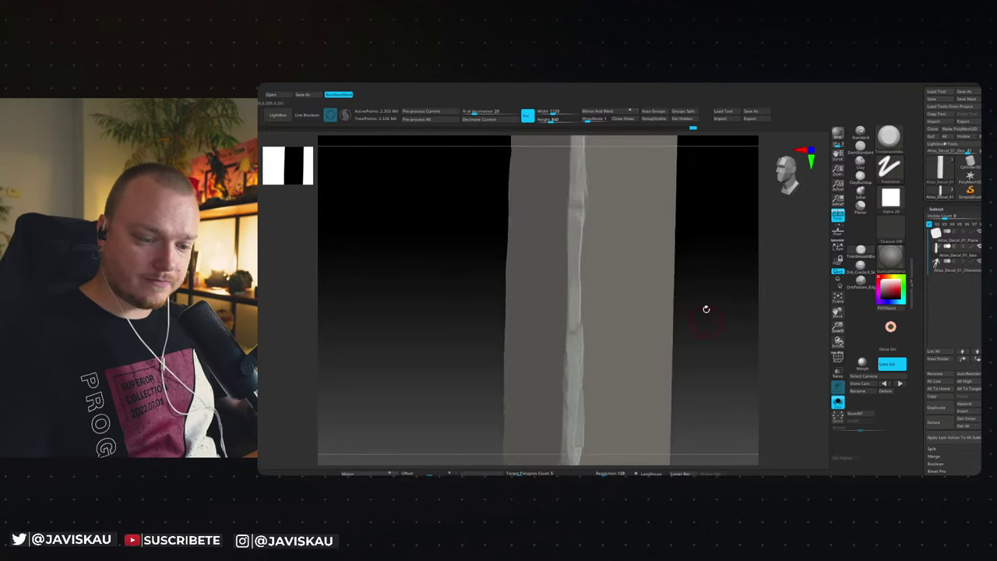
{"action": "left_click_drag", "start_coordinate": [623, 243], "coordinate": [663, 290]}
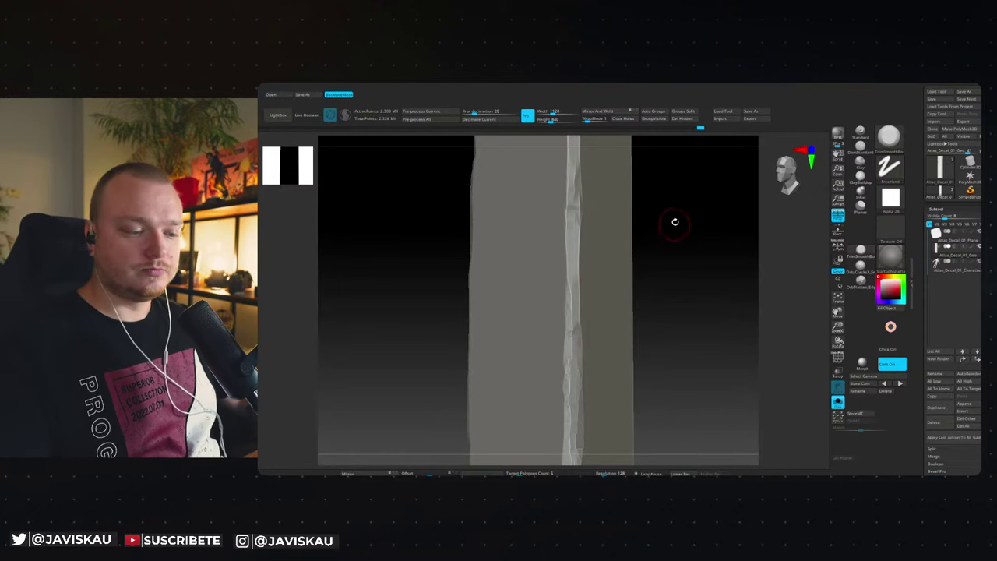
{"action": "left_click_drag", "start_coordinate": [675, 221], "coordinate": [646, 247]}
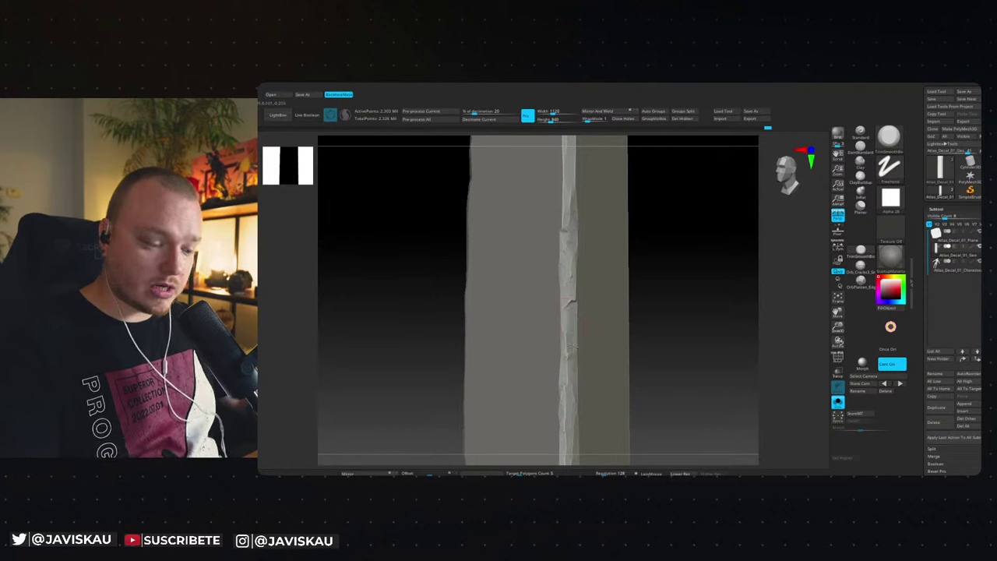
{"action": "left_click_drag", "start_coordinate": [675, 232], "coordinate": [682, 267], "text": "alt"}
{"action": "left_click_drag", "start_coordinate": [578, 366], "coordinate": [572, 285]}
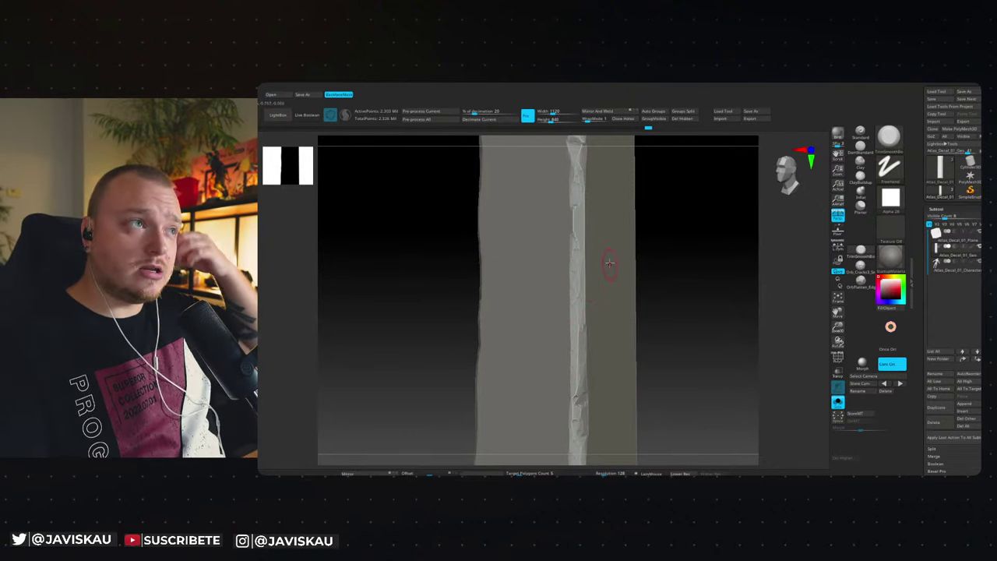
Add fine cracks along the ridge, undoing two unwanted strokes, and check from several angles.
{"action": "mouse_move", "coordinate": [679, 225]}
{"action": "left_mouse_down"}
{"action": "mouse_move", "coordinate": [679, 242]}
{"action": "mouse_move", "coordinate": [580, 251]}
{"action": "left_mouse_up"}
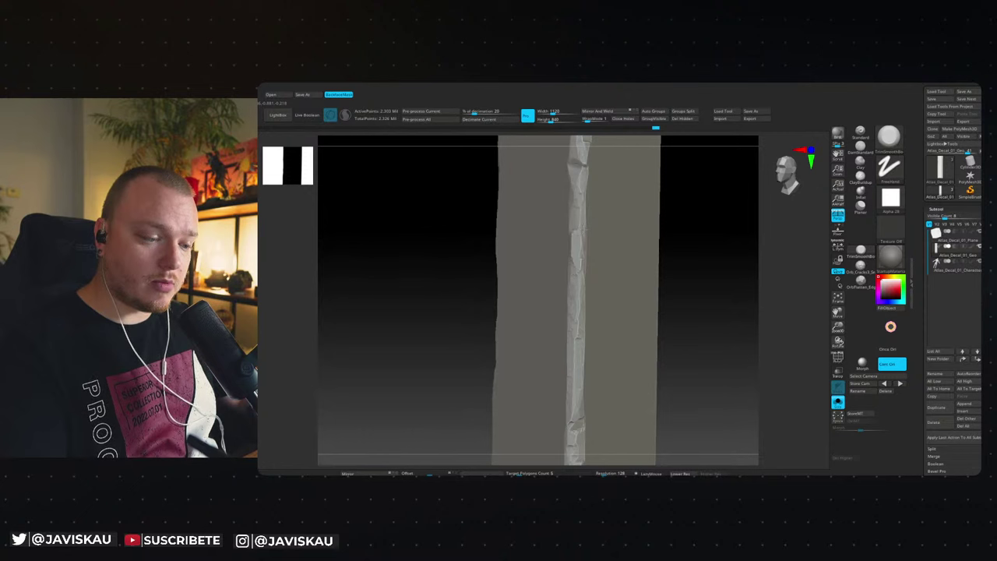
{"action": "mouse_move", "coordinate": [677, 246]}
{"action": "left_mouse_down"}
{"action": "mouse_move", "coordinate": [678, 301]}
{"action": "mouse_move", "coordinate": [672, 208]}
{"action": "left_mouse_up"}
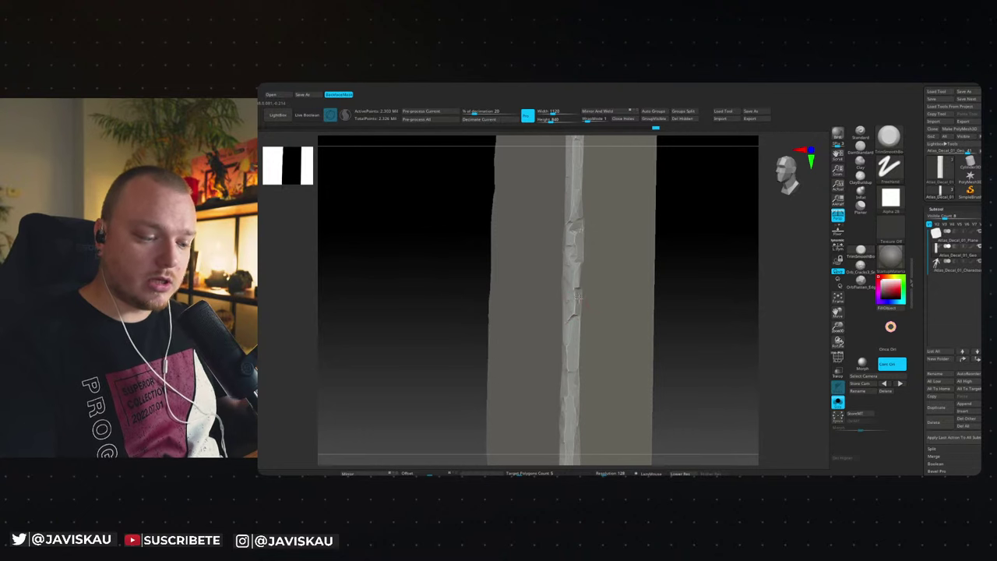
{"action": "left_click_drag", "start_coordinate": [688, 292], "coordinate": [668, 271]}
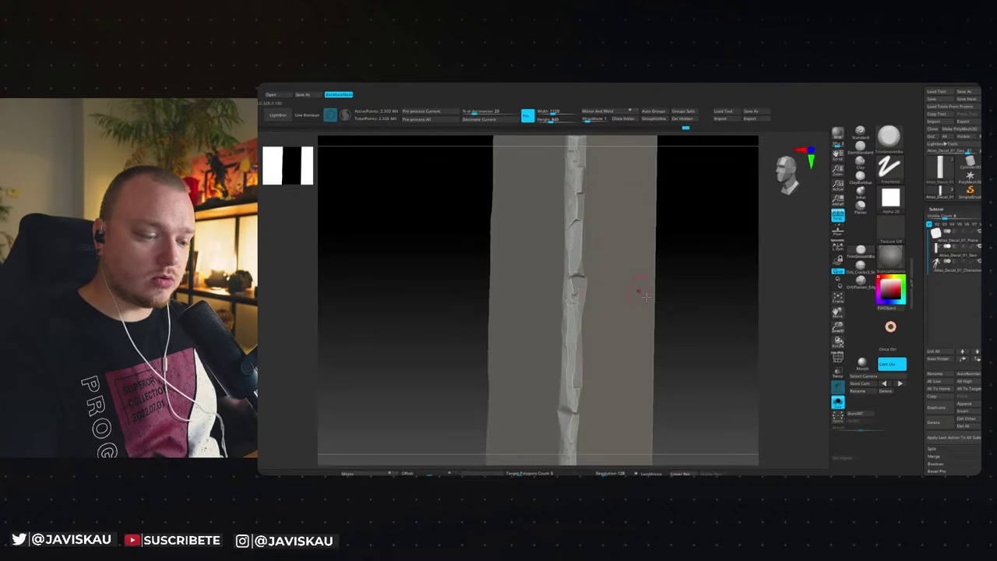
{"action": "key", "text": "ctrl+z"}
{"action": "key", "text": "ctrl+z"}
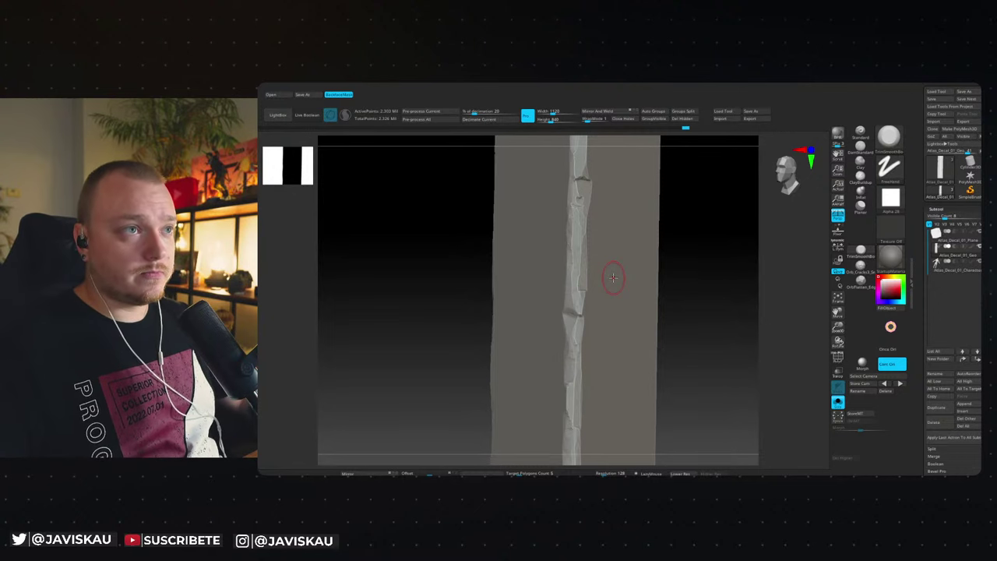
{"action": "key", "text": "ctrl+z"}
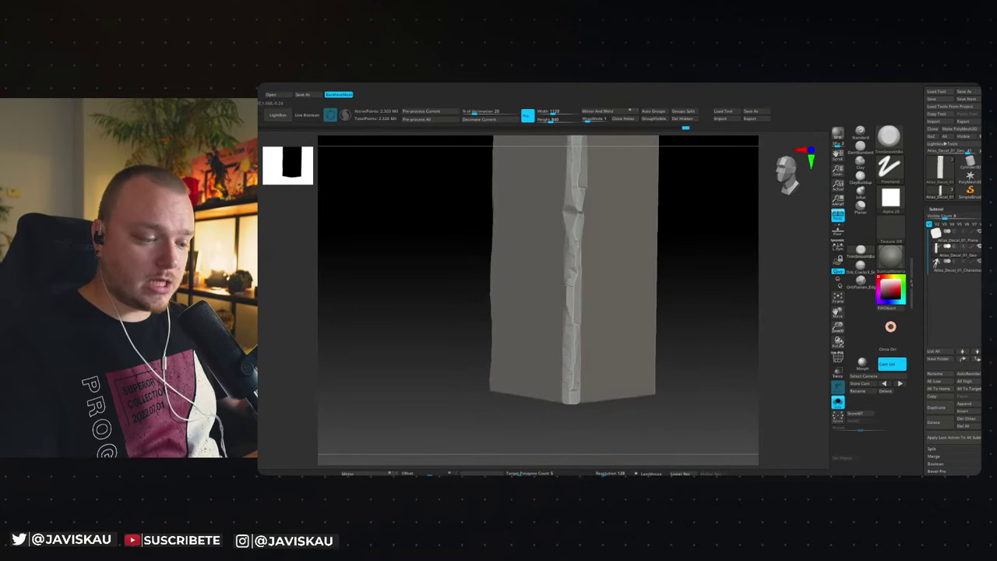
{"action": "left_click_drag", "start_coordinate": [671, 260], "coordinate": [657, 259]}
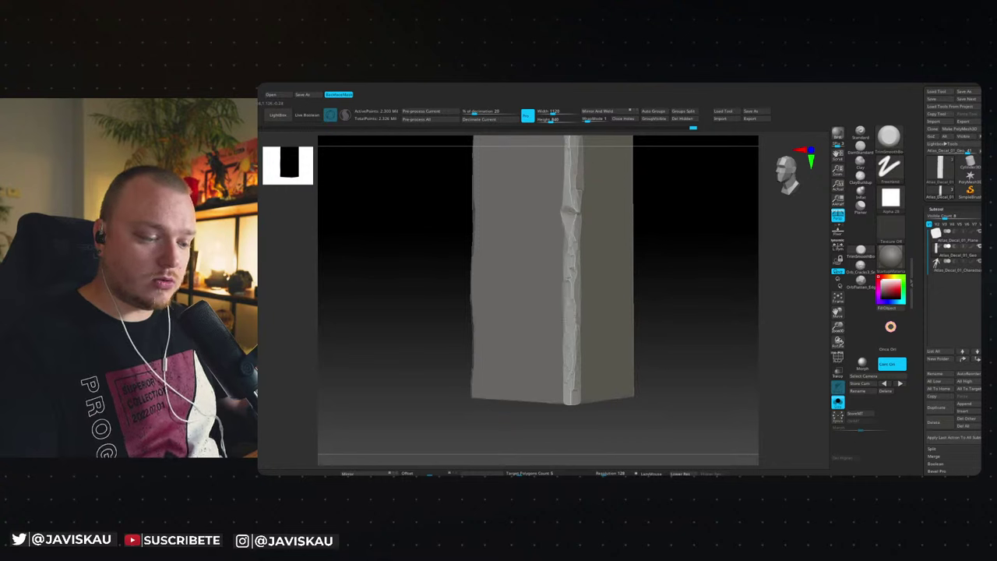
{"action": "mouse_move", "coordinate": [683, 266]}
{"action": "left_mouse_down"}
{"action": "mouse_move", "coordinate": [667, 294]}
{"action": "mouse_move", "coordinate": [655, 269]}
{"action": "mouse_move", "coordinate": [662, 298]}
{"action": "mouse_move", "coordinate": [595, 258]}
{"action": "left_mouse_up"}
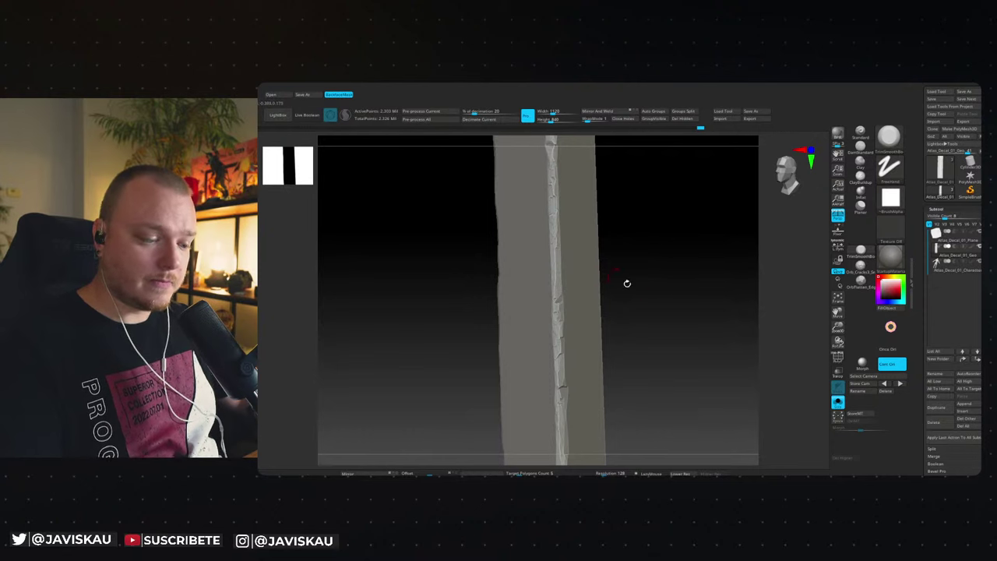
Frame the whole column and turn it to a front-on view.
{"action": "key", "text": "f"}
{"action": "mouse_move", "coordinate": [670, 304]}
{"action": "left_mouse_down"}
{"action": "mouse_move", "coordinate": [639, 353]}
{"action": "mouse_move", "coordinate": [657, 273]}
{"action": "left_mouse_up"}
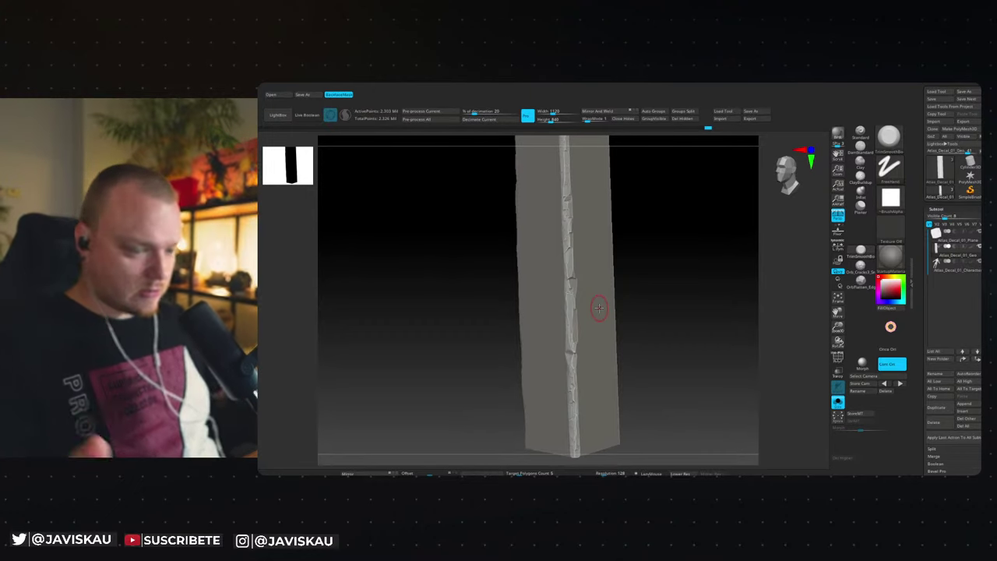
{"action": "mouse_move", "coordinate": [674, 352]}
{"action": "left_mouse_down"}
{"action": "mouse_move", "coordinate": [703, 346]}
{"action": "mouse_move", "coordinate": [702, 326]}
{"action": "mouse_move", "coordinate": [683, 350]}
{"action": "mouse_move", "coordinate": [677, 341]}
{"action": "mouse_move", "coordinate": [661, 356]}
{"action": "mouse_move", "coordinate": [662, 323]}
{"action": "mouse_move", "coordinate": [657, 356]}
{"action": "mouse_move", "coordinate": [648, 328]}
{"action": "left_mouse_up"}
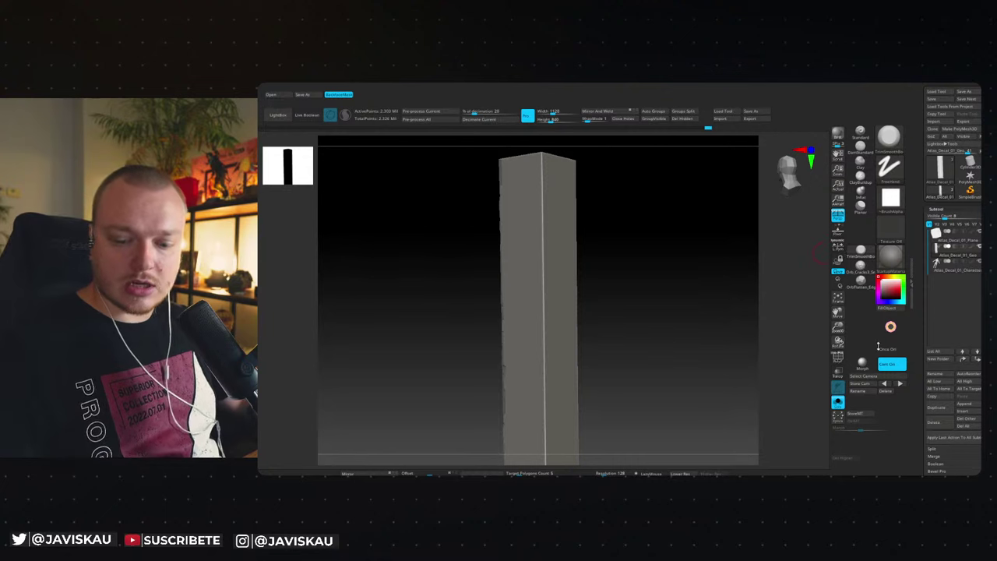
Try Alpha 25 on the brush, then set the brush alpha to Off.
{"action": "left_click", "coordinate": [892, 201]}
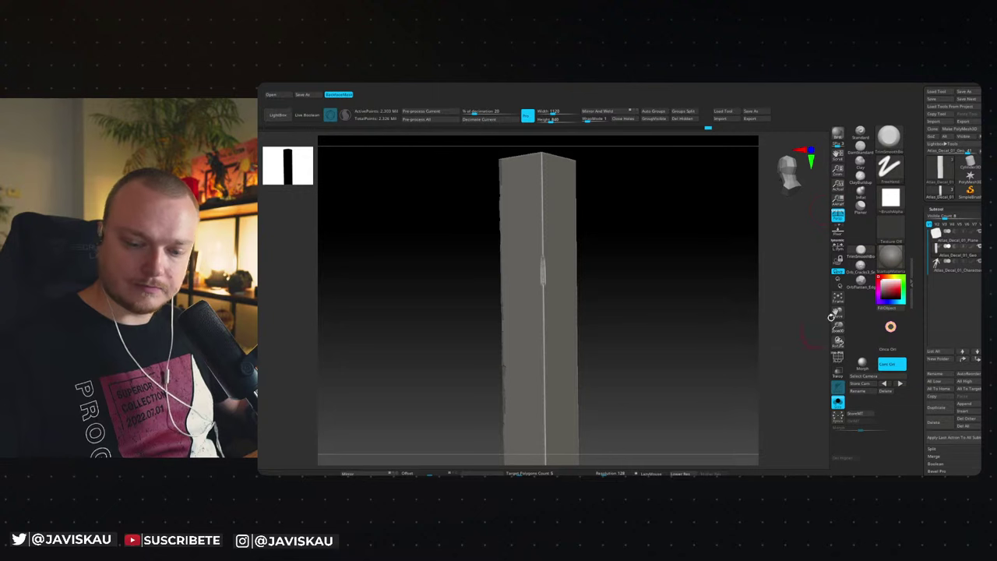
{"action": "left_click", "coordinate": [890, 198]}
{"action": "left_click", "coordinate": [585, 207]}
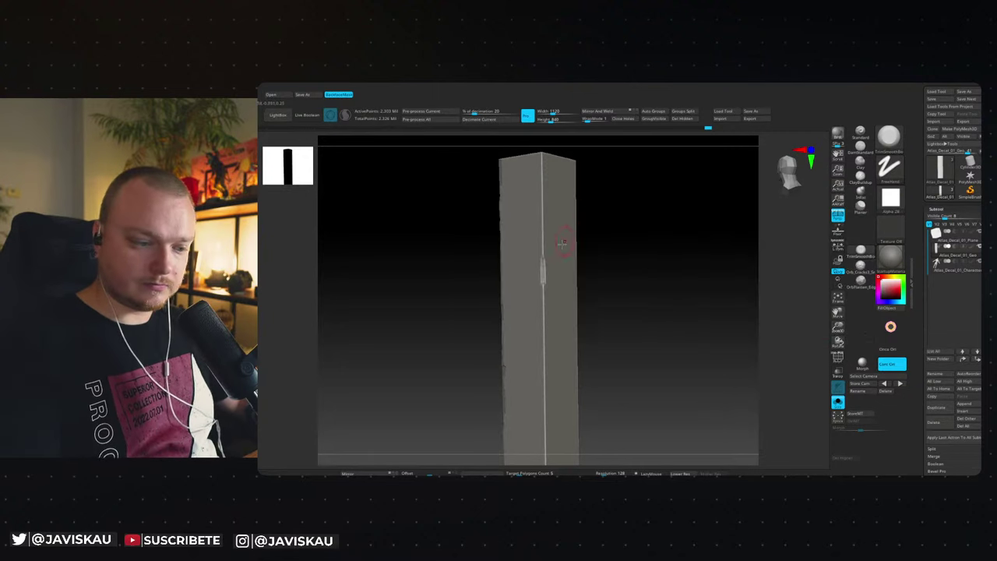
{"action": "left_click", "coordinate": [890, 198]}
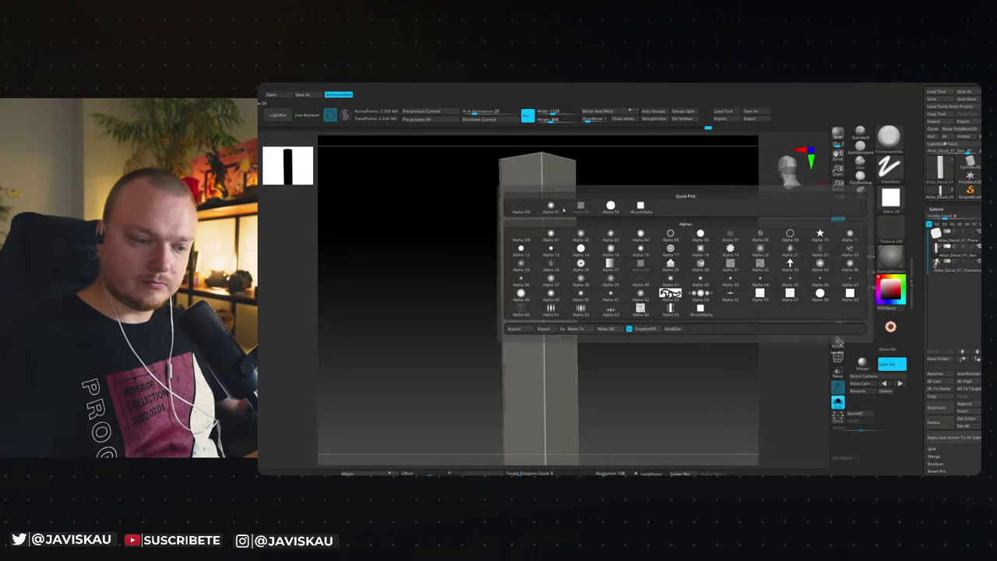
{"action": "left_click", "coordinate": [520, 206]}
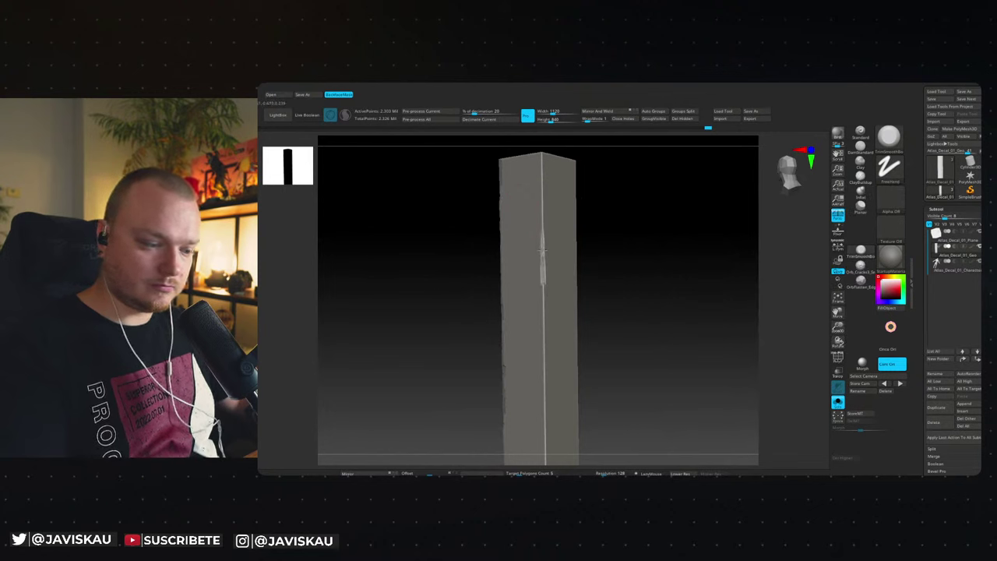
Carve a chipped crease down the column's vertical corner edge, then pan to show its bottom end.
{"action": "left_click_drag", "start_coordinate": [543, 201], "coordinate": [542, 211]}
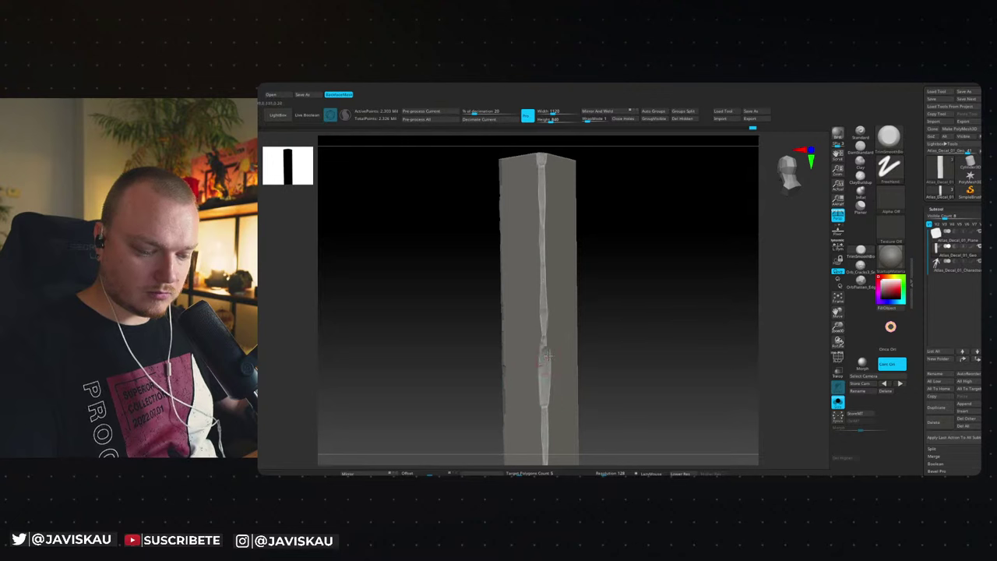
{"action": "left_click_drag", "start_coordinate": [582, 369], "coordinate": [646, 258], "text": "alt"}
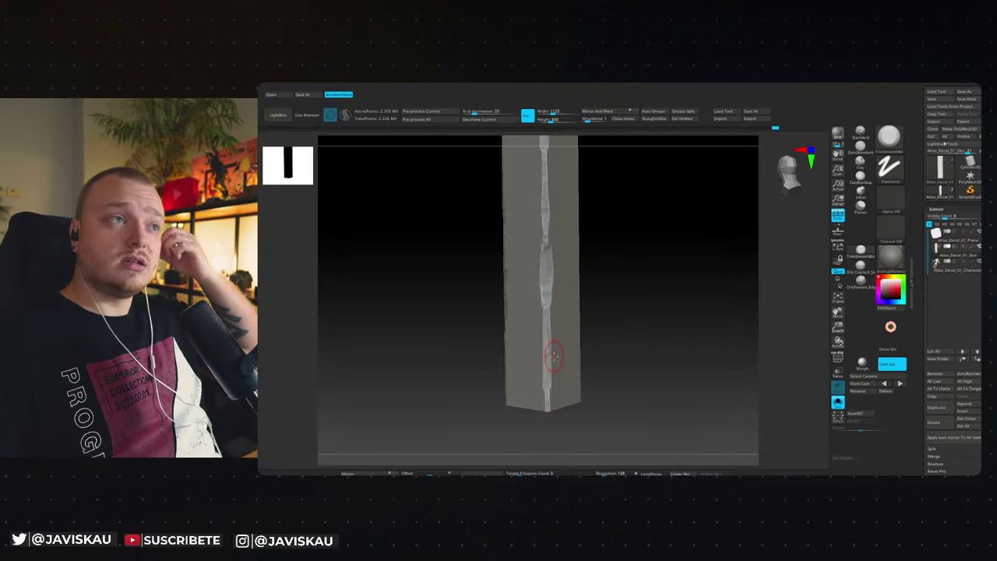
{"action": "left_click_drag", "start_coordinate": [628, 294], "coordinate": [637, 282]}
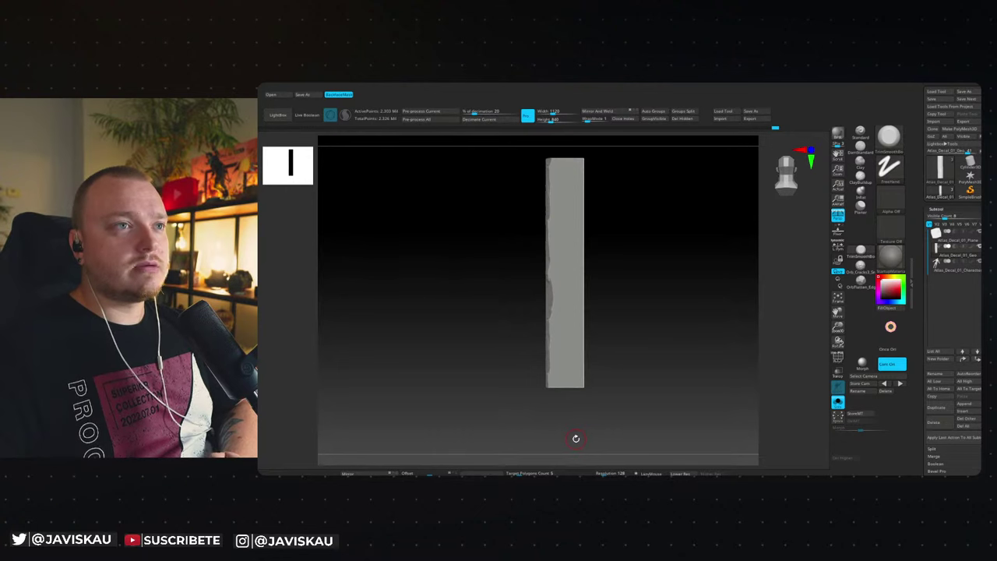
{"action": "mouse_move", "coordinate": [575, 439]}
{"action": "left_mouse_down"}
{"action": "mouse_move", "coordinate": [665, 316]}
{"action": "mouse_move", "coordinate": [637, 323]}
{"action": "mouse_move", "coordinate": [645, 320]}
{"action": "mouse_move", "coordinate": [613, 309]}
{"action": "mouse_move", "coordinate": [663, 307]}
{"action": "mouse_move", "coordinate": [632, 293]}
{"action": "left_mouse_up"}
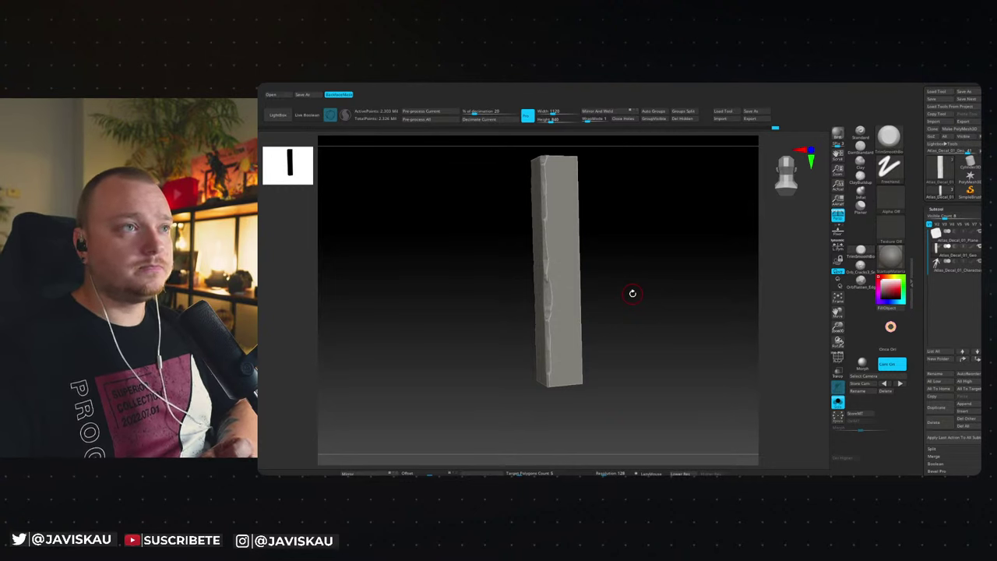
{"action": "mouse_move", "coordinate": [632, 293]}
{"action": "left_mouse_down"}
{"action": "mouse_move", "coordinate": [662, 288]}
{"action": "mouse_move", "coordinate": [667, 298]}
{"action": "mouse_move", "coordinate": [656, 309]}
{"action": "mouse_move", "coordinate": [663, 288]}
{"action": "mouse_move", "coordinate": [614, 312]}
{"action": "left_mouse_up"}
In LightBox's Brush library, open the metal brushes folder and load an FR_Metal brush.
{"action": "key", "text": "comma"}
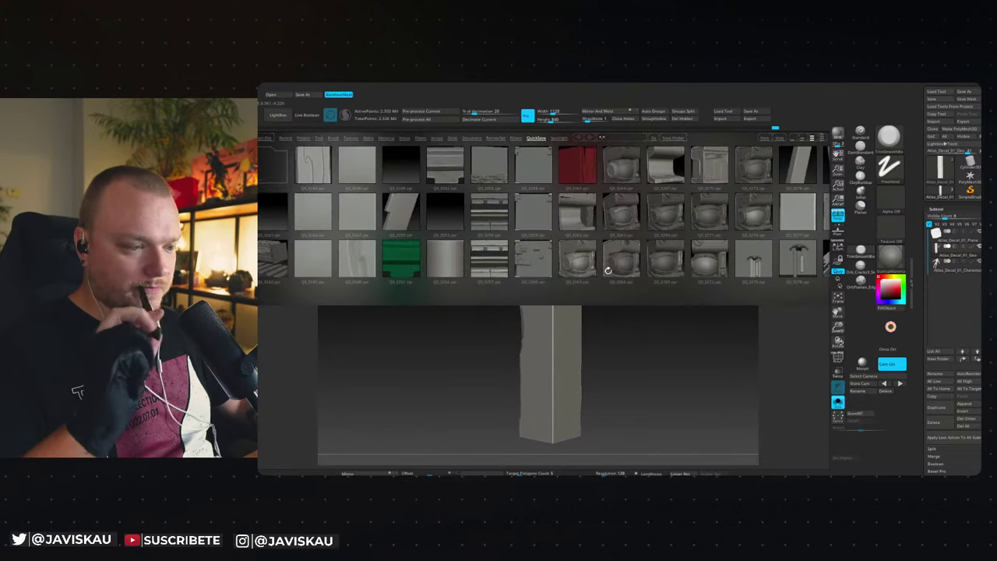
{"action": "key", "text": "comma"}
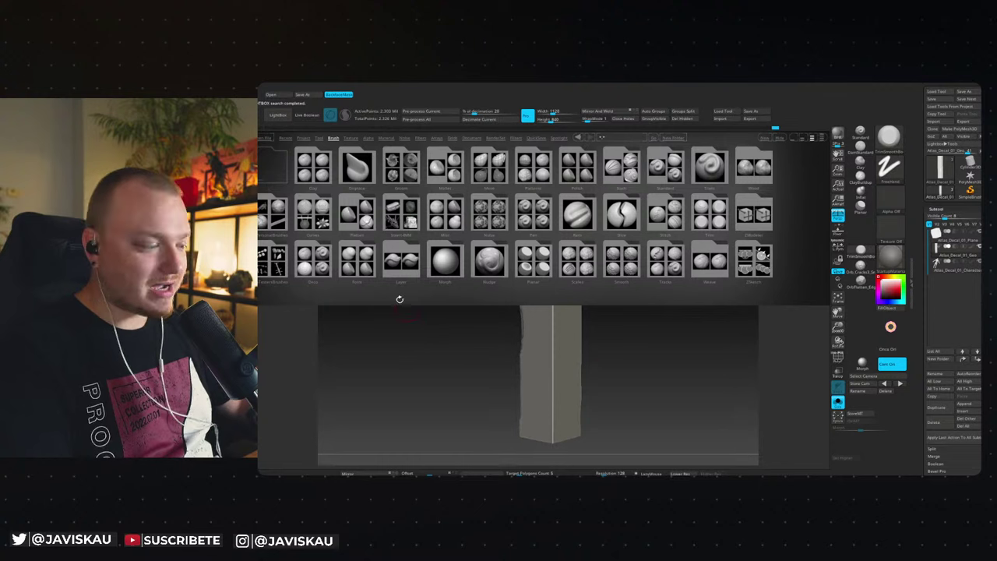
{"action": "key", "text": "comma"}
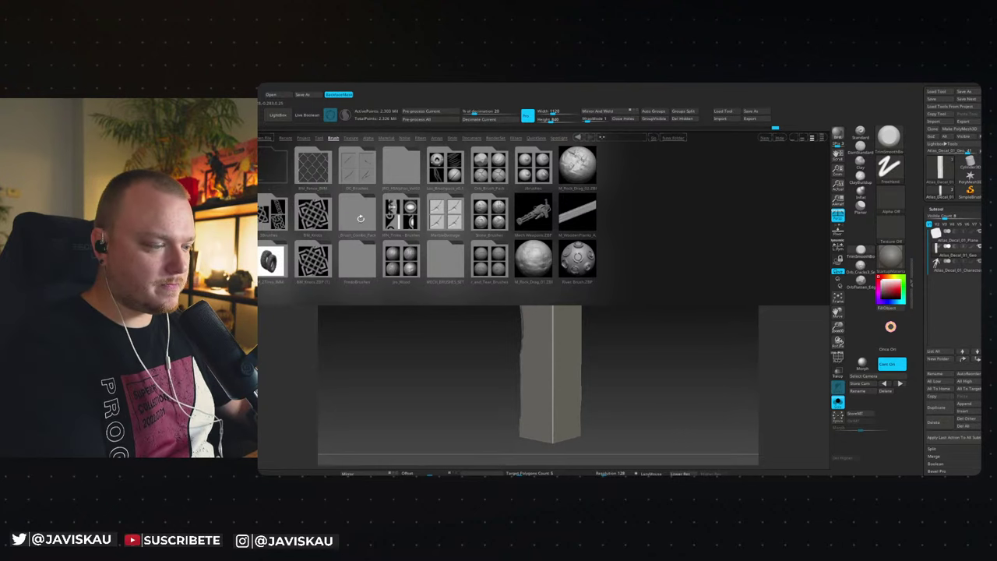
{"action": "key", "text": "comma"}
{"action": "key", "text": "comma"}
{"action": "key", "text": "comma"}
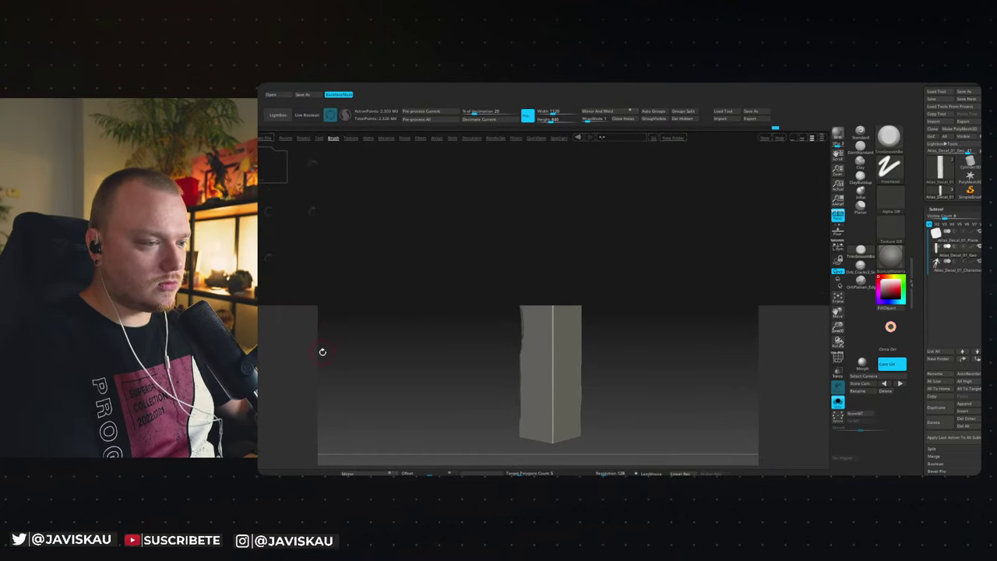
{"action": "key", "text": "comma"}
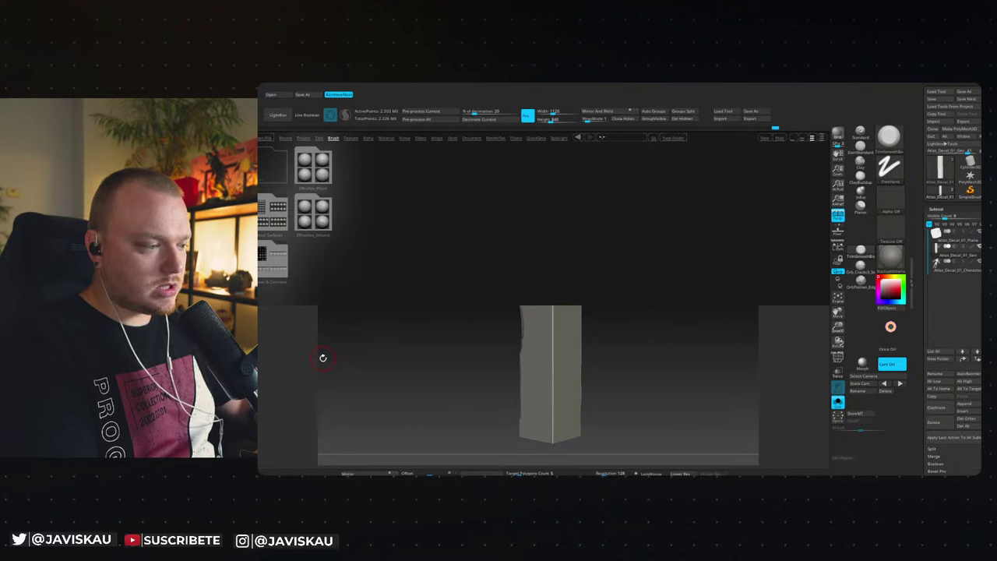
{"action": "key", "text": "comma"}
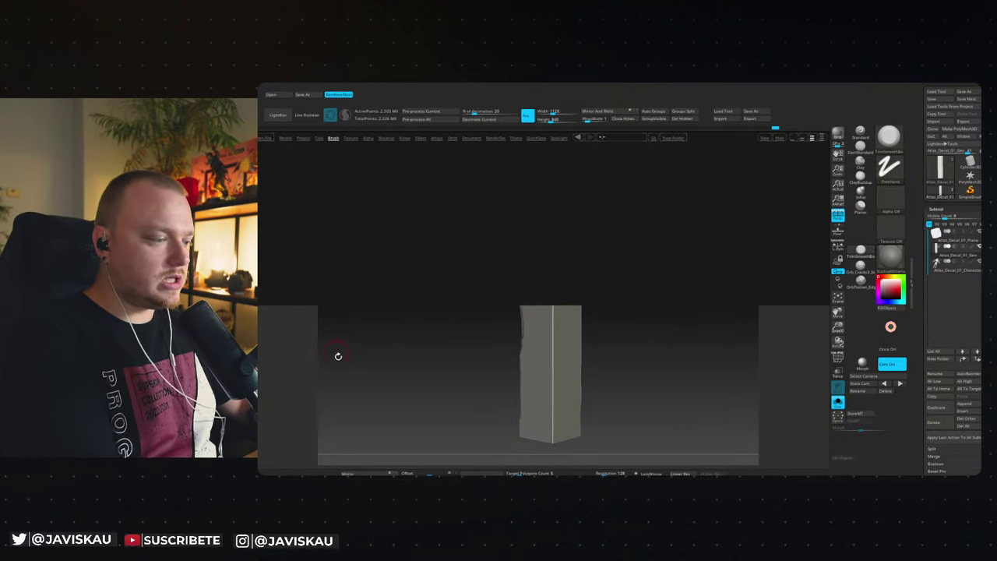
{"action": "key", "text": "comma"}
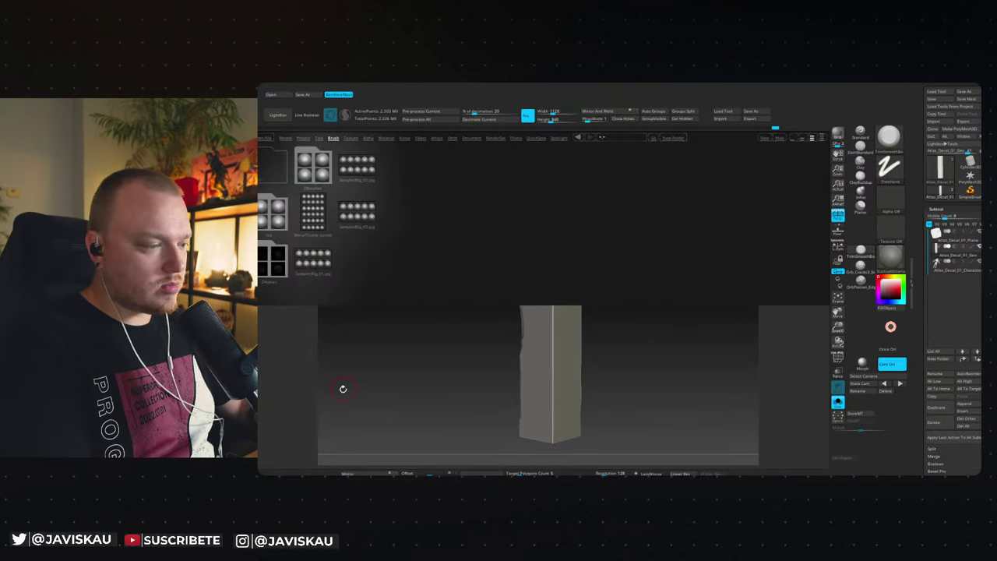
{"action": "double_click", "coordinate": [310, 168]}
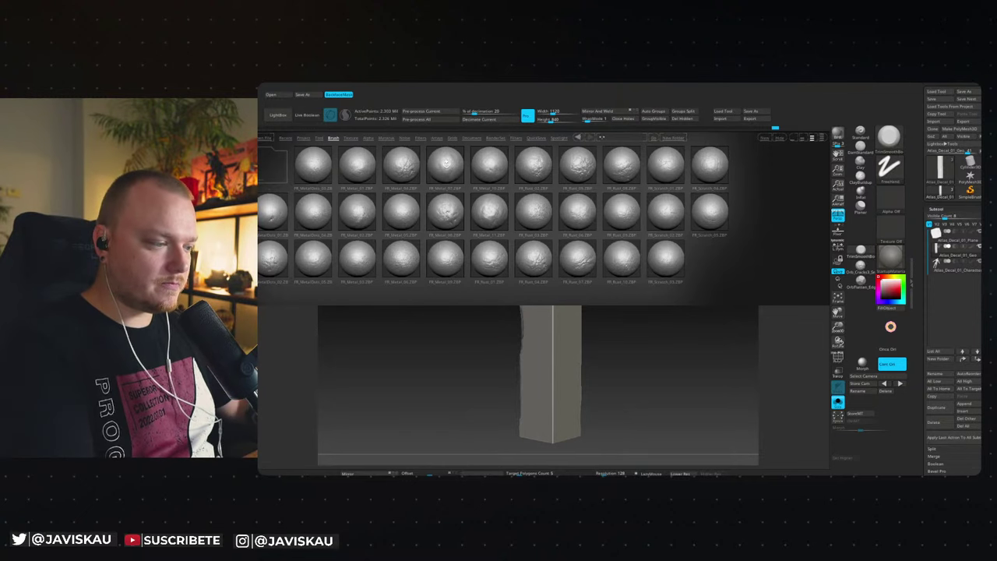
{"action": "double_click", "coordinate": [447, 165]}
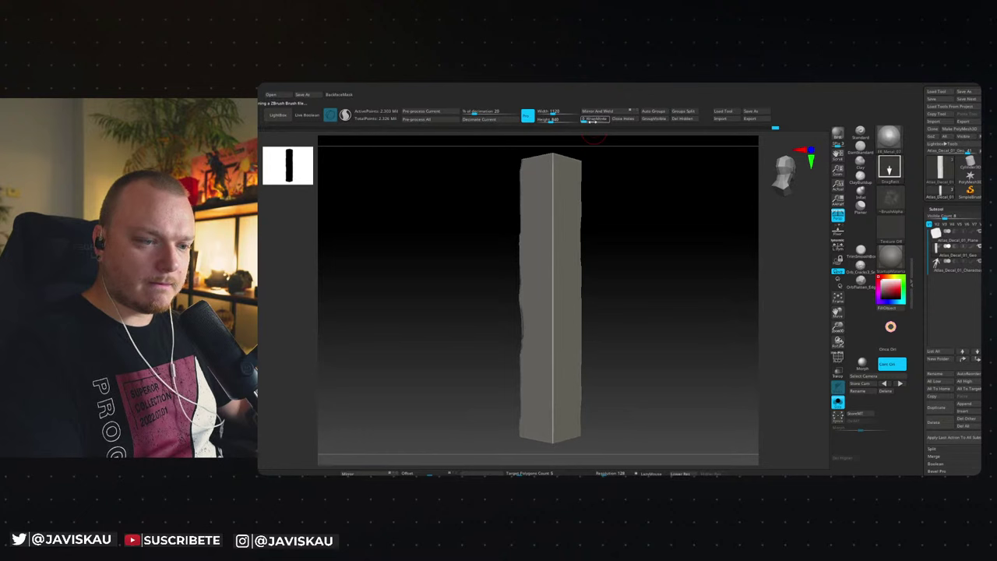
Turn on backface masking, raise the brush's Z Intensity, and frame the whole column.
{"action": "left_click", "coordinate": [338, 94]}
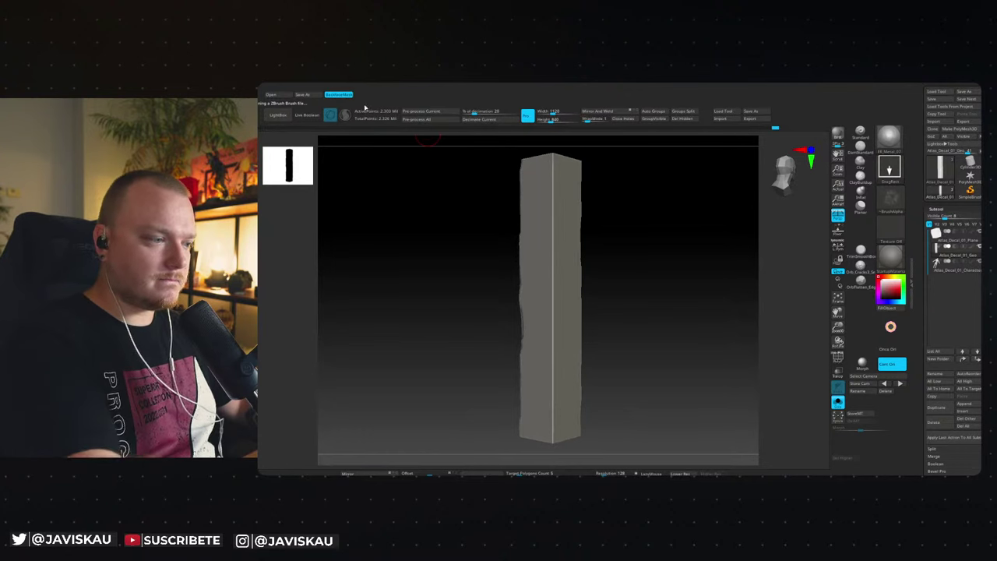
{"action": "mouse_move", "coordinate": [621, 254]}
{"action": "right_mouse_down", "text": "ctrl"}
{"action": "mouse_move", "coordinate": [628, 272]}
{"action": "mouse_move", "coordinate": [566, 257]}
{"action": "right_mouse_up", "text": "ctrl"}
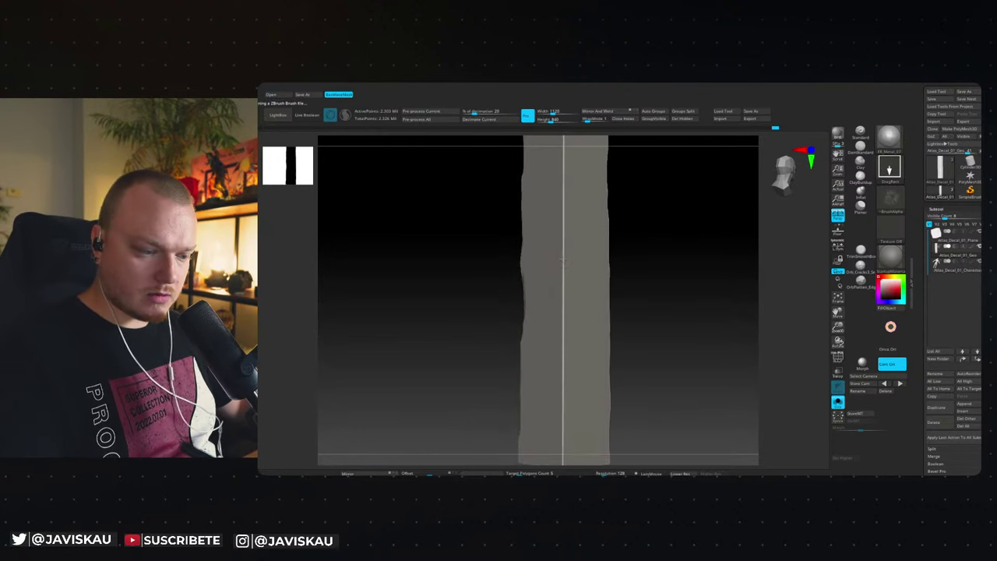
{"action": "key", "text": "space"}
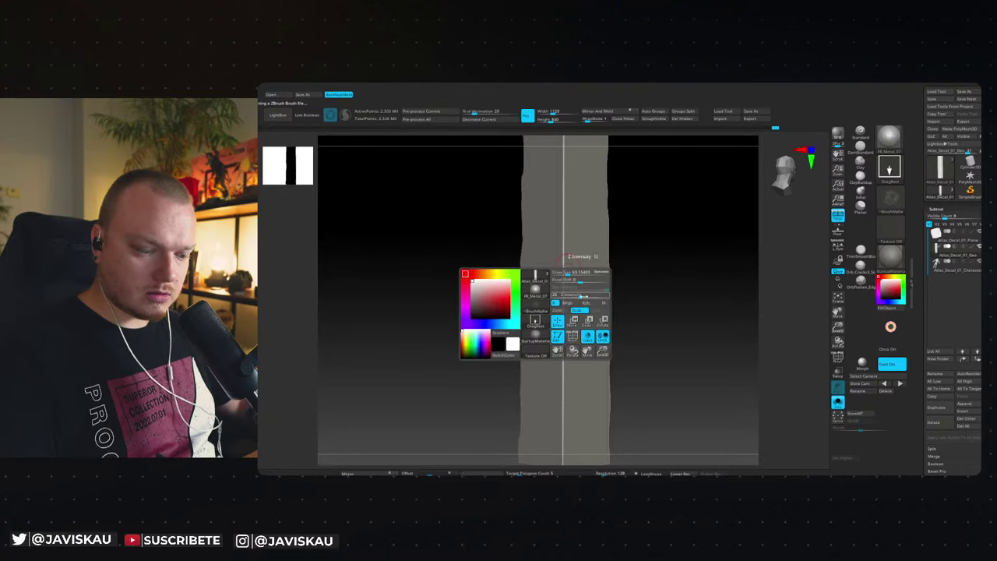
{"action": "left_click_drag", "start_coordinate": [581, 297], "coordinate": [589, 296]}
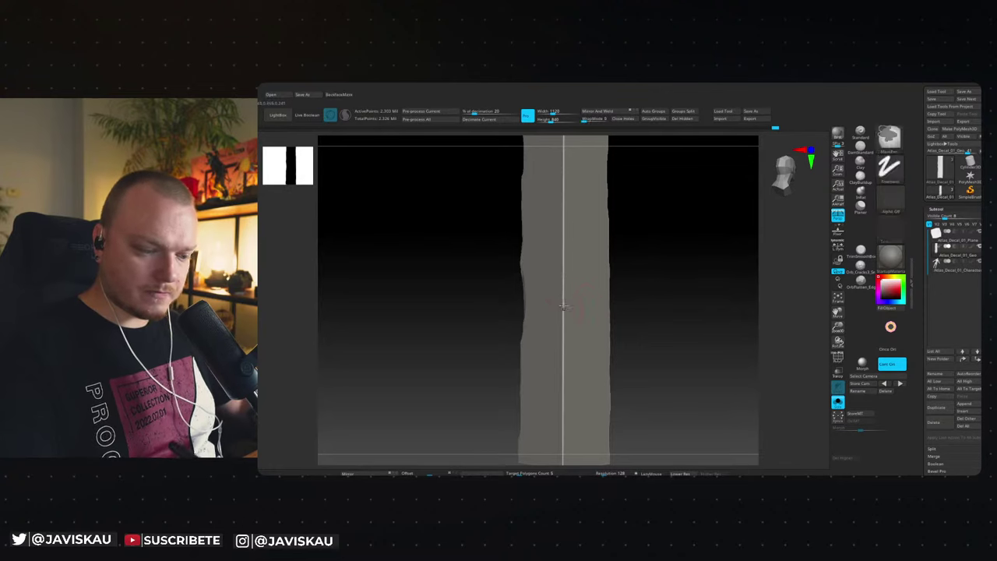
{"action": "key", "text": "ctrl+z"}
{"action": "left_click_drag", "start_coordinate": [659, 290], "coordinate": [647, 325]}
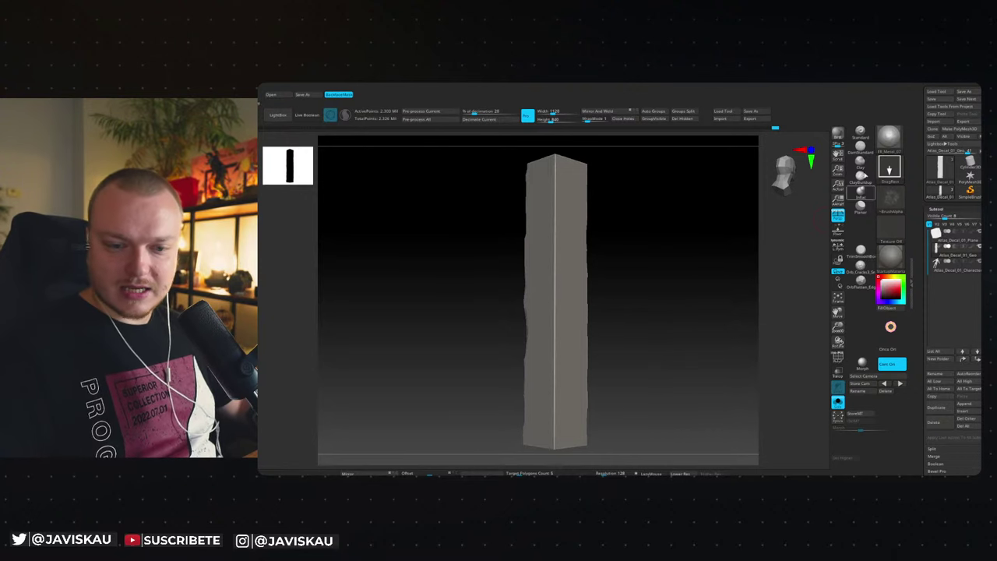
Set the brush stroke type to FreeHand, then bring up the brush library.
{"action": "left_click", "coordinate": [895, 165]}
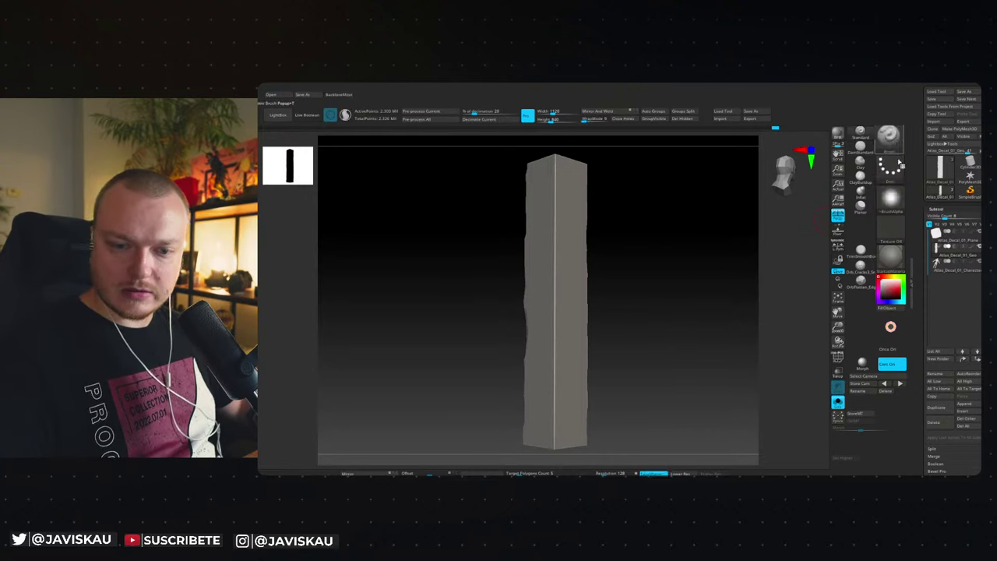
{"action": "left_click", "coordinate": [896, 166]}
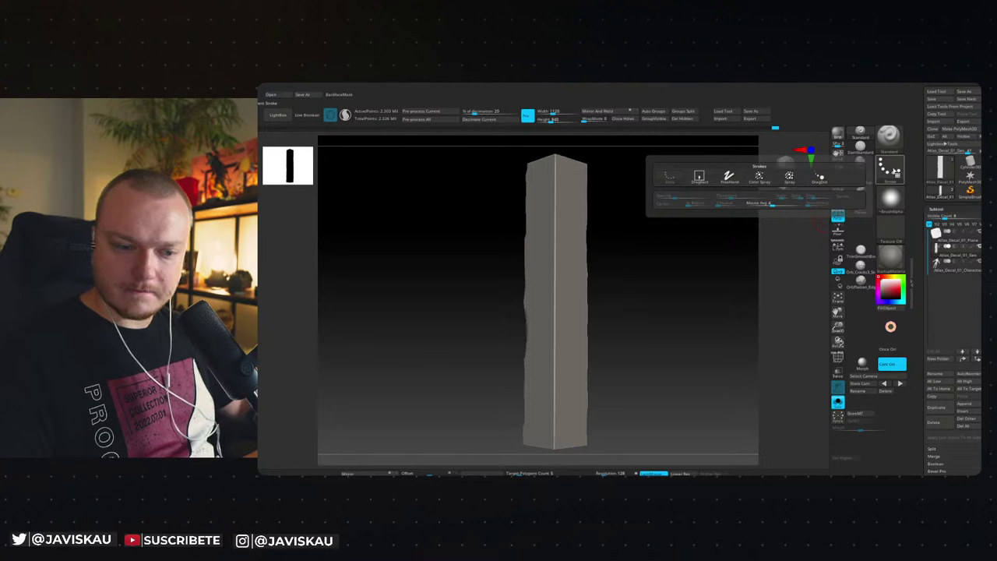
{"action": "left_click", "coordinate": [734, 179]}
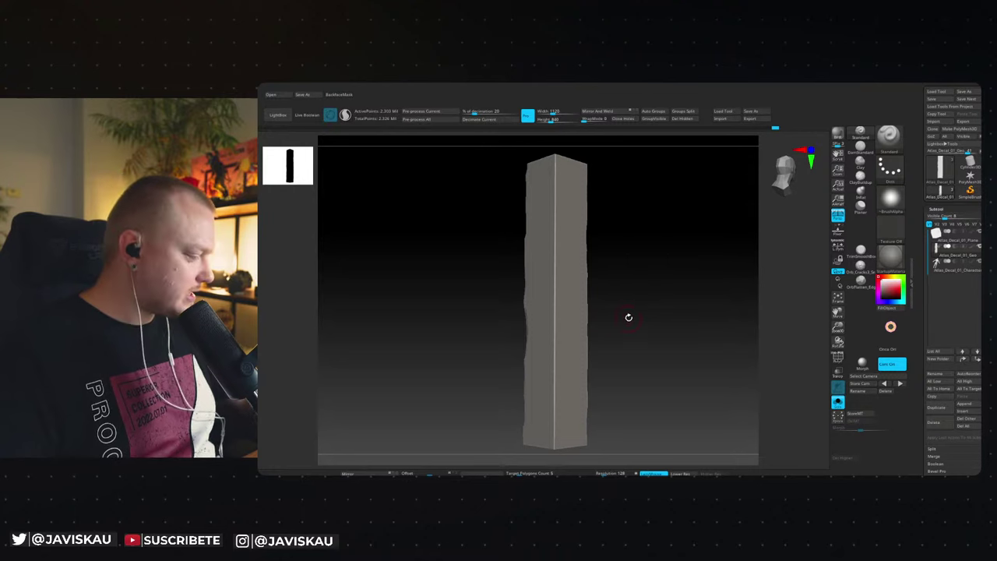
{"action": "key", "text": "b"}
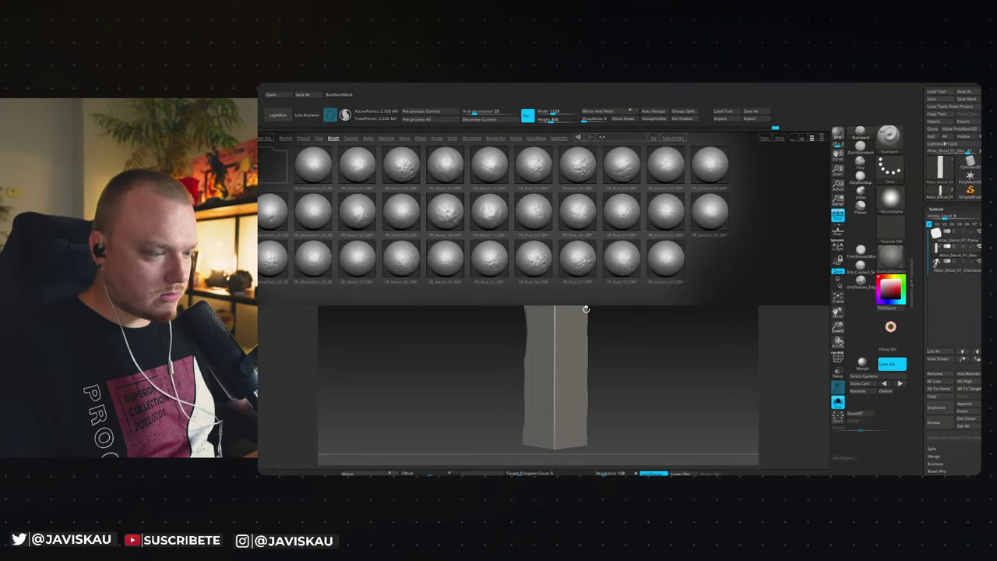
{"action": "left_click", "coordinate": [332, 138]}
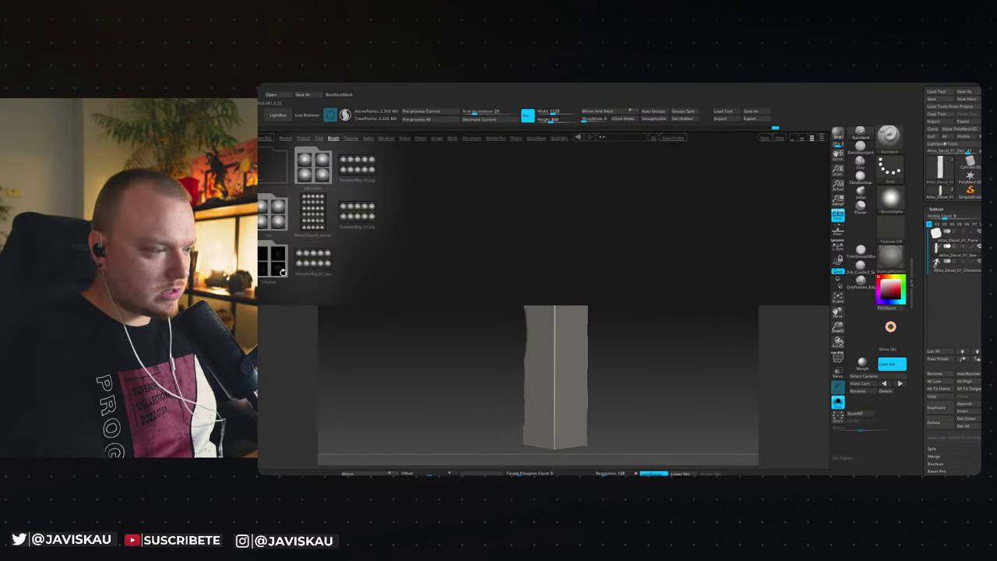
{"action": "left_click", "coordinate": [312, 166]}
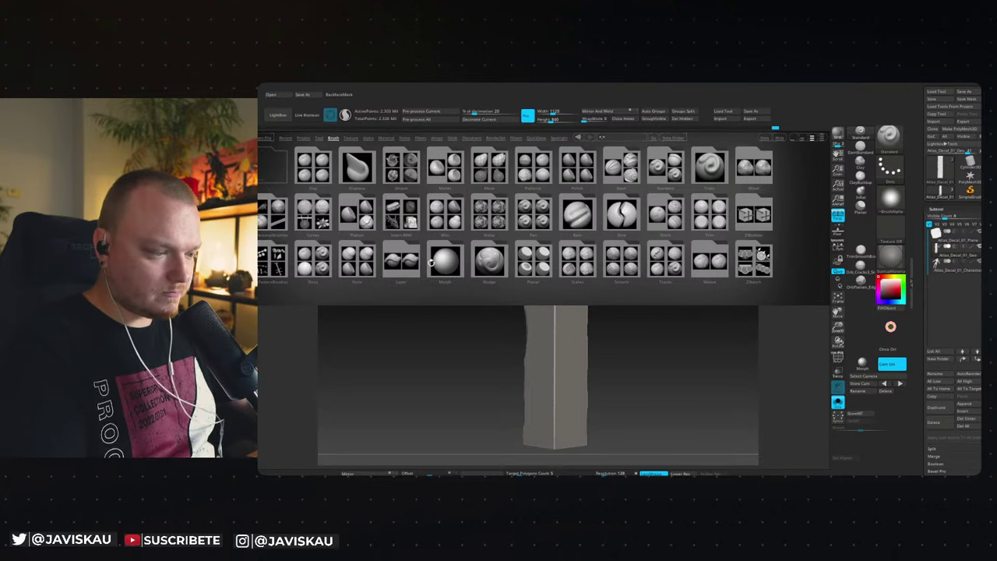
{"action": "key", "text": "Escape"}
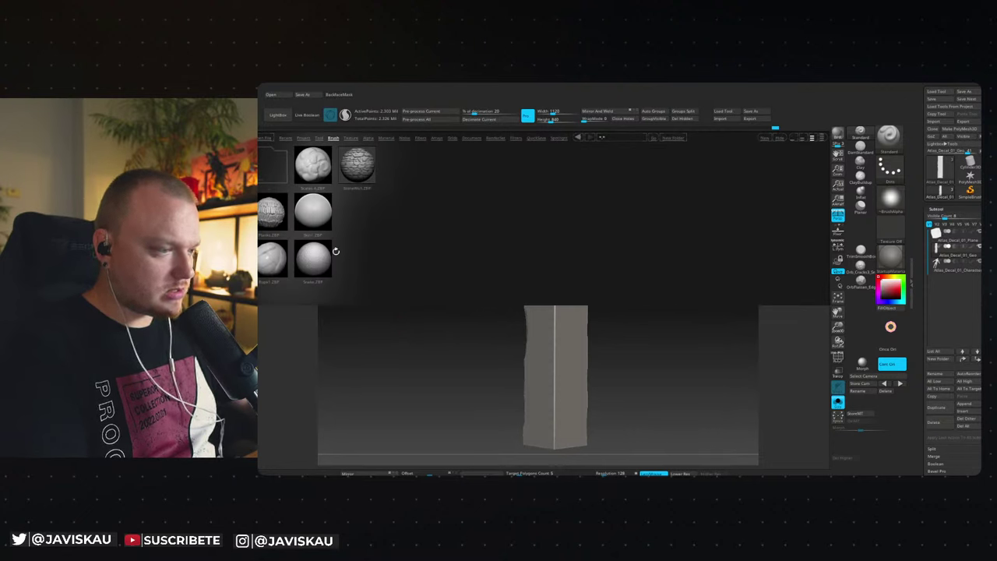
{"action": "double_click", "coordinate": [268, 173]}
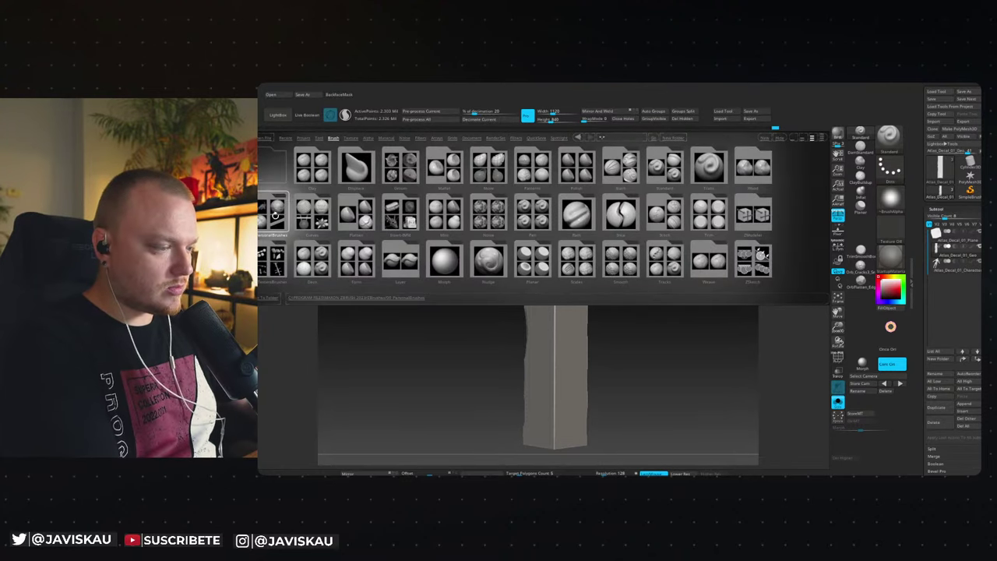
{"action": "double_click", "coordinate": [279, 220]}
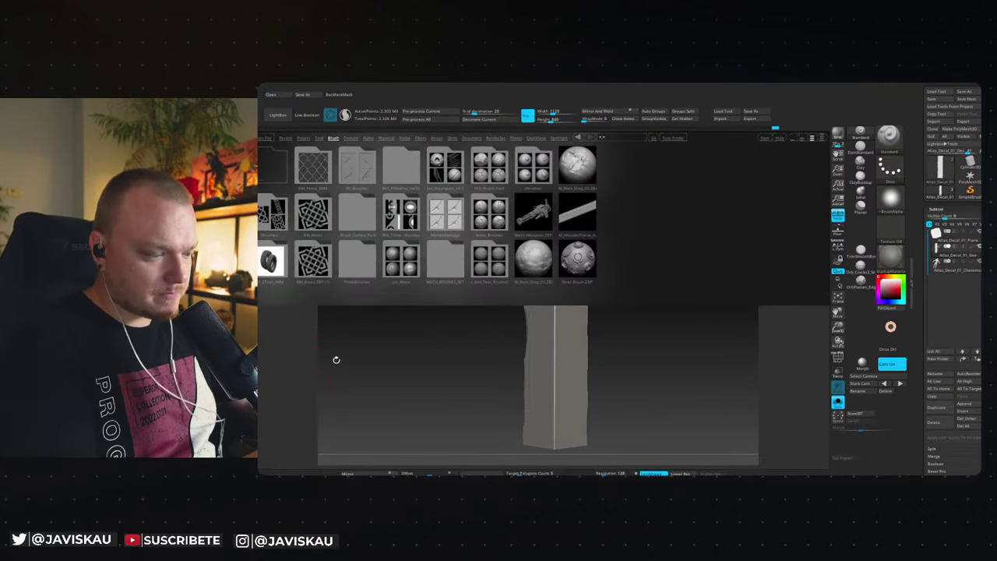
{"action": "double_click", "coordinate": [410, 261]}
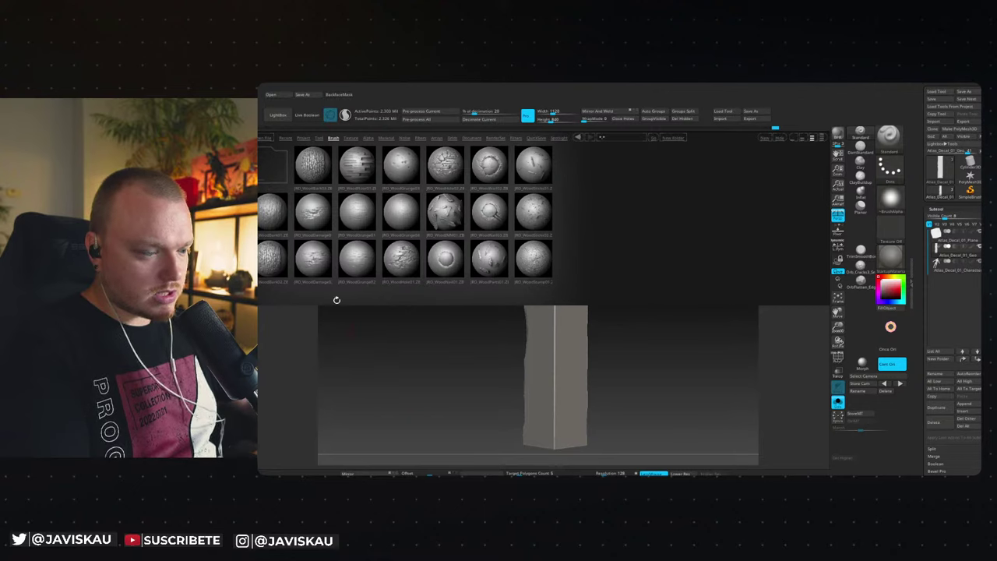
{"action": "scroll", "coordinate": [303, 229], "scroll_direction": "up", "scroll_amount": 3}
{"action": "double_click", "coordinate": [292, 218]}
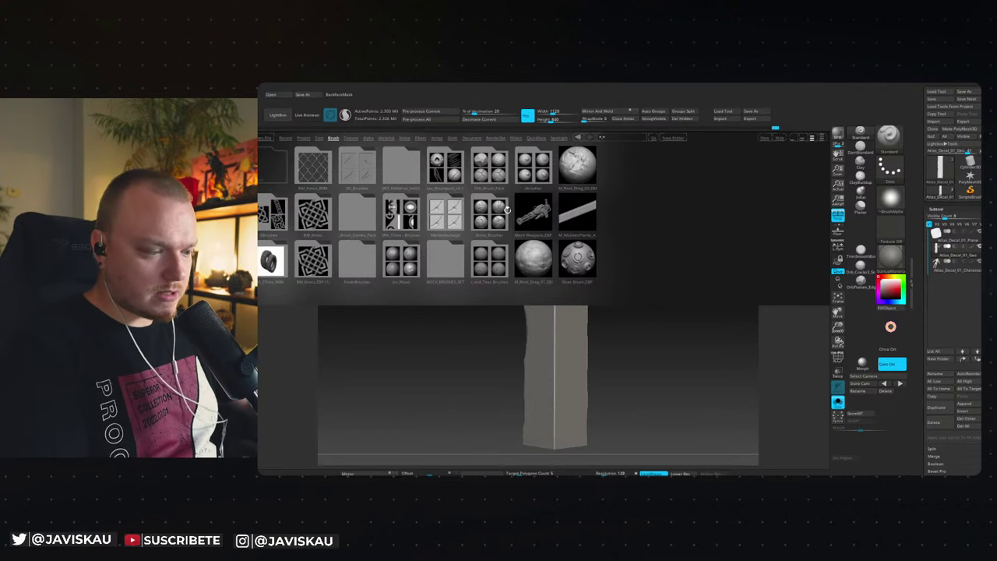
{"action": "key", "text": "comma"}
{"action": "key", "text": "comma"}
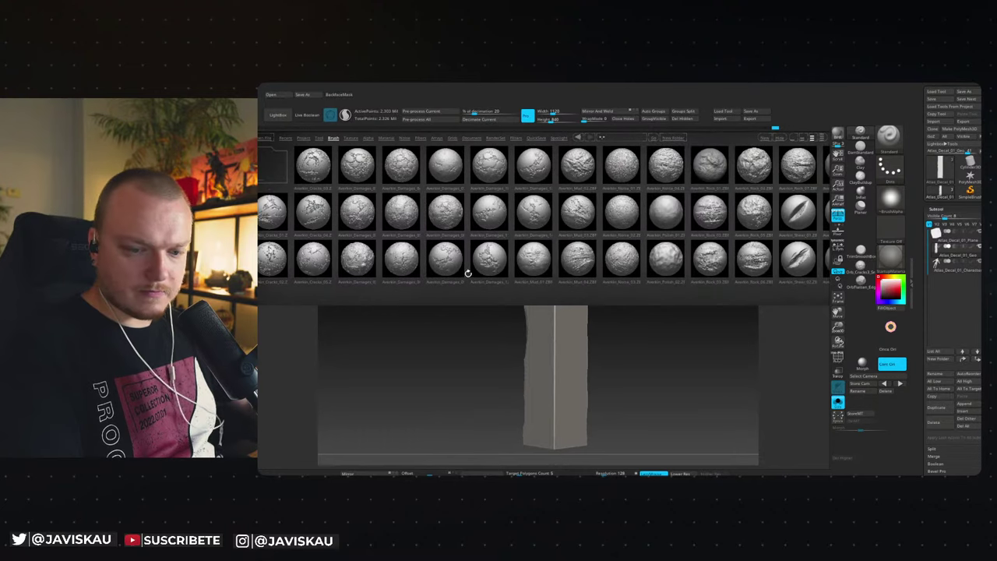
{"action": "left_click_drag", "start_coordinate": [545, 257], "coordinate": [391, 257]}
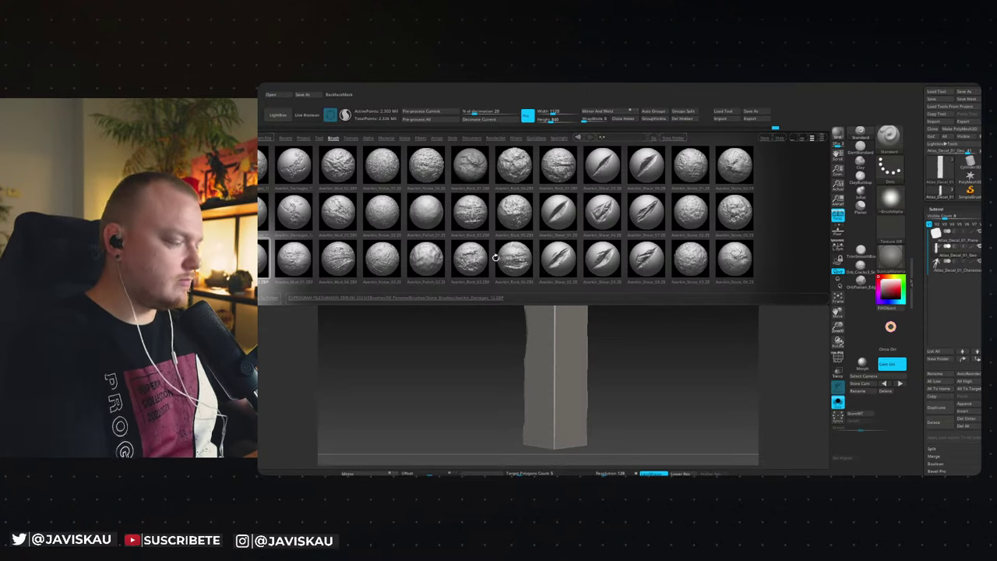
{"action": "key", "text": "comma"}
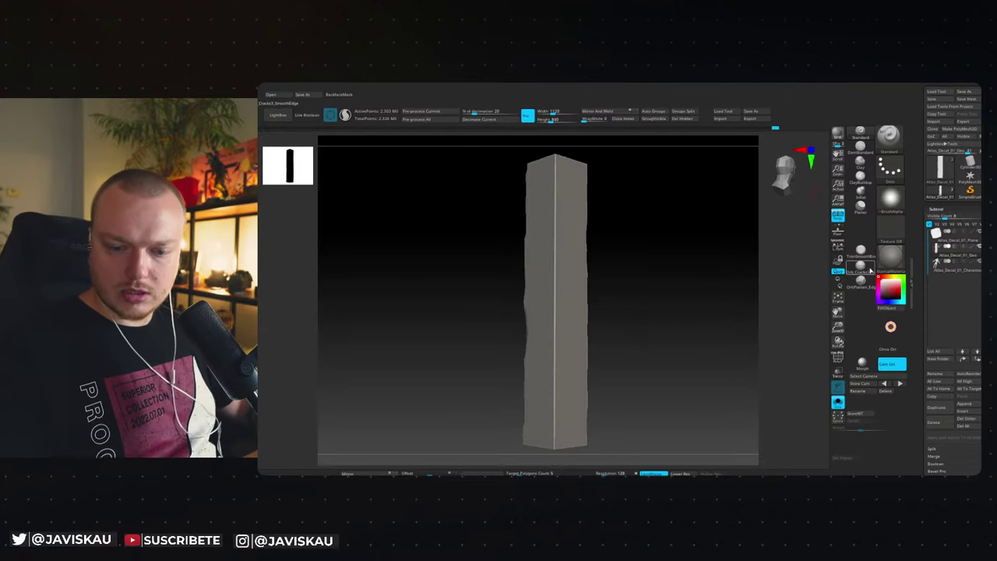
Switch to the TrimSmoothBorder brush and give it the square Alpha 28.
{"action": "left_click", "coordinate": [865, 252]}
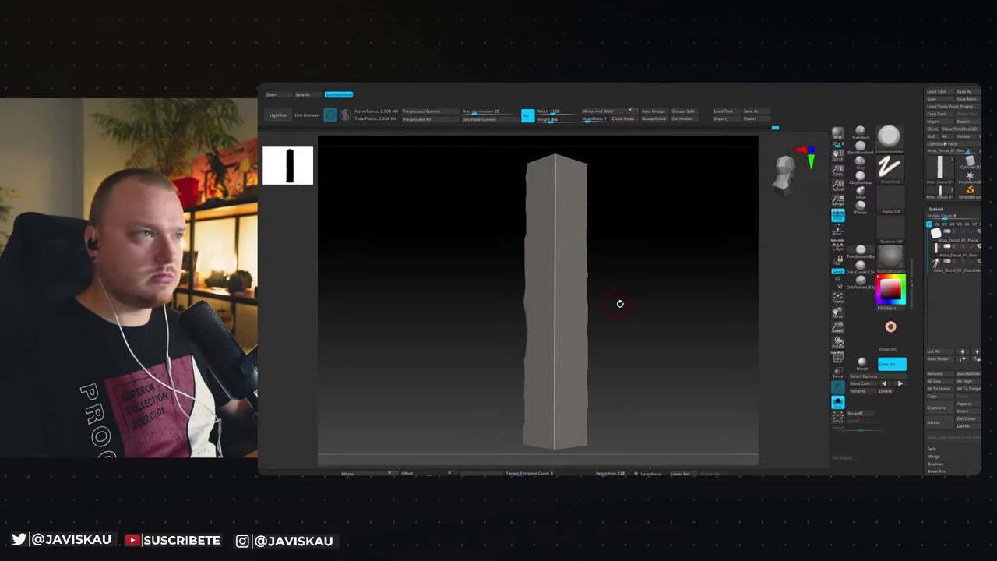
{"action": "scroll", "coordinate": [641, 305], "scroll_direction": "up", "scroll_amount": 3}
{"action": "scroll", "coordinate": [641, 296], "scroll_direction": "up", "scroll_amount": 3}
{"action": "scroll", "coordinate": [643, 307], "scroll_direction": "up", "scroll_amount": 3}
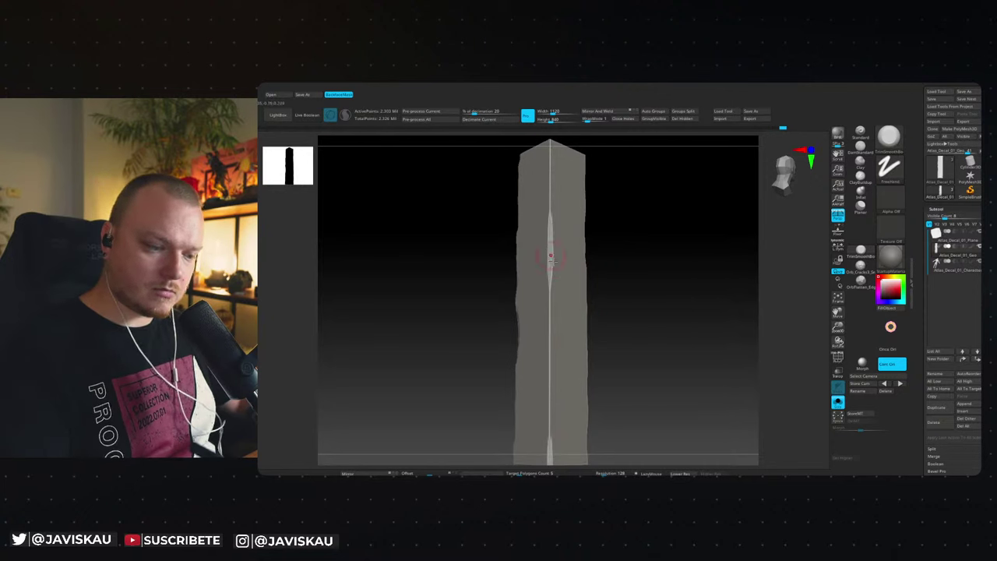
{"action": "left_click", "coordinate": [889, 201]}
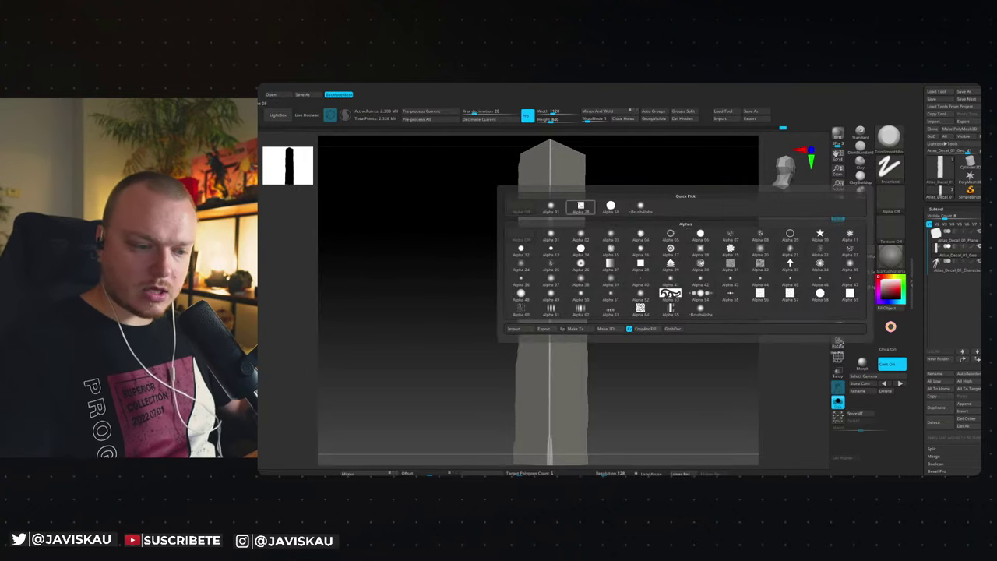
{"action": "left_click", "coordinate": [581, 207]}
Zoom in and chip and crack the column's central corner ridge, especially its upper stretch.
{"action": "mouse_move", "coordinate": [651, 379]}
{"action": "left_mouse_down", "text": "alt"}
{"action": "mouse_move", "coordinate": [637, 314]}
{"action": "mouse_move", "coordinate": [616, 296]}
{"action": "left_mouse_up", "text": "alt"}
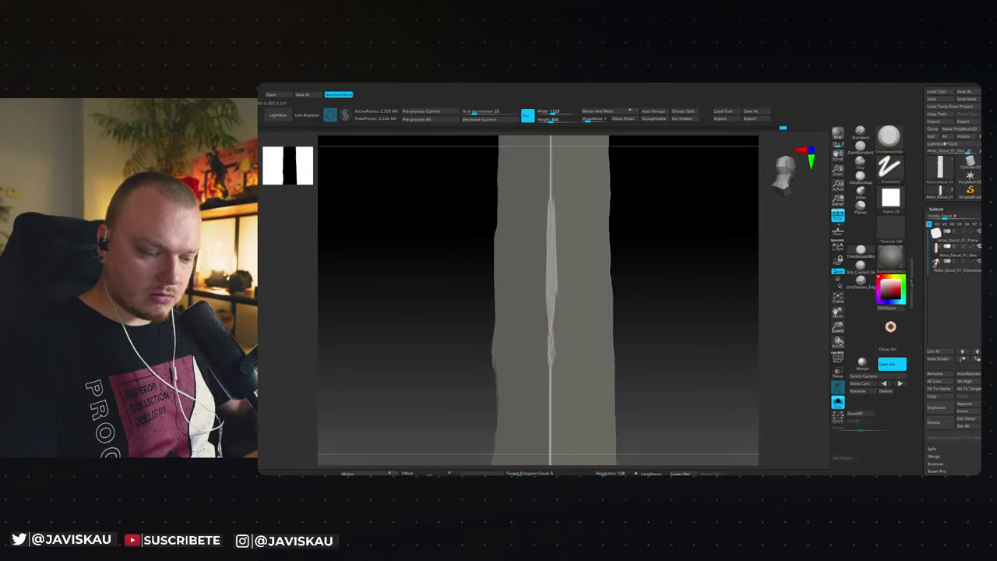
{"action": "left_click_drag", "start_coordinate": [624, 297], "coordinate": [652, 272], "text": "alt"}
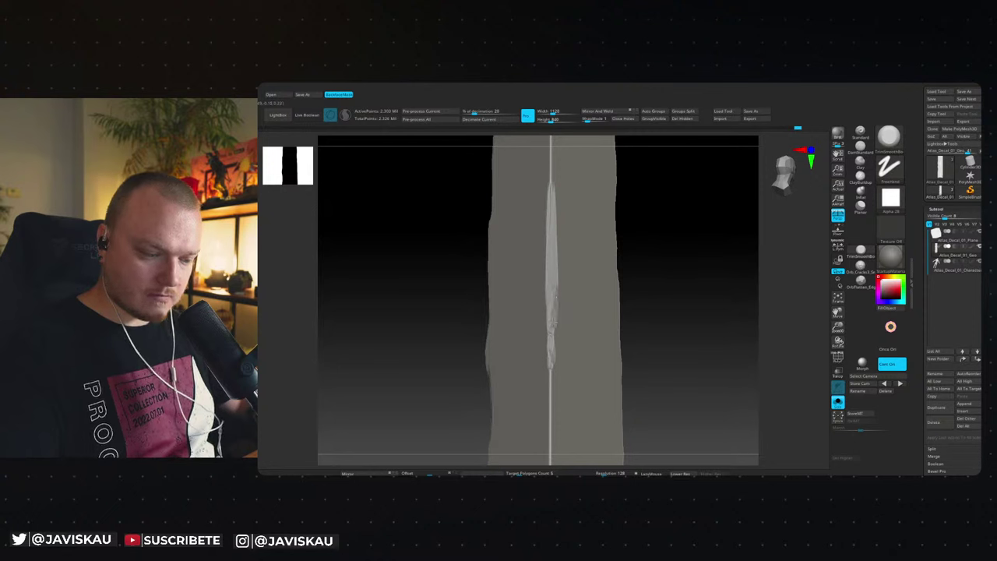
{"action": "left_click_drag", "start_coordinate": [665, 285], "coordinate": [568, 311]}
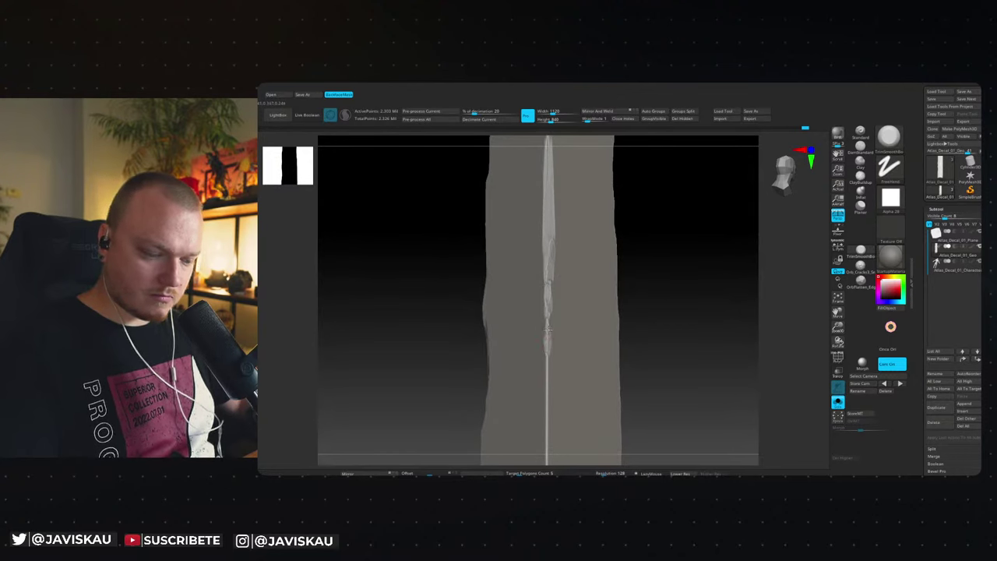
{"action": "left_click_drag", "start_coordinate": [659, 244], "coordinate": [556, 277]}
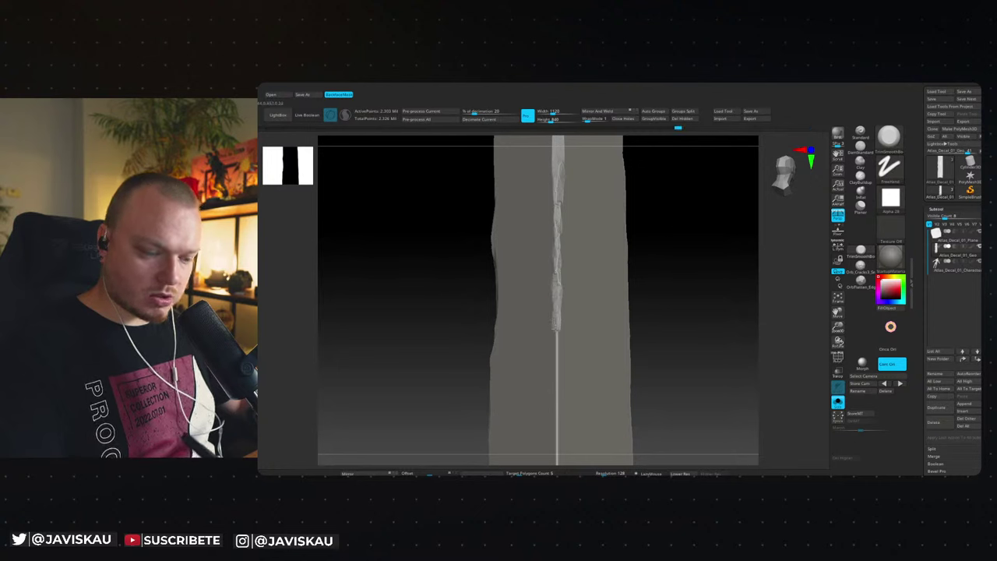
{"action": "left_click_drag", "start_coordinate": [674, 336], "coordinate": [647, 249]}
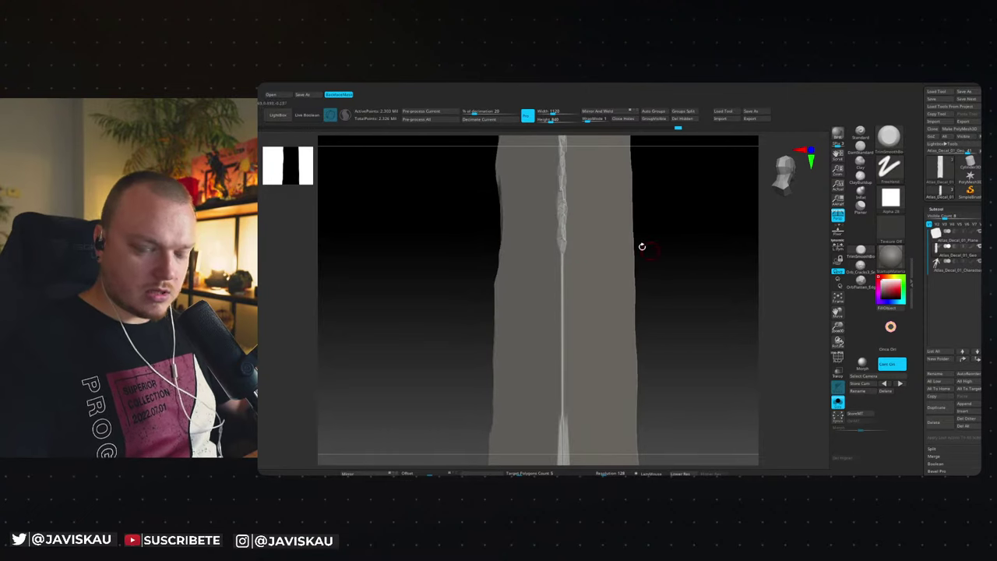
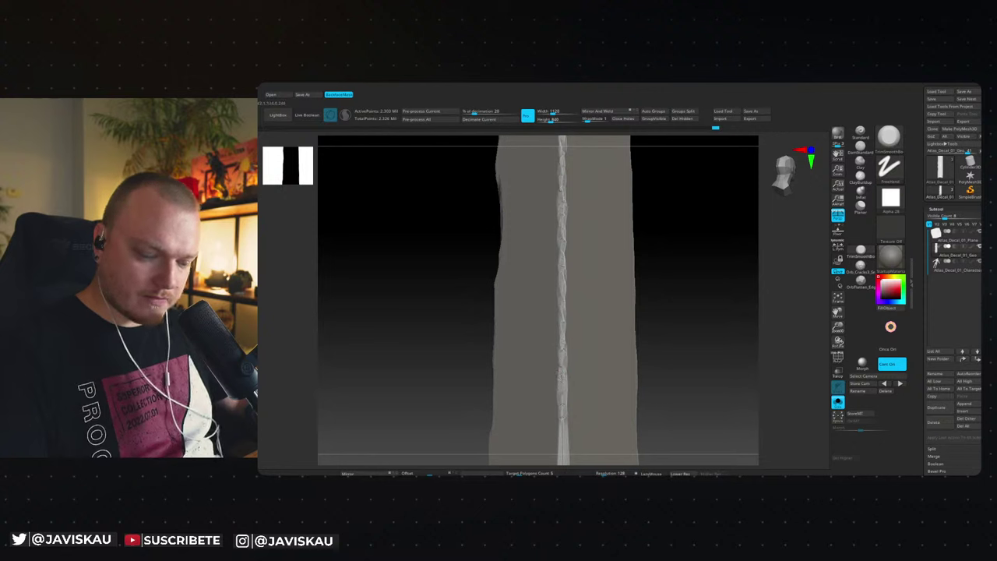
Redo the two undone sculpt steps, restoring the pillar strip's chipped centre seam and edge.
{"action": "left_click_drag", "start_coordinate": [678, 304], "coordinate": [686, 327]}
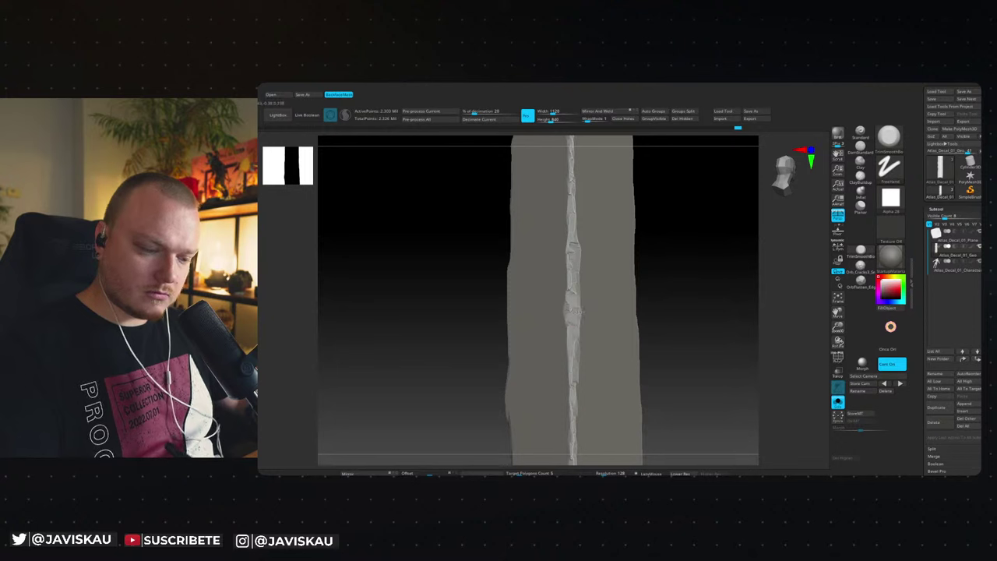
{"action": "key", "text": "ctrl+shift+z"}
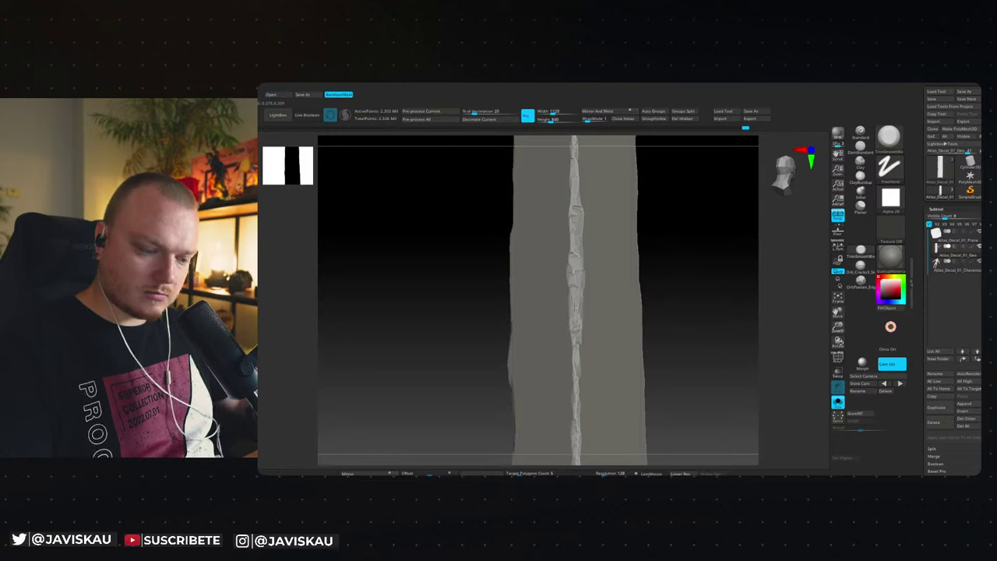
{"action": "key", "text": "ctrl+shift+z"}
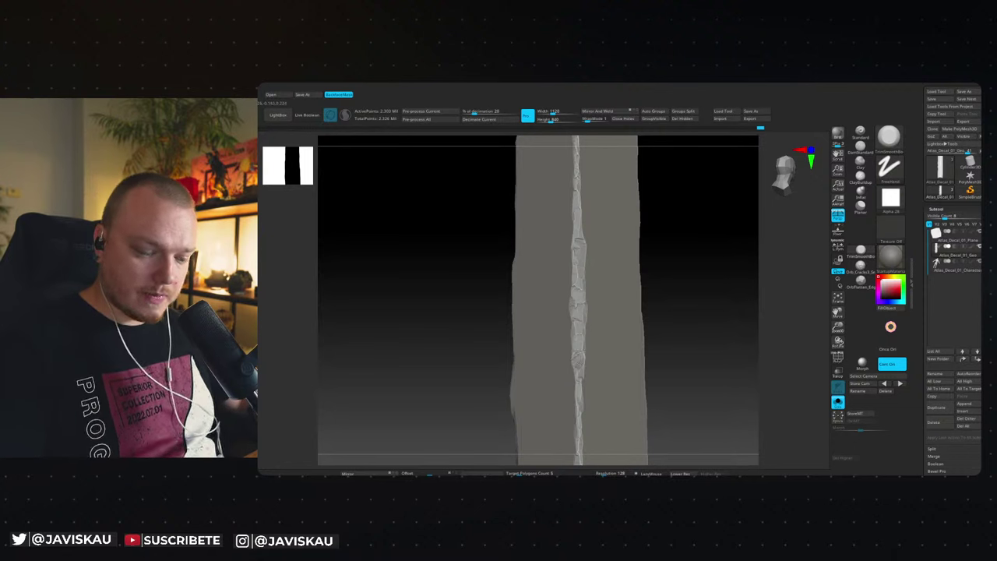
Orbit around the pillar to inspect it and save the project.
{"action": "mouse_move", "coordinate": [692, 350]}
{"action": "left_mouse_down", "text": "alt"}
{"action": "mouse_move", "coordinate": [677, 288]}
{"action": "mouse_move", "coordinate": [659, 307]}
{"action": "mouse_move", "coordinate": [668, 316]}
{"action": "mouse_move", "coordinate": [606, 320]}
{"action": "left_mouse_up", "text": "alt"}
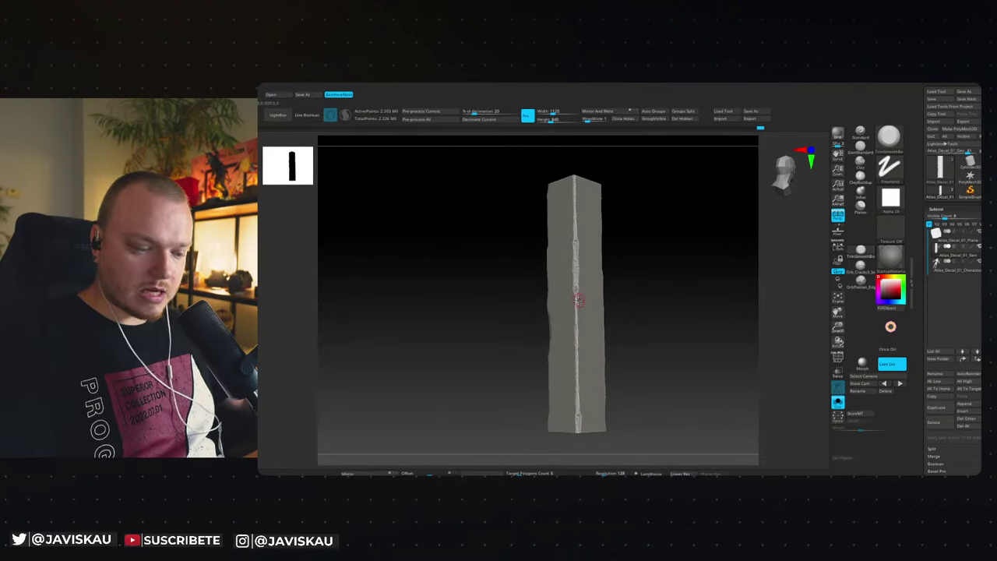
{"action": "mouse_move", "coordinate": [652, 308]}
{"action": "left_mouse_down"}
{"action": "mouse_move", "coordinate": [663, 322]}
{"action": "mouse_move", "coordinate": [654, 322]}
{"action": "mouse_move", "coordinate": [693, 311]}
{"action": "mouse_move", "coordinate": [645, 314]}
{"action": "left_mouse_up"}
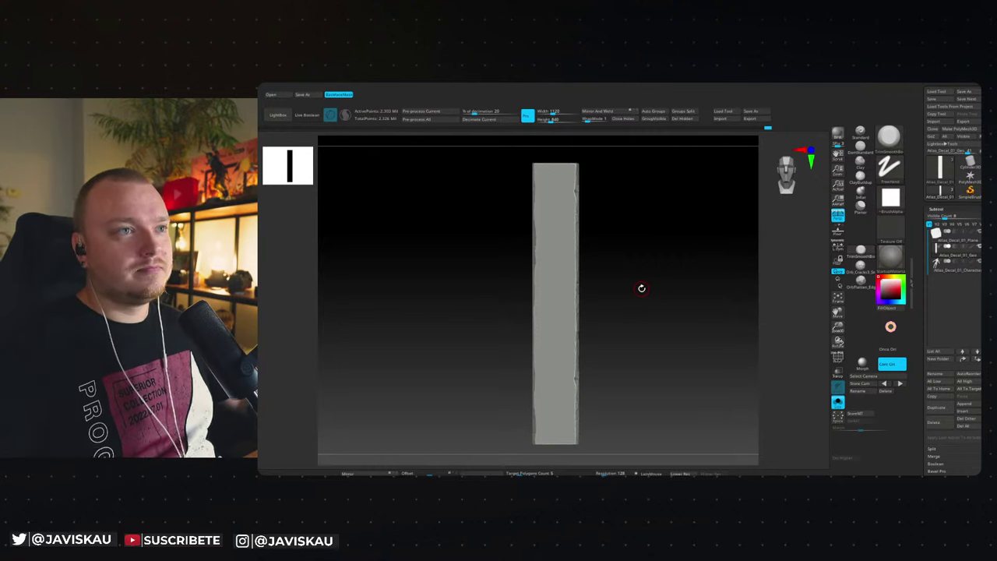
{"action": "key", "text": "ctrl+s"}
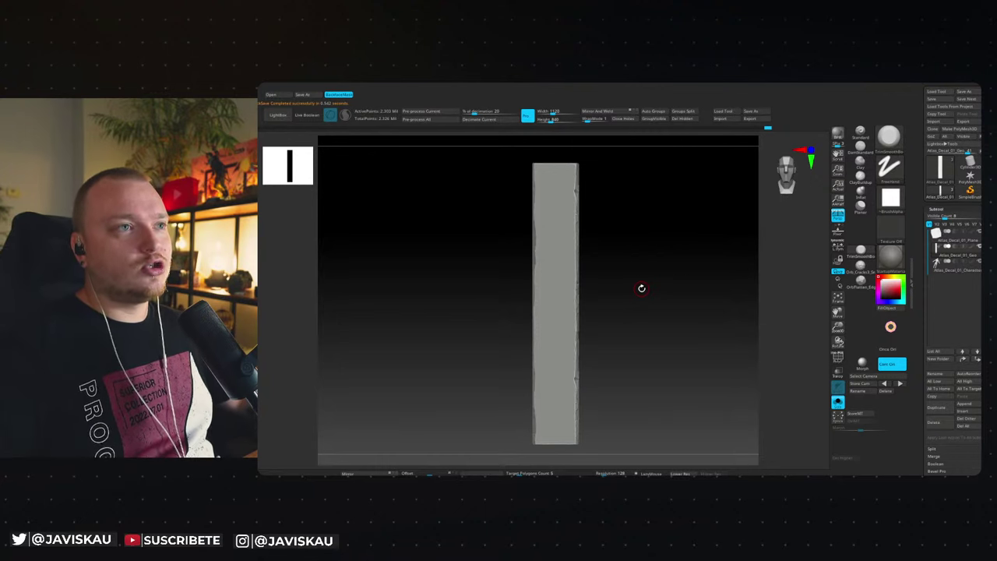
Return to a straight front view and turn off Solo to reveal the plane and figure.
{"action": "left_click_drag", "start_coordinate": [686, 367], "coordinate": [668, 369]}
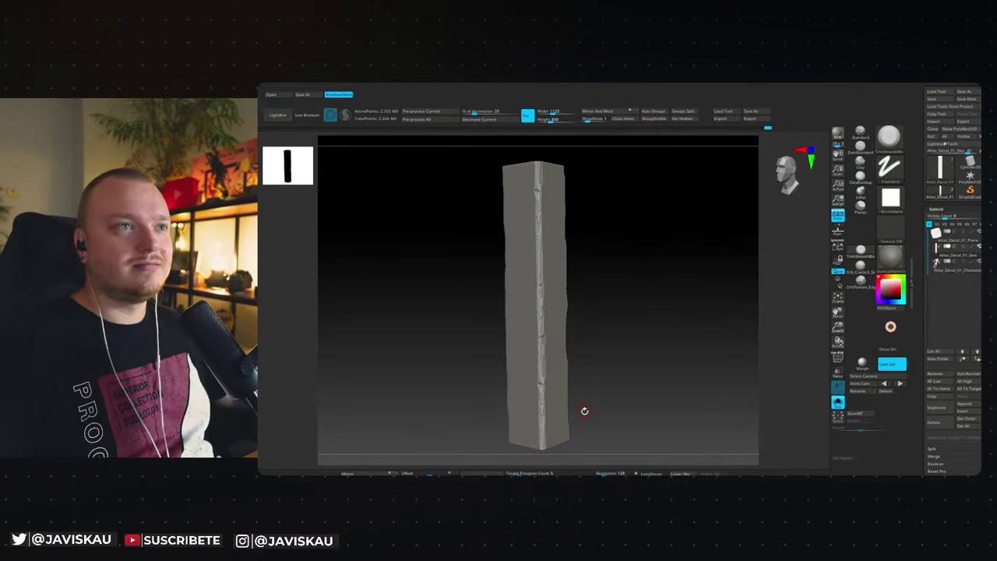
{"action": "left_click_drag", "start_coordinate": [628, 355], "coordinate": [639, 364]}
{"action": "key", "text": "ctrl+shift+s"}
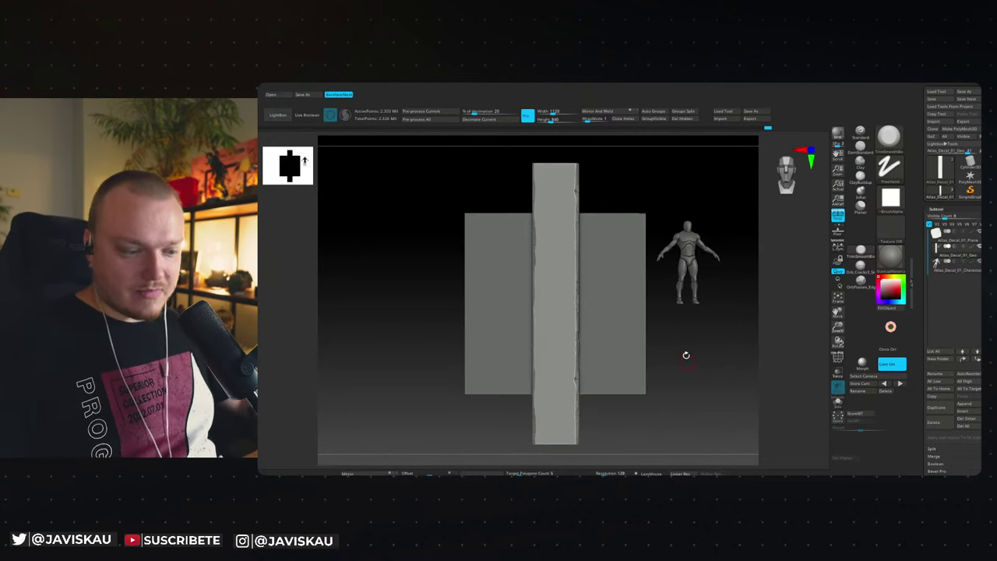
Move the pillar to the left with the gizmo and frame the plane.
{"action": "key", "text": "w"}
{"action": "left_click_drag", "start_coordinate": [507, 304], "coordinate": [445, 318]}
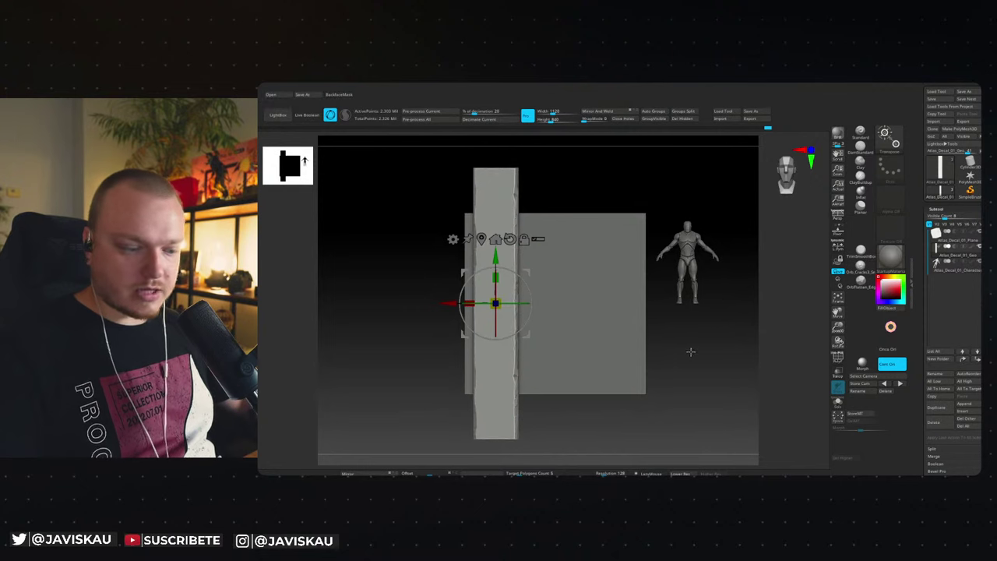
{"action": "scroll", "coordinate": [692, 351], "scroll_direction": "up", "scroll_amount": 2}
{"action": "scroll", "coordinate": [705, 352], "scroll_direction": "up", "scroll_amount": 2}
{"action": "left_click_drag", "start_coordinate": [718, 353], "coordinate": [693, 341], "text": "alt"}
{"action": "key", "text": "q"}
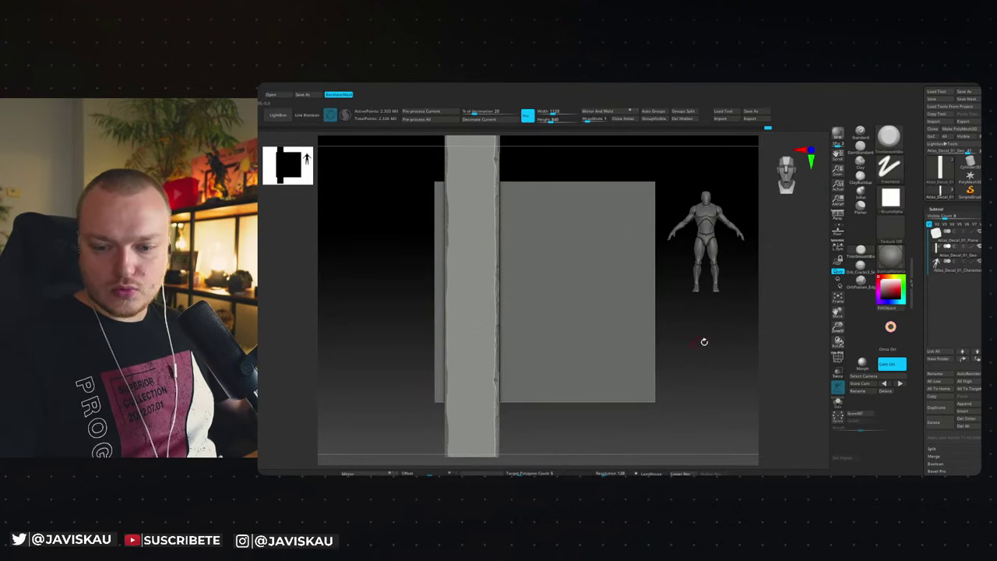
Append a new plane subtool, then delete it again.
{"action": "left_click", "coordinate": [966, 405]}
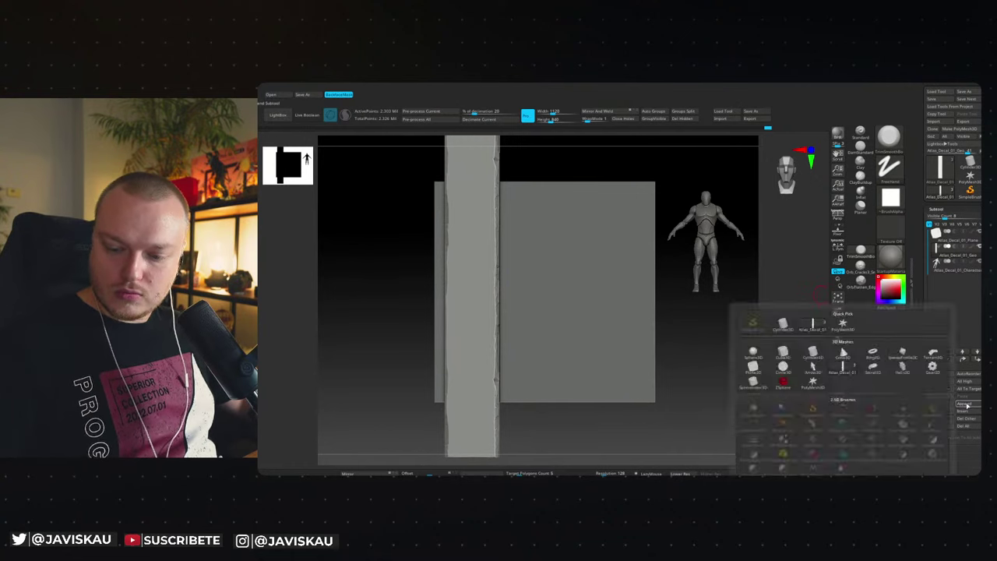
{"action": "left_click", "coordinate": [754, 366]}
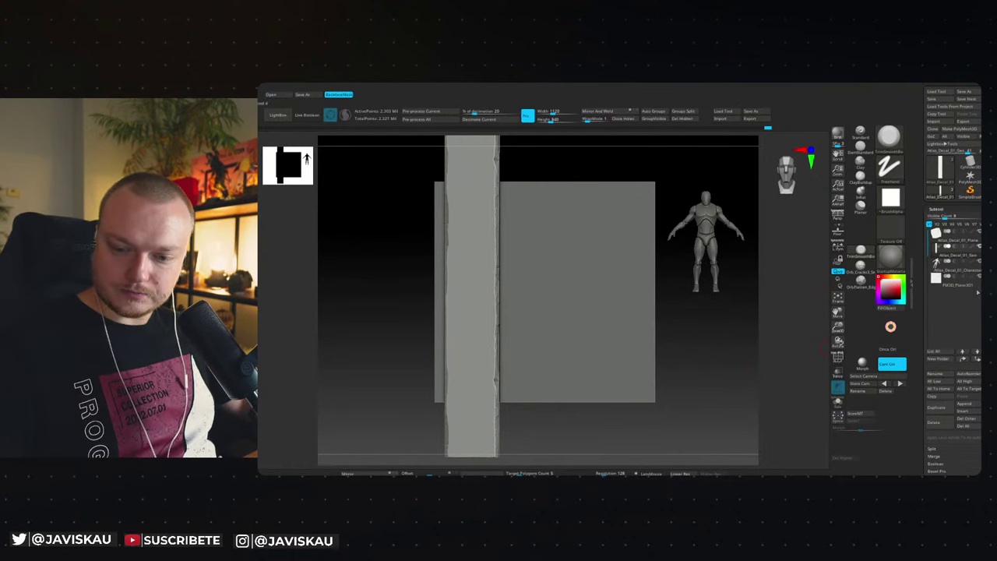
{"action": "left_click", "coordinate": [934, 421]}
{"action": "left_click", "coordinate": [865, 439]}
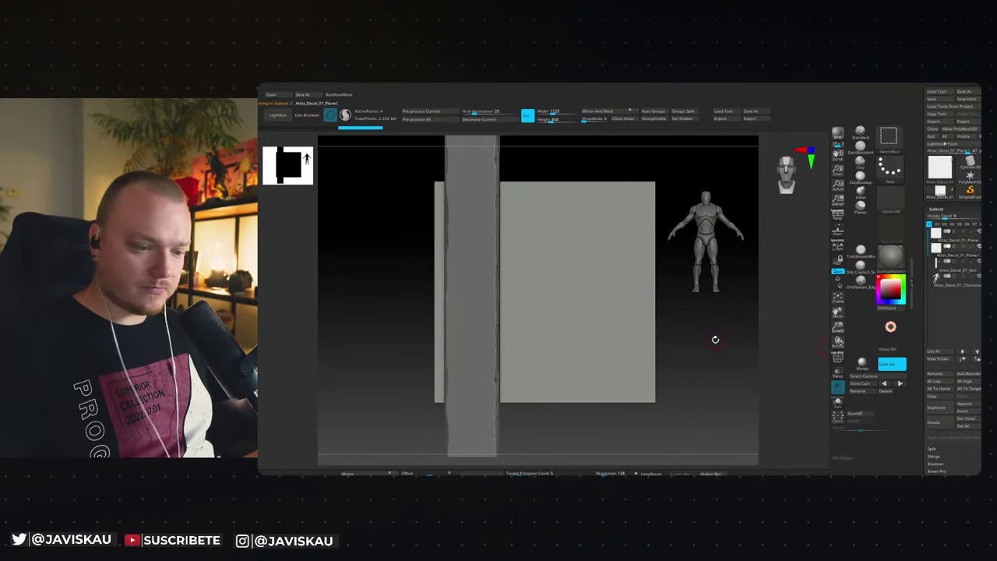
Duplicate the plane toward the lower right and scale the copy to about 0.42.
{"action": "key", "text": "w"}
{"action": "mouse_move", "coordinate": [544, 291]}
{"action": "left_mouse_down", "text": "ctrl"}
{"action": "mouse_move", "coordinate": [594, 333]}
{"action": "mouse_move", "coordinate": [549, 343]}
{"action": "mouse_move", "coordinate": [538, 420]}
{"action": "left_mouse_up", "text": "ctrl"}
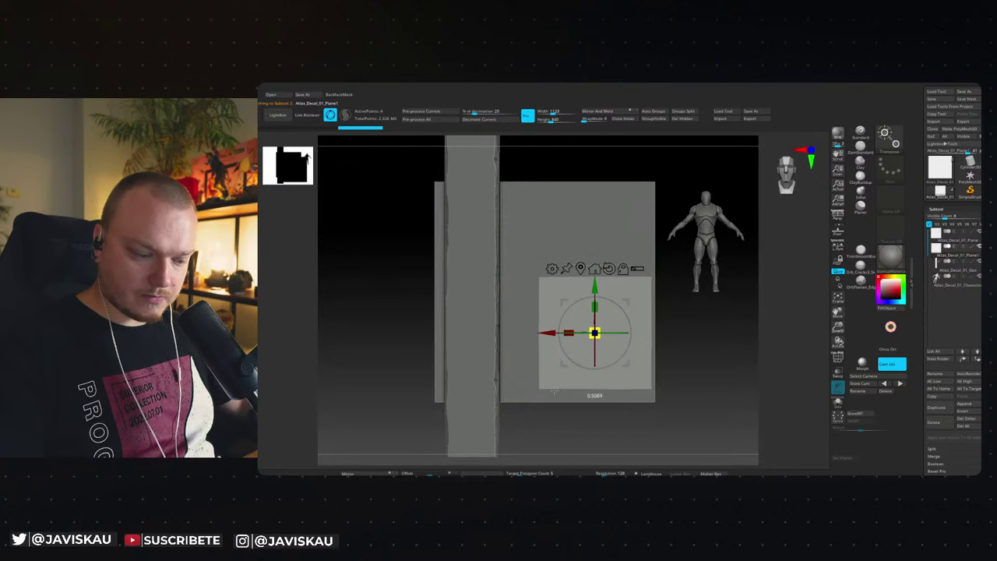
{"action": "left_click_drag", "start_coordinate": [624, 309], "coordinate": [652, 340]}
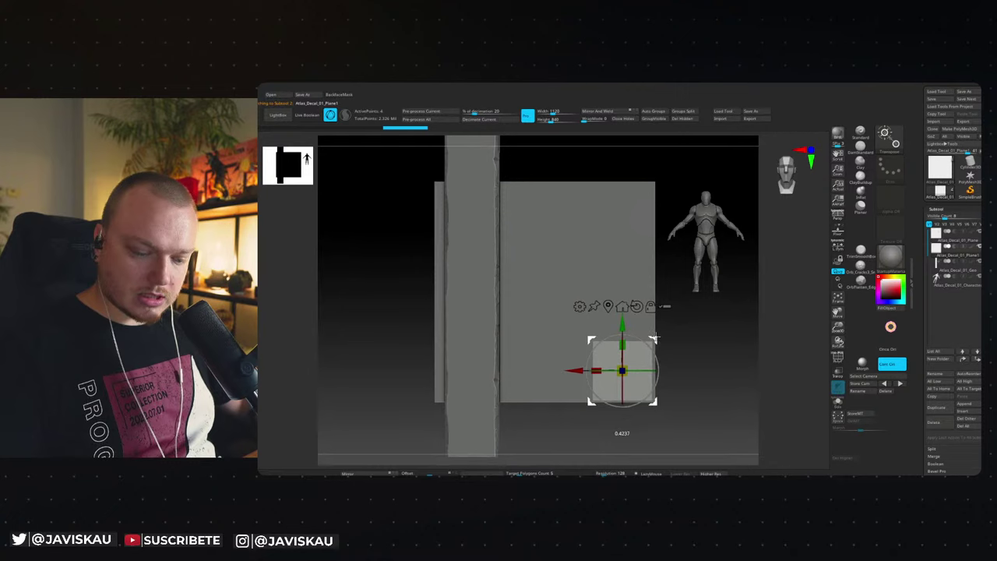
{"action": "left_click_drag", "start_coordinate": [683, 338], "coordinate": [608, 383]}
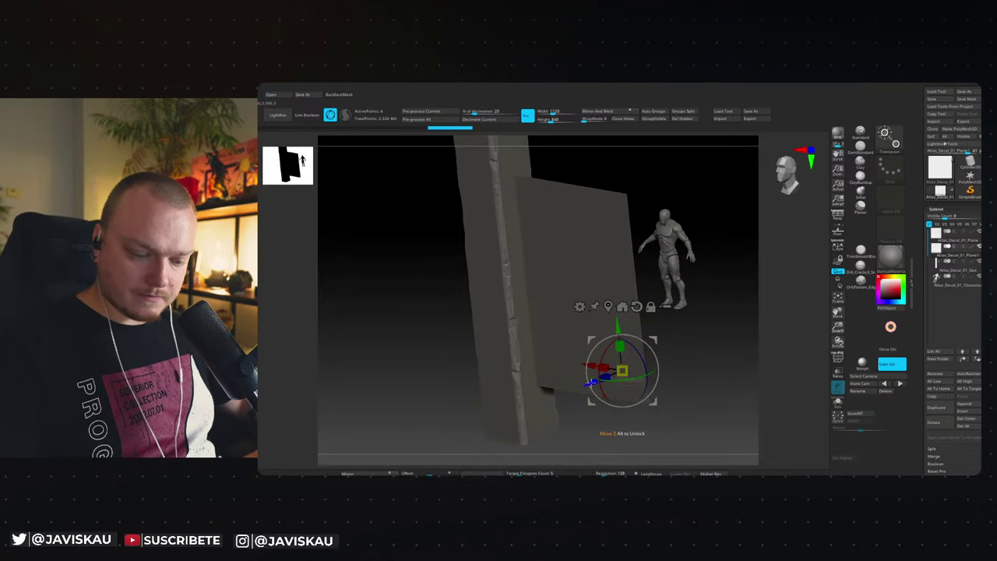
{"action": "mouse_move", "coordinate": [704, 329]}
{"action": "left_mouse_down", "text": "shift"}
{"action": "mouse_move", "coordinate": [719, 332]}
{"action": "mouse_move", "coordinate": [722, 312]}
{"action": "left_mouse_up", "text": "shift"}
{"action": "key", "text": "q"}
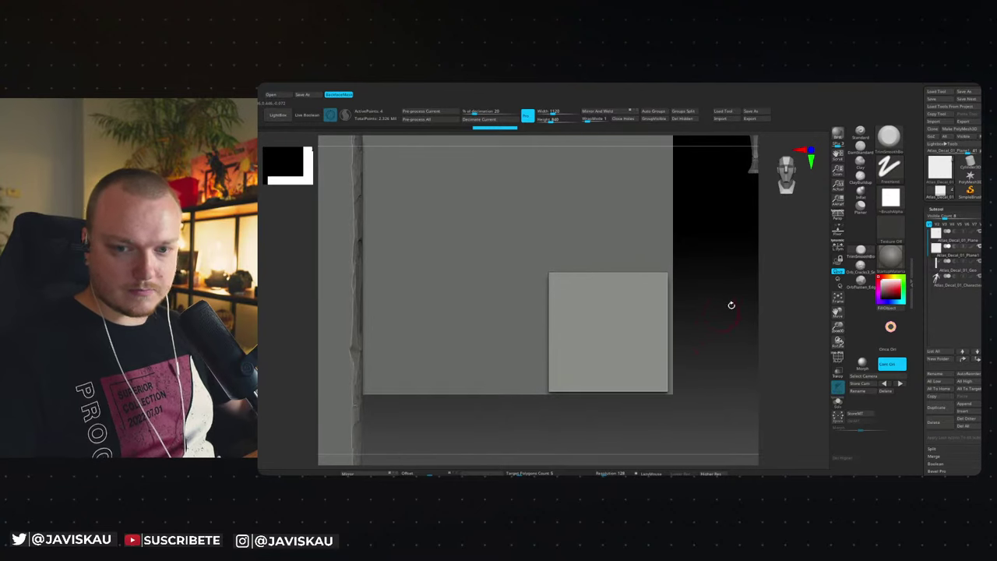
Save As Atlas_Decals_01 into the Atlas_Decal_01 > Zbrush > ZPR folder.
{"action": "left_click", "coordinate": [402, 85]}
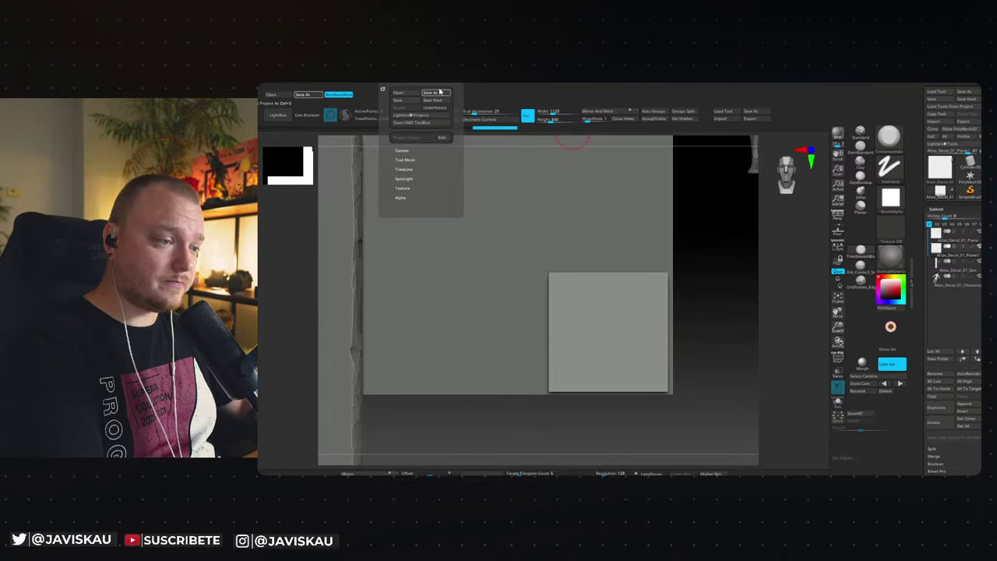
{"action": "left_click", "coordinate": [434, 92]}
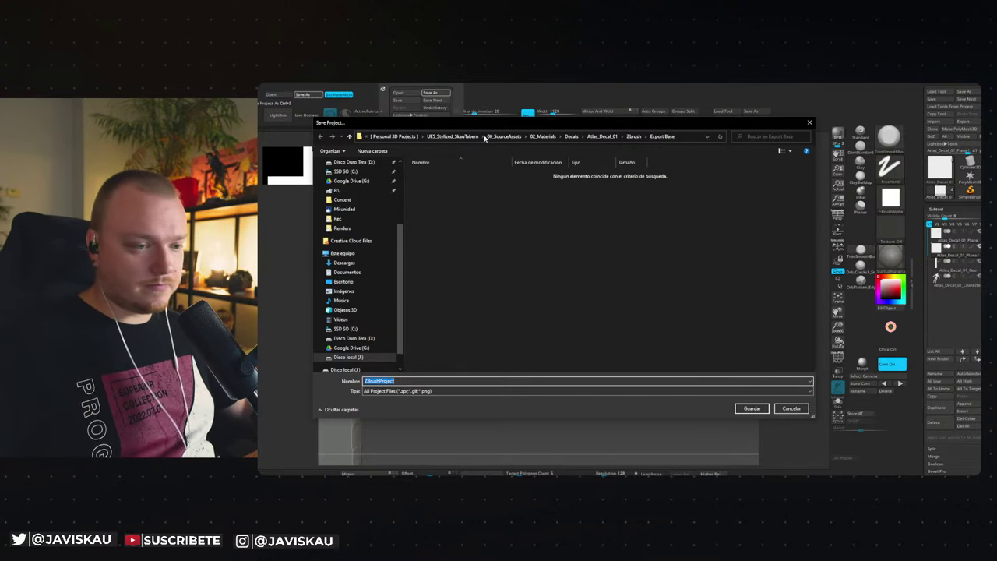
{"action": "left_click", "coordinate": [602, 136]}
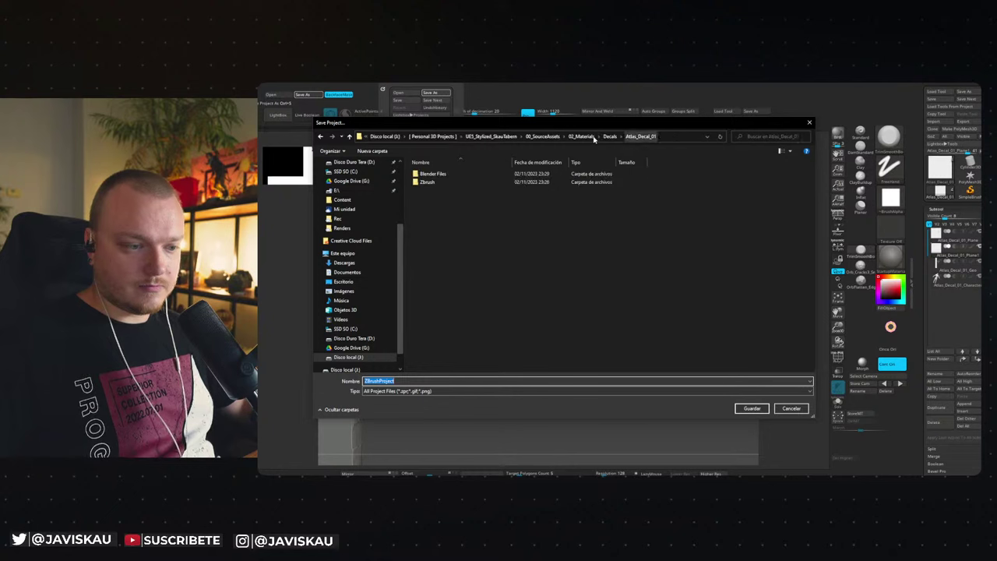
{"action": "double_click", "coordinate": [475, 181]}
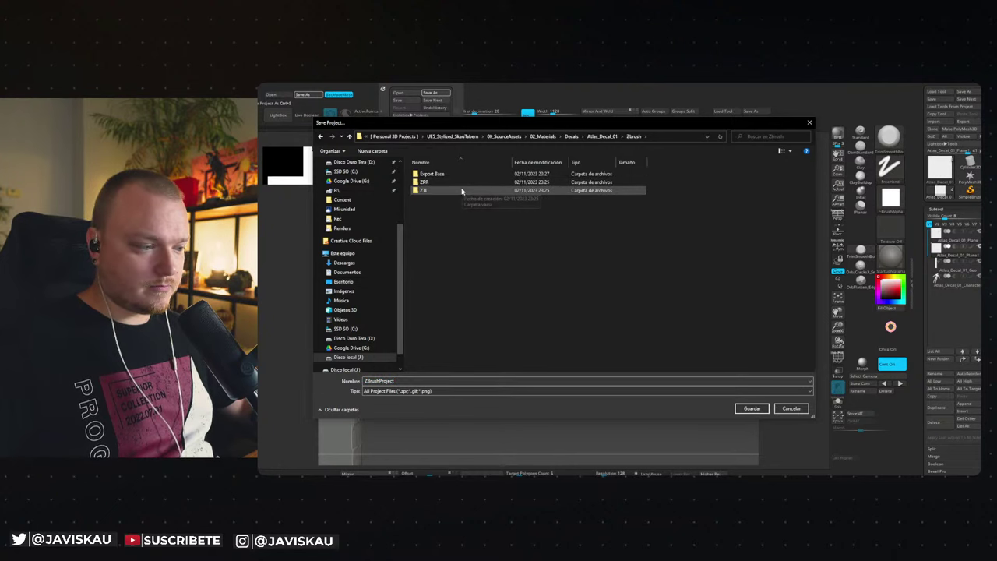
{"action": "double_click", "coordinate": [462, 184]}
{"action": "double_click", "coordinate": [413, 381]}
{"action": "type", "text": "Atlas_Deca"}
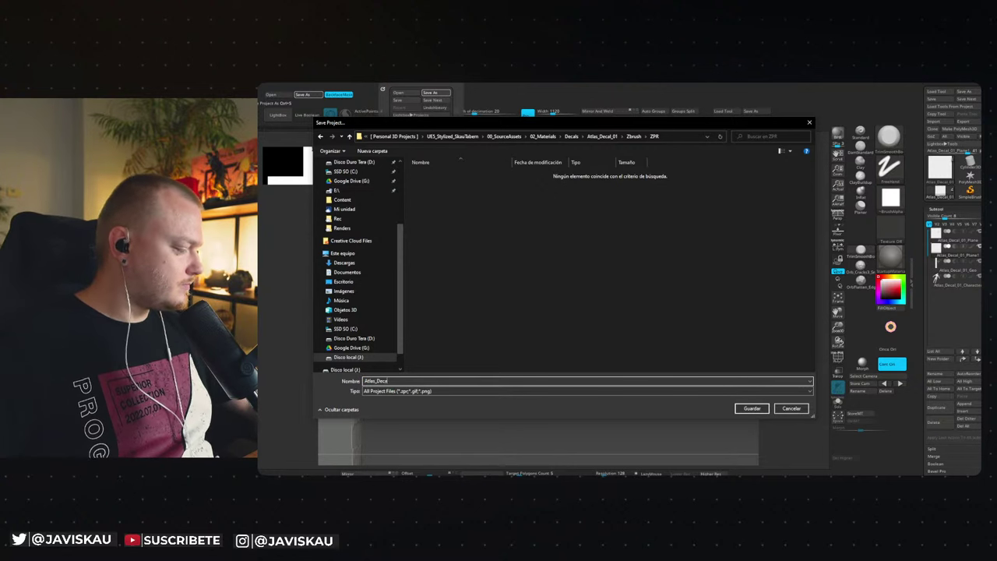
{"action": "type", "text": "ls_"}
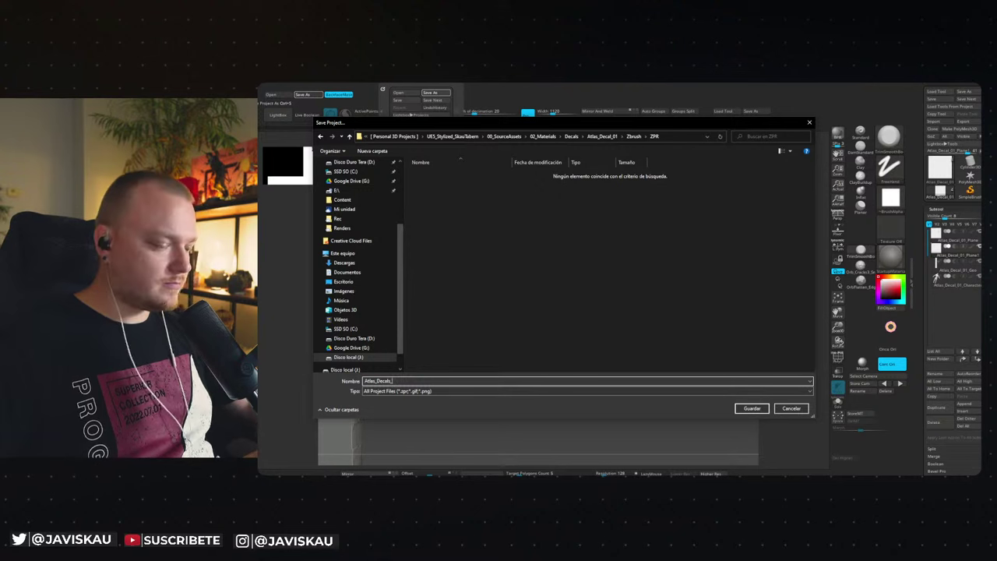
{"action": "type", "text": "01"}
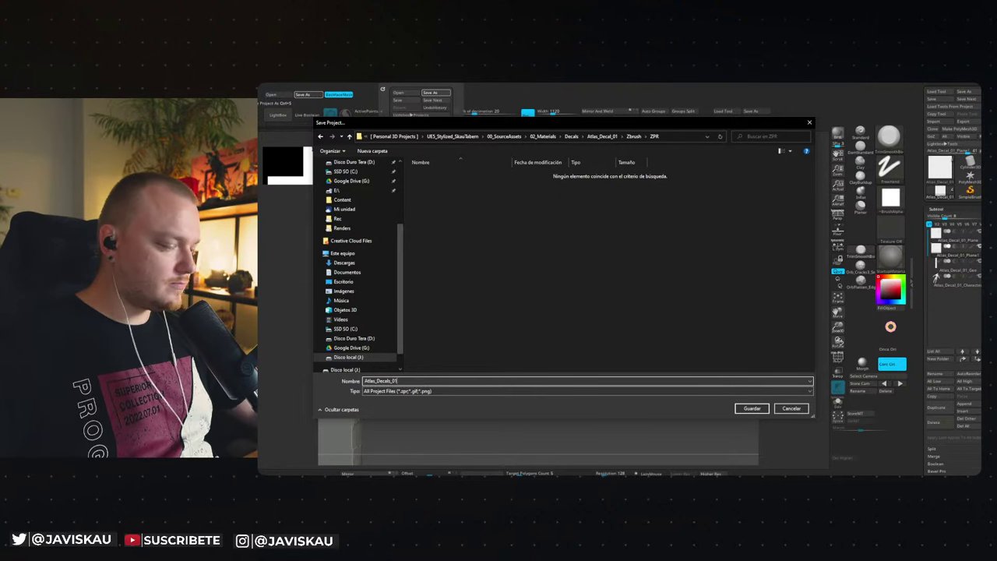
{"action": "left_click", "coordinate": [752, 409]}
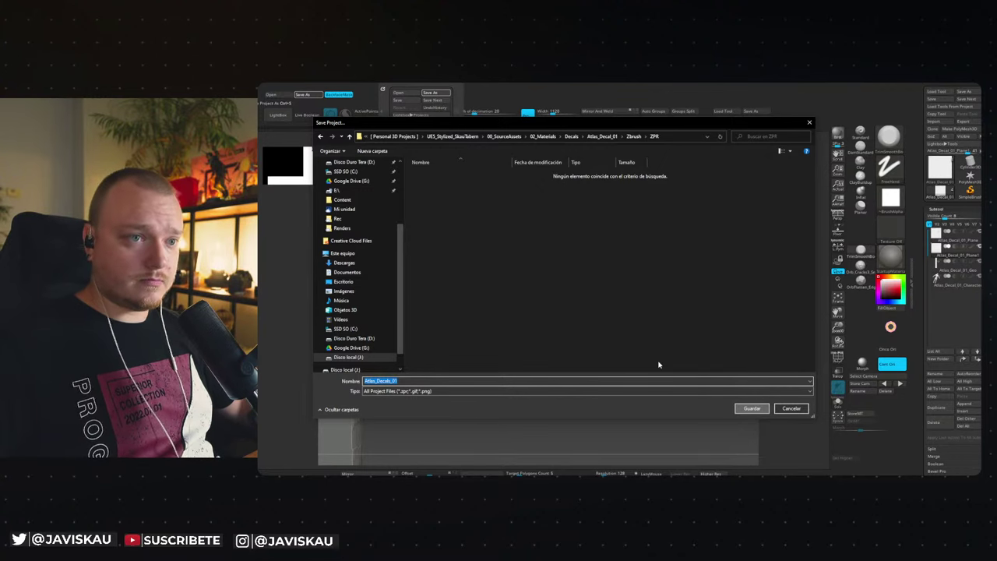
{"action": "left_click", "coordinate": [750, 408]}
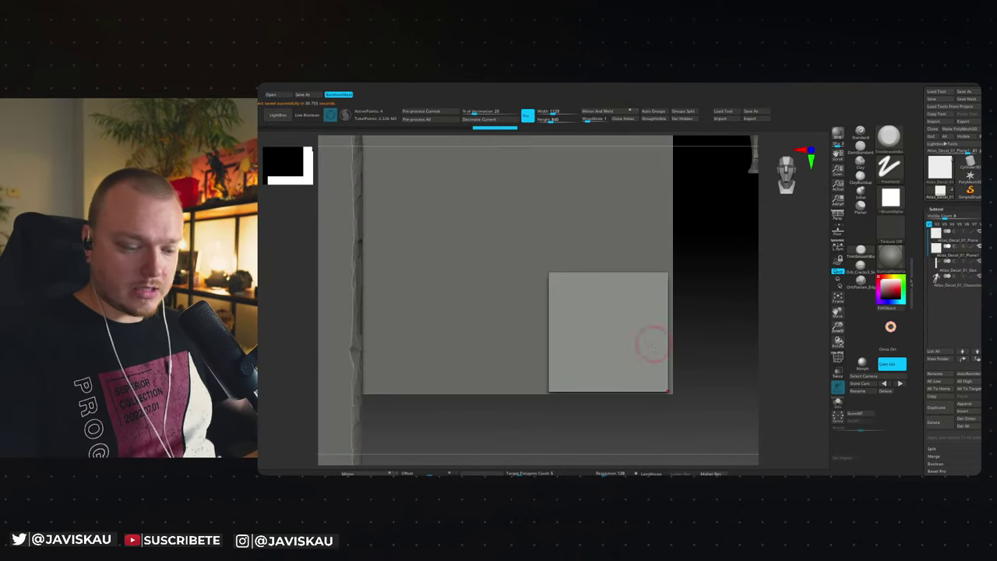
Orbit the small plane and turn on PolyF to show its polygon wireframe.
{"action": "left_click_drag", "start_coordinate": [708, 339], "coordinate": [704, 322]}
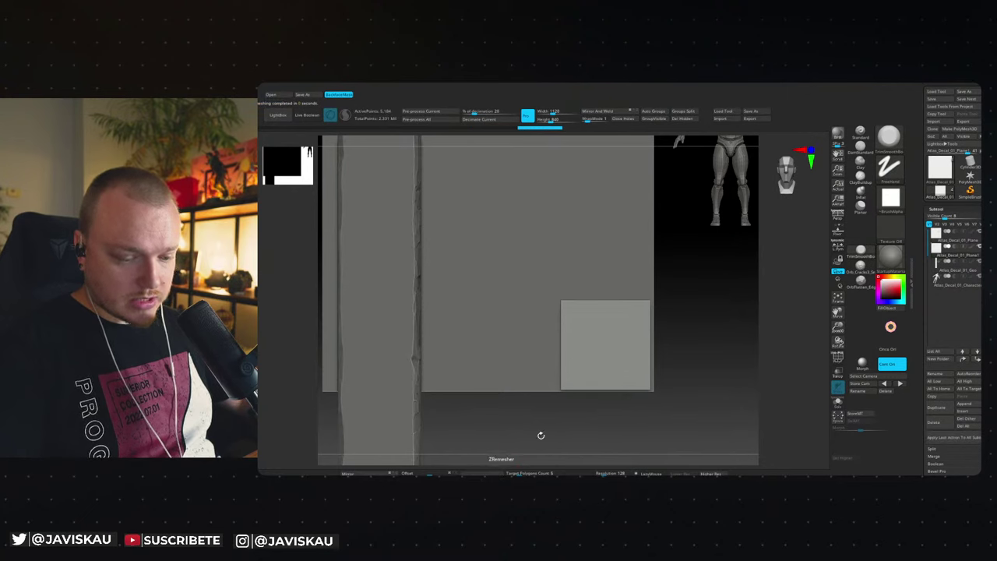
{"action": "key", "text": "shift+f"}
{"action": "key", "text": "shift+f"}
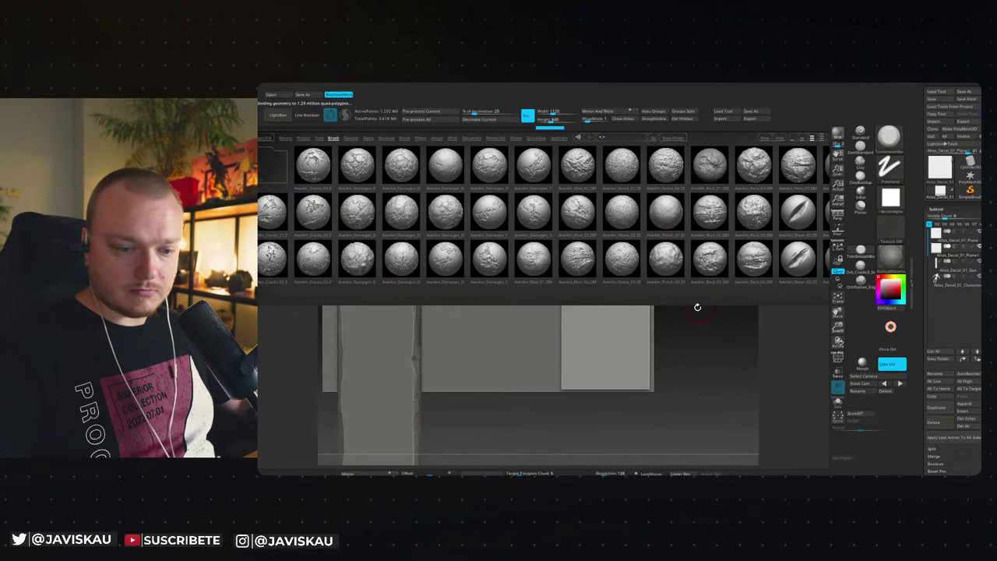
Load a library brush with BackfaceMask on, test-stamp the small square, then undo it.
{"action": "double_click", "coordinate": [384, 197]}
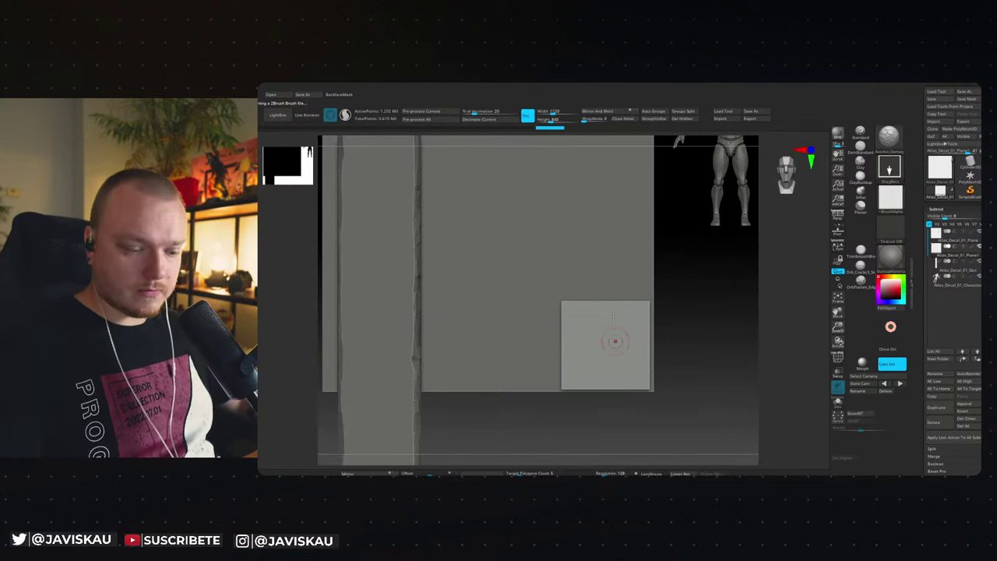
{"action": "left_click", "coordinate": [331, 93]}
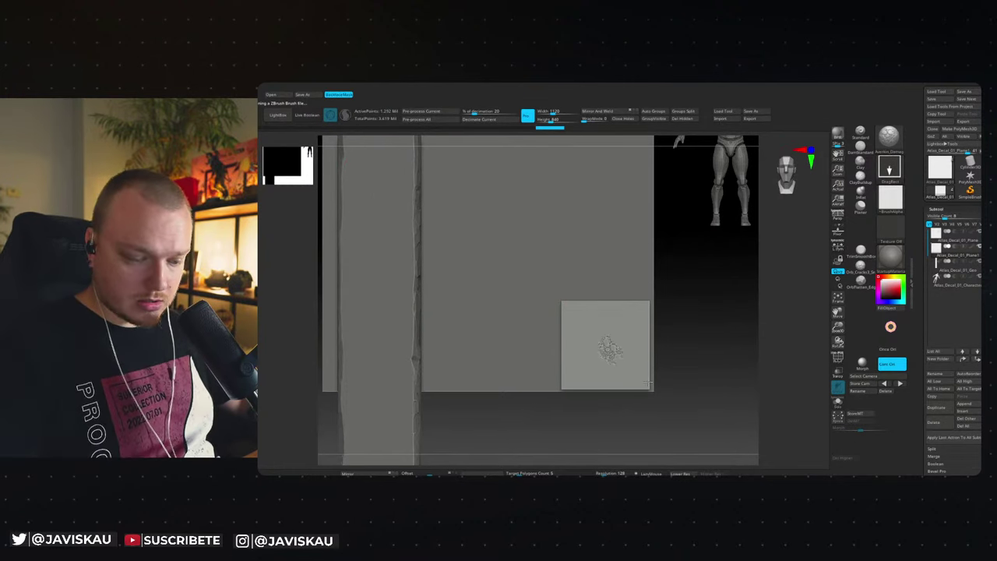
{"action": "left_click_drag", "start_coordinate": [650, 382], "coordinate": [678, 402]}
{"action": "key", "text": "ctrl+z"}
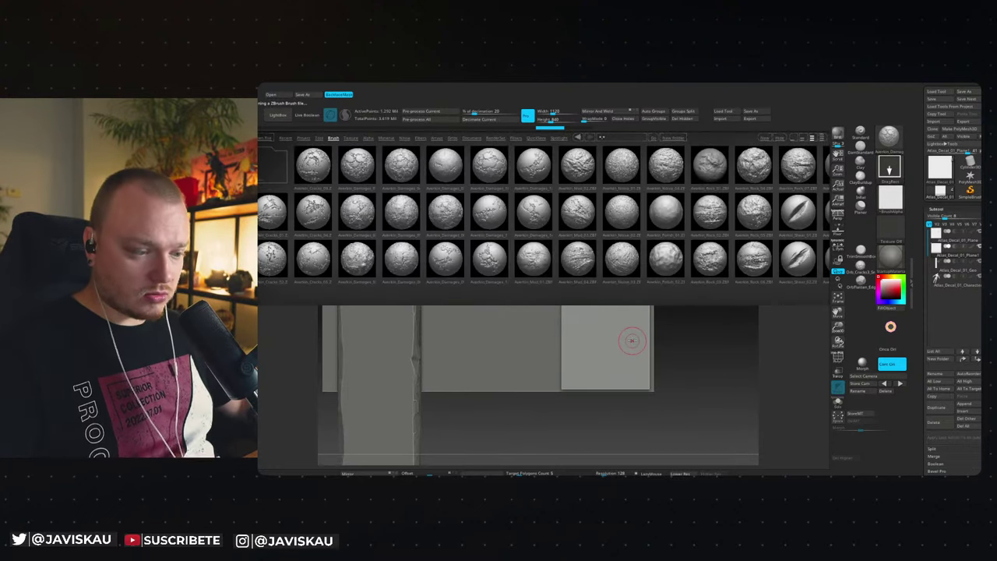
{"action": "mouse_move", "coordinate": [688, 274]}
{"action": "left_mouse_down"}
{"action": "mouse_move", "coordinate": [636, 279]}
{"action": "mouse_move", "coordinate": [762, 265]}
{"action": "left_mouse_up"}
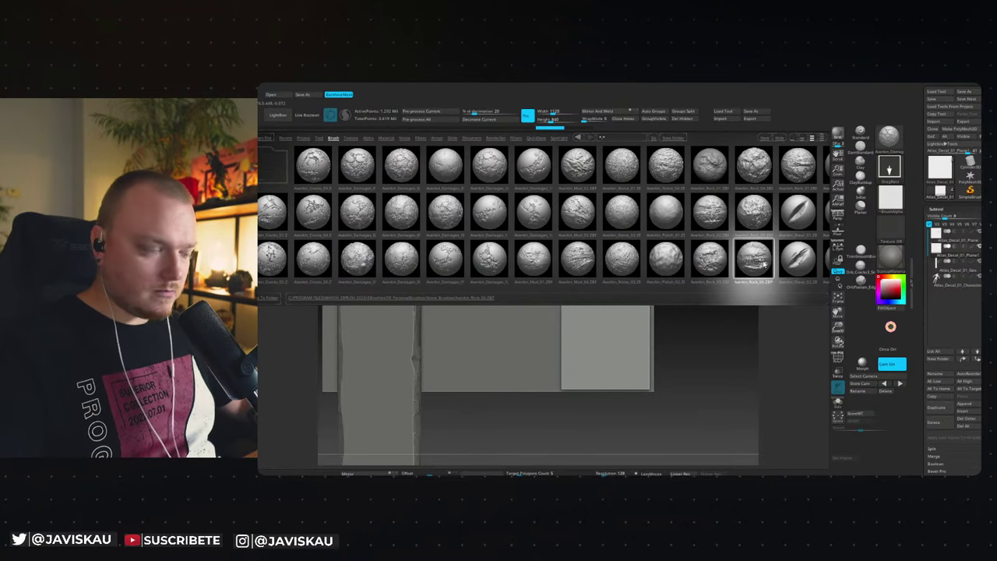
Load a different brush with BackfaceMask, try a larger stamp, and undo it to leave the plane blank.
{"action": "double_click", "coordinate": [723, 263]}
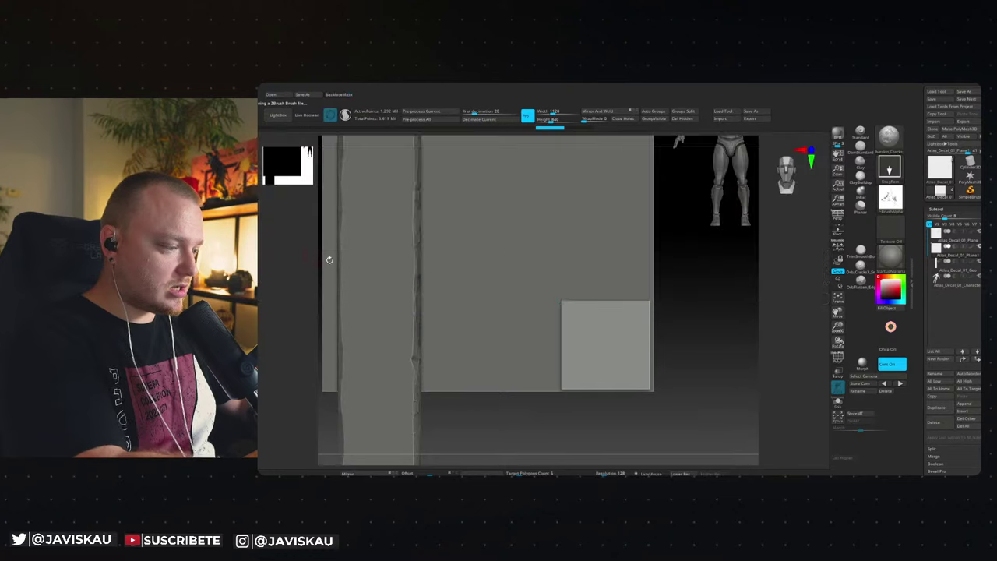
{"action": "left_click", "coordinate": [338, 94]}
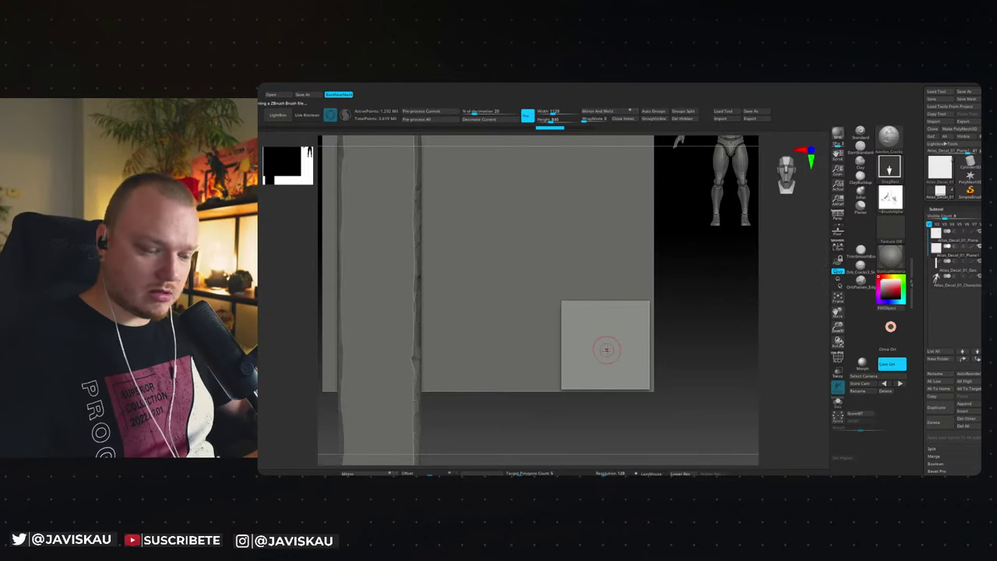
{"action": "key", "text": "ctrl+z"}
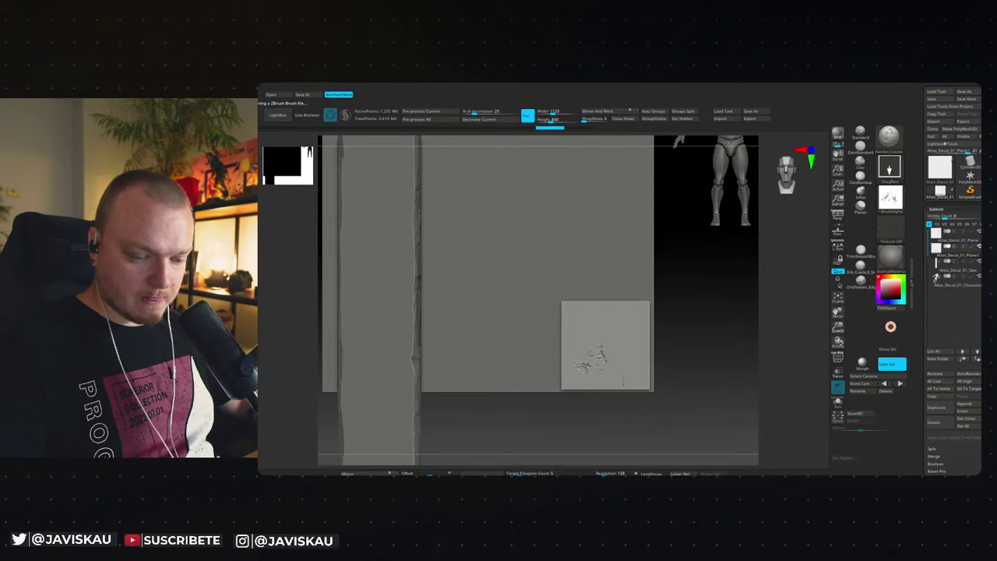
{"action": "key", "text": "ctrl+z"}
{"action": "left_click_drag", "start_coordinate": [637, 382], "coordinate": [641, 390]}
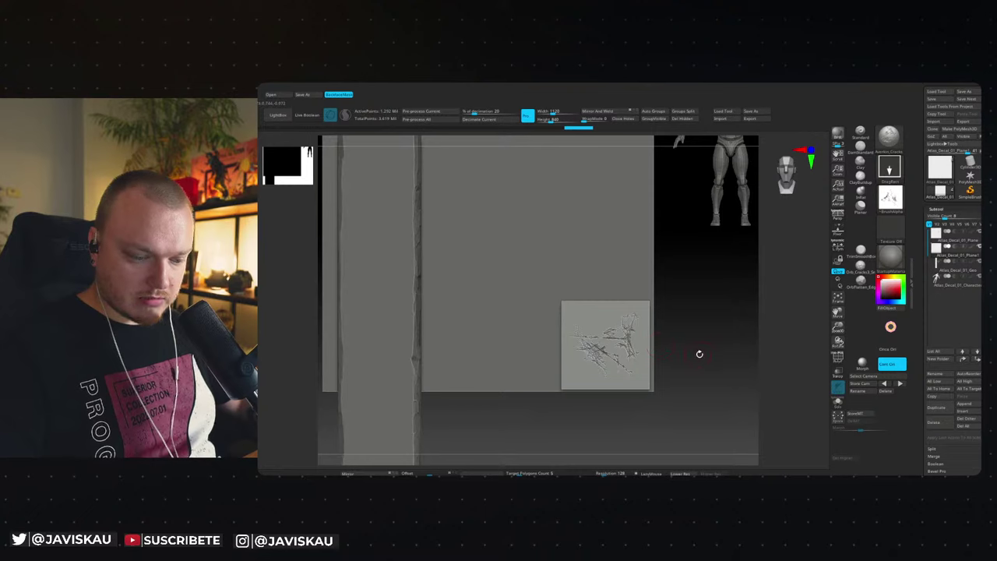
{"action": "mouse_move", "coordinate": [697, 361]}
{"action": "left_mouse_down", "text": "alt"}
{"action": "mouse_move", "coordinate": [717, 372]}
{"action": "mouse_move", "coordinate": [727, 356]}
{"action": "mouse_move", "coordinate": [704, 312]}
{"action": "mouse_move", "coordinate": [691, 350]}
{"action": "mouse_move", "coordinate": [705, 334]}
{"action": "left_mouse_up", "text": "alt"}
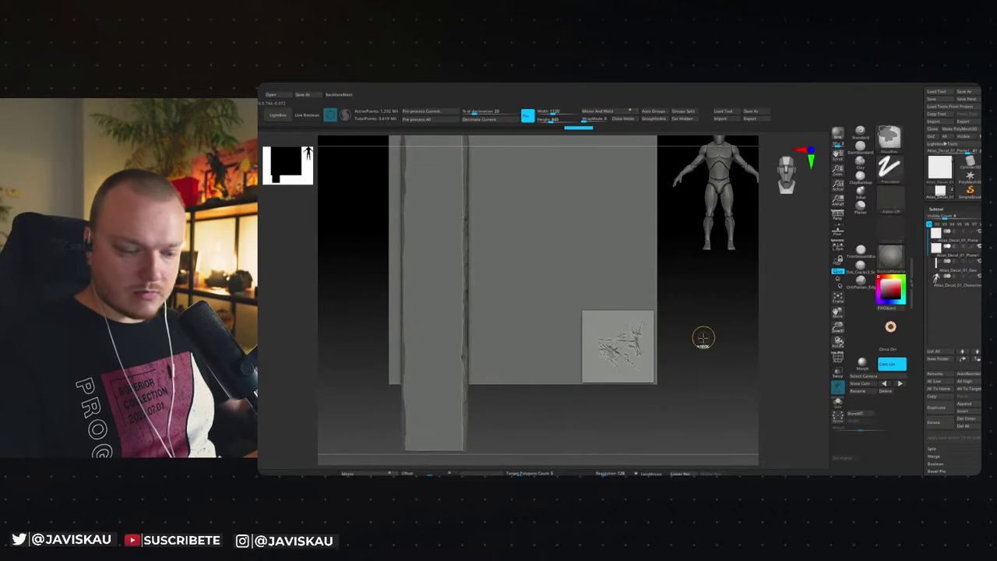
{"action": "key", "text": "ctrl+z"}
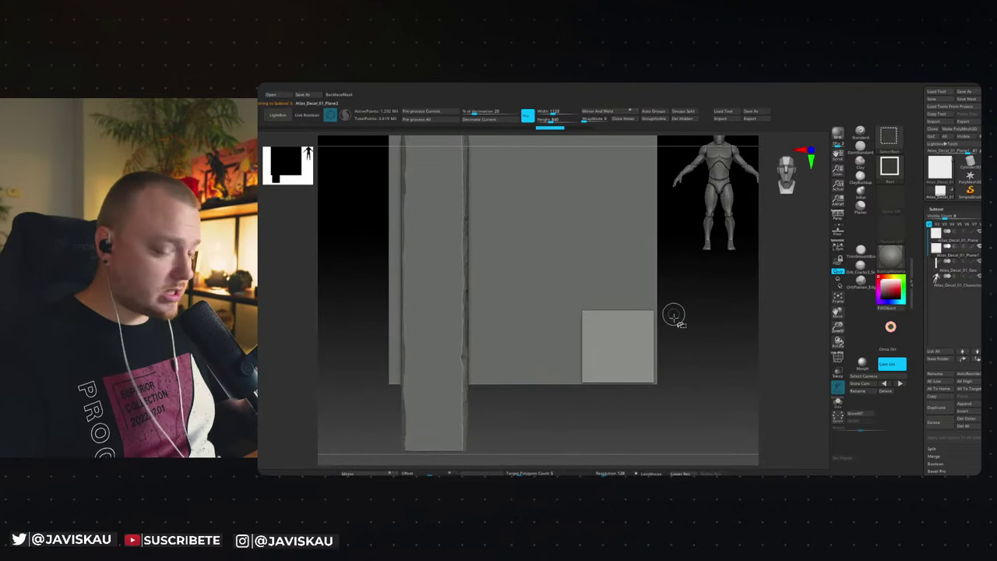
Ctrl-drag three plane copies into a 2×2 tile grid and select the bottom-right tile.
{"action": "key", "text": "w"}
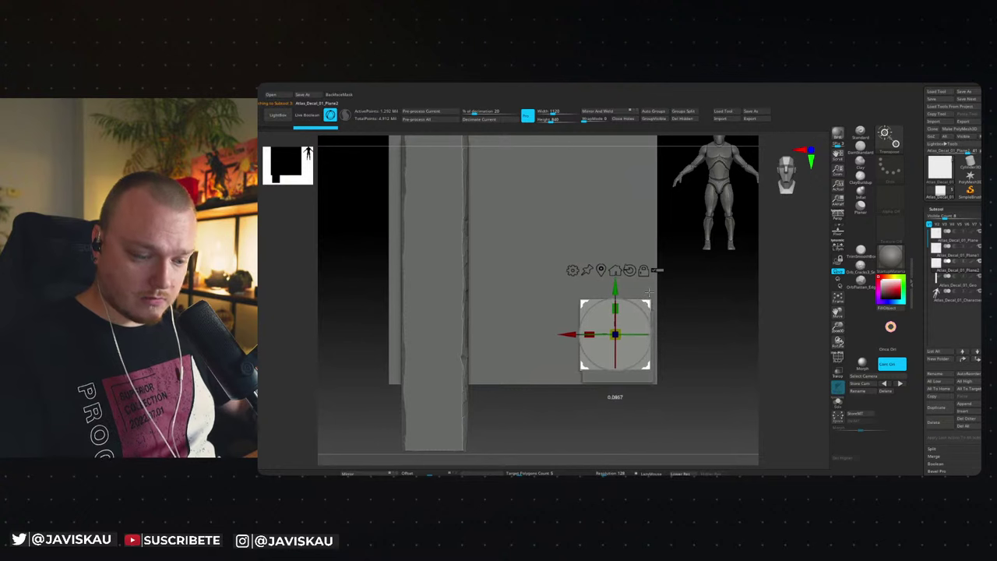
{"action": "left_click_drag", "start_coordinate": [649, 301], "coordinate": [653, 239]}
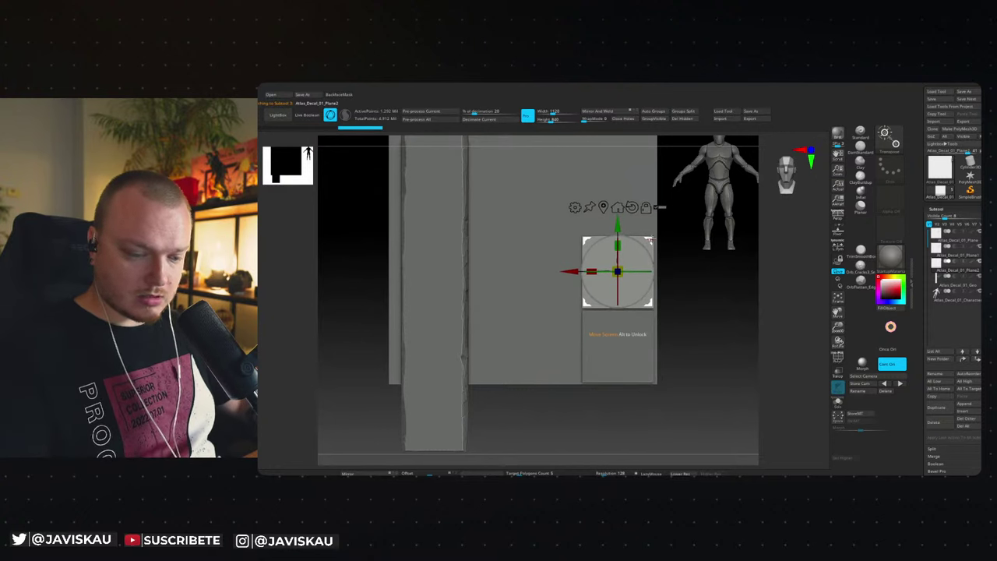
{"action": "left_click_drag", "start_coordinate": [618, 271], "coordinate": [569, 281]}
{"action": "left_click_drag", "start_coordinate": [603, 248], "coordinate": [574, 313]}
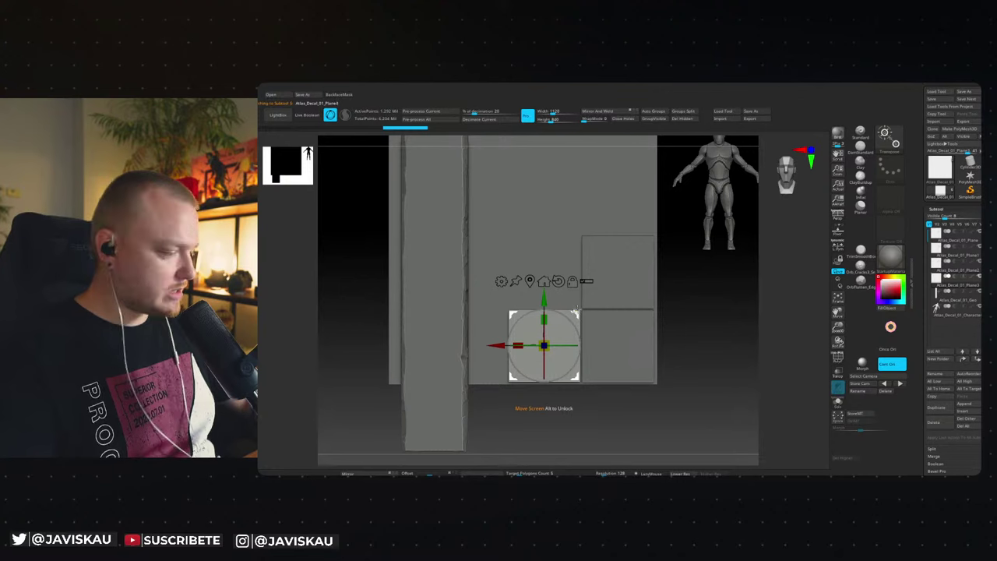
{"action": "left_click_drag", "start_coordinate": [574, 313], "coordinate": [578, 234]}
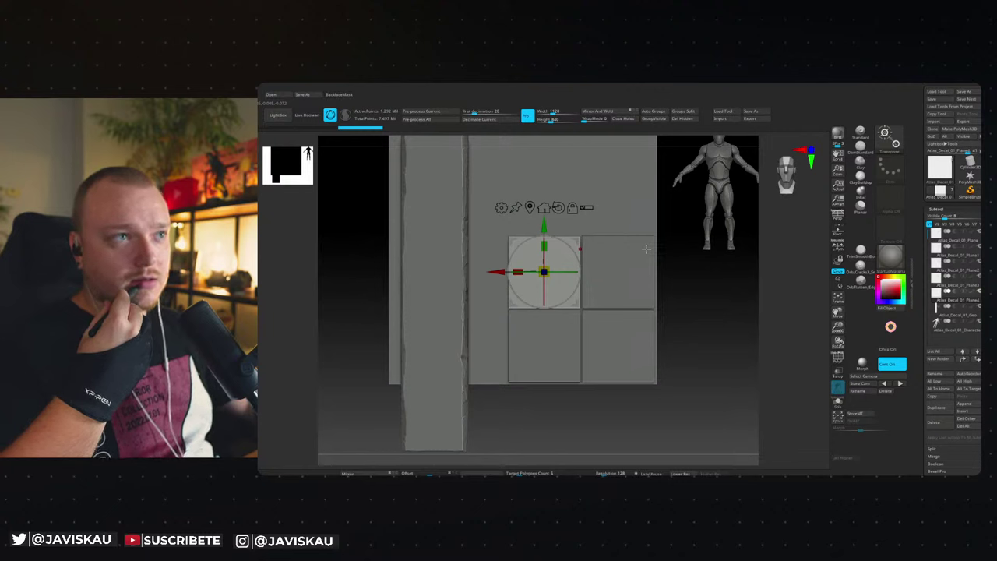
{"action": "key", "text": "q"}
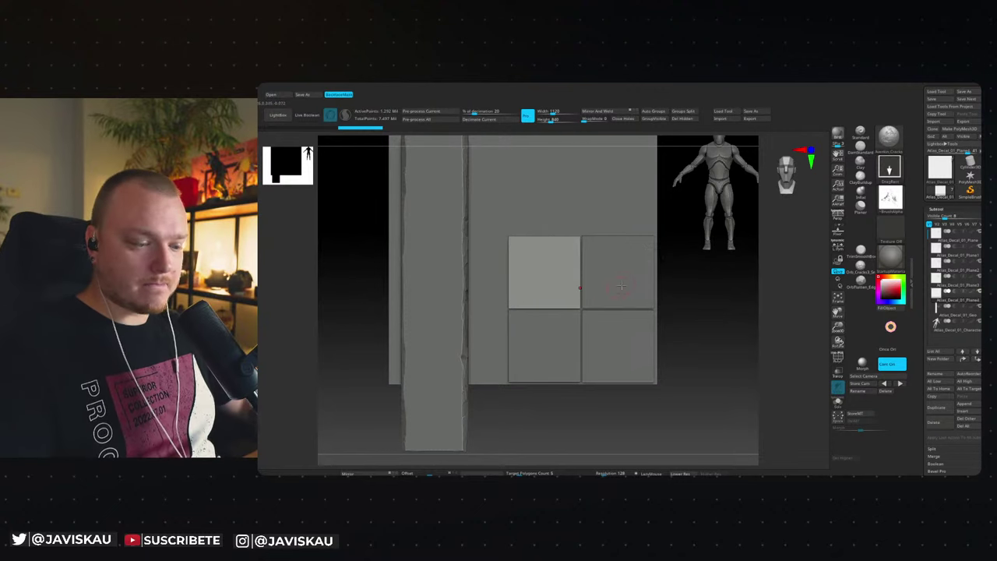
{"action": "left_click", "coordinate": [624, 337], "text": "alt"}
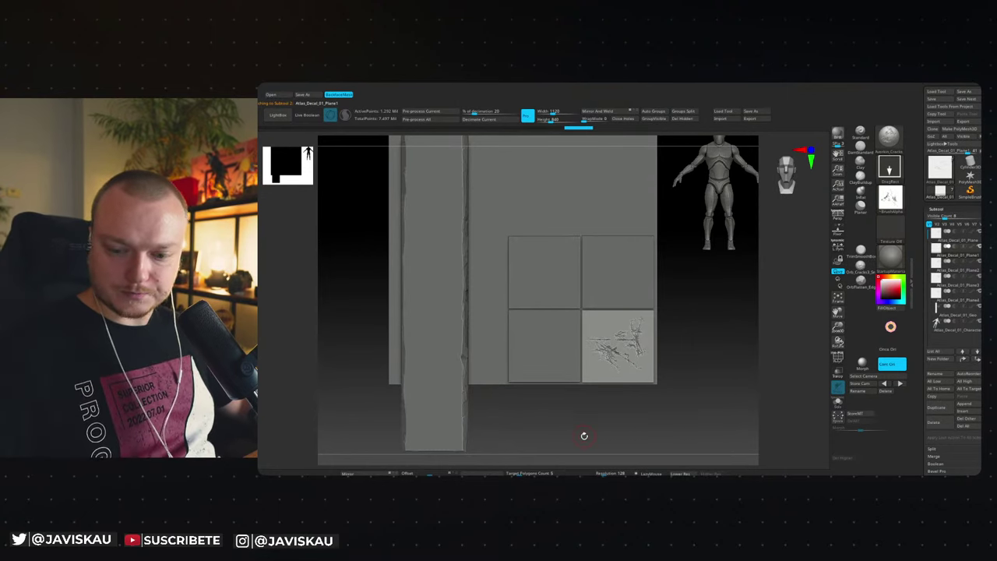
Select the top-right tile and load a crack brush from the brush picker.
{"action": "left_click", "coordinate": [617, 277], "text": "alt"}
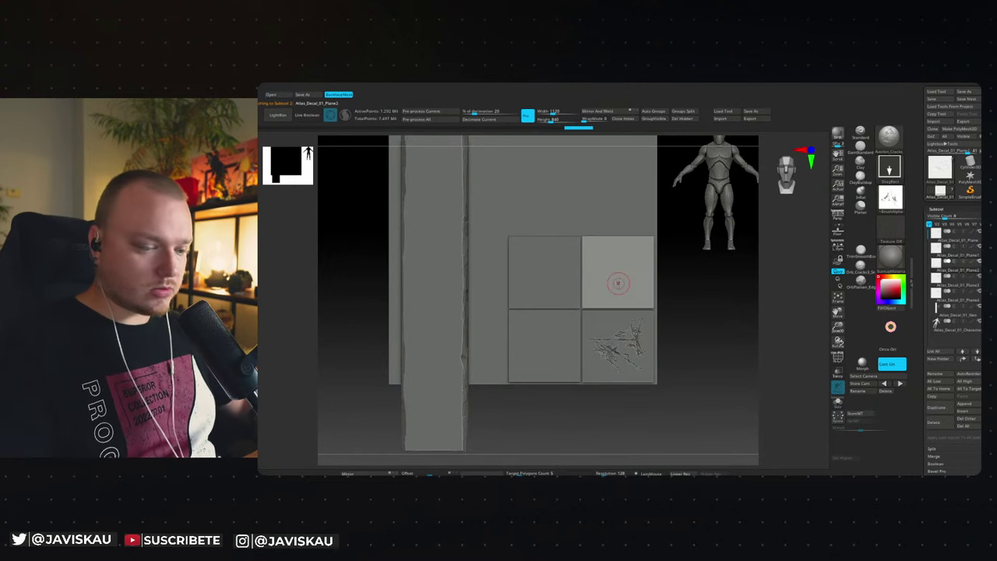
{"action": "key", "text": "space"}
{"action": "key", "text": "b"}
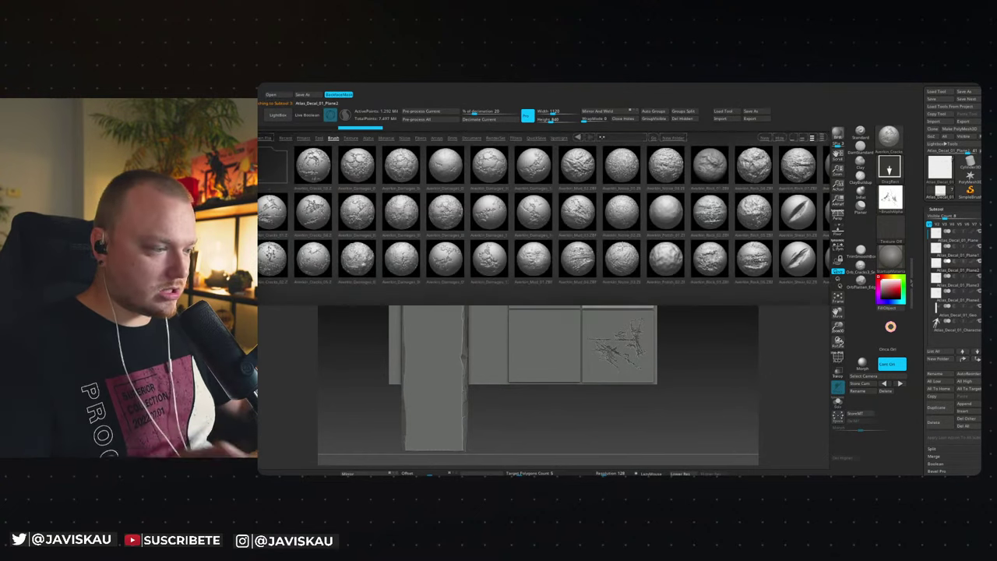
{"action": "left_click", "coordinate": [272, 175]}
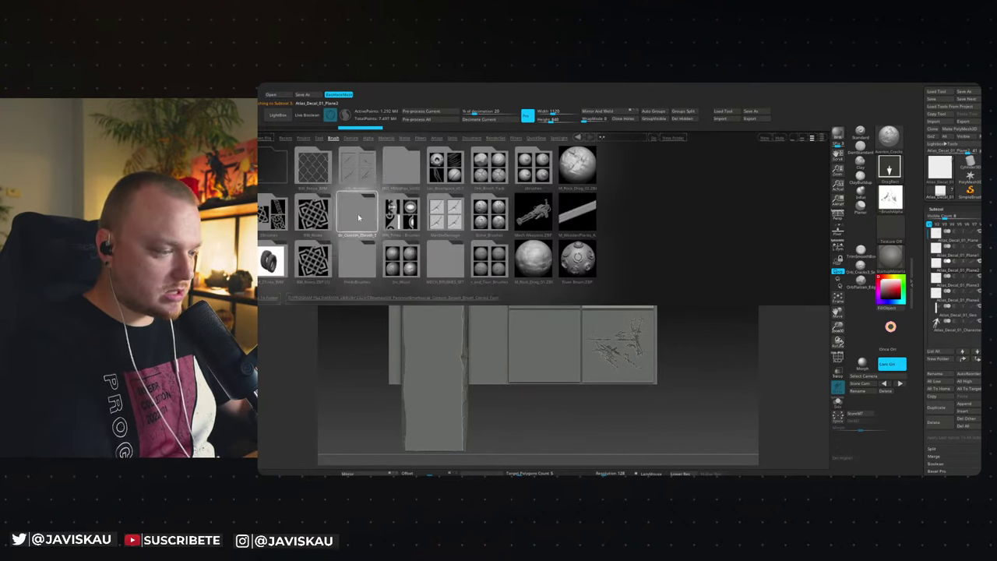
{"action": "key", "text": "comma"}
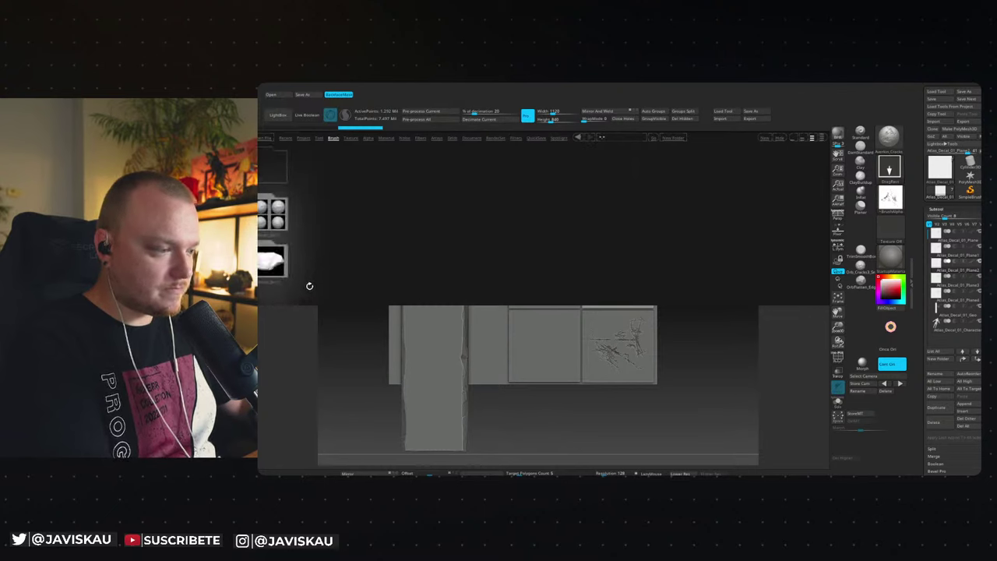
{"action": "left_click", "coordinate": [271, 225]}
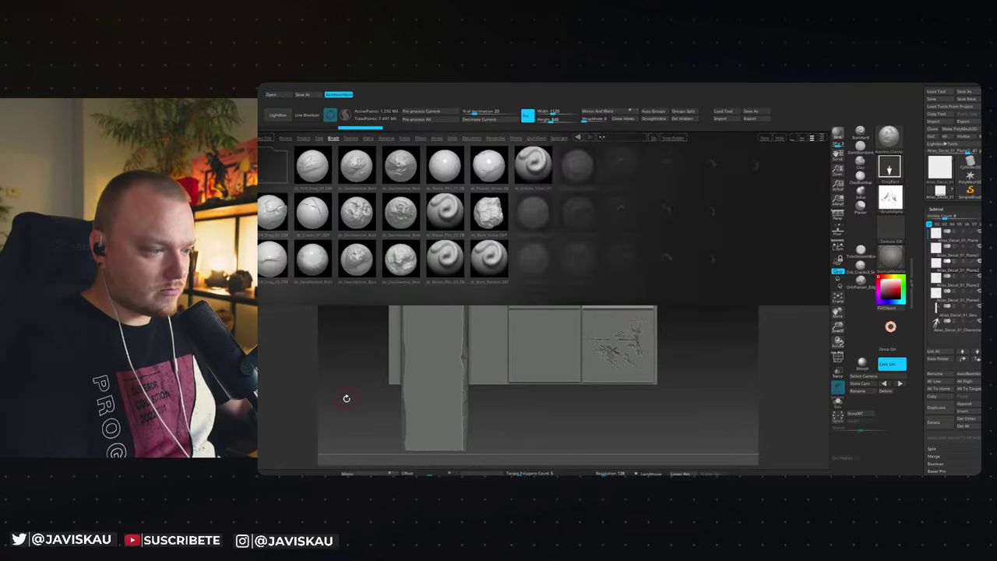
{"action": "left_click", "coordinate": [311, 210]}
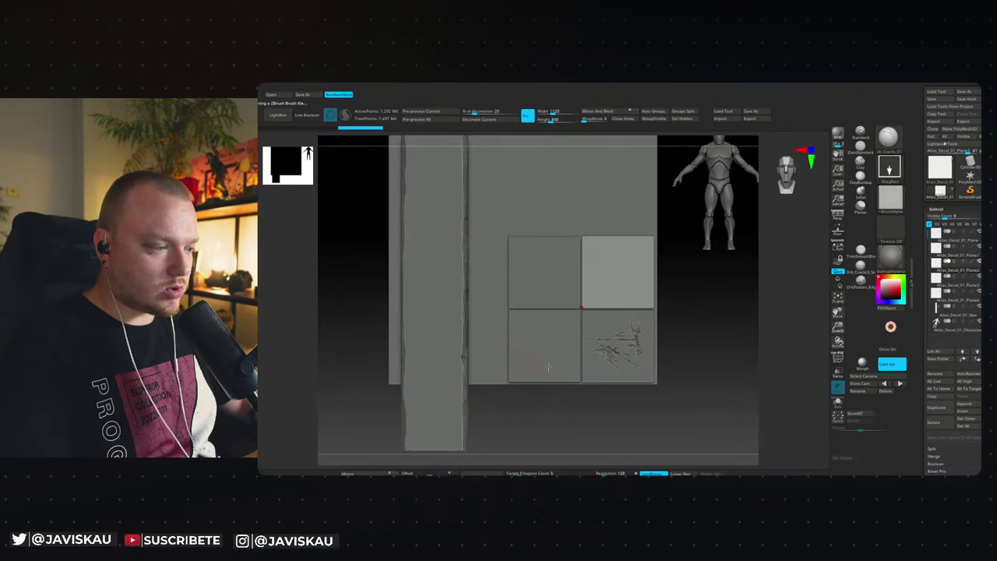
Test thin and deep crack strokes on the top-right tile, undo them, and reopen the brush library.
{"action": "left_click_drag", "start_coordinate": [612, 282], "coordinate": [634, 273]}
{"action": "key", "text": "ctrl+z"}
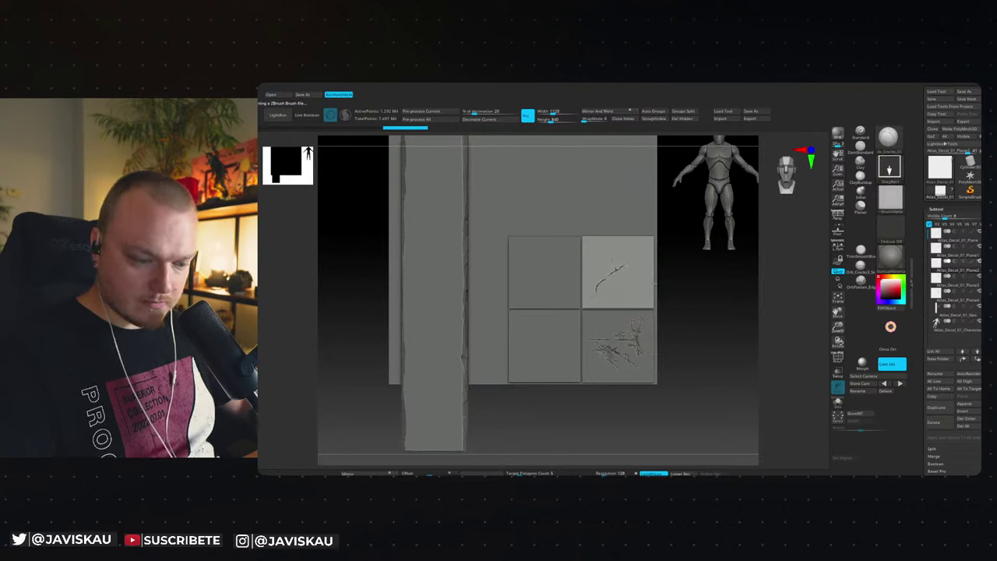
{"action": "key", "text": "ctrl+z"}
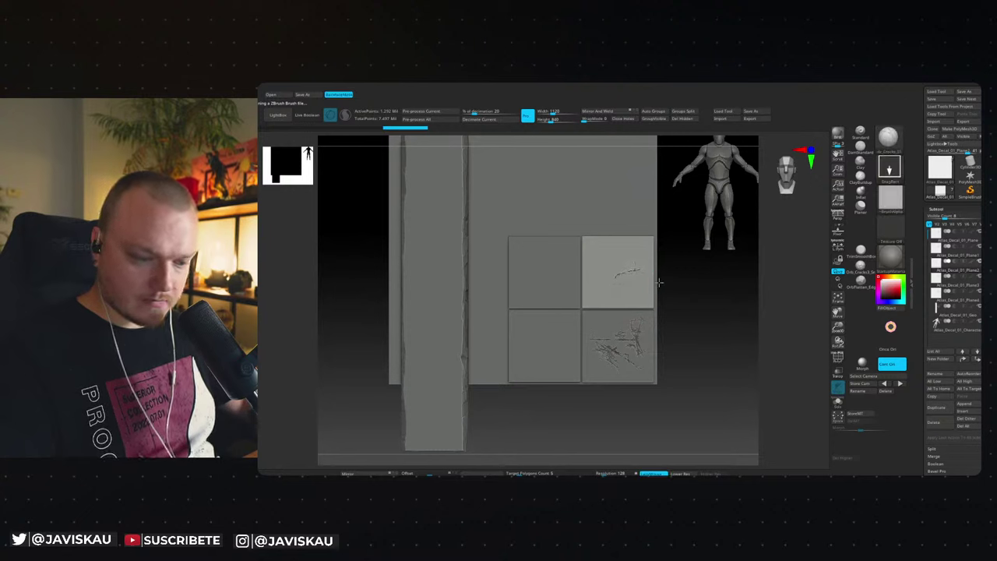
{"action": "key", "text": "ctrl+z"}
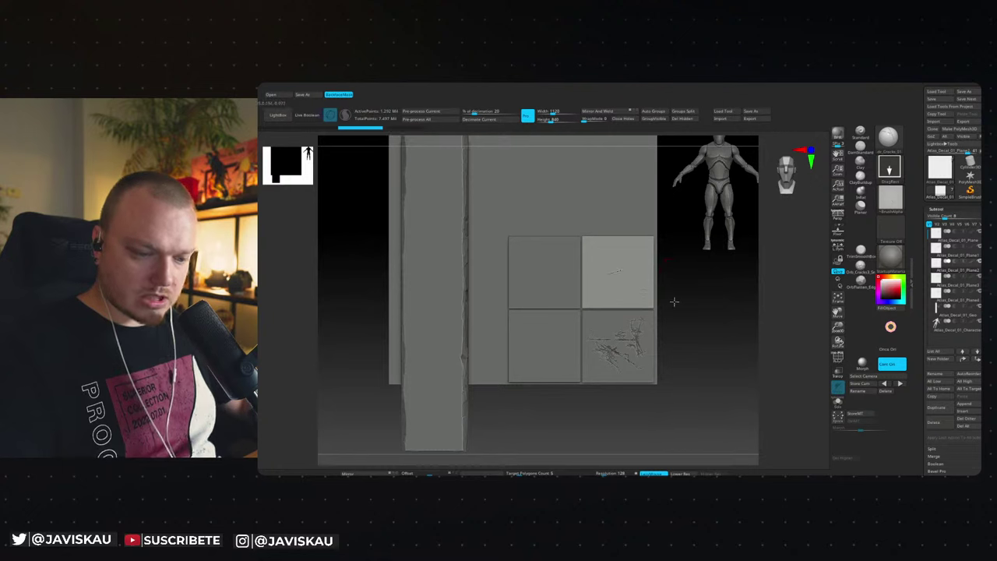
{"action": "key", "text": "ctrl+z"}
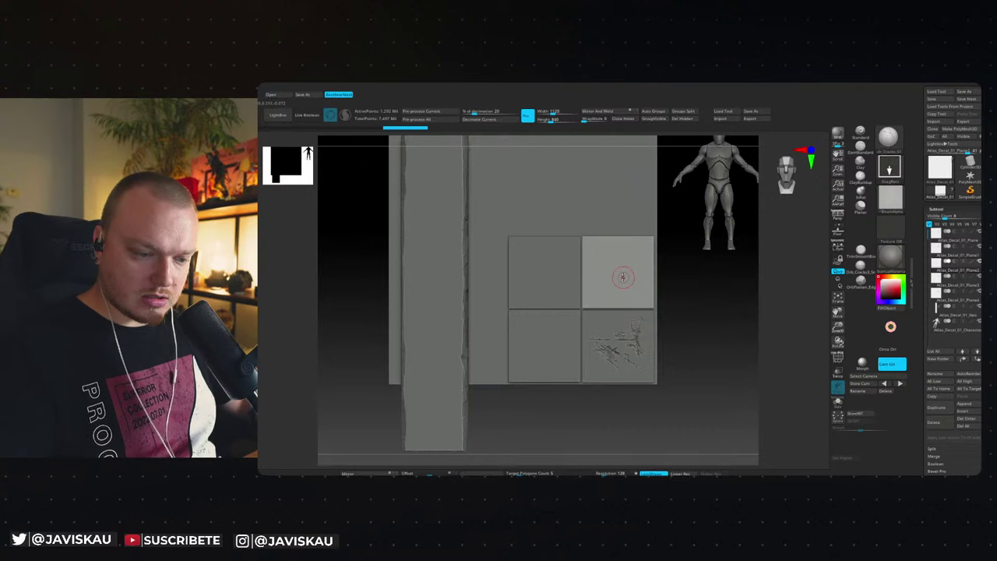
{"action": "left_click_drag", "start_coordinate": [702, 282], "coordinate": [708, 284]}
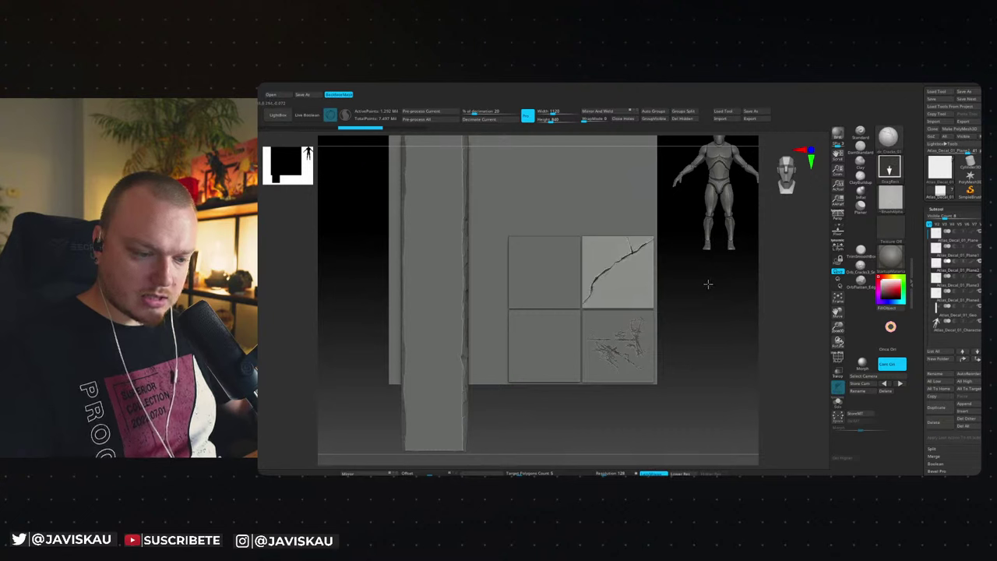
{"action": "key", "text": "ctrl+z"}
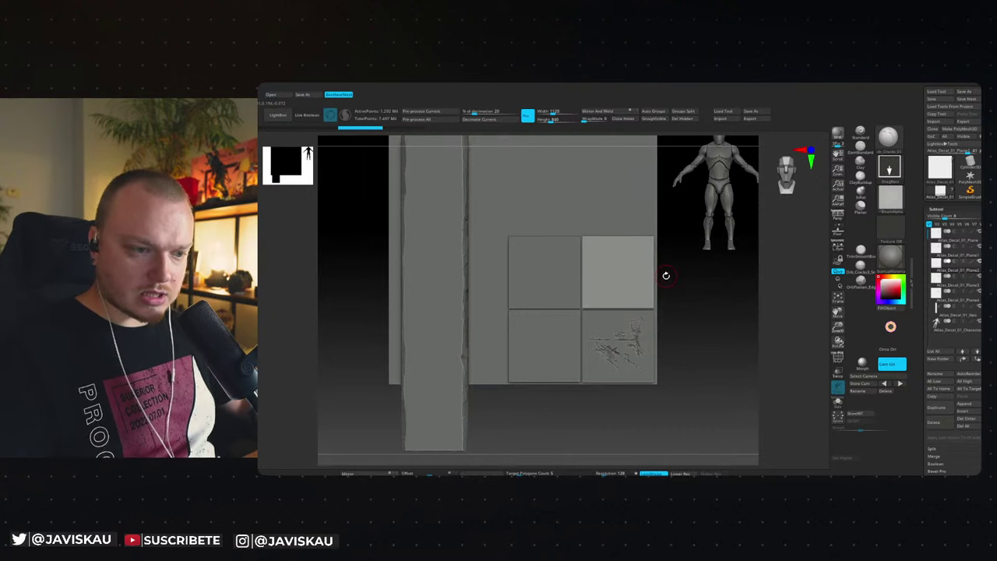
{"action": "key", "text": "comma"}
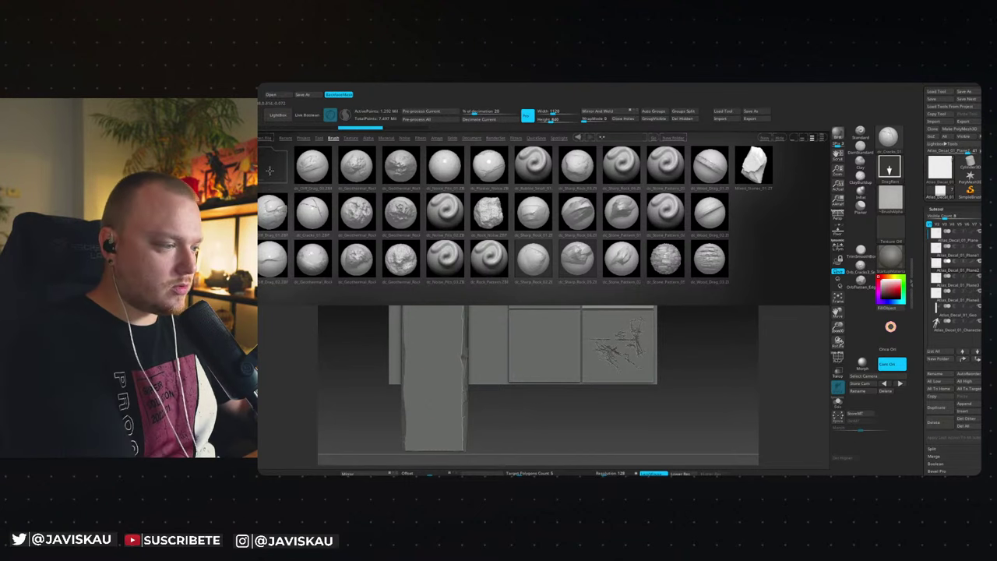
Load the wall damage brush from the Damage folder and stamp a brick-wall chunk on the top-right tile.
{"action": "key", "text": "comma"}
{"action": "key", "text": "comma"}
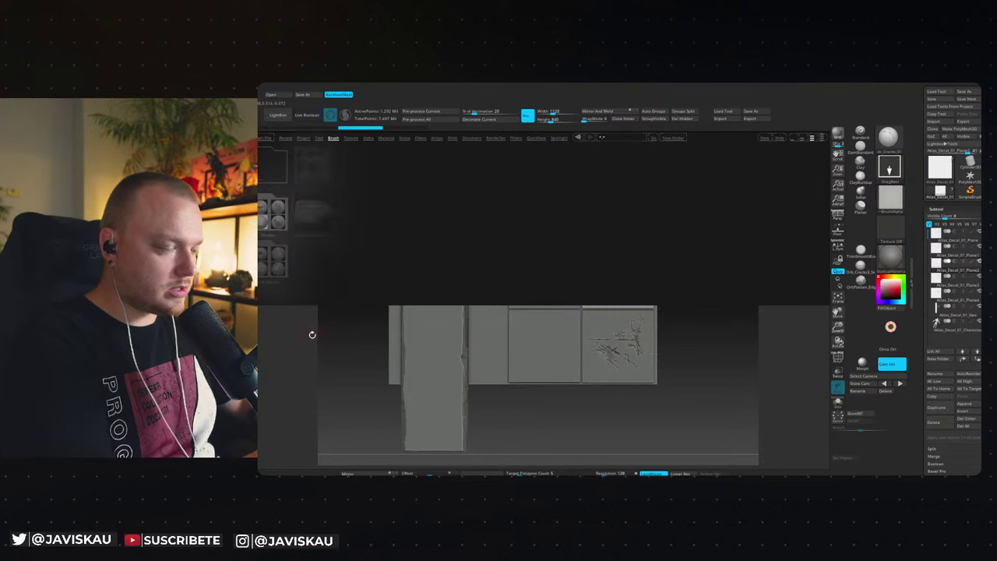
{"action": "left_click", "coordinate": [317, 174]}
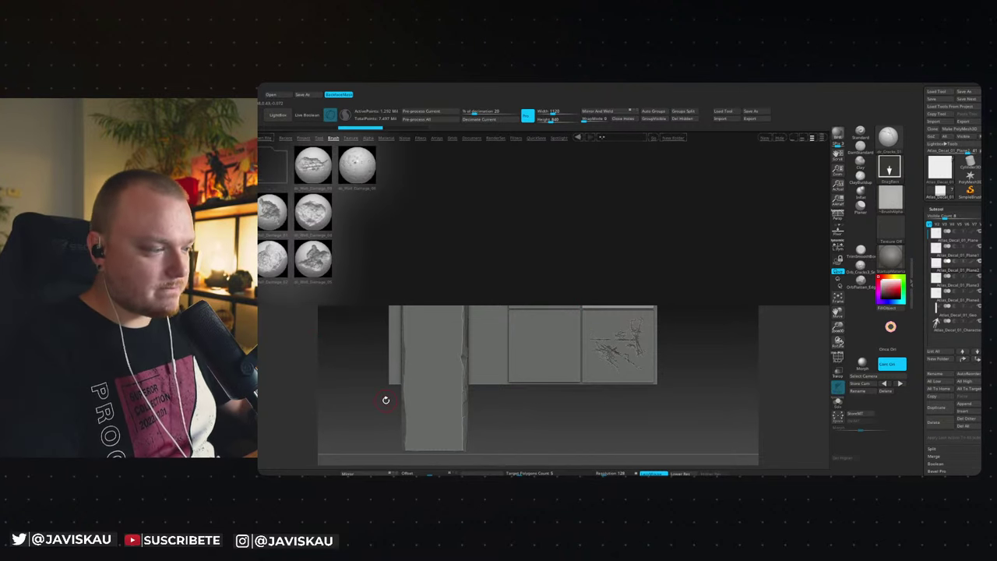
{"action": "double_click", "coordinate": [318, 172]}
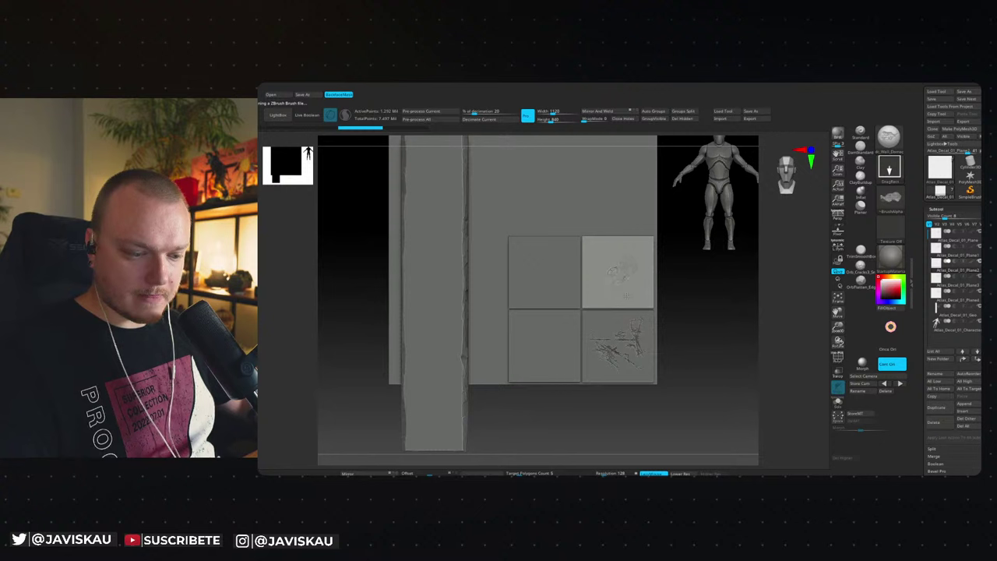
{"action": "key", "text": "space"}
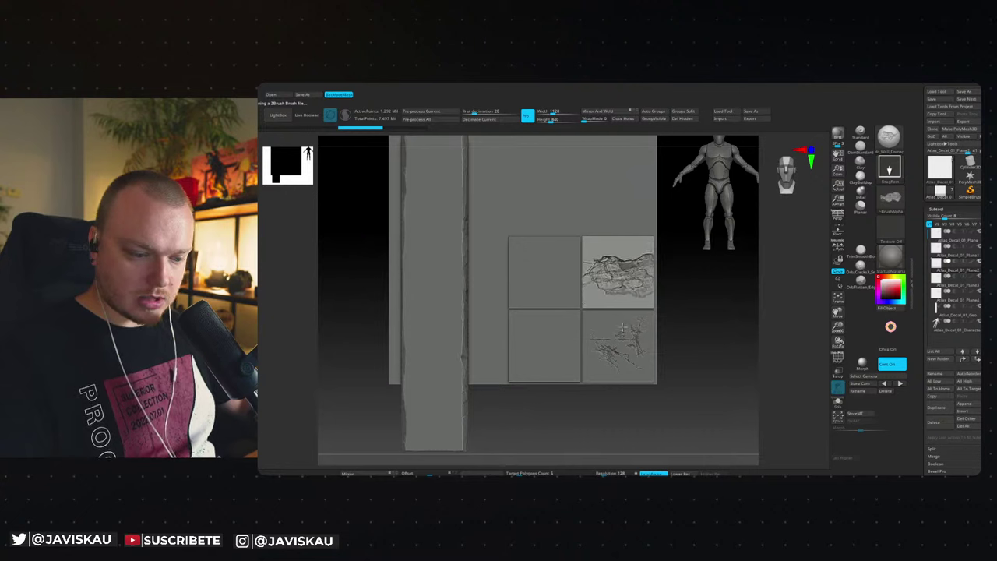
{"action": "key", "text": "ctrl+z"}
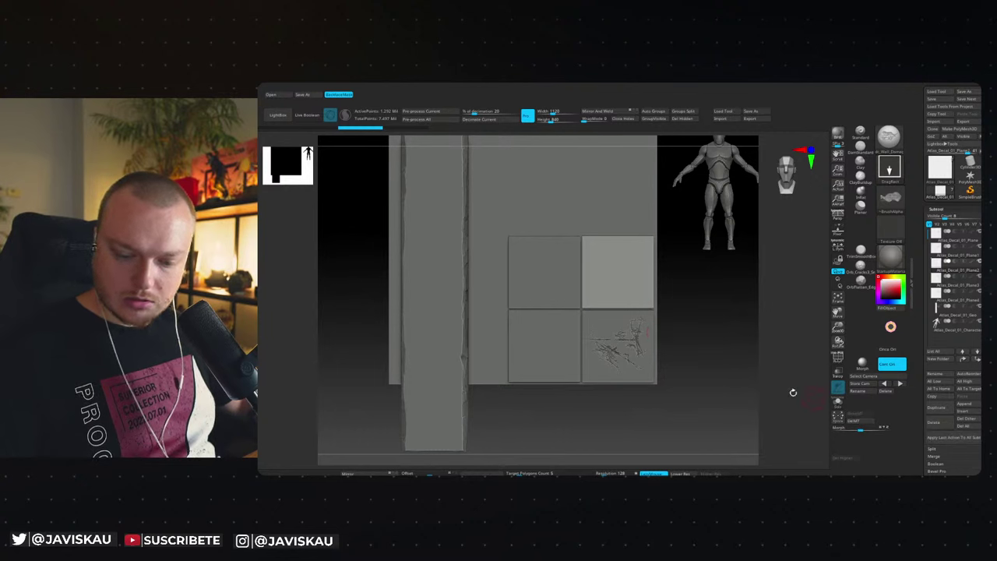
{"action": "mouse_move", "coordinate": [626, 269]}
{"action": "left_mouse_down"}
{"action": "mouse_move", "coordinate": [651, 313]}
{"action": "mouse_move", "coordinate": [614, 344]}
{"action": "mouse_move", "coordinate": [676, 287]}
{"action": "mouse_move", "coordinate": [668, 238]}
{"action": "mouse_move", "coordinate": [624, 204]}
{"action": "mouse_move", "coordinate": [626, 195]}
{"action": "left_mouse_up"}
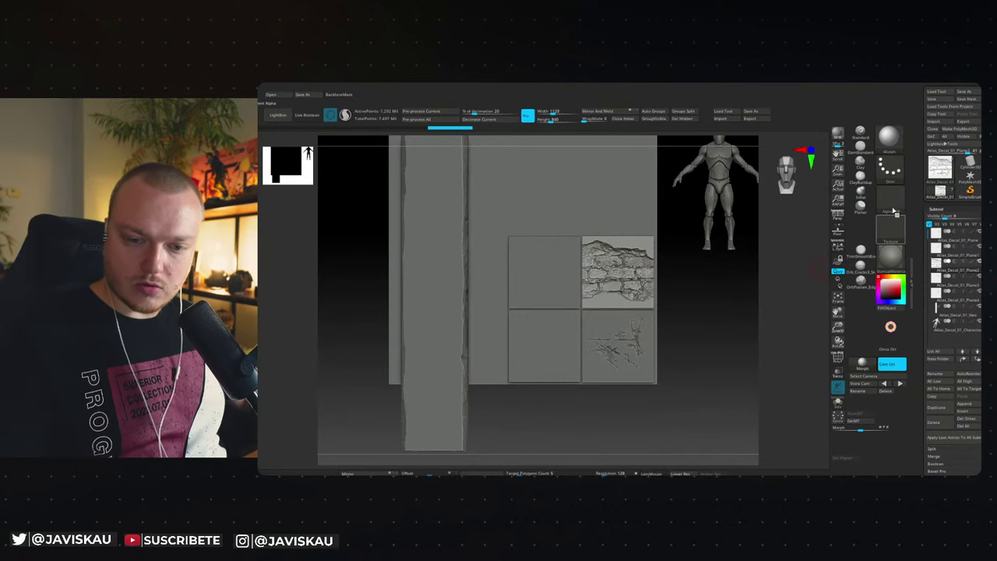
Set a Dots stroke with a square alpha and switch to the Orb_Cracks3_SmoothEdge brush.
{"action": "left_click", "coordinate": [889, 198]}
{"action": "left_click", "coordinate": [640, 247]}
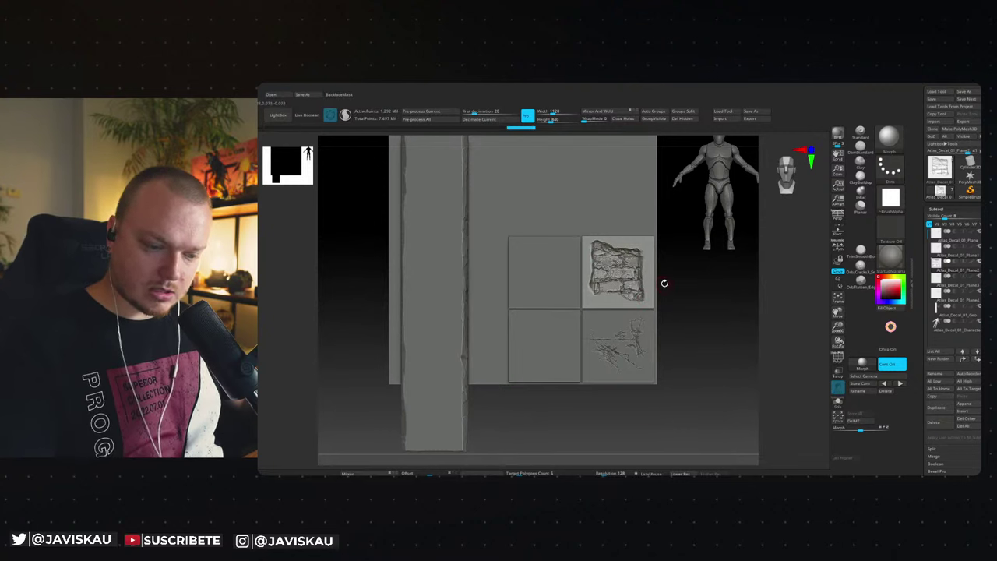
{"action": "left_click", "coordinate": [874, 269]}
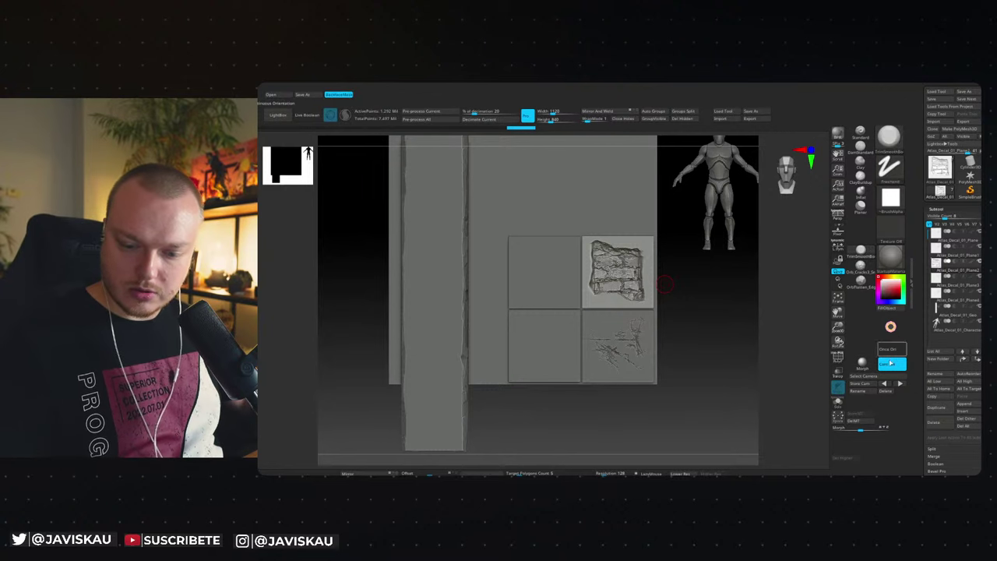
{"action": "scroll", "coordinate": [710, 340], "scroll_direction": "up", "scroll_amount": 3}
{"action": "scroll", "coordinate": [717, 383], "scroll_direction": "up", "scroll_amount": 2}
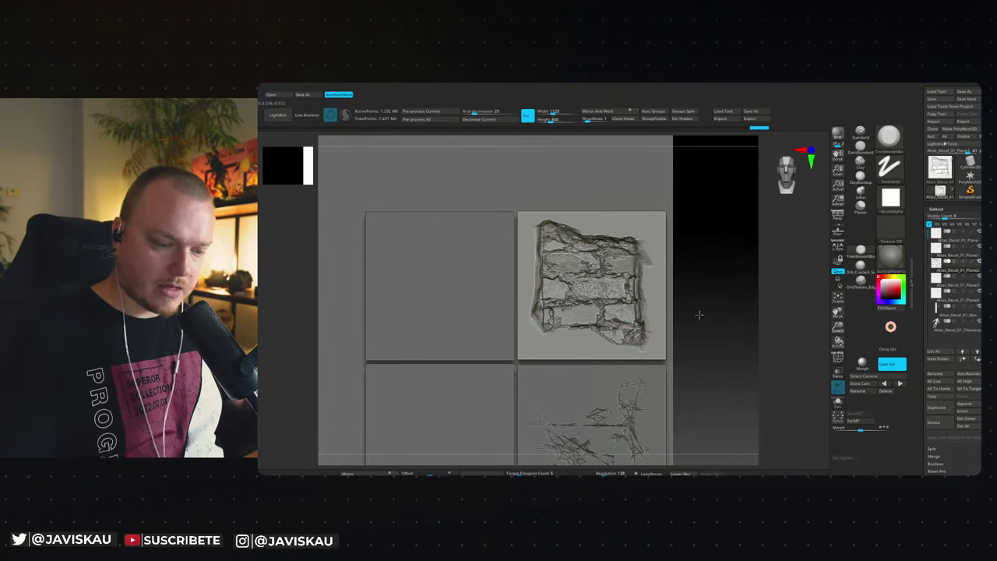
{"action": "scroll", "coordinate": [699, 314], "scroll_direction": "down", "scroll_amount": 2}
{"action": "scroll", "coordinate": [696, 317], "scroll_direction": "down", "scroll_amount": 2}
{"action": "scroll", "coordinate": [694, 320], "scroll_direction": "down", "scroll_amount": 1}
{"action": "scroll", "coordinate": [690, 323], "scroll_direction": "down", "scroll_amount": 1}
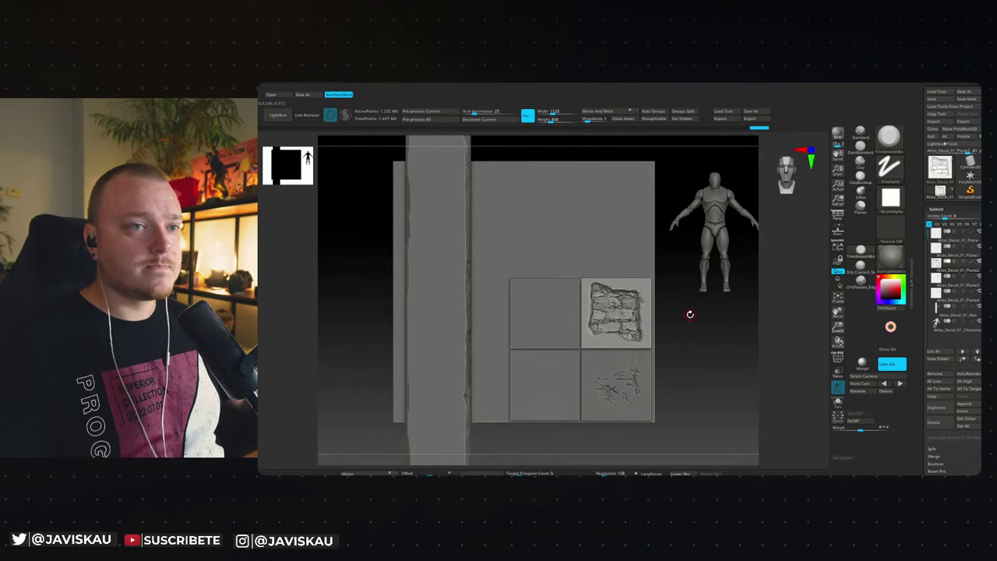
Select the top-left decal plane and load the Cracks brush from the LightBox crack and rock folder.
{"action": "left_click", "coordinate": [565, 338], "text": "alt"}
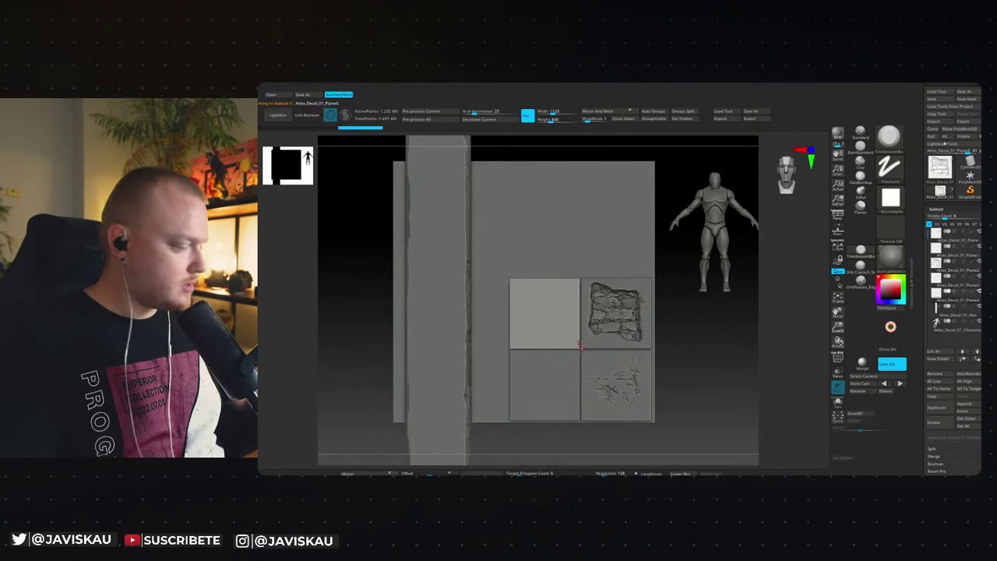
{"action": "key", "text": "comma"}
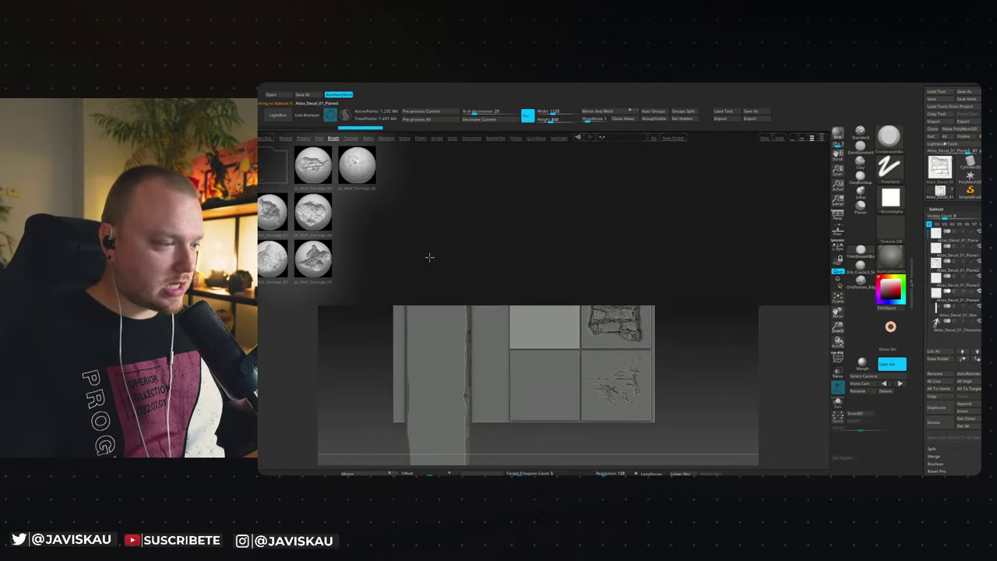
{"action": "scroll", "coordinate": [312, 218], "scroll_direction": "right", "scroll_amount": 5}
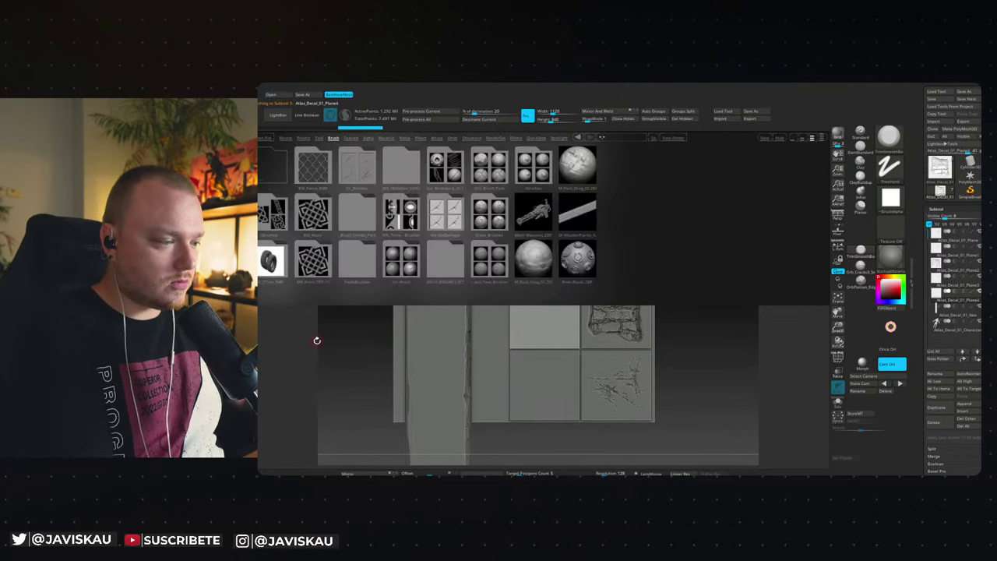
{"action": "double_click", "coordinate": [356, 166]}
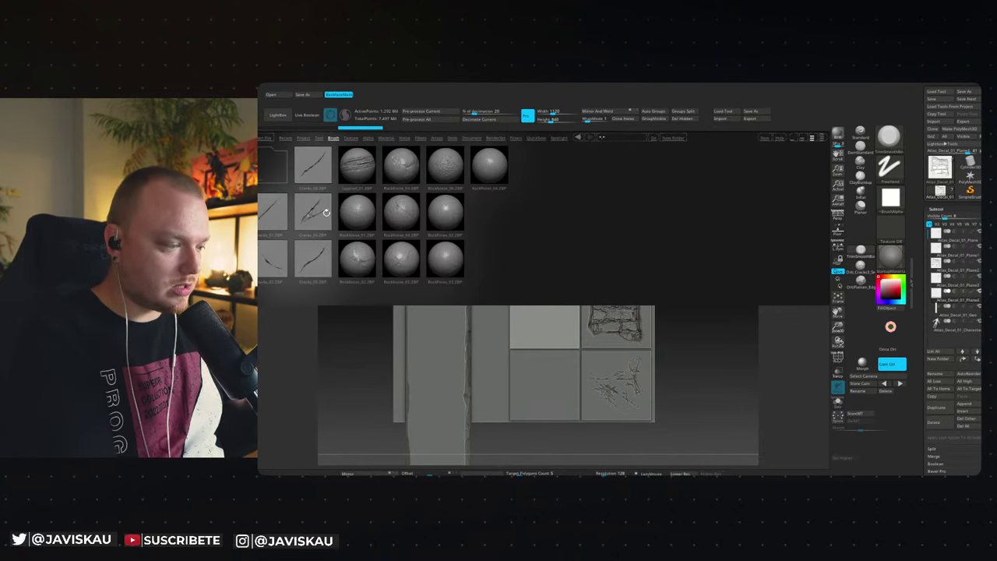
{"action": "double_click", "coordinate": [312, 212]}
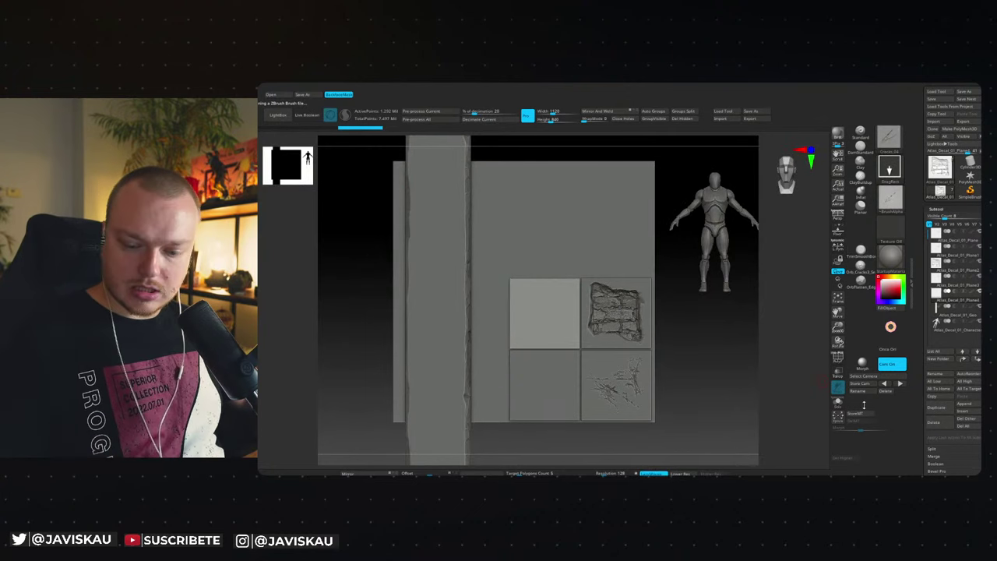
Test crack strokes on the top-left tile, then undo them all to leave it blank.
{"action": "left_click_drag", "start_coordinate": [615, 378], "coordinate": [617, 383]}
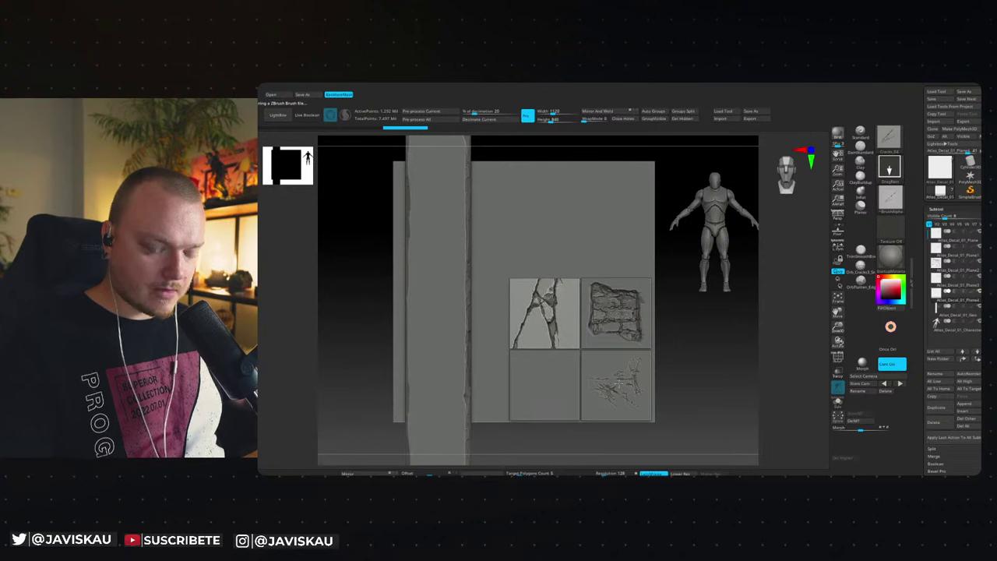
{"action": "key", "text": "ctrl+z"}
{"action": "left_click_drag", "start_coordinate": [492, 374], "coordinate": [494, 378]}
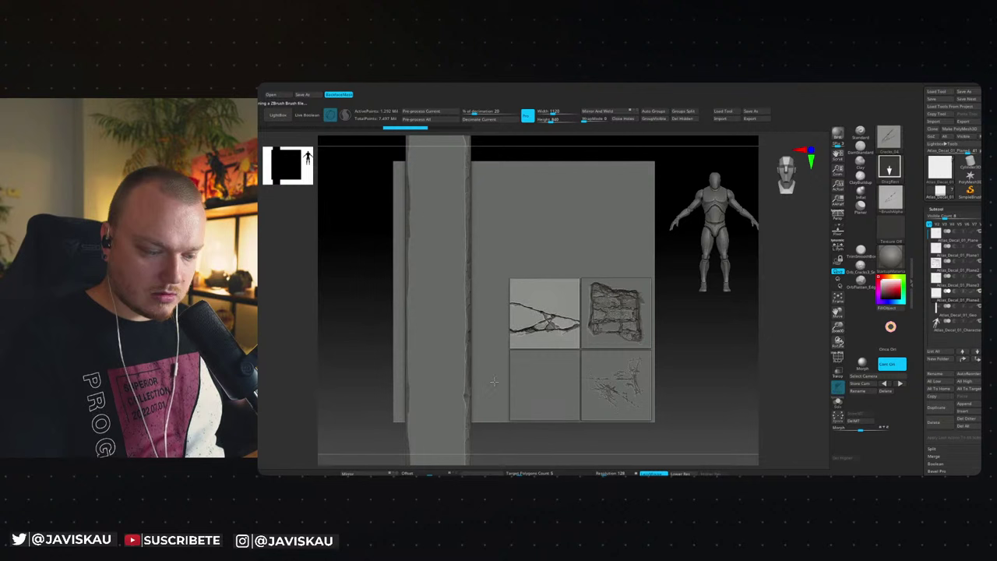
{"action": "left_click_drag", "start_coordinate": [502, 372], "coordinate": [510, 364]}
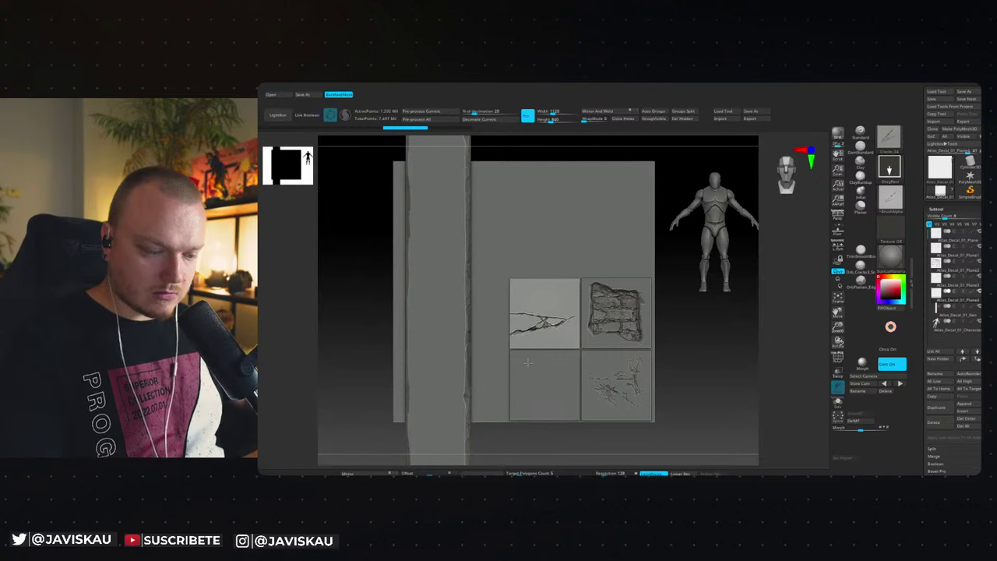
{"action": "key", "text": "ctrl+z"}
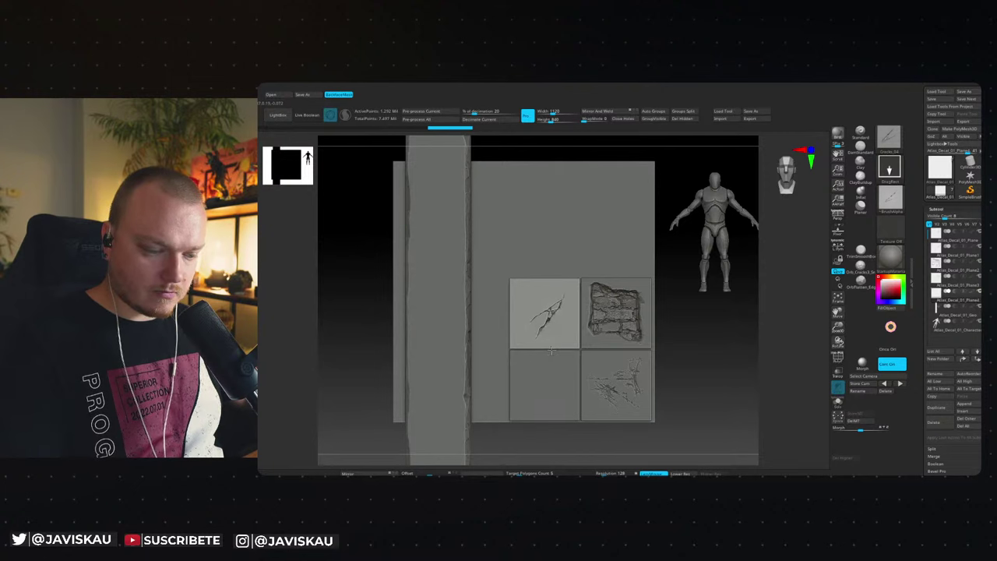
{"action": "key", "text": "ctrl+z"}
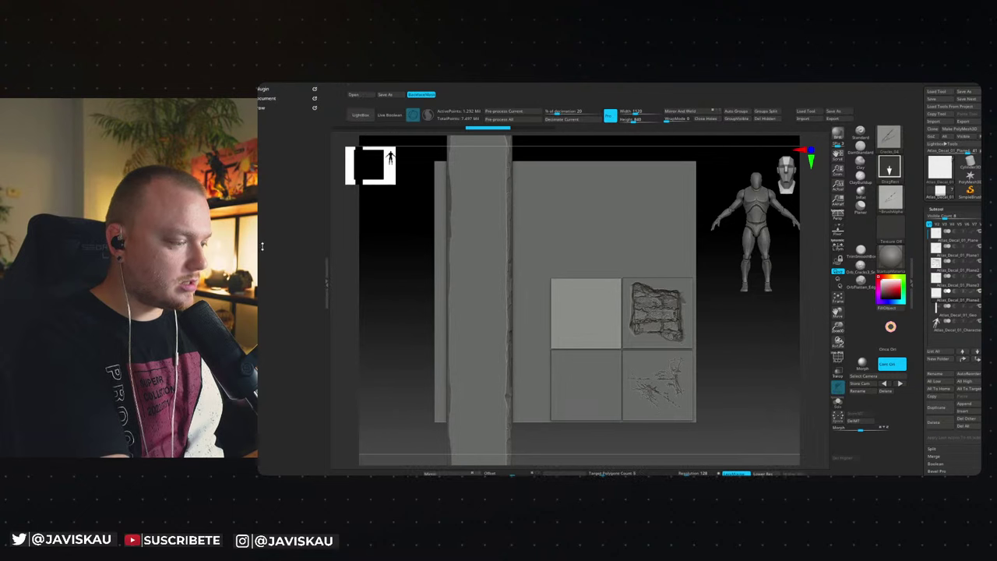
{"action": "left_click", "coordinate": [343, 88]}
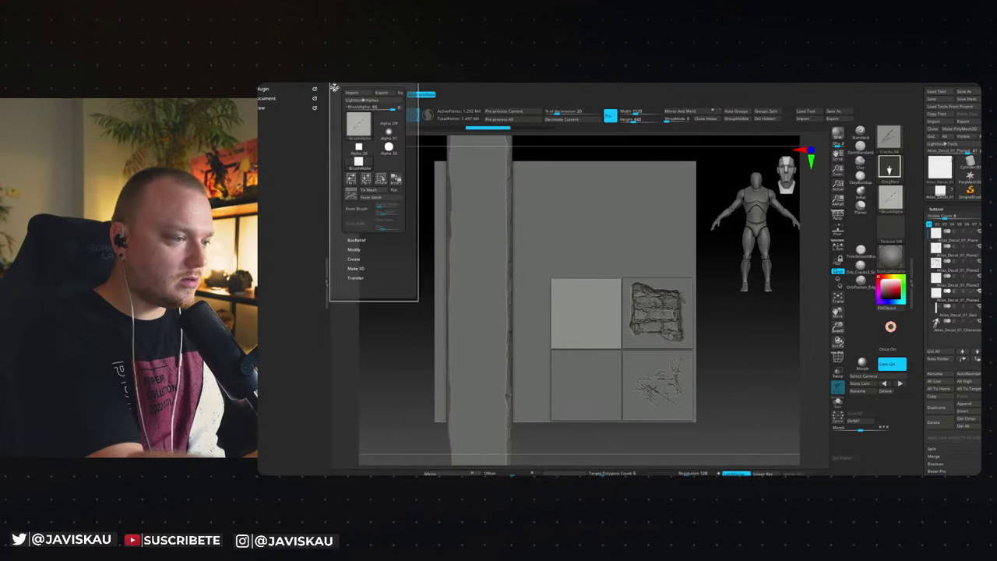
{"action": "left_click", "coordinate": [336, 88]}
{"action": "left_click", "coordinate": [264, 286]}
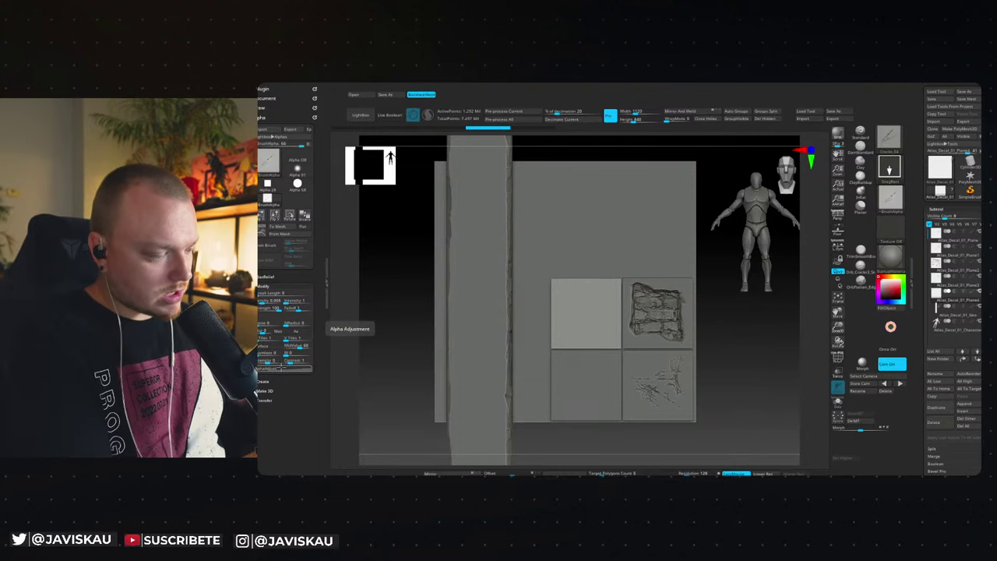
{"action": "key", "text": "space"}
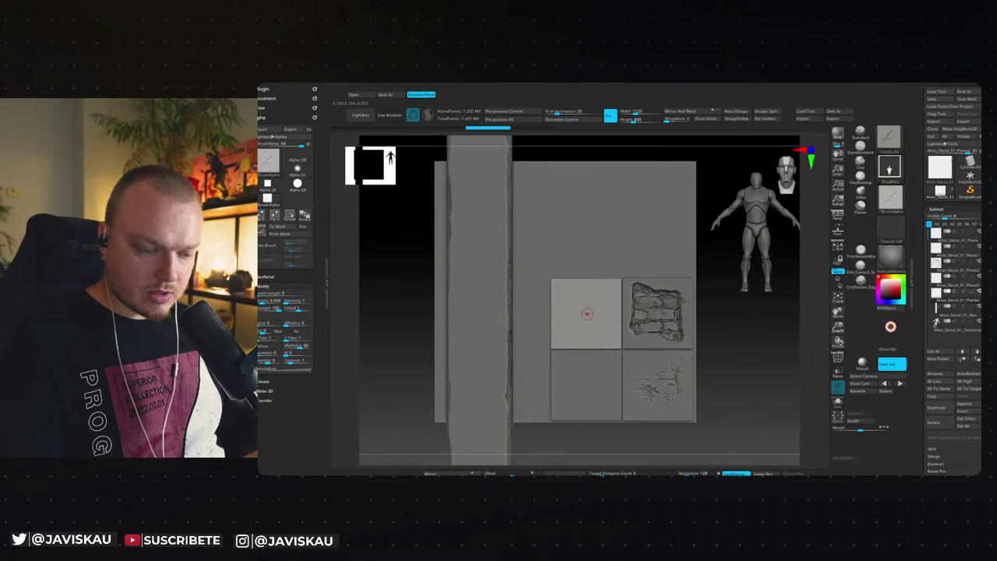
{"action": "key", "text": "ctrl+z"}
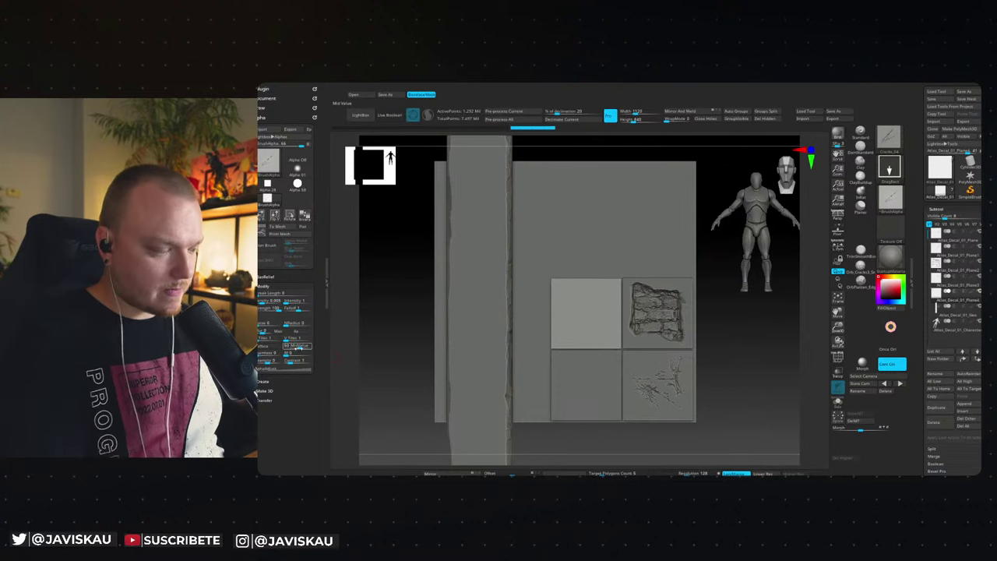
{"action": "left_click_drag", "start_coordinate": [584, 315], "coordinate": [566, 344]}
{"action": "key", "text": "ctrl+z"}
{"action": "key", "text": "space"}
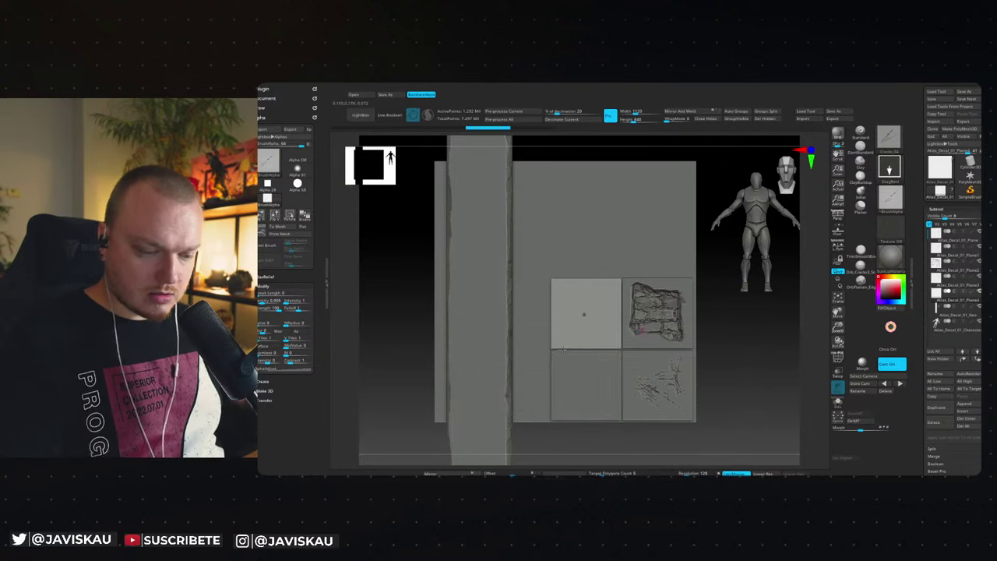
{"action": "key", "text": "space"}
{"action": "left_click_drag", "start_coordinate": [629, 328], "coordinate": [607, 329]}
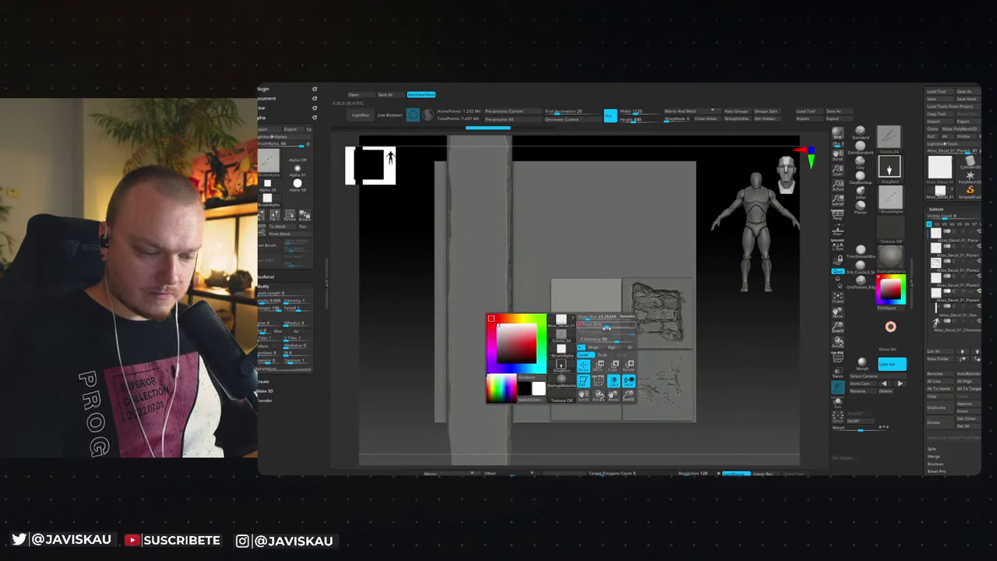
{"action": "left_click_drag", "start_coordinate": [551, 345], "coordinate": [428, 347]}
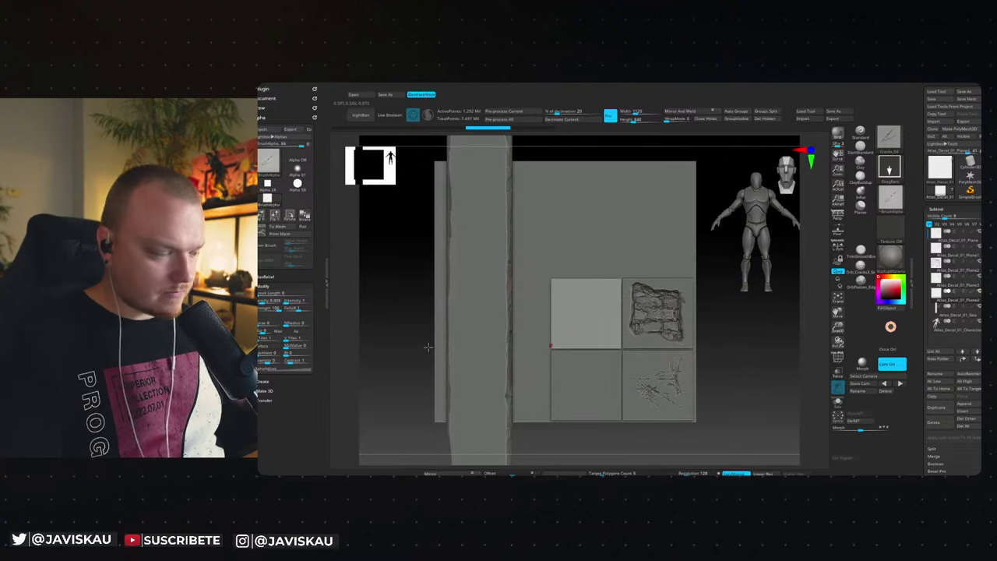
{"action": "left_click_drag", "start_coordinate": [574, 316], "coordinate": [563, 345]}
{"action": "key", "text": "ctrl+z"}
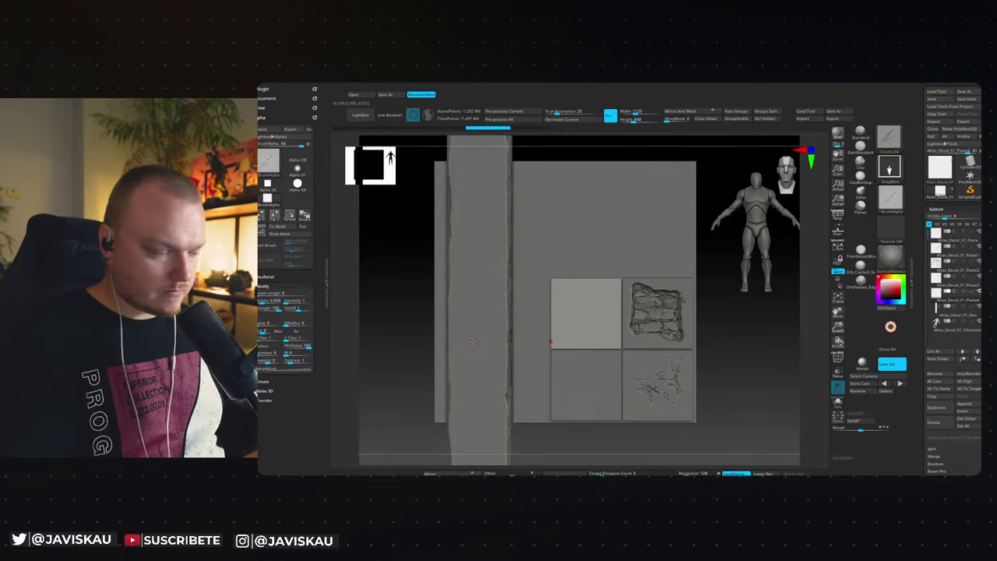
{"action": "key", "text": "space"}
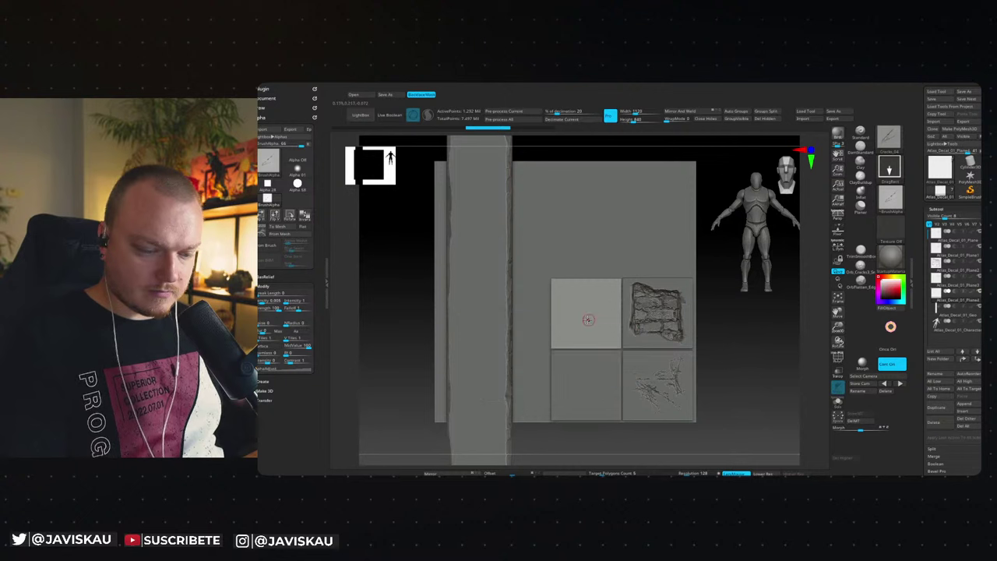
{"action": "left_click_drag", "start_coordinate": [544, 376], "coordinate": [585, 396]}
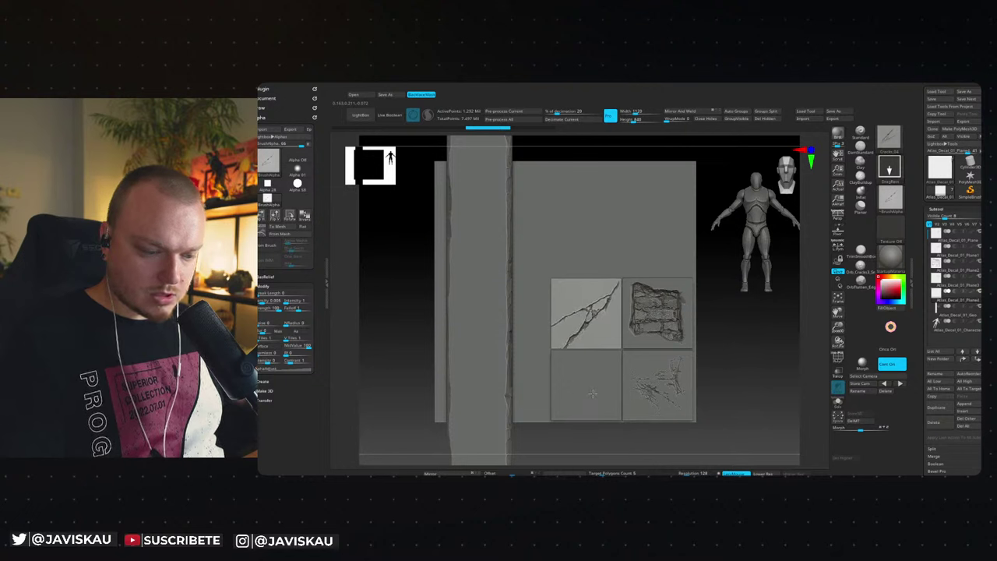
{"action": "left_click_drag", "start_coordinate": [593, 394], "coordinate": [555, 344]}
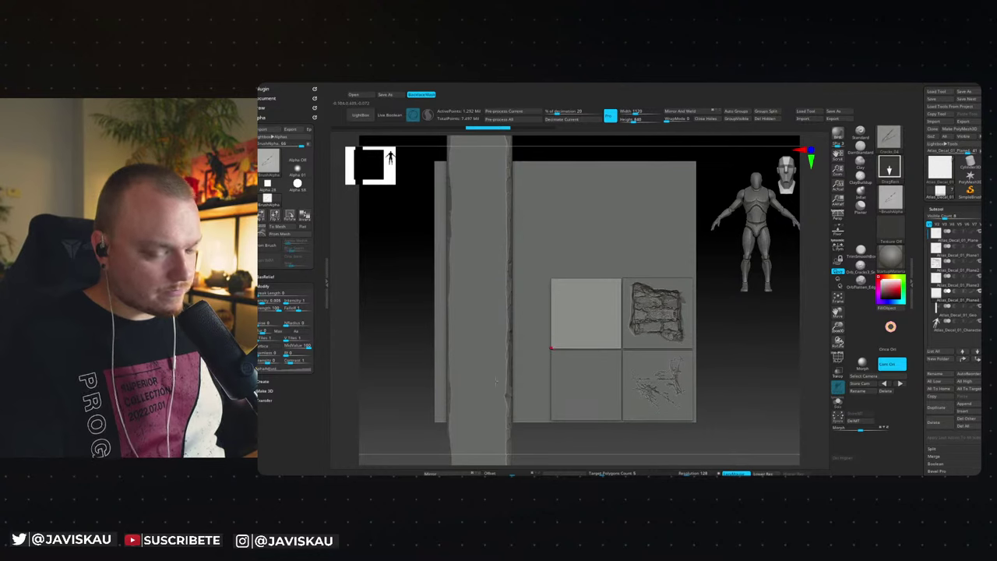
Load a different brush from the LightBox crack brush folder, then select the bottom-left tile.
{"action": "key", "text": "comma"}
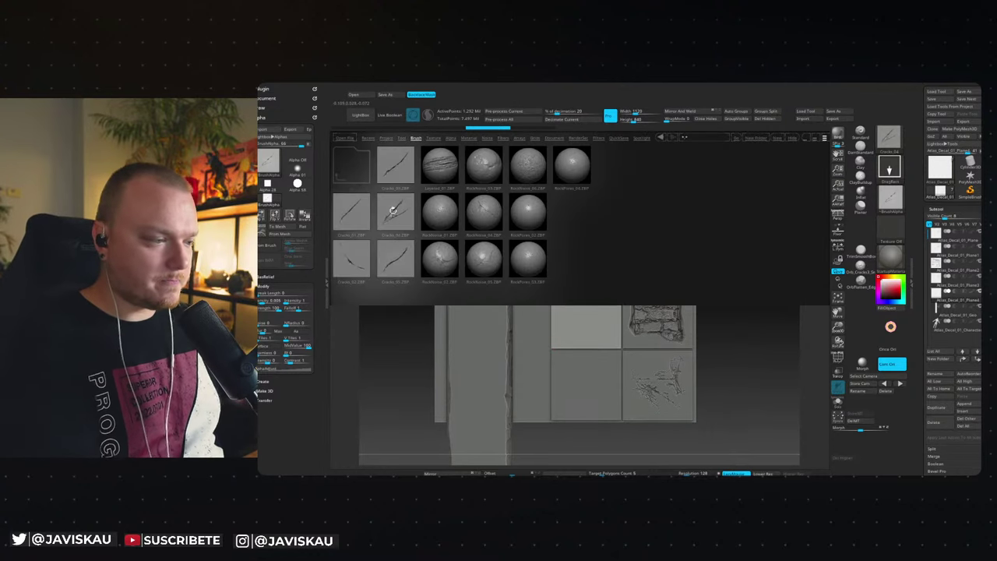
{"action": "left_click", "coordinate": [416, 138]}
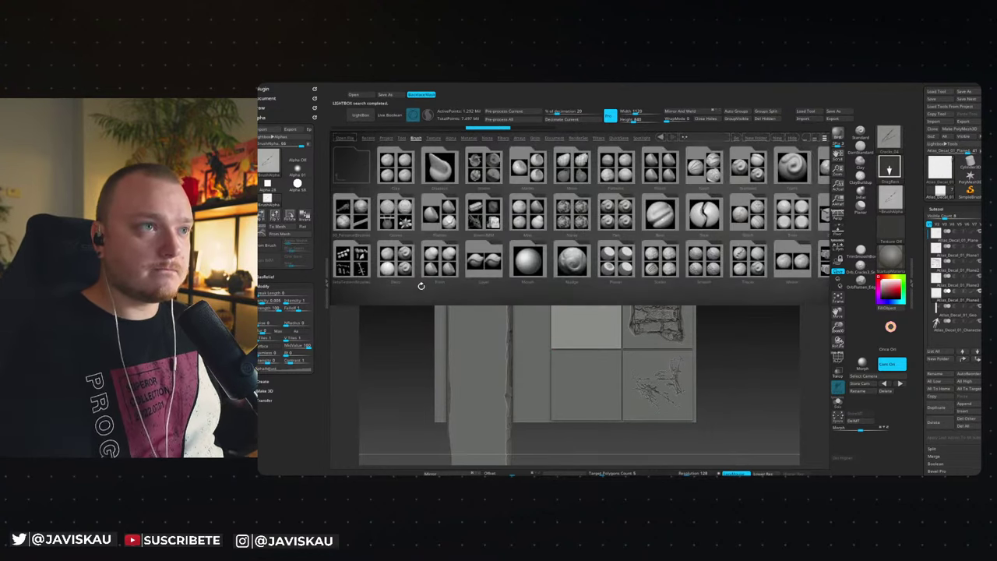
{"action": "key", "text": "comma"}
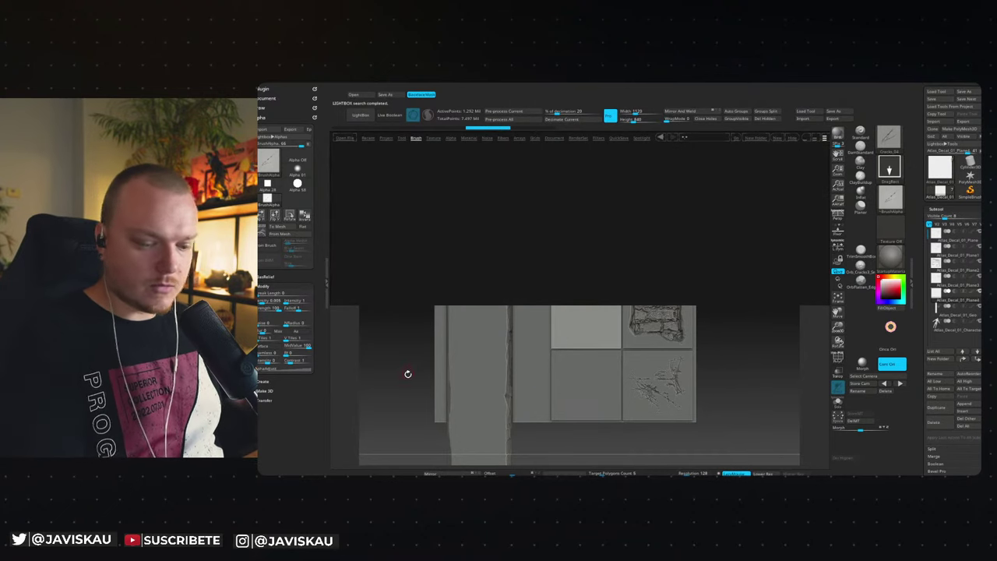
{"action": "key", "text": "comma"}
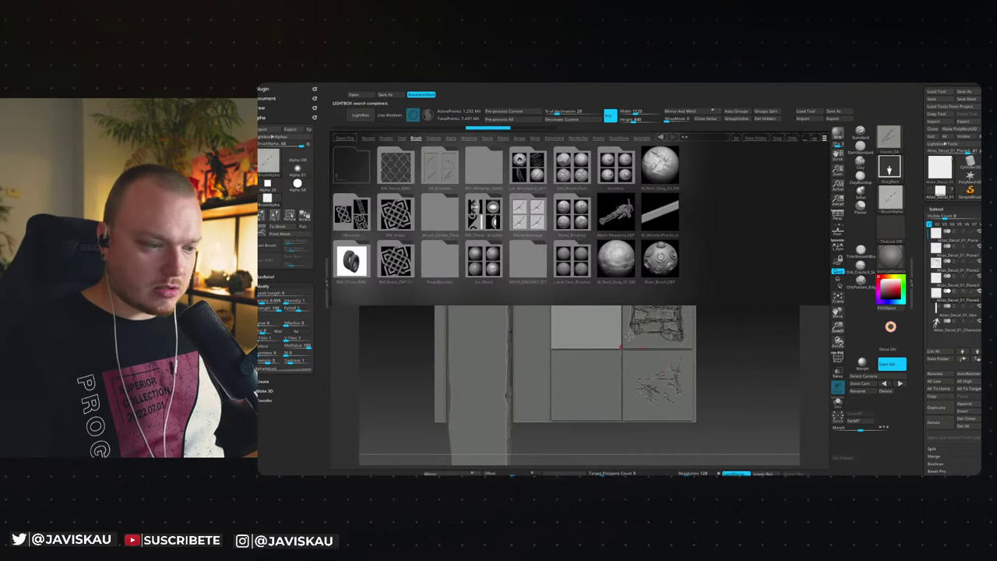
{"action": "double_click", "coordinate": [528, 214]}
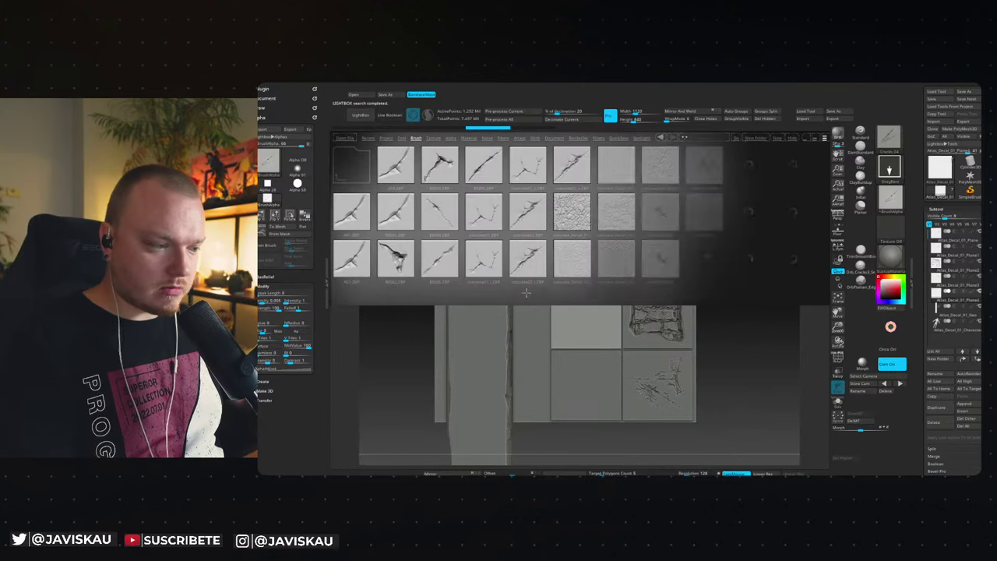
{"action": "scroll", "coordinate": [556, 266], "scroll_direction": "down", "scroll_amount": 3}
{"action": "scroll", "coordinate": [555, 266], "scroll_direction": "down", "scroll_amount": 3}
{"action": "scroll", "coordinate": [550, 277], "scroll_direction": "down", "scroll_amount": 3}
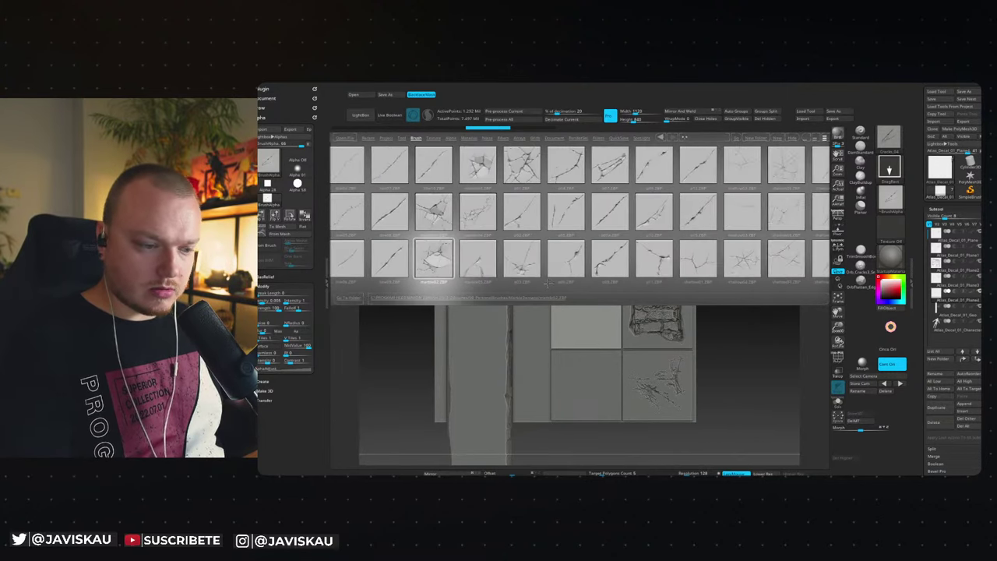
{"action": "double_click", "coordinate": [434, 257]}
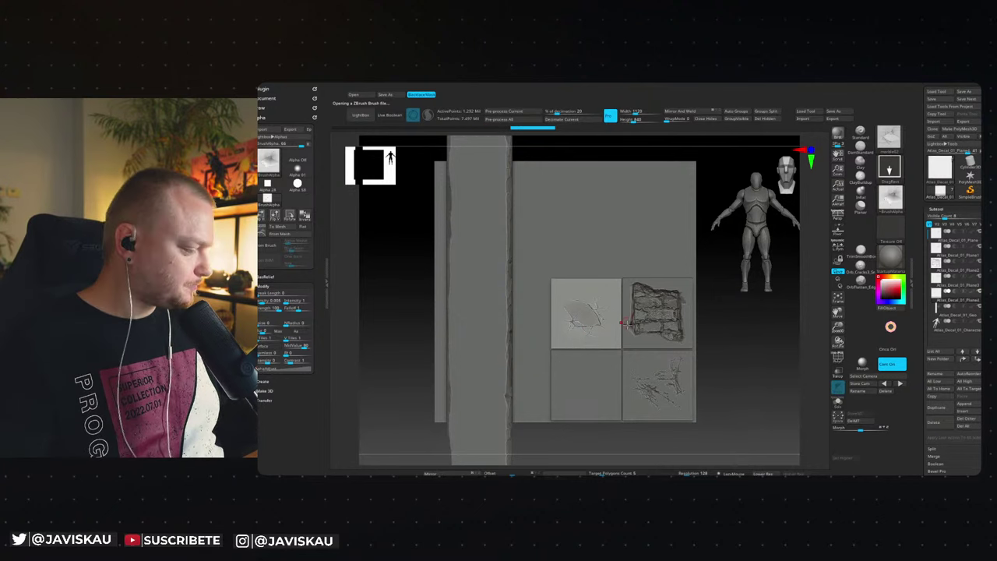
{"action": "left_click", "coordinate": [602, 380], "text": "alt"}
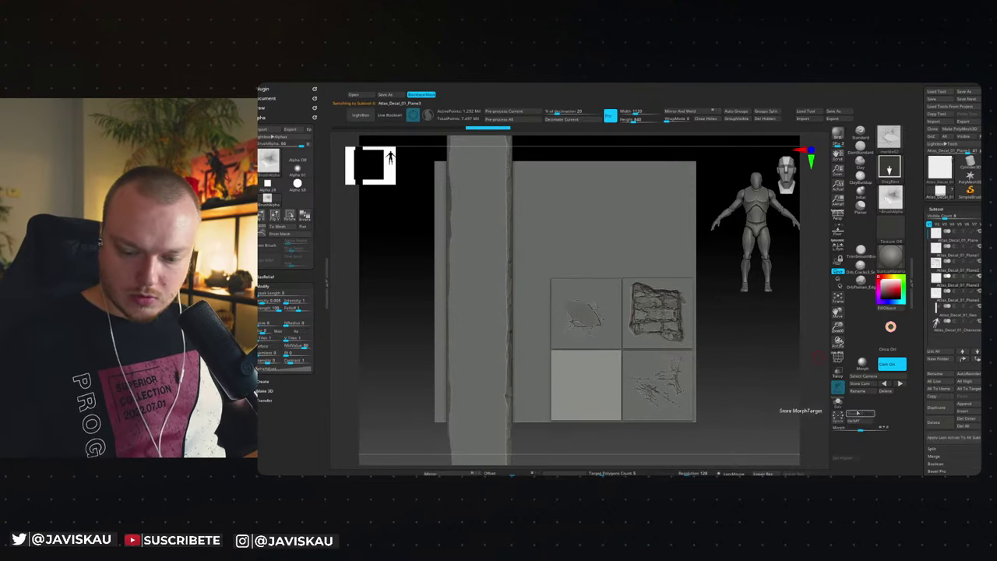
Try another crack brush from the library, then load a brush from the wood-damage folder instead.
{"action": "key", "text": "comma"}
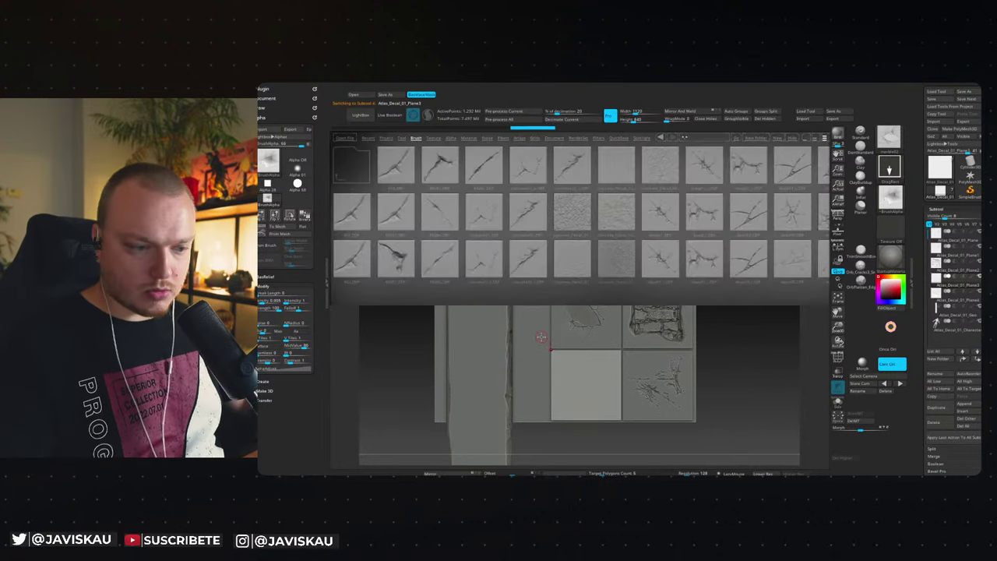
{"action": "scroll", "coordinate": [646, 258], "scroll_direction": "down", "scroll_amount": 3}
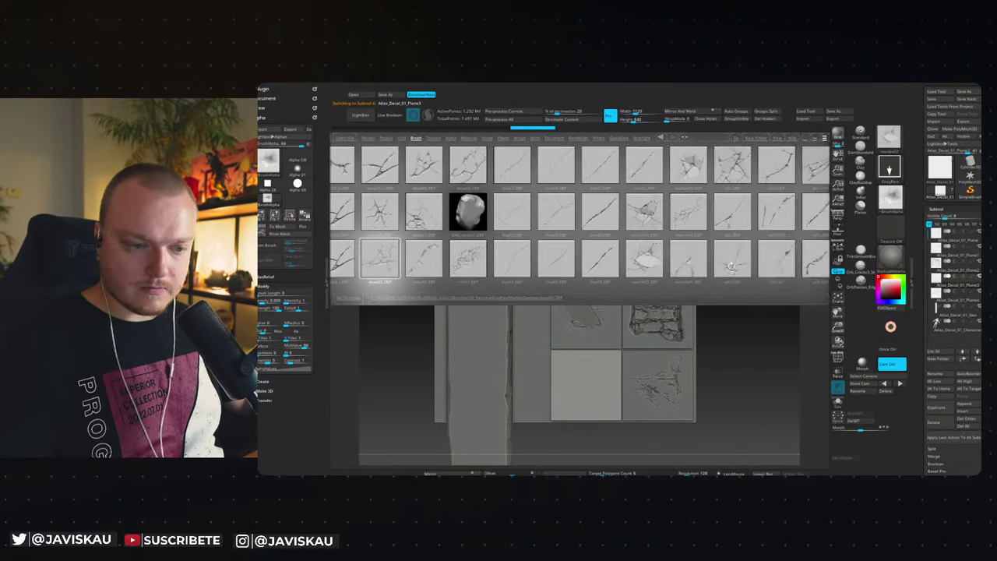
{"action": "scroll", "coordinate": [731, 266], "scroll_direction": "down", "scroll_amount": 3}
{"action": "scroll", "coordinate": [709, 273], "scroll_direction": "down", "scroll_amount": 2}
{"action": "scroll", "coordinate": [697, 278], "scroll_direction": "up", "scroll_amount": 2}
{"action": "scroll", "coordinate": [689, 282], "scroll_direction": "down", "scroll_amount": 2}
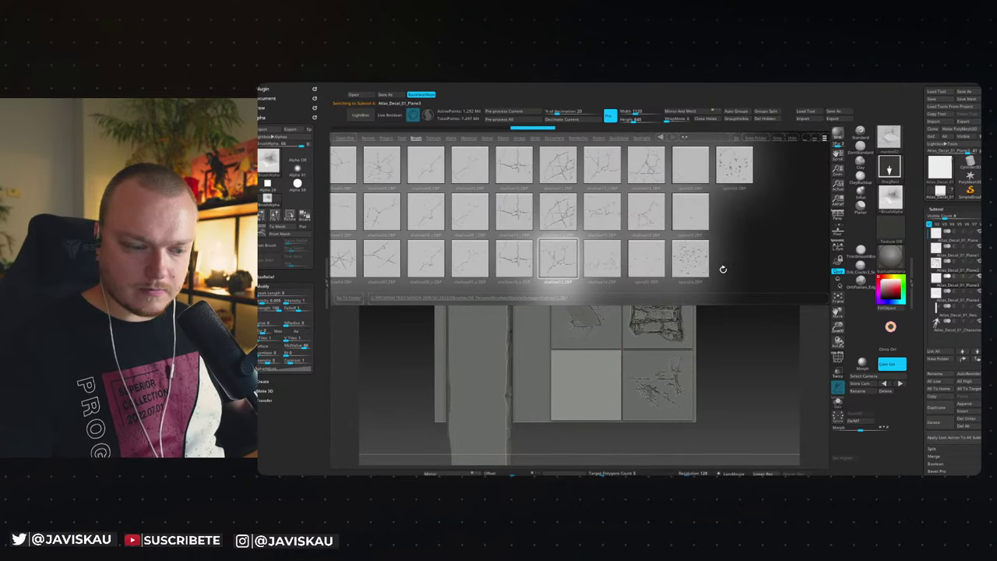
{"action": "scroll", "coordinate": [723, 269], "scroll_direction": "up", "scroll_amount": 5}
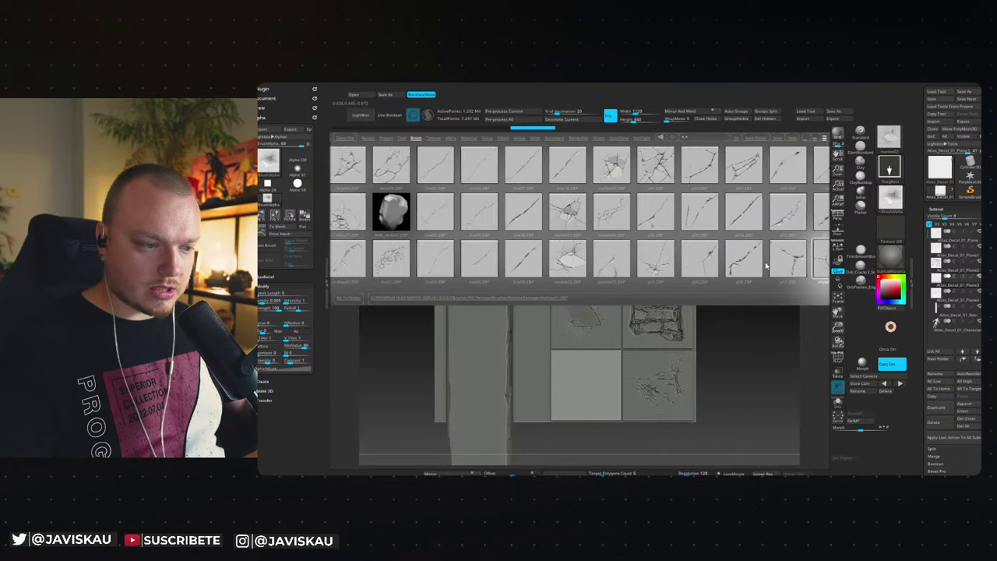
{"action": "scroll", "coordinate": [766, 267], "scroll_direction": "down", "scroll_amount": 5}
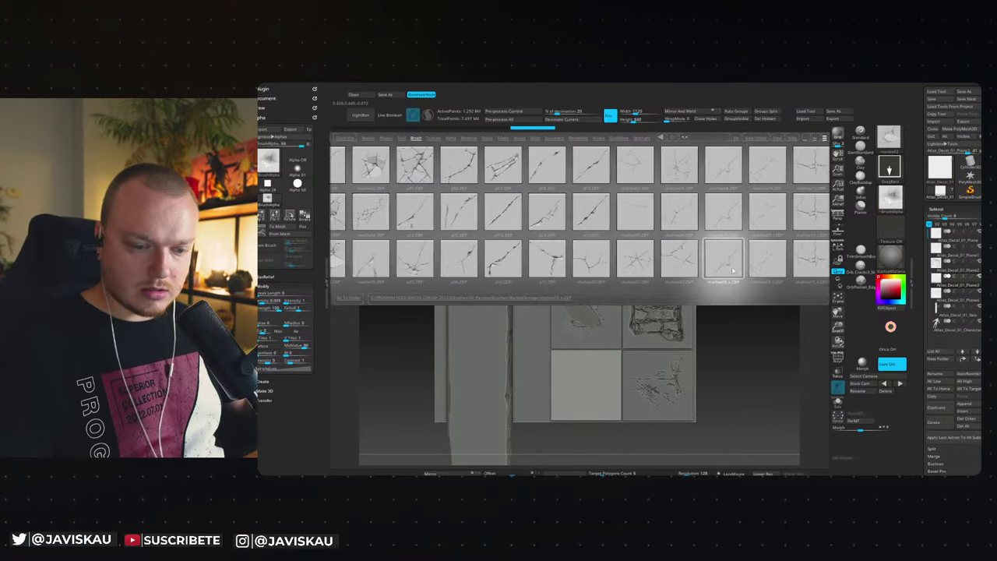
{"action": "double_click", "coordinate": [739, 269]}
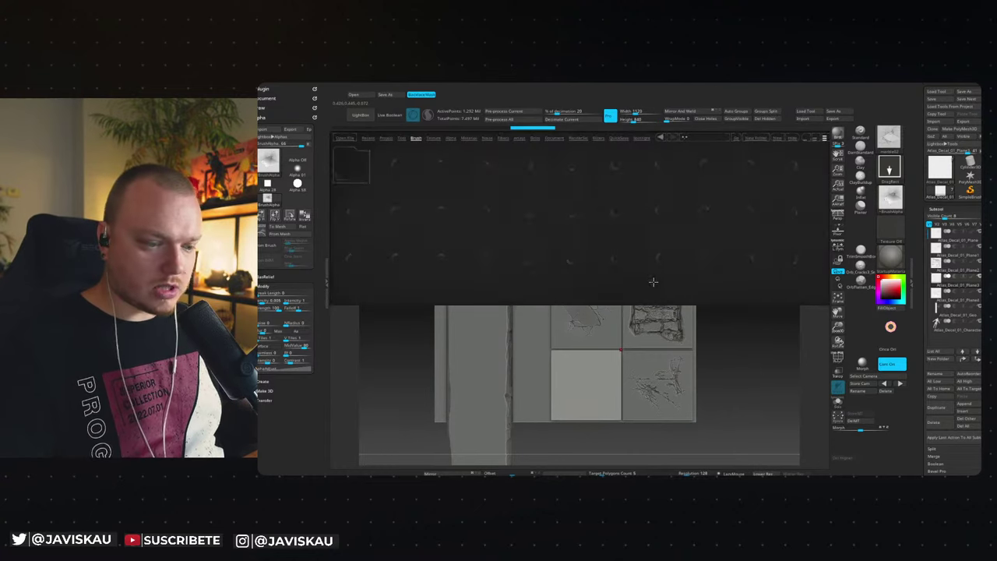
{"action": "left_click", "coordinate": [350, 165]}
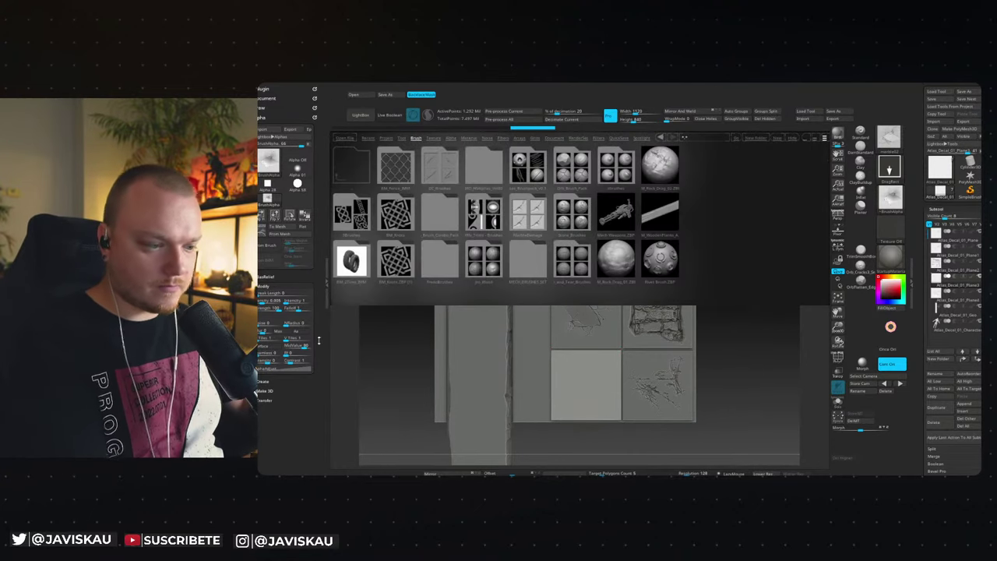
{"action": "double_click", "coordinate": [483, 257]}
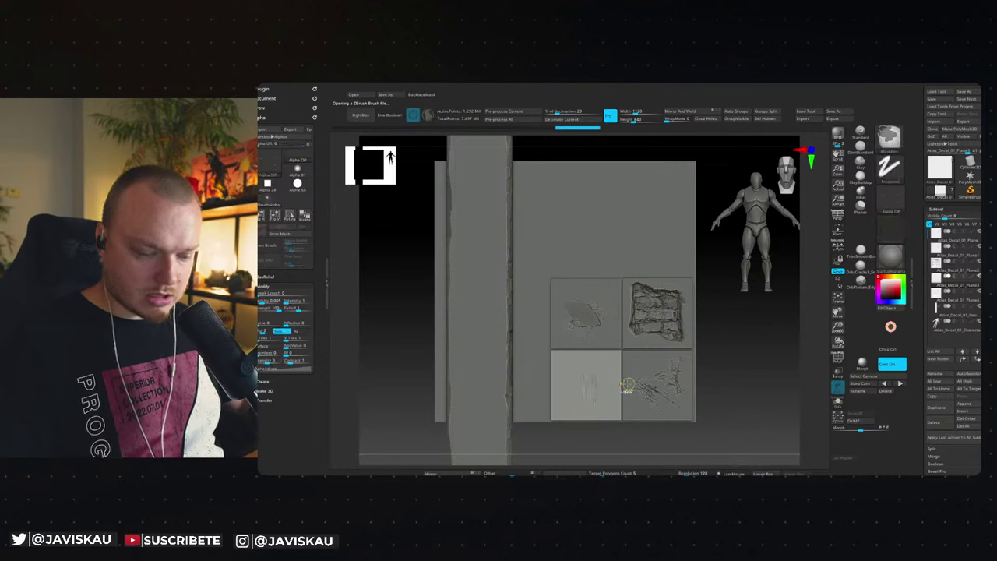
Enable BackfaceMask, stamp a splintered wood-damage stroke on the bottom-left tile, and zoom out.
{"action": "key", "text": "space"}
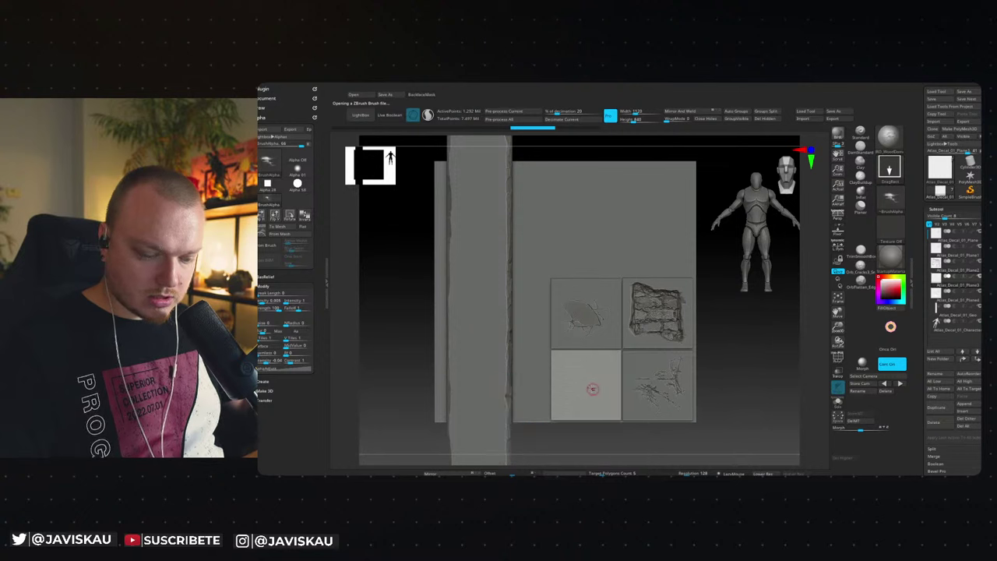
{"action": "key", "text": "b"}
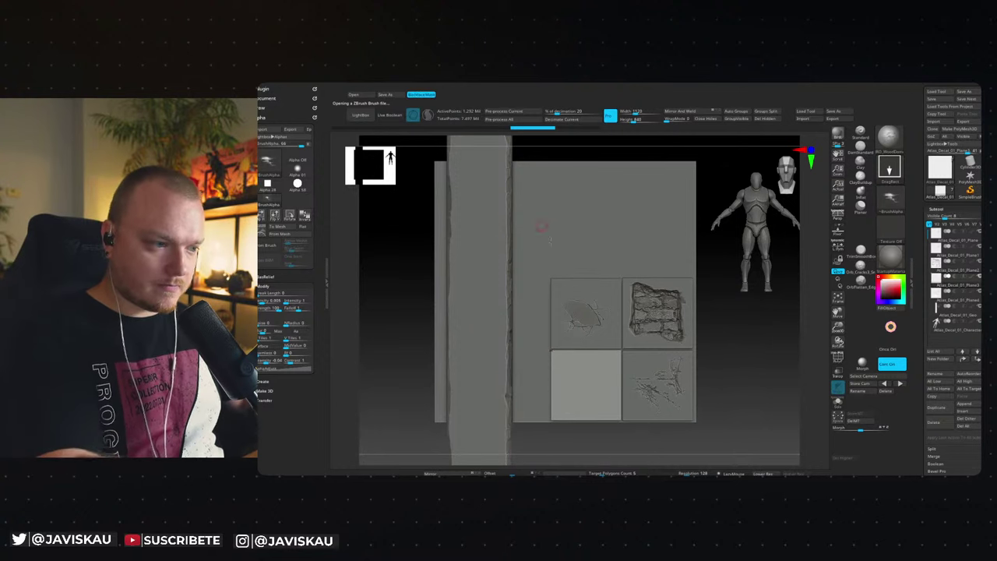
{"action": "mouse_move", "coordinate": [578, 376]}
{"action": "left_mouse_down"}
{"action": "mouse_move", "coordinate": [596, 402]}
{"action": "mouse_move", "coordinate": [575, 372]}
{"action": "left_mouse_up"}
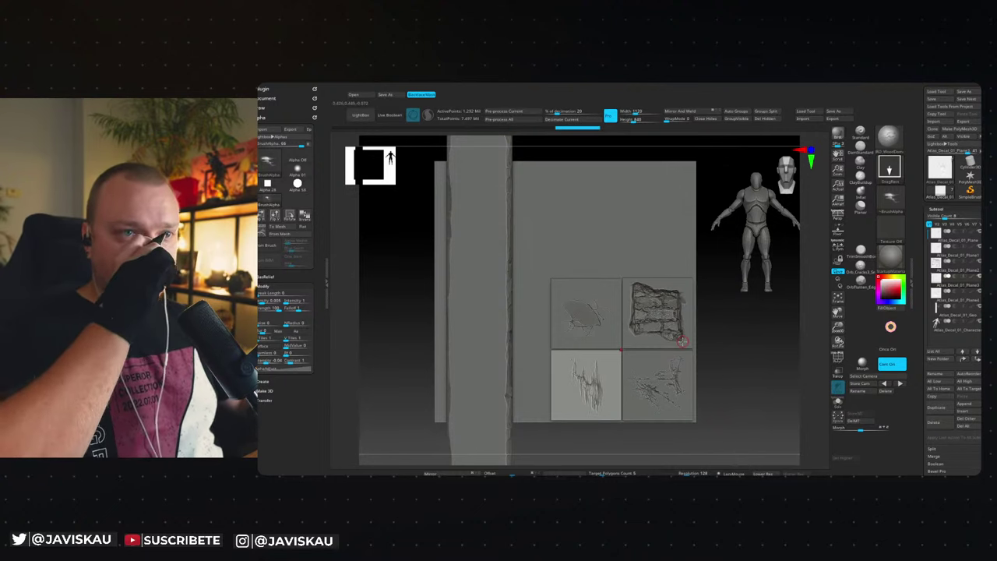
{"action": "mouse_move", "coordinate": [722, 359]}
{"action": "right_mouse_down", "text": "ctrl"}
{"action": "mouse_move", "coordinate": [719, 323]}
{"action": "mouse_move", "coordinate": [719, 367]}
{"action": "mouse_move", "coordinate": [706, 371]}
{"action": "mouse_move", "coordinate": [701, 356]}
{"action": "right_mouse_up", "text": "ctrl"}
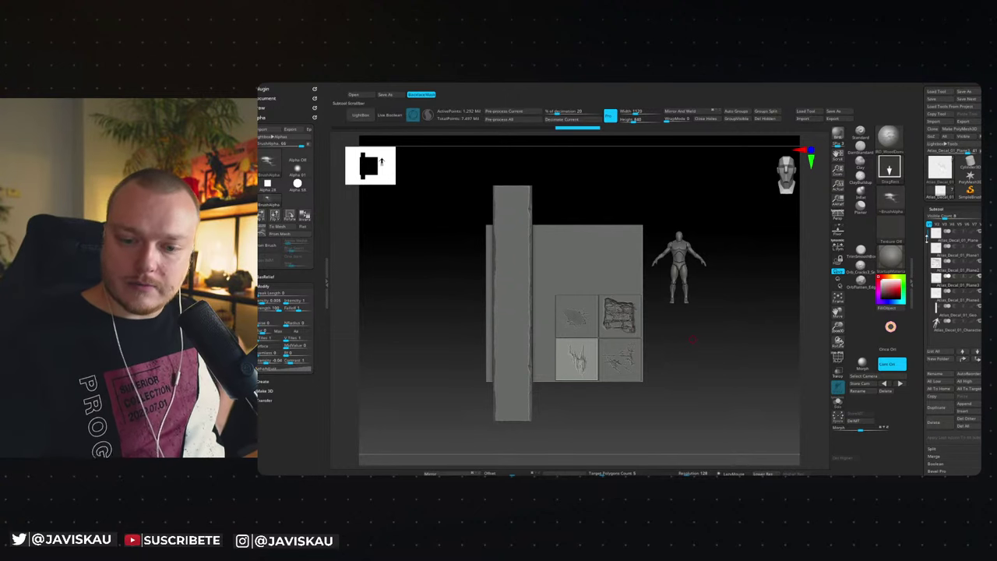
Hide the large backing plane subtool and reopen the left tray on the Zplugin palette.
{"action": "left_click", "coordinate": [980, 232]}
{"action": "mouse_move", "coordinate": [957, 240]}
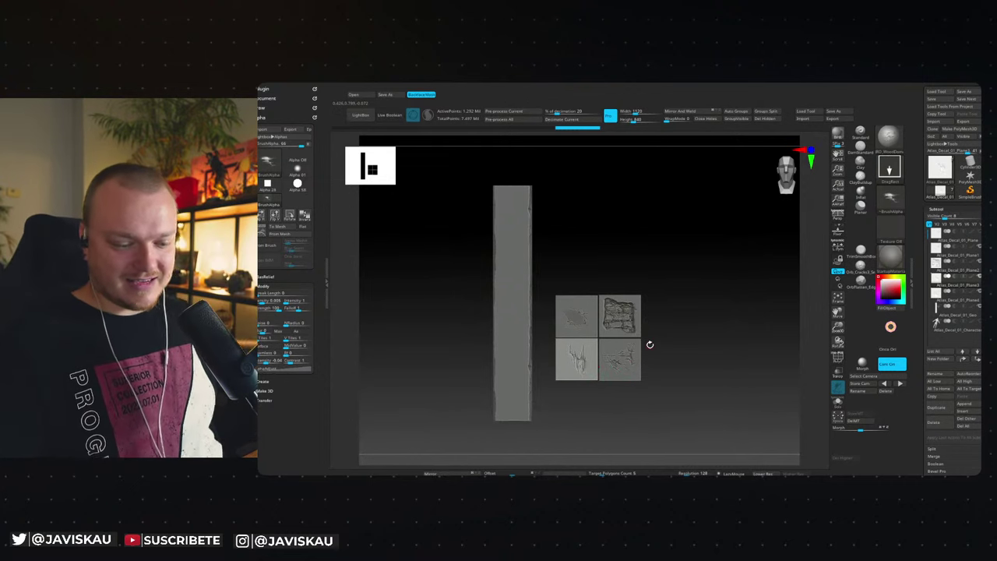
{"action": "left_click", "coordinate": [266, 117]}
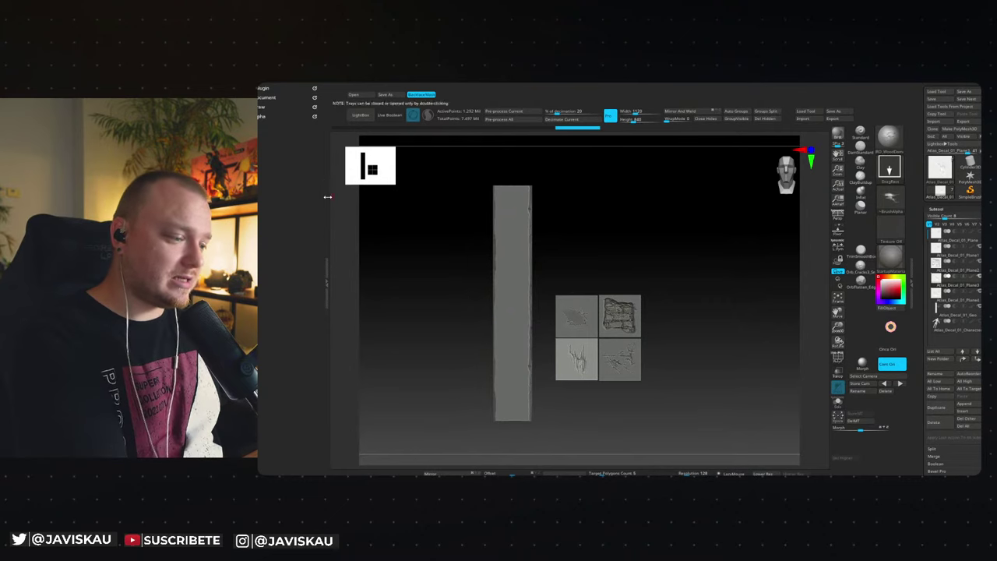
{"action": "left_click", "coordinate": [328, 195]}
{"action": "left_click", "coordinate": [262, 204]}
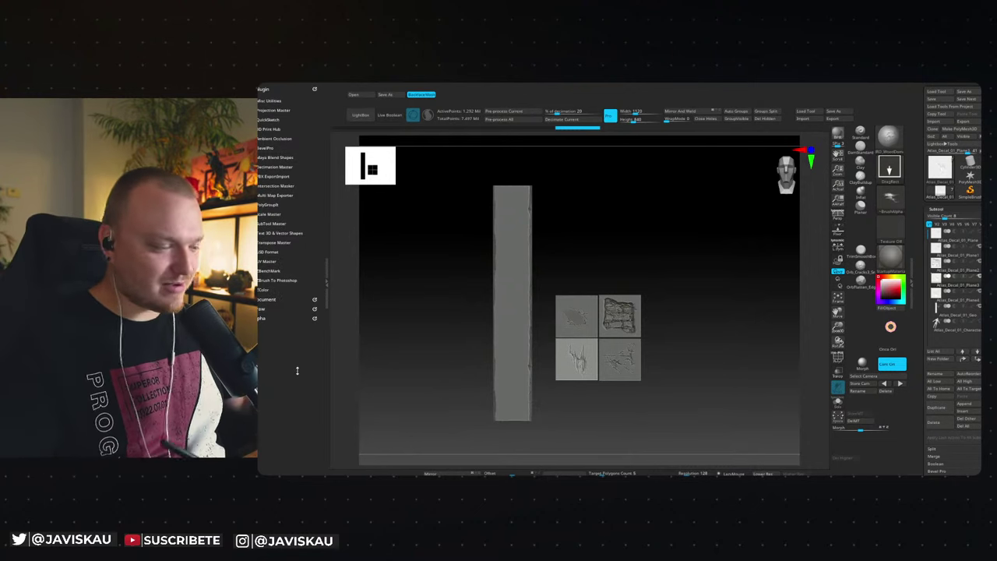
MergeVisible the decal subtools into Merged_Atlas_Decal_01_Plane3 and pre-process it in Decimation Master.
{"action": "left_click", "coordinate": [279, 166]}
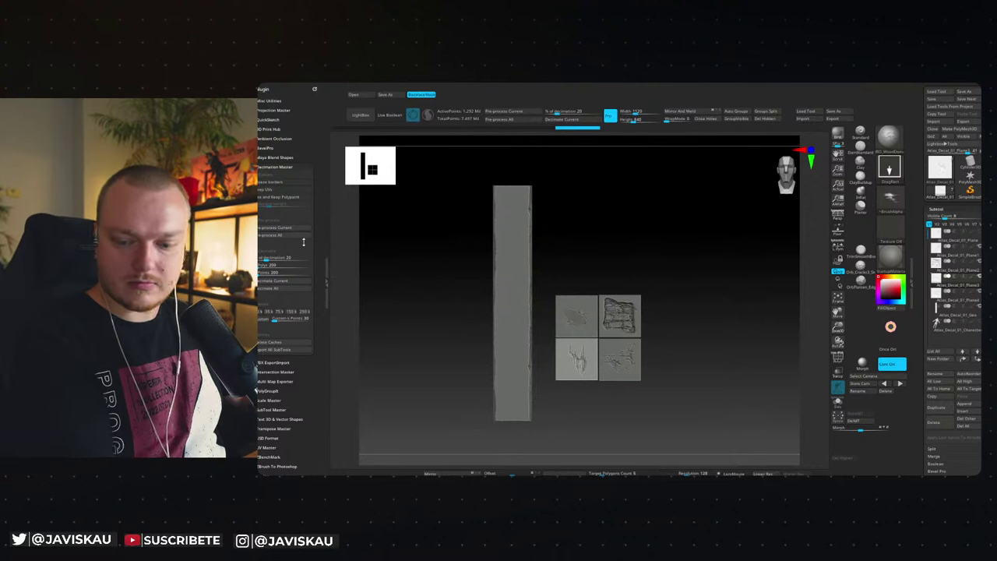
{"action": "left_click", "coordinate": [933, 456]}
{"action": "left_click", "coordinate": [941, 470]}
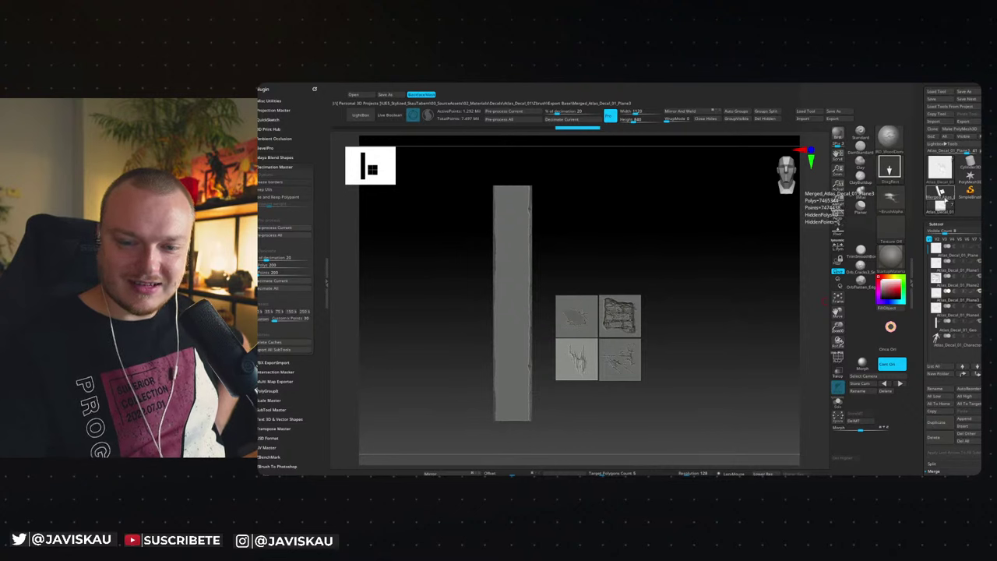
{"action": "left_click", "coordinate": [284, 227]}
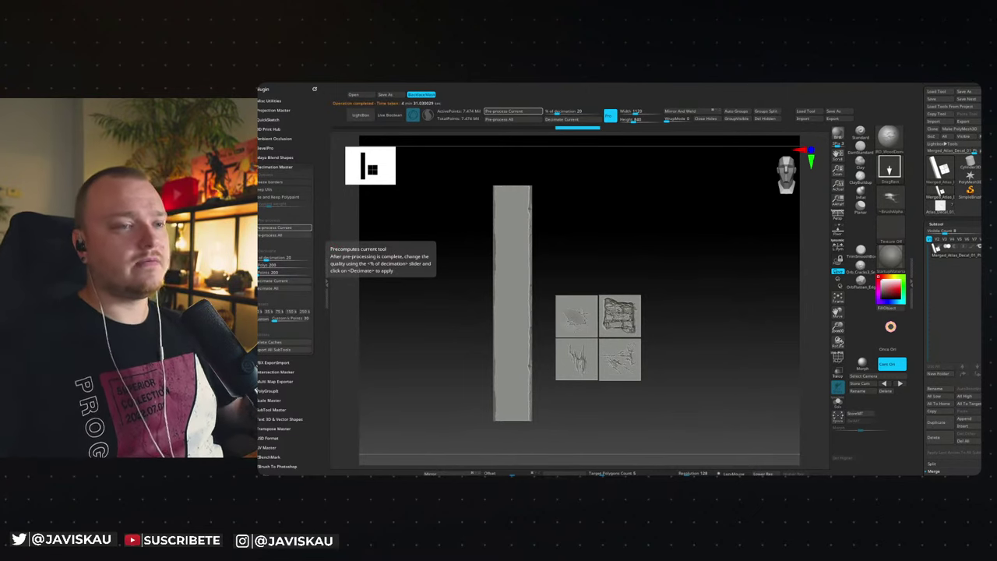
Decimate the merged mesh to 20%, from about 7.47 million to roughly 1.49 million points.
{"action": "left_click", "coordinate": [278, 282]}
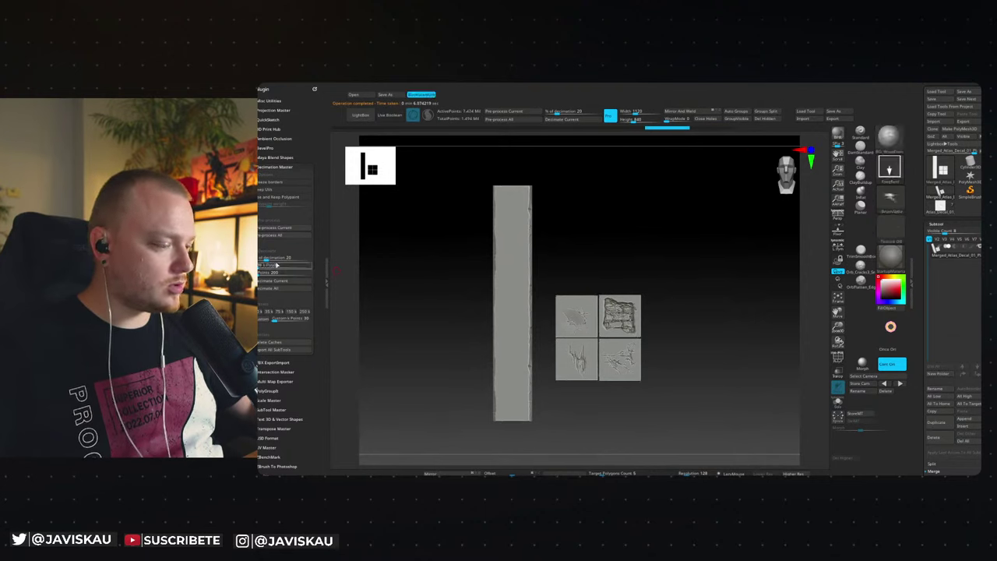
Set decimation to 10% and decimate the merged mesh to about 747,443 points.
{"action": "left_click_drag", "start_coordinate": [276, 258], "coordinate": [272, 258]}
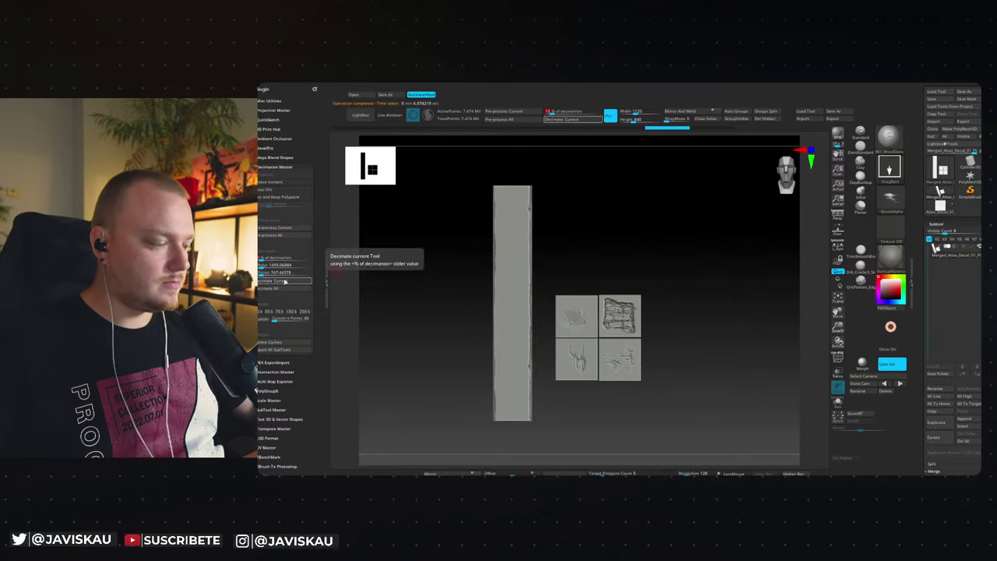
{"action": "left_click", "coordinate": [284, 281]}
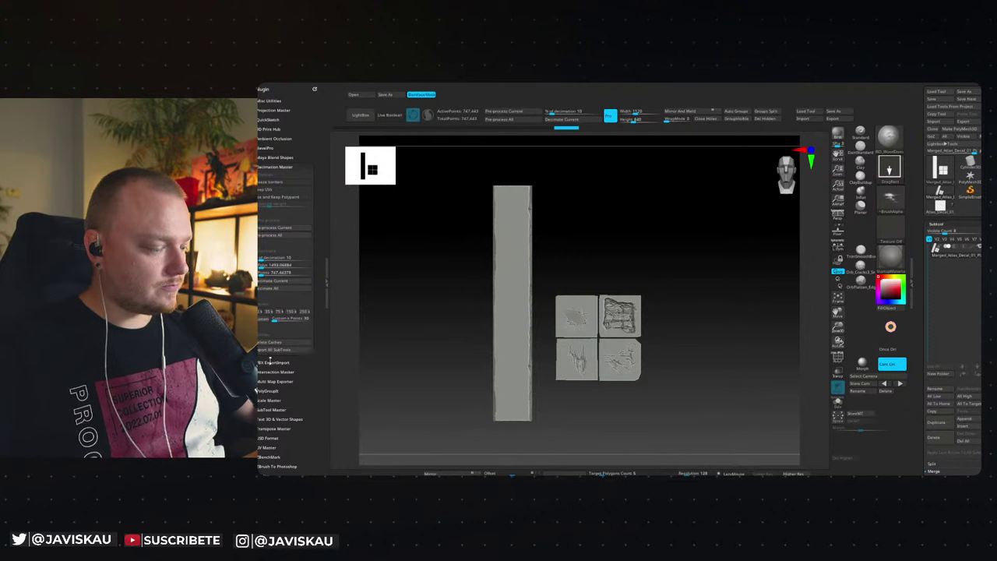
Start an FBX export of the merged mesh and create a new folder in Atlas_Decal_01's Zbrush folder.
{"action": "left_click", "coordinate": [273, 360]}
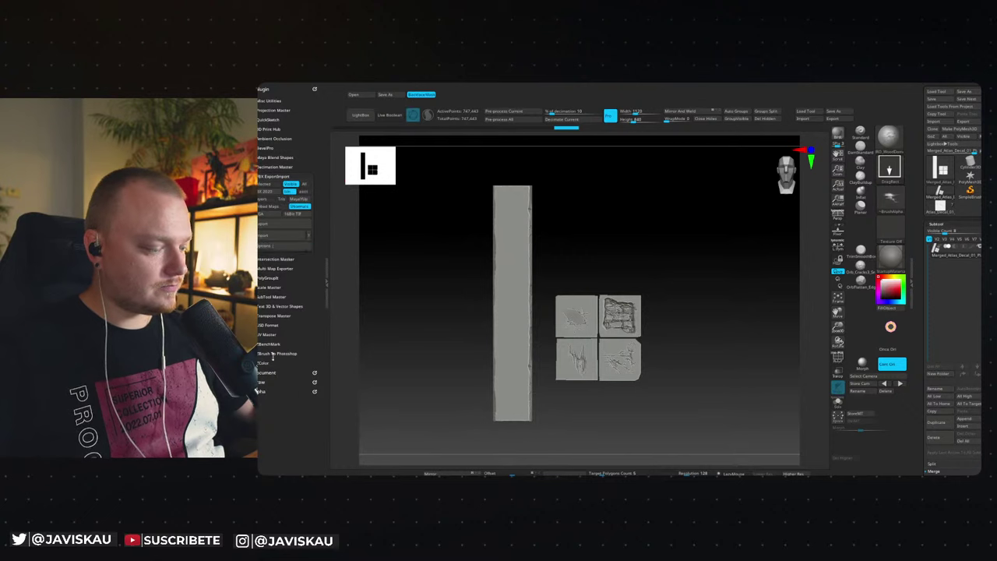
{"action": "left_click", "coordinate": [276, 224]}
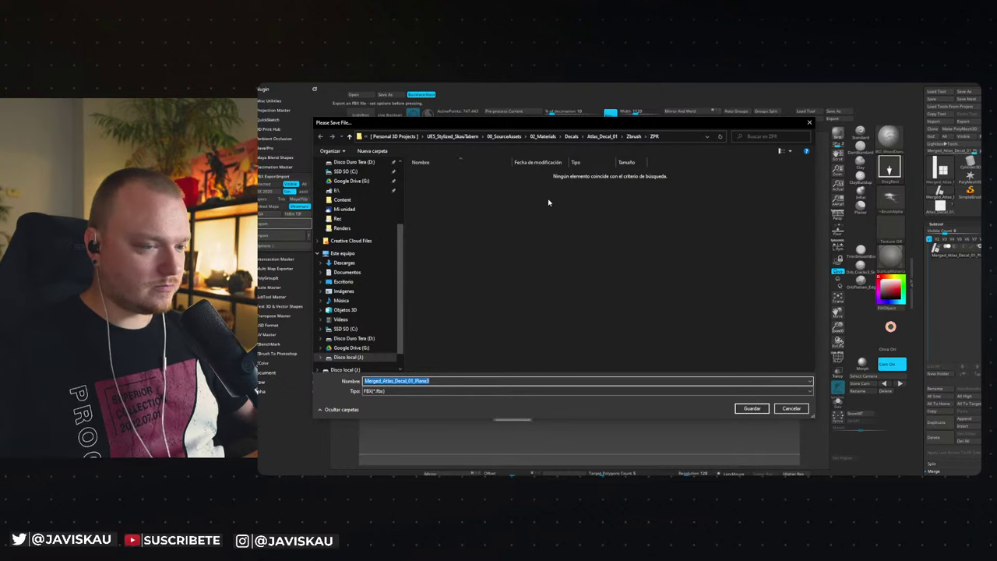
{"action": "left_click", "coordinate": [608, 137]}
{"action": "double_click", "coordinate": [443, 184]}
{"action": "right_click", "coordinate": [437, 242]}
{"action": "left_click", "coordinate": [560, 320]}
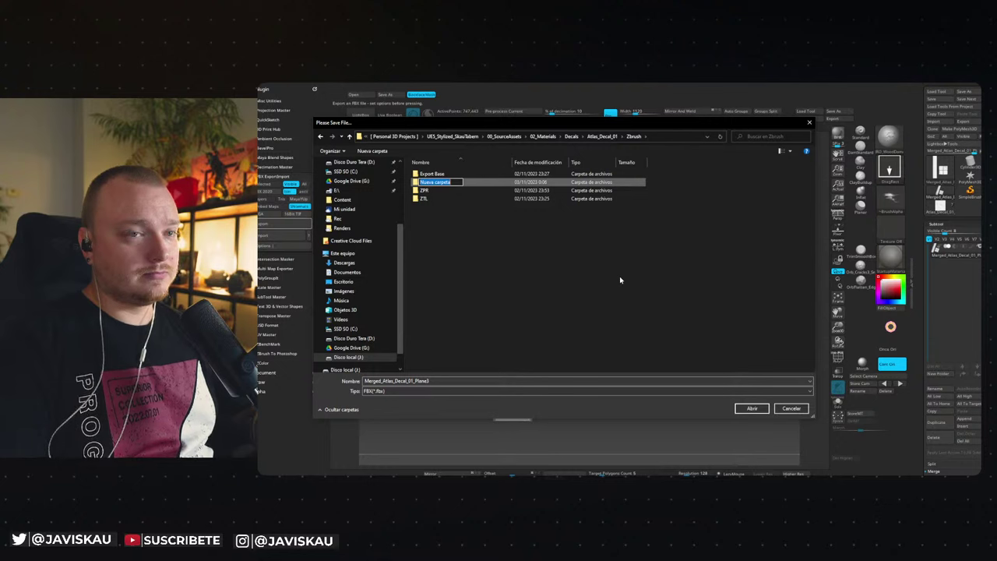
Name the new folder Export High and open it.
{"action": "type", "text": "Ex"}
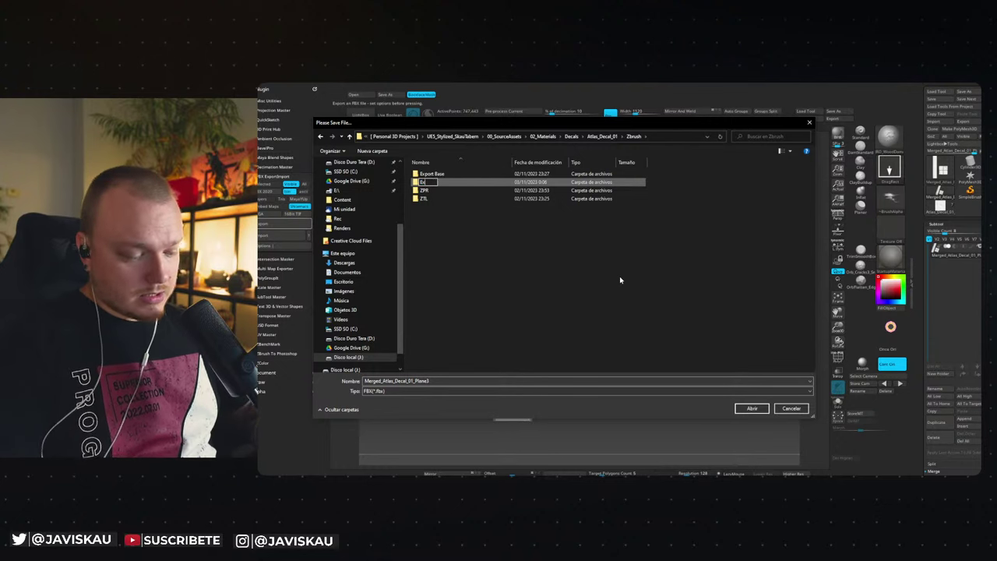
{"action": "type", "text": "port High"}
{"action": "key", "text": "Return"}
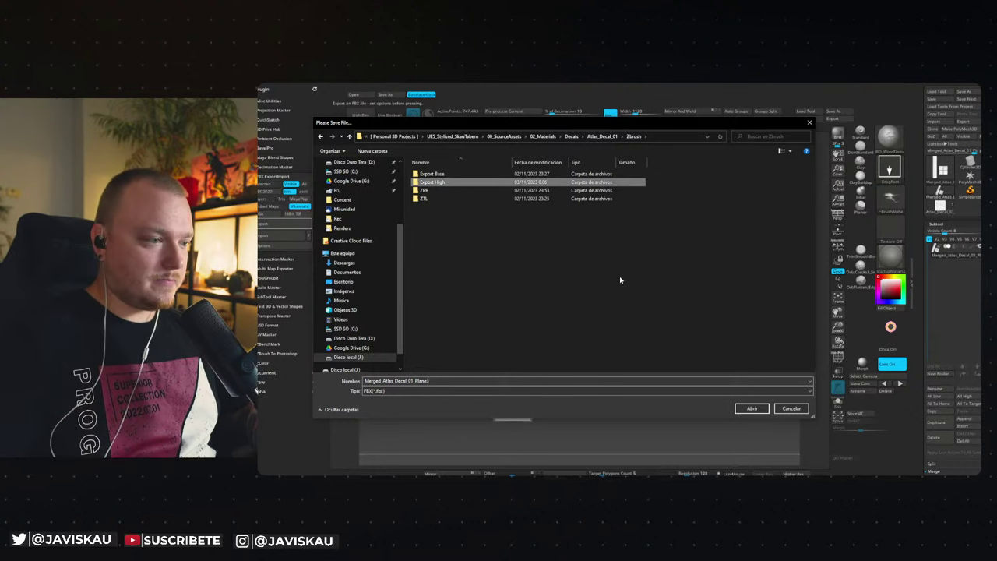
{"action": "double_click", "coordinate": [448, 188]}
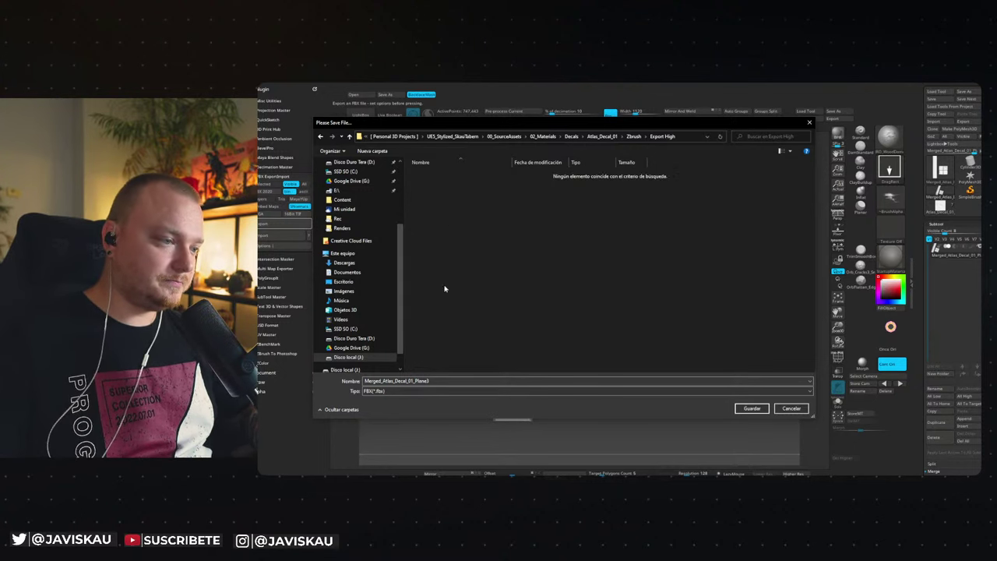
{"action": "double_click", "coordinate": [438, 380]}
Save the FBX file as Atlas_Decal_01_High.
{"action": "left_click", "coordinate": [383, 380]}
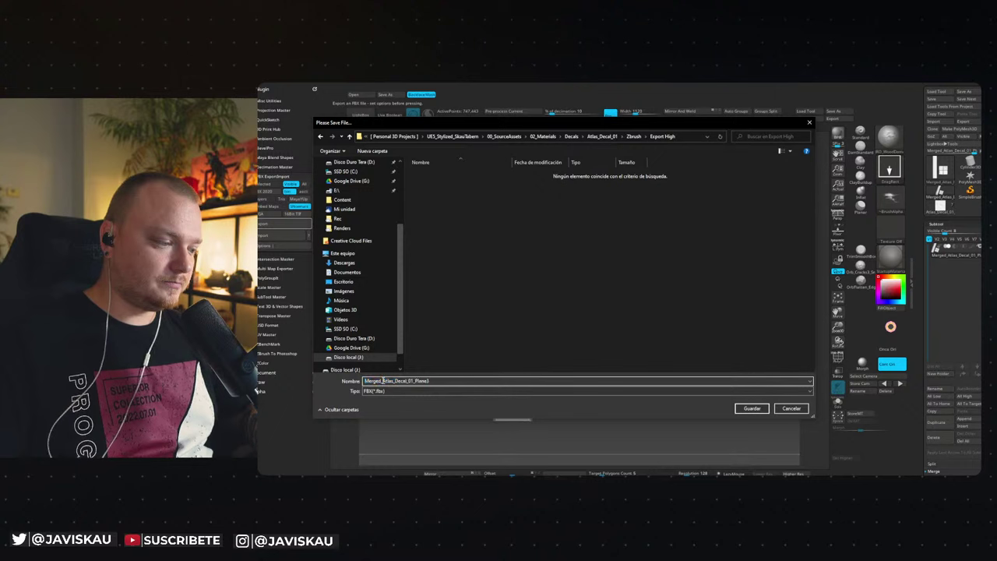
{"action": "key", "text": "BackSpace"}
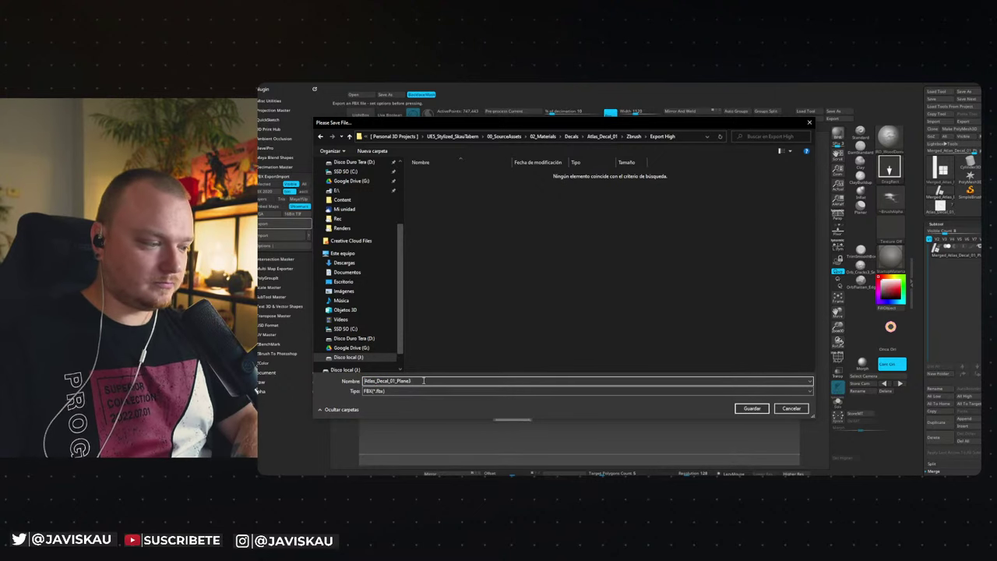
{"action": "key", "text": "BackSpace"}
{"action": "key", "text": "BackSpace"}
{"action": "key", "text": "BackSpace"}
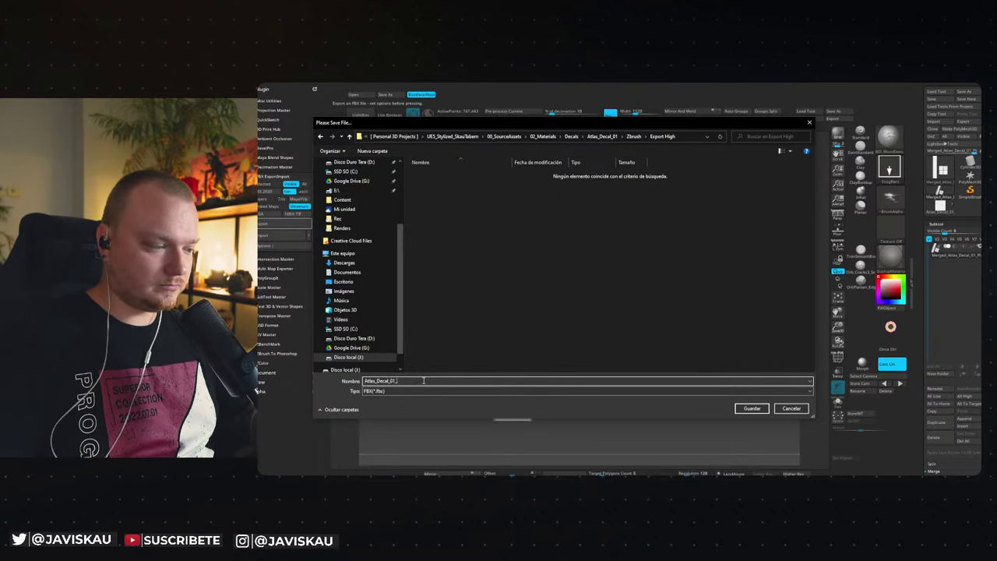
{"action": "type", "text": "High"}
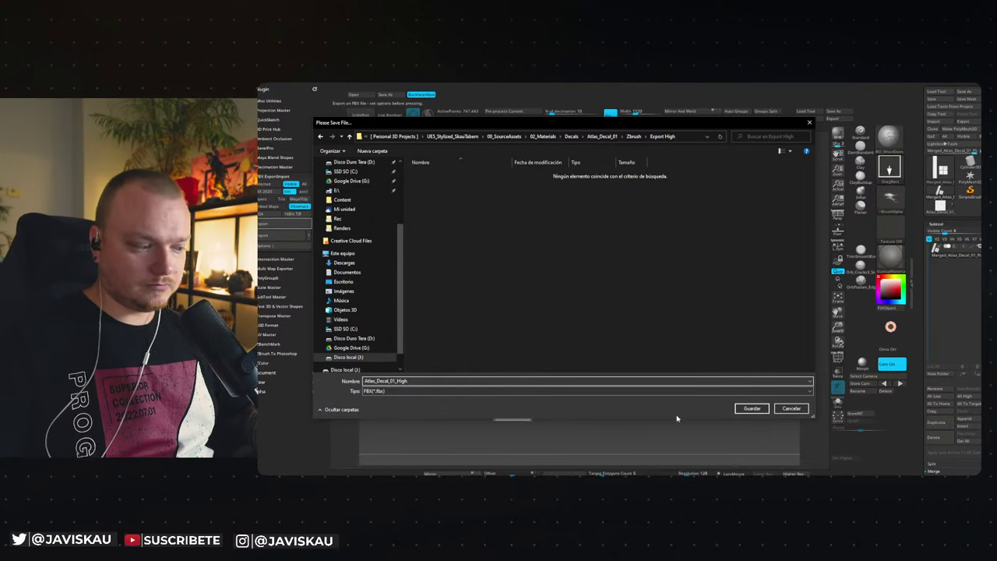
{"action": "key", "text": "Return"}
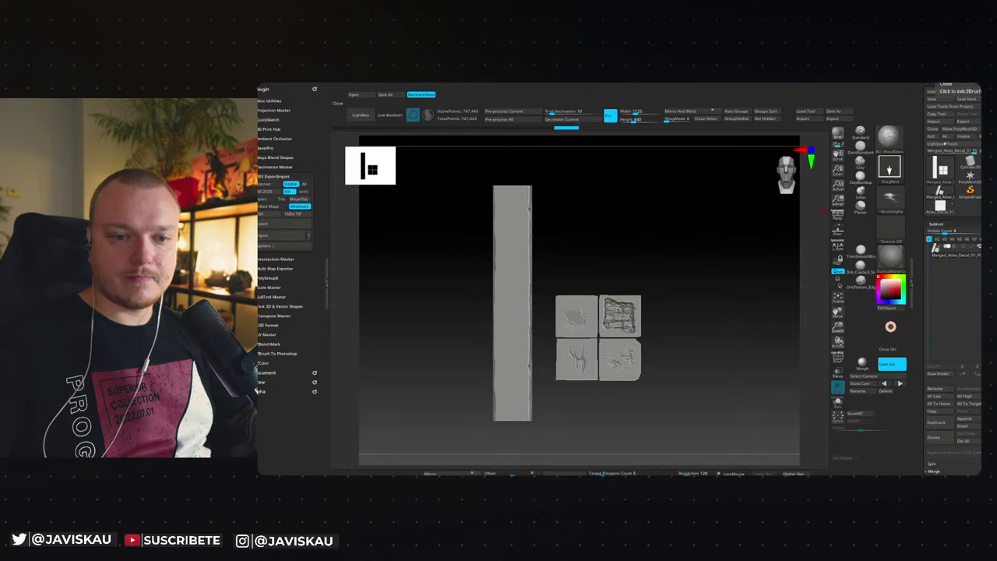
Switch to the Atlas_Decal_01_Plane2 tool, save the project incrementally, and quit ZBrush.
{"action": "left_click", "coordinate": [939, 204]}
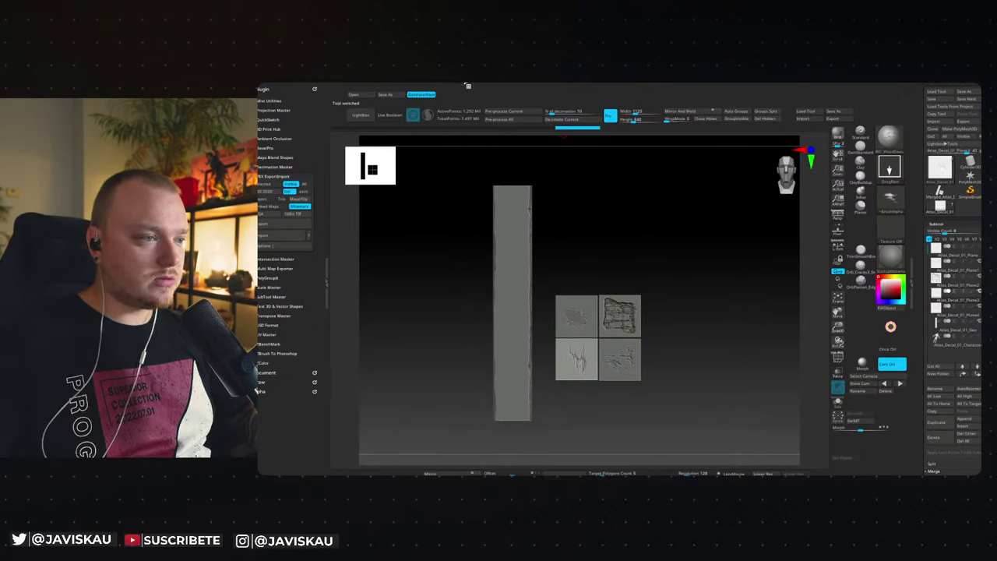
{"action": "left_click", "coordinate": [468, 86]}
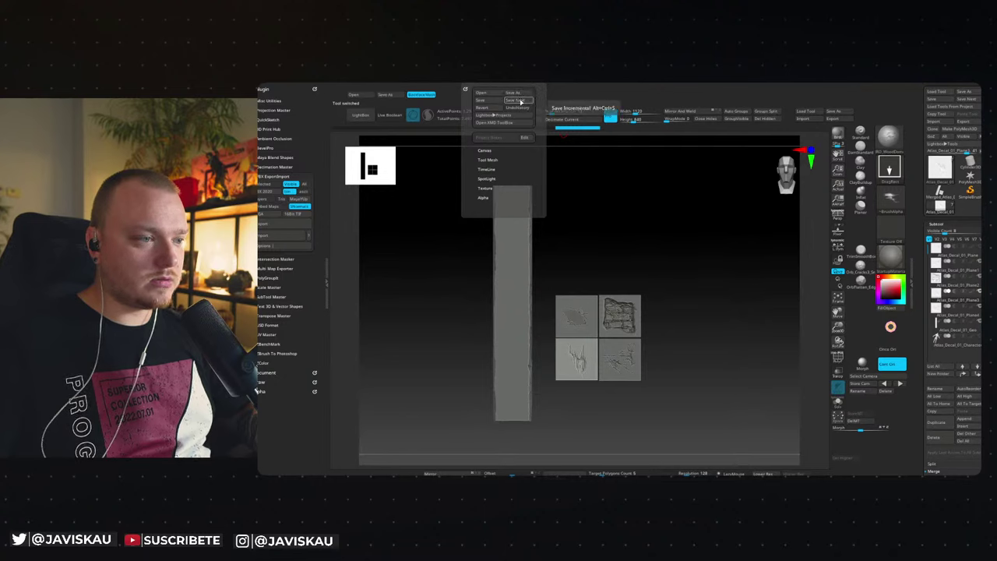
{"action": "left_click", "coordinate": [520, 101]}
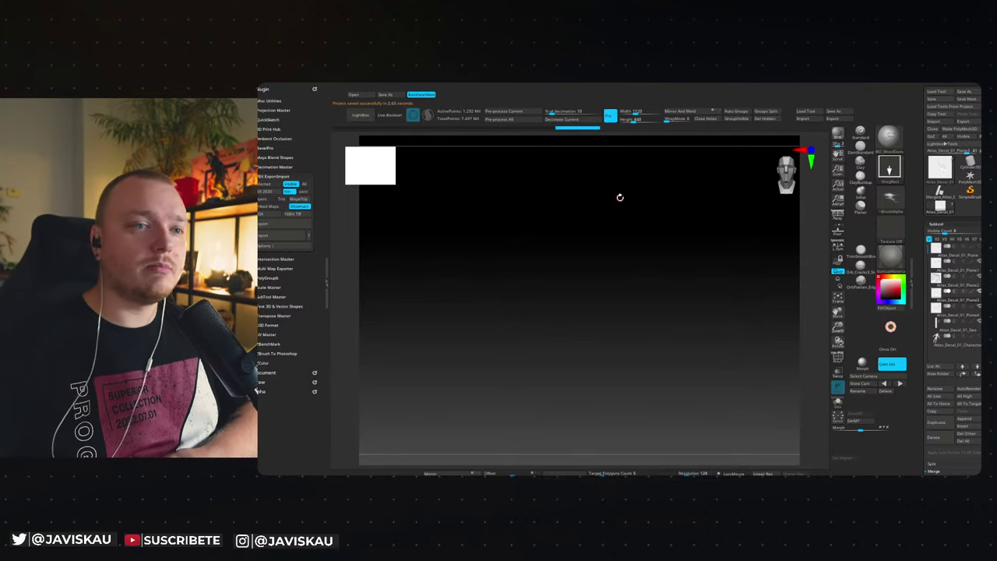
{"action": "left_click", "coordinate": [972, 87]}
{"action": "left_click", "coordinate": [639, 306]}
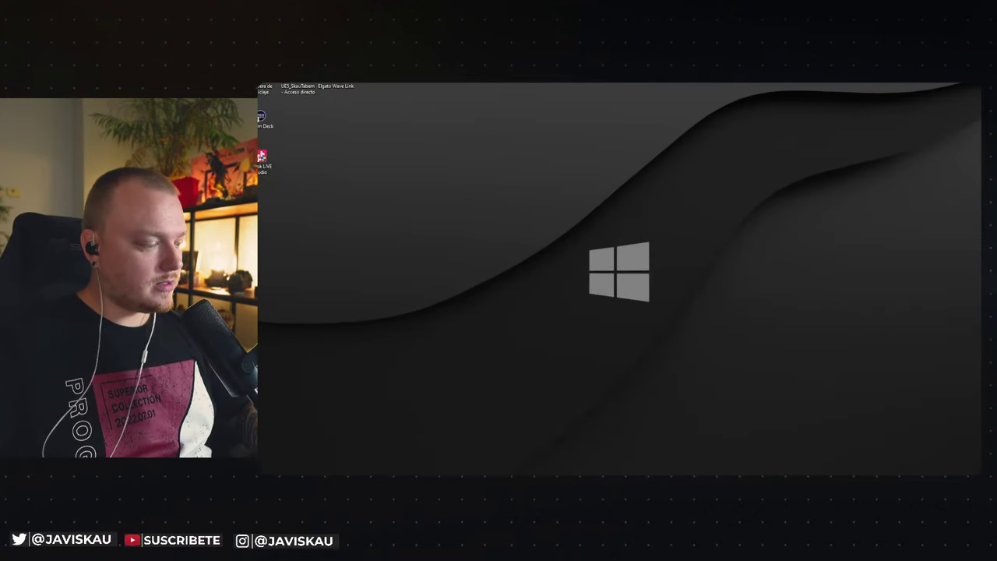
Launch Blender and open Atlas_Decal_01.blend from the recent files list.
{"action": "key", "text": "super"}
{"action": "left_click", "coordinate": [286, 251]}
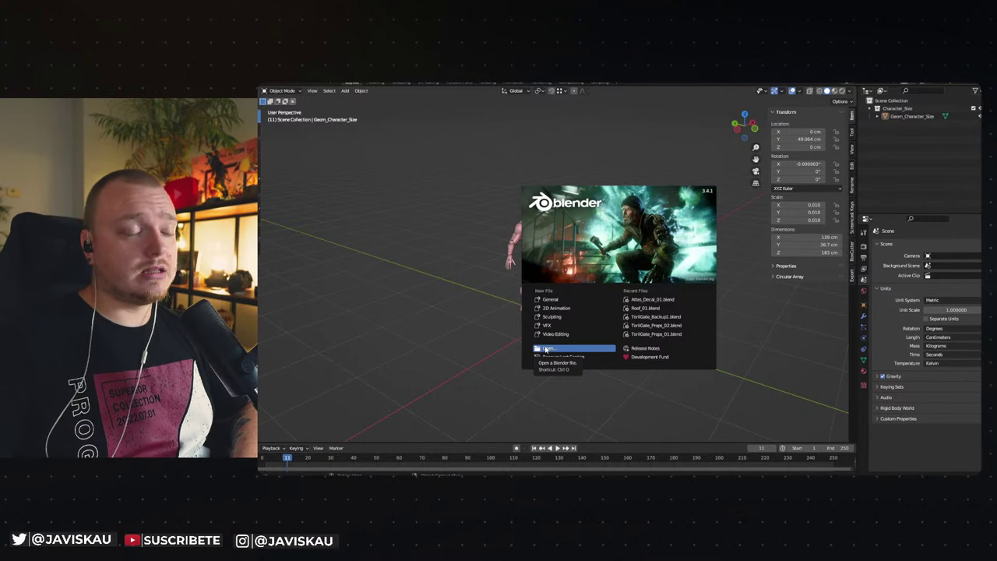
{"action": "left_click", "coordinate": [637, 299]}
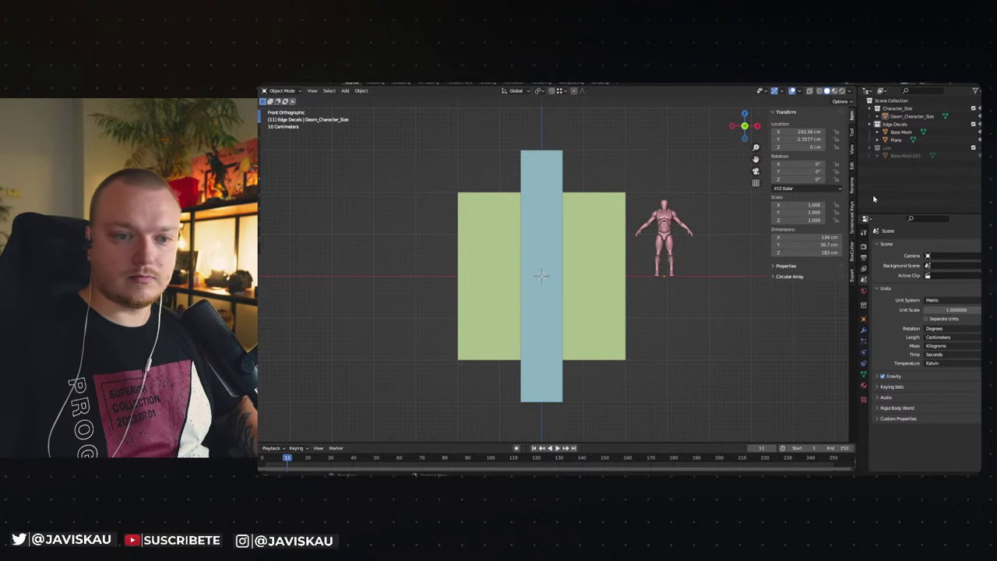
Add a new empty collection in the Outliner and rename it 'Bake'.
{"action": "right_click", "coordinate": [900, 177]}
{"action": "left_click", "coordinate": [894, 173]}
{"action": "double_click", "coordinate": [894, 164]}
{"action": "type", "text": "Bake"}
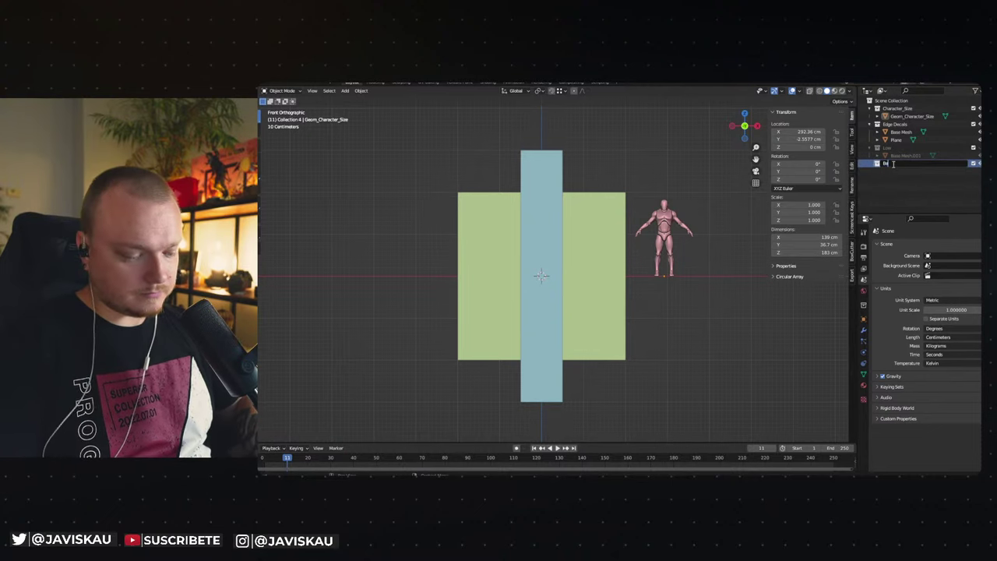
{"action": "key", "text": "Return"}
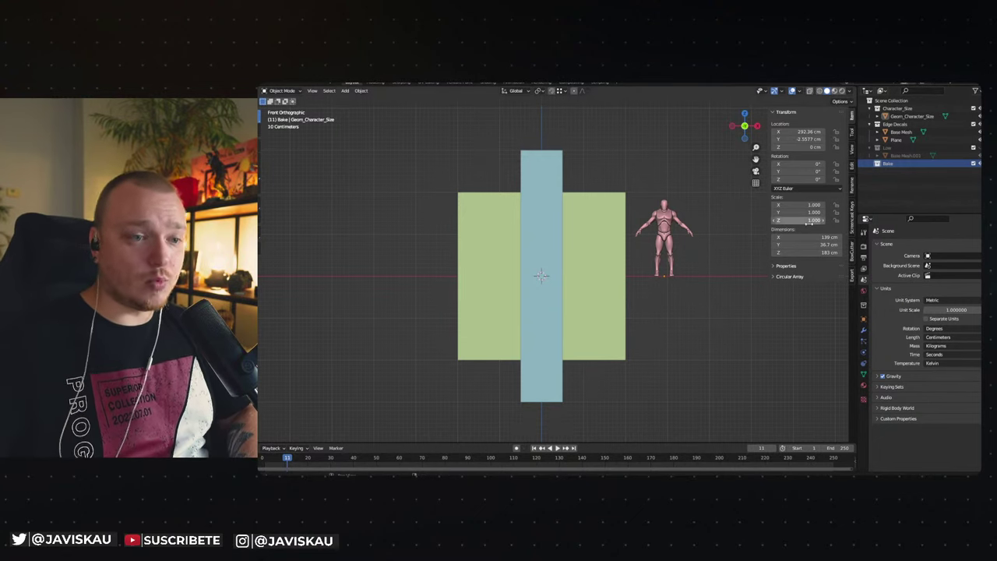
{"action": "left_click", "coordinate": [678, 189]}
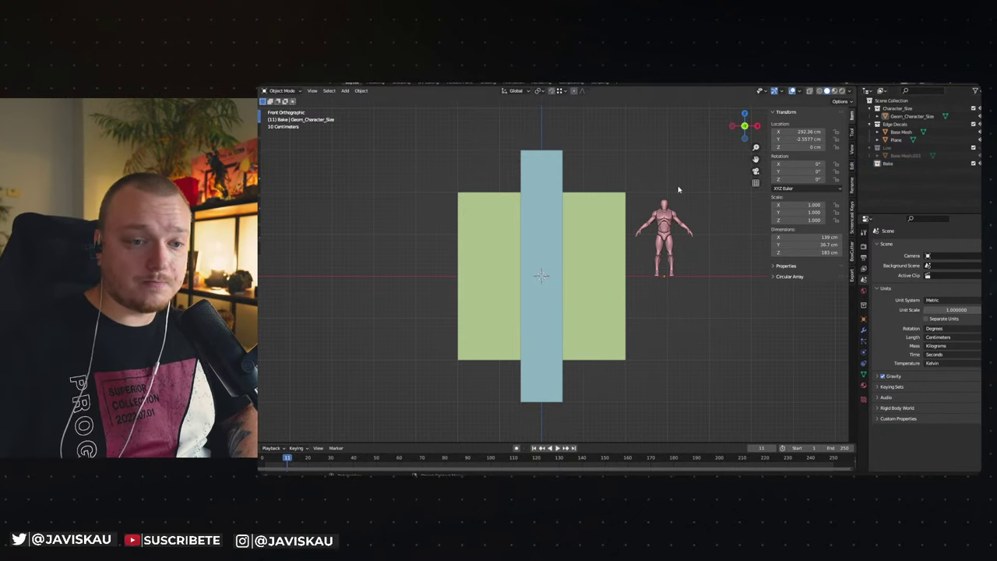
{"action": "key", "text": "F4"}
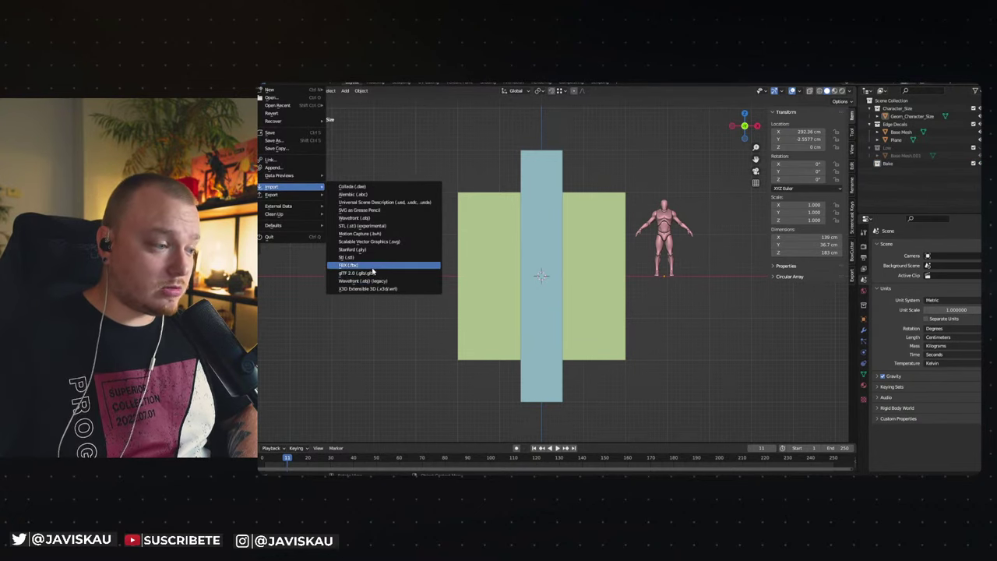
Import Atlas_Decal_01_High.fbx from the Zbrush/Export High folder at scale 100.
{"action": "left_click", "coordinate": [373, 268]}
{"action": "left_click", "coordinate": [471, 130]}
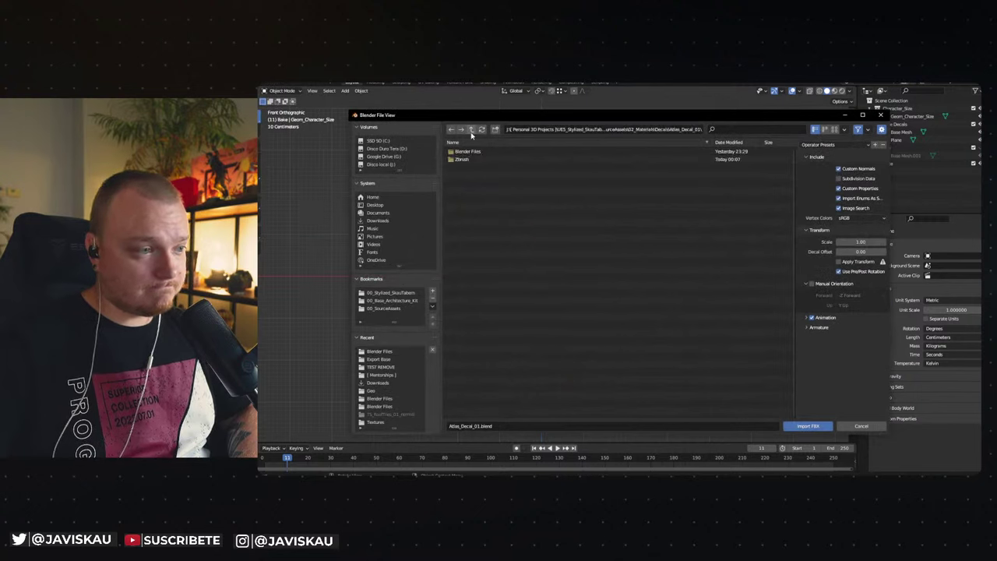
{"action": "double_click", "coordinate": [468, 159]}
{"action": "double_click", "coordinate": [470, 151]}
{"action": "left_click", "coordinate": [472, 152]}
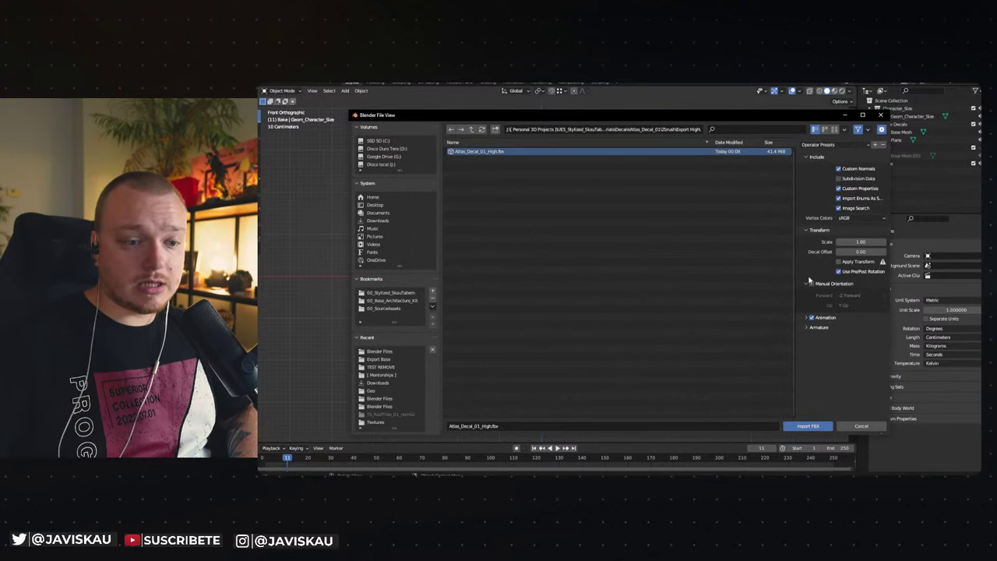
{"action": "left_click", "coordinate": [874, 242]}
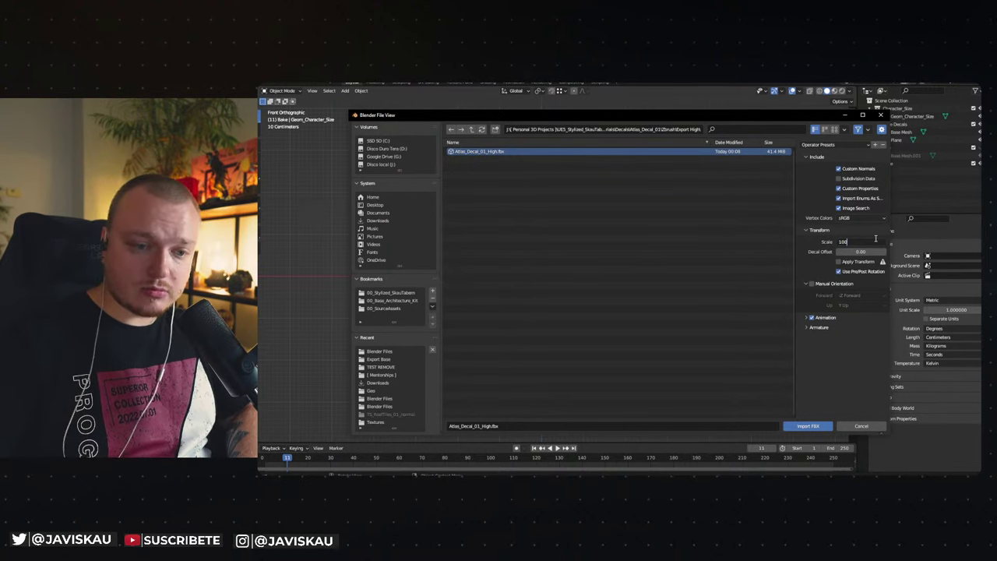
{"action": "key", "text": "Return"}
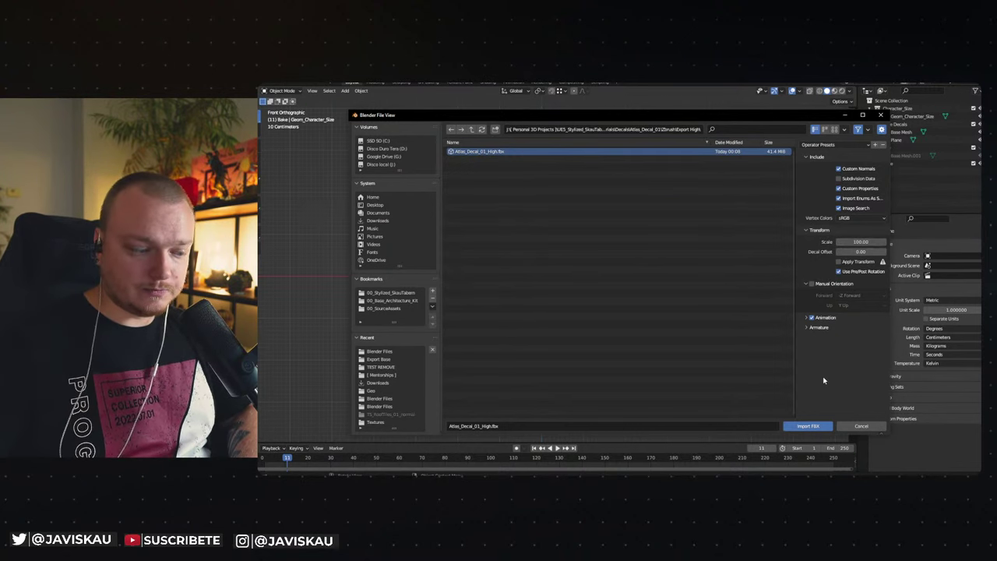
{"action": "left_click", "coordinate": [812, 426]}
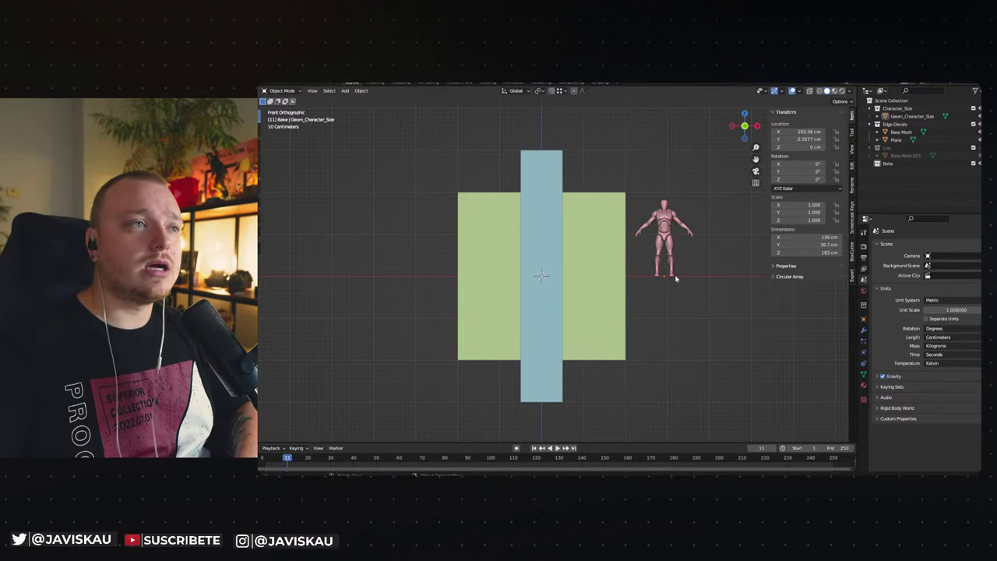
{"action": "key", "text": "ctrl+v"}
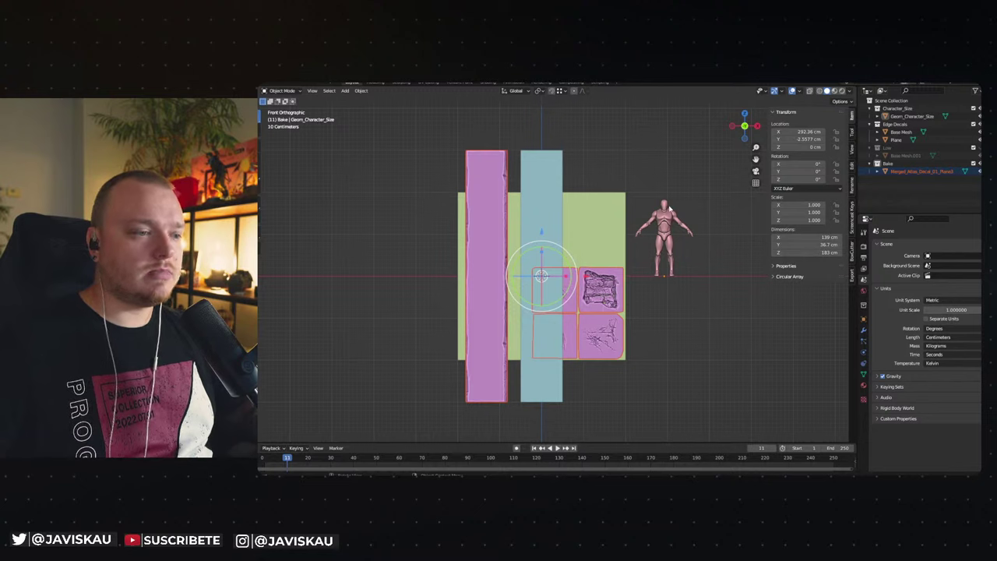
Move the Base Mesh pillar along X to −132.91 cm, over the imported sculpted strip.
{"action": "key", "text": "alt+a"}
{"action": "left_click", "coordinate": [535, 169]}
{"action": "scroll", "coordinate": [534, 216], "scroll_direction": "up", "scroll_amount": 1}
{"action": "scroll", "coordinate": [564, 240], "scroll_direction": "up", "scroll_amount": 2}
{"action": "scroll", "coordinate": [610, 226], "scroll_direction": "down", "scroll_amount": 3}
{"action": "scroll", "coordinate": [606, 264], "scroll_direction": "up", "scroll_amount": 2}
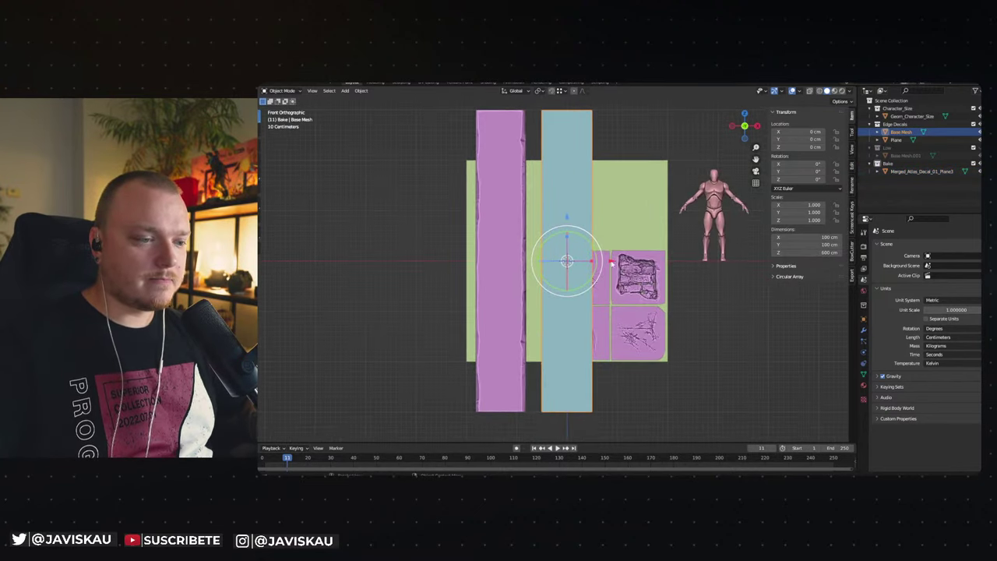
{"action": "key", "text": "g"}
{"action": "key", "text": "x"}
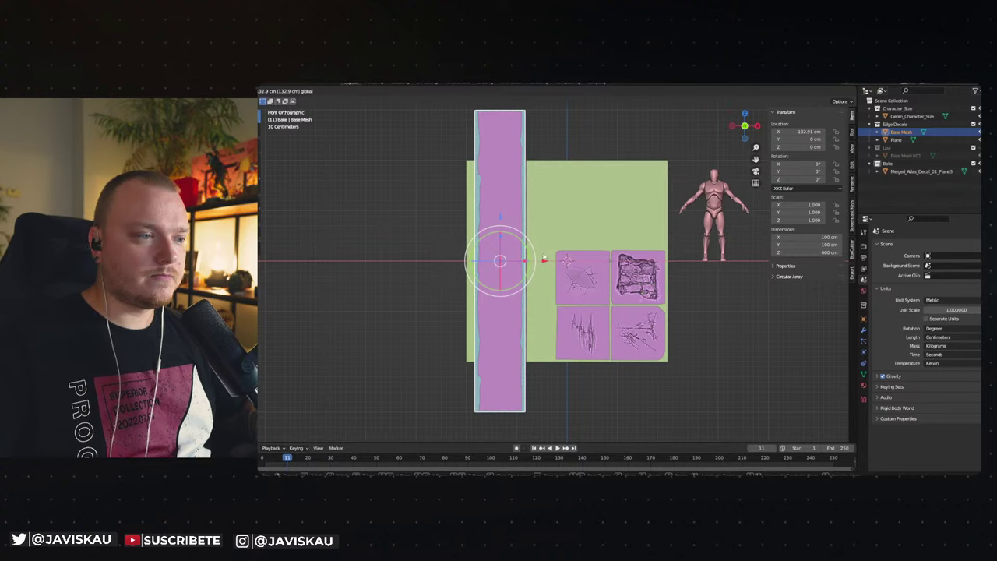
{"action": "left_click", "coordinate": [543, 258]}
{"action": "mouse_move", "coordinate": [573, 221]}
{"action": "middle_mouse_down"}
{"action": "mouse_move", "coordinate": [542, 193]}
{"action": "mouse_move", "coordinate": [527, 220]}
{"action": "middle_mouse_up"}
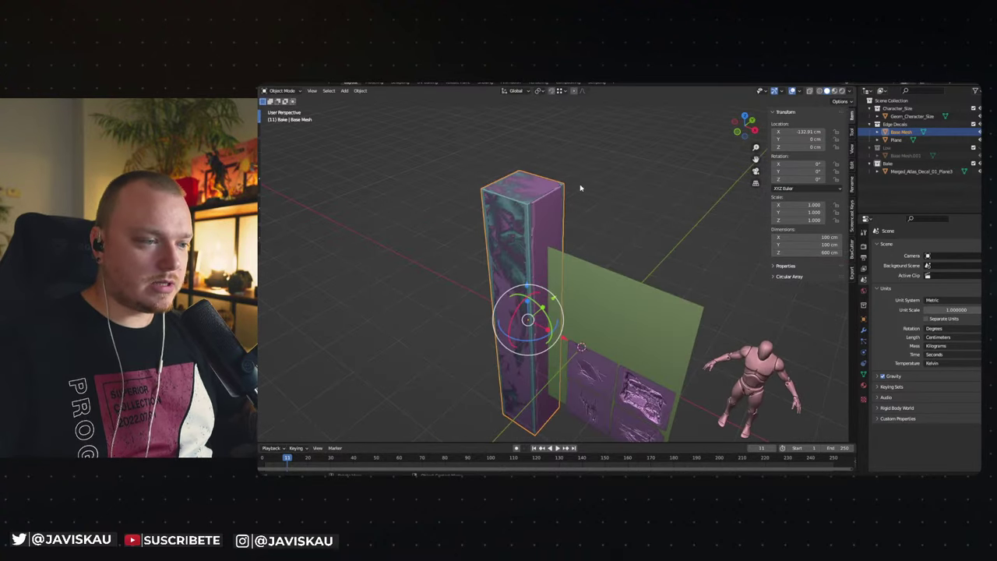
{"action": "left_click", "coordinate": [540, 205], "text": "shift"}
{"action": "left_click", "coordinate": [617, 205]}
Hide the green plane, isolate the Base Mesh pillar and enter Edit Mode.
{"action": "middle_click_drag", "start_coordinate": [597, 232], "coordinate": [621, 281]}
{"action": "left_click", "coordinate": [621, 280]}
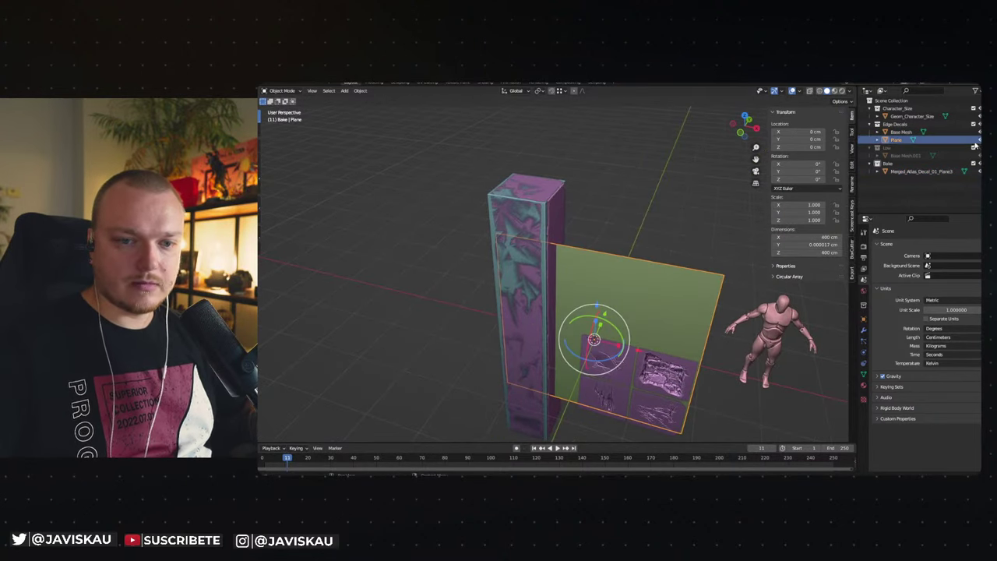
{"action": "key", "text": "h"}
{"action": "left_click", "coordinate": [544, 221]}
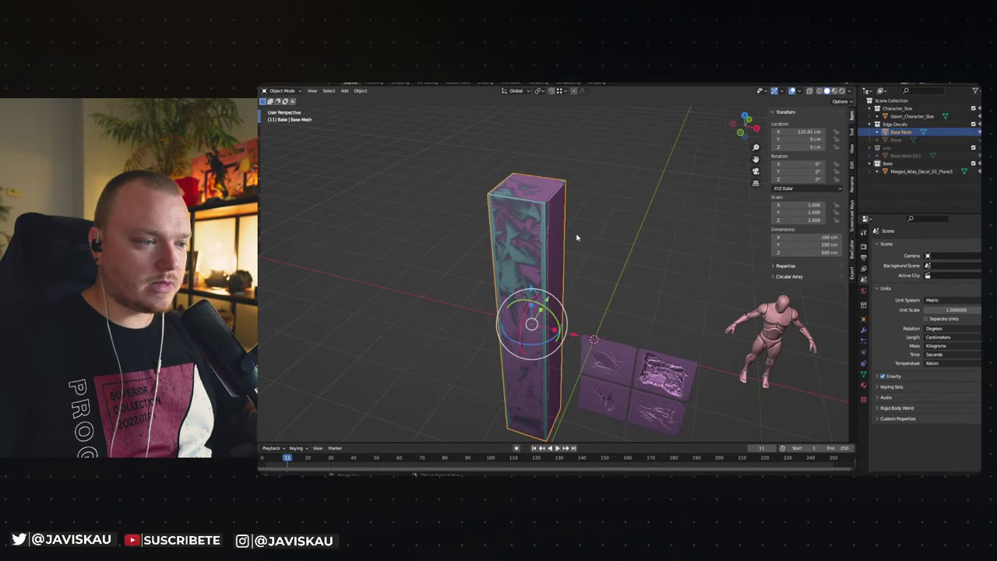
{"action": "key", "text": "KP_Divide"}
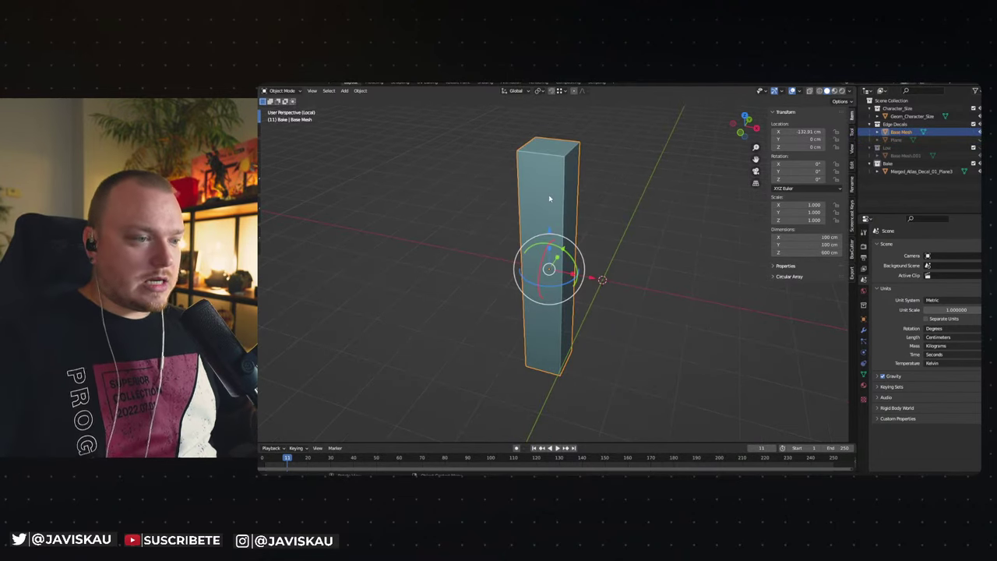
{"action": "key", "text": "Tab"}
Add two centred vertical edge loops down the pillar with a loop cut.
{"action": "scroll", "coordinate": [608, 218], "scroll_direction": "up", "scroll_amount": 5}
{"action": "scroll", "coordinate": [623, 203], "scroll_direction": "down", "scroll_amount": 4}
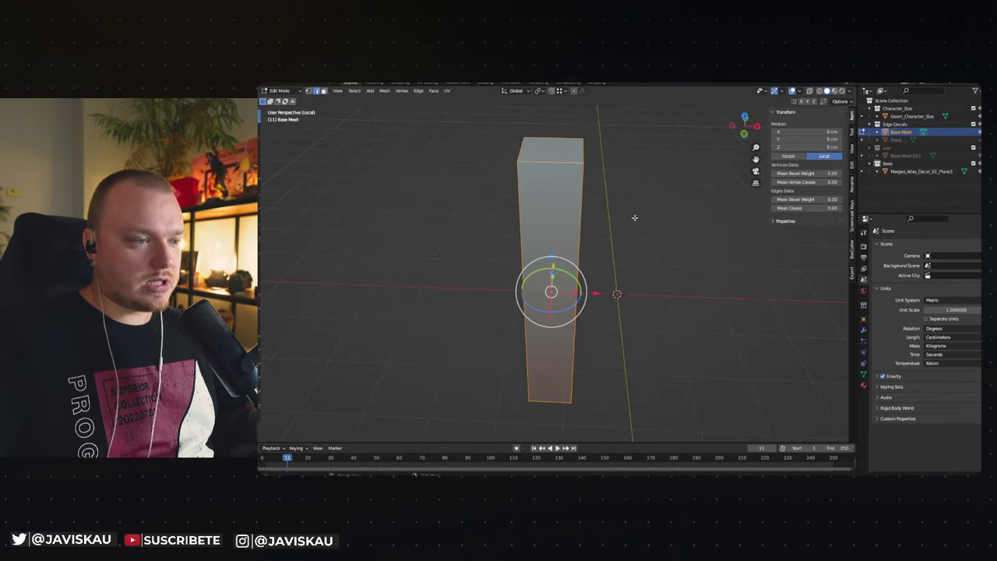
{"action": "left_click", "coordinate": [624, 203]}
{"action": "middle_click_drag", "start_coordinate": [623, 203], "coordinate": [544, 166]}
{"action": "key", "text": "ctrl+r"}
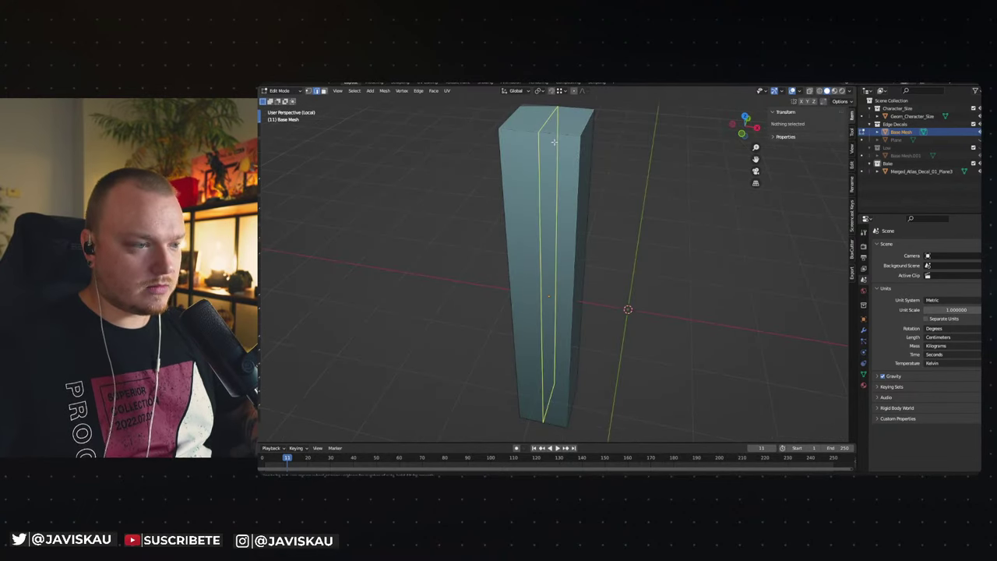
{"action": "scroll", "coordinate": [554, 138], "scroll_direction": "up", "scroll_amount": 2}
{"action": "left_click", "coordinate": [572, 300]}
{"action": "right_click", "coordinate": [573, 300]}
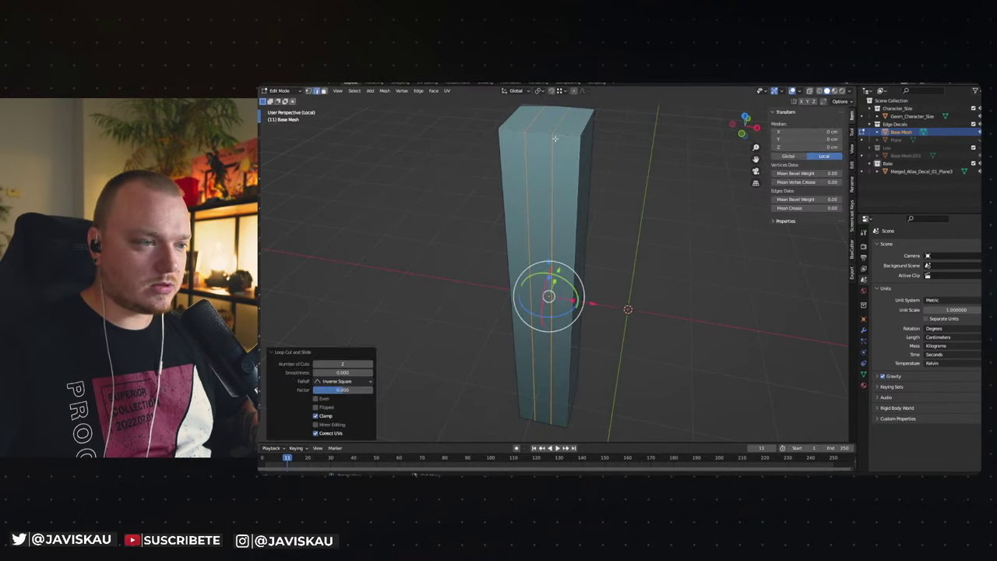
Spread the two new loops apart along X, settling on a scale of 1.1.
{"action": "left_click_drag", "start_coordinate": [573, 300], "coordinate": [592, 301]}
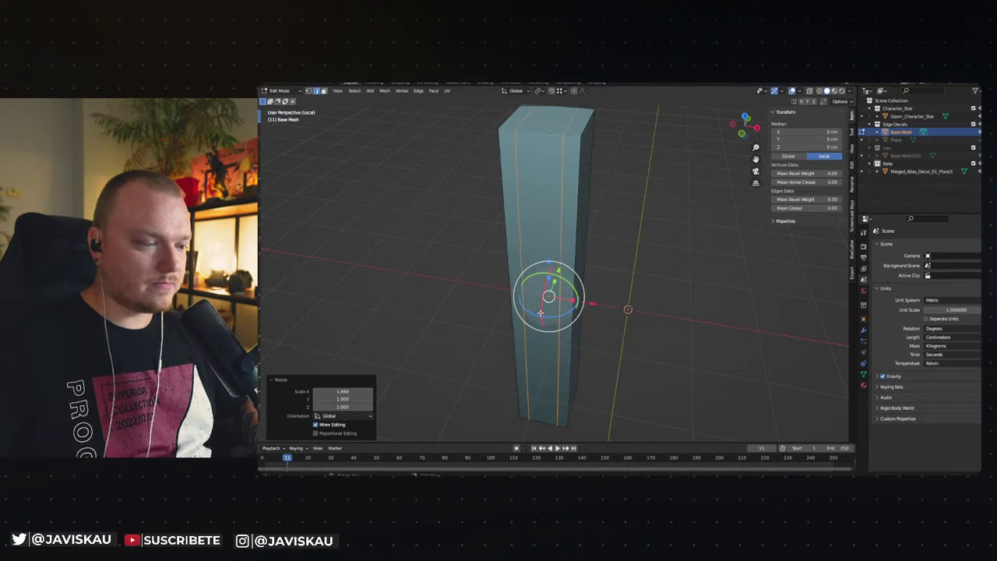
{"action": "double_click", "coordinate": [348, 392]}
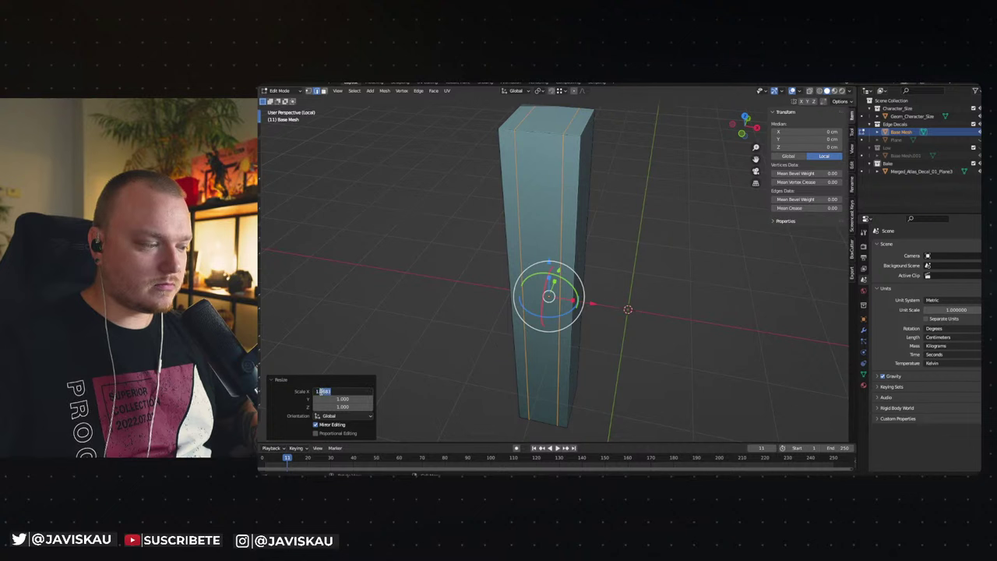
{"action": "type", "text": "1.2"}
{"action": "key", "text": "Return"}
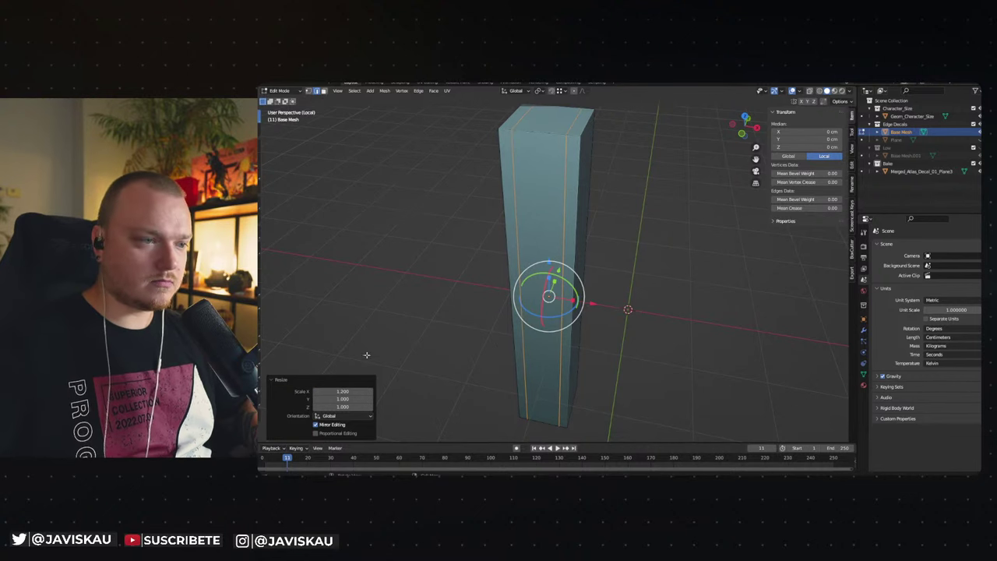
{"action": "double_click", "coordinate": [347, 392]}
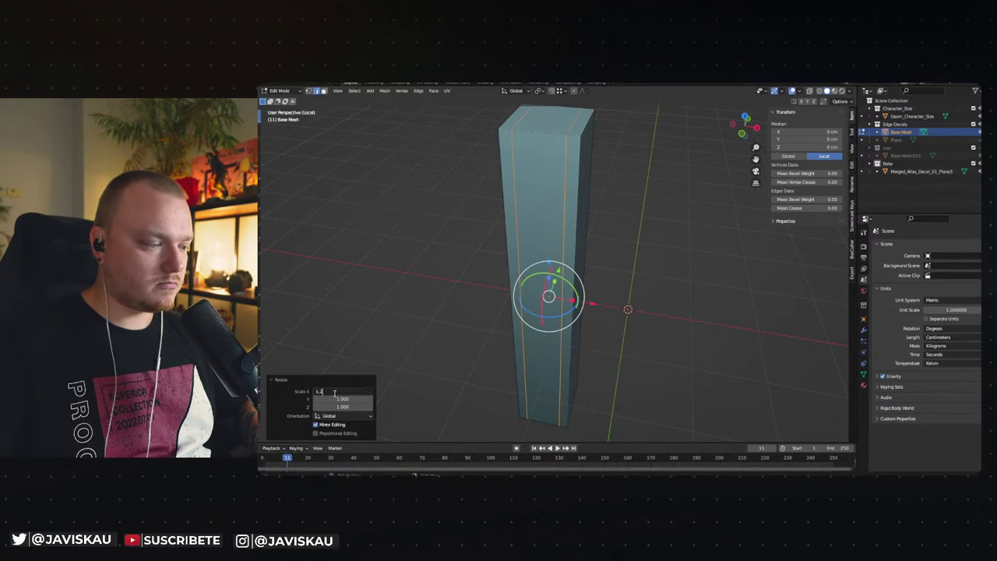
{"action": "key", "text": "Return"}
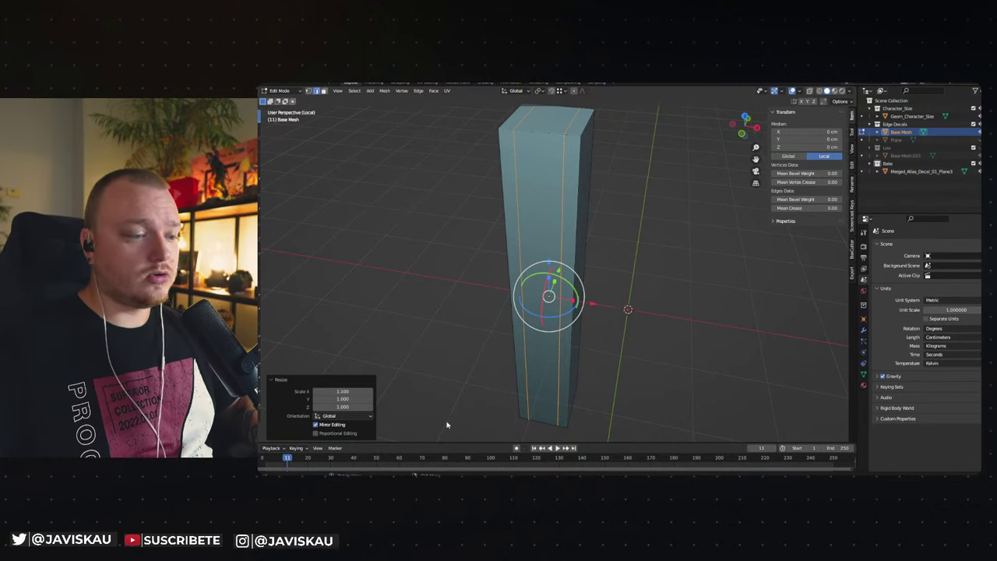
Add two centred vertical edge loops on the pillar's adjacent faces.
{"action": "left_click", "coordinate": [647, 336]}
{"action": "middle_click_drag", "start_coordinate": [668, 289], "coordinate": [568, 231]}
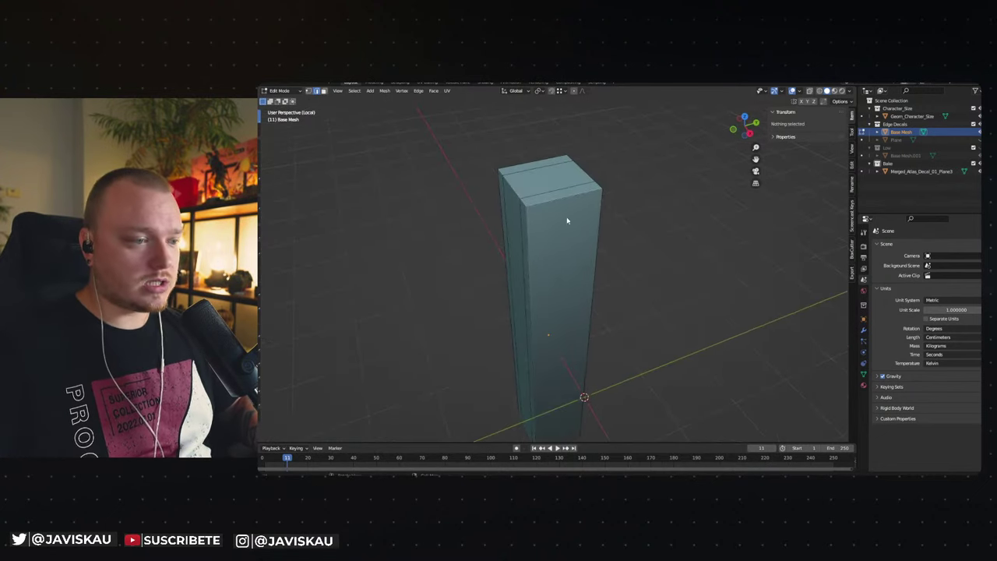
{"action": "key", "text": "ctrl+r"}
{"action": "scroll", "coordinate": [561, 189], "scroll_direction": "up", "scroll_amount": 1}
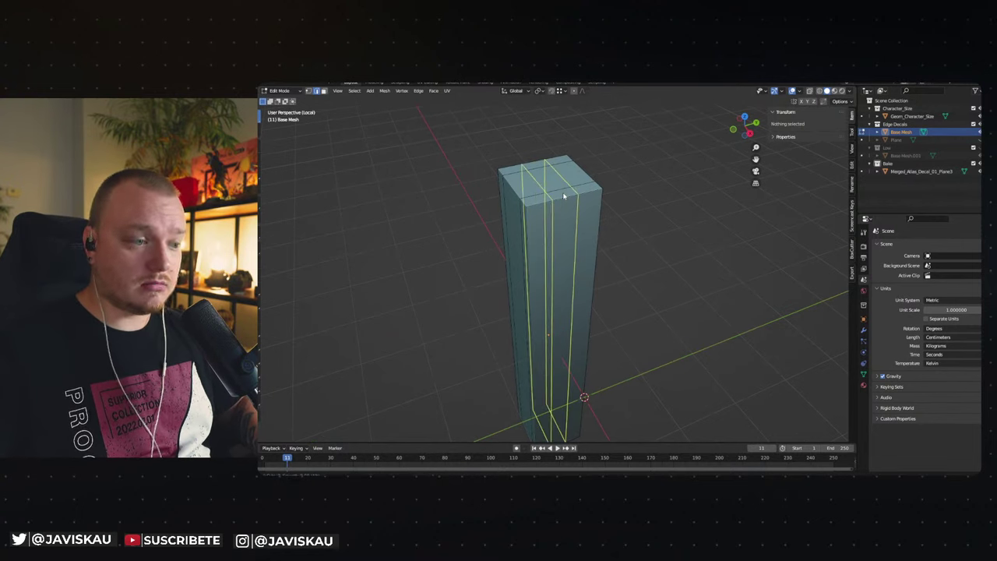
{"action": "left_click", "coordinate": [562, 191]}
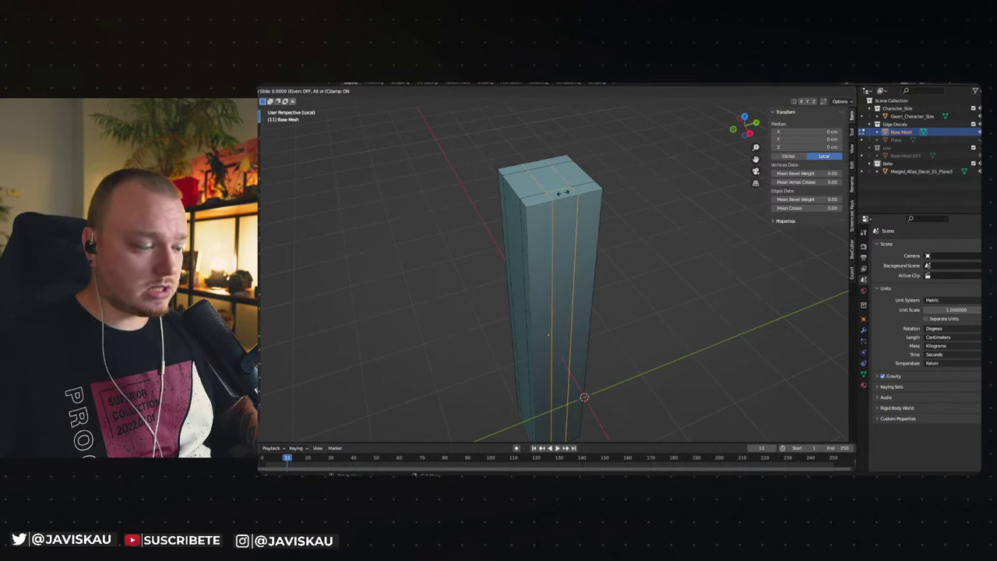
{"action": "right_click", "coordinate": [562, 192]}
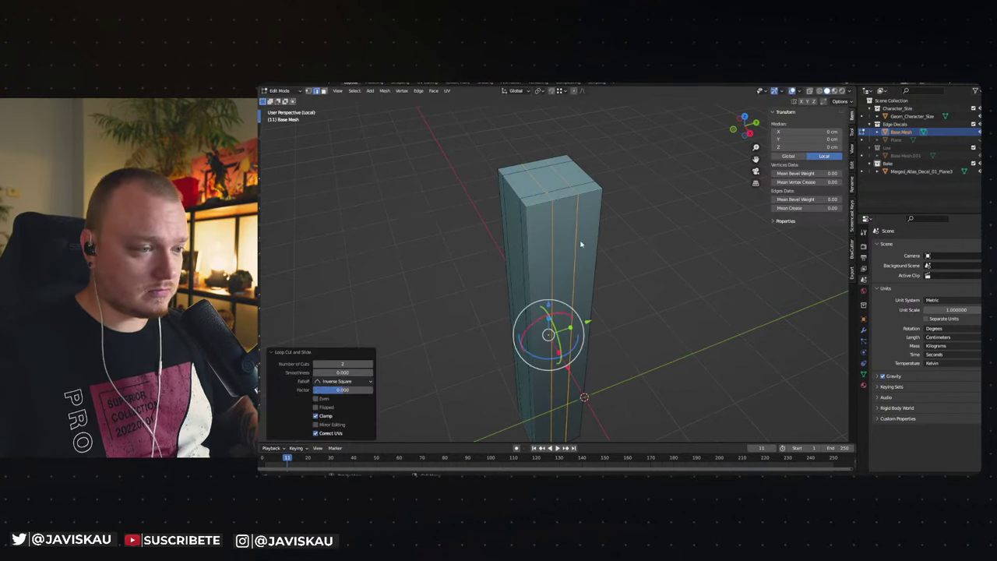
Scale the new loops apart along Y to 1.945.
{"action": "key", "text": "s"}
{"action": "key", "text": "y"}
{"action": "left_click", "coordinate": [592, 328]}
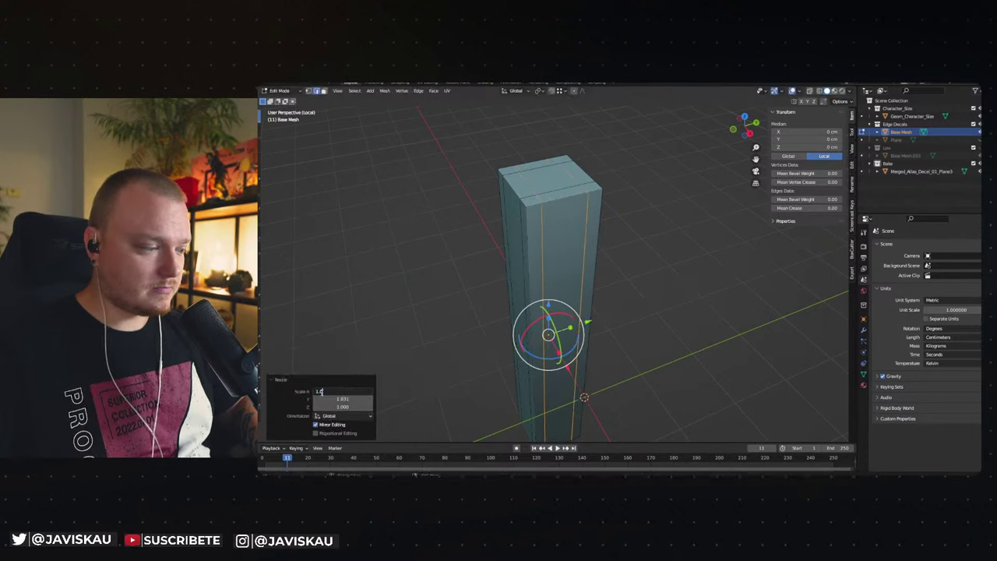
{"action": "key", "text": "Return"}
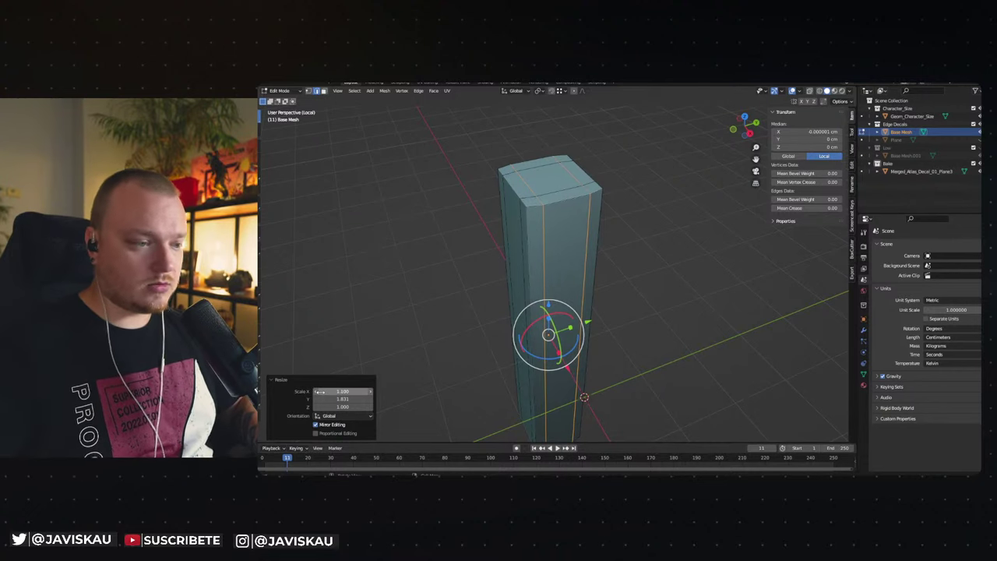
{"action": "key", "text": "ctrl+z"}
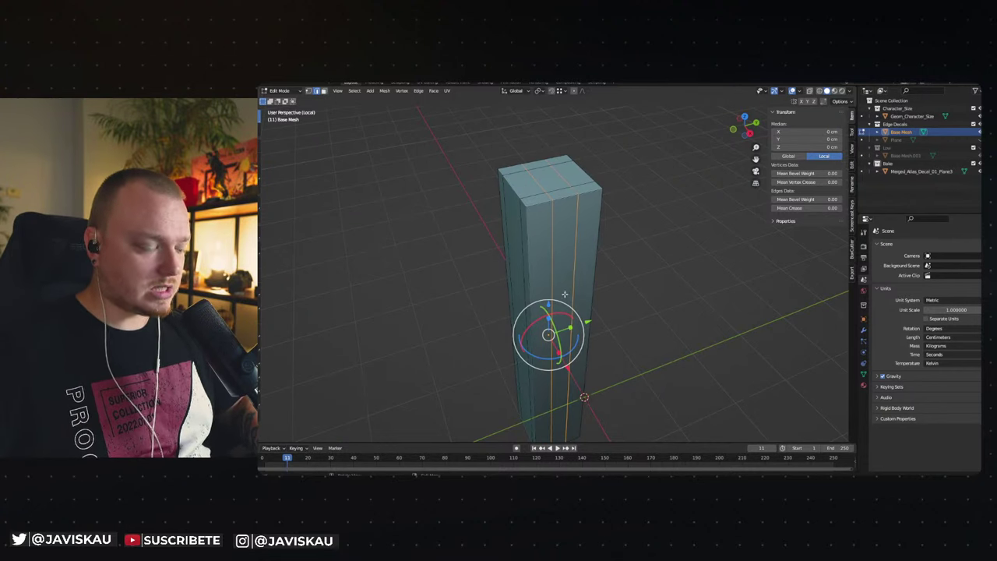
{"action": "key", "text": "s"}
{"action": "key", "text": "y"}
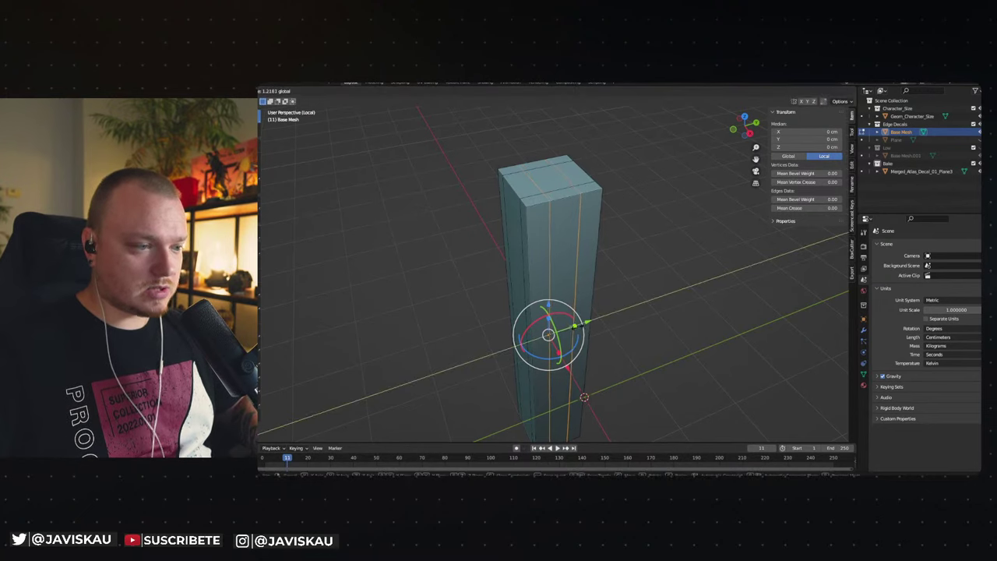
{"action": "left_click", "coordinate": [595, 327]}
{"action": "mouse_move", "coordinate": [595, 327]}
{"action": "middle_mouse_down"}
{"action": "mouse_move", "coordinate": [652, 285]}
{"action": "mouse_move", "coordinate": [679, 285]}
{"action": "middle_mouse_up"}
{"action": "key", "text": "alt+a"}
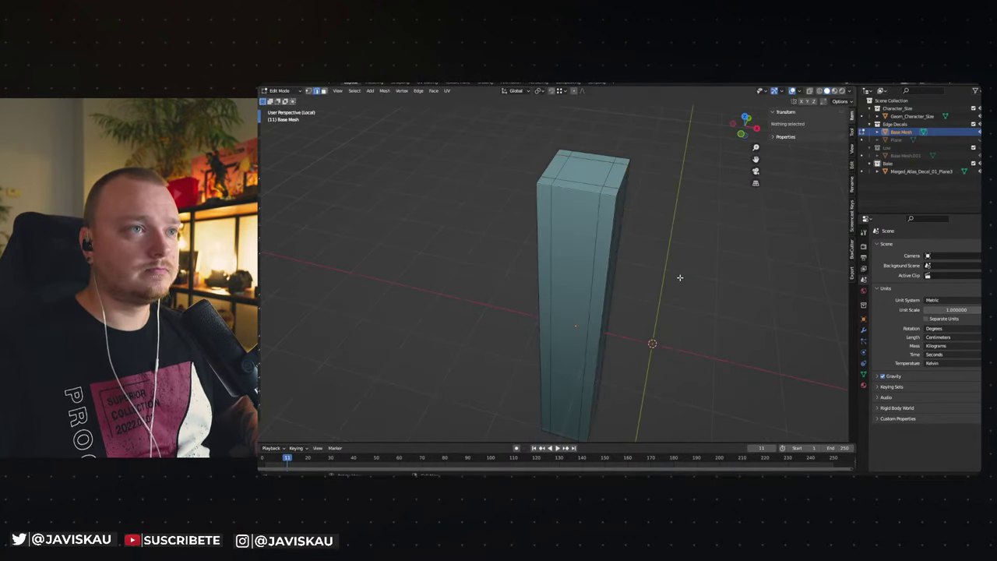
Select the pillar's top faces and the wide faces between the corner strips.
{"action": "middle_click_drag", "start_coordinate": [670, 260], "coordinate": [646, 256]}
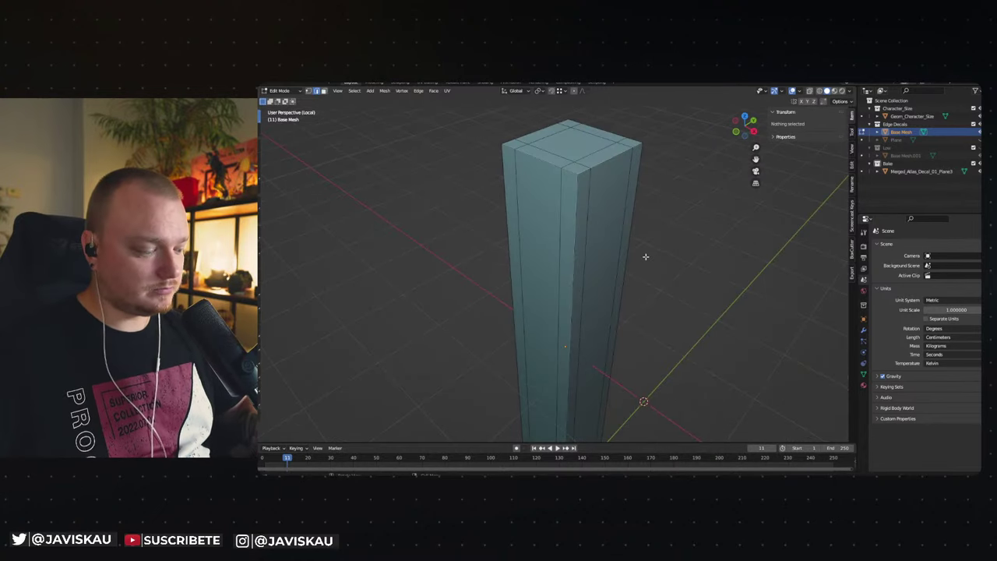
{"action": "left_click", "coordinate": [601, 201]}
{"action": "left_click", "coordinate": [544, 173], "text": "shift"}
{"action": "left_click", "coordinate": [546, 154], "text": "shift"}
{"action": "left_click", "coordinate": [547, 134], "text": "shift"}
{"action": "left_click", "coordinate": [589, 129], "text": "shift"}
{"action": "left_click", "coordinate": [604, 153], "text": "shift"}
{"action": "scroll", "coordinate": [610, 180], "scroll_direction": "down", "scroll_amount": 5}
{"action": "mouse_move", "coordinate": [600, 223]}
{"action": "middle_mouse_down"}
{"action": "mouse_move", "coordinate": [536, 180]}
{"action": "mouse_move", "coordinate": [579, 214]}
{"action": "mouse_move", "coordinate": [663, 226]}
{"action": "mouse_move", "coordinate": [647, 222]}
{"action": "middle_mouse_up"}
{"action": "scroll", "coordinate": [536, 180], "scroll_direction": "up", "scroll_amount": 5}
{"action": "left_click", "coordinate": [568, 215], "text": "shift"}
Refine the selection with the top corner faces and the lower block's faces.
{"action": "left_click", "coordinate": [641, 166], "text": "shift"}
{"action": "left_click", "coordinate": [640, 166], "text": "shift"}
{"action": "middle_click_drag", "start_coordinate": [640, 166], "coordinate": [543, 186]}
{"action": "left_click", "coordinate": [543, 186], "text": "shift"}
{"action": "left_click", "coordinate": [625, 217], "text": "shift"}
{"action": "mouse_move", "coordinate": [625, 217]}
{"action": "middle_mouse_down"}
{"action": "mouse_move", "coordinate": [607, 321]}
{"action": "mouse_move", "coordinate": [522, 292]}
{"action": "middle_mouse_up"}
{"action": "left_click", "coordinate": [518, 289], "text": "shift"}
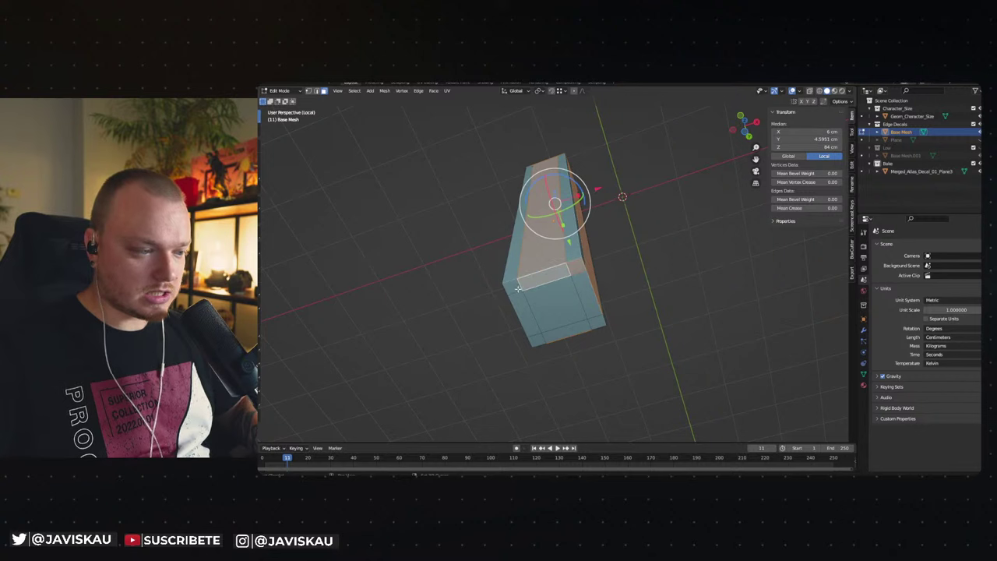
{"action": "left_click", "coordinate": [521, 311], "text": "shift"}
{"action": "left_click", "coordinate": [589, 300], "text": "shift"}
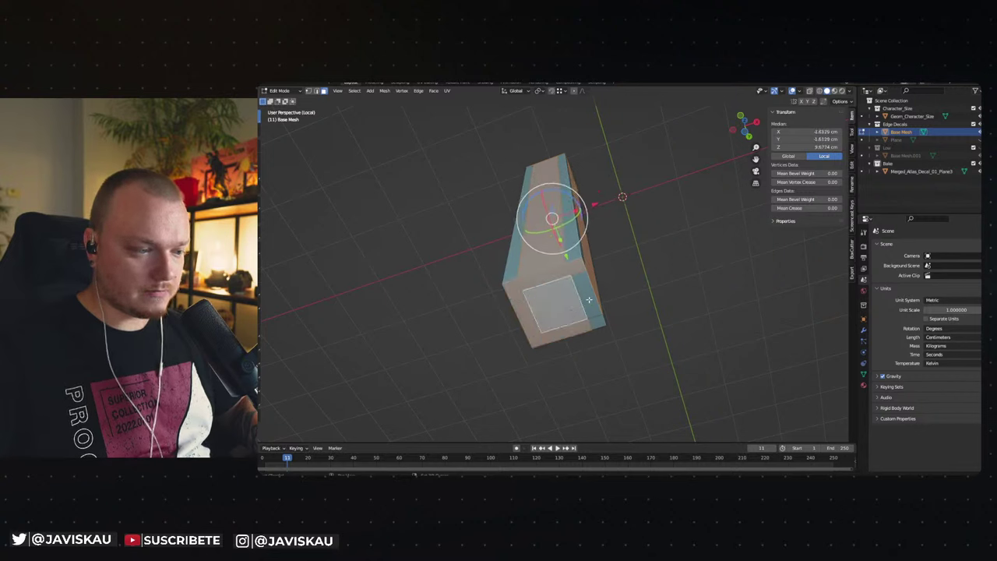
{"action": "left_click", "coordinate": [597, 322], "text": "shift"}
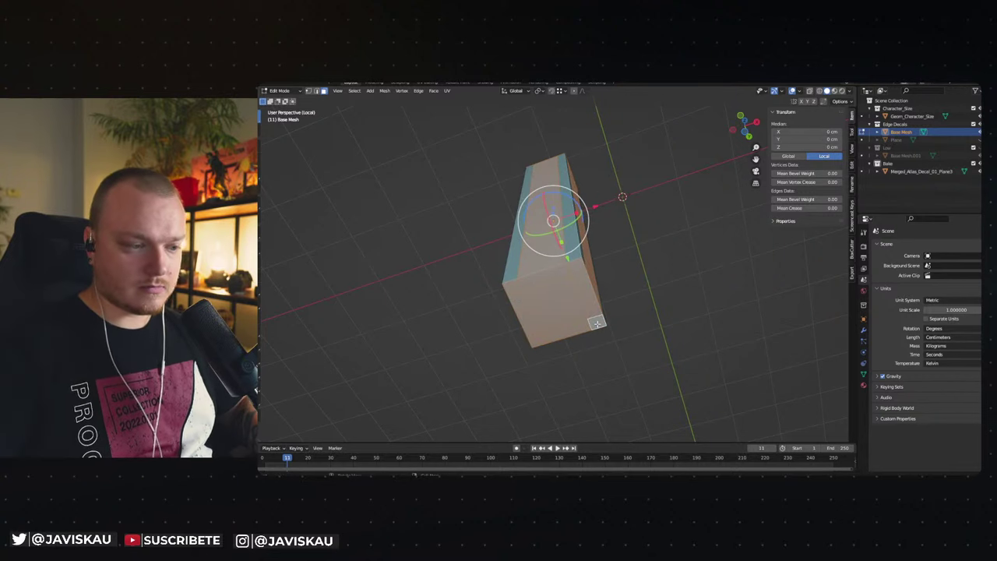
Delete the selected geometry, leaving only thin vertical corner strips.
{"action": "key", "text": "x"}
{"action": "left_click", "coordinate": [594, 337]}
{"action": "key", "text": "ctrl+z"}
{"action": "key", "text": "x"}
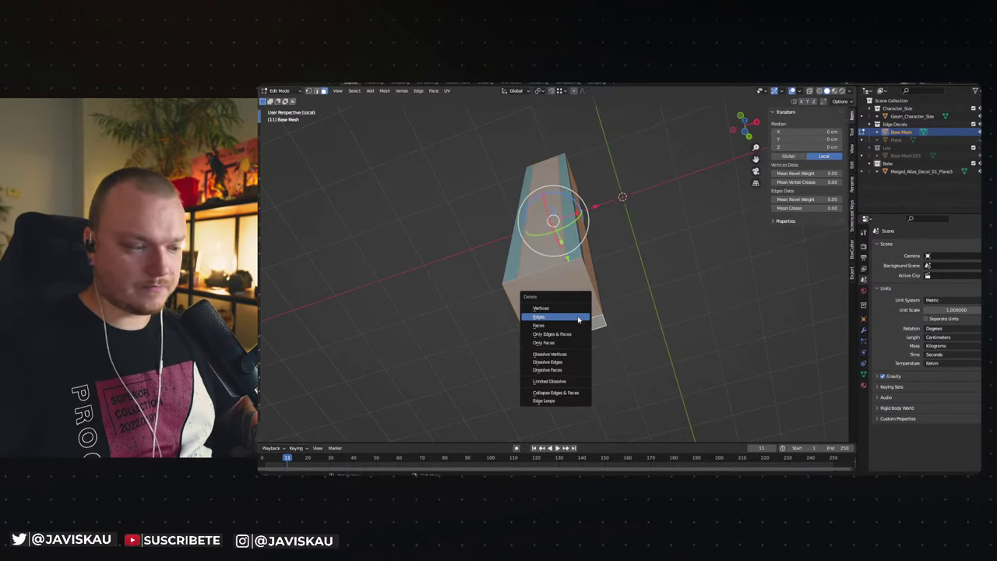
{"action": "left_click", "coordinate": [570, 327]}
{"action": "mouse_move", "coordinate": [727, 282]}
{"action": "middle_mouse_down"}
{"action": "mouse_move", "coordinate": [725, 322]}
{"action": "mouse_move", "coordinate": [688, 309]}
{"action": "mouse_move", "coordinate": [689, 356]}
{"action": "mouse_move", "coordinate": [668, 296]}
{"action": "middle_mouse_up"}
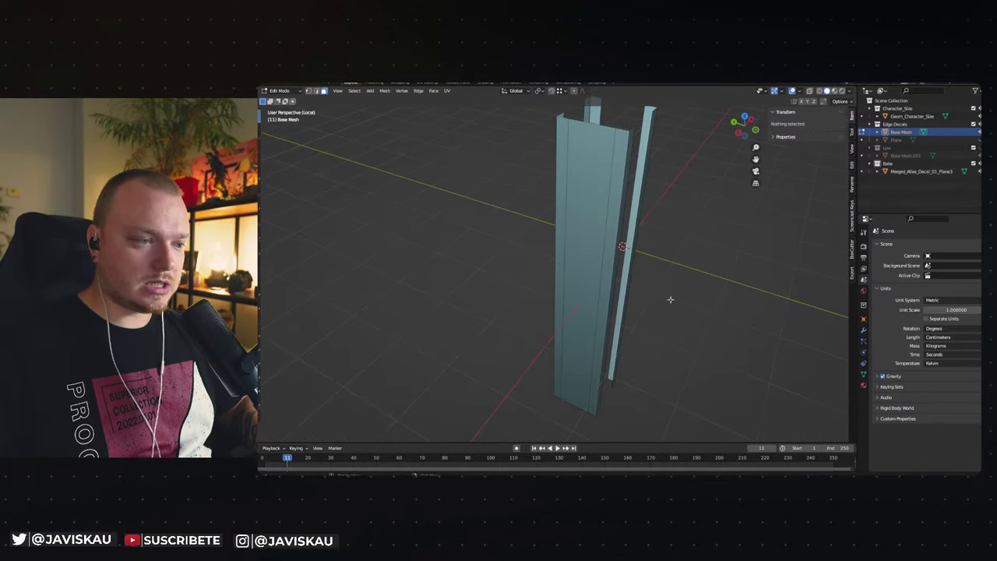
Delete the remaining selected faces, then return to Object Mode and show the whole scene.
{"action": "key", "text": "ctrl+z"}
{"action": "key", "text": "x"}
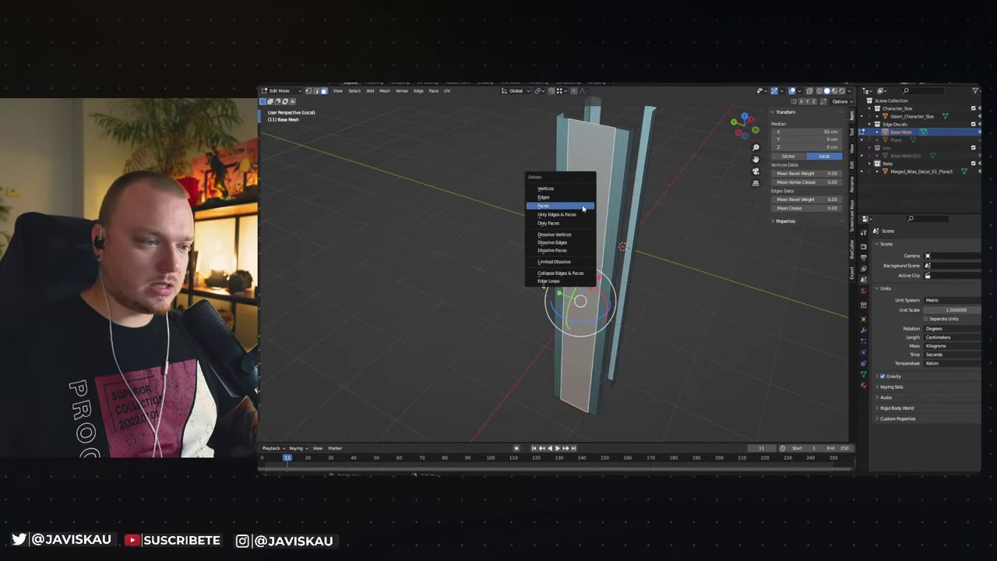
{"action": "left_click", "coordinate": [583, 207]}
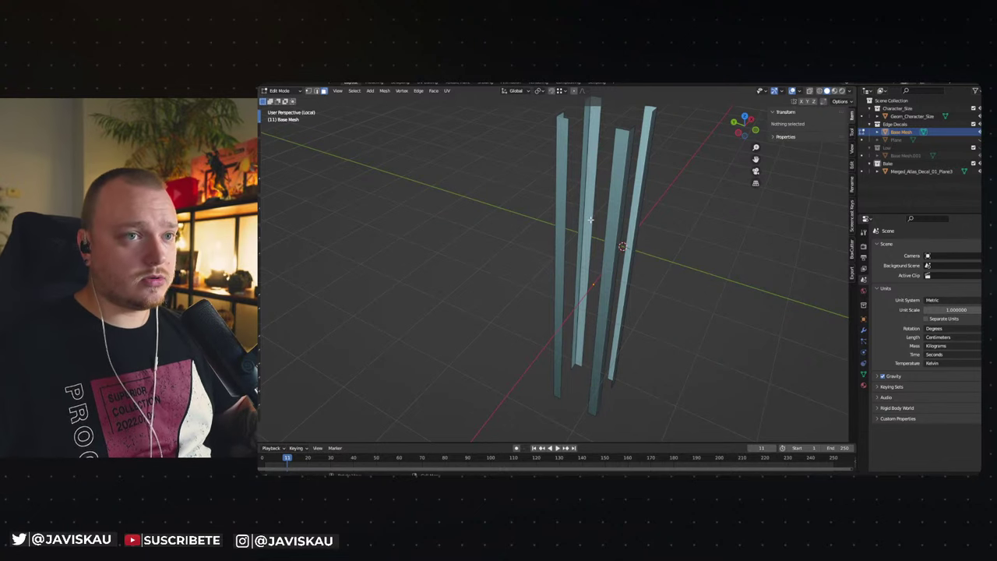
{"action": "key", "text": "KP_1"}
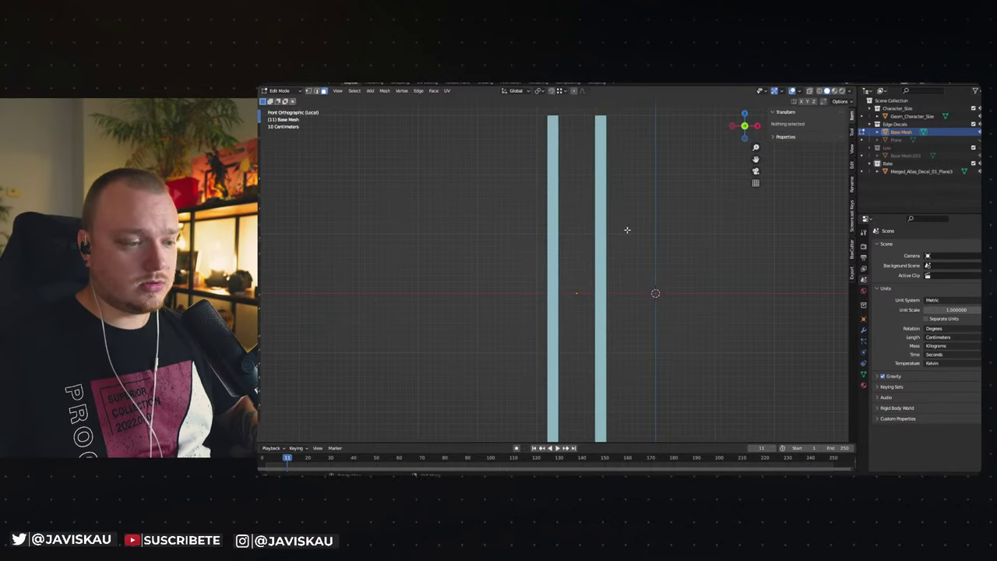
{"action": "scroll", "coordinate": [628, 230], "scroll_direction": "down", "scroll_amount": 2}
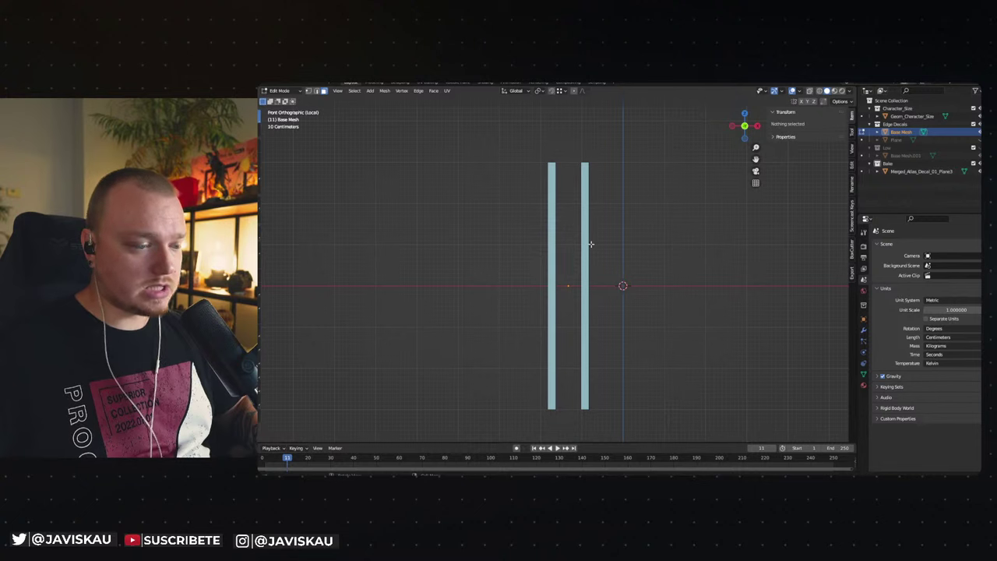
{"action": "key", "text": "Tab"}
{"action": "left_click", "coordinate": [677, 229]}
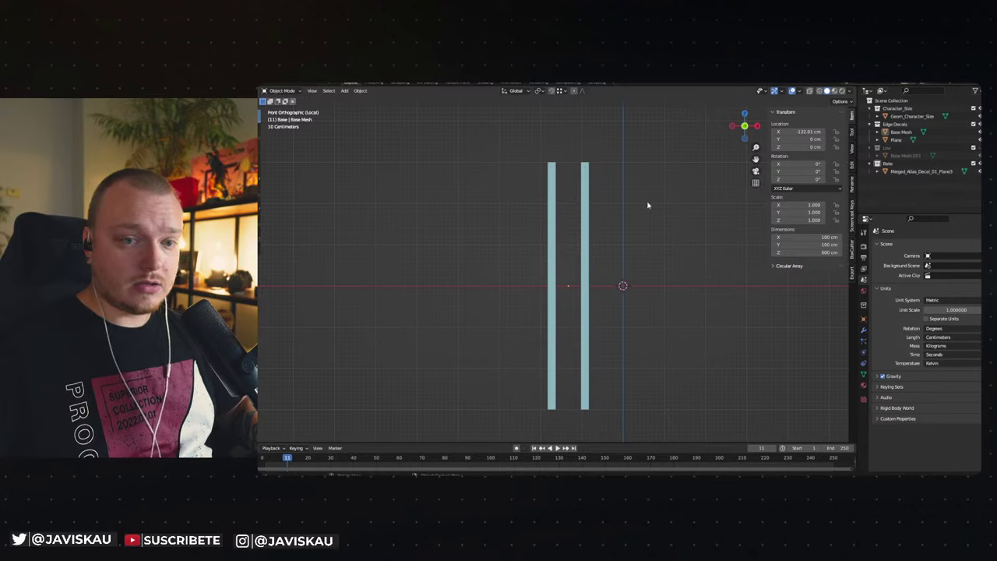
{"action": "key", "text": "KP_Divide"}
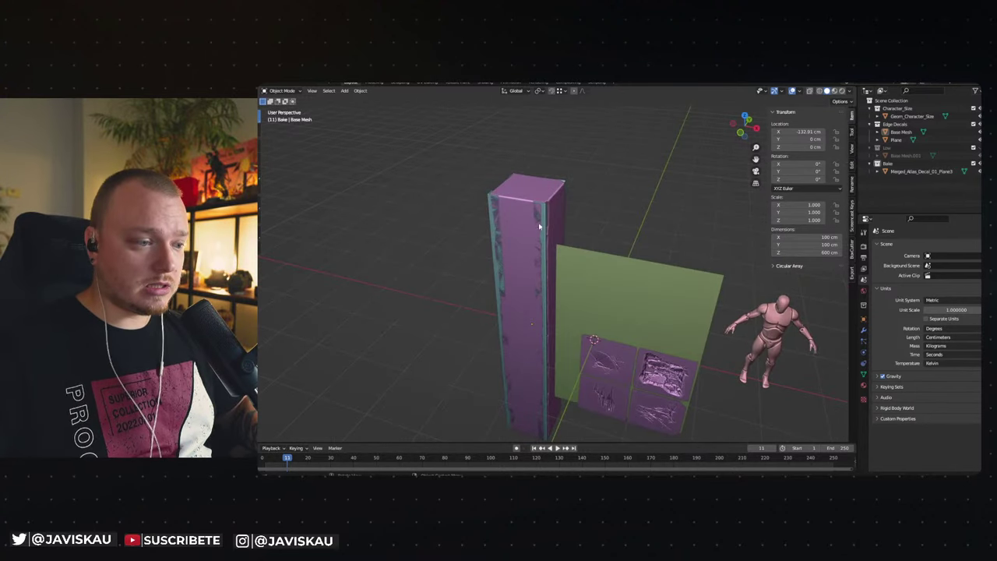
In X-ray Edit Mode, move the pillar's top vertices down 100 along Z.
{"action": "left_click", "coordinate": [540, 226]}
{"action": "key", "text": "KP_1"}
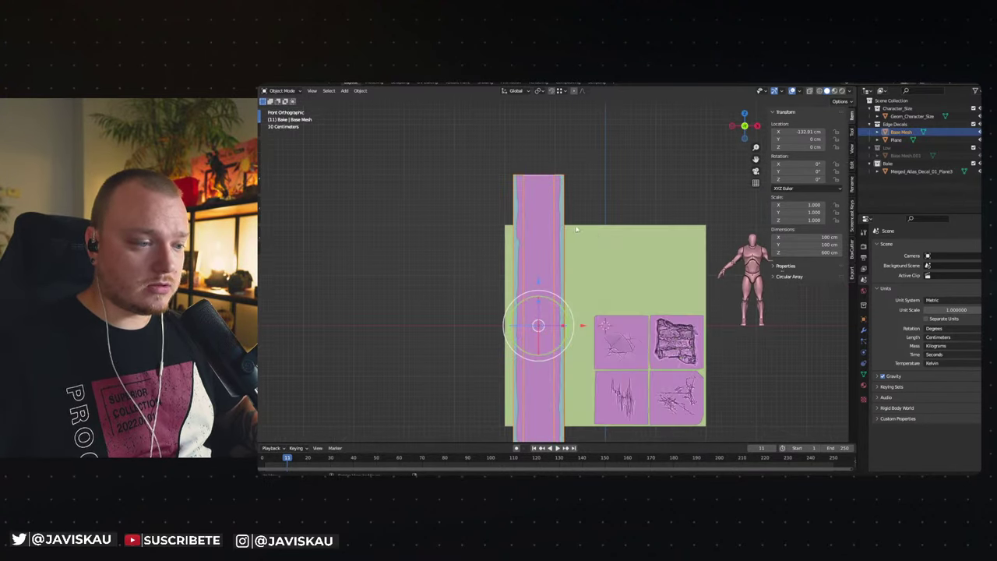
{"action": "key", "text": "1"}
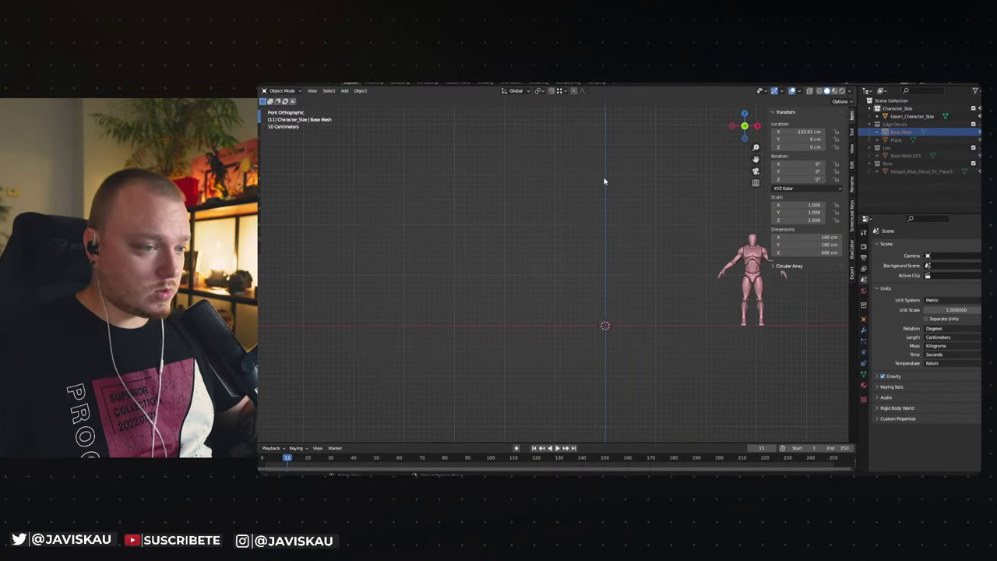
{"action": "key", "text": "ctrl+z"}
{"action": "key", "text": "Tab"}
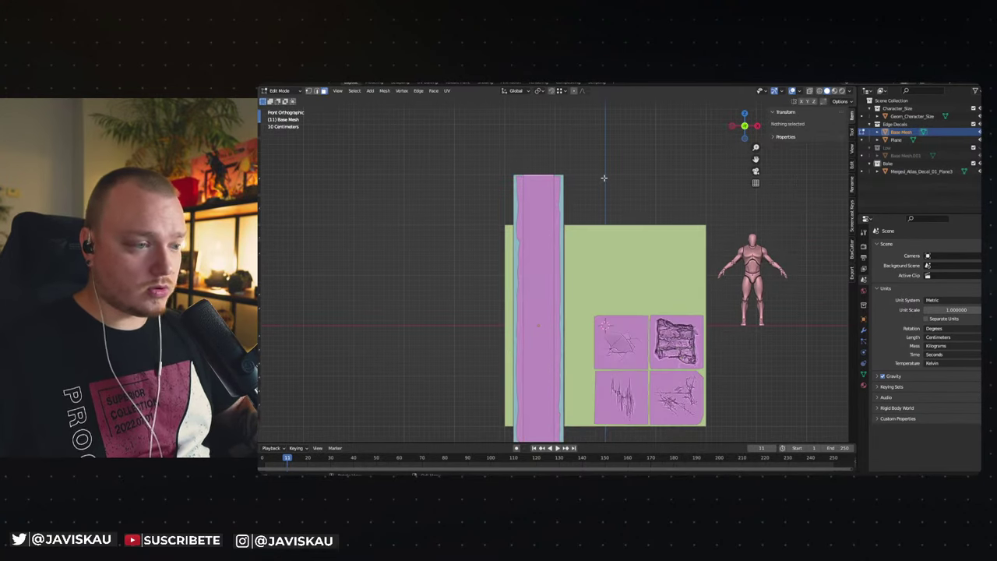
{"action": "left_click_drag", "start_coordinate": [610, 137], "coordinate": [449, 190]}
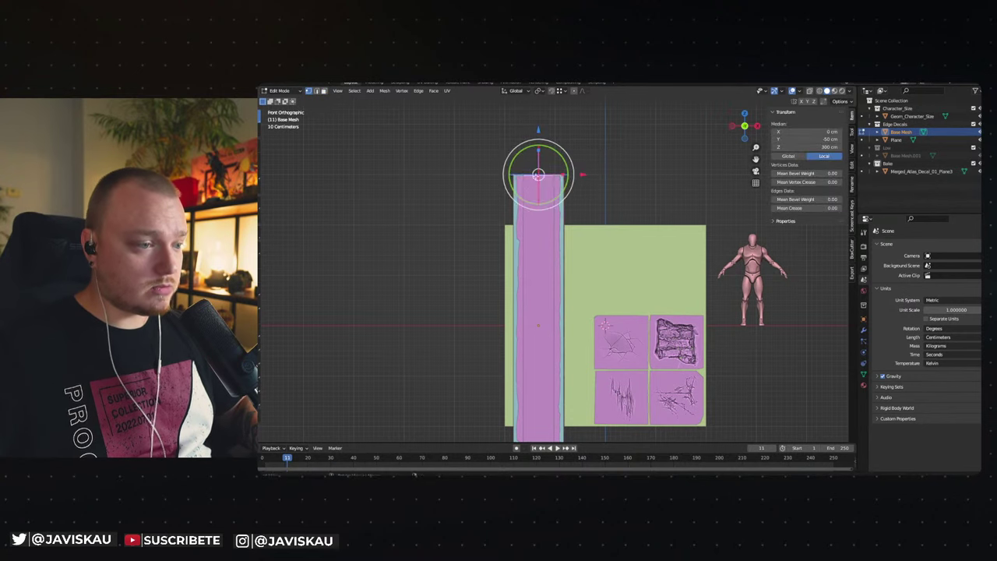
{"action": "key", "text": "alt+z"}
{"action": "left_click_drag", "start_coordinate": [539, 155], "coordinate": [456, 183]}
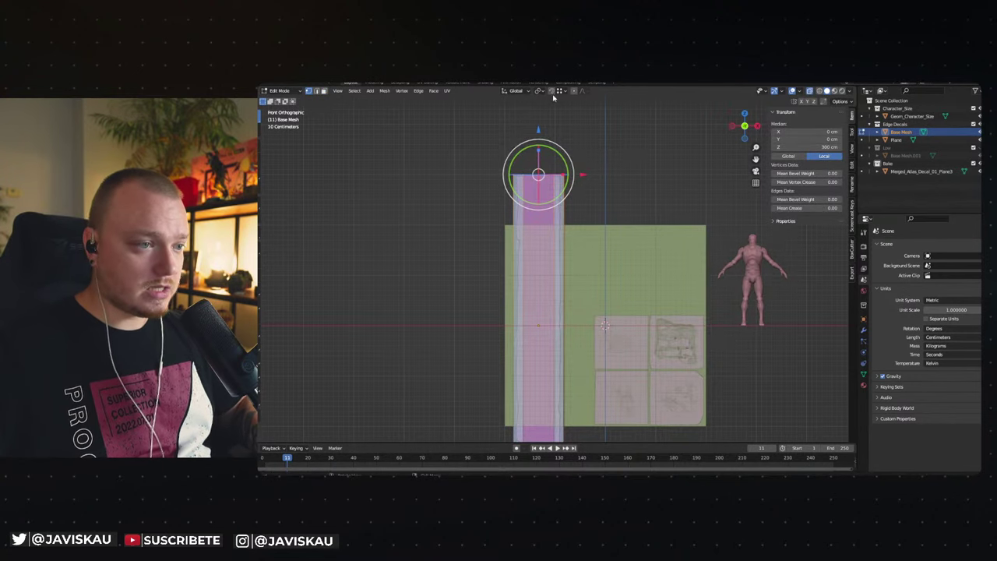
{"action": "type", "text": "gz"}
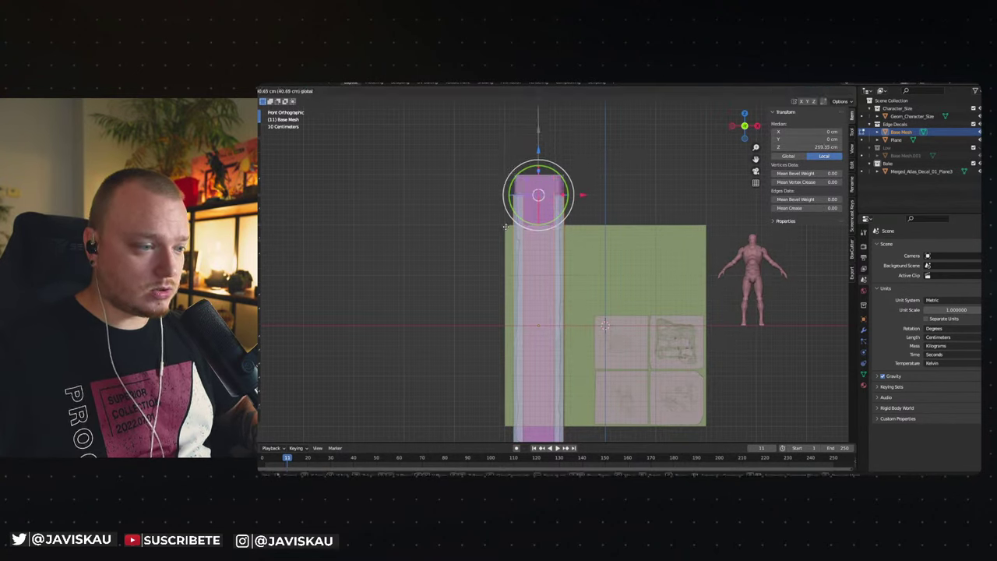
{"action": "type", "text": "-100"}
{"action": "key", "text": "Return"}
Select the pillar's bottom vertices and review the shortened pillar from several views.
{"action": "key", "text": "KP_7"}
{"action": "key", "text": "KP_1"}
{"action": "middle_click_drag", "start_coordinate": [452, 350], "coordinate": [457, 251], "text": "shift"}
{"action": "left_click_drag", "start_coordinate": [498, 374], "coordinate": [630, 423]}
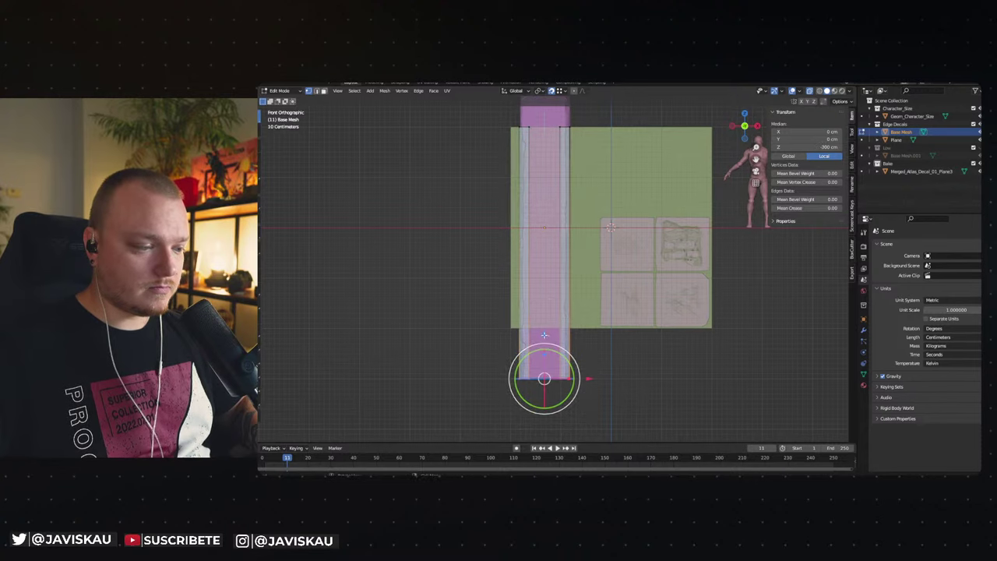
{"action": "left_click", "coordinate": [459, 316]}
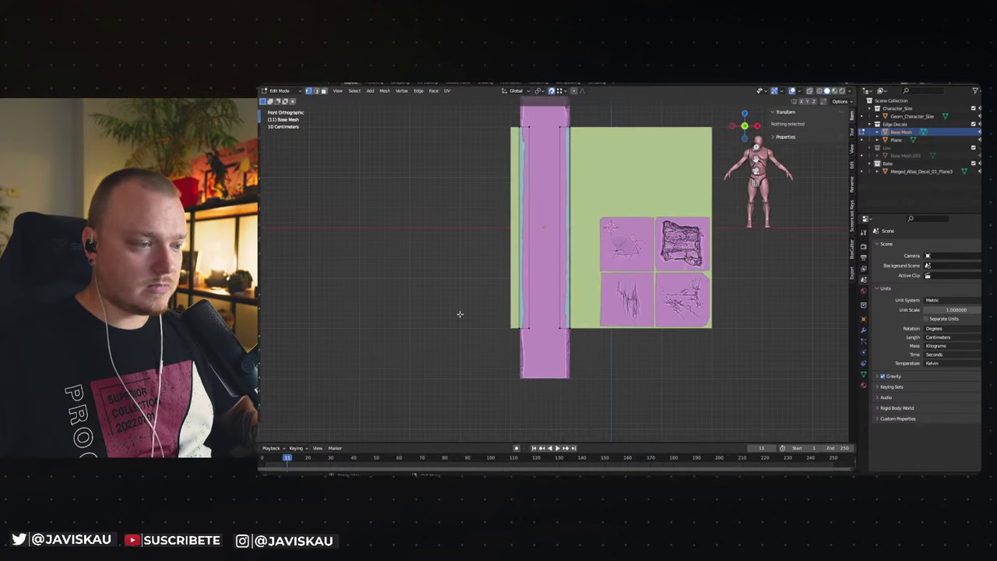
{"action": "mouse_move", "coordinate": [465, 283]}
{"action": "middle_mouse_down"}
{"action": "mouse_move", "coordinate": [506, 301]}
{"action": "mouse_move", "coordinate": [491, 301]}
{"action": "mouse_move", "coordinate": [491, 315]}
{"action": "middle_mouse_up"}
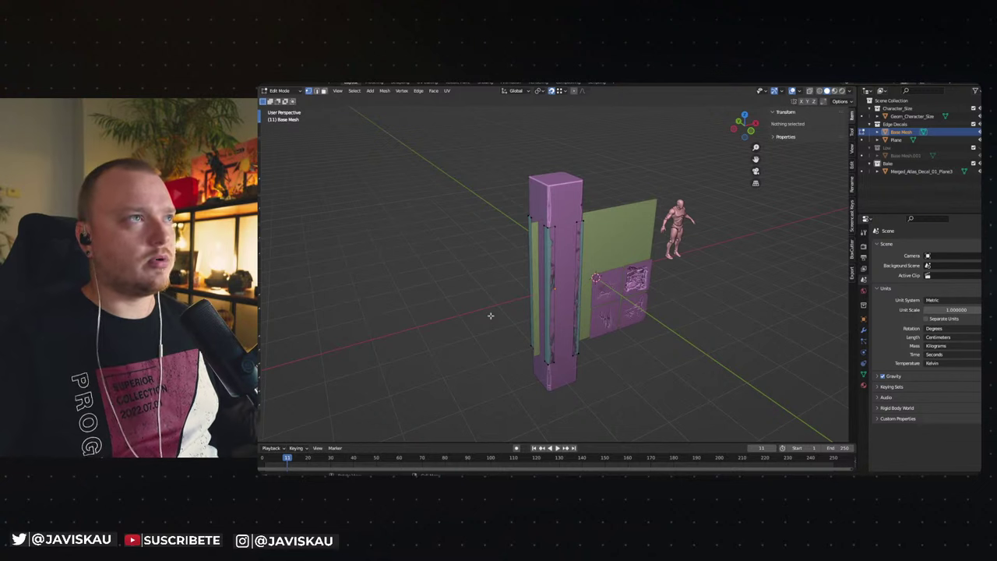
Return to Object Mode, select the Base Mesh and view it flat from the front.
{"action": "key", "text": "Tab"}
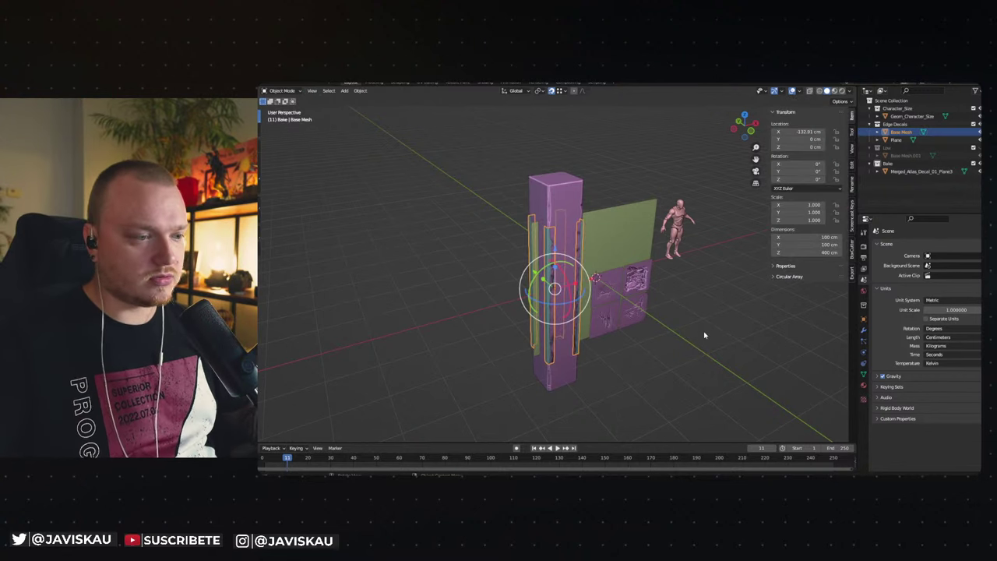
{"action": "key", "text": "KP_1"}
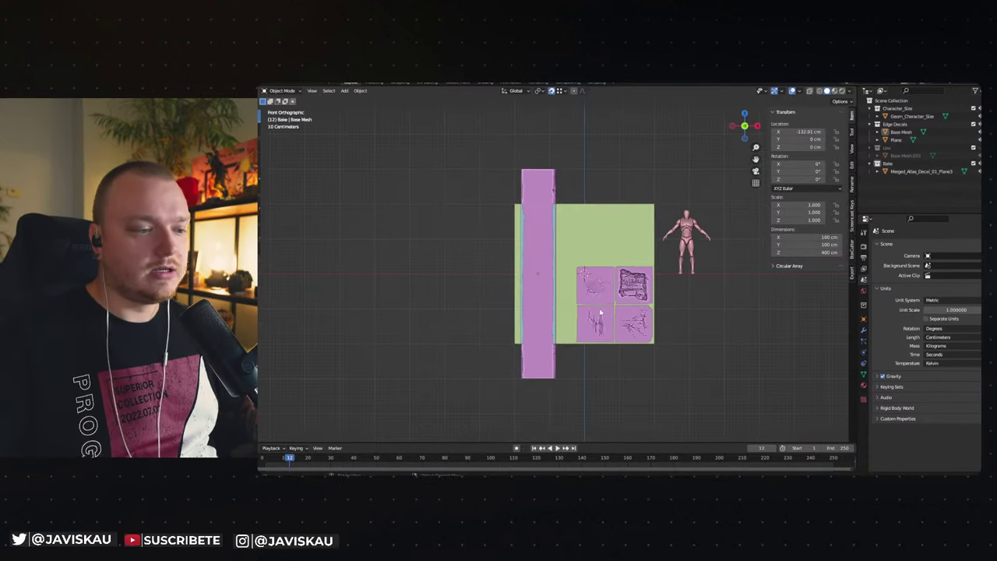
{"action": "scroll", "coordinate": [600, 312], "scroll_direction": "up", "scroll_amount": 2}
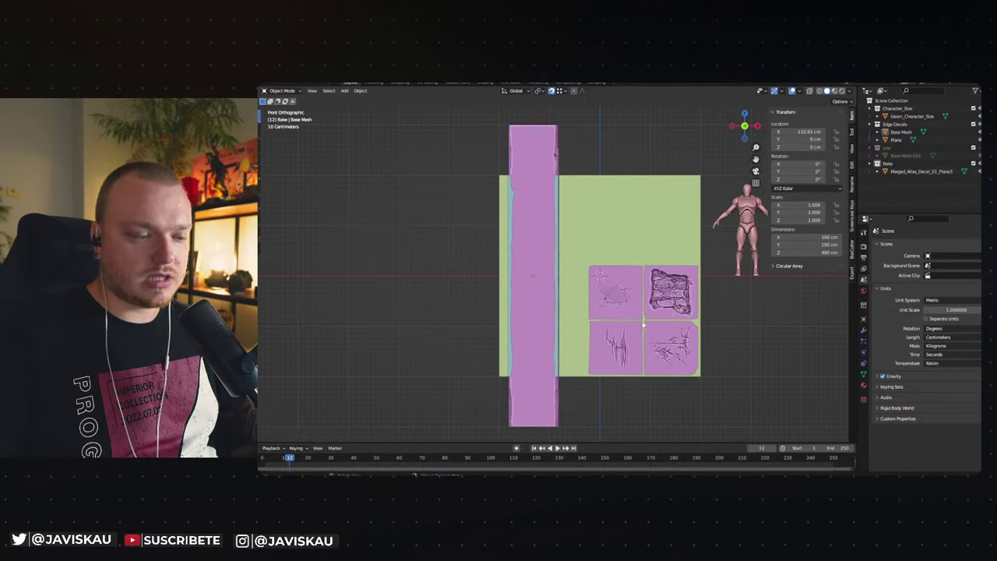
{"action": "middle_click_drag", "start_coordinate": [643, 325], "coordinate": [587, 307]}
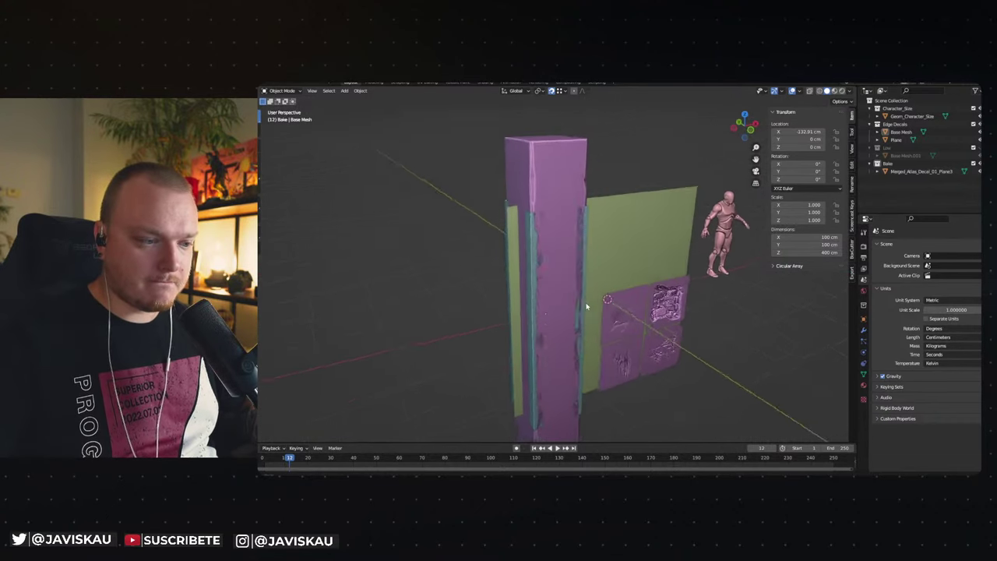
{"action": "scroll", "coordinate": [587, 306], "scroll_direction": "up", "scroll_amount": 1}
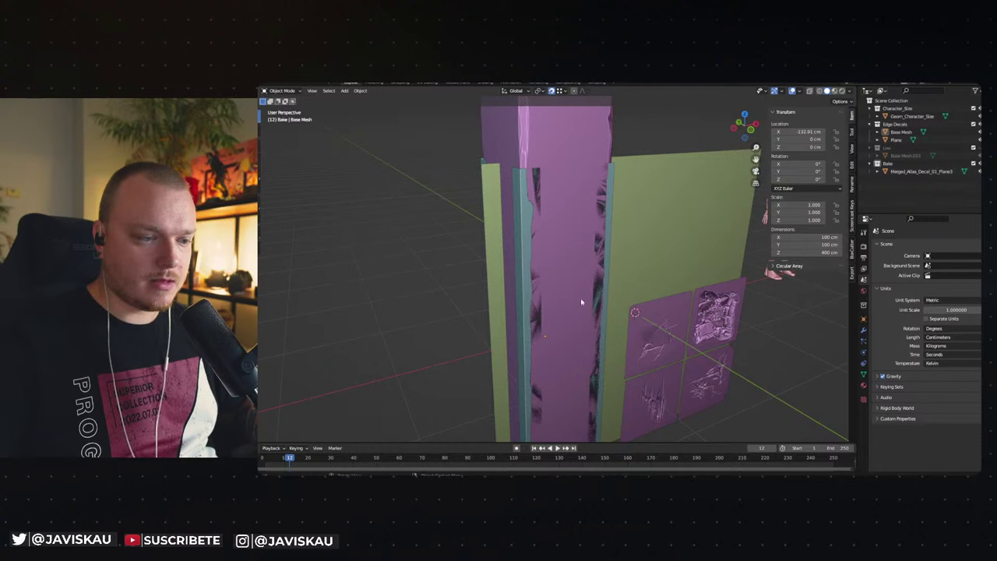
{"action": "left_click", "coordinate": [514, 200]}
{"action": "scroll", "coordinate": [545, 273], "scroll_direction": "down", "scroll_amount": 3}
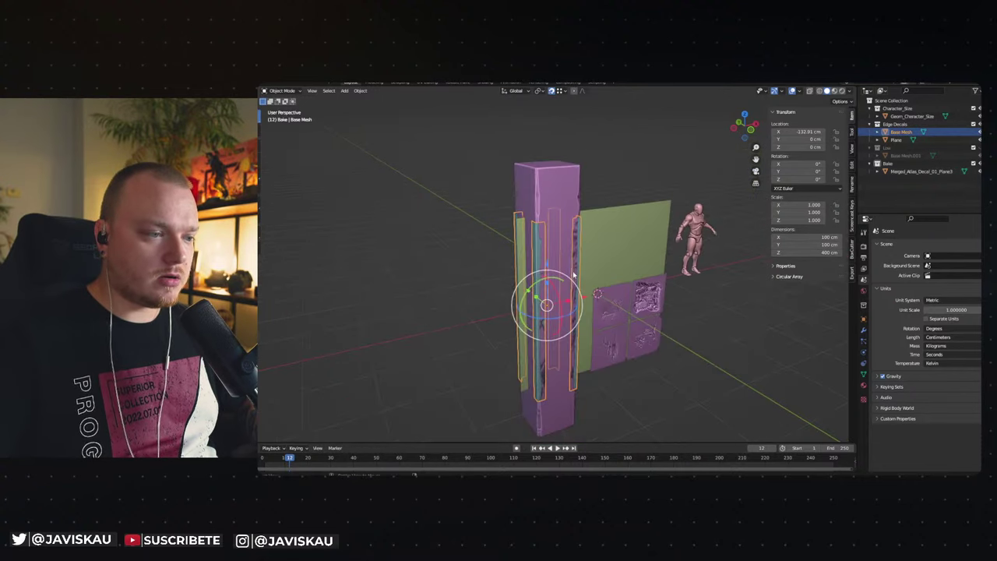
{"action": "key", "text": "KP_3"}
{"action": "key", "text": "KP_1"}
Isolate the Base Mesh and bevel all the bars' edges with several extra segments.
{"action": "key", "text": "KP_Divide"}
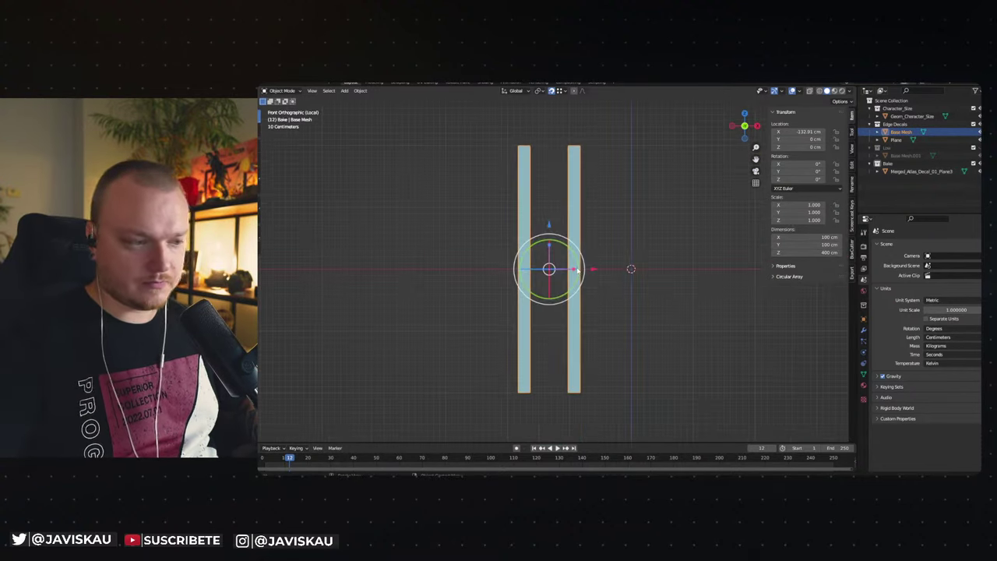
{"action": "middle_click_drag", "start_coordinate": [481, 159], "coordinate": [566, 230]}
{"action": "key", "text": "Tab"}
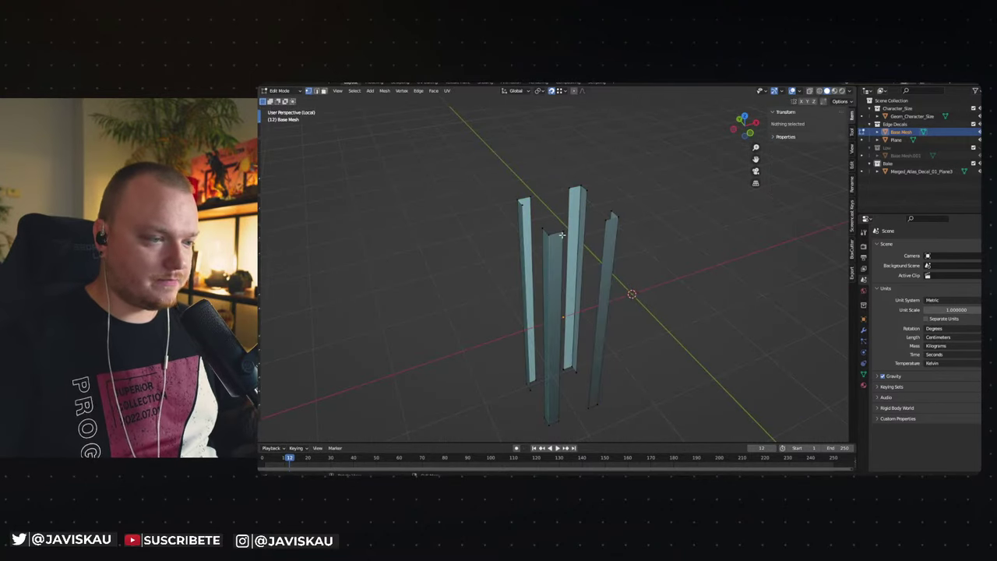
{"action": "key", "text": "l"}
{"action": "key", "text": "shift+l"}
{"action": "mouse_move", "coordinate": [587, 209]}
{"action": "middle_mouse_down"}
{"action": "mouse_move", "coordinate": [545, 219]}
{"action": "mouse_move", "coordinate": [528, 236]}
{"action": "mouse_move", "coordinate": [538, 232]}
{"action": "mouse_move", "coordinate": [567, 266]}
{"action": "middle_mouse_up"}
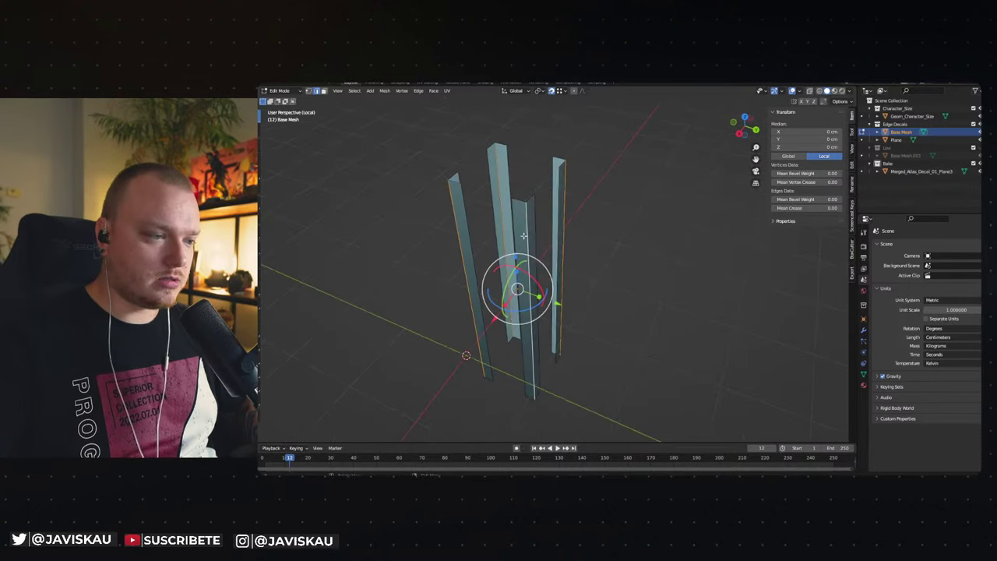
{"action": "key", "text": "ctrl+b"}
{"action": "scroll", "coordinate": [705, 269], "scroll_direction": "up", "scroll_amount": 1}
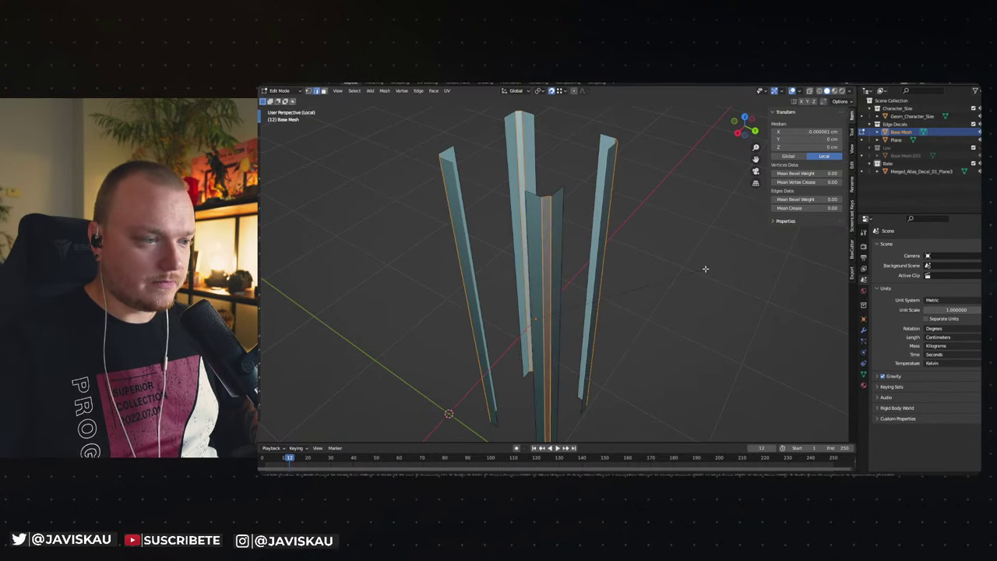
{"action": "scroll", "coordinate": [705, 269], "scroll_direction": "up", "scroll_amount": 1}
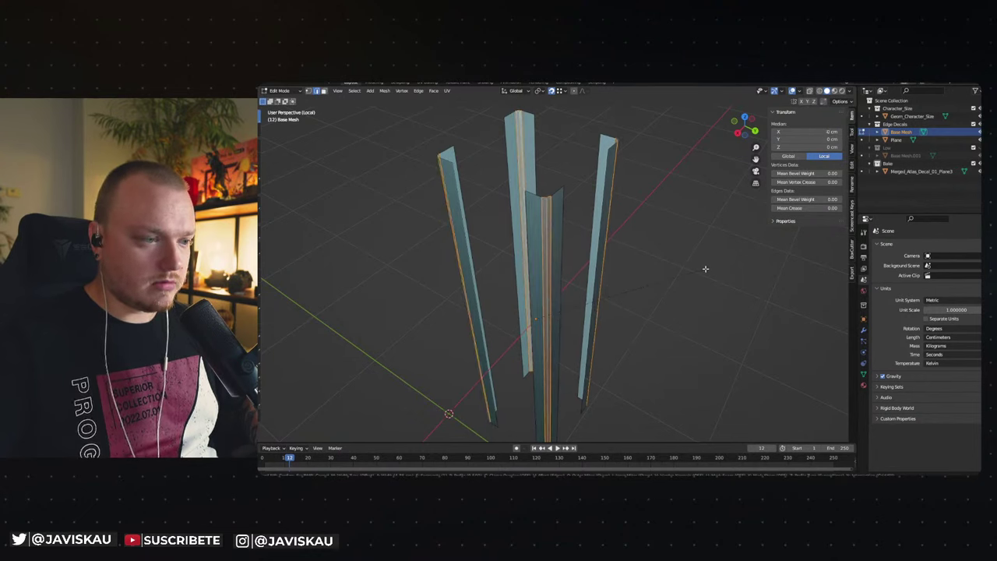
{"action": "left_click", "coordinate": [705, 269]}
Shade the bevelled bars smooth in Object Mode.
{"action": "key", "text": "Tab"}
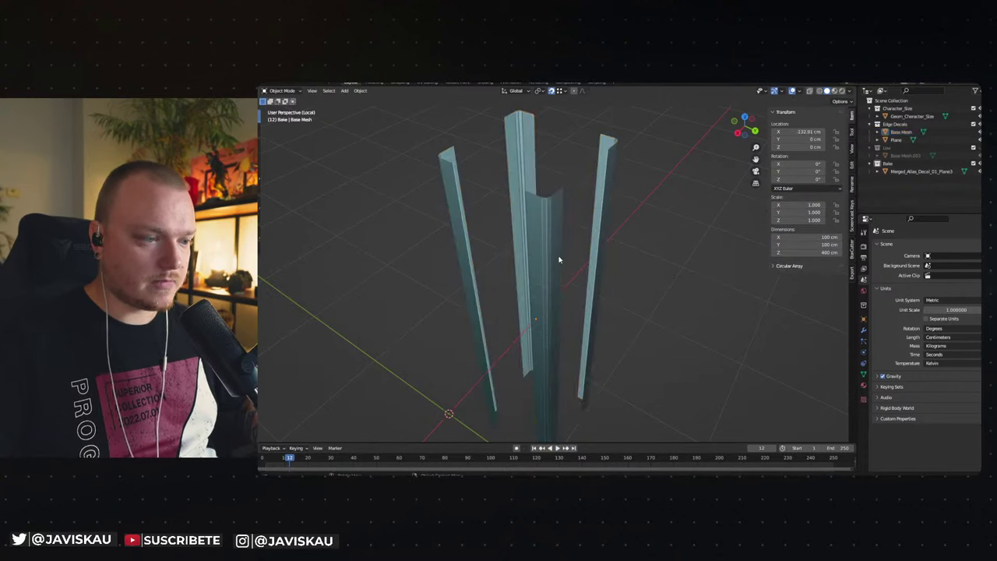
{"action": "right_click", "coordinate": [558, 259]}
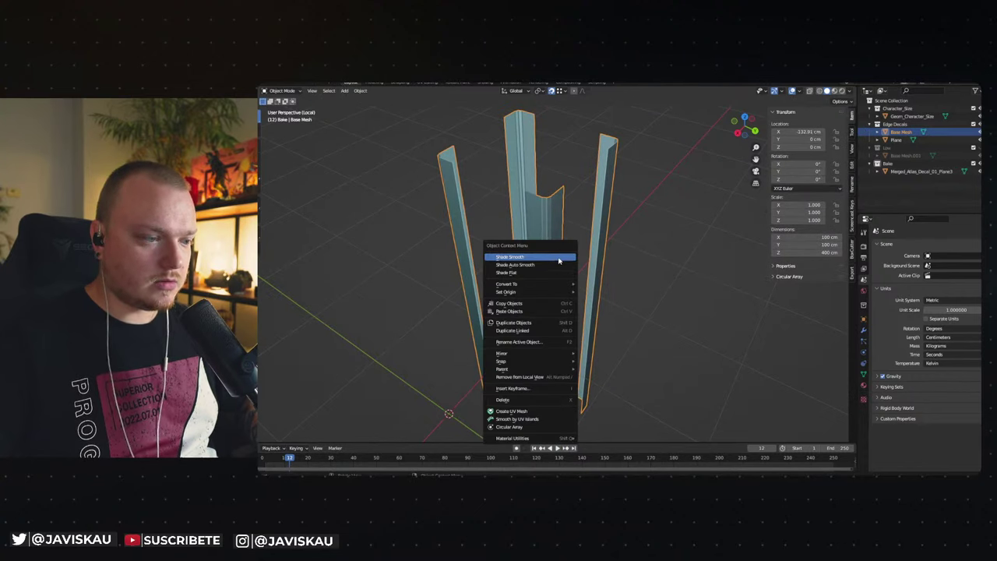
{"action": "left_click", "coordinate": [559, 257]}
{"action": "left_click", "coordinate": [645, 268]}
{"action": "middle_click_drag", "start_coordinate": [645, 267], "coordinate": [611, 264]}
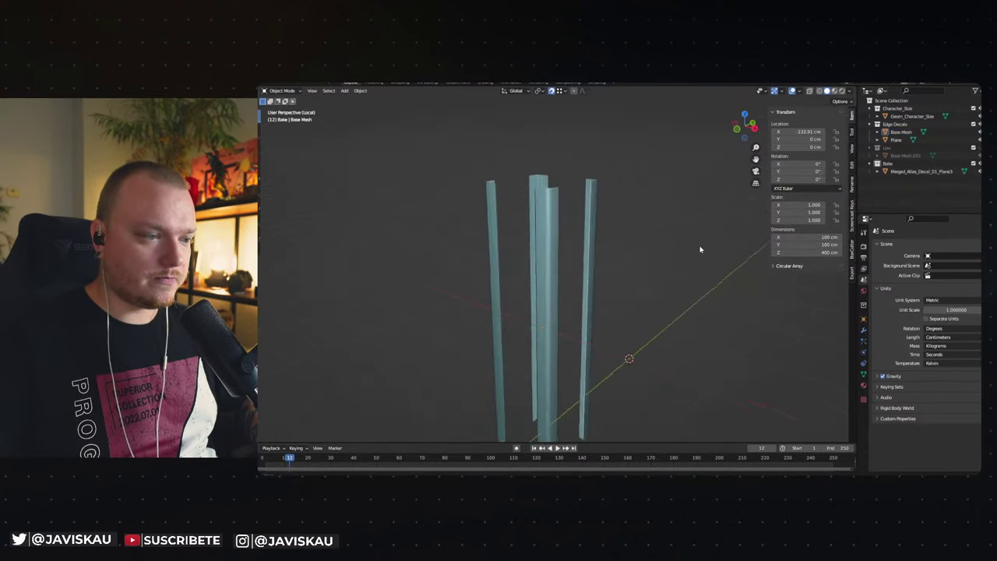
Reselect the Base Mesh and inspect its bevelled geometry from a side orthographic view.
{"action": "left_click", "coordinate": [536, 265]}
{"action": "middle_click_drag", "start_coordinate": [550, 263], "coordinate": [621, 271], "text": "alt"}
{"action": "key", "text": "Tab"}
{"action": "scroll", "coordinate": [618, 270], "scroll_direction": "down", "scroll_amount": 1}
{"action": "scroll", "coordinate": [623, 275], "scroll_direction": "down", "scroll_amount": 1}
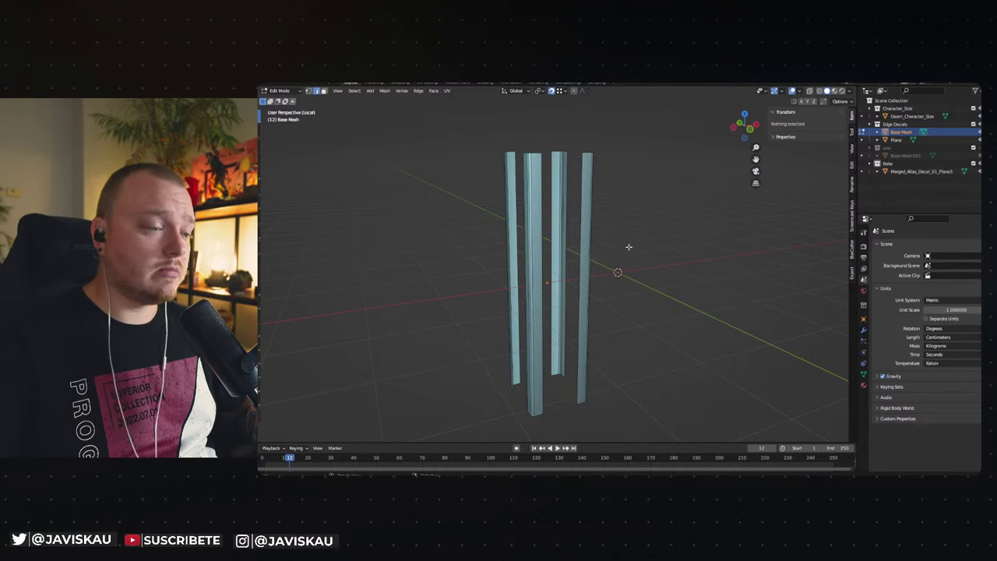
{"action": "key", "text": "Tab"}
Put the Base Mesh strips in Edit Mode and switch to the UV Editing workspace.
{"action": "left_click", "coordinate": [564, 237]}
{"action": "mouse_move", "coordinate": [564, 237]}
{"action": "middle_mouse_down"}
{"action": "mouse_move", "coordinate": [594, 238]}
{"action": "mouse_move", "coordinate": [621, 258]}
{"action": "mouse_move", "coordinate": [596, 267]}
{"action": "middle_mouse_up"}
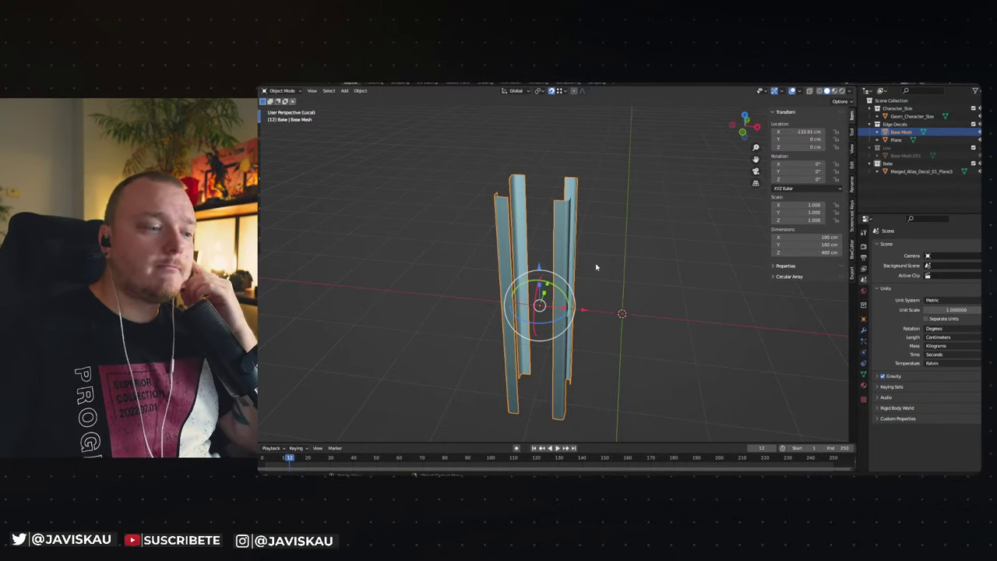
{"action": "key", "text": "Tab"}
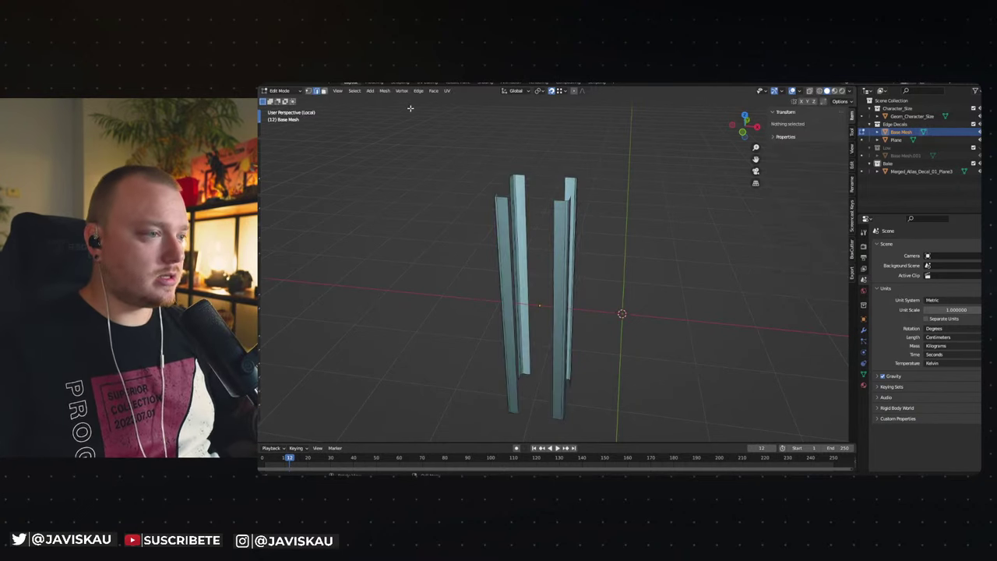
{"action": "left_click", "coordinate": [425, 82]}
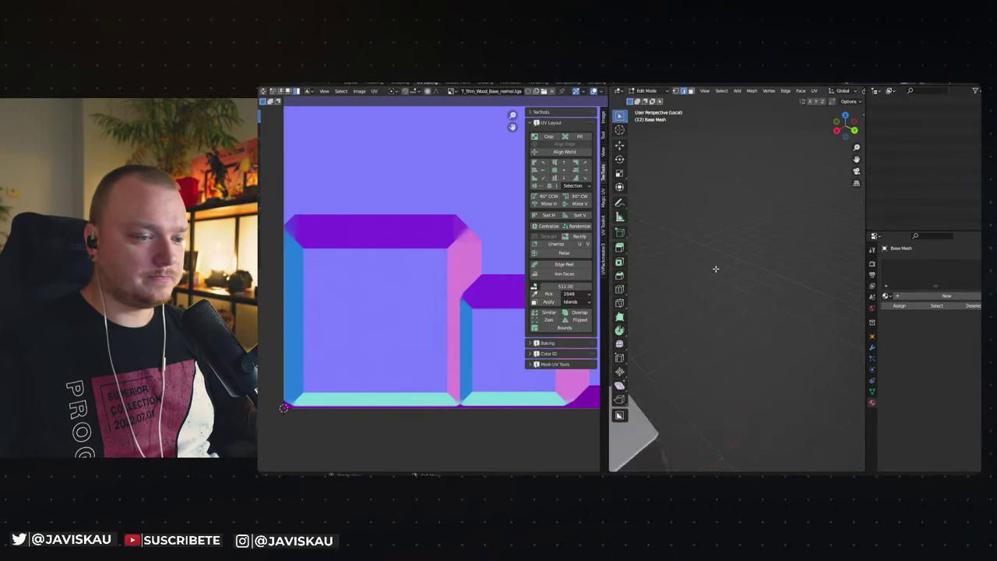
Re-isolate the three strips and unlink the wood trim normal map from the UV editor.
{"action": "scroll", "coordinate": [717, 290], "scroll_direction": "up", "scroll_amount": 3}
{"action": "key", "text": "KP_Divide"}
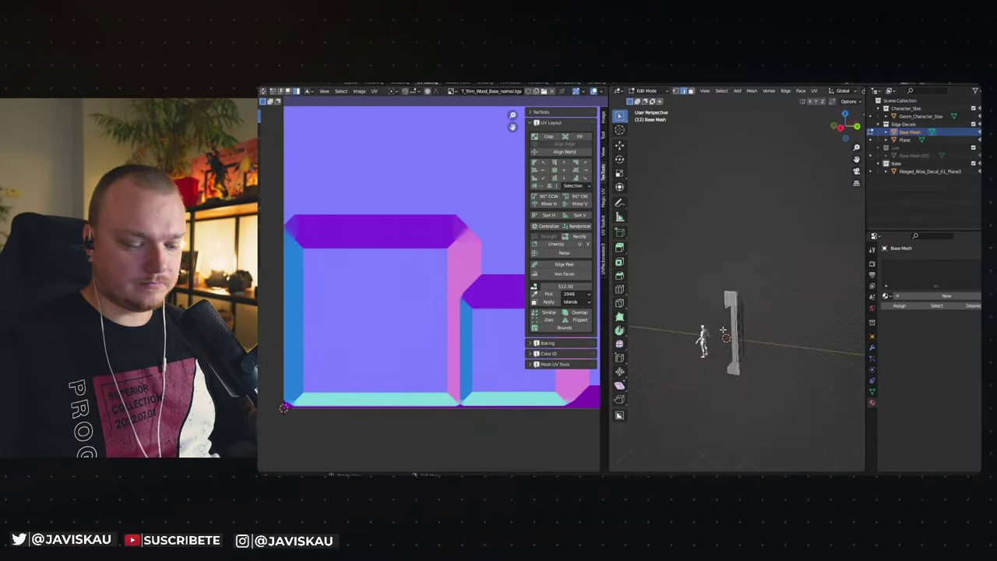
{"action": "key", "text": "KP_Divide"}
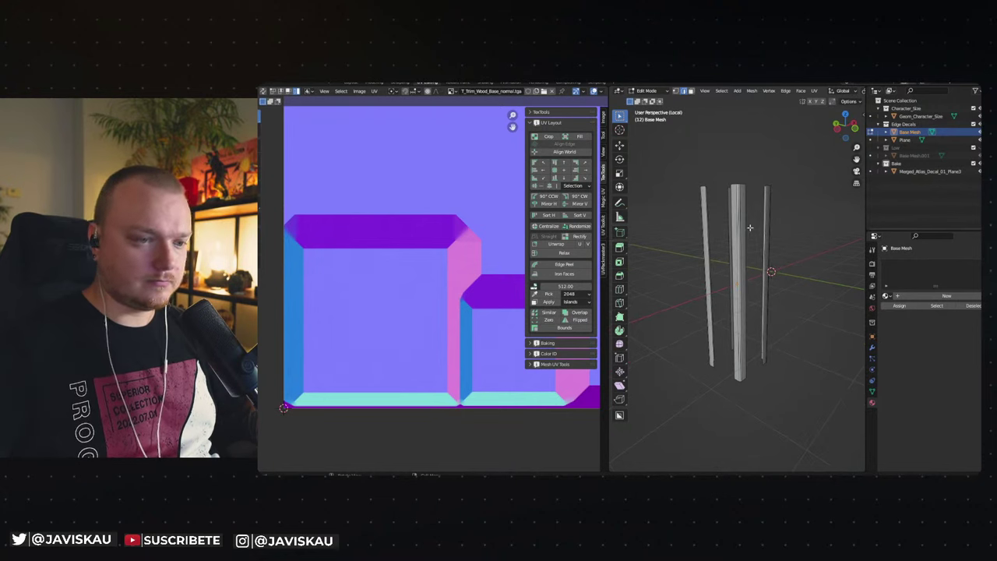
{"action": "left_click", "coordinate": [453, 90]}
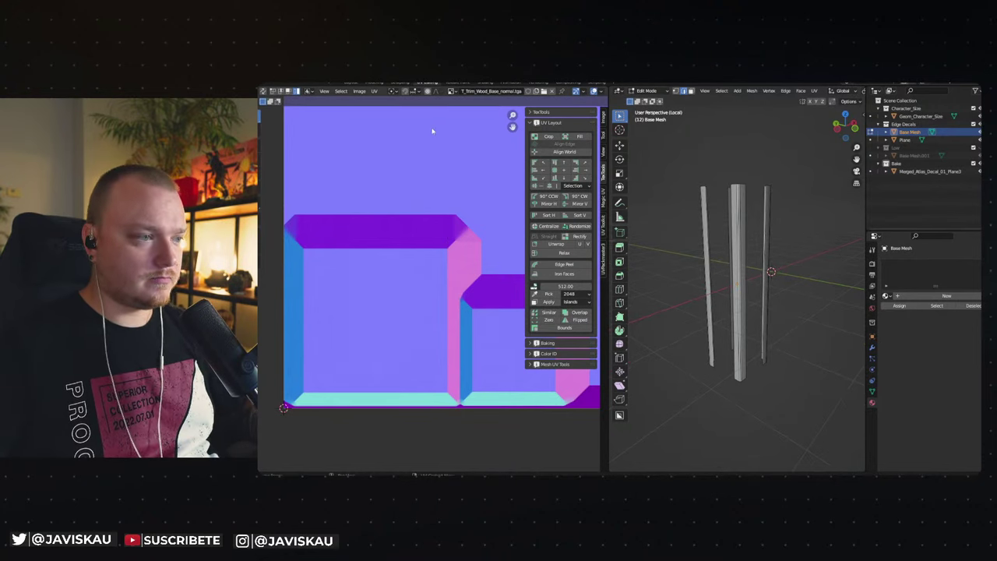
{"action": "left_click", "coordinate": [450, 92]}
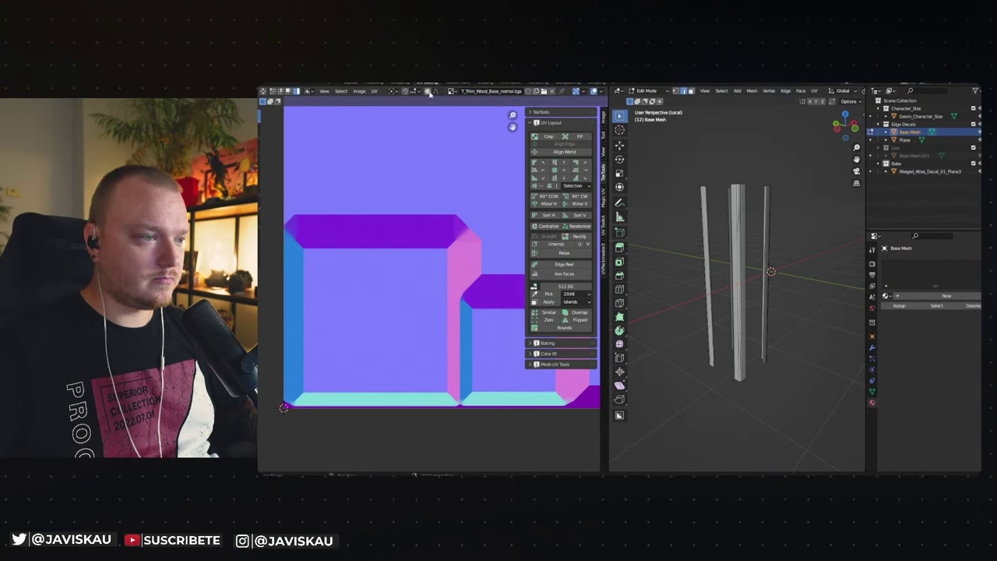
{"action": "scroll", "coordinate": [456, 158], "scroll_direction": "down", "scroll_amount": 3}
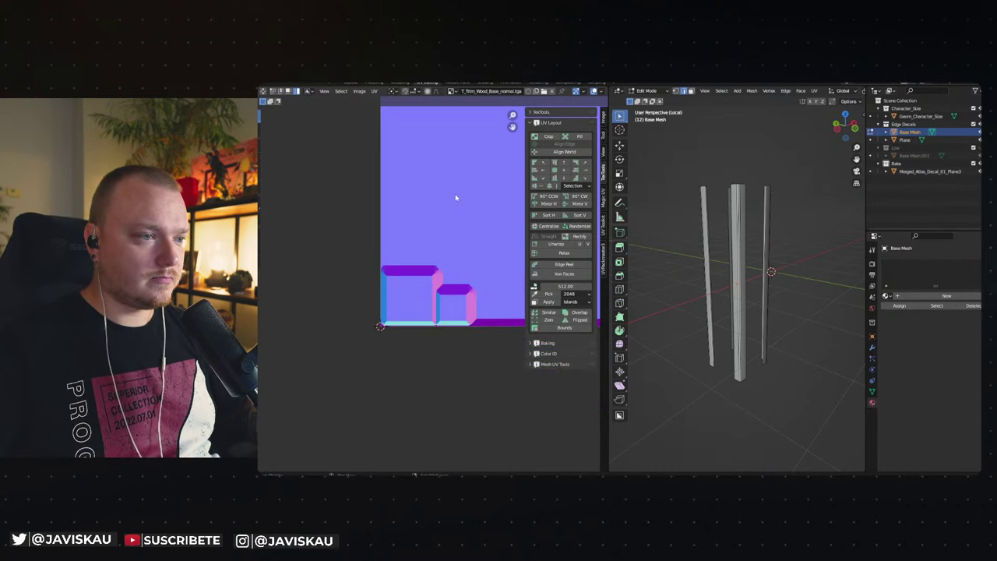
{"action": "scroll", "coordinate": [398, 290], "scroll_direction": "down", "scroll_amount": 4}
{"action": "scroll", "coordinate": [398, 289], "scroll_direction": "up", "scroll_amount": 3}
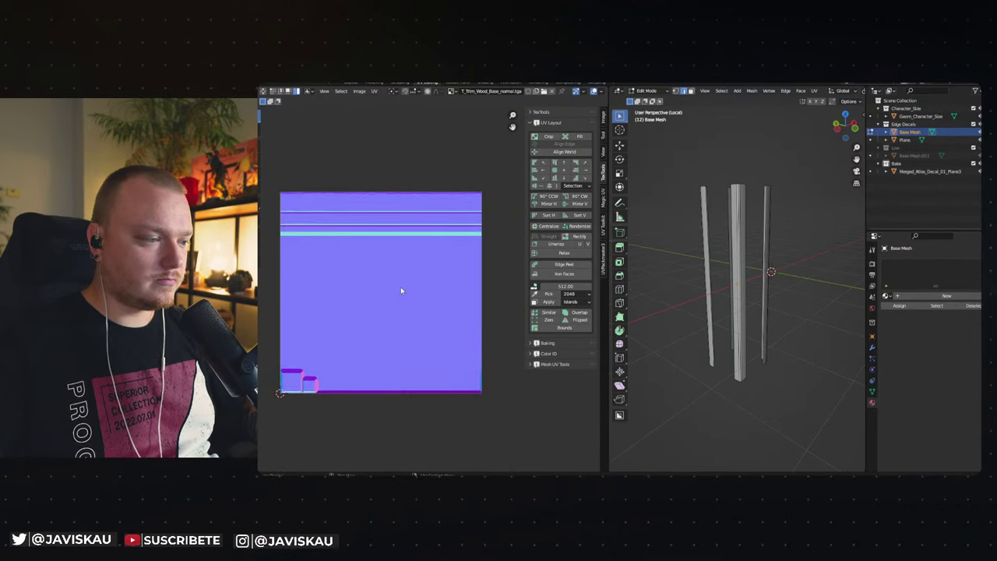
{"action": "left_click", "coordinate": [536, 91]}
{"action": "key", "text": "a"}
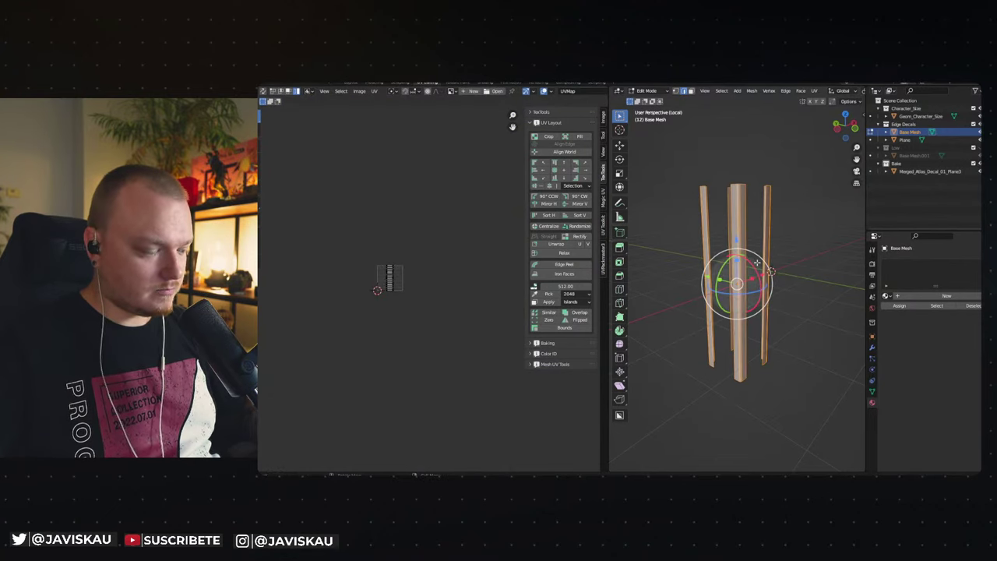
{"action": "key", "text": "Tab"}
Apply all transforms to the strips and select all their faces in Edit Mode.
{"action": "key", "text": "ctrl+a"}
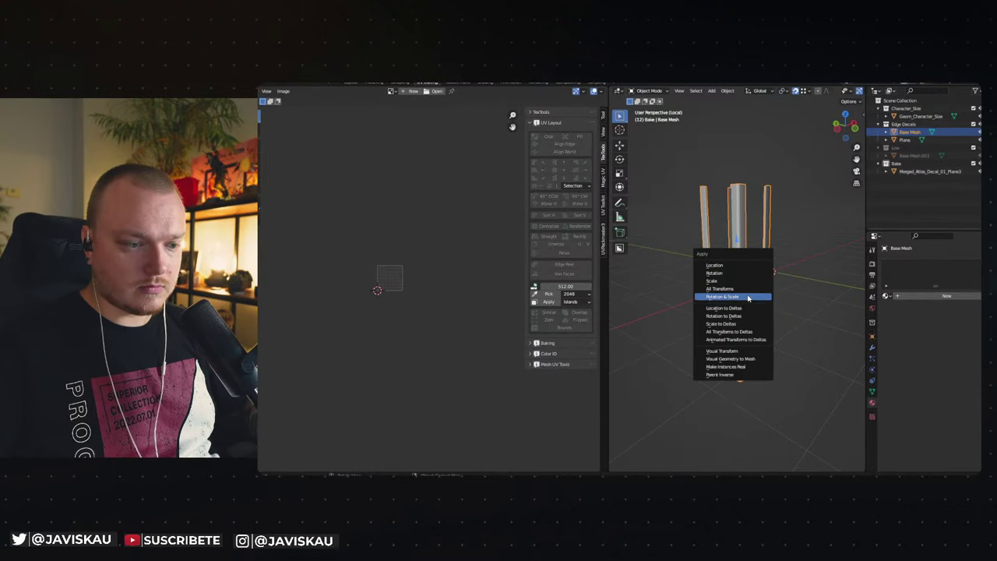
{"action": "left_click", "coordinate": [741, 288]}
{"action": "key", "text": "Tab"}
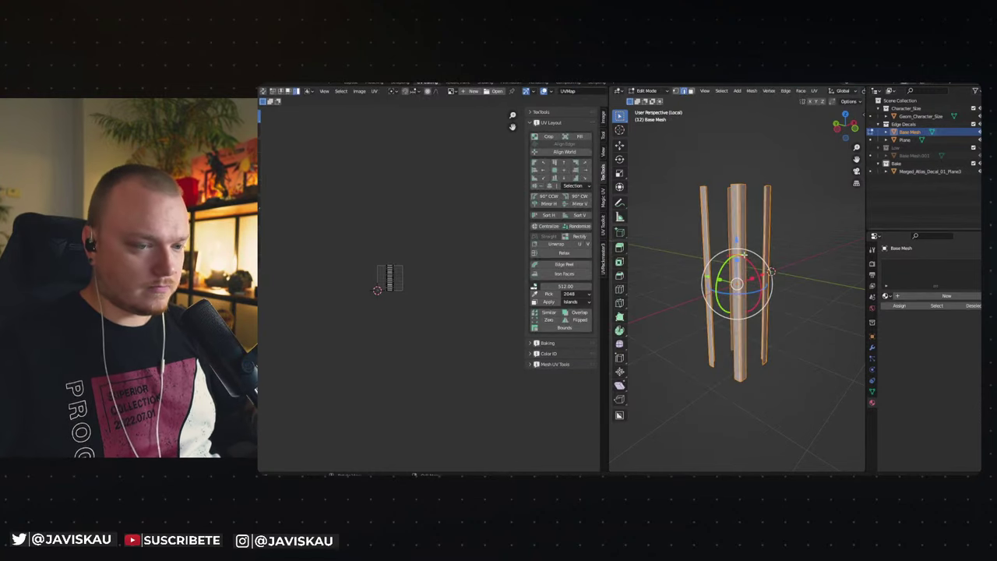
{"action": "key", "text": "a"}
{"action": "scroll", "coordinate": [378, 292], "scroll_direction": "up", "scroll_amount": 5}
{"action": "scroll", "coordinate": [378, 292], "scroll_direction": "up", "scroll_amount": 2}
Unwrap the strips' UVs into tall vertical islands and frame the whole UV square.
{"action": "right_click", "coordinate": [406, 287]}
{"action": "left_click", "coordinate": [406, 287]}
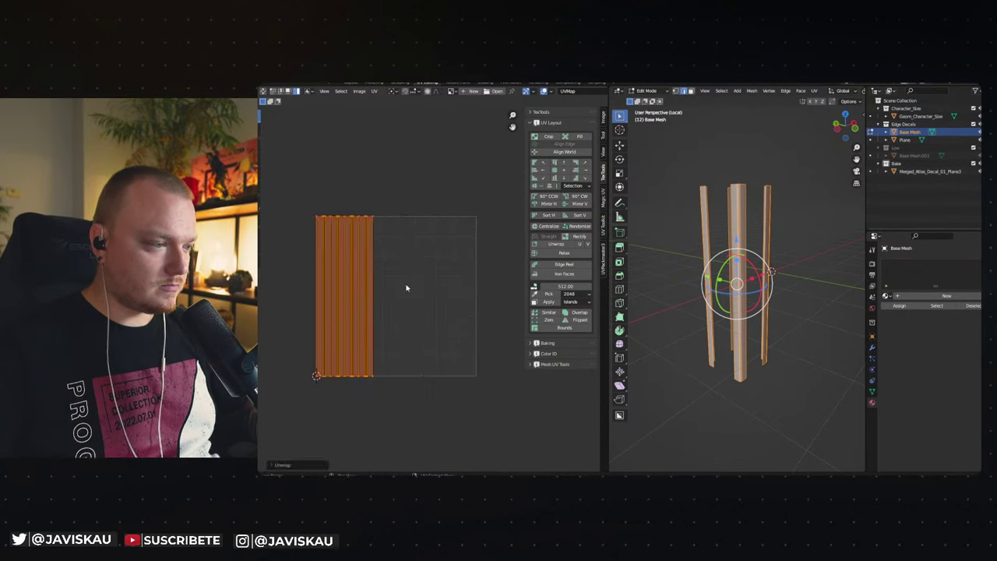
{"action": "left_click", "coordinate": [414, 288]}
{"action": "scroll", "coordinate": [369, 274], "scroll_direction": "up", "scroll_amount": 2}
{"action": "scroll", "coordinate": [418, 258], "scroll_direction": "up", "scroll_amount": 3}
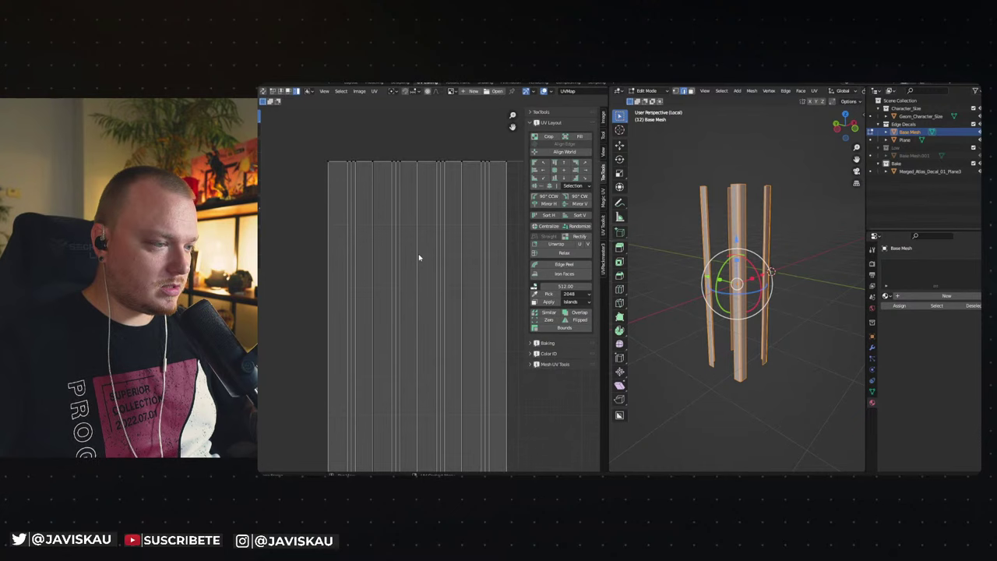
{"action": "scroll", "coordinate": [418, 257], "scroll_direction": "down", "scroll_amount": 1}
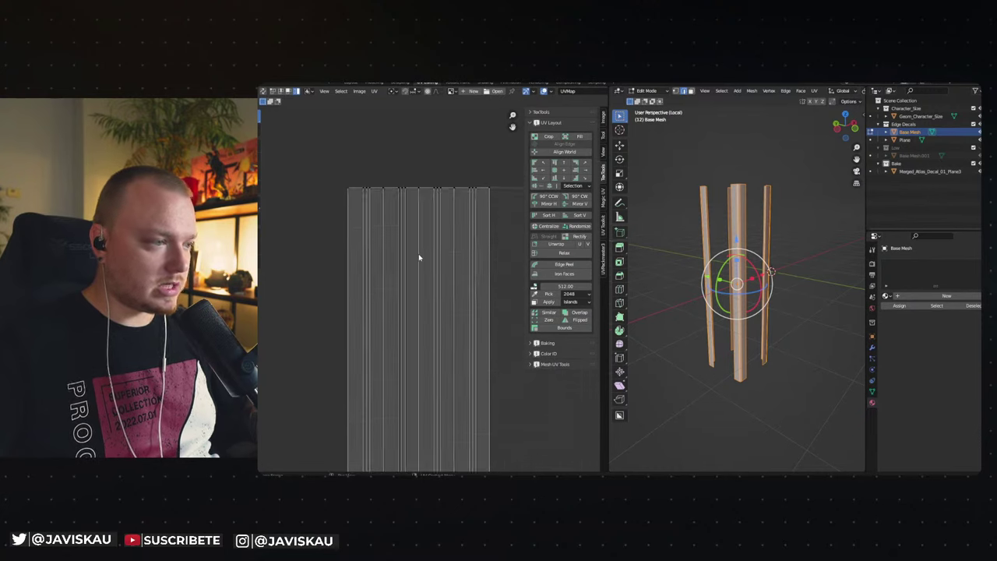
{"action": "scroll", "coordinate": [418, 257], "scroll_direction": "down", "scroll_amount": 2}
{"action": "middle_click_drag", "start_coordinate": [430, 285], "coordinate": [383, 207]}
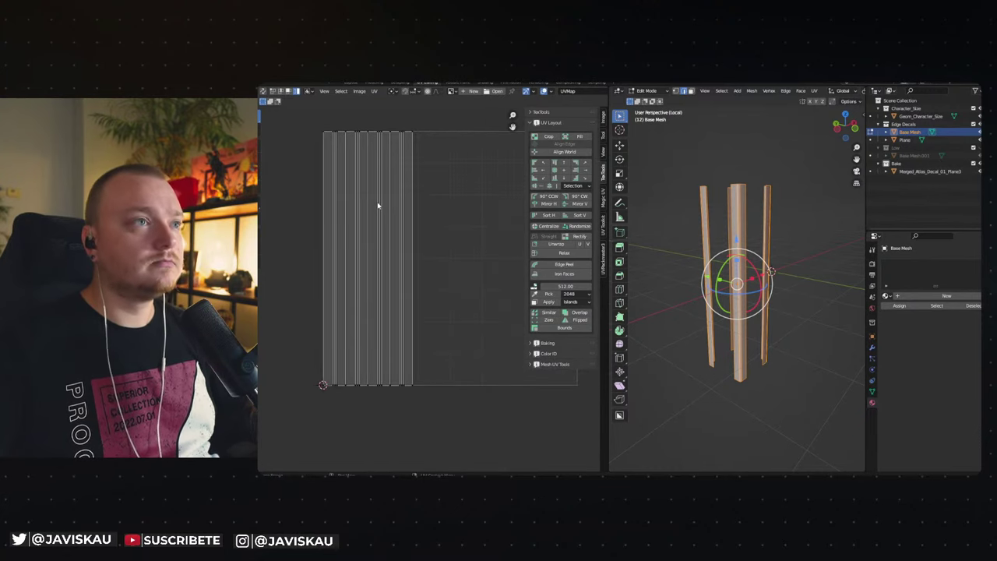
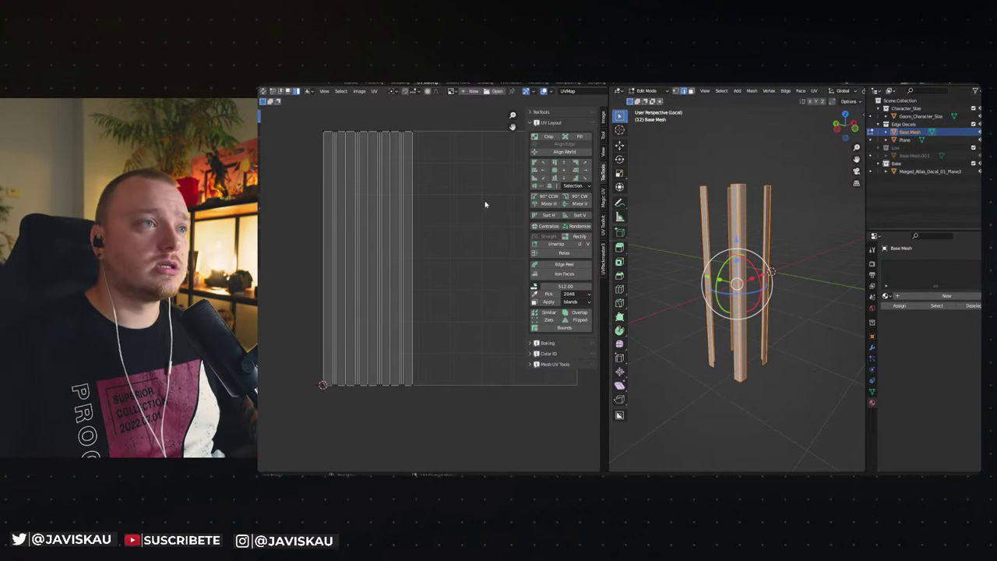
Select all the pillar geometry in Edit Mode to check its UVs.
{"action": "left_click", "coordinate": [807, 254]}
{"action": "key", "text": "Tab"}
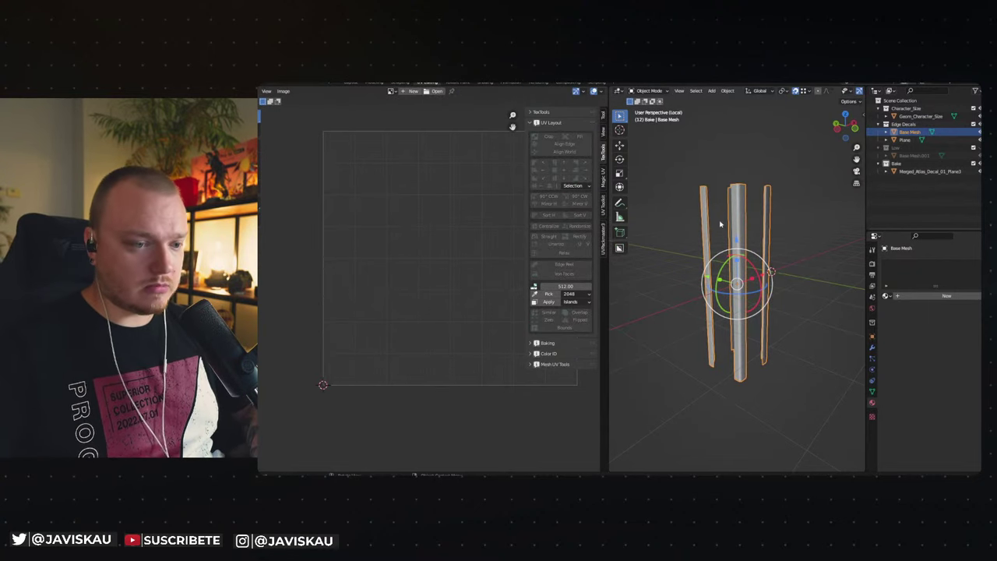
{"action": "key", "text": "Tab"}
{"action": "key", "text": "a"}
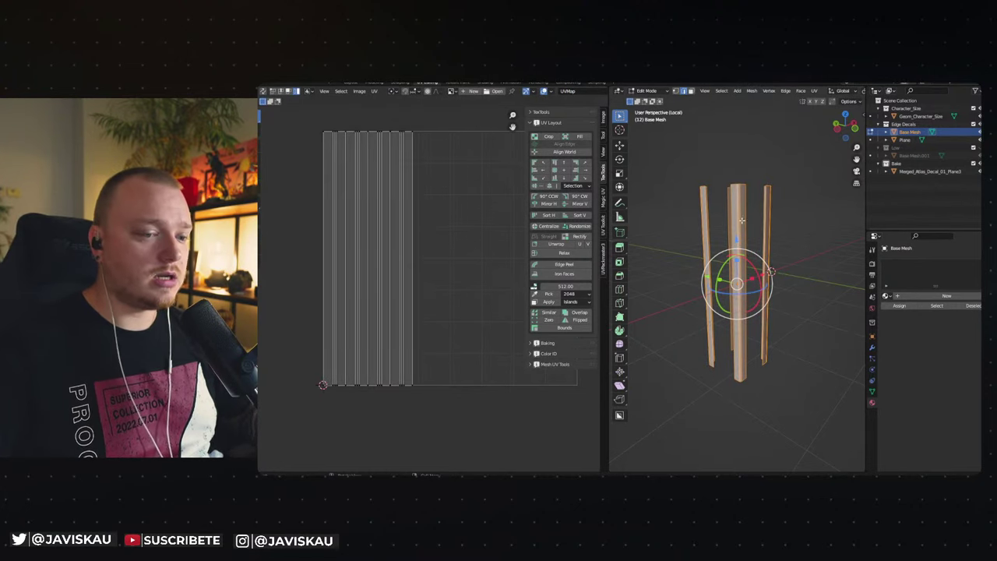
Return the pillars to Object Mode, leave Local view and orbit around the full scene.
{"action": "key", "text": "Tab"}
{"action": "key", "text": "KP_Divide"}
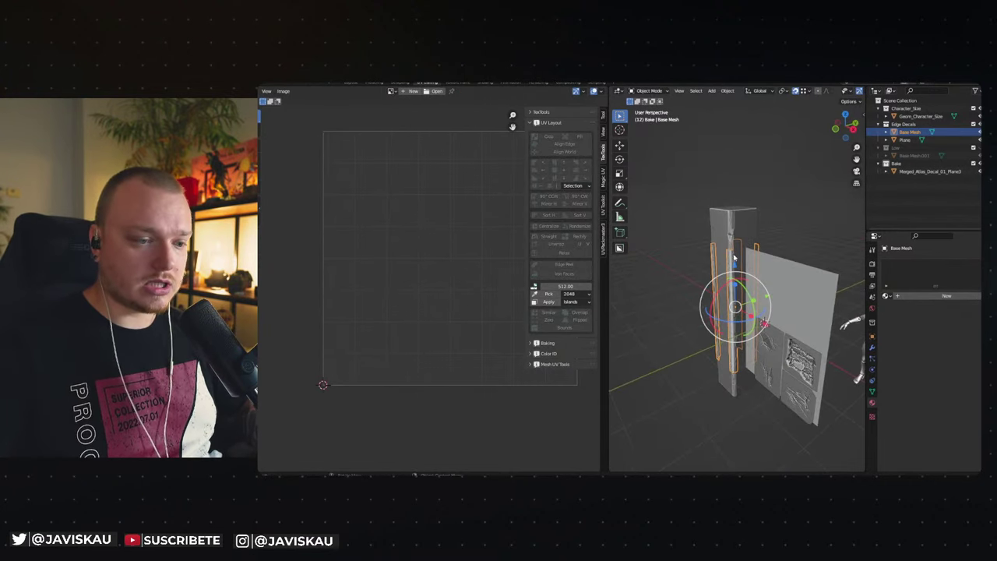
{"action": "mouse_move", "coordinate": [726, 258]}
{"action": "middle_mouse_down"}
{"action": "mouse_move", "coordinate": [790, 296]}
{"action": "mouse_move", "coordinate": [747, 285]}
{"action": "middle_mouse_up"}
Frame the Plane in front view and move it into the Bake collection.
{"action": "left_click", "coordinate": [747, 285]}
{"action": "key", "text": "KP_1"}
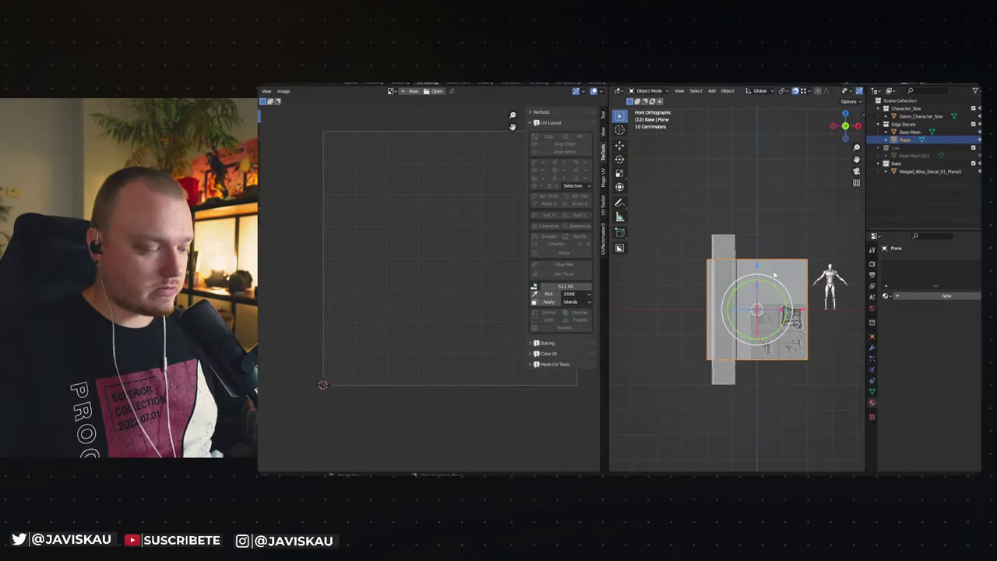
{"action": "key", "text": "q"}
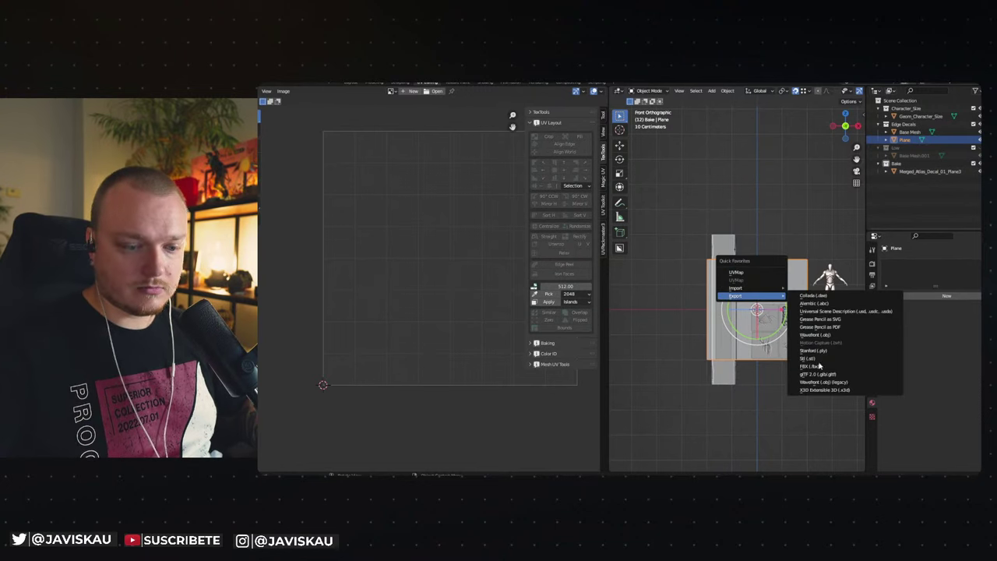
{"action": "mouse_move", "coordinate": [736, 272]}
{"action": "left_click", "coordinate": [814, 319]}
{"action": "key", "text": "KP_Decimal"}
{"action": "left_click_drag", "start_coordinate": [906, 139], "coordinate": [908, 169]}
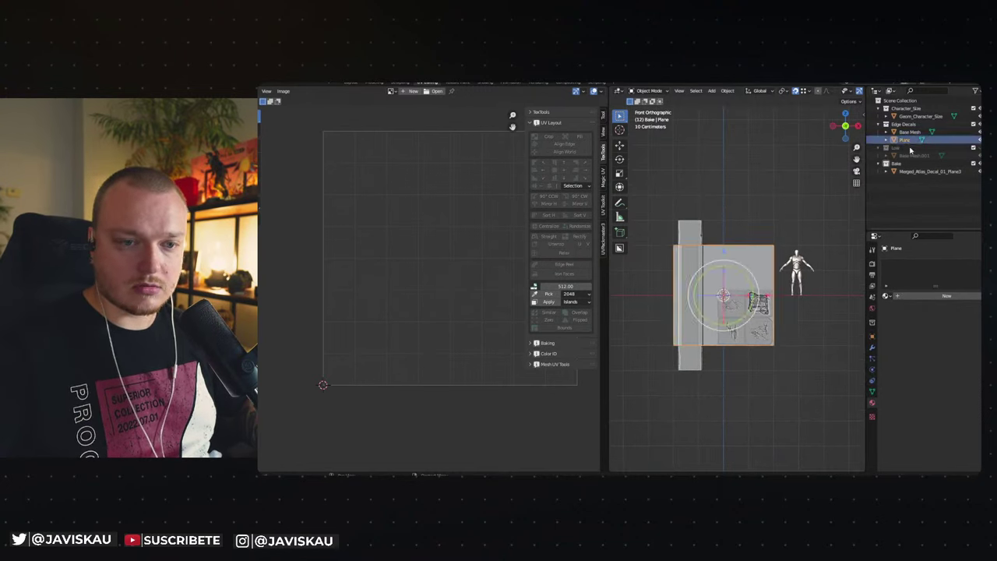
{"action": "double_click", "coordinate": [906, 172]}
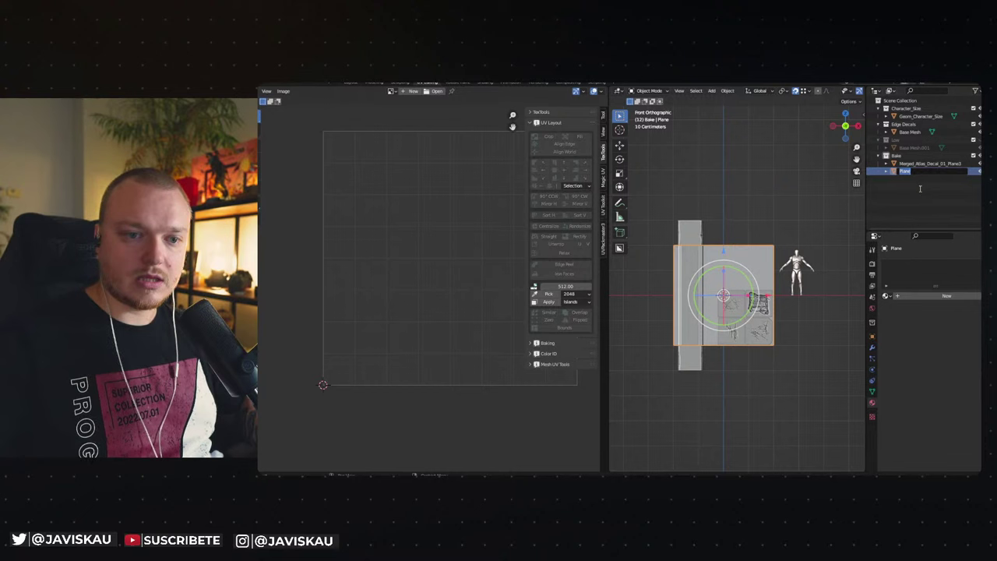
Duplicate Base Mesh with Shift+D to create Base Mesh.002.
{"action": "left_click", "coordinate": [911, 131]}
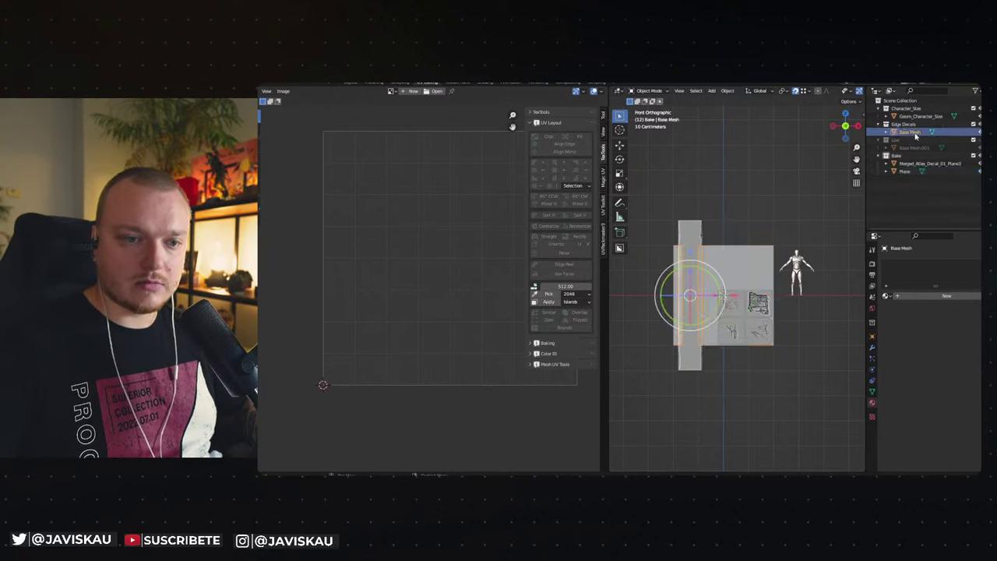
{"action": "right_click", "coordinate": [916, 137]}
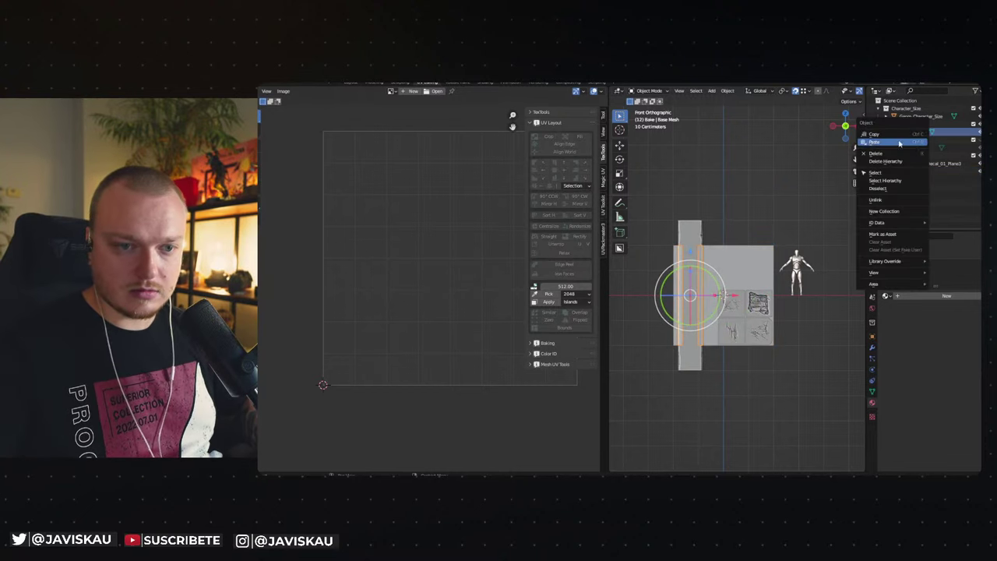
{"action": "left_click", "coordinate": [912, 153]}
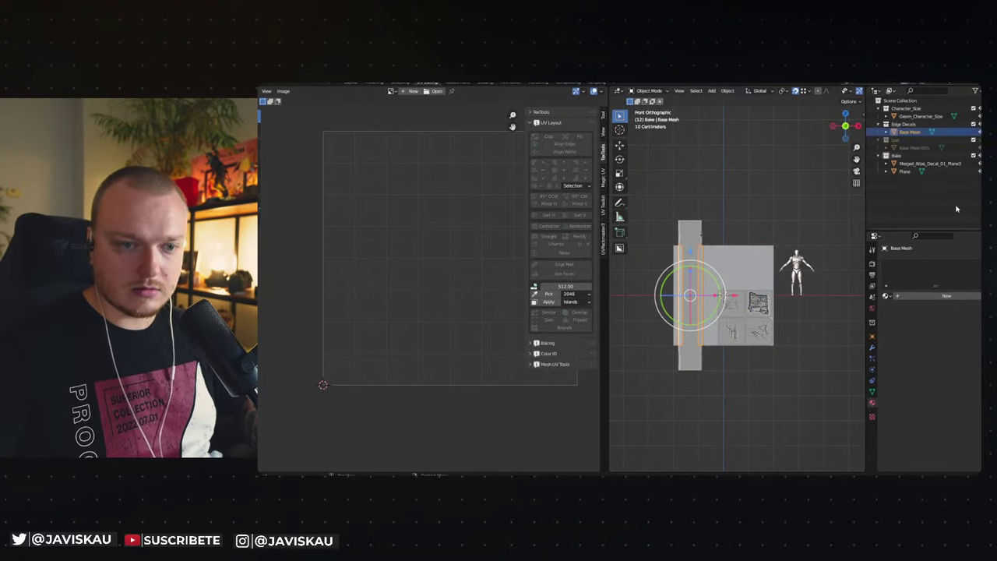
{"action": "left_click", "coordinate": [910, 134]}
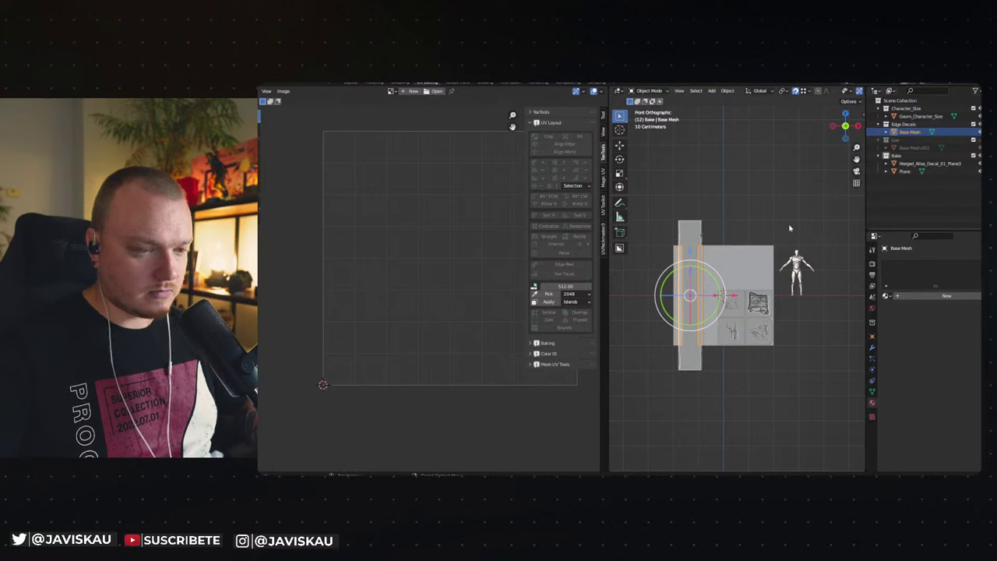
{"action": "key", "text": "shift+d"}
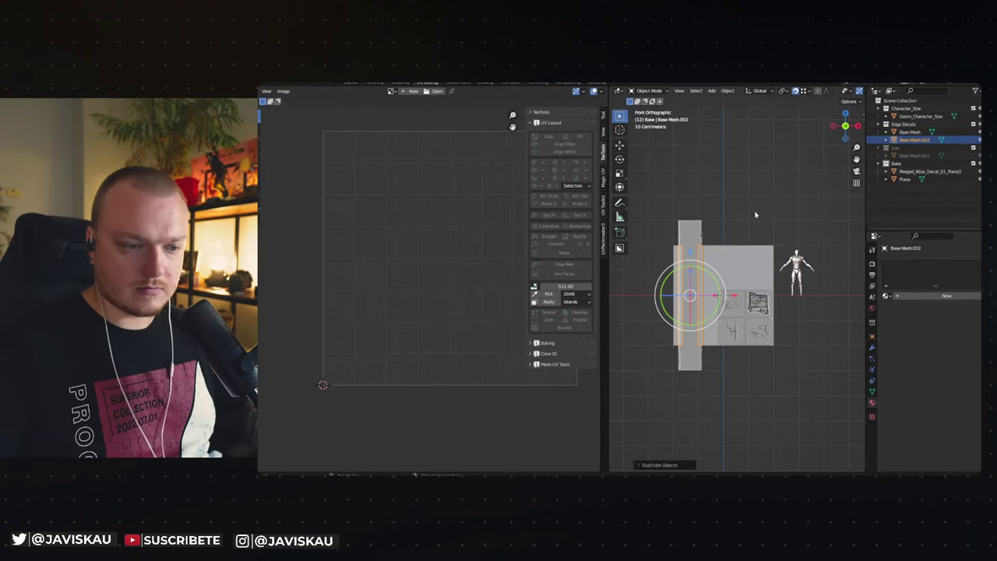
Move Base Mesh.002 into the Bake collection and zoom the viewport to check the decals.
{"action": "left_click_drag", "start_coordinate": [916, 139], "coordinate": [908, 164]}
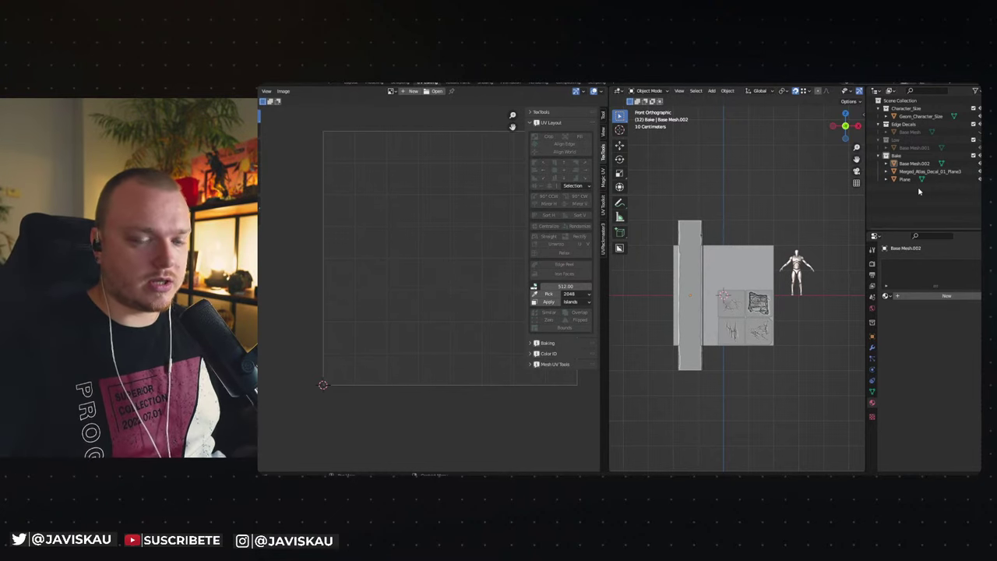
{"action": "scroll", "coordinate": [768, 320], "scroll_direction": "up", "scroll_amount": 5}
{"action": "scroll", "coordinate": [768, 318], "scroll_direction": "up", "scroll_amount": 2}
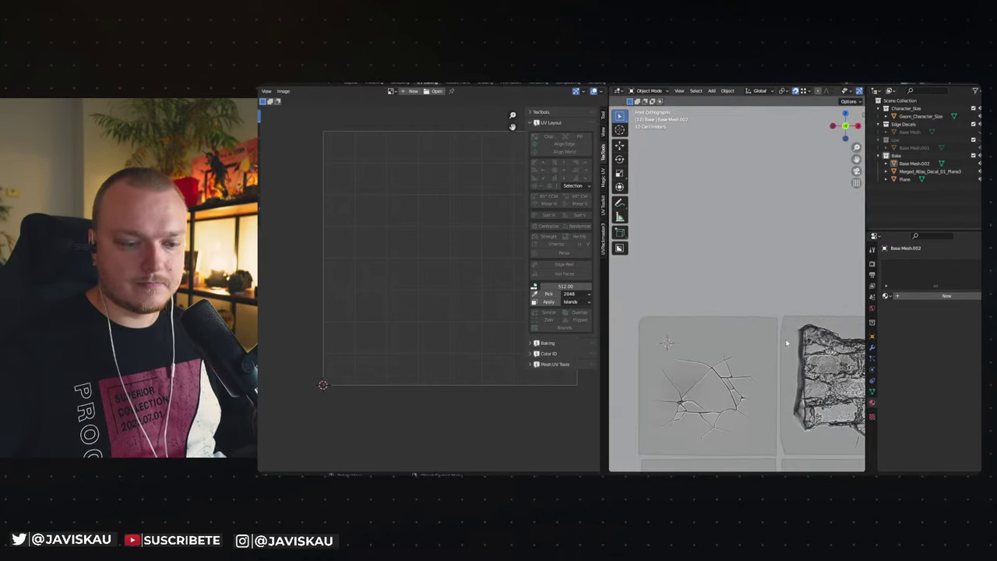
{"action": "scroll", "coordinate": [785, 339], "scroll_direction": "down", "scroll_amount": 5}
{"action": "scroll", "coordinate": [734, 330], "scroll_direction": "down", "scroll_amount": 2}
{"action": "scroll", "coordinate": [741, 304], "scroll_direction": "up", "scroll_amount": 1}
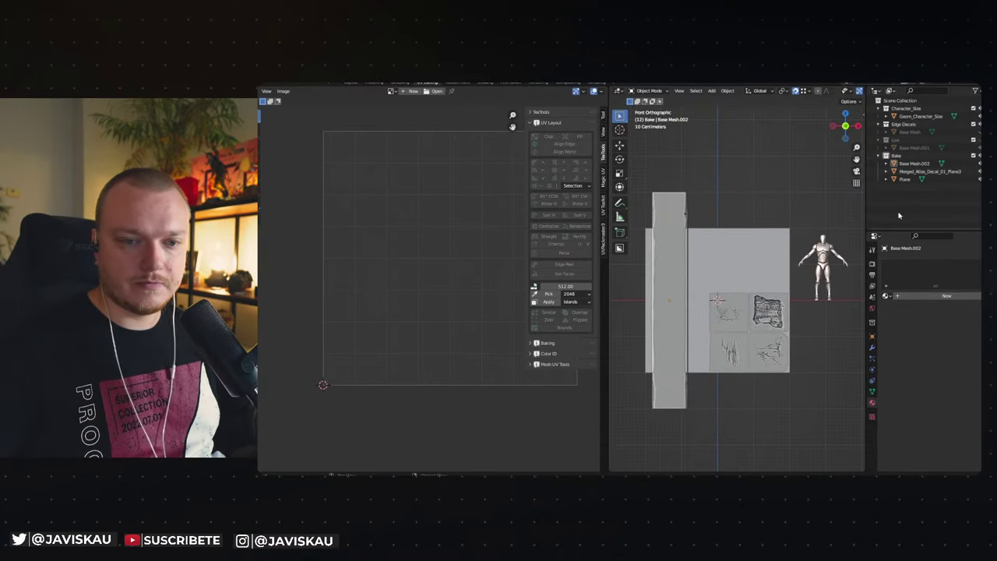
Rename Merged_Atlas_Decal_01_Plane3 to Merged_Atlas_Decal_01_High.
{"action": "left_click", "coordinate": [942, 174]}
{"action": "double_click", "coordinate": [944, 171]}
{"action": "left_click", "coordinate": [962, 171]}
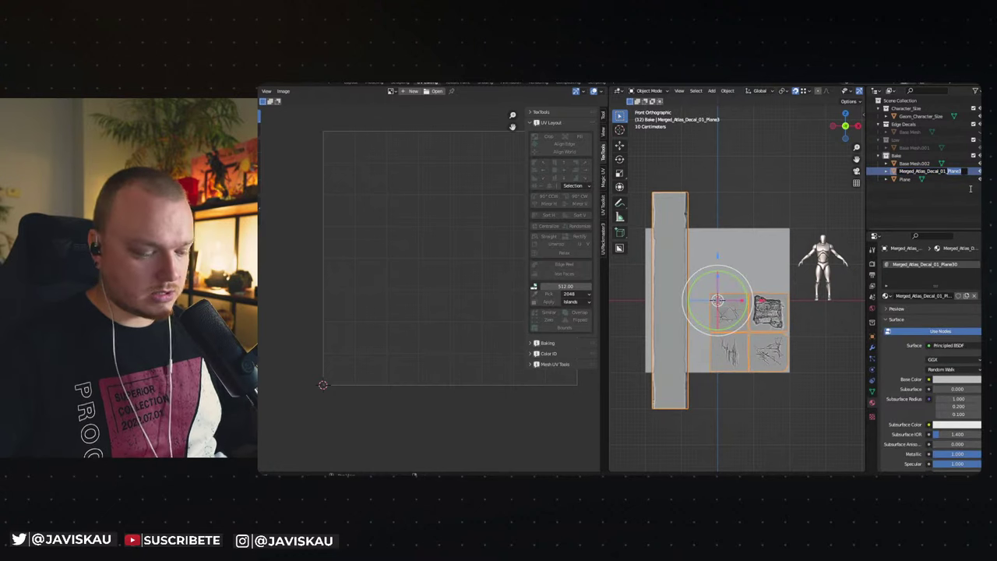
{"action": "type", "text": "High"}
{"action": "key", "text": "Return"}
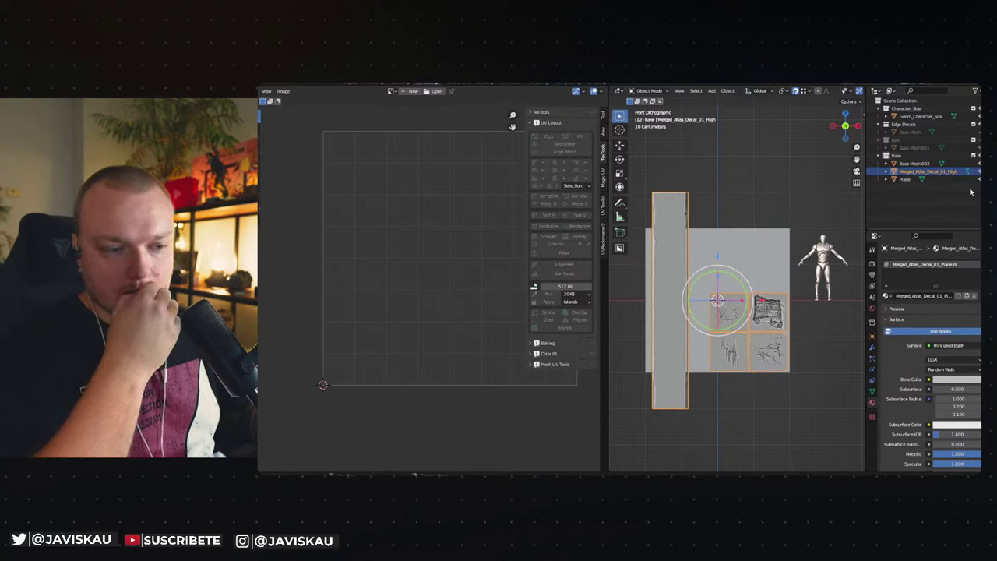
{"action": "left_click", "coordinate": [753, 268]}
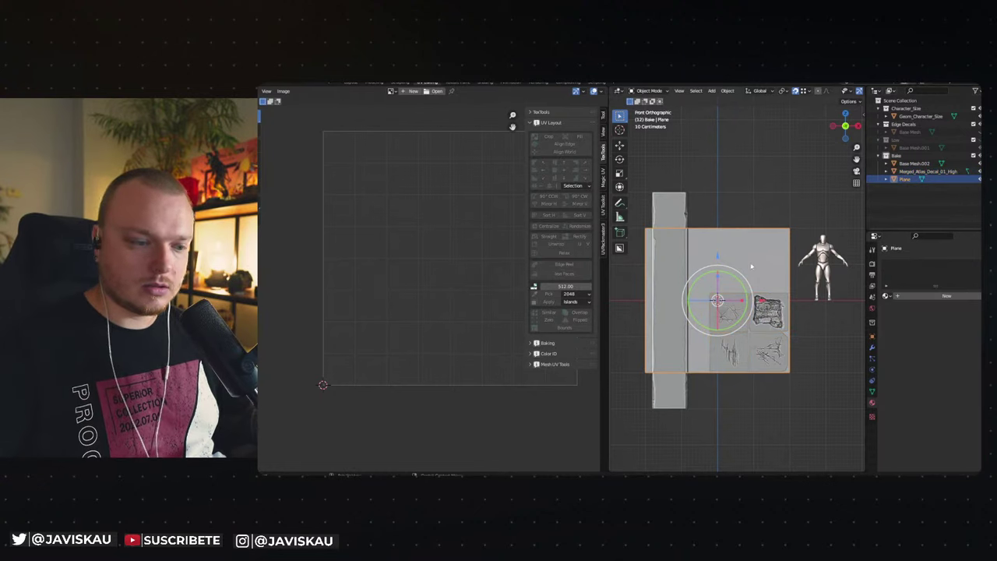
In Edit Mode, move the Plane's two left-edge vertices to the right along X.
{"action": "key", "text": "Tab"}
{"action": "left_click", "coordinate": [645, 228]}
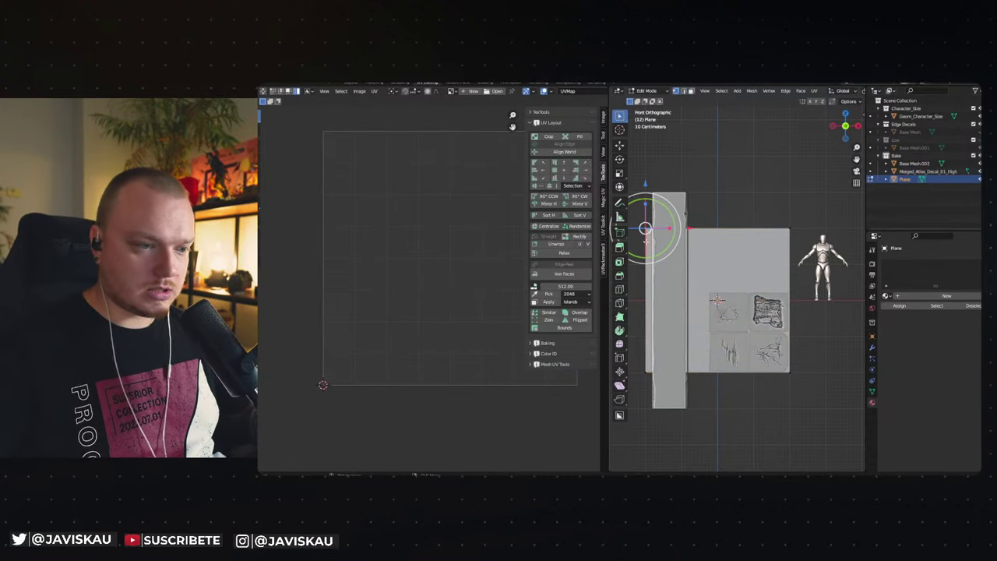
{"action": "left_click", "coordinate": [647, 368], "text": "shift"}
{"action": "key", "text": "g"}
{"action": "key", "text": "x"}
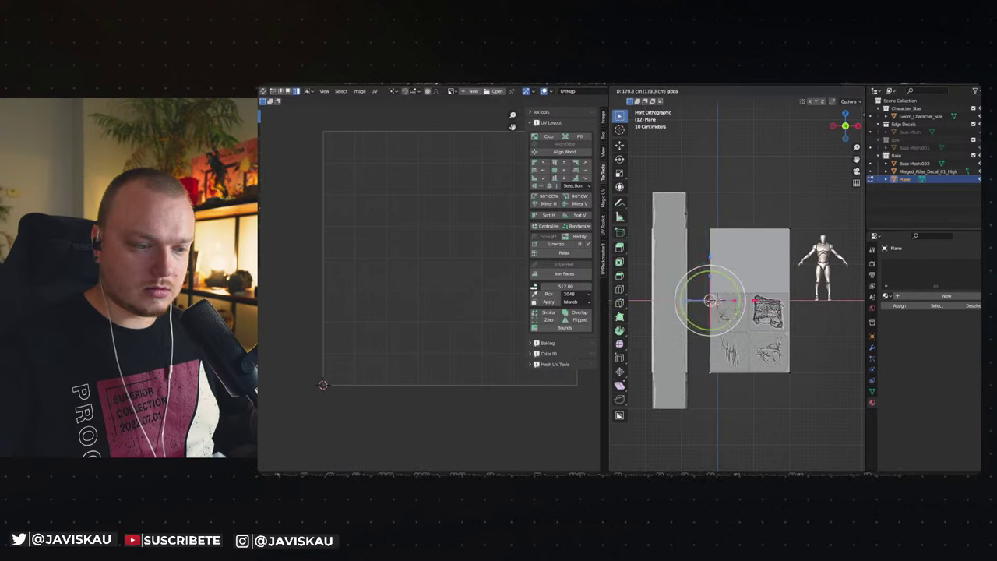
{"action": "left_click", "coordinate": [677, 191]}
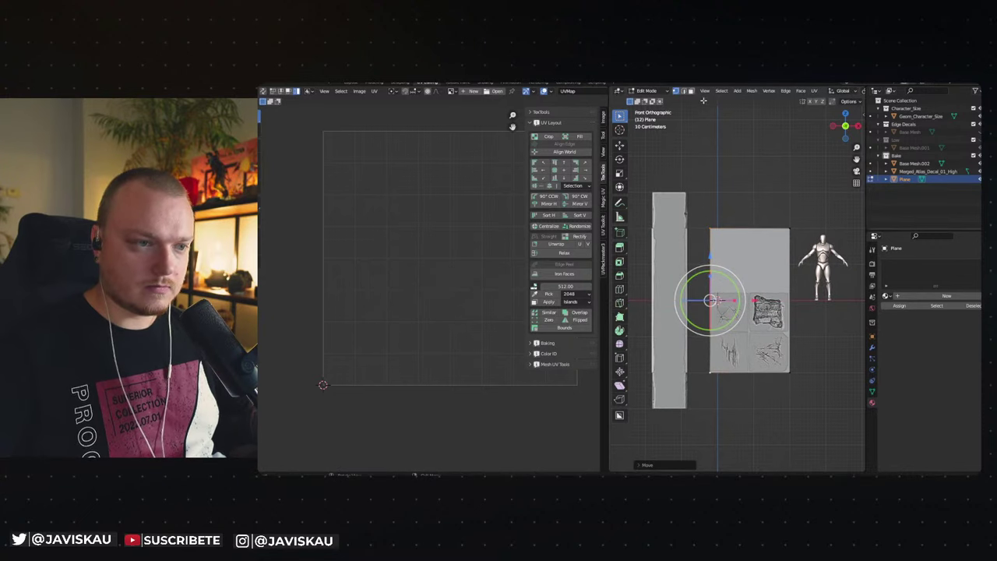
Nudge the left edge further along X so it clears the pillar, then return to Object Mode.
{"action": "left_click_drag", "start_coordinate": [607, 153], "coordinate": [499, 153]}
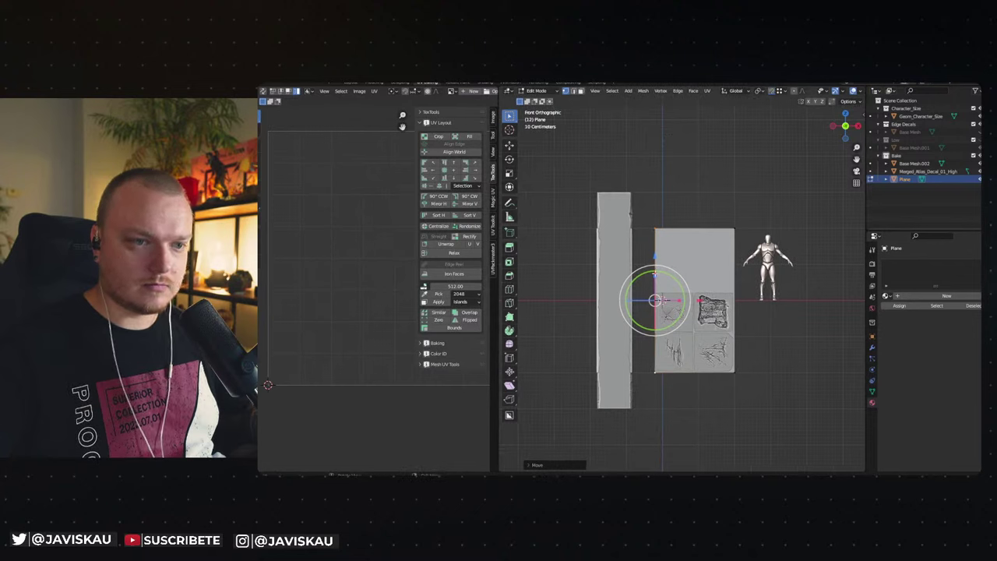
{"action": "key", "text": "g"}
{"action": "key", "text": "x"}
{"action": "left_click", "coordinate": [787, 352]}
{"action": "key", "text": "Tab"}
{"action": "mouse_move", "coordinate": [779, 317]}
{"action": "middle_mouse_down"}
{"action": "mouse_move", "coordinate": [787, 322]}
{"action": "mouse_move", "coordinate": [777, 324]}
{"action": "middle_mouse_up"}
{"action": "left_click", "coordinate": [630, 233]}
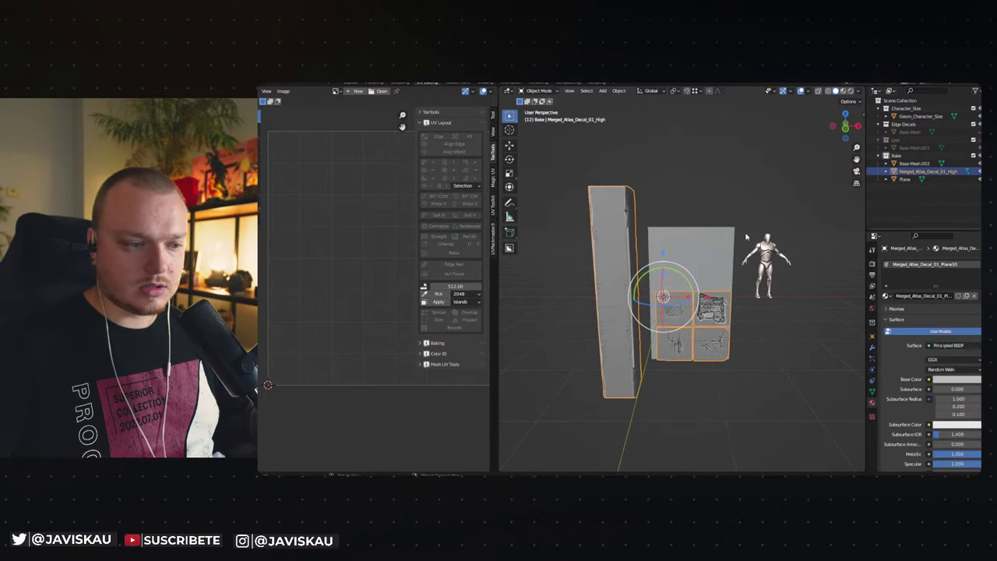
Join the Plane into Base Mesh.002 with Ctrl+J.
{"action": "left_click", "coordinate": [905, 179]}
{"action": "left_click", "coordinate": [915, 163], "text": "ctrl"}
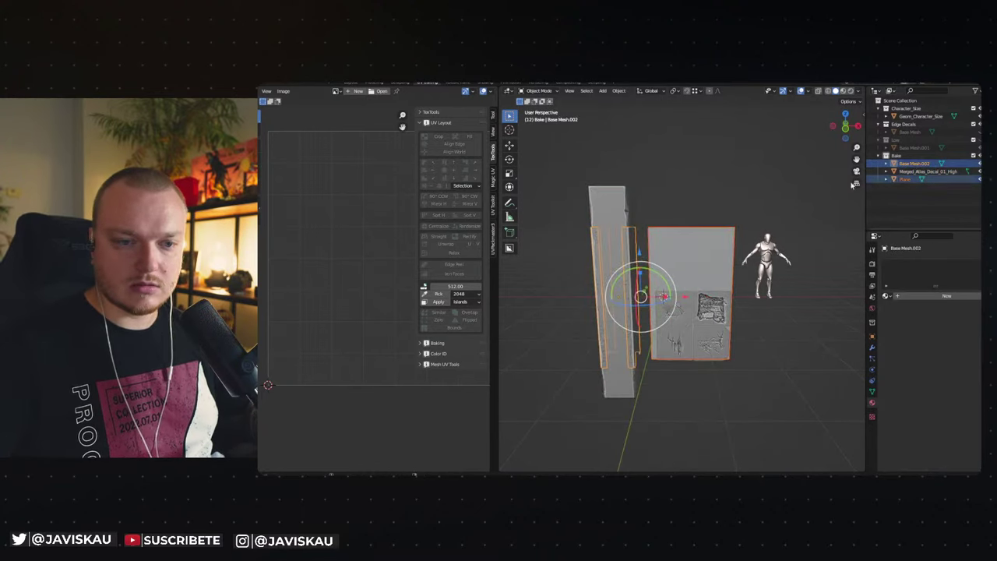
{"action": "key", "text": "ctrl+j"}
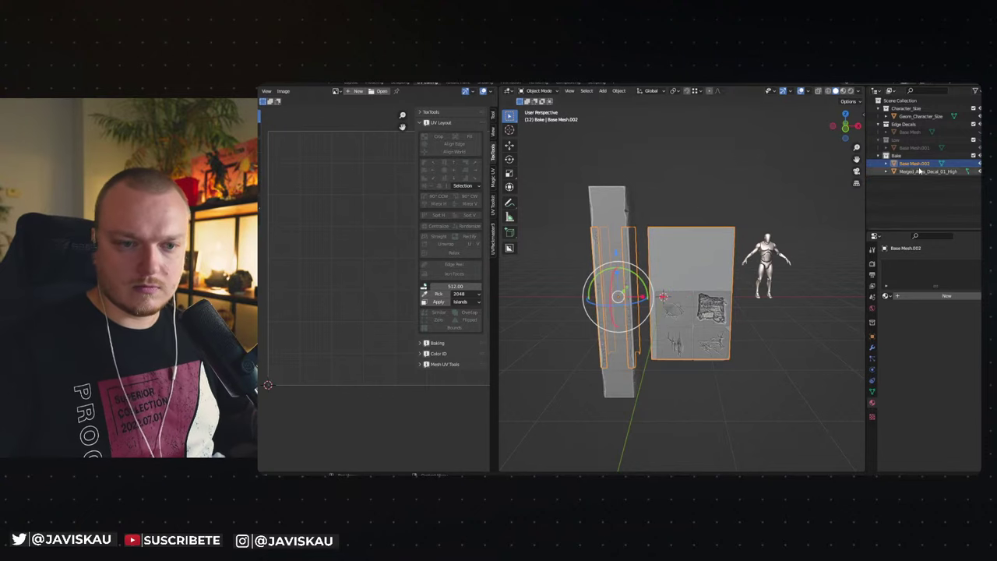
Rename the joined object Merged_Atlas_Decal_01_Low, reusing the High mesh's name.
{"action": "double_click", "coordinate": [919, 170]}
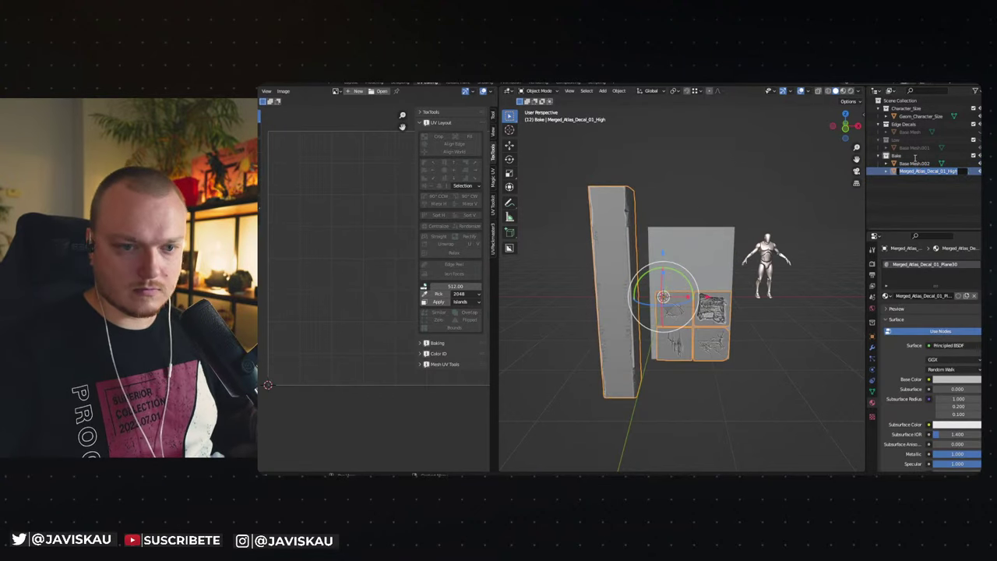
{"action": "key", "text": "ctrl+c"}
{"action": "double_click", "coordinate": [919, 163]}
{"action": "key", "text": "ctrl+v"}
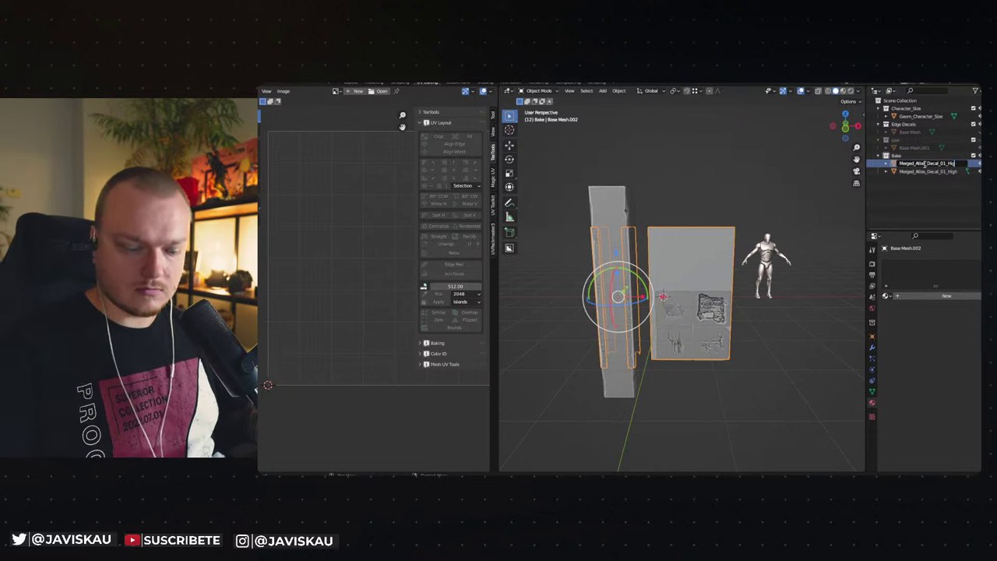
{"action": "key", "text": "BackSpace"}
{"action": "key", "text": "BackSpace"}
{"action": "type", "text": "L"}
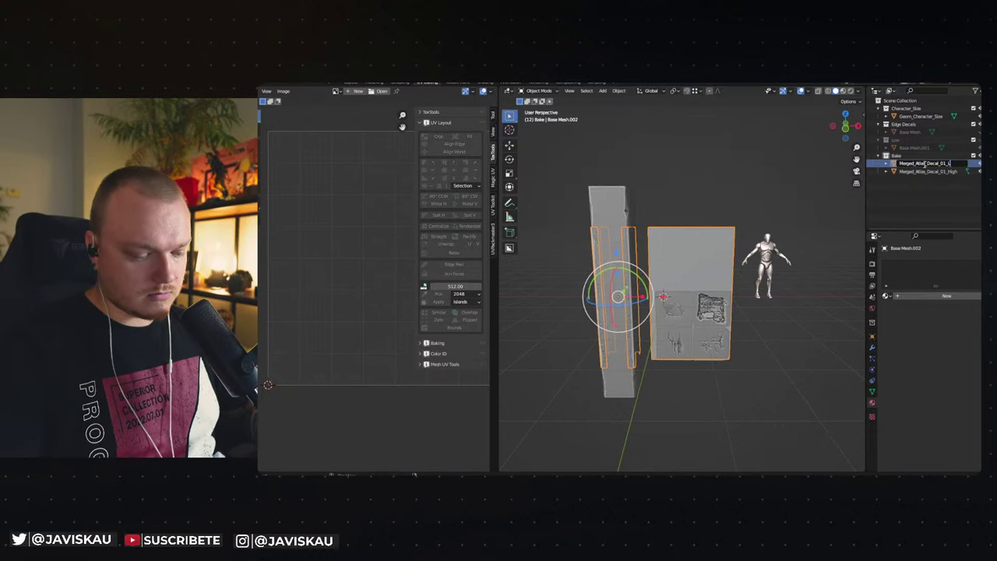
{"action": "type", "text": "ow"}
{"action": "key", "text": "Return"}
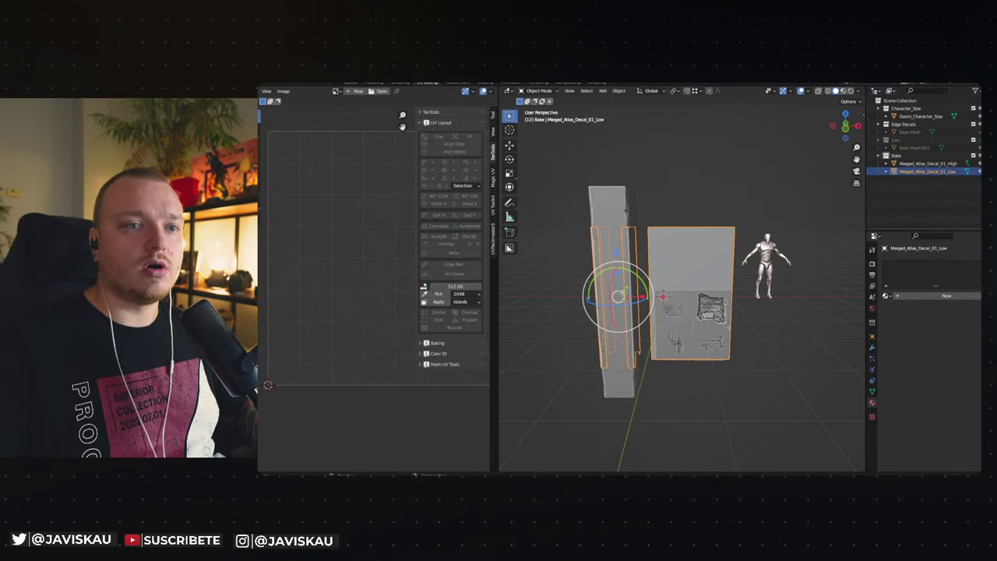
{"action": "left_click", "coordinate": [678, 217]}
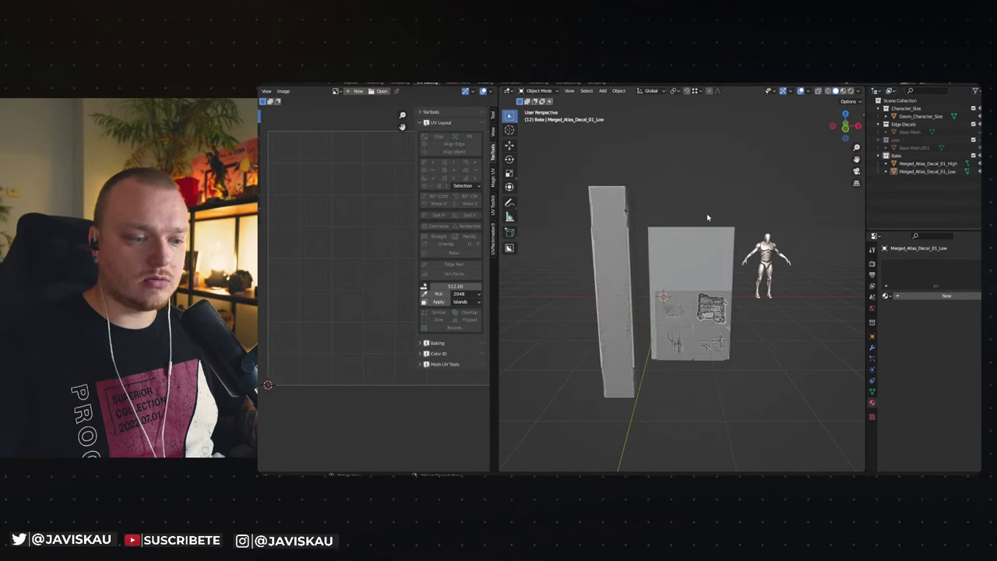
Export the selected High and Low meshes as Atlas_Decal_01.fbx into a newly created folder.
{"action": "left_click_drag", "start_coordinate": [913, 163], "coordinate": [916, 173]}
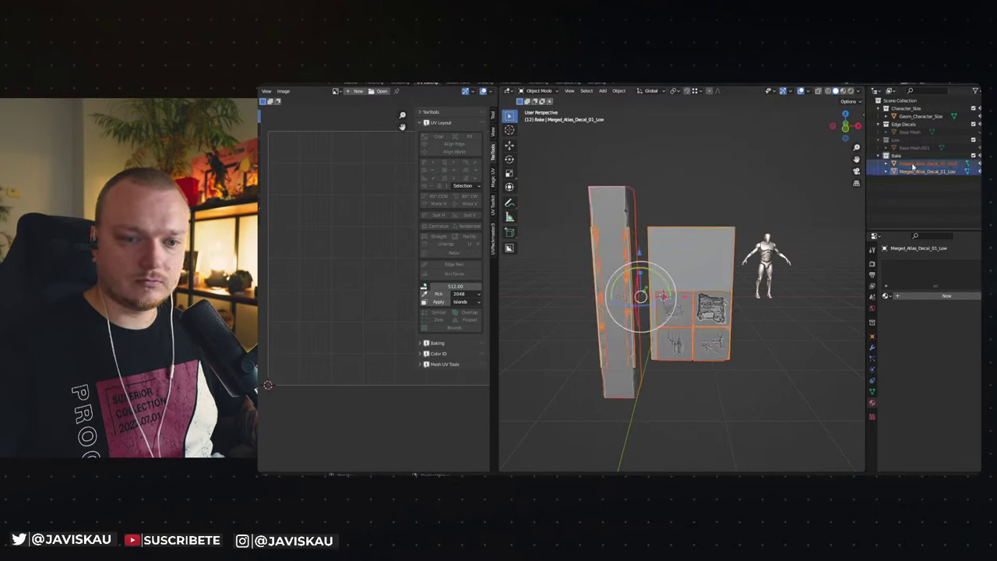
{"action": "key", "text": "q"}
{"action": "mouse_move", "coordinate": [631, 211]}
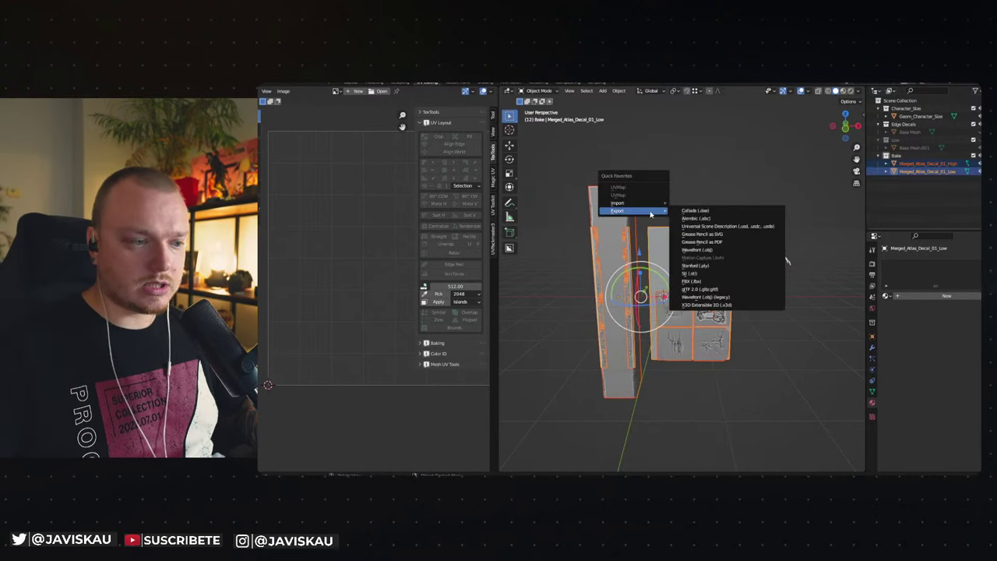
{"action": "left_click", "coordinate": [775, 285]}
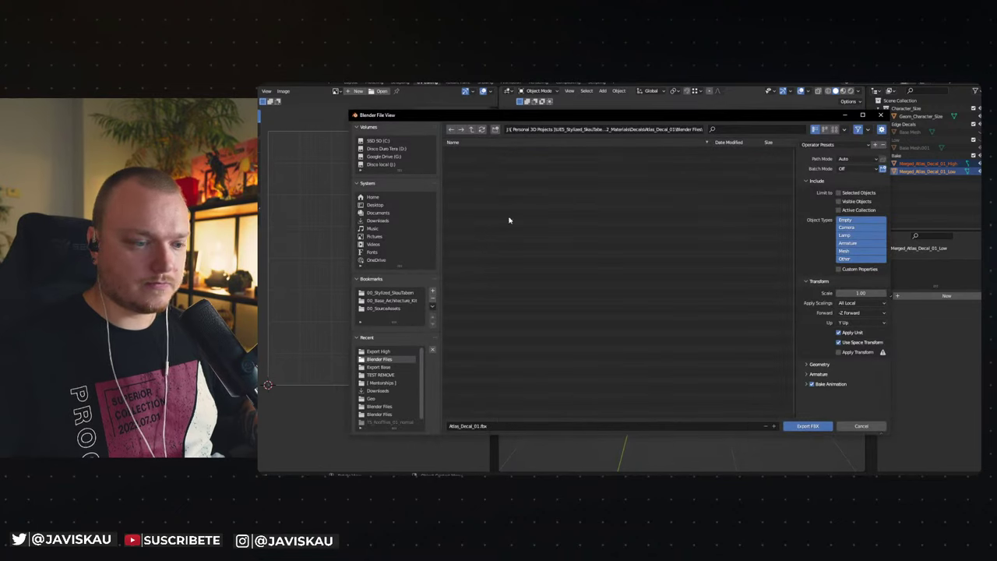
{"action": "left_click", "coordinate": [472, 129]}
{"action": "right_click", "coordinate": [480, 169]}
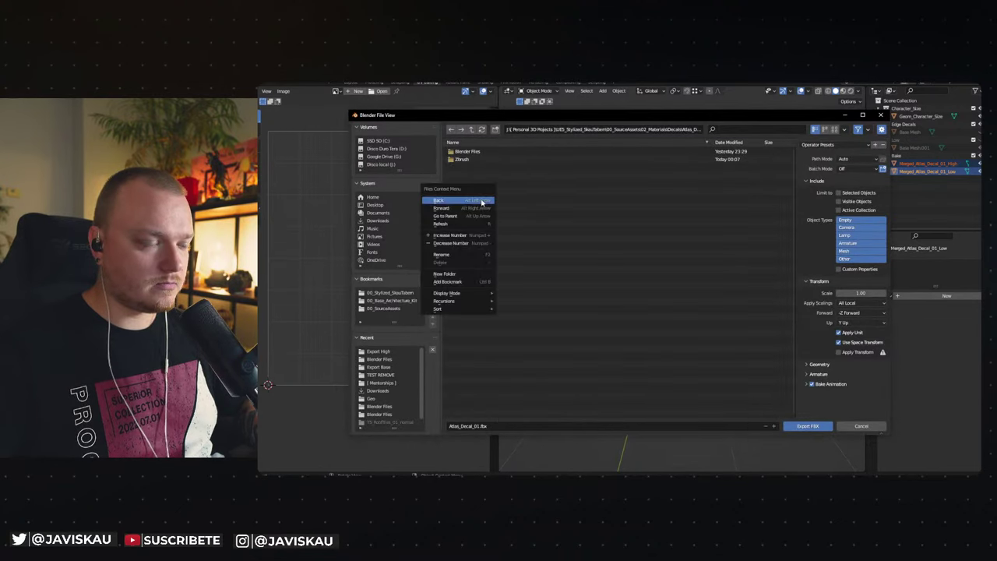
{"action": "left_click", "coordinate": [489, 207]}
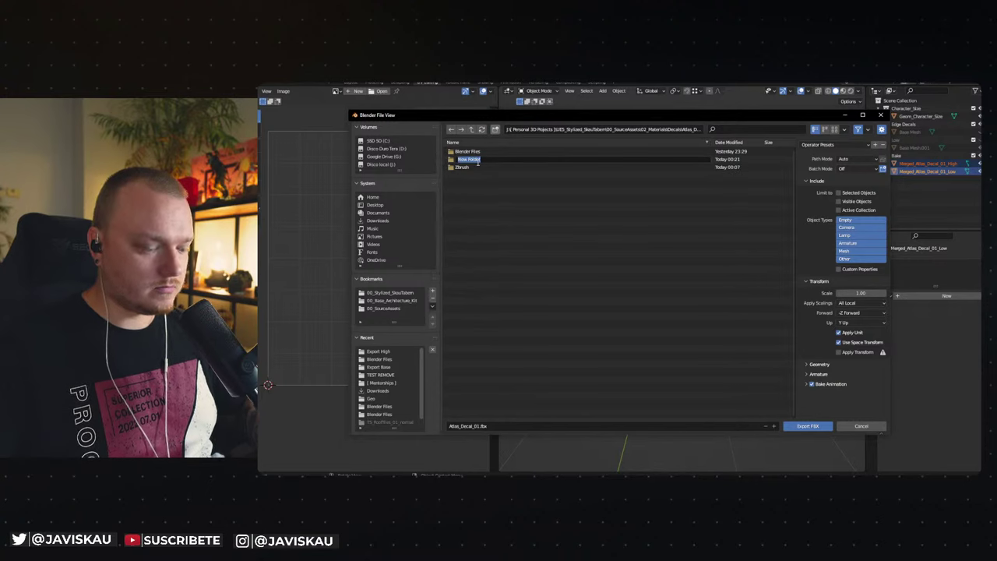
{"action": "type", "text": "Textures"}
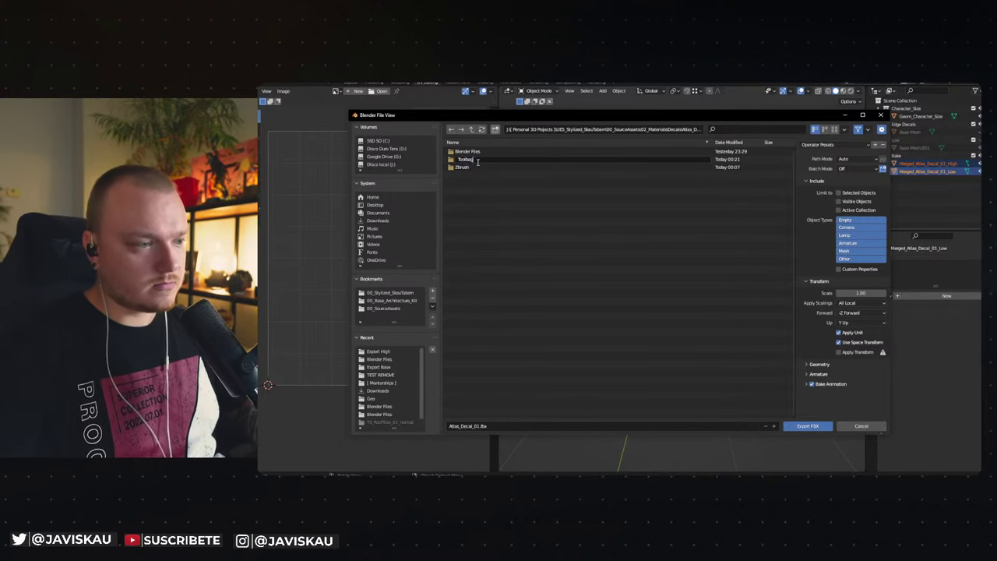
{"action": "key", "text": "Return"}
{"action": "double_click", "coordinate": [472, 160]}
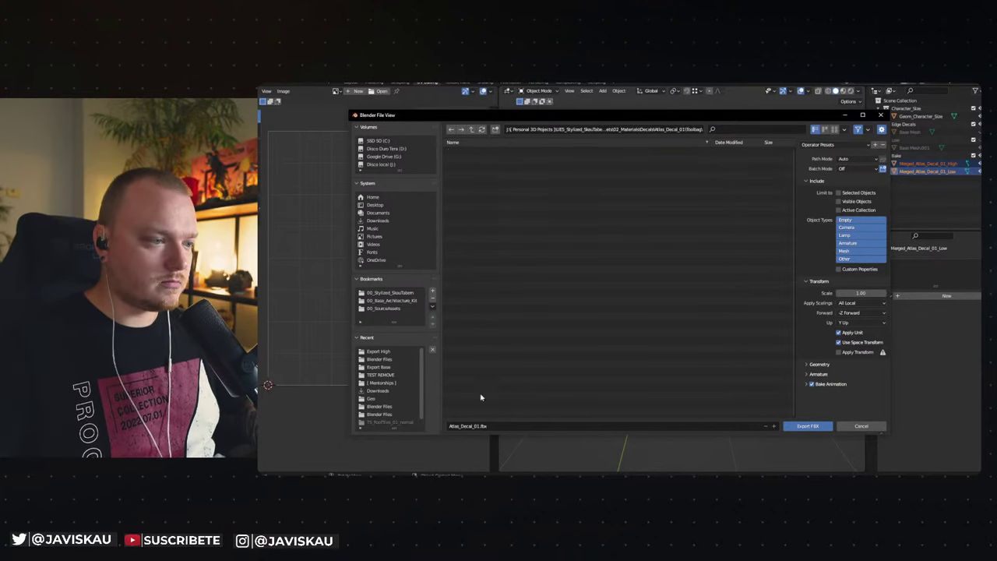
{"action": "left_click", "coordinate": [502, 426]}
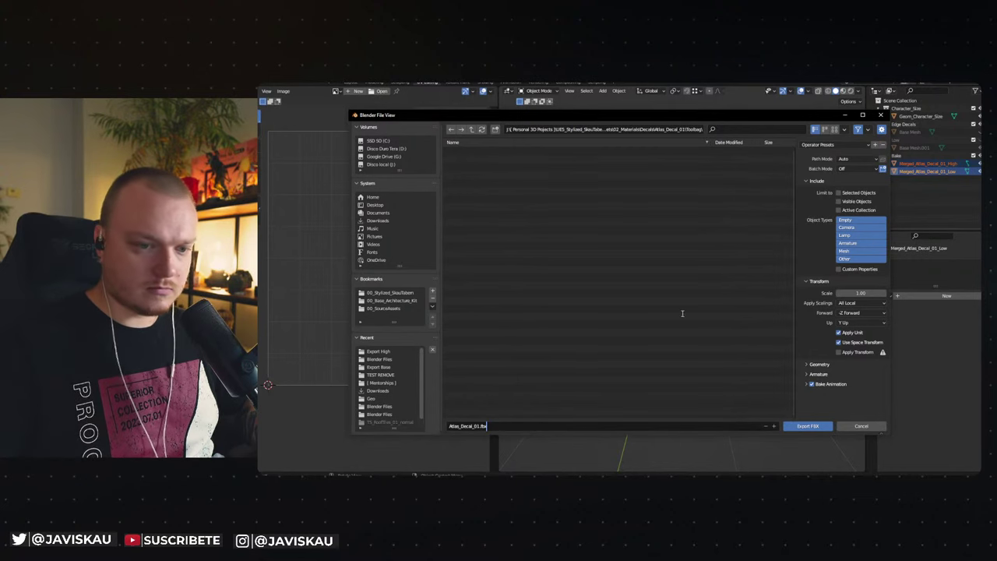
{"action": "left_click", "coordinate": [806, 426]}
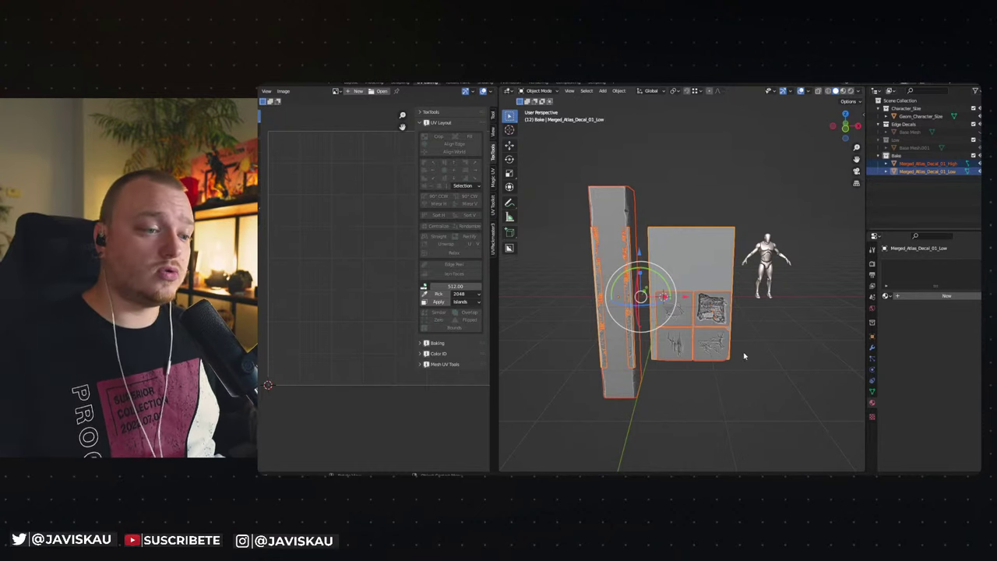
Deselect the atlas meshes, switch to the Layout workspace, orbit the view and minimize Blender.
{"action": "left_click", "coordinate": [685, 175]}
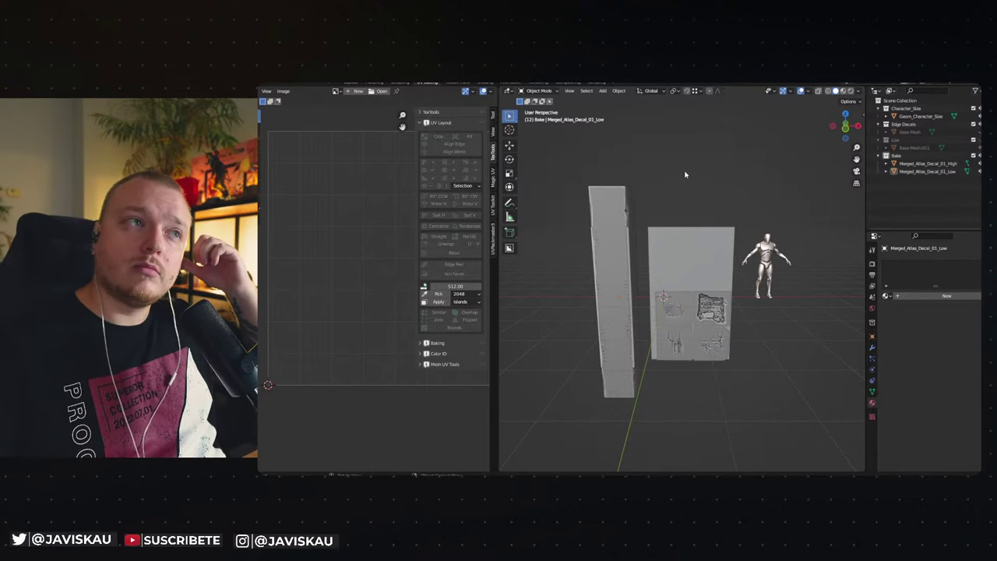
{"action": "left_click", "coordinate": [352, 83]}
{"action": "mouse_move", "coordinate": [631, 156]}
{"action": "middle_mouse_down"}
{"action": "mouse_move", "coordinate": [623, 194]}
{"action": "mouse_move", "coordinate": [659, 192]}
{"action": "middle_mouse_up"}
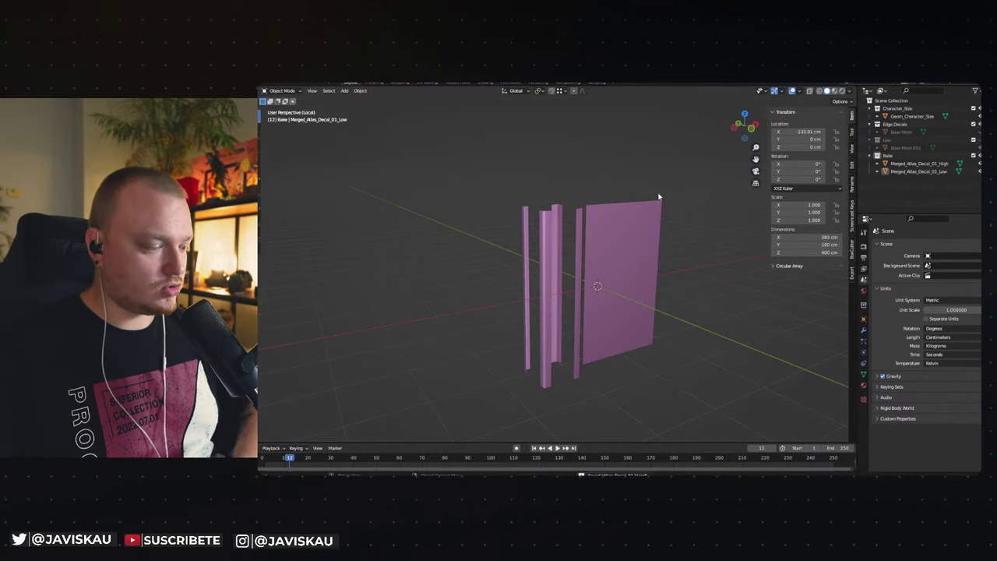
{"action": "left_click", "coordinate": [921, 93]}
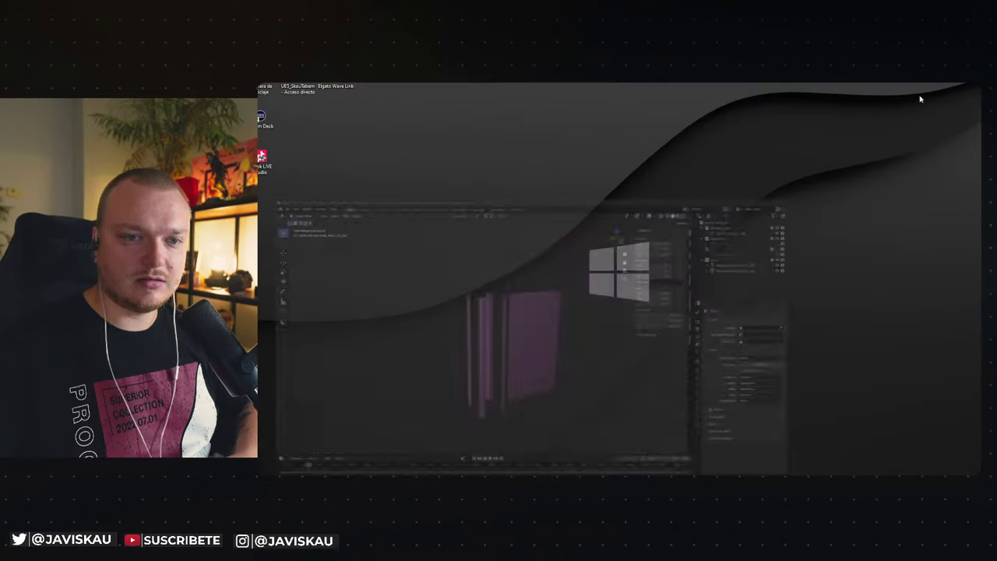
Launch Marmoset Toolbag from the Windows Start menu.
{"action": "key", "text": "super"}
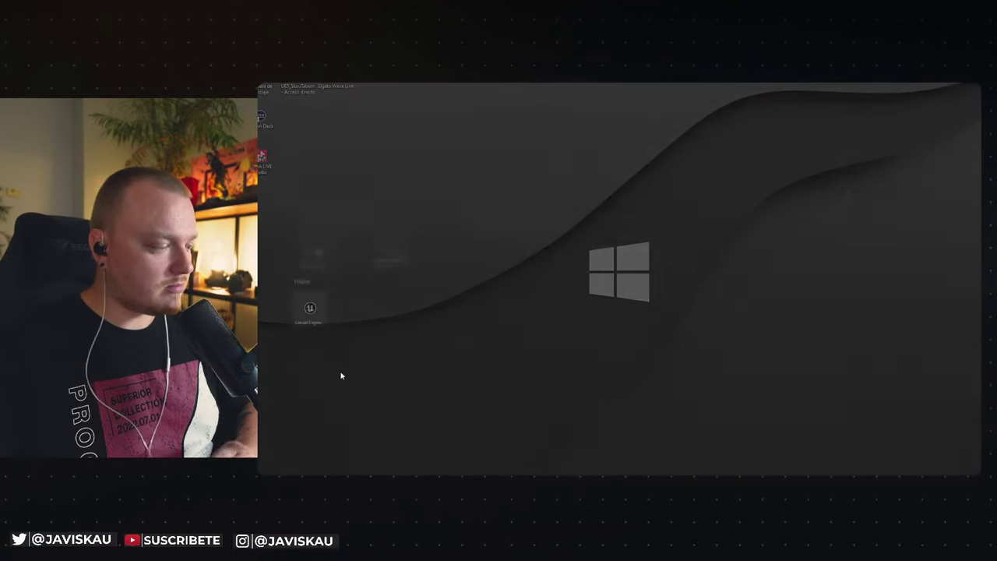
{"action": "left_click", "coordinate": [365, 222]}
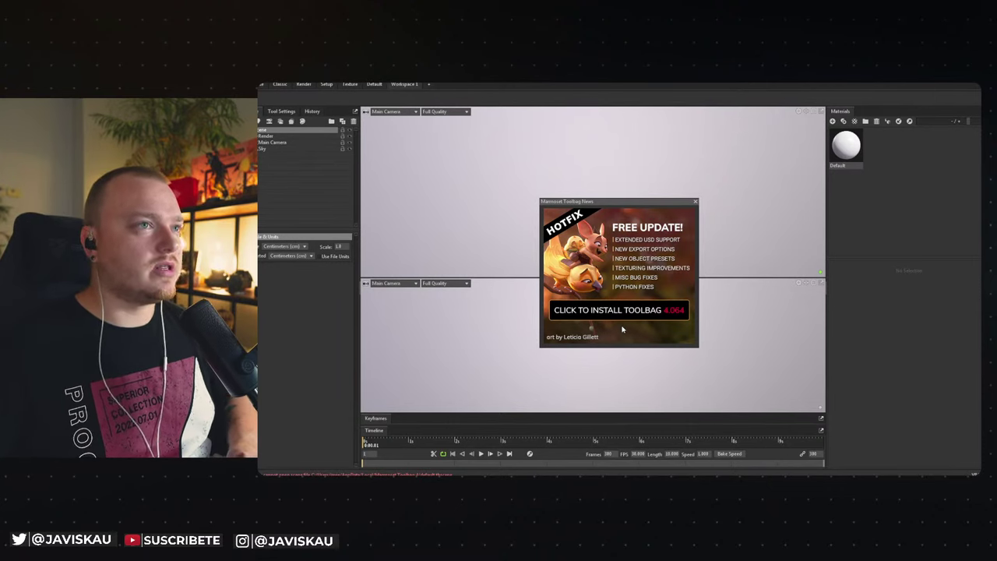
Dismiss the Toolbag news popup and switch to a single full-height viewport.
{"action": "left_click", "coordinate": [695, 201]}
{"action": "left_click", "coordinate": [814, 284]}
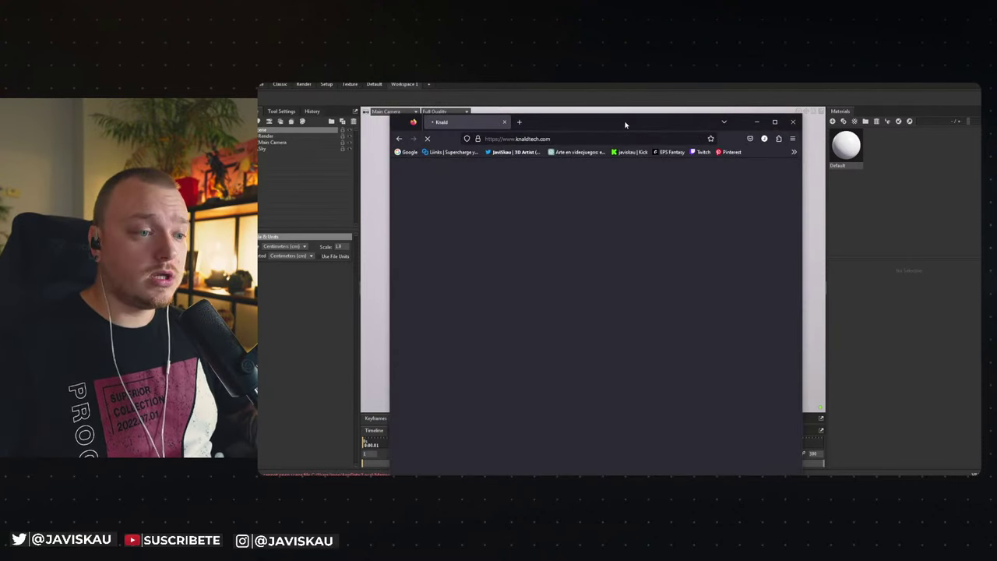
Maximize the knaldtech.com browser window and advance the homepage banner through five slides.
{"action": "double_click", "coordinate": [625, 125]}
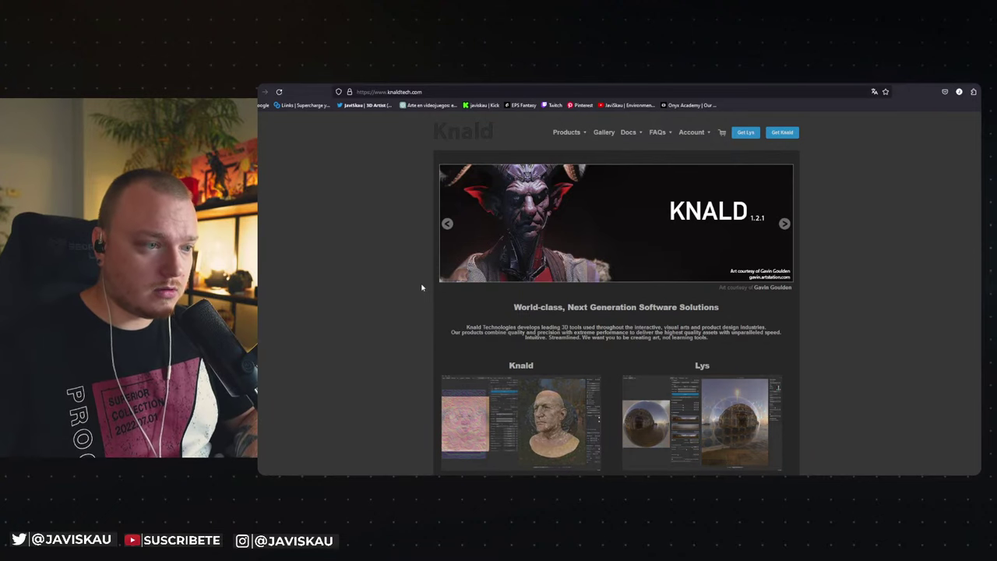
{"action": "scroll", "coordinate": [421, 287], "scroll_direction": "down", "scroll_amount": 2}
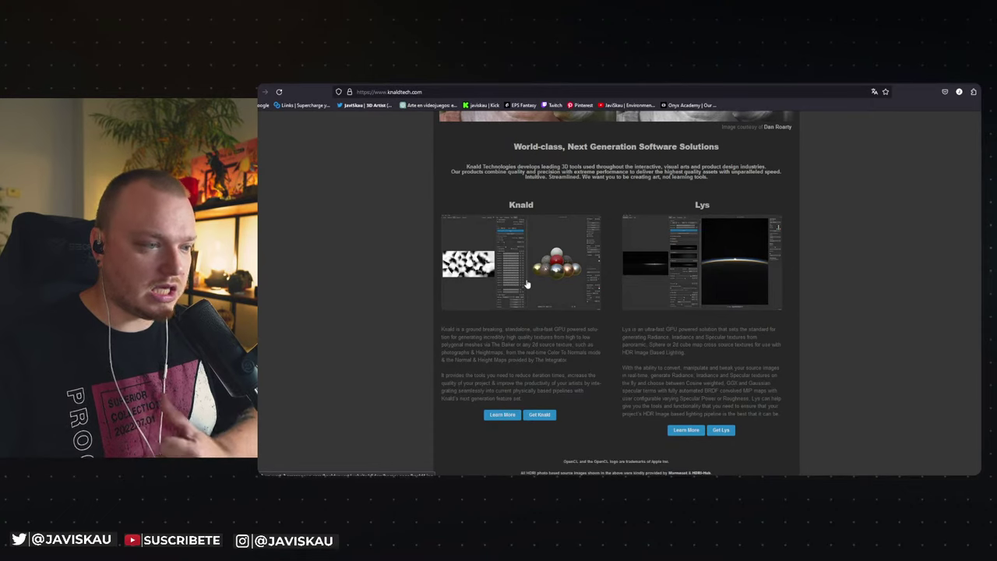
{"action": "scroll", "coordinate": [527, 284], "scroll_direction": "up", "scroll_amount": 3}
{"action": "left_click", "coordinate": [784, 225]}
{"action": "left_click", "coordinate": [785, 226]}
{"action": "left_click", "coordinate": [785, 226]}
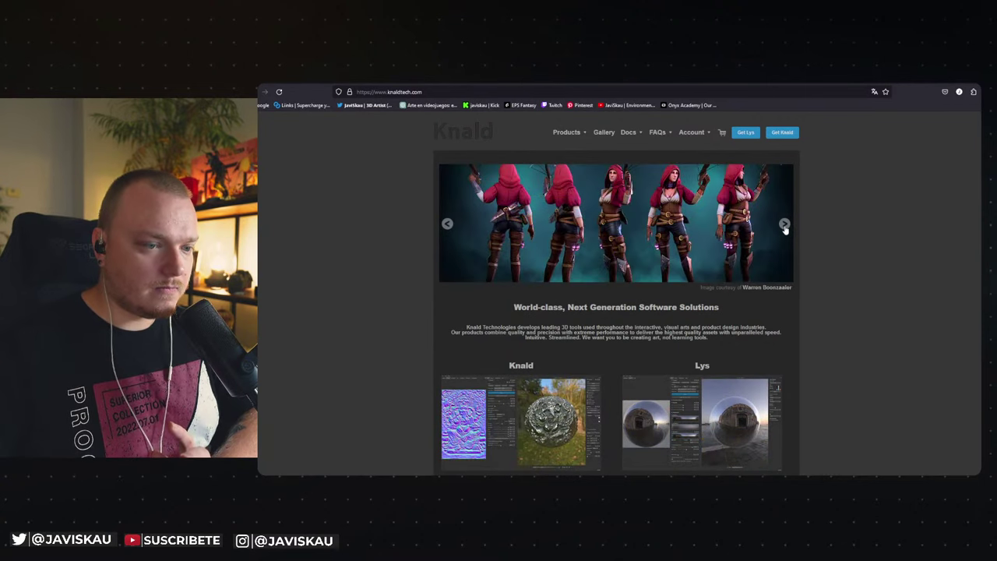
{"action": "left_click", "coordinate": [784, 225]}
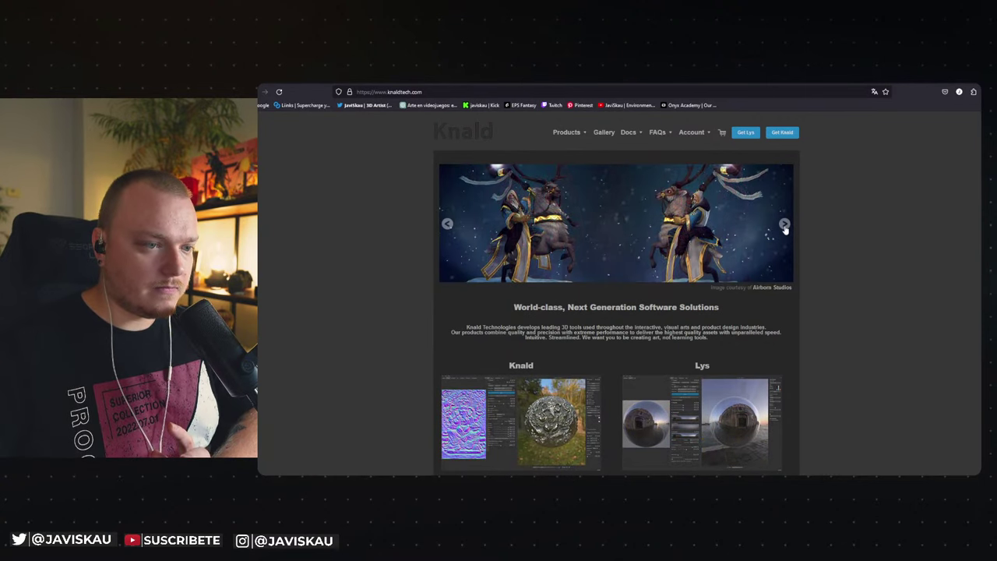
{"action": "left_click", "coordinate": [784, 225]}
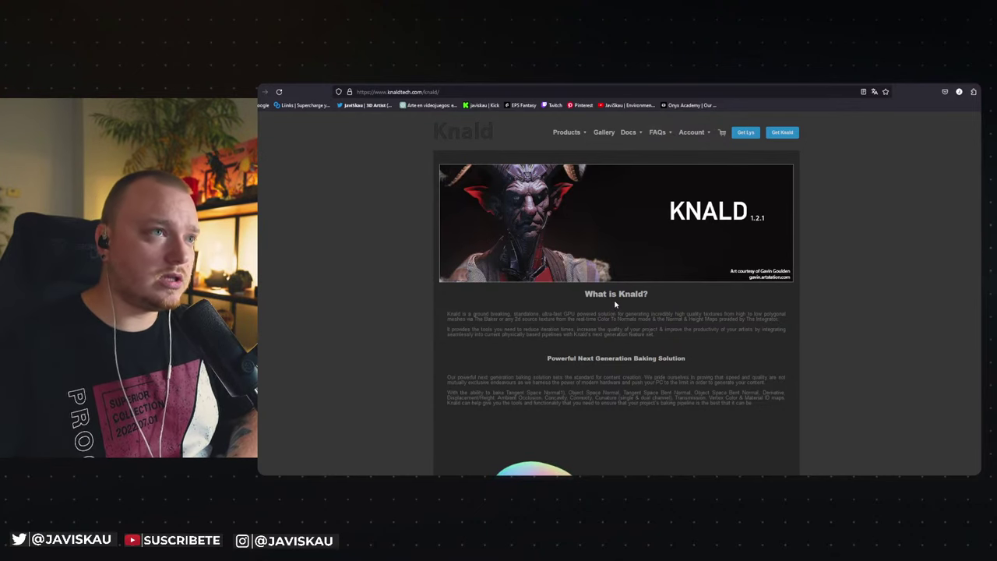
Scroll through the Knald product page's features, then select Sky in Toolbag's scene tree.
{"action": "scroll", "coordinate": [615, 304], "scroll_direction": "down", "scroll_amount": 3}
{"action": "scroll", "coordinate": [619, 310], "scroll_direction": "down", "scroll_amount": 3}
{"action": "scroll", "coordinate": [619, 310], "scroll_direction": "down", "scroll_amount": 3}
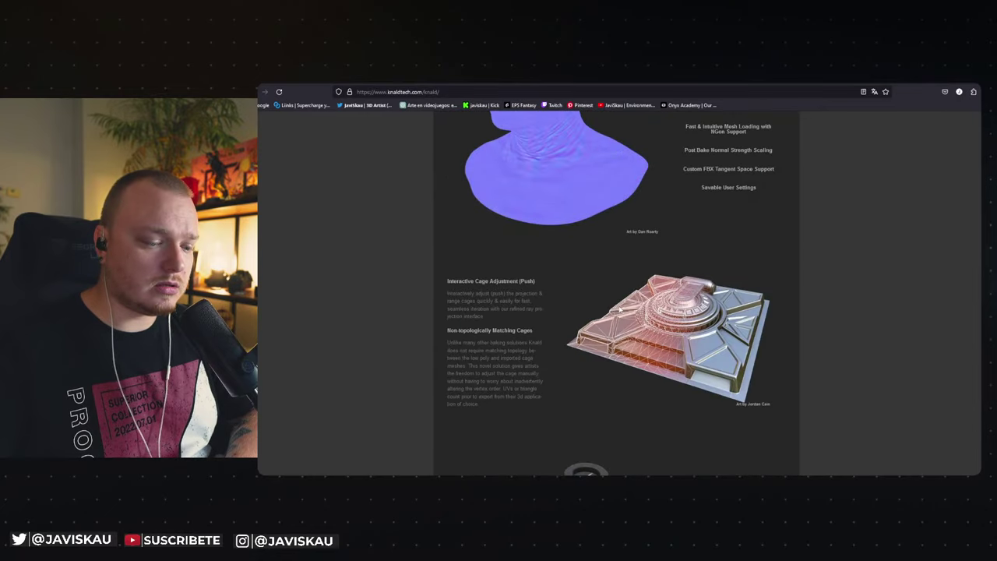
{"action": "scroll", "coordinate": [619, 310], "scroll_direction": "down", "scroll_amount": 1}
{"action": "scroll", "coordinate": [620, 310], "scroll_direction": "down", "scroll_amount": 4}
{"action": "scroll", "coordinate": [619, 310], "scroll_direction": "down", "scroll_amount": 3}
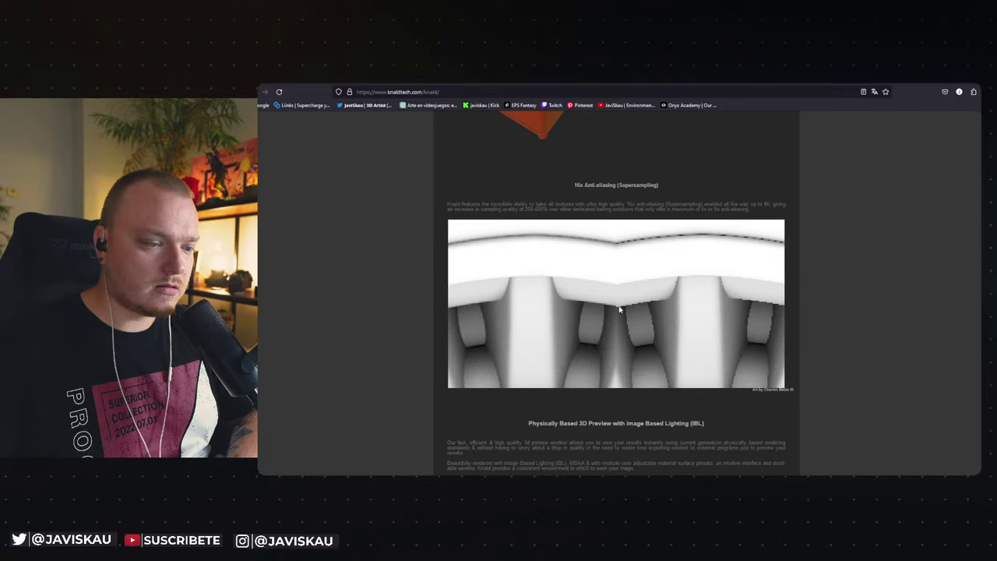
{"action": "scroll", "coordinate": [619, 311], "scroll_direction": "down", "scroll_amount": 3}
{"action": "scroll", "coordinate": [619, 310], "scroll_direction": "down", "scroll_amount": 3}
{"action": "scroll", "coordinate": [620, 310], "scroll_direction": "down", "scroll_amount": 3}
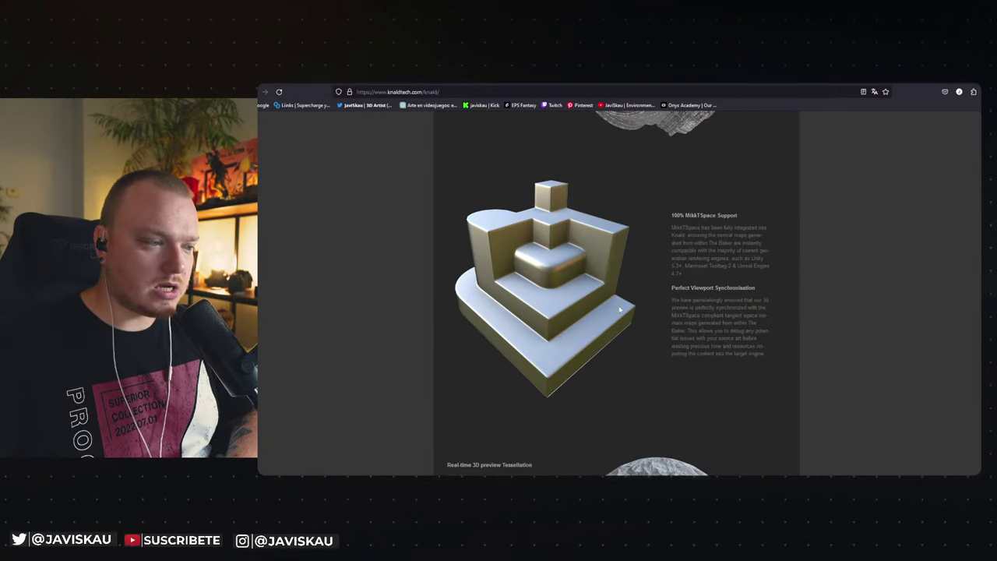
{"action": "scroll", "coordinate": [620, 310], "scroll_direction": "down", "scroll_amount": 3}
{"action": "scroll", "coordinate": [619, 310], "scroll_direction": "down", "scroll_amount": 2}
{"action": "scroll", "coordinate": [620, 310], "scroll_direction": "down", "scroll_amount": 2}
{"action": "scroll", "coordinate": [619, 310], "scroll_direction": "down", "scroll_amount": 3}
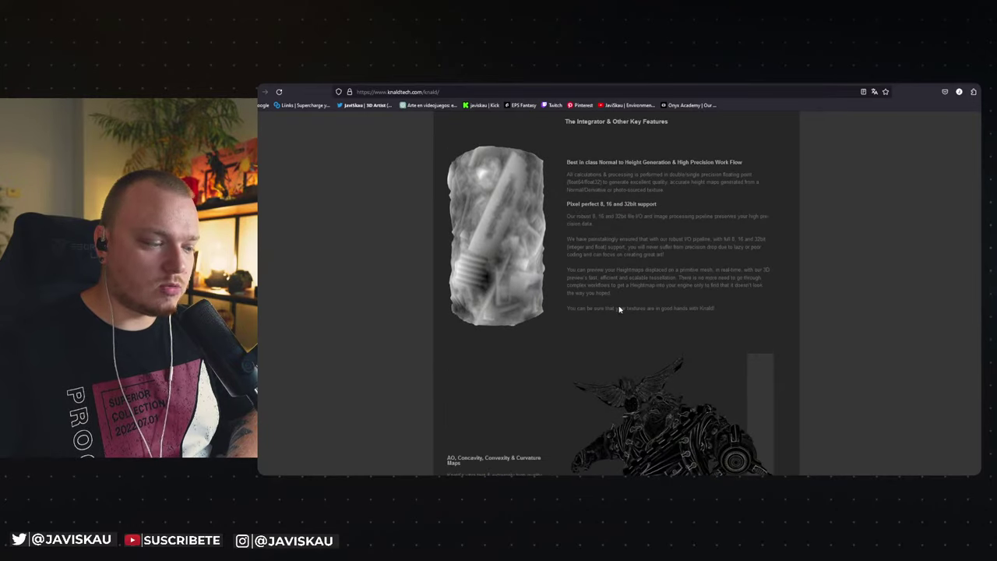
{"action": "scroll", "coordinate": [619, 308], "scroll_direction": "down", "scroll_amount": 3}
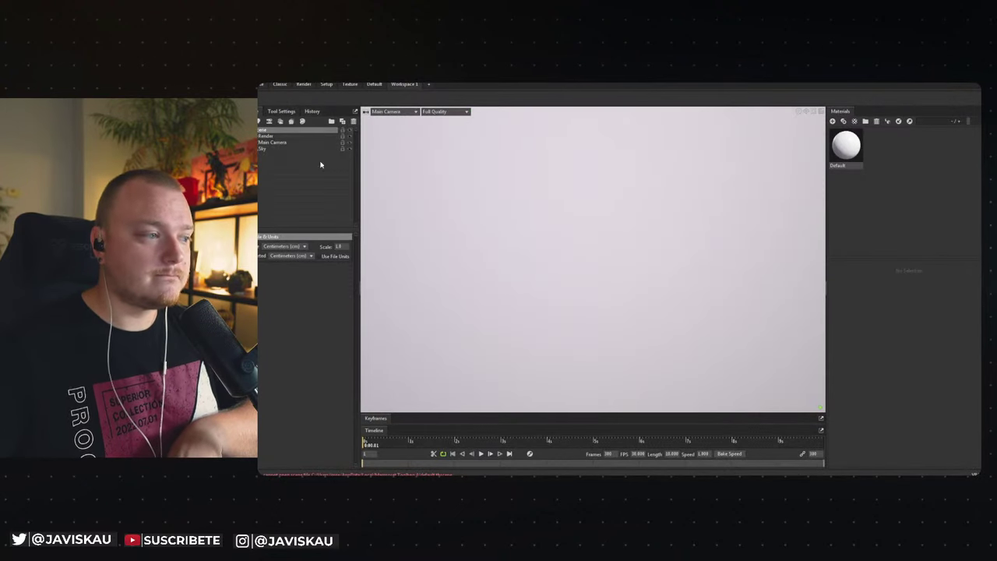
{"action": "left_click", "coordinate": [276, 148]}
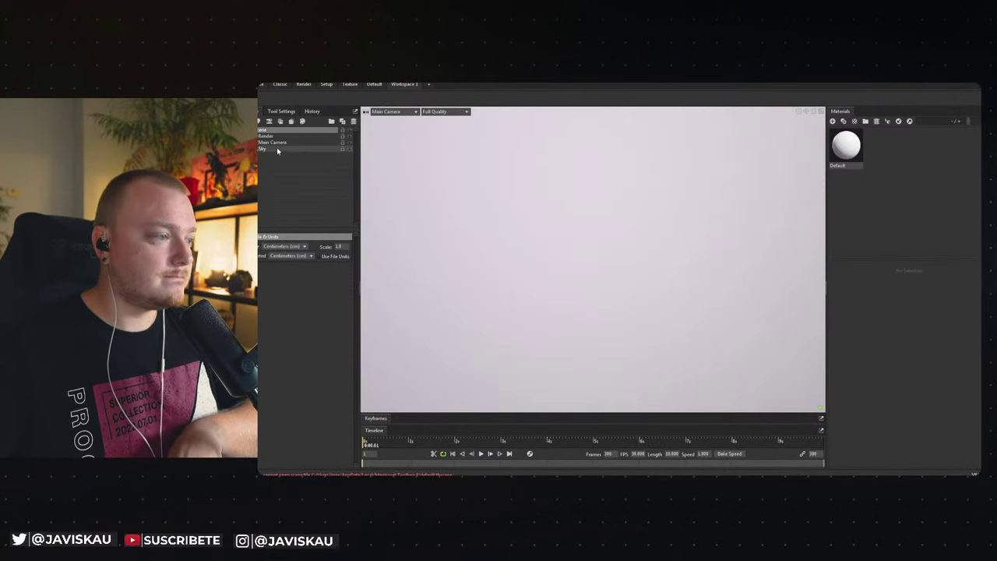
Change the Sky backdrop from Ambient Sky to Color for a dark grey background.
{"action": "left_click", "coordinate": [295, 375]}
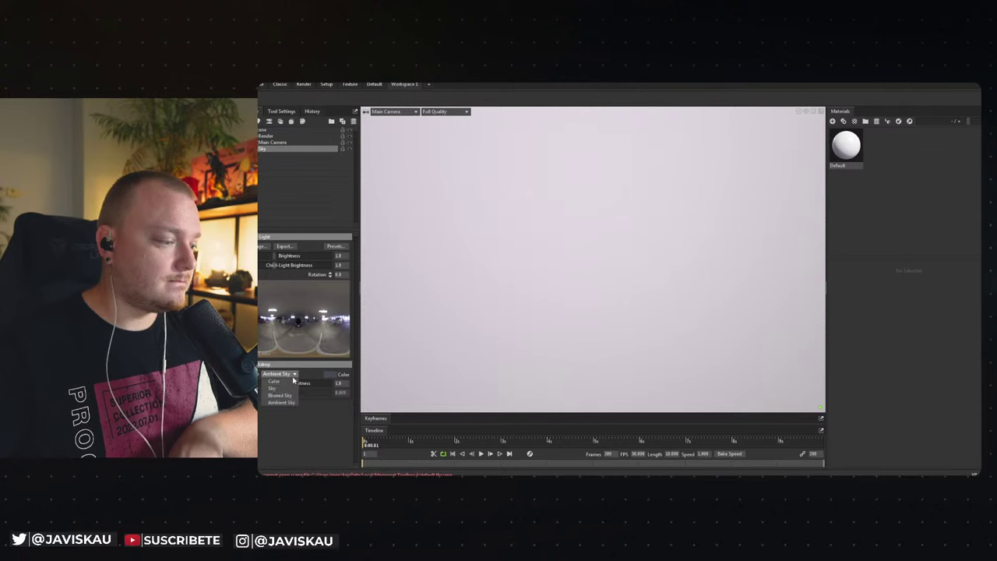
{"action": "left_click", "coordinate": [292, 384]}
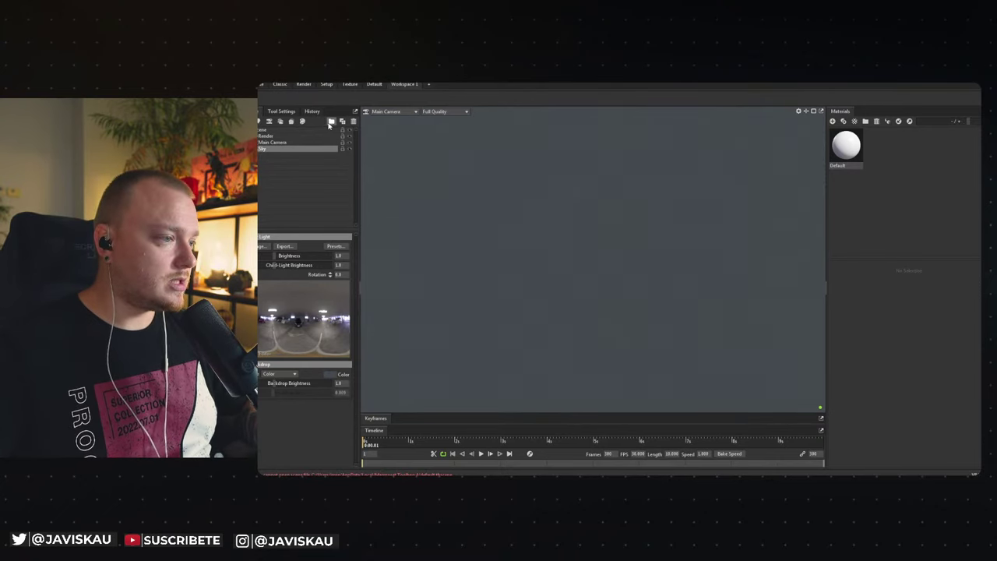
Create a new bake project and load Atlas_Decal_01 from the Decals\Atlas_Decal_01\Toolbag folder.
{"action": "left_click", "coordinate": [290, 124]}
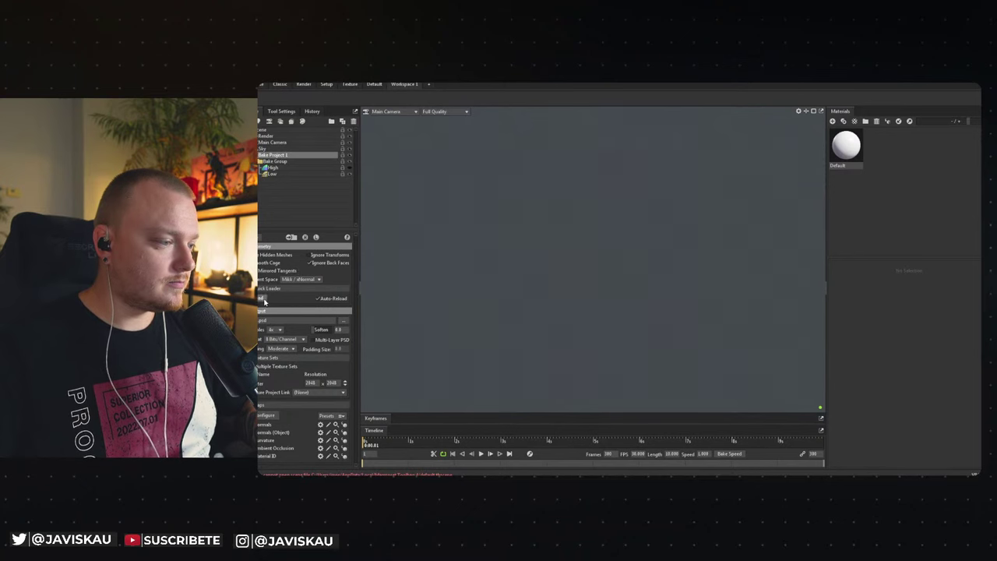
{"action": "key", "text": "ctrl+i"}
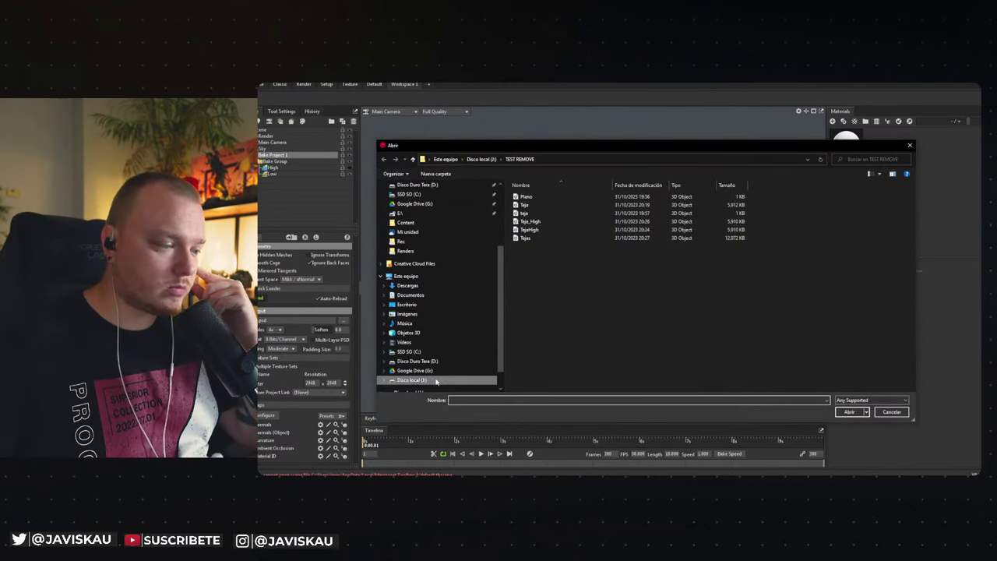
{"action": "left_click", "coordinate": [413, 380]}
{"action": "double_click", "coordinate": [555, 238]}
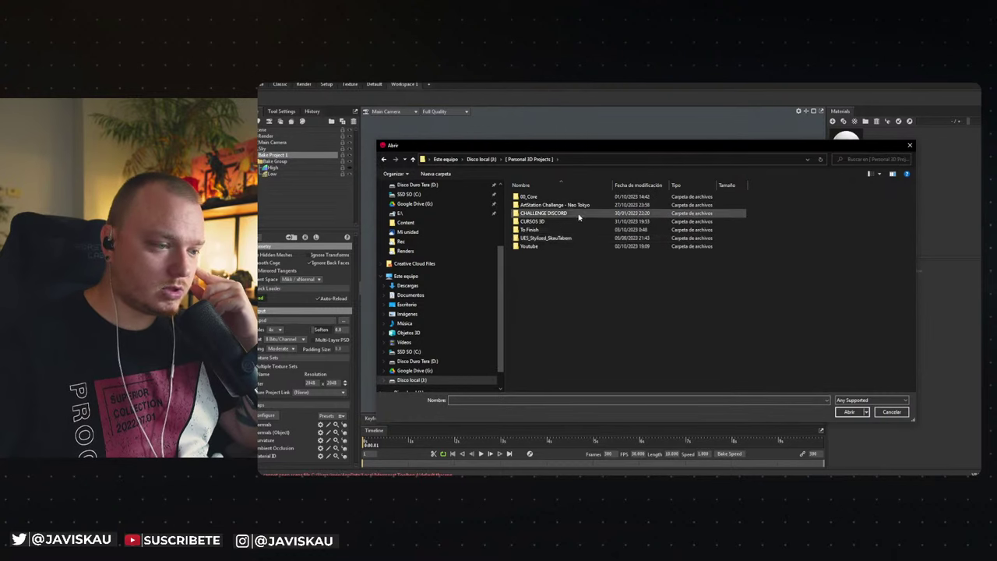
{"action": "double_click", "coordinate": [574, 240]}
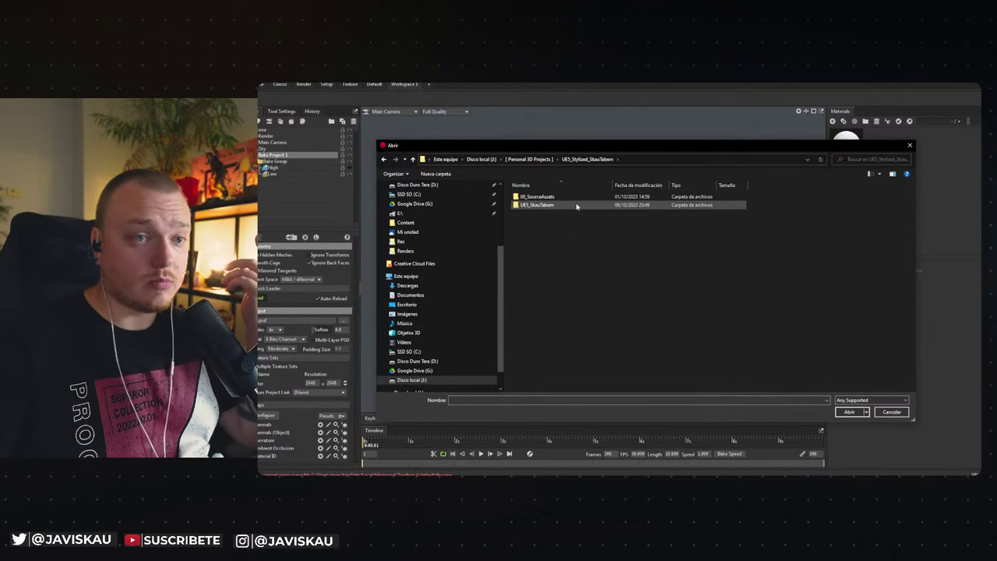
{"action": "double_click", "coordinate": [577, 199]}
{"action": "double_click", "coordinate": [562, 205]}
{"action": "double_click", "coordinate": [559, 196]}
{"action": "double_click", "coordinate": [560, 198]}
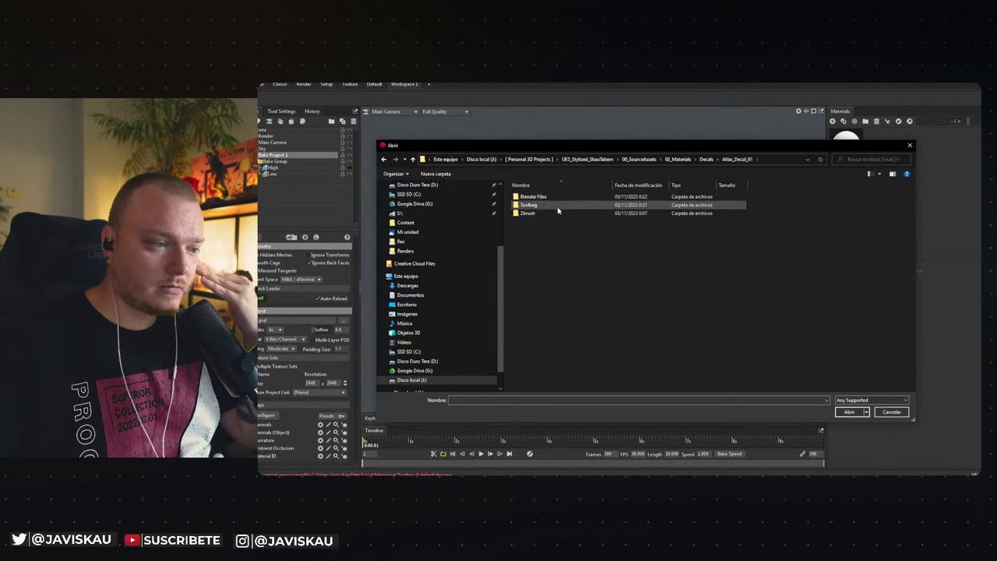
{"action": "double_click", "coordinate": [545, 205]}
{"action": "left_click", "coordinate": [545, 197]}
{"action": "left_click", "coordinate": [849, 412]}
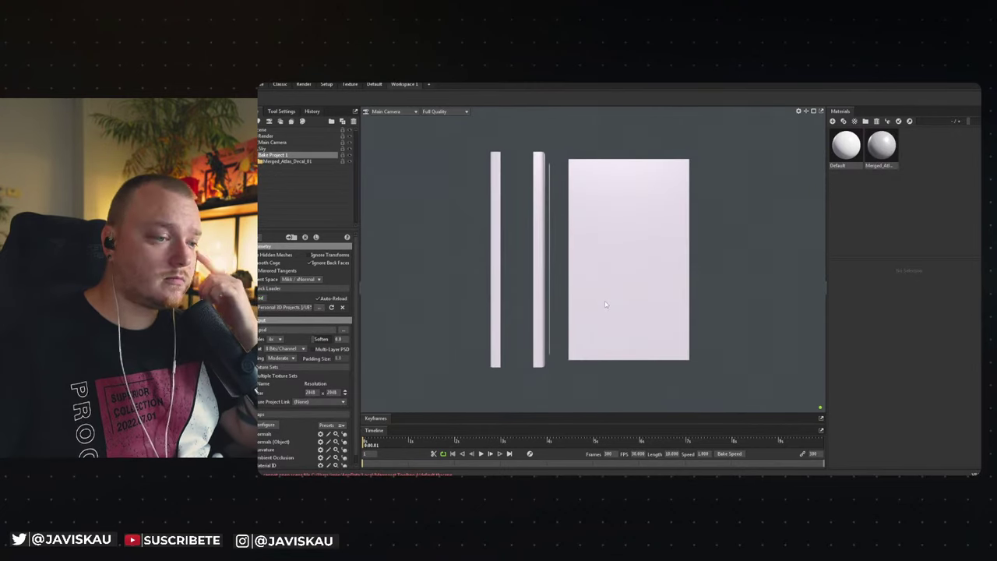
Save the bake output as Atlas_Decal_01 with 64x samples at 4096 × 4096 resolution.
{"action": "mouse_move", "coordinate": [723, 281]}
{"action": "left_mouse_down"}
{"action": "mouse_move", "coordinate": [665, 300]}
{"action": "mouse_move", "coordinate": [724, 312]}
{"action": "left_mouse_up"}
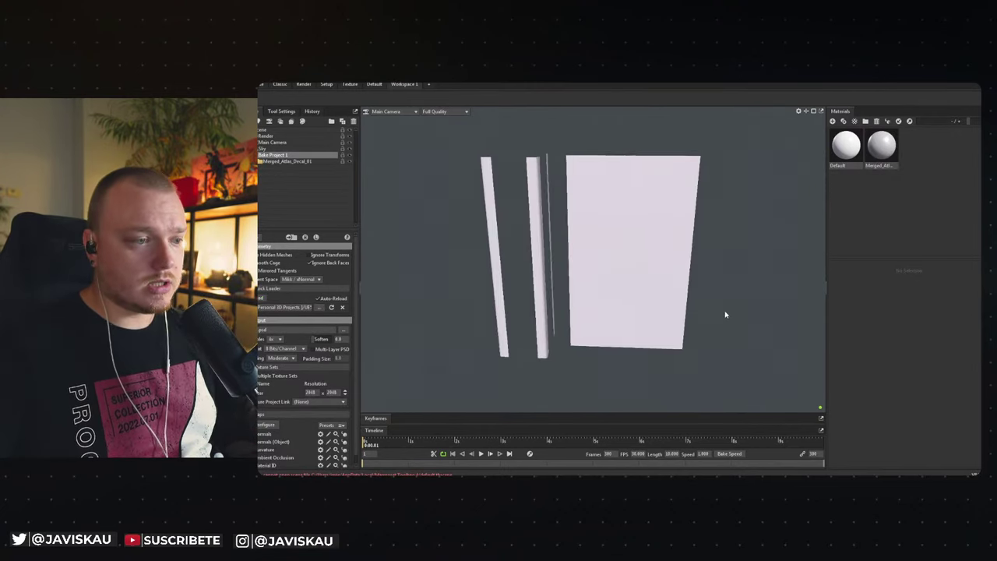
{"action": "scroll", "coordinate": [282, 353], "scroll_direction": "down", "scroll_amount": 1}
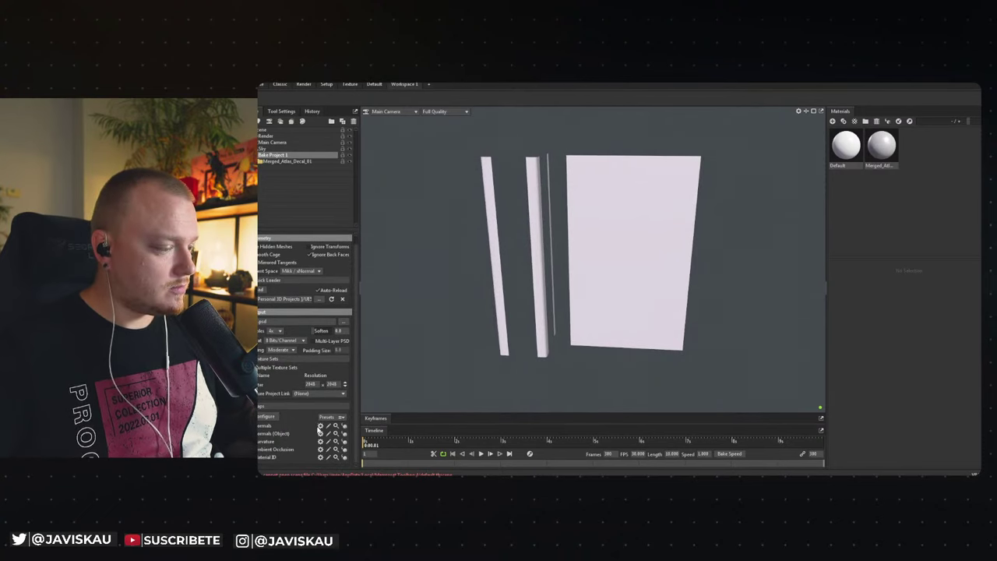
{"action": "left_click", "coordinate": [319, 426]}
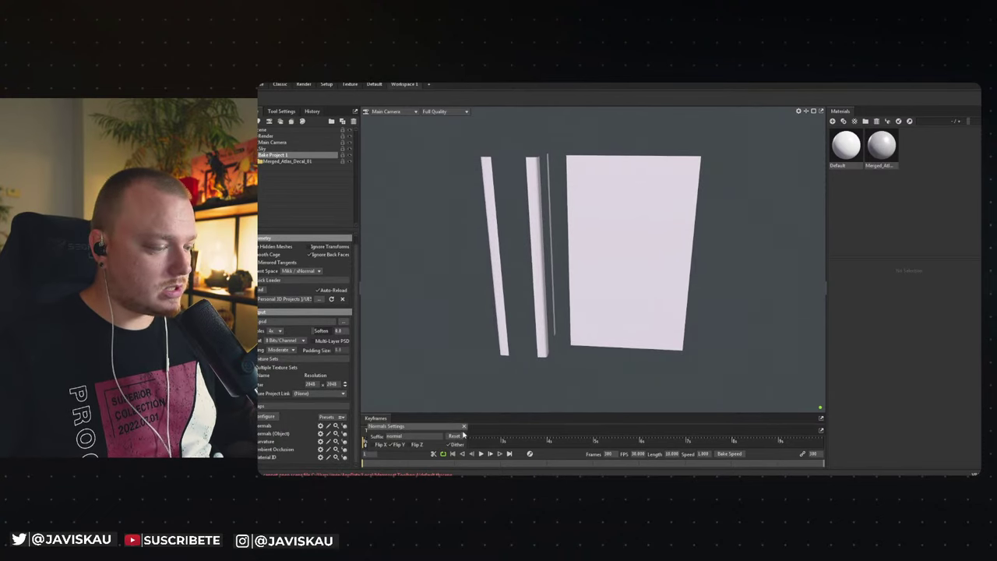
{"action": "left_click", "coordinate": [463, 427]}
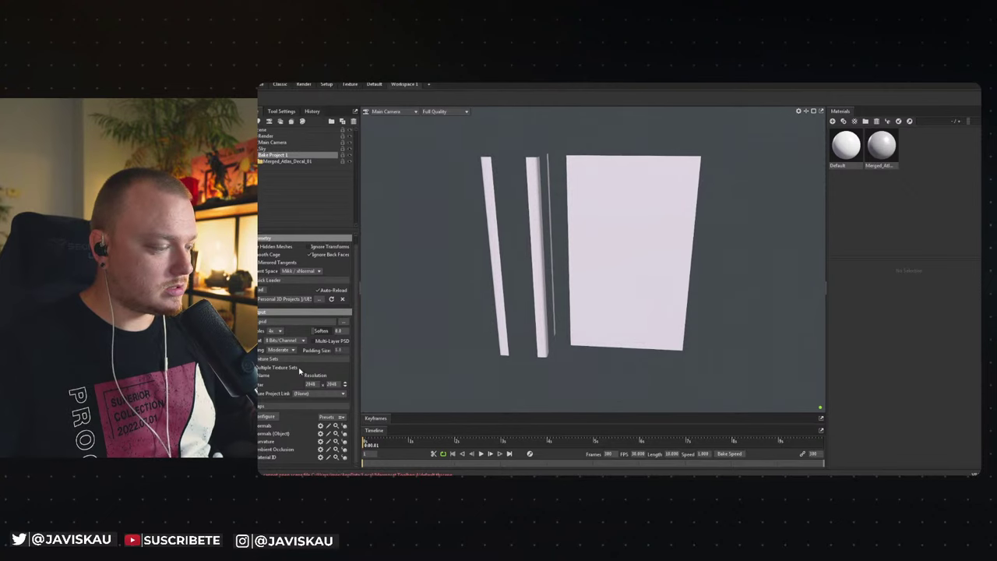
{"action": "scroll", "coordinate": [312, 341], "scroll_direction": "up", "scroll_amount": 1}
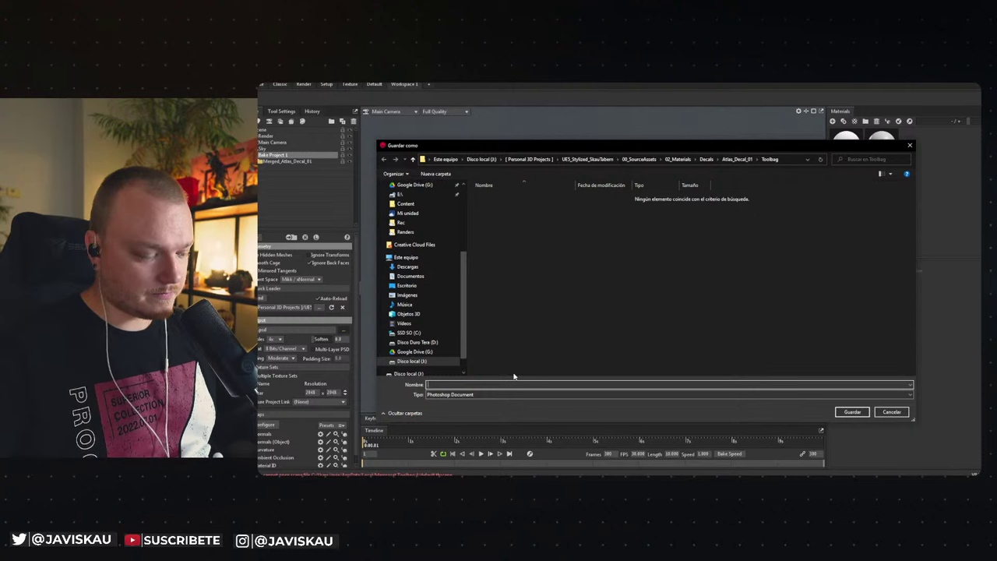
{"action": "type", "text": "Atlas_Decal_0"}
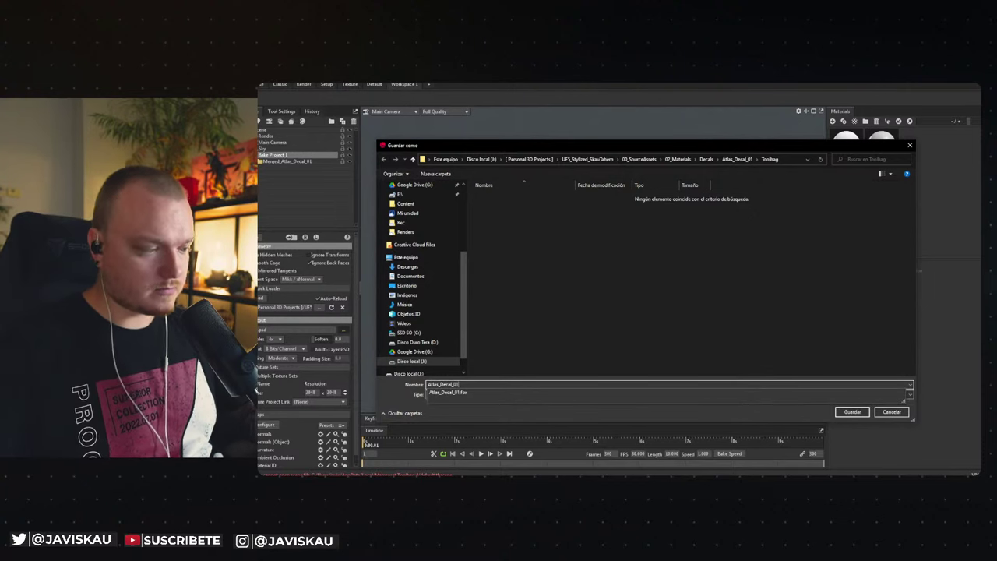
{"action": "type", "text": "1"}
{"action": "key", "text": "Return"}
{"action": "left_click", "coordinate": [278, 340]}
{"action": "left_click", "coordinate": [278, 367]}
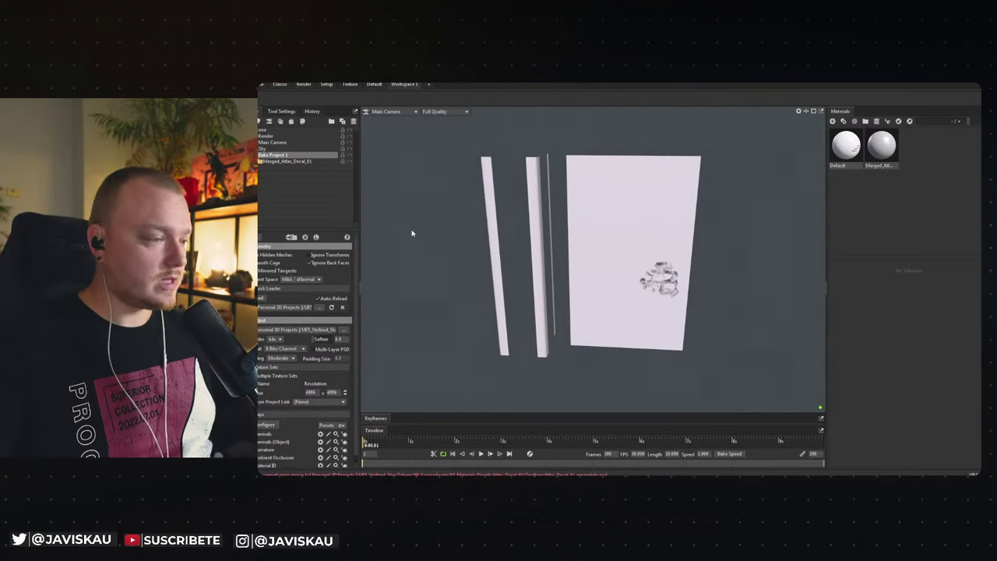
Select the Low bake group and raise its cage Max Offset to about 94.1.
{"action": "left_click", "coordinate": [298, 186]}
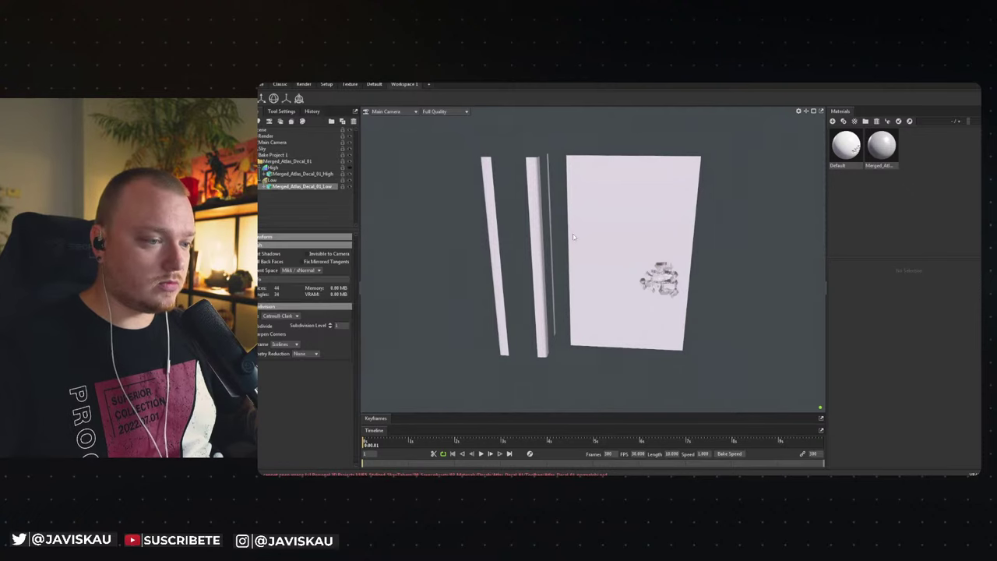
{"action": "left_click", "coordinate": [292, 182]}
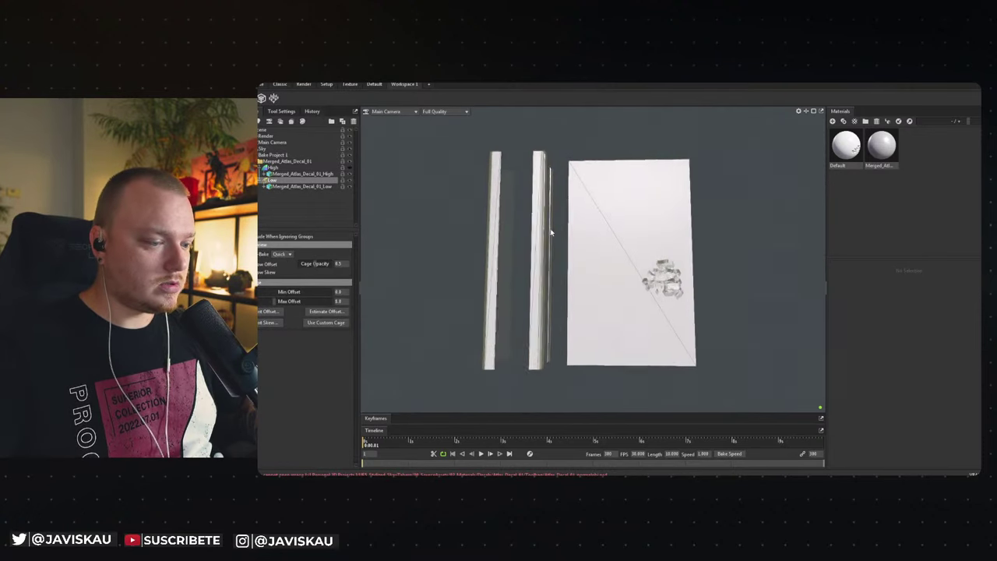
{"action": "scroll", "coordinate": [562, 269], "scroll_direction": "up", "scroll_amount": 3}
{"action": "scroll", "coordinate": [562, 268], "scroll_direction": "down", "scroll_amount": 5}
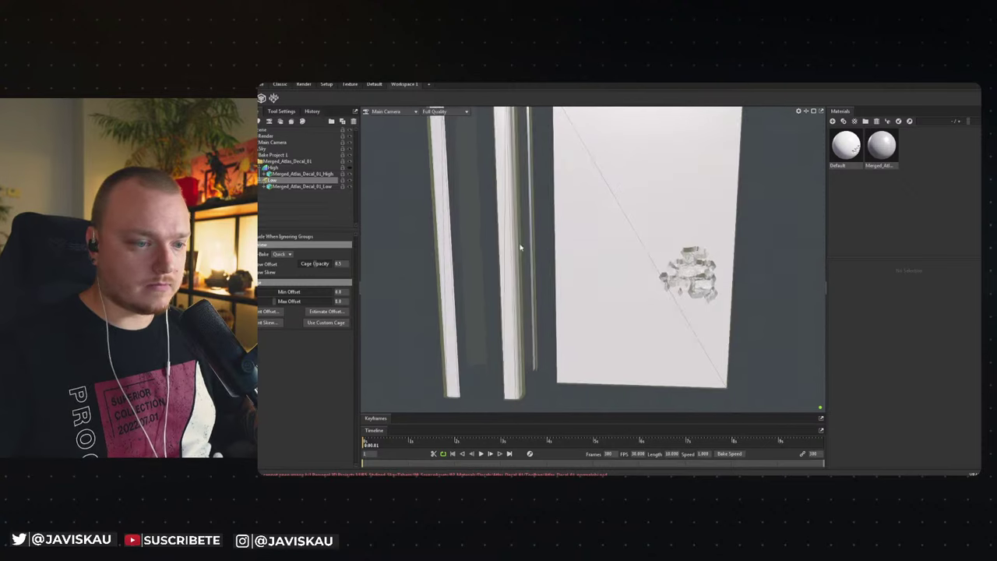
{"action": "left_click", "coordinate": [349, 169]}
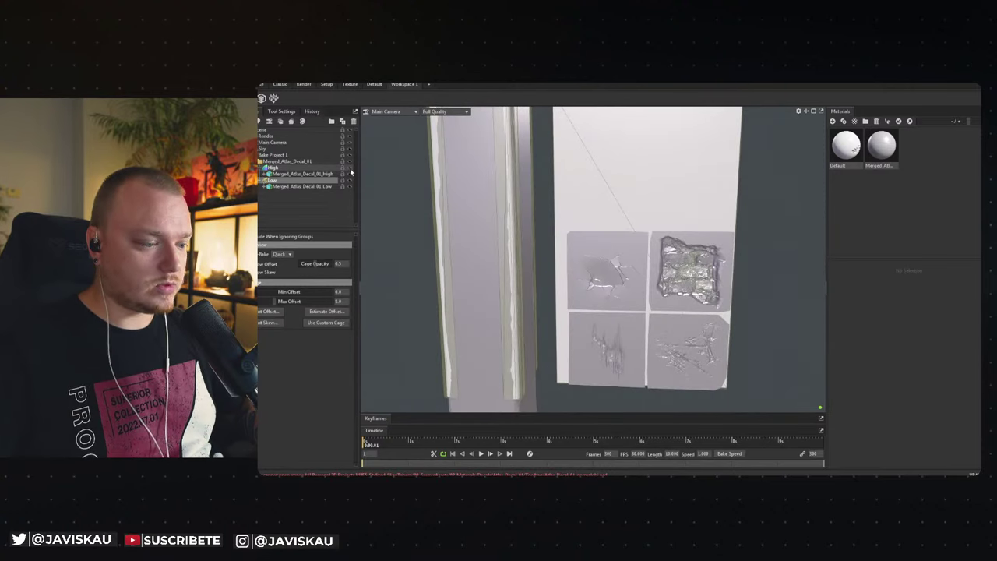
{"action": "left_click", "coordinate": [351, 171]}
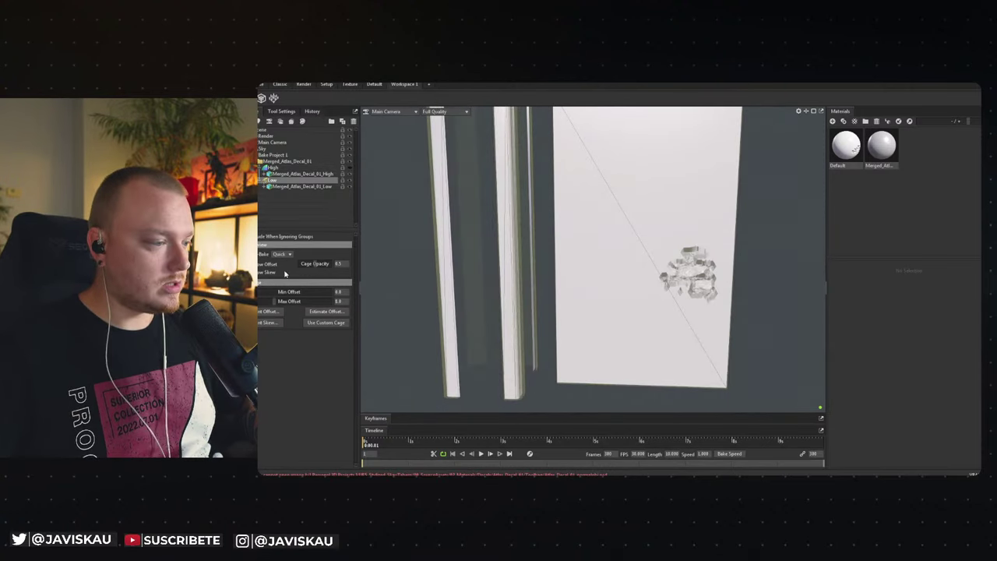
{"action": "left_click_drag", "start_coordinate": [274, 302], "coordinate": [286, 305]}
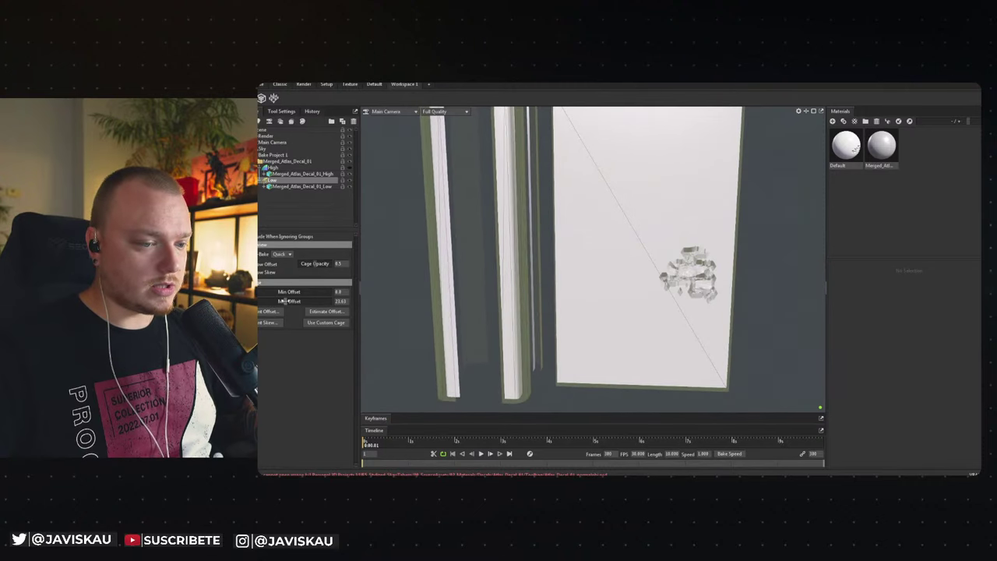
{"action": "mouse_move", "coordinate": [289, 302]}
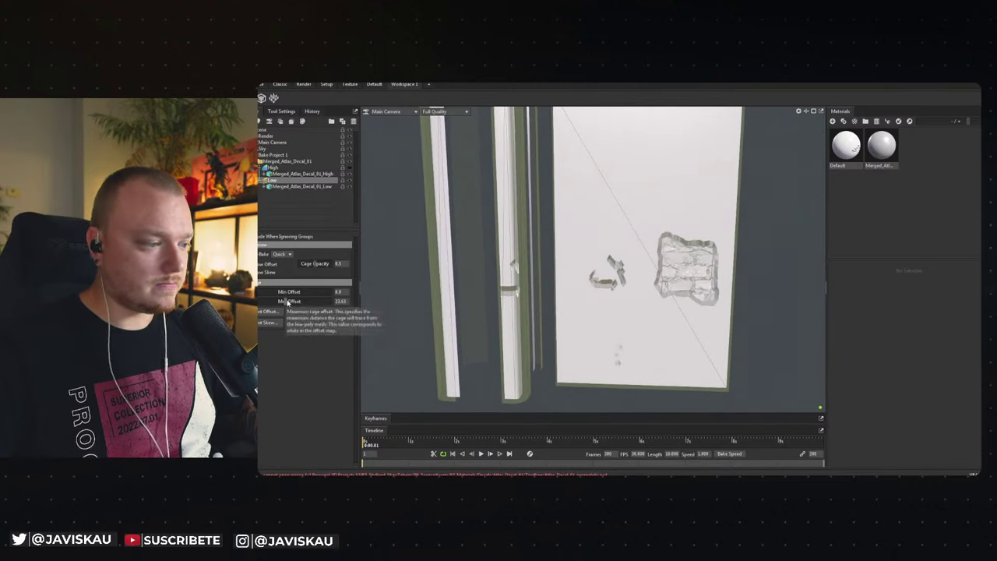
{"action": "left_click_drag", "start_coordinate": [287, 303], "coordinate": [302, 304]}
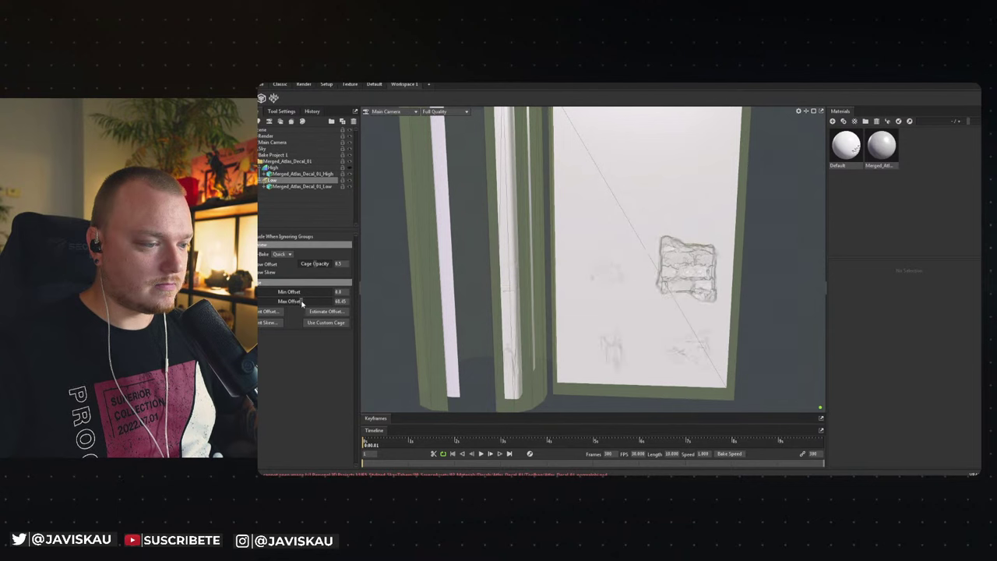
{"action": "left_click_drag", "start_coordinate": [303, 304], "coordinate": [313, 304]}
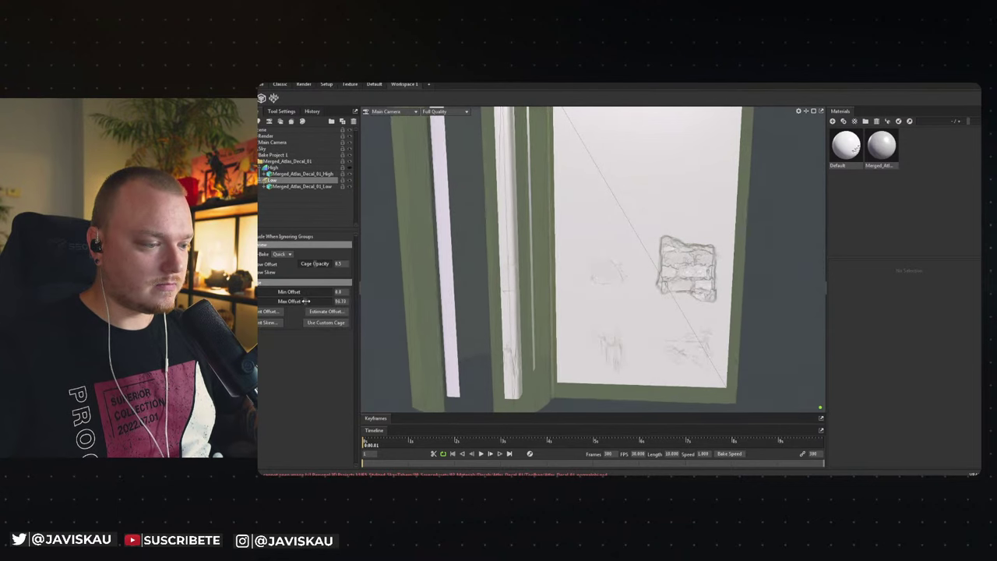
Orbit around the decal mesh to check the green cage wraps every strip and panel.
{"action": "scroll", "coordinate": [543, 309], "scroll_direction": "down", "scroll_amount": 5}
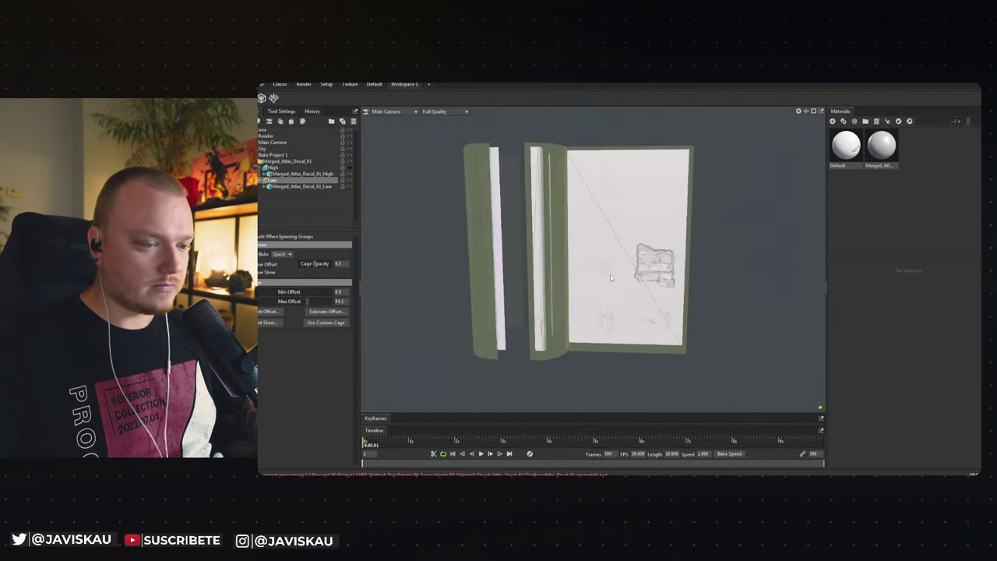
{"action": "mouse_move", "coordinate": [543, 309]}
{"action": "left_mouse_down"}
{"action": "mouse_move", "coordinate": [630, 307]}
{"action": "mouse_move", "coordinate": [626, 331]}
{"action": "mouse_move", "coordinate": [612, 318]}
{"action": "mouse_move", "coordinate": [548, 340]}
{"action": "mouse_move", "coordinate": [590, 361]}
{"action": "mouse_move", "coordinate": [700, 321]}
{"action": "mouse_move", "coordinate": [701, 273]}
{"action": "mouse_move", "coordinate": [751, 263]}
{"action": "left_mouse_up"}
{"action": "scroll", "coordinate": [629, 307], "scroll_direction": "up", "scroll_amount": 5}
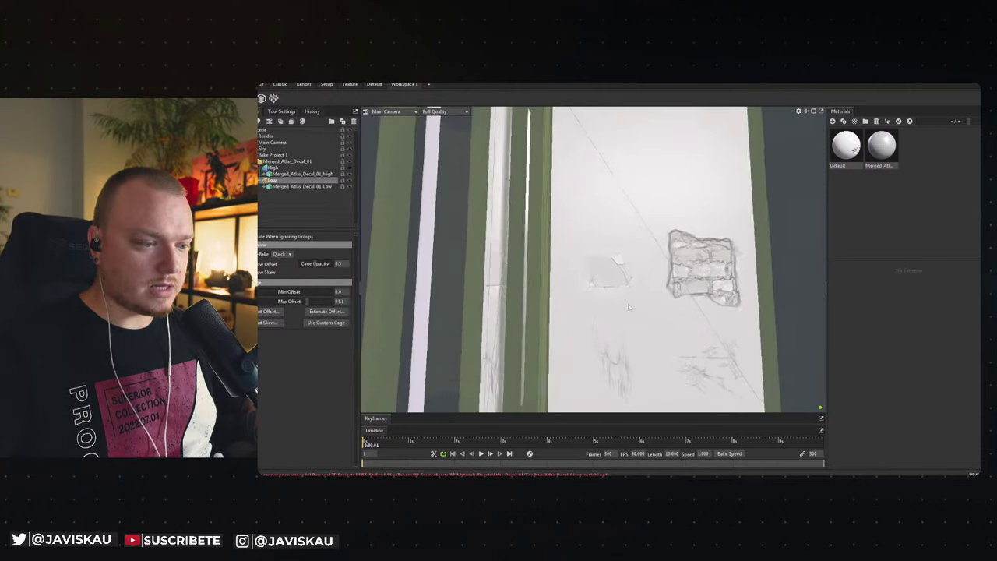
{"action": "scroll", "coordinate": [630, 307], "scroll_direction": "down", "scroll_amount": 5}
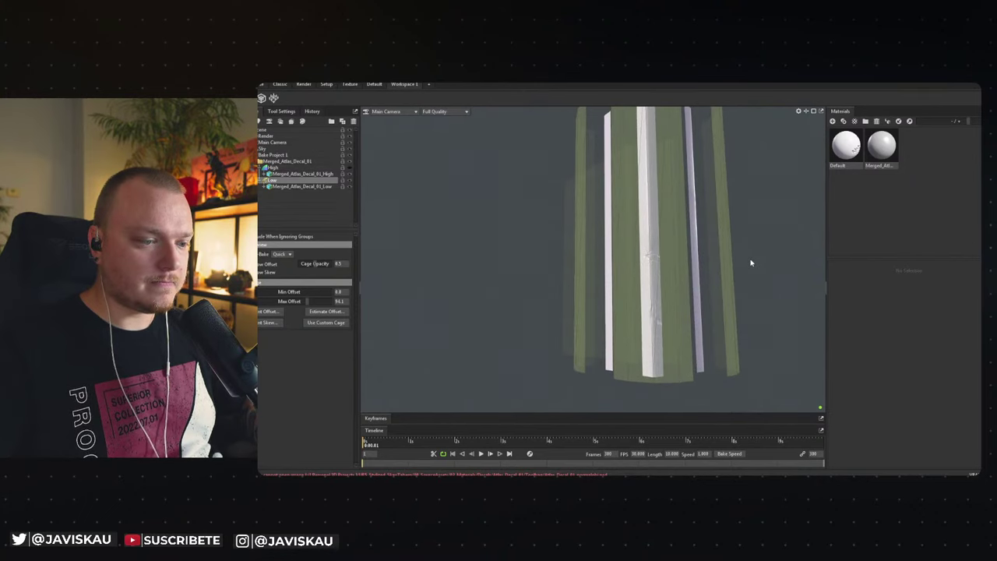
{"action": "left_click_drag", "start_coordinate": [751, 263], "coordinate": [602, 297]}
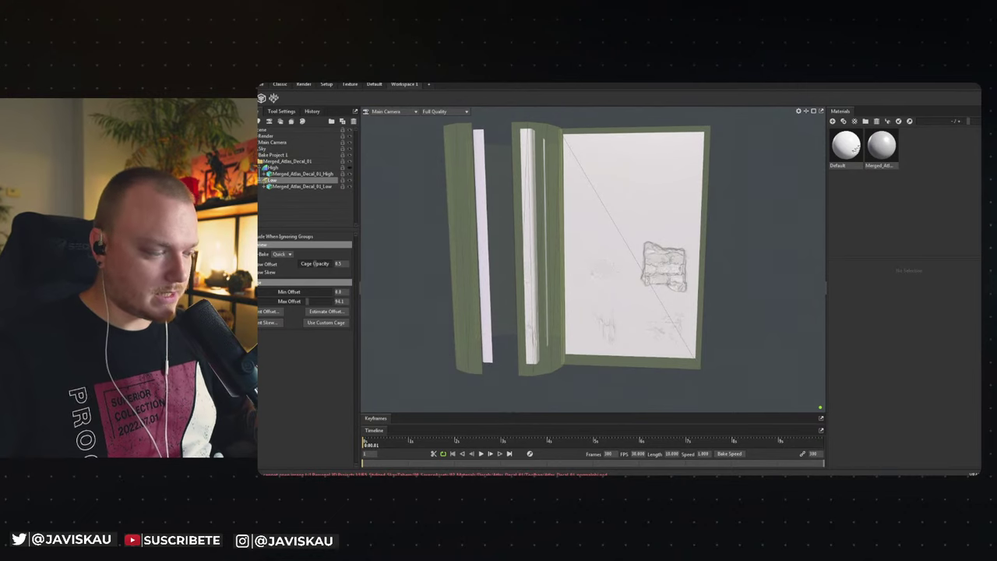
Switch to Blender and select all the decal strip meshes, viewed from the front.
{"action": "key", "text": "alt+Tab"}
{"action": "key", "text": "a"}
{"action": "mouse_move", "coordinate": [678, 357]}
{"action": "middle_mouse_down"}
{"action": "mouse_move", "coordinate": [620, 357]}
{"action": "mouse_move", "coordinate": [604, 340]}
{"action": "middle_mouse_up"}
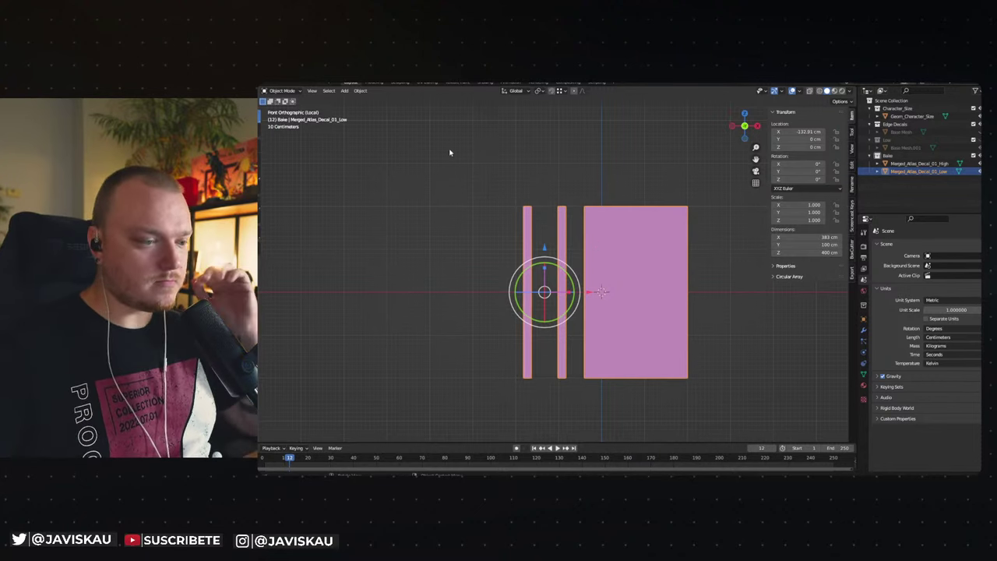
In the UV Editing workspace, enter Edit Mode on only the decal mesh and frame its UV islands.
{"action": "left_click", "coordinate": [428, 82]}
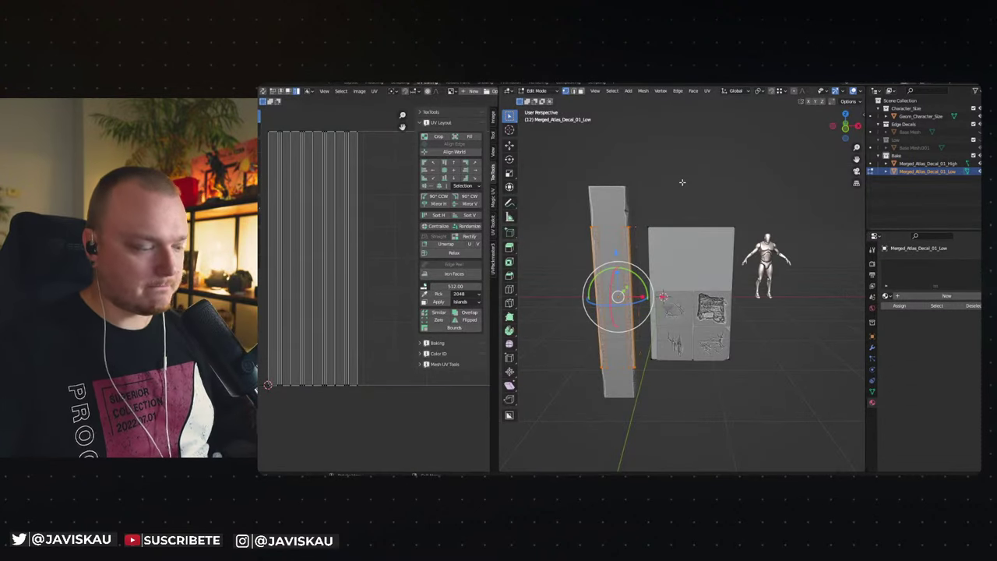
{"action": "key", "text": "Tab"}
{"action": "key", "text": "a"}
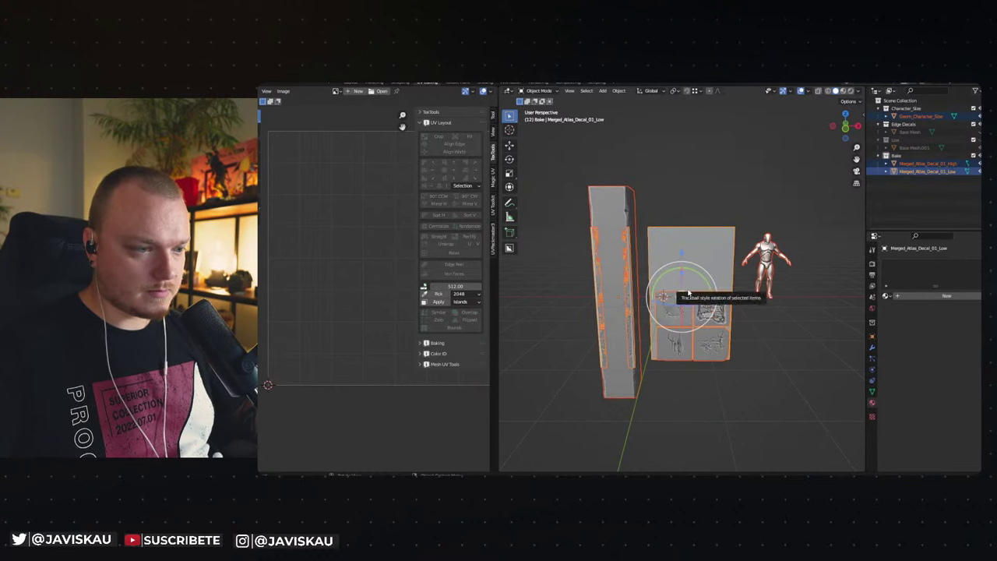
{"action": "left_click", "coordinate": [699, 237]}
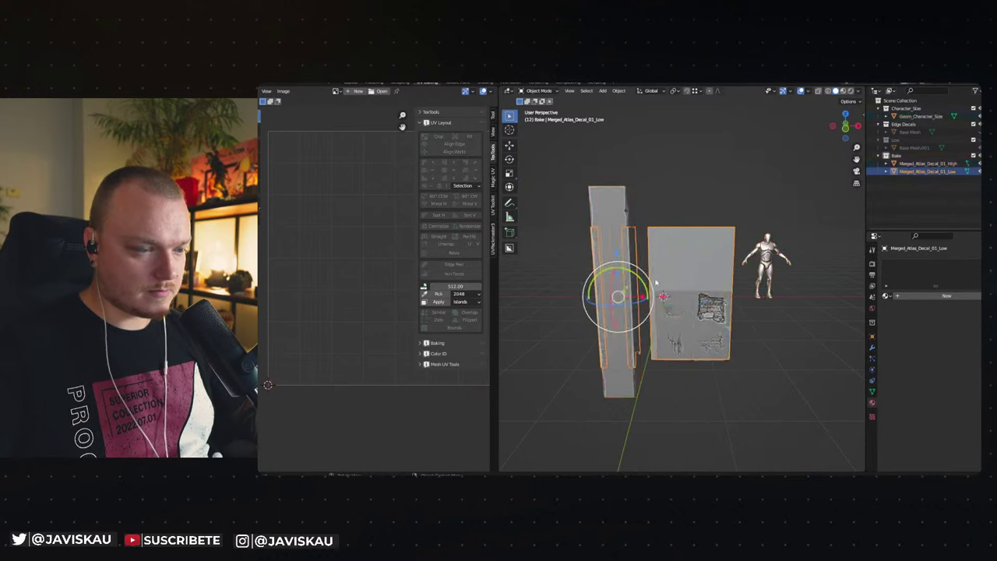
{"action": "key", "text": "Tab"}
{"action": "key", "text": "a"}
{"action": "scroll", "coordinate": [333, 247], "scroll_direction": "down", "scroll_amount": 2}
{"action": "scroll", "coordinate": [378, 256], "scroll_direction": "down", "scroll_amount": 2}
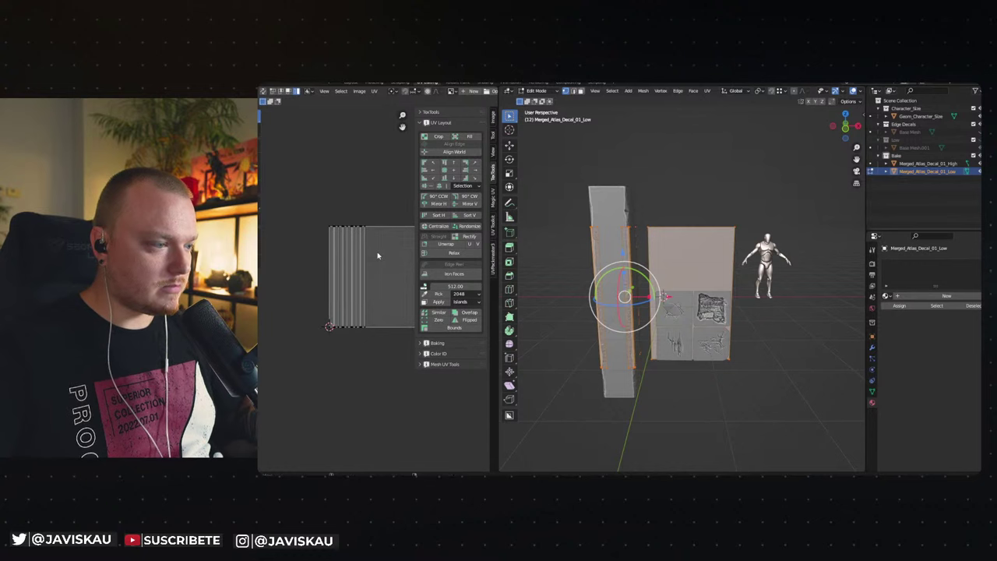
{"action": "middle_click_drag", "start_coordinate": [328, 234], "coordinate": [341, 208]}
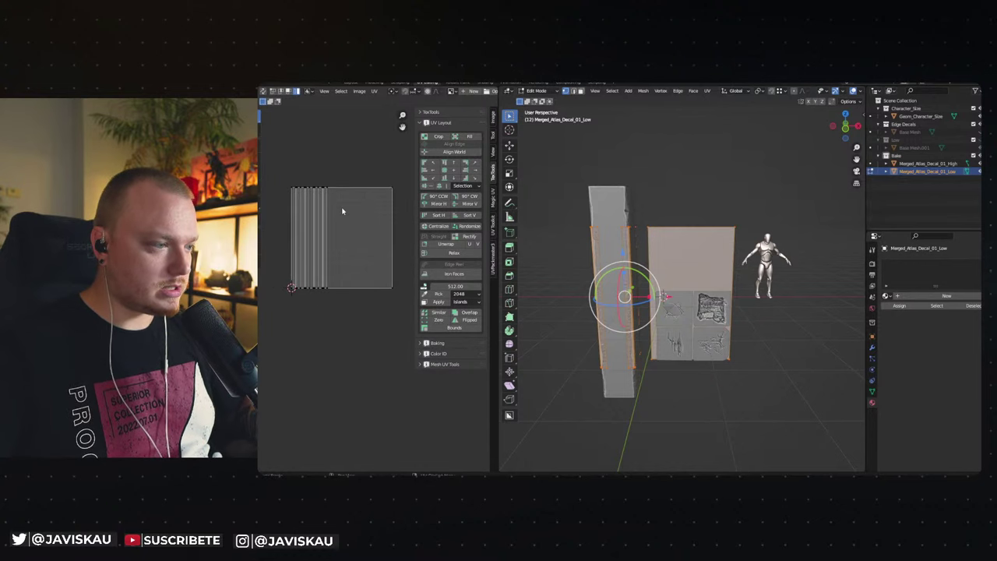
{"action": "scroll", "coordinate": [342, 210], "scroll_direction": "up", "scroll_amount": 1}
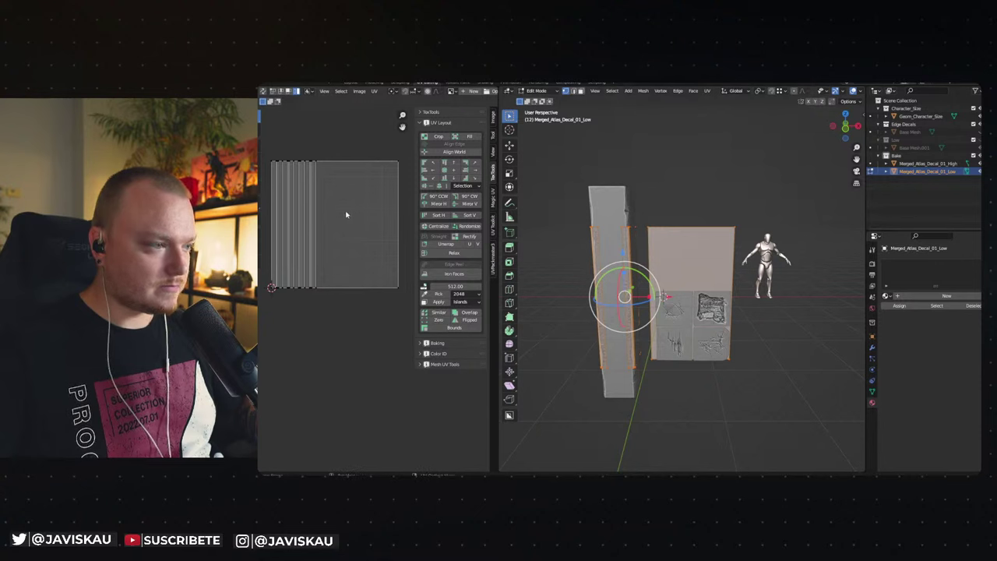
Select the plank mesh and pick the large right-hand decal UV island.
{"action": "left_click", "coordinate": [647, 226]}
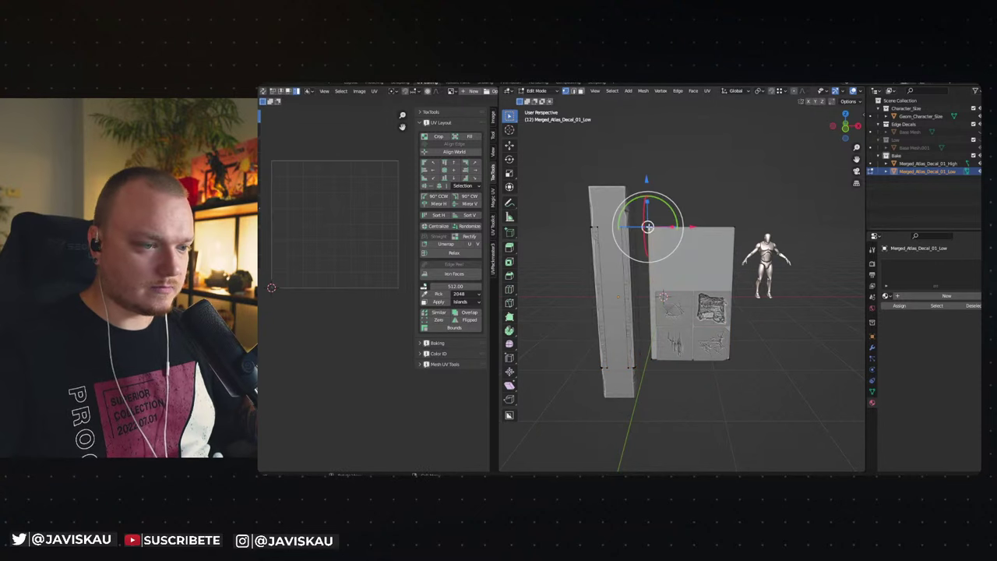
{"action": "left_click", "coordinate": [648, 352]}
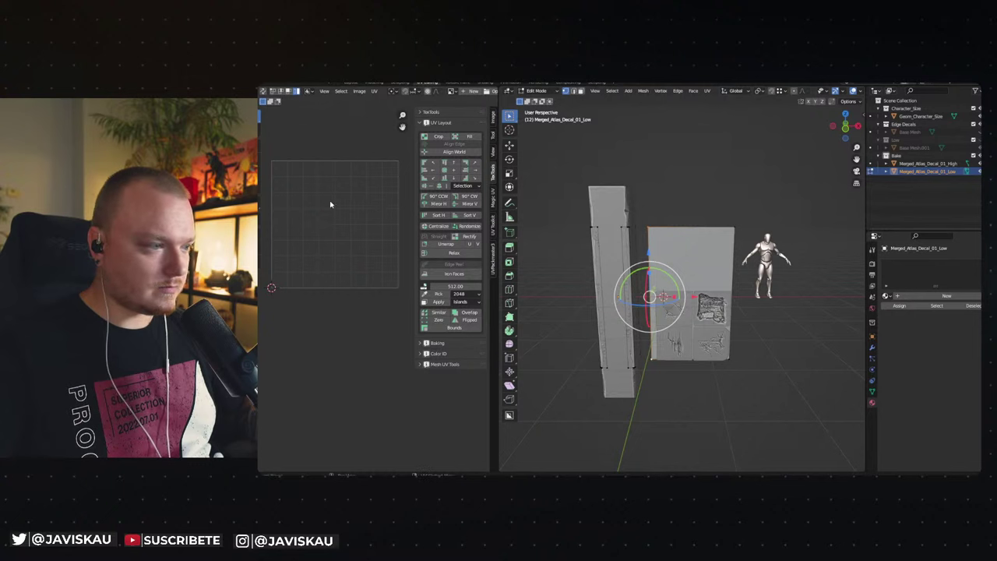
{"action": "key", "text": "ctrl+l"}
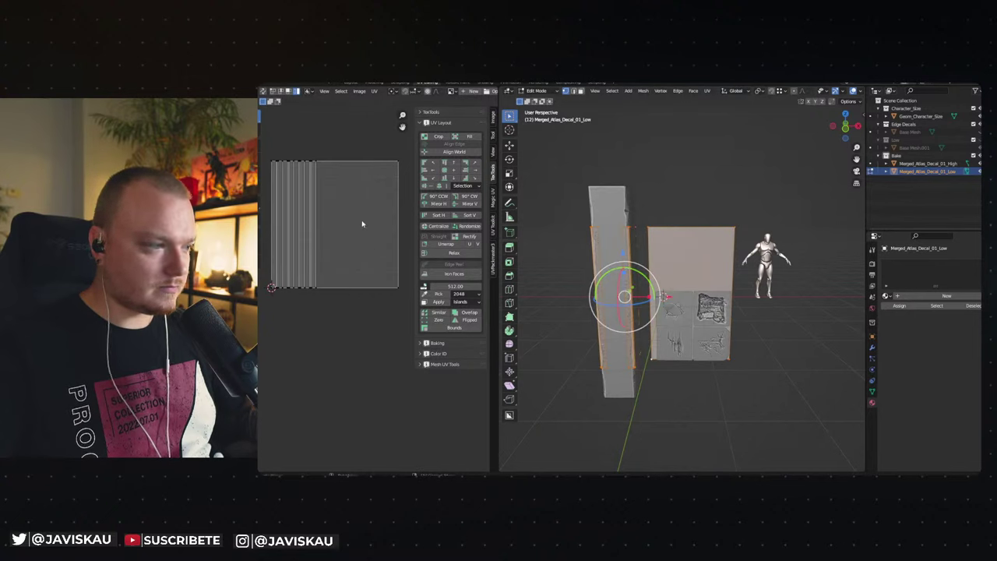
{"action": "key", "text": "a"}
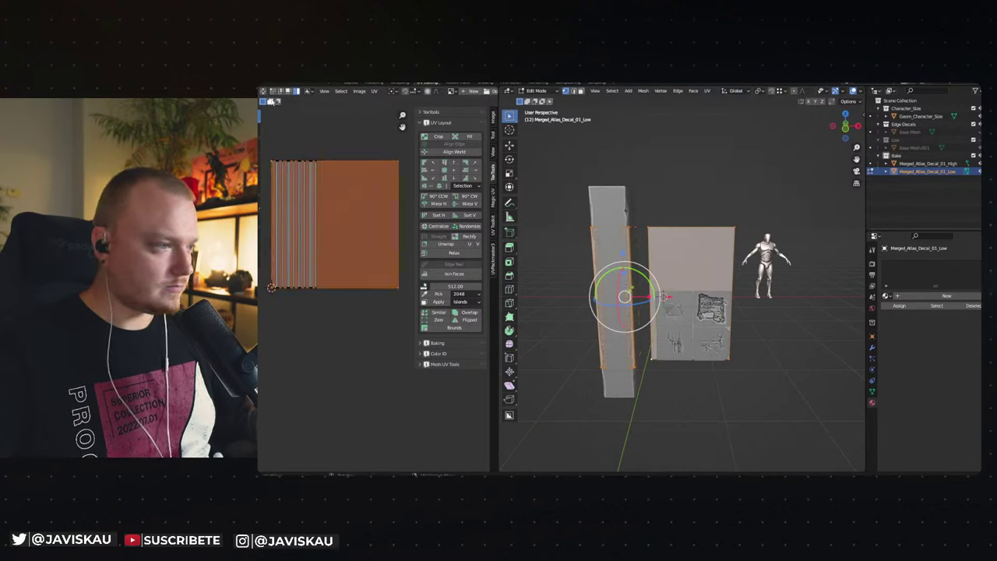
{"action": "left_click", "coordinate": [269, 163]}
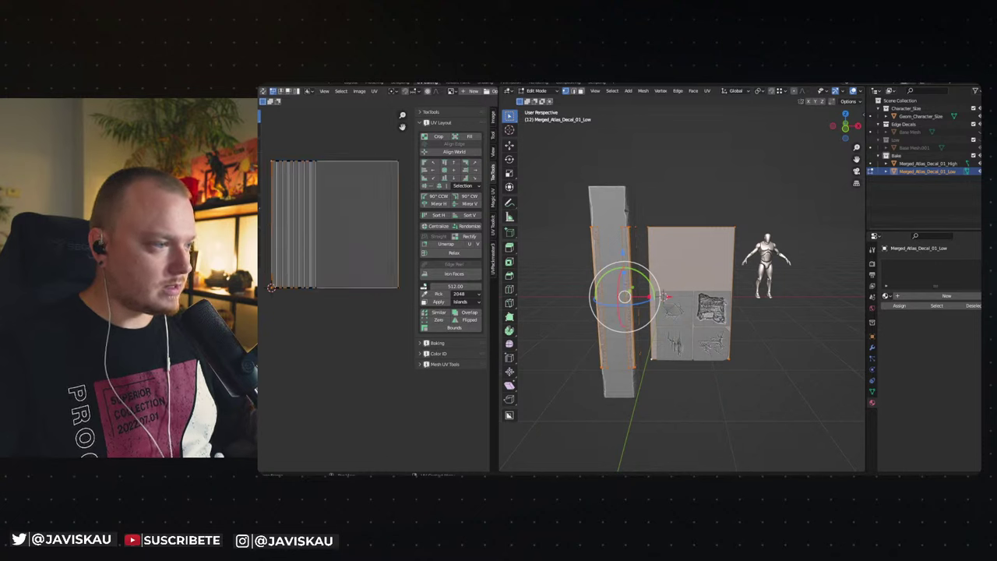
{"action": "left_click", "coordinate": [259, 146]}
{"action": "left_click_drag", "start_coordinate": [302, 226], "coordinate": [332, 230]}
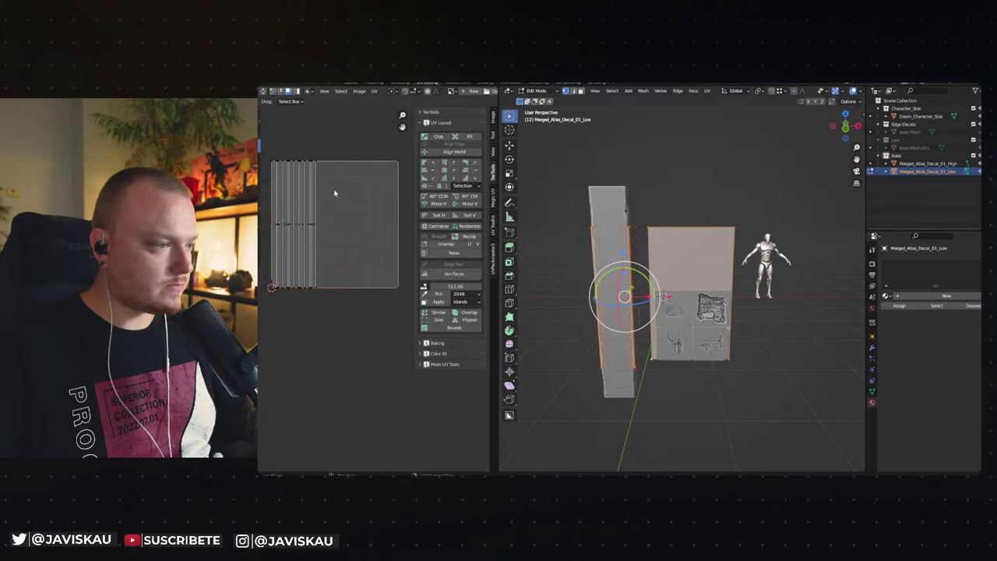
{"action": "left_click", "coordinate": [316, 228]}
Scale the decal island narrower on X and move it rightward along X.
{"action": "left_click", "coordinate": [261, 177]}
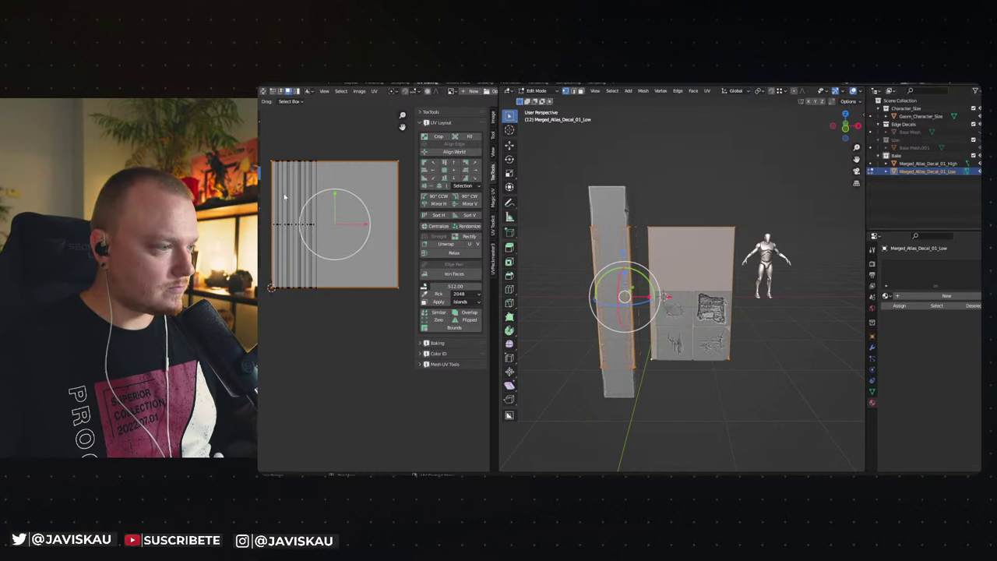
{"action": "key", "text": "s"}
{"action": "key", "text": "x"}
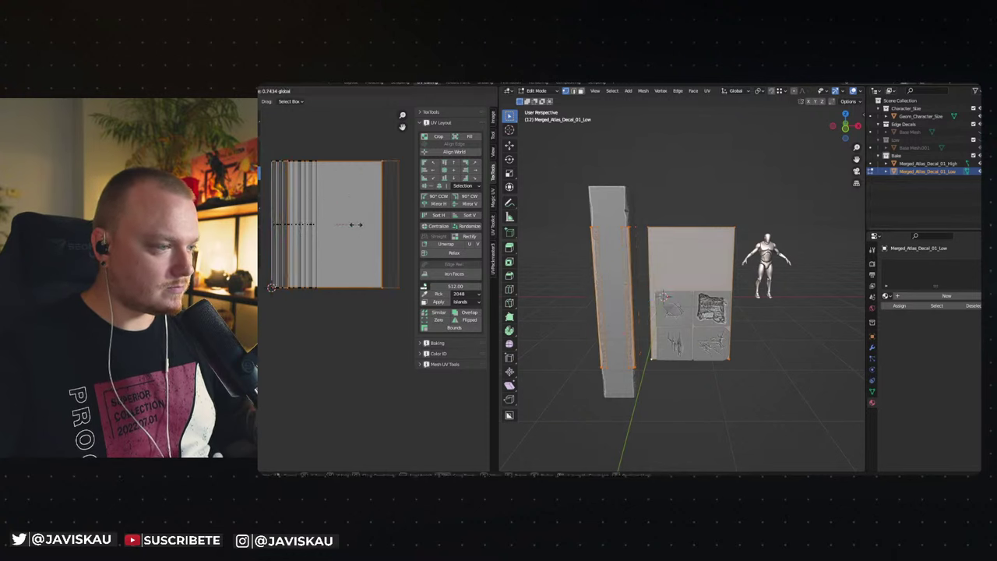
{"action": "left_click", "coordinate": [352, 225]}
{"action": "key", "text": "w"}
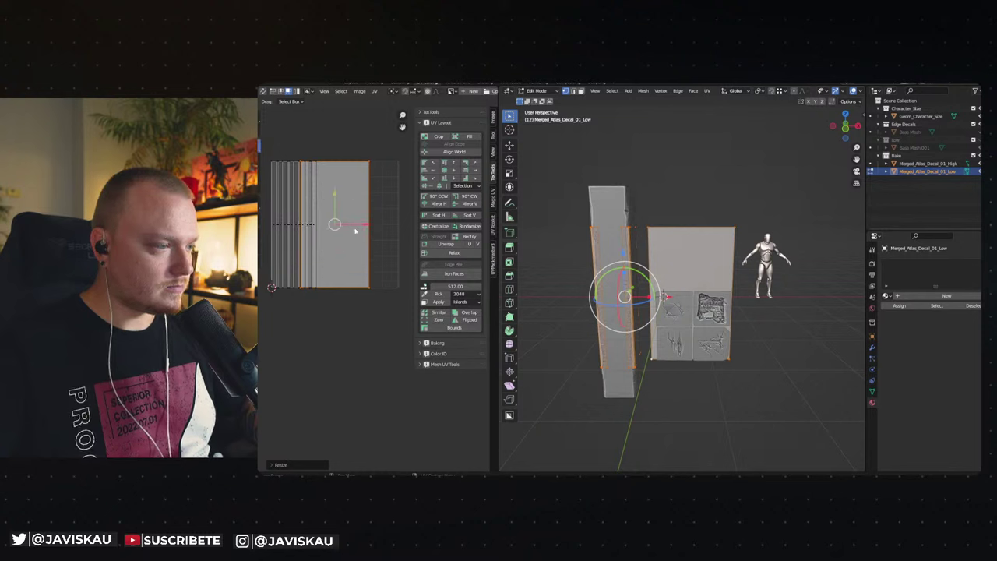
{"action": "key", "text": "g"}
{"action": "key", "text": "x"}
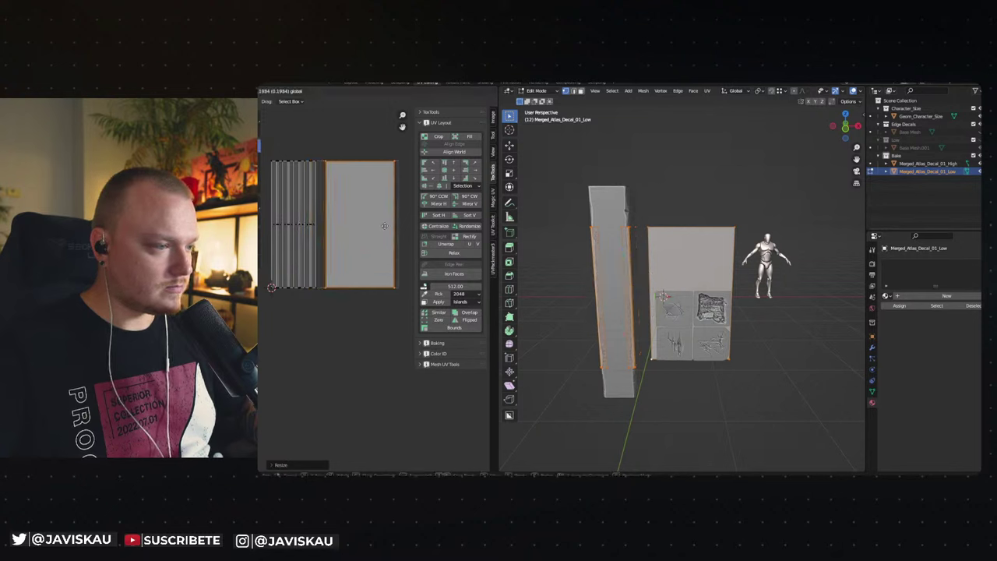
{"action": "left_click", "coordinate": [387, 226]}
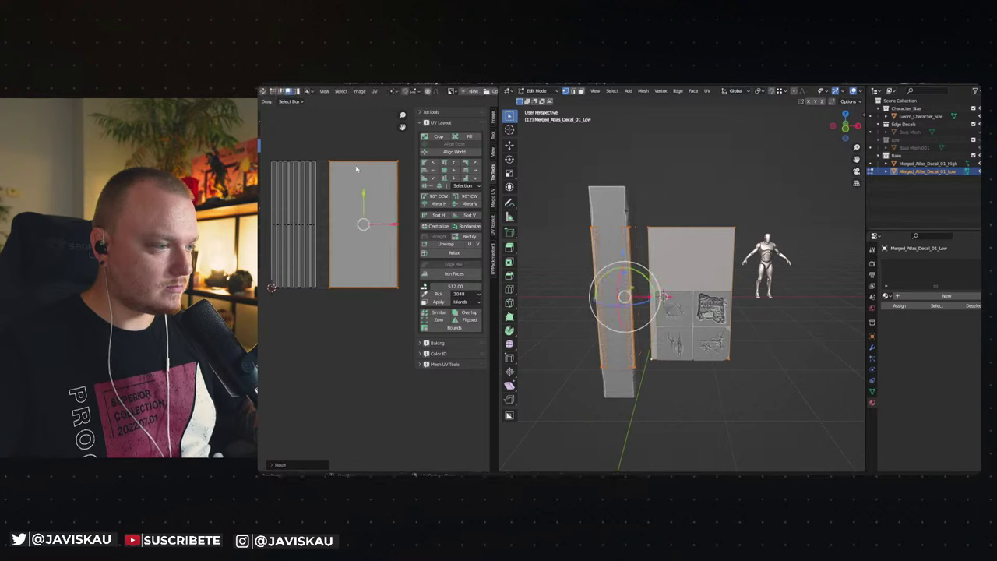
Pull the island's left edge toward the strips, then return to Object Mode and deselect.
{"action": "left_click", "coordinate": [272, 92]}
{"action": "left_click", "coordinate": [328, 234]}
{"action": "left_click_drag", "start_coordinate": [352, 226], "coordinate": [341, 224]}
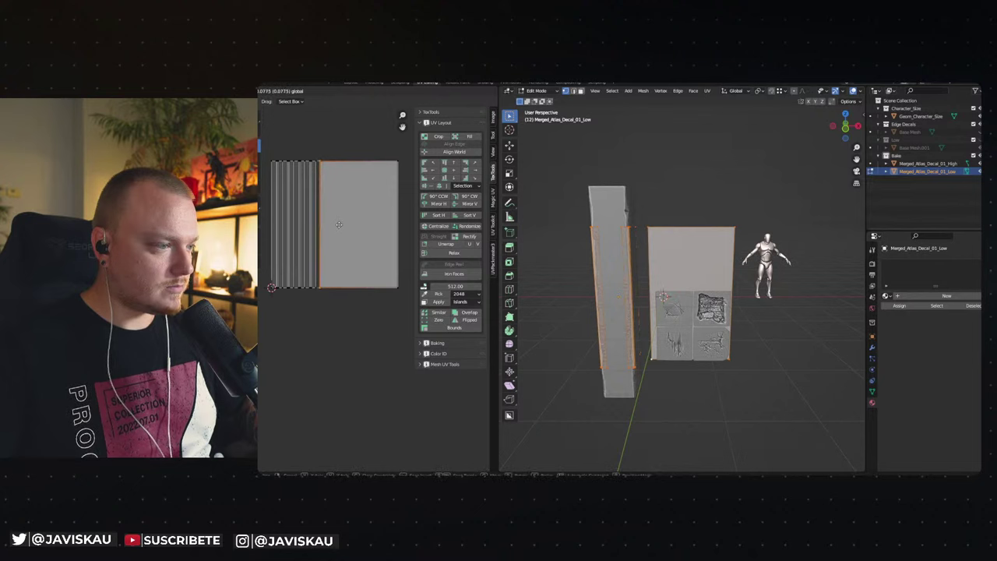
{"action": "left_click", "coordinate": [350, 152]}
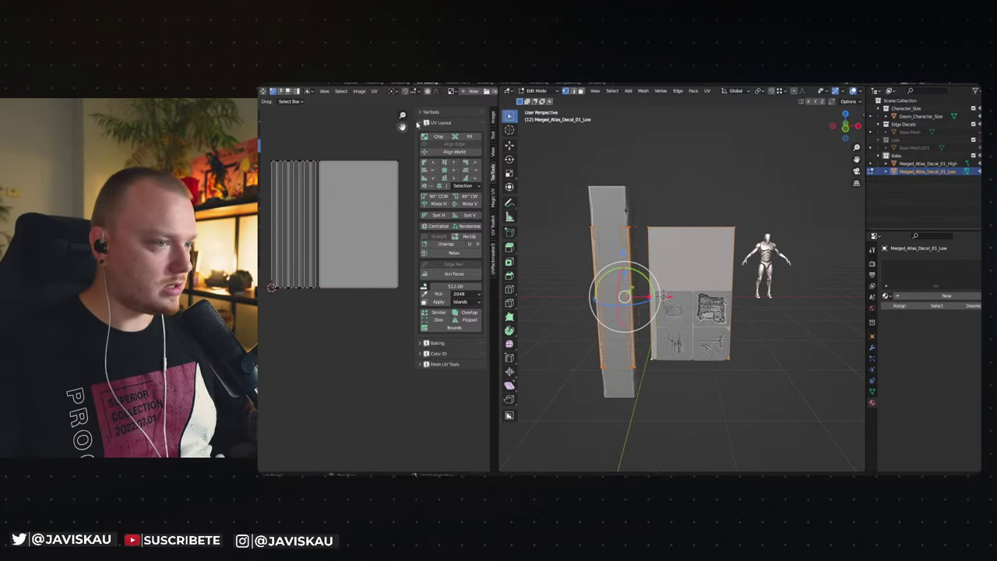
{"action": "key", "text": "Tab"}
{"action": "left_click", "coordinate": [598, 154]}
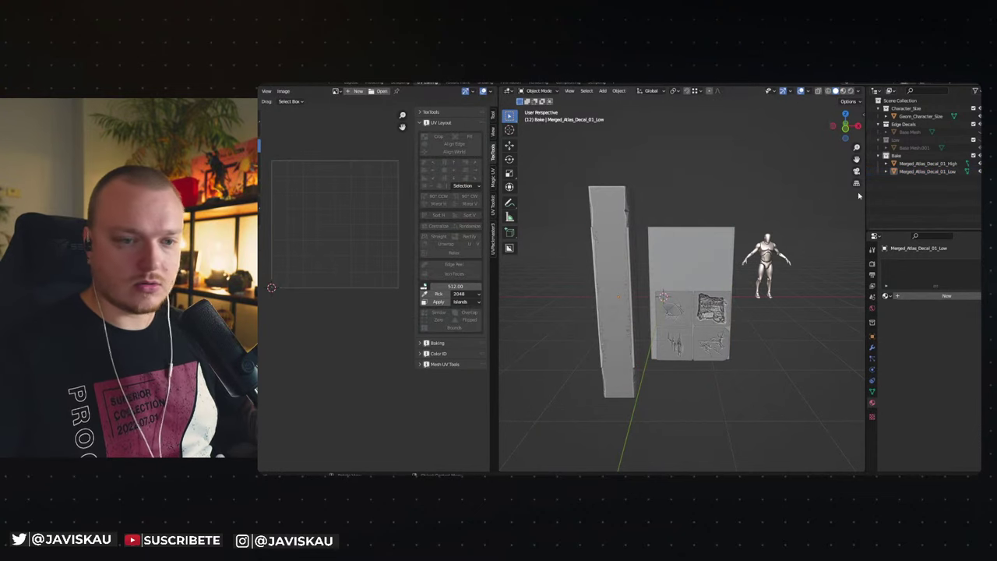
Export the selected High and Low decal meshes as FBX, overwriting Atlas_Decal_01.fbx.
{"action": "left_click", "coordinate": [927, 163], "text": "shift"}
{"action": "key", "text": "q"}
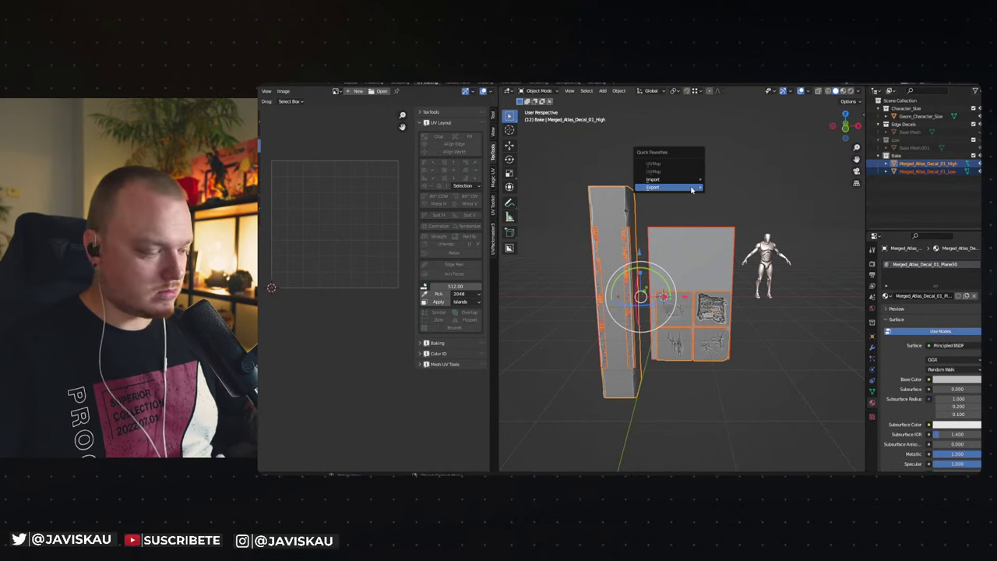
{"action": "mouse_move", "coordinate": [668, 187]}
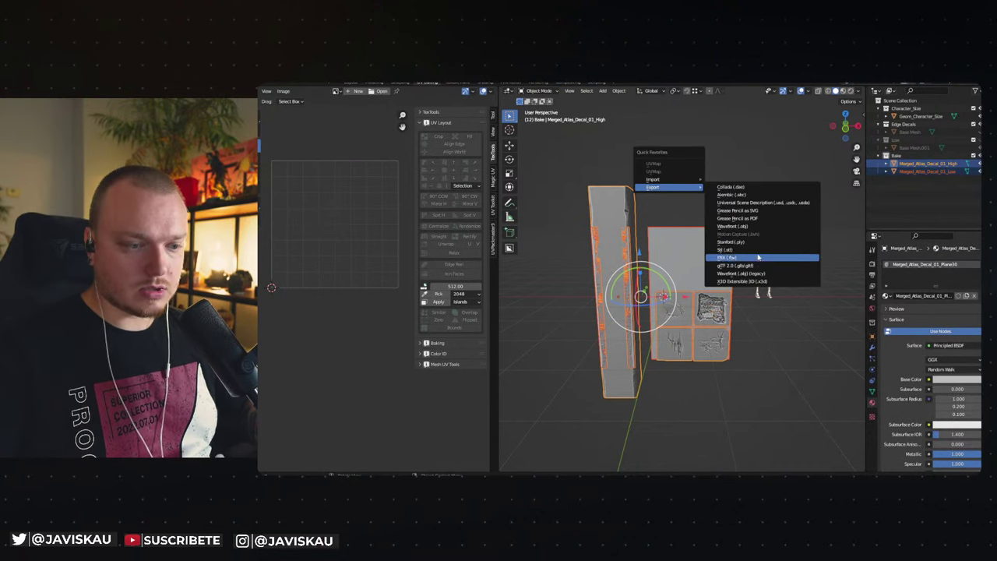
{"action": "left_click", "coordinate": [755, 258]}
{"action": "left_click", "coordinate": [492, 157]}
{"action": "left_click", "coordinate": [808, 426]}
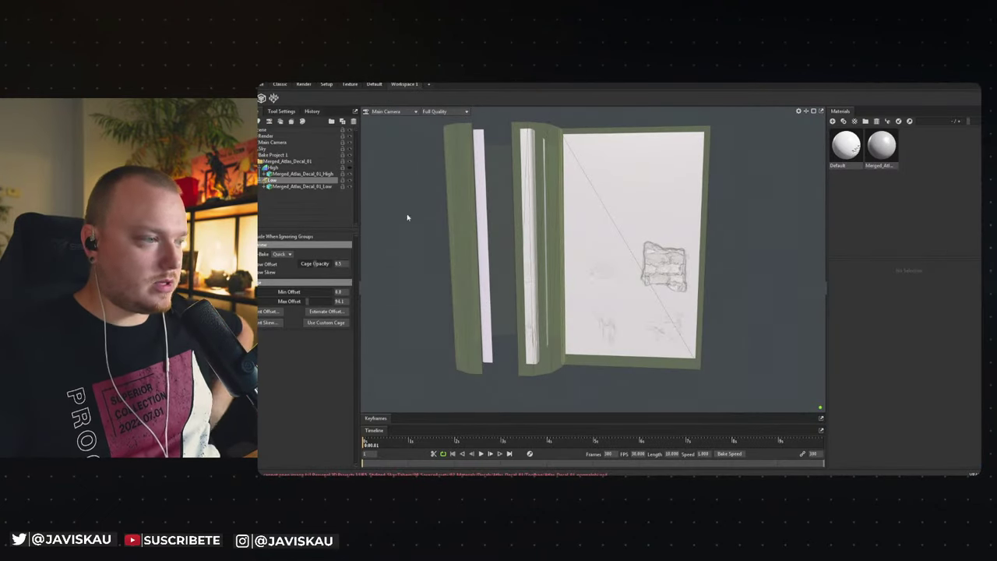
Show Bake Project 1's settings and toggle between the high-poly and low-poly mesh display.
{"action": "left_click", "coordinate": [272, 155]}
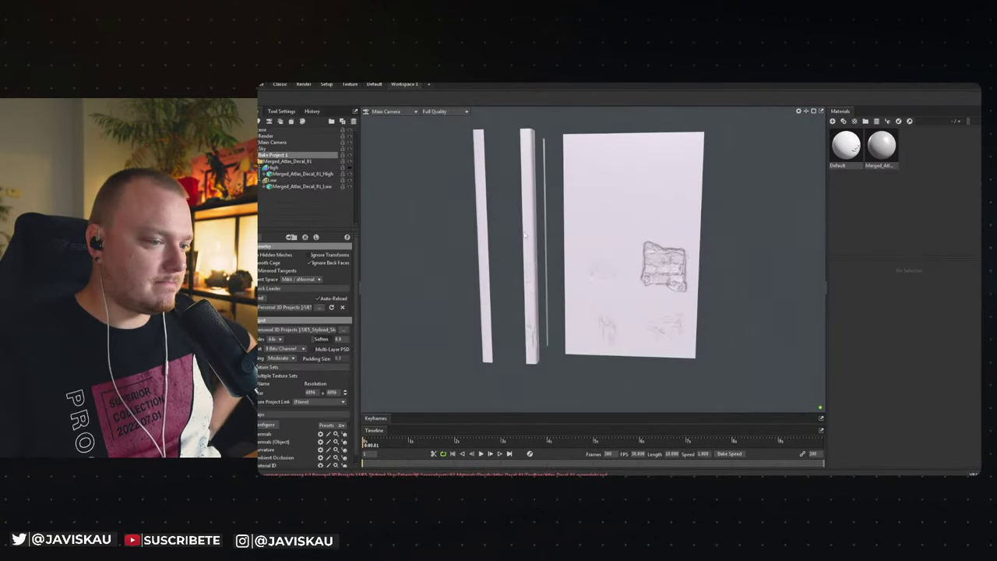
{"action": "left_click", "coordinate": [349, 171]}
{"action": "left_click", "coordinate": [350, 170]}
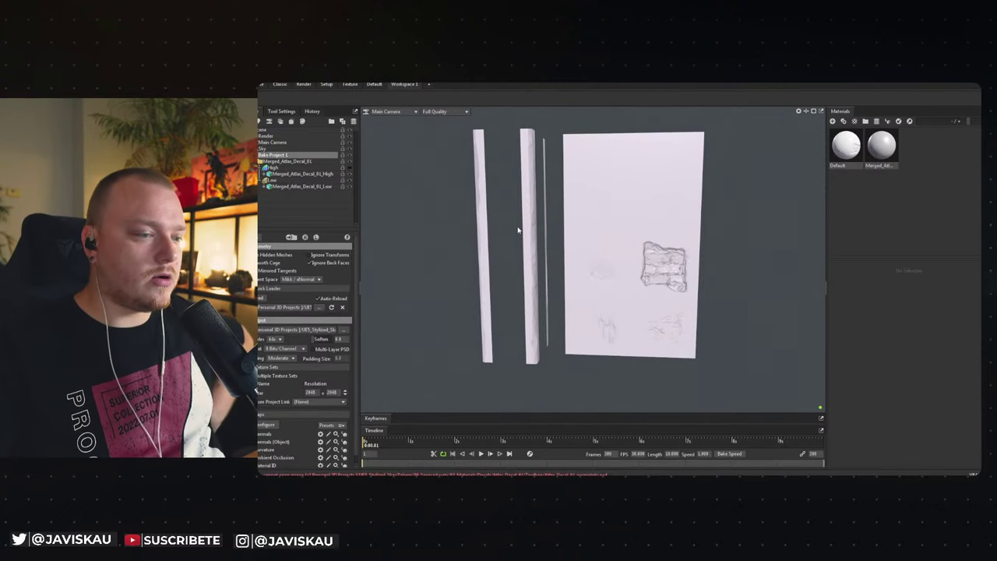
Orbit and zoom around the updated low-poly strips and decal plane to inspect them.
{"action": "scroll", "coordinate": [518, 230], "scroll_direction": "up", "scroll_amount": 2}
{"action": "scroll", "coordinate": [546, 233], "scroll_direction": "up", "scroll_amount": 2}
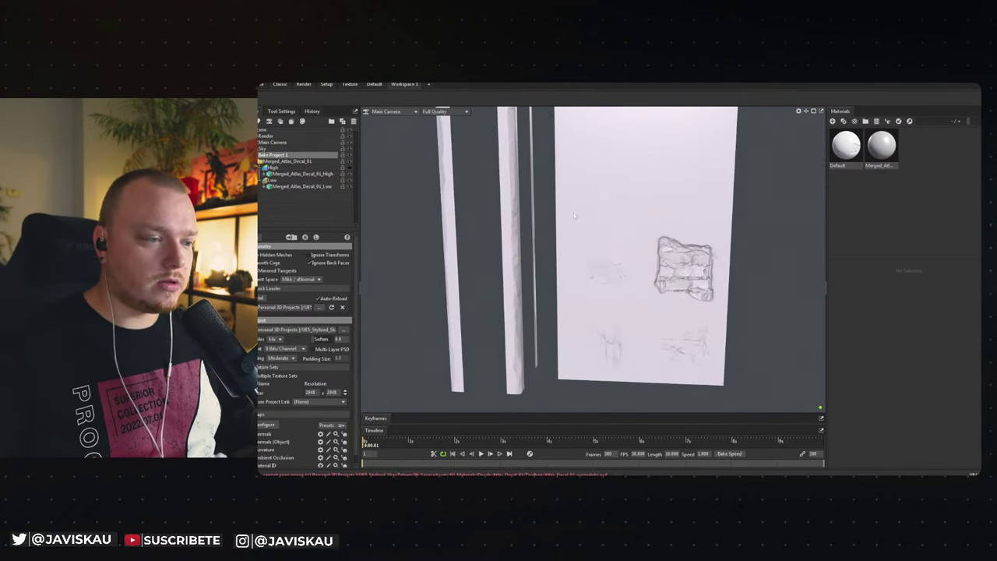
{"action": "mouse_move", "coordinate": [588, 237]}
{"action": "left_mouse_down"}
{"action": "mouse_move", "coordinate": [570, 210]}
{"action": "mouse_move", "coordinate": [596, 249]}
{"action": "left_mouse_up"}
{"action": "mouse_move", "coordinate": [616, 283]}
{"action": "left_mouse_down"}
{"action": "mouse_move", "coordinate": [600, 322]}
{"action": "mouse_move", "coordinate": [642, 305]}
{"action": "mouse_move", "coordinate": [635, 274]}
{"action": "mouse_move", "coordinate": [615, 257]}
{"action": "mouse_move", "coordinate": [600, 281]}
{"action": "mouse_move", "coordinate": [608, 265]}
{"action": "left_mouse_up"}
{"action": "mouse_move", "coordinate": [612, 319]}
{"action": "left_mouse_down"}
{"action": "mouse_move", "coordinate": [613, 307]}
{"action": "mouse_move", "coordinate": [641, 311]}
{"action": "left_mouse_up"}
{"action": "mouse_move", "coordinate": [580, 266]}
{"action": "left_mouse_down"}
{"action": "mouse_move", "coordinate": [598, 288]}
{"action": "mouse_move", "coordinate": [657, 278]}
{"action": "mouse_move", "coordinate": [629, 246]}
{"action": "left_mouse_up"}
{"action": "mouse_move", "coordinate": [642, 255]}
{"action": "left_mouse_down"}
{"action": "mouse_move", "coordinate": [643, 278]}
{"action": "mouse_move", "coordinate": [621, 278]}
{"action": "mouse_move", "coordinate": [641, 280]}
{"action": "mouse_move", "coordinate": [629, 292]}
{"action": "mouse_move", "coordinate": [724, 282]}
{"action": "mouse_move", "coordinate": [581, 282]}
{"action": "mouse_move", "coordinate": [623, 287]}
{"action": "left_mouse_up"}
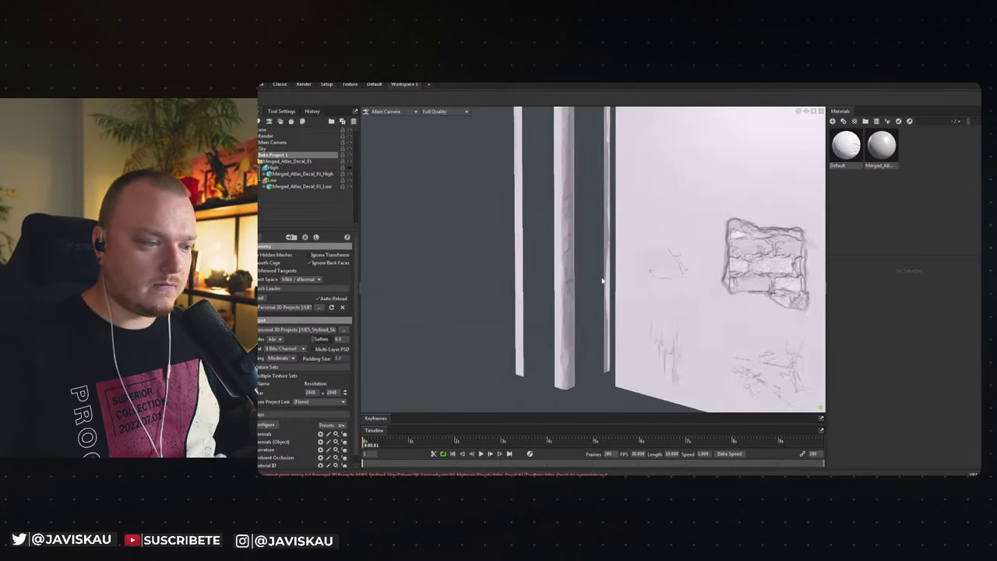
{"action": "scroll", "coordinate": [682, 293], "scroll_direction": "down", "scroll_amount": 5}
{"action": "scroll", "coordinate": [682, 293], "scroll_direction": "up", "scroll_amount": 5}
{"action": "scroll", "coordinate": [682, 293], "scroll_direction": "down", "scroll_amount": 3}
{"action": "left_click_drag", "start_coordinate": [682, 292], "coordinate": [549, 285]}
{"action": "scroll", "coordinate": [604, 285], "scroll_direction": "up", "scroll_amount": 2}
{"action": "scroll", "coordinate": [267, 422], "scroll_direction": "down", "scroll_amount": 1}
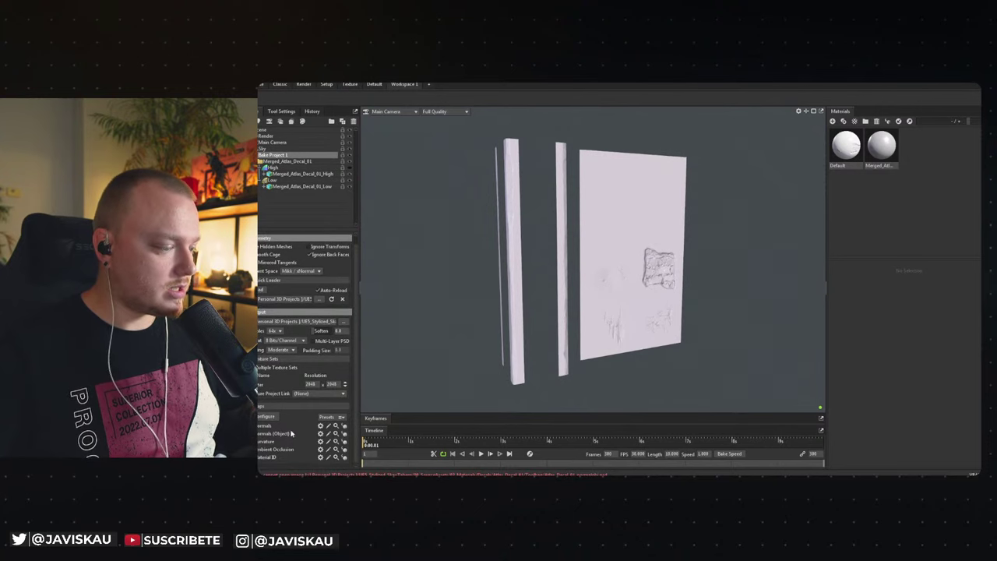
{"action": "left_click", "coordinate": [272, 420]}
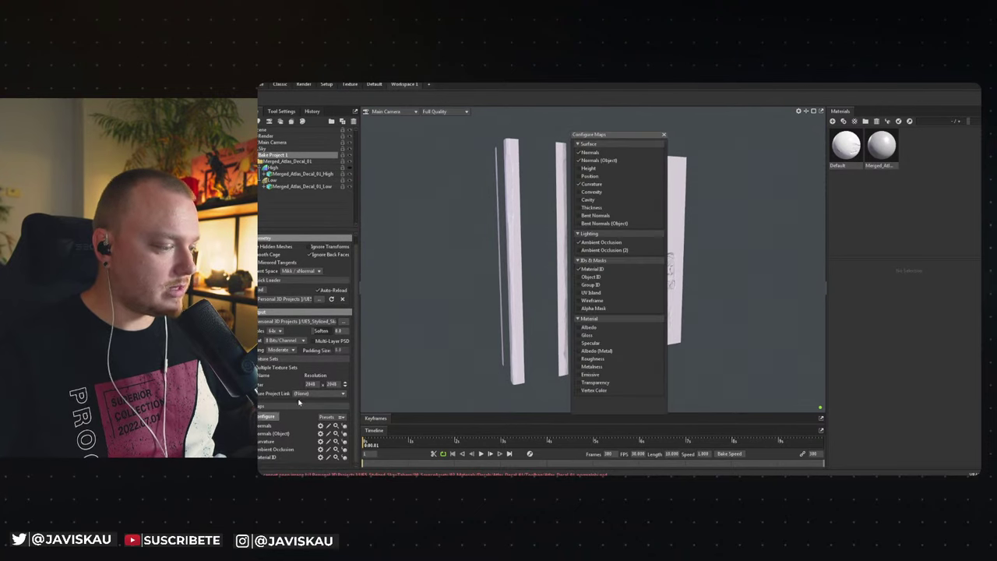
Add Height, Position and Thickness maps to the bake list and enlarge the settings panel.
{"action": "left_click", "coordinate": [580, 168]}
{"action": "left_click", "coordinate": [580, 176]}
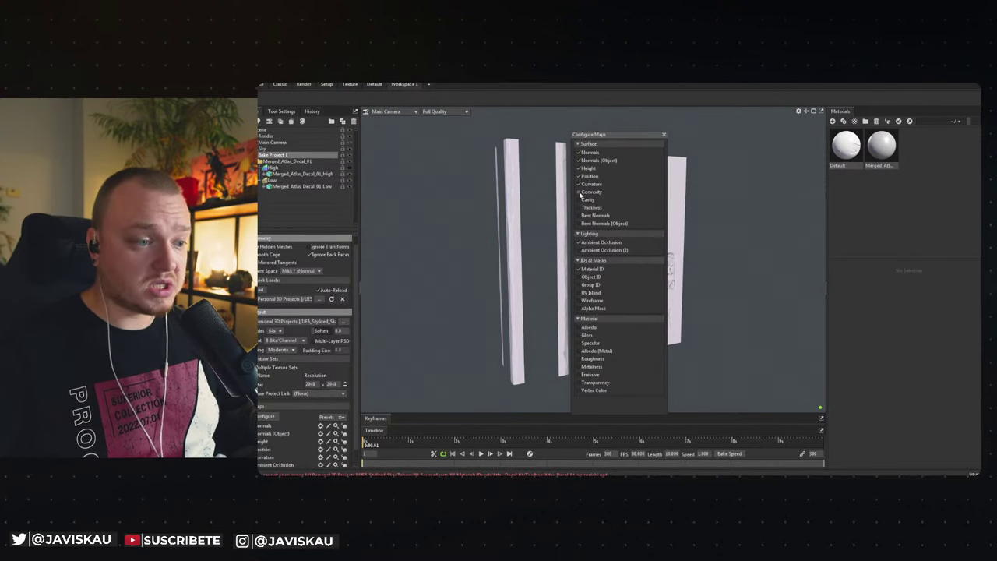
{"action": "left_click", "coordinate": [579, 208]}
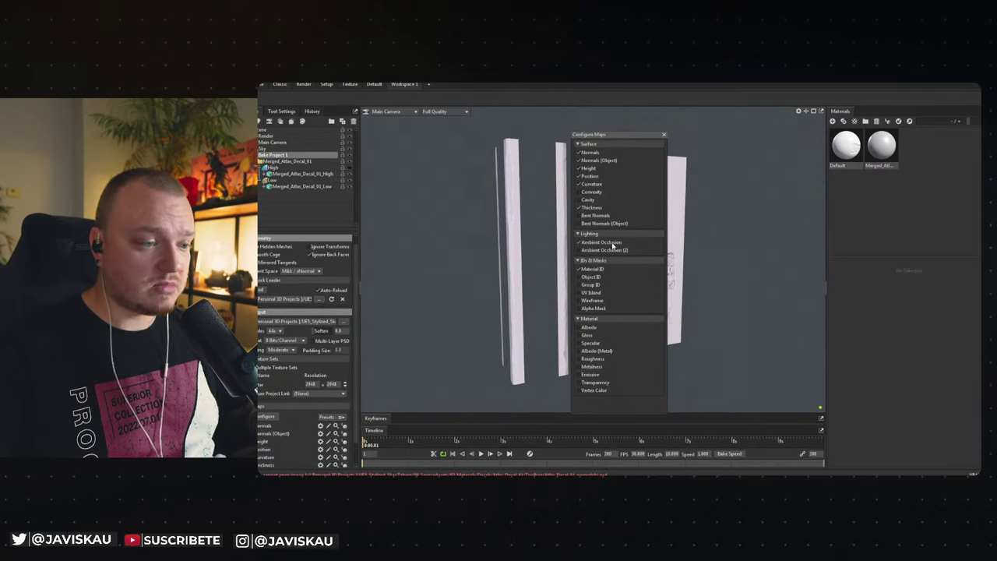
{"action": "left_click", "coordinate": [663, 135]}
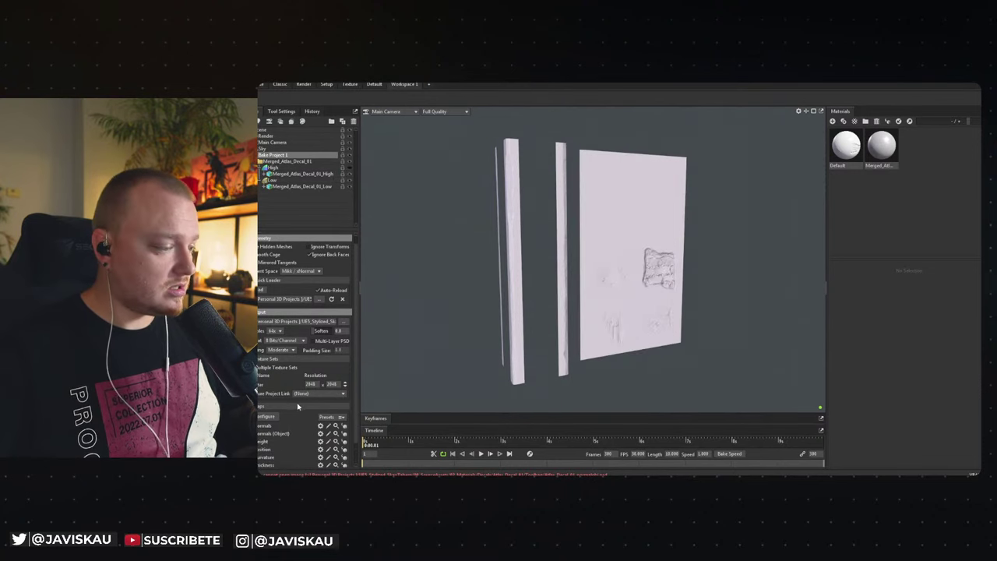
{"action": "left_click_drag", "start_coordinate": [288, 229], "coordinate": [288, 188]}
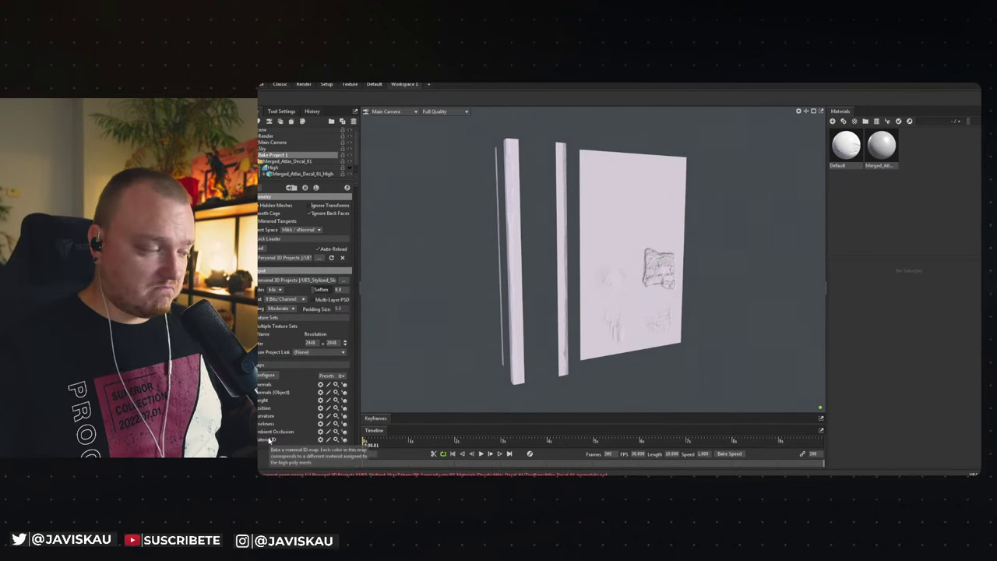
Set the Ambient Occlusion bake ray count to 512.
{"action": "left_click", "coordinate": [320, 432]}
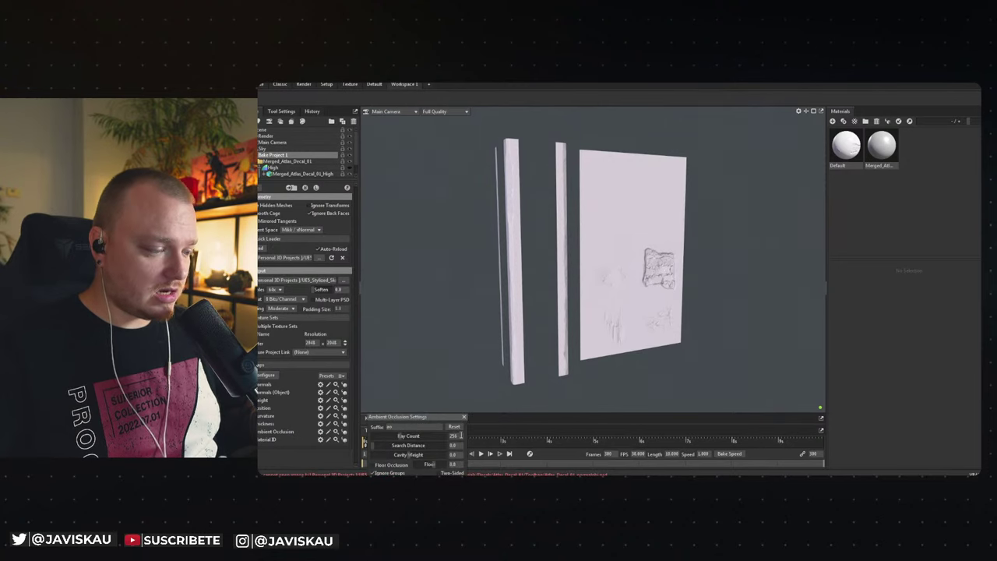
{"action": "type", "text": "512"}
{"action": "key", "text": "Return"}
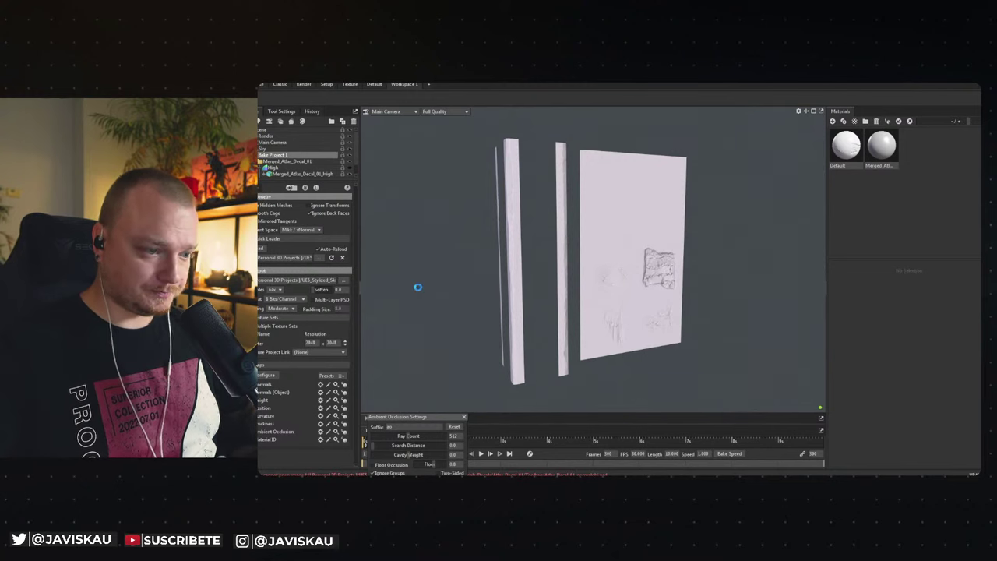
Bake all maps and inspect the Default material carrying the baked Atlas_Decal_01 normal map.
{"action": "key", "text": "ctrl+b"}
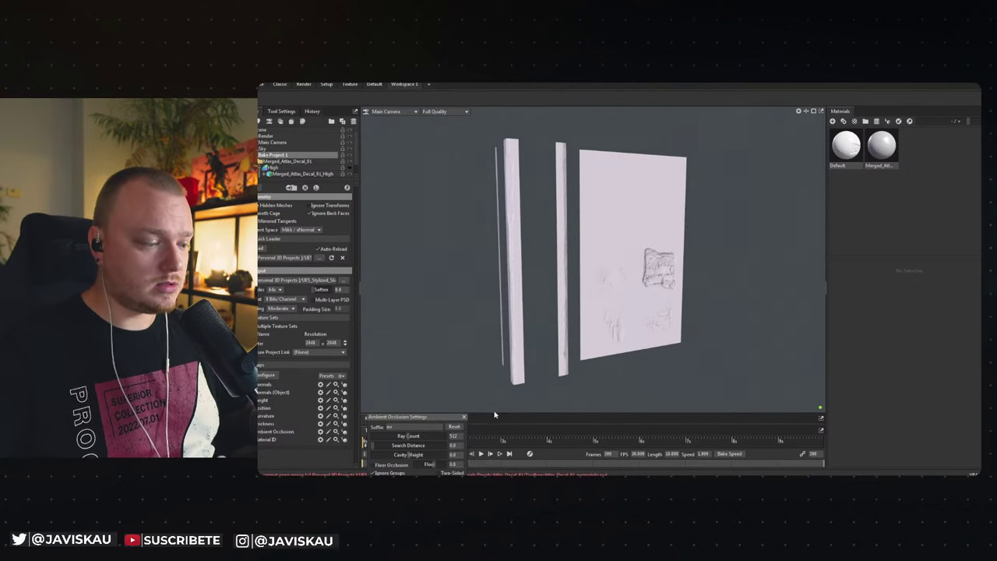
{"action": "left_click", "coordinate": [463, 417]}
{"action": "mouse_move", "coordinate": [592, 327]}
{"action": "left_mouse_down"}
{"action": "mouse_move", "coordinate": [629, 327]}
{"action": "mouse_move", "coordinate": [604, 331]}
{"action": "left_mouse_up"}
{"action": "left_click", "coordinate": [840, 162]}
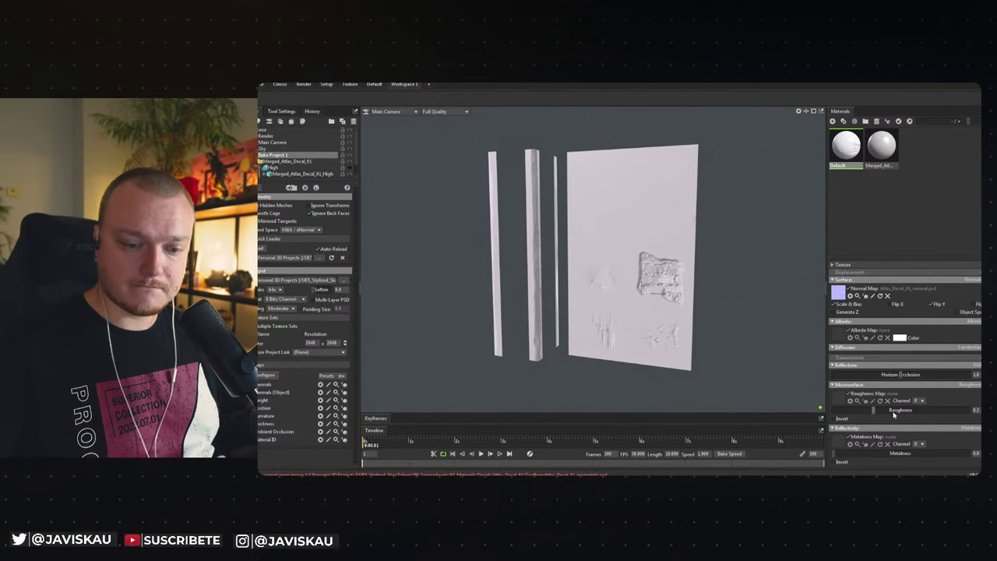
Preview the baked Height, Position and Curvature maps on the decal meshes.
{"action": "left_click", "coordinate": [345, 399]}
{"action": "mouse_move", "coordinate": [615, 327]}
{"action": "left_mouse_down"}
{"action": "mouse_move", "coordinate": [576, 335]}
{"action": "mouse_move", "coordinate": [623, 325]}
{"action": "left_mouse_up"}
{"action": "scroll", "coordinate": [666, 289], "scroll_direction": "up", "scroll_amount": 3}
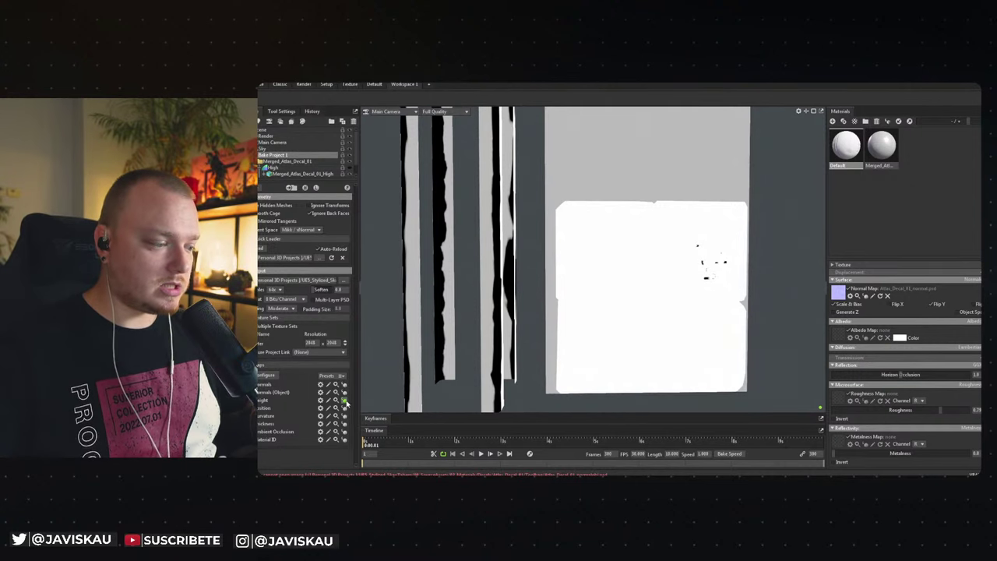
{"action": "left_click", "coordinate": [346, 401]}
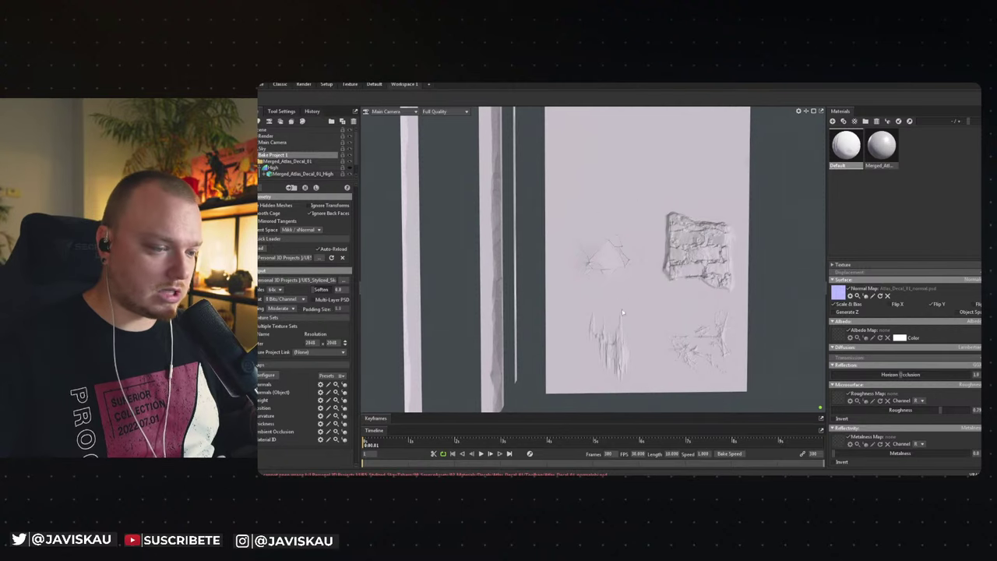
{"action": "left_click", "coordinate": [344, 410]}
{"action": "left_click", "coordinate": [344, 410]}
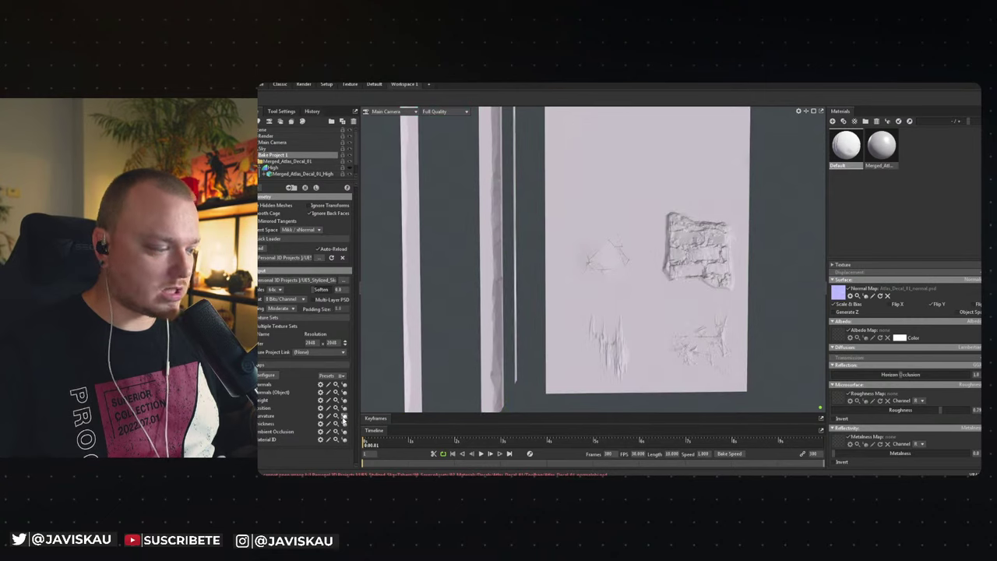
{"action": "left_click", "coordinate": [344, 416]}
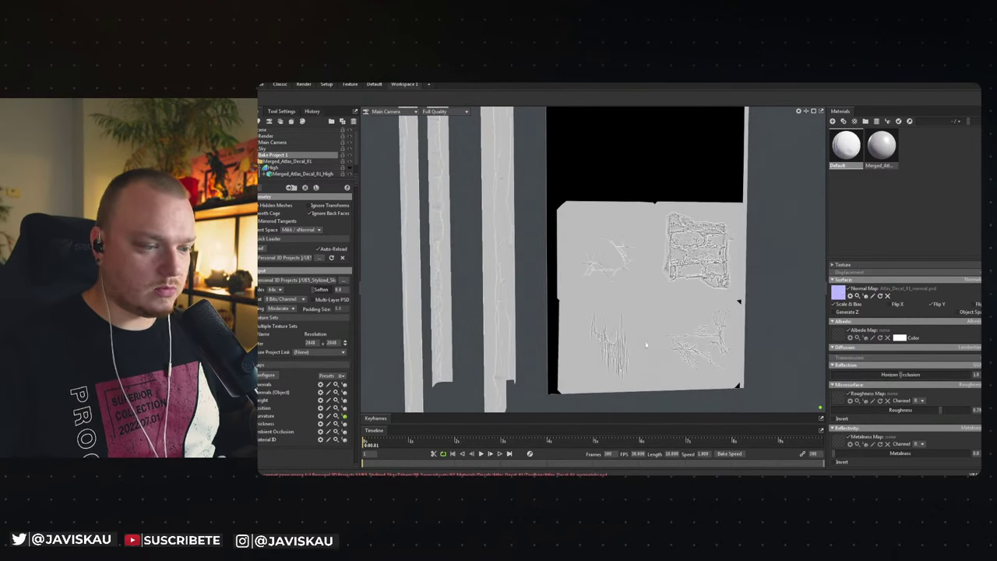
Preview the baked Thickness, ambient occlusion and Material ID maps, then turn previews off.
{"action": "left_click", "coordinate": [344, 424]}
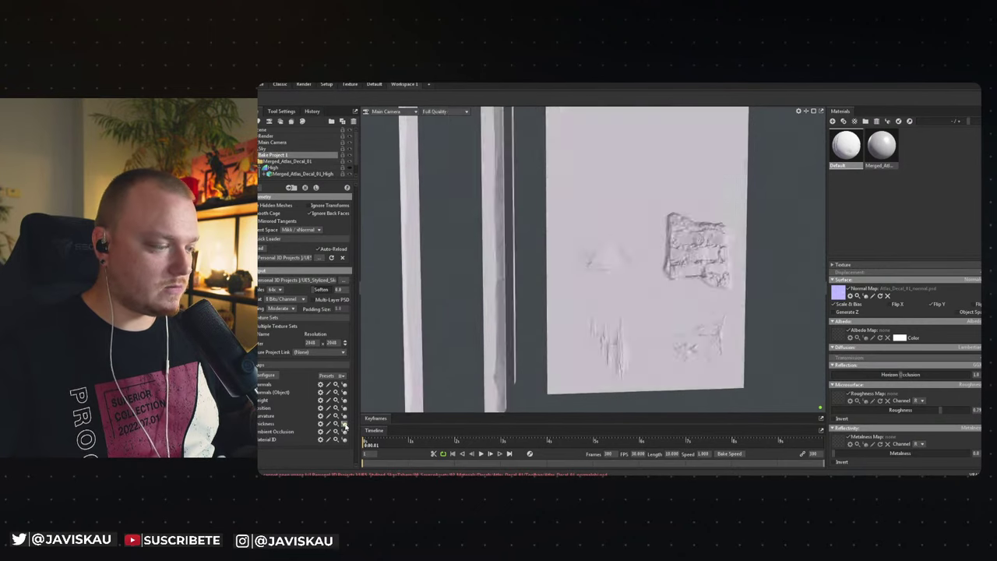
{"action": "left_click", "coordinate": [344, 424]}
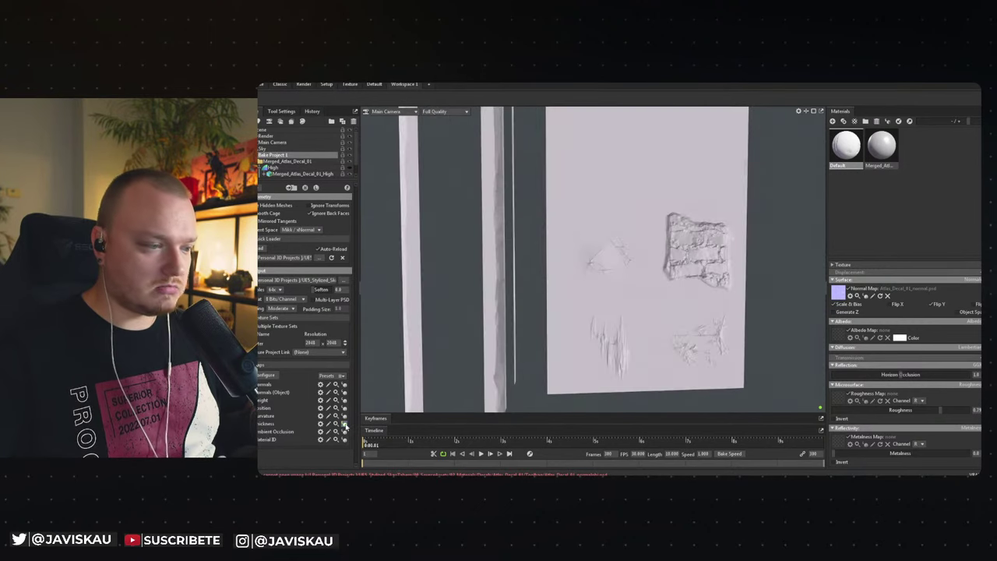
{"action": "left_click", "coordinate": [343, 432]}
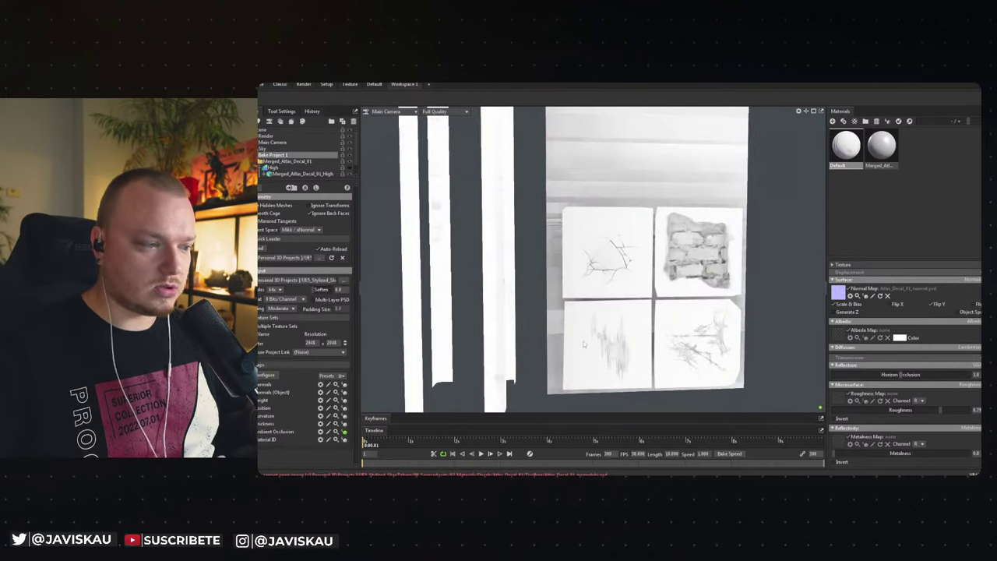
{"action": "left_click_drag", "start_coordinate": [584, 344], "coordinate": [708, 338]}
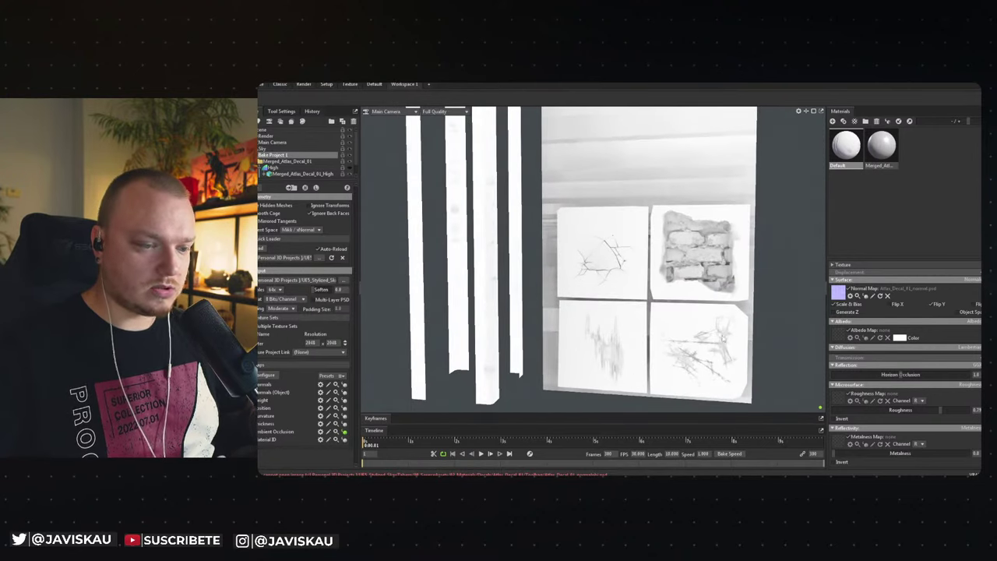
{"action": "left_click", "coordinate": [344, 440]}
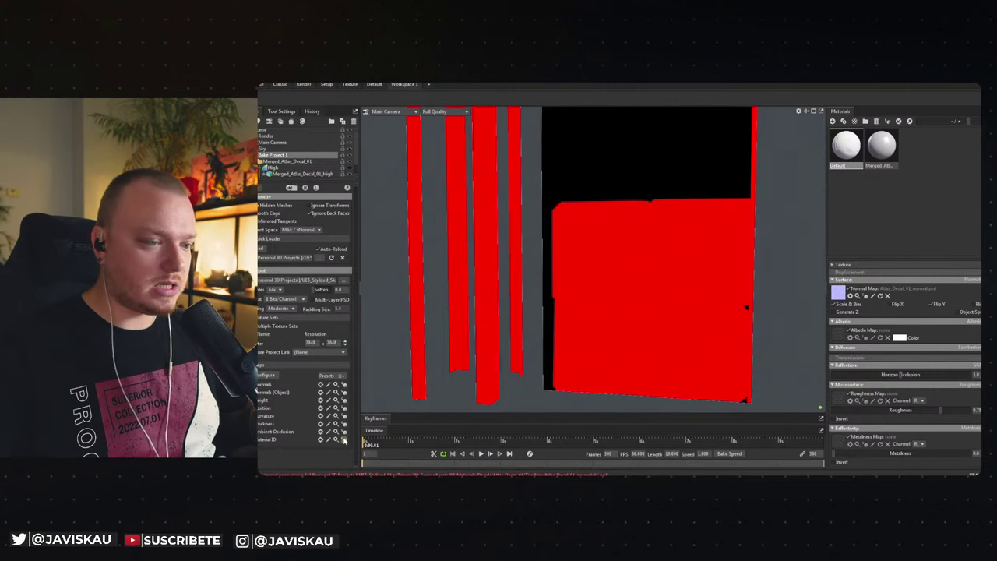
{"action": "left_click", "coordinate": [343, 439]}
{"action": "scroll", "coordinate": [609, 301], "scroll_direction": "down", "scroll_amount": 5}
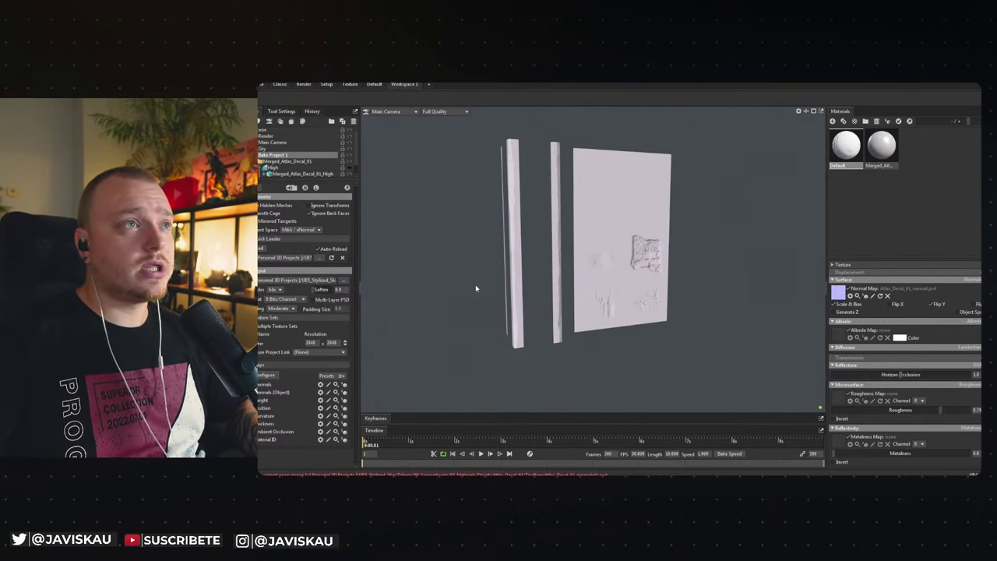
Save the Toolbag bake scene under the new name Atlas_Decal_01 in the Toolbag folder.
{"action": "mouse_move", "coordinate": [477, 288]}
{"action": "left_mouse_down"}
{"action": "mouse_move", "coordinate": [610, 360]}
{"action": "mouse_move", "coordinate": [545, 311]}
{"action": "left_mouse_up"}
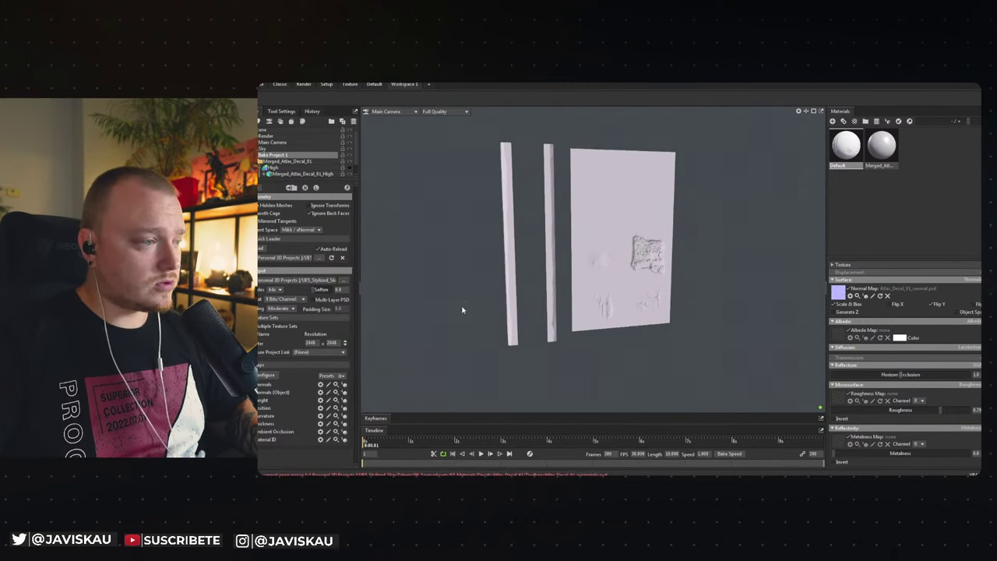
{"action": "left_click", "coordinate": [265, 84]}
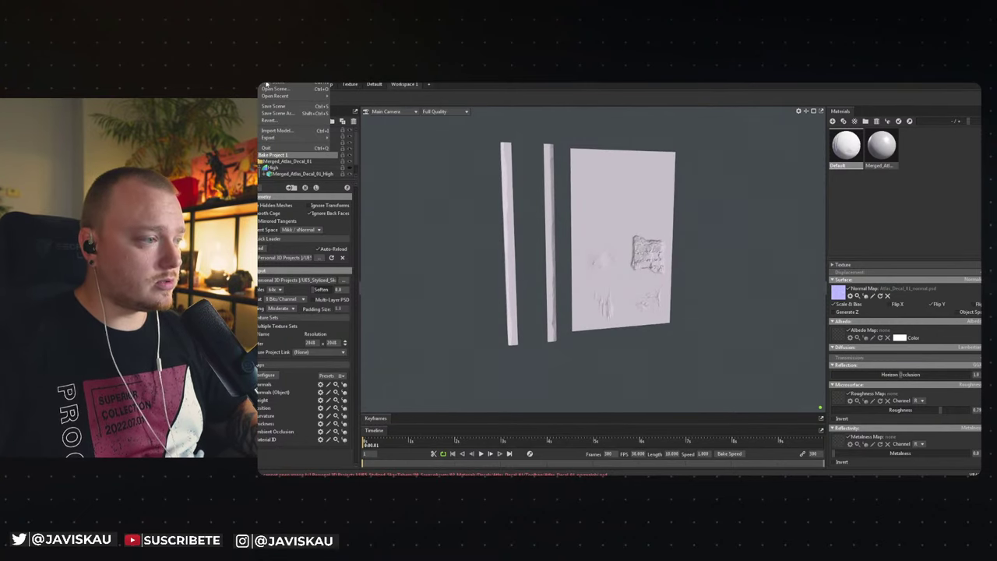
{"action": "left_click", "coordinate": [293, 115]}
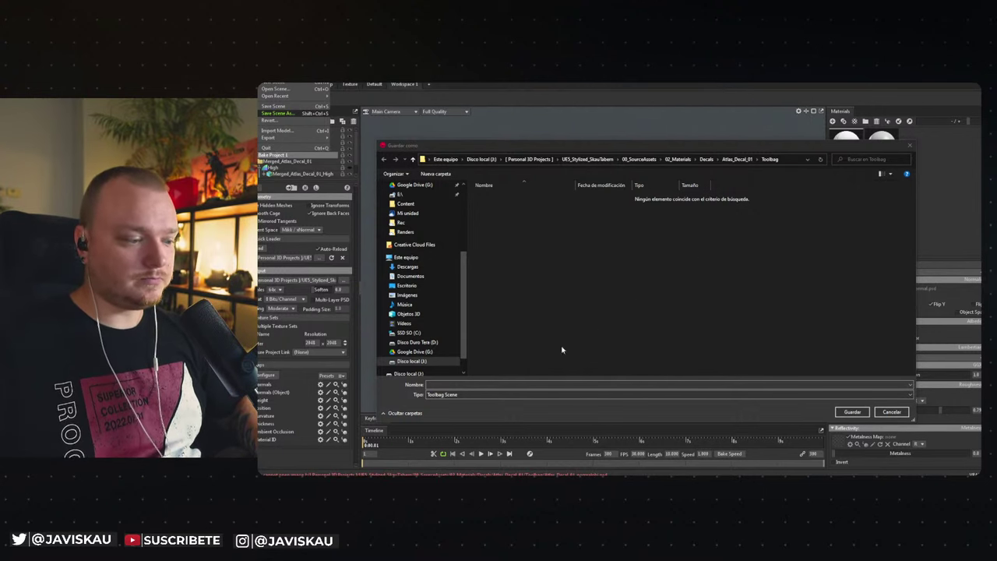
{"action": "left_click", "coordinate": [479, 386]}
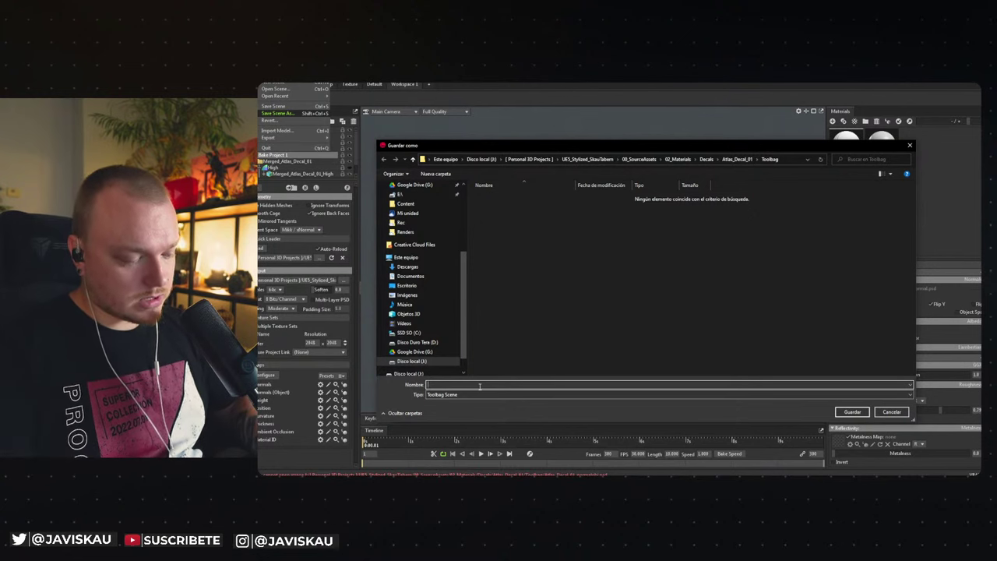
{"action": "type", "text": "Atlas_"}
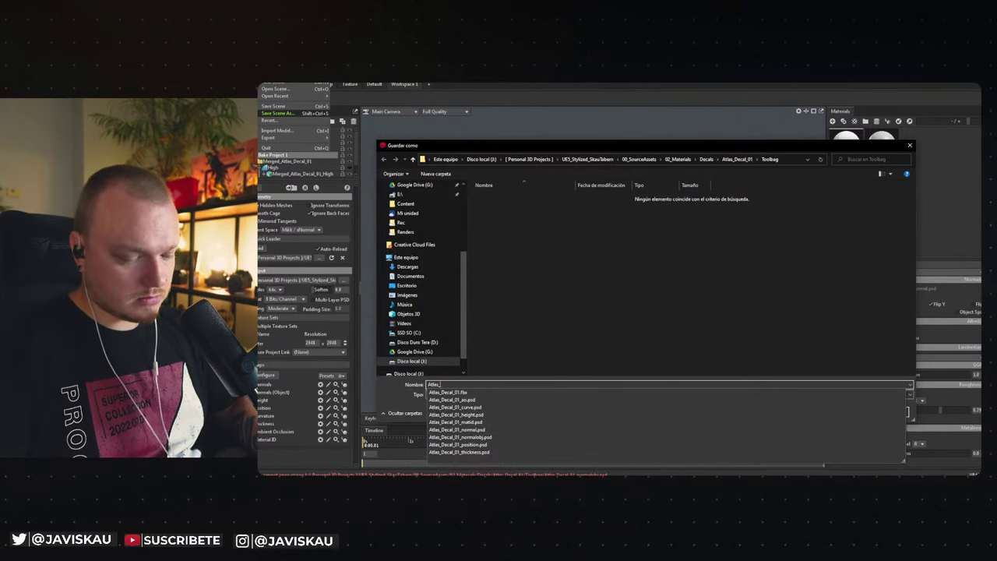
{"action": "type", "text": "Decal_01"}
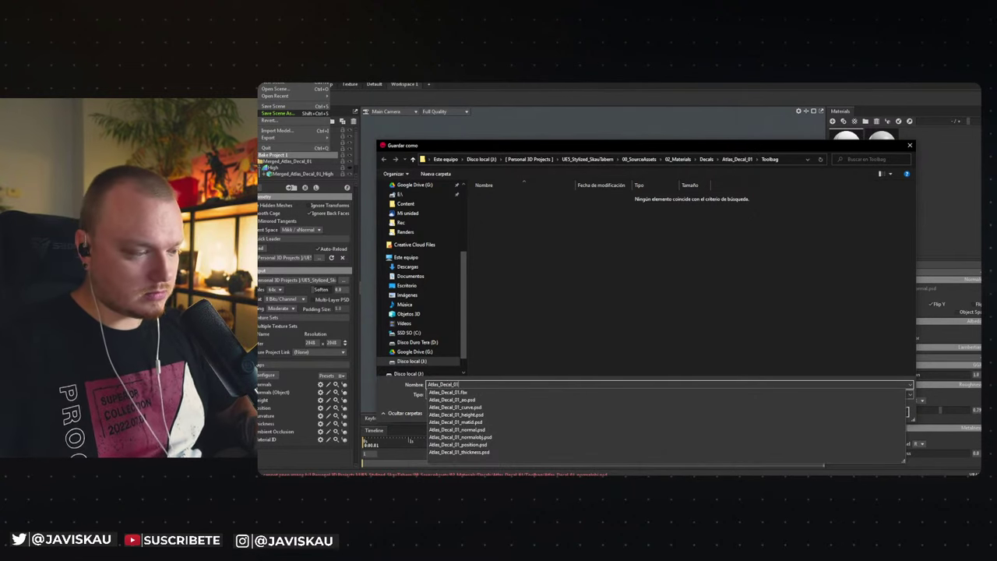
{"action": "left_click", "coordinate": [630, 325]}
{"action": "left_click", "coordinate": [850, 413]}
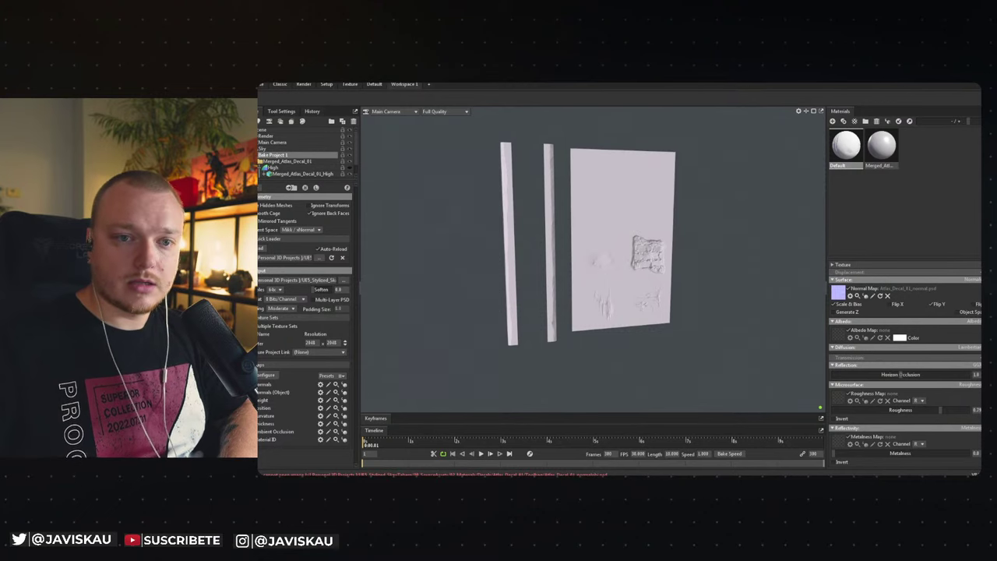
Quit Toolbag saving changes, and hide the High and Low decal objects in Blender.
{"action": "key", "text": "alt+F4"}
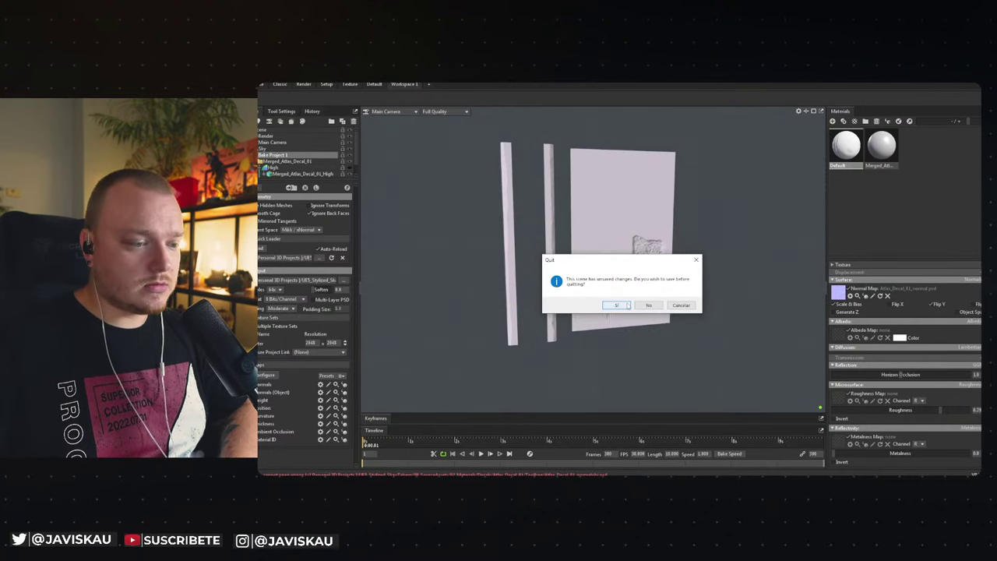
{"action": "left_click", "coordinate": [627, 305]}
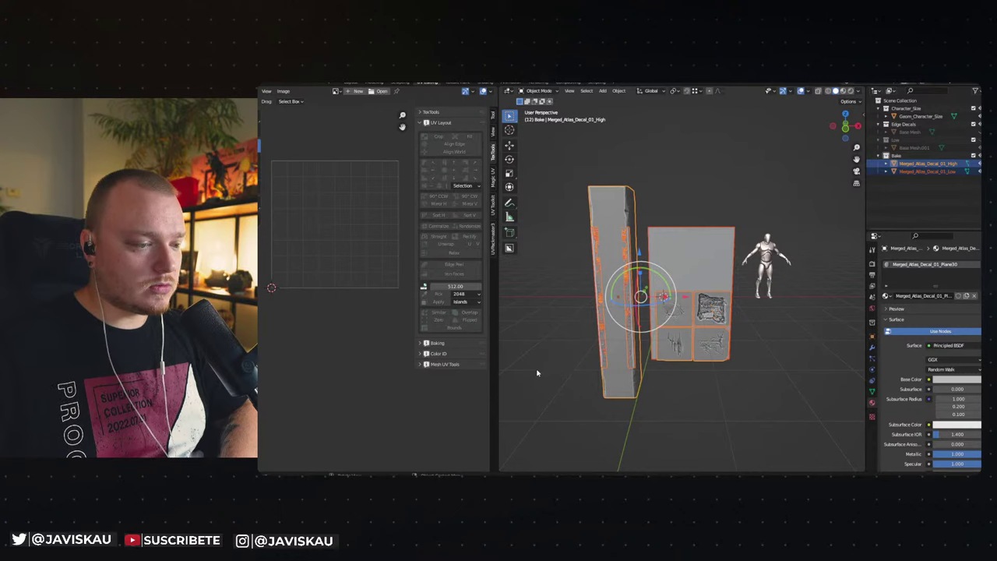
{"action": "left_click", "coordinate": [967, 163]}
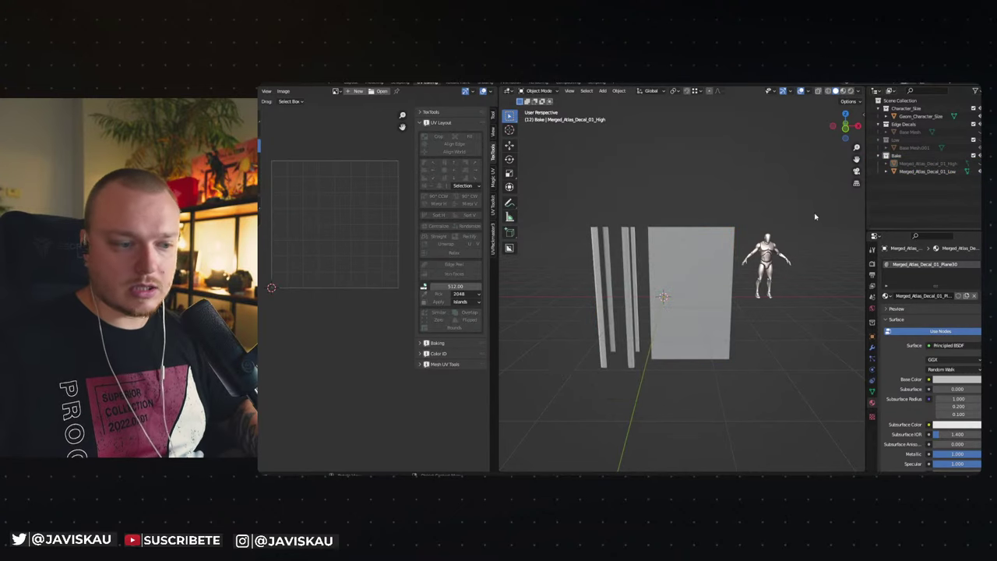
{"action": "left_click", "coordinate": [967, 171]}
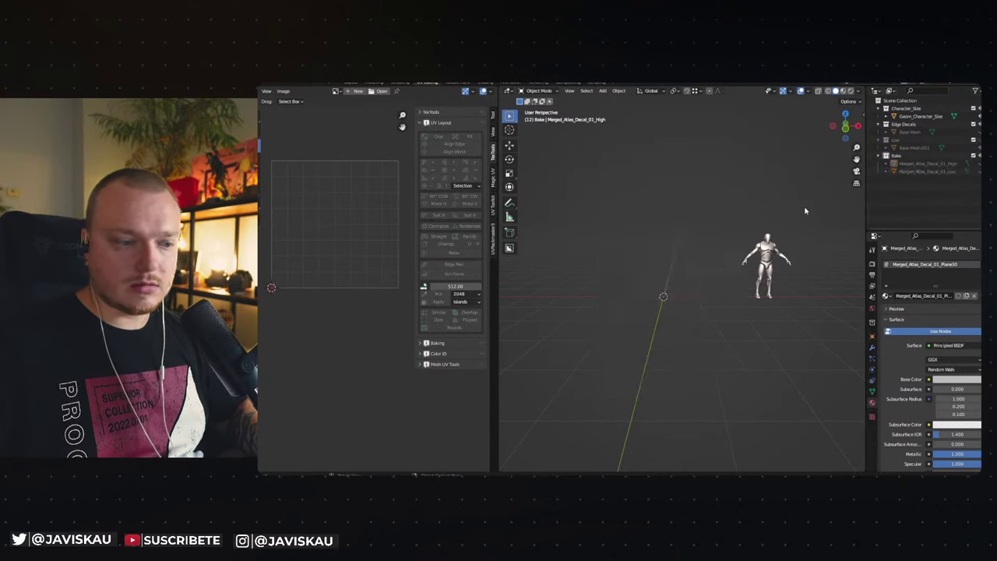
Switch Blender to the Layout workspace's full 3D viewport and bring up the Start menu.
{"action": "middle_click_drag", "start_coordinate": [654, 222], "coordinate": [629, 215]}
{"action": "left_click", "coordinate": [350, 82]}
{"action": "mouse_move", "coordinate": [584, 254]}
{"action": "middle_mouse_down"}
{"action": "mouse_move", "coordinate": [615, 288]}
{"action": "mouse_move", "coordinate": [581, 301]}
{"action": "mouse_move", "coordinate": [606, 283]}
{"action": "middle_mouse_up"}
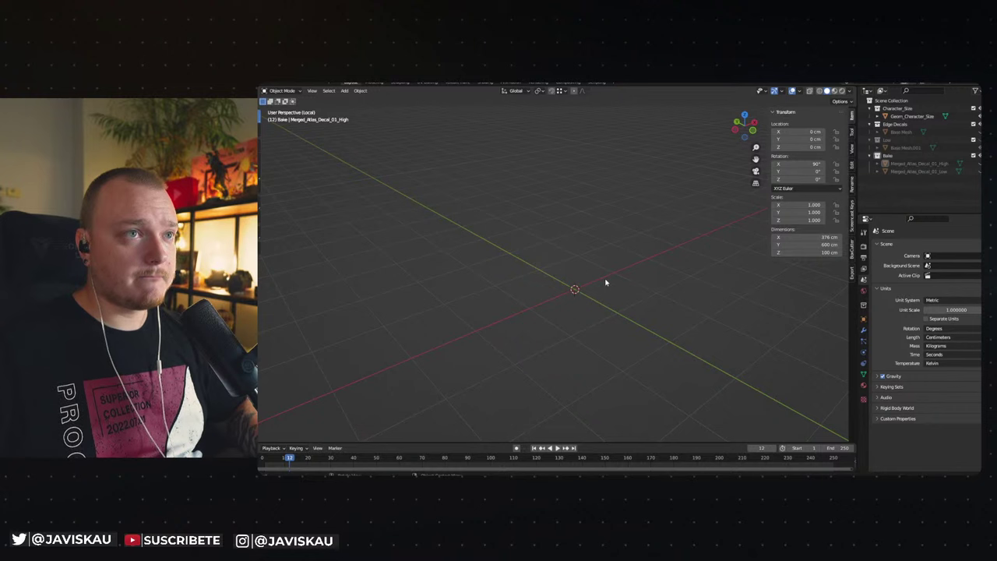
{"action": "middle_click_drag", "start_coordinate": [609, 284], "coordinate": [604, 283]}
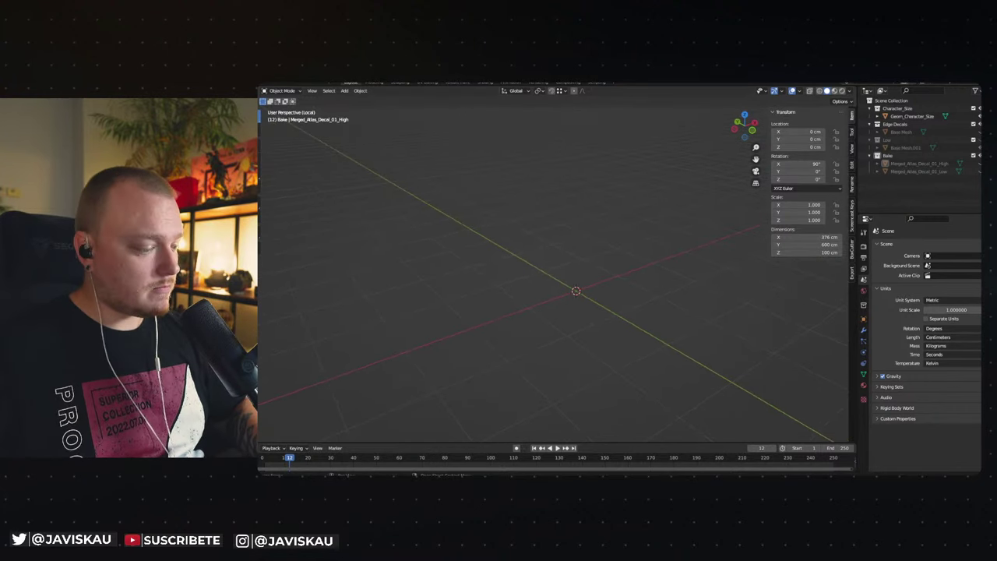
{"action": "key", "text": "super"}
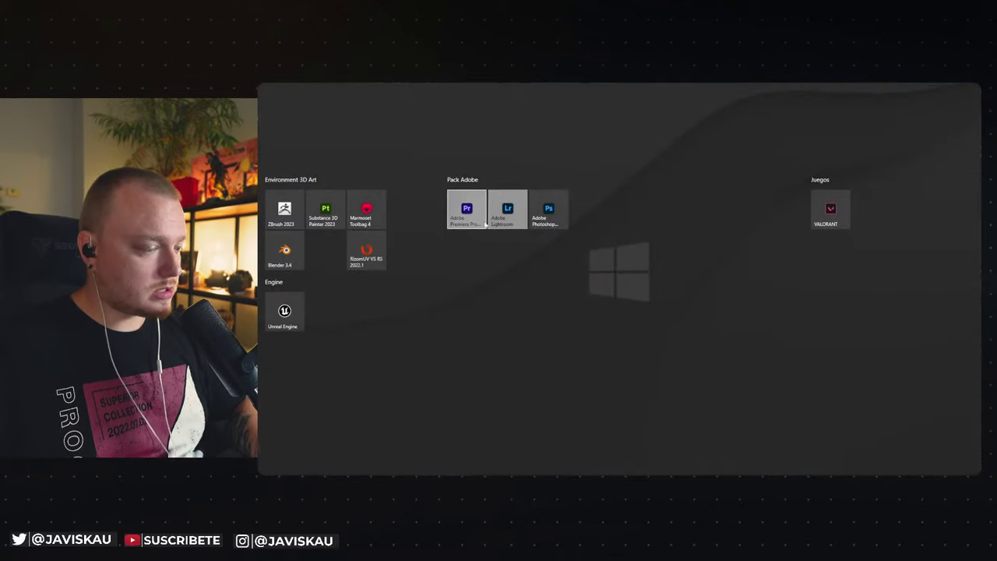
Launch Substance 3D Painter, start a new project with Ctrl+N, and return to Blender.
{"action": "left_click", "coordinate": [325, 211]}
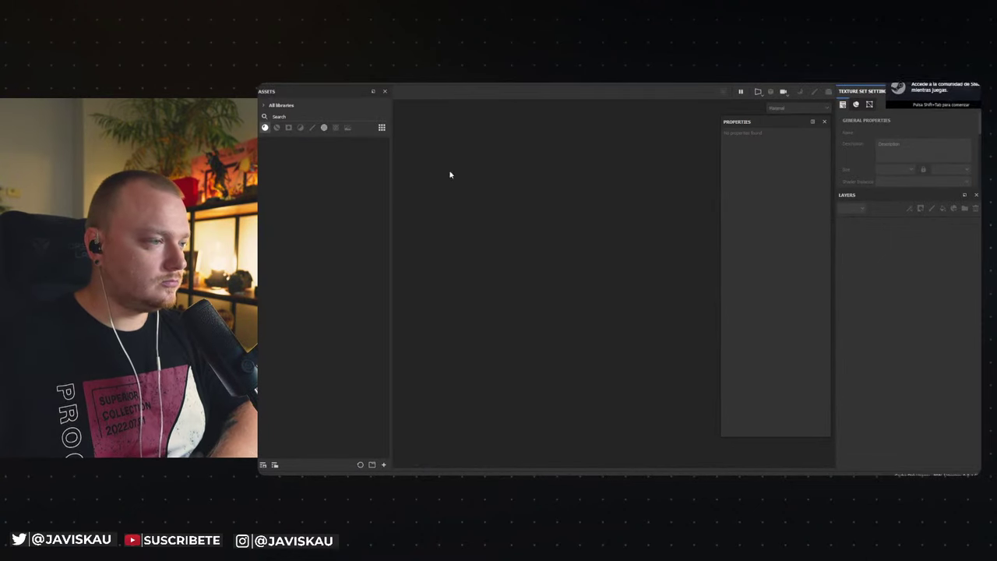
{"action": "left_click", "coordinate": [259, 94]}
{"action": "left_click", "coordinate": [258, 93]}
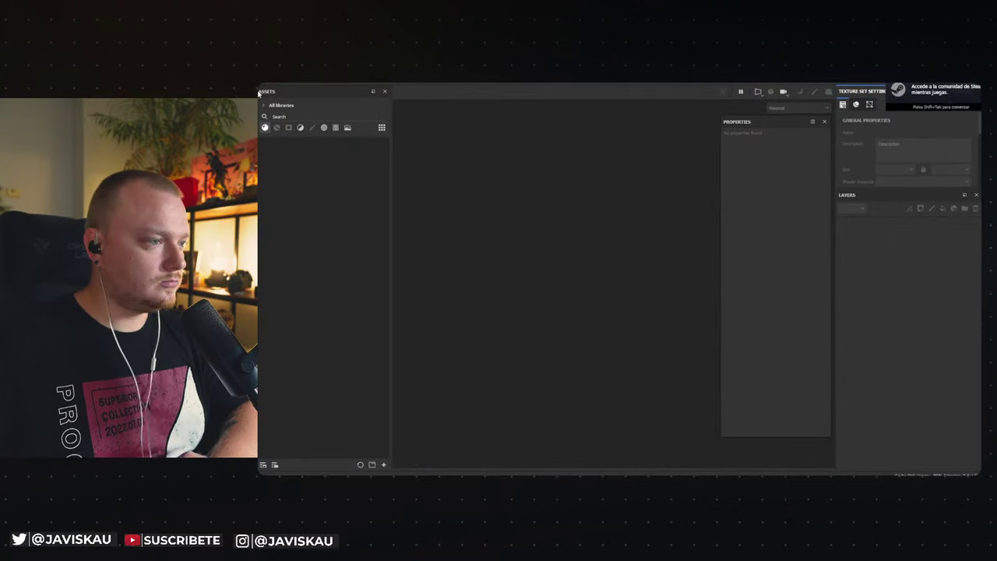
{"action": "key", "text": "ctrl+n"}
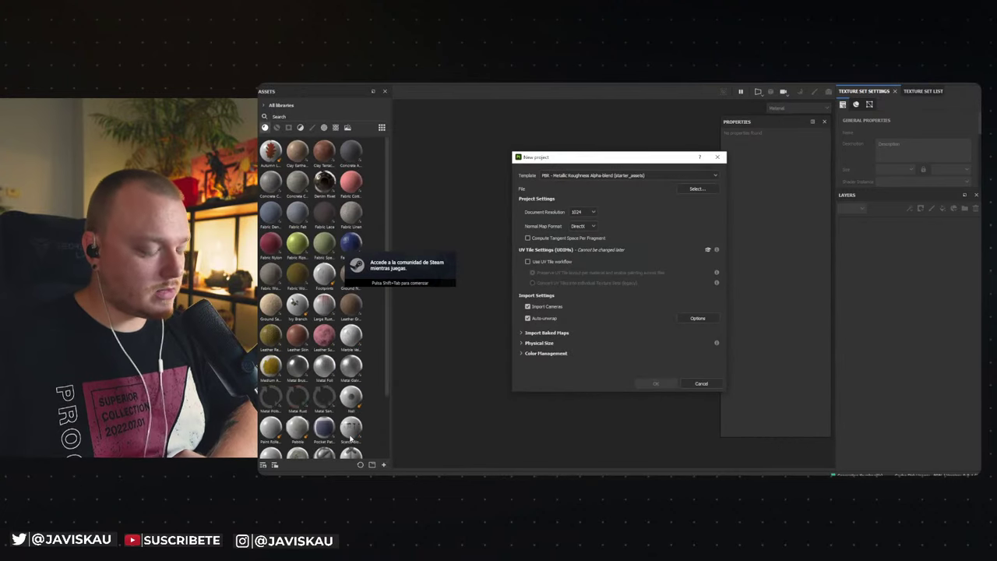
{"action": "key", "text": "alt+Tab"}
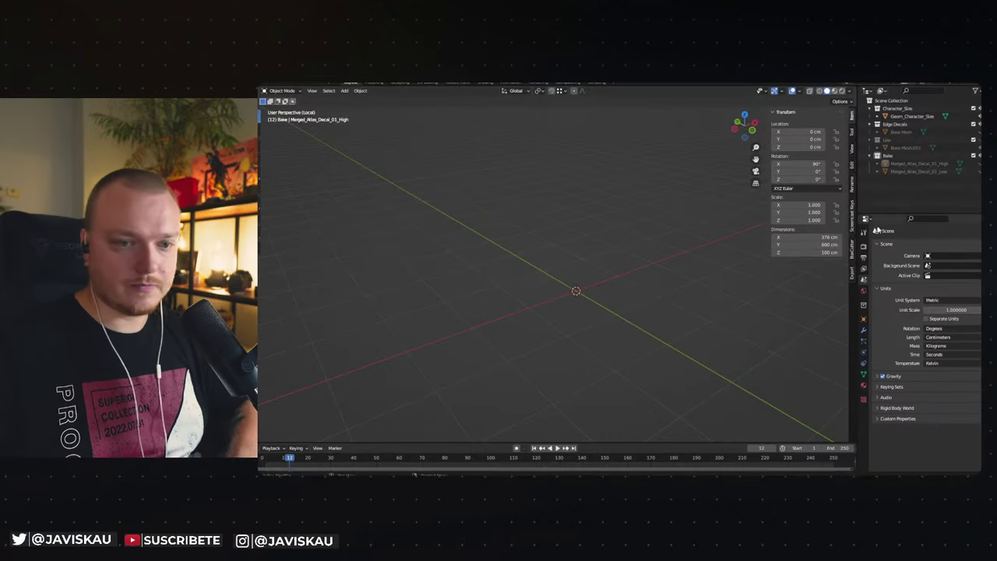
Select the Low decal object and start an FBX export from Quick Favorites.
{"action": "left_click", "coordinate": [924, 171]}
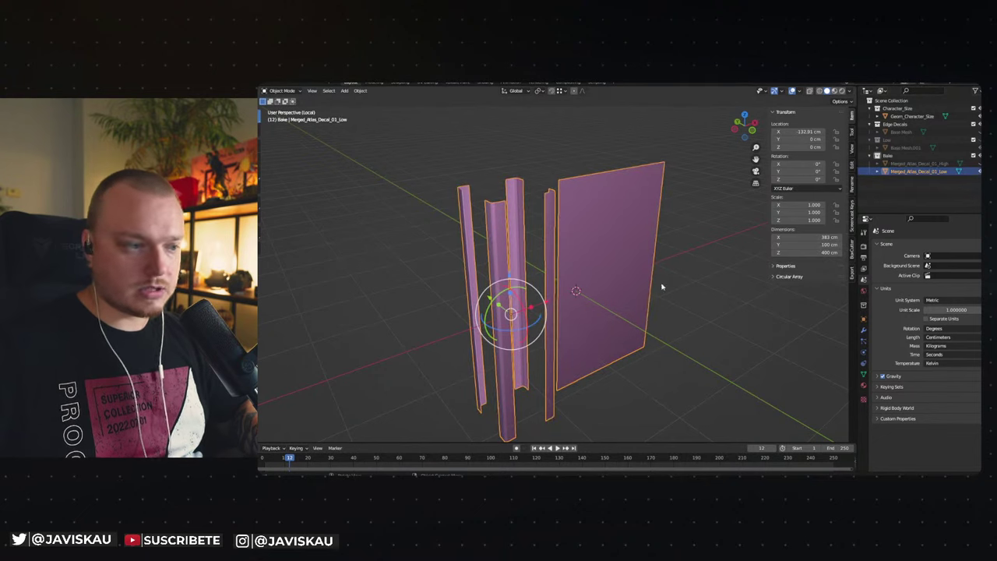
{"action": "key", "text": "q"}
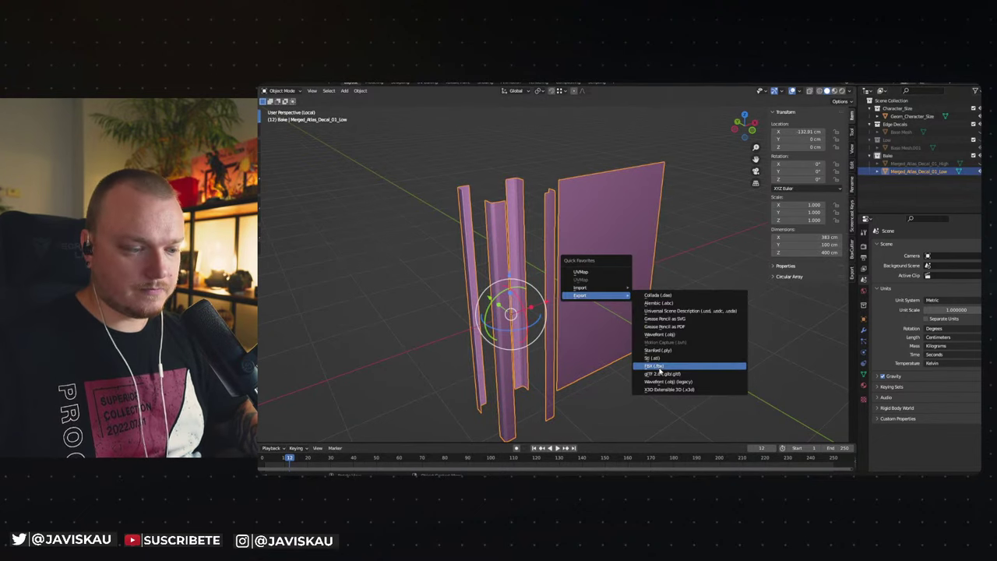
{"action": "mouse_move", "coordinate": [596, 296]}
{"action": "left_click", "coordinate": [662, 366]}
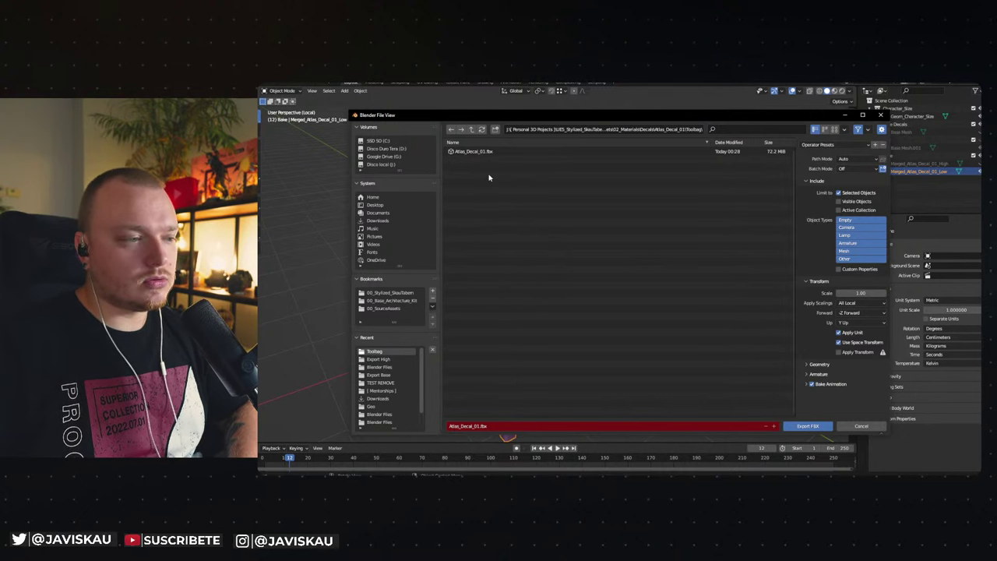
Create a Painter folder beside Toolbag and export Atlas_Decal_01.fbx into it.
{"action": "key", "text": "BackSpace"}
{"action": "right_click", "coordinate": [487, 209]}
{"action": "left_click", "coordinate": [450, 283]}
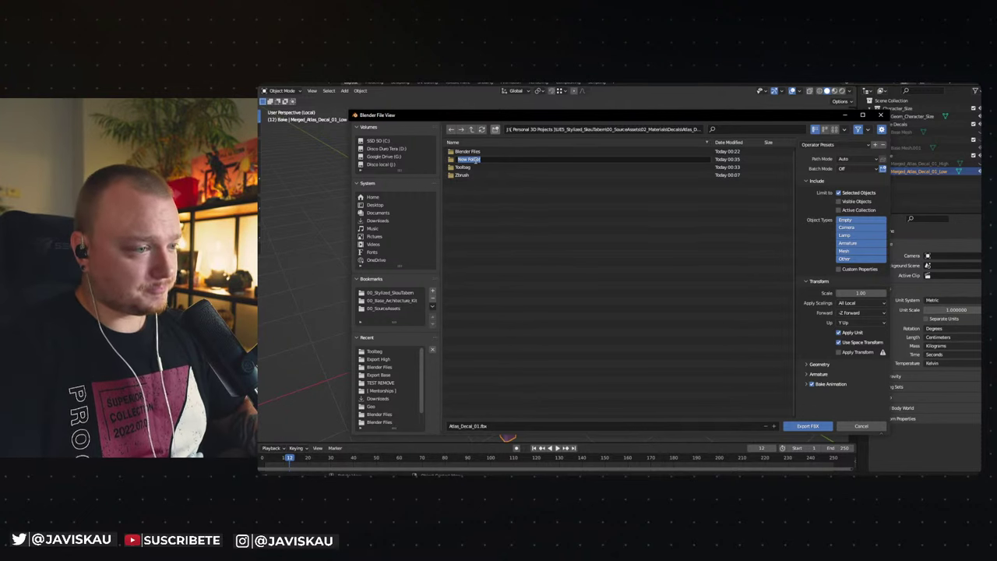
{"action": "type", "text": "Painter"}
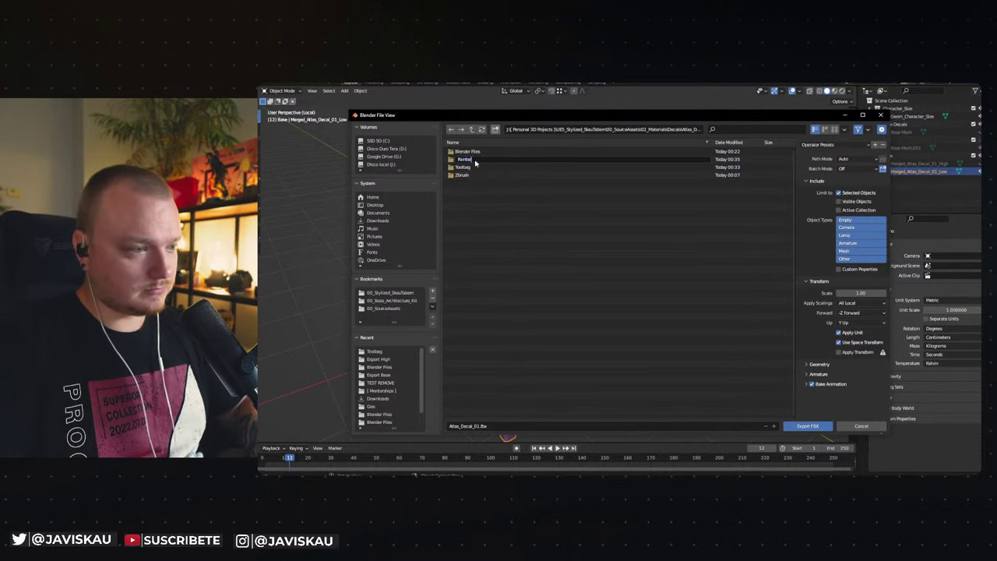
{"action": "key", "text": "Return"}
{"action": "double_click", "coordinate": [475, 161]}
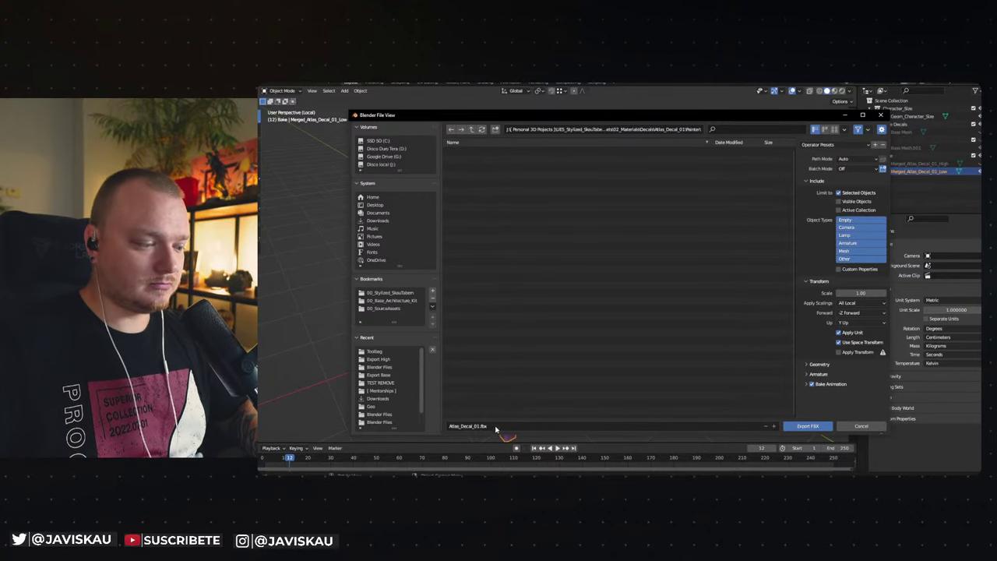
{"action": "left_click", "coordinate": [808, 426]}
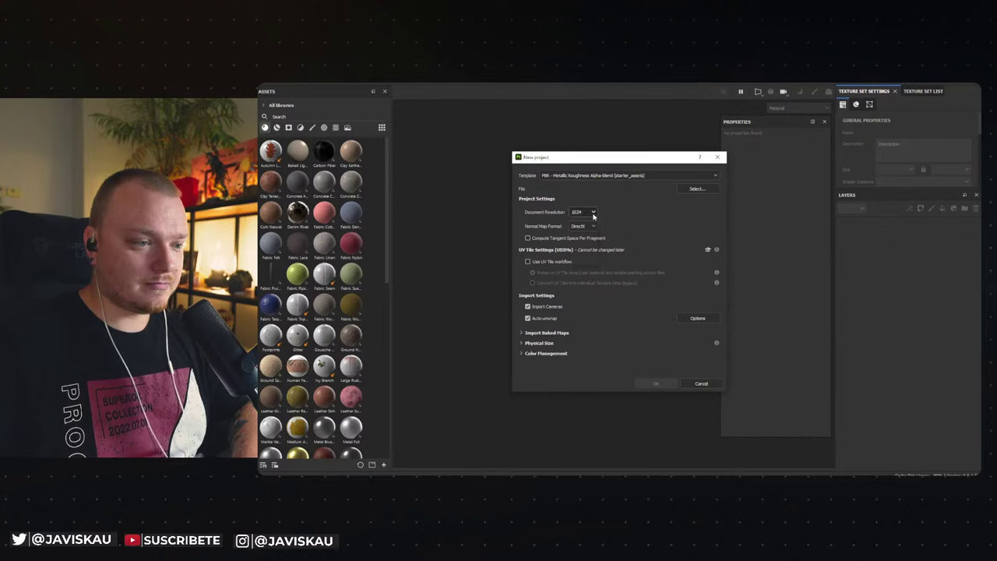
Set the new project's resolution to 2048 and load the Atlas_Decal_01 mesh from the Painter folder.
{"action": "left_click", "coordinate": [594, 213]}
{"action": "left_click", "coordinate": [582, 252]}
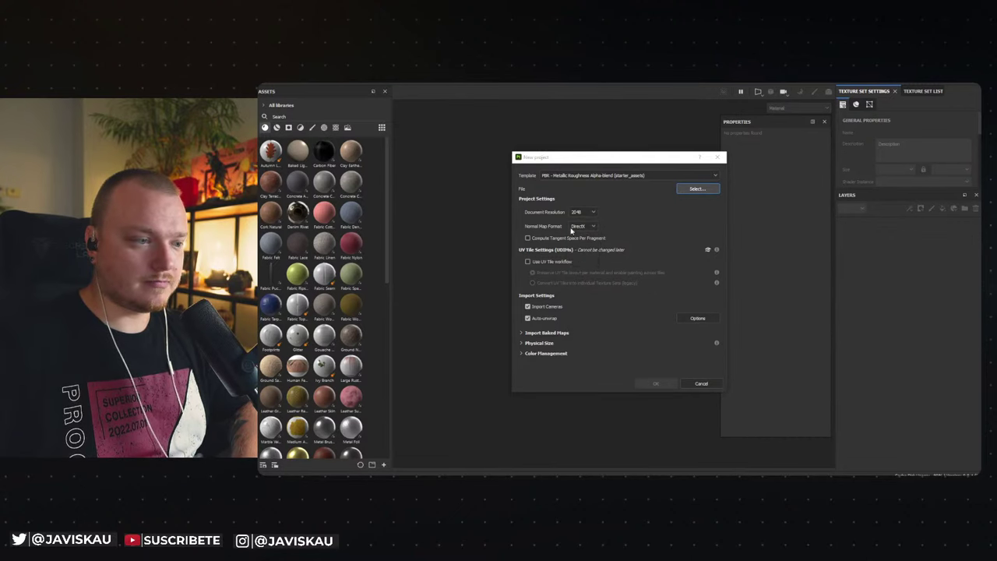
{"action": "left_click", "coordinate": [517, 174]}
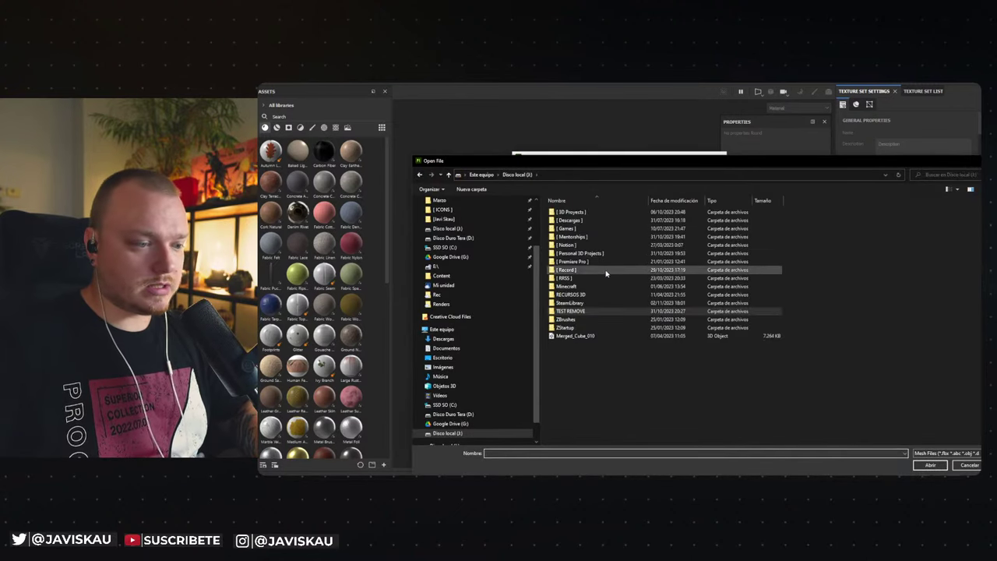
{"action": "double_click", "coordinate": [606, 256]}
{"action": "double_click", "coordinate": [606, 257]}
{"action": "double_click", "coordinate": [593, 213]}
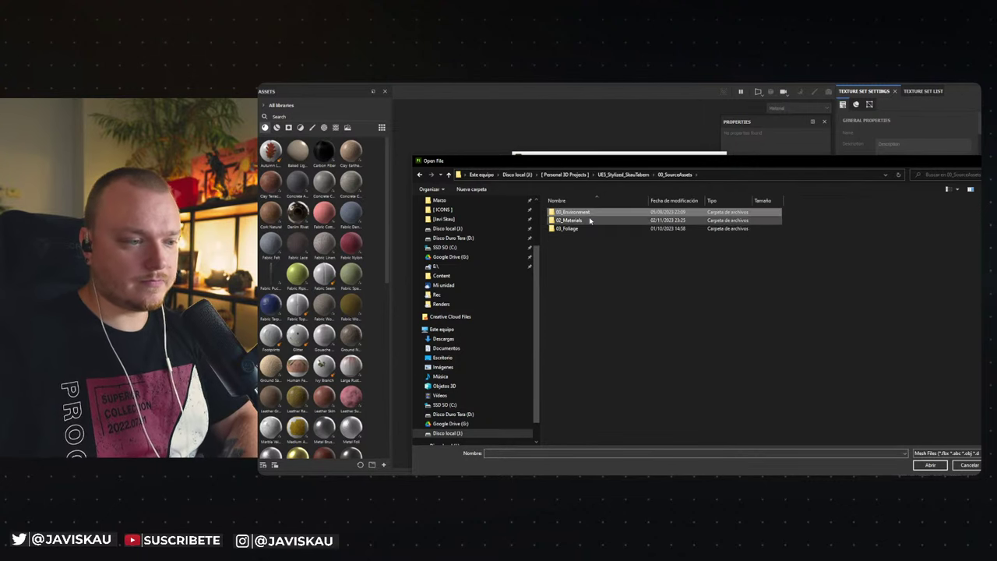
{"action": "double_click", "coordinate": [590, 221]}
{"action": "double_click", "coordinate": [586, 212]}
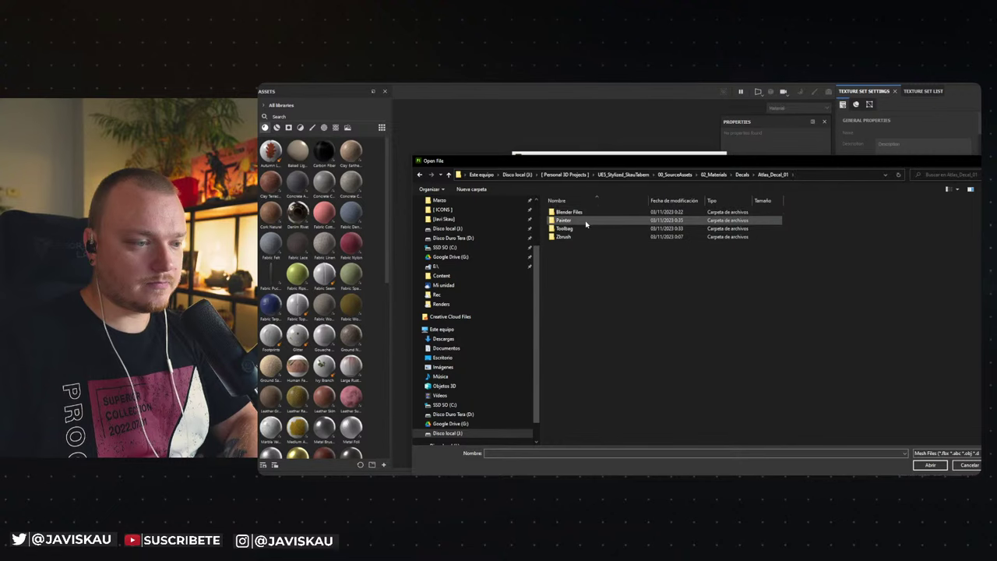
{"action": "double_click", "coordinate": [586, 221]}
{"action": "left_click", "coordinate": [583, 213]}
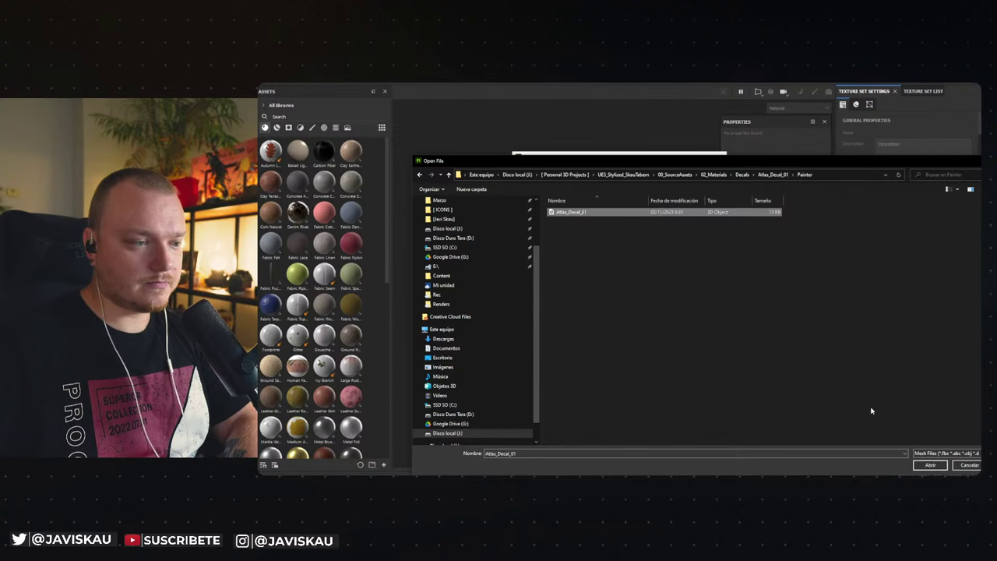
{"action": "left_click", "coordinate": [924, 466]}
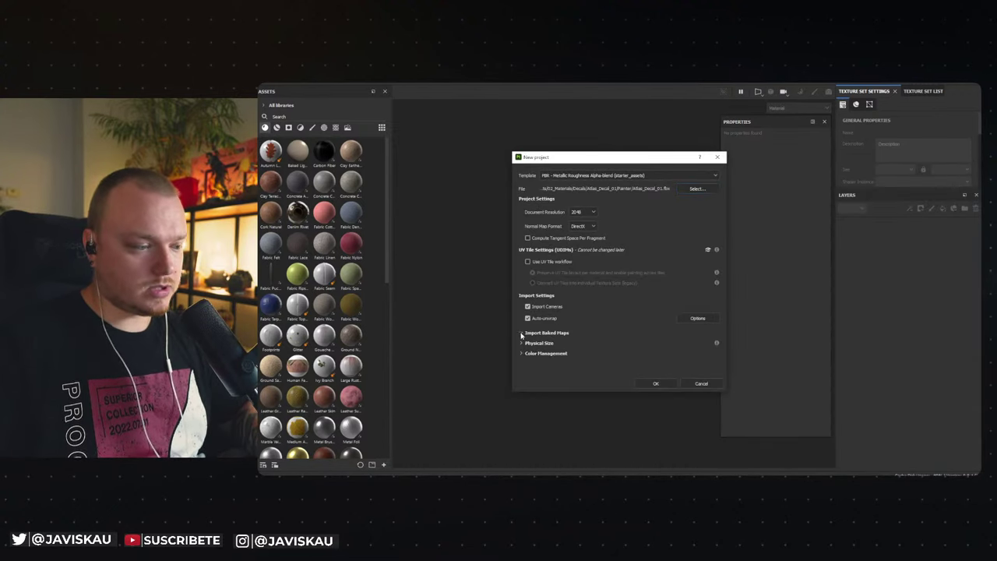
Import all eight baked PSD maps from the Toolbag folder and create the project.
{"action": "left_click", "coordinate": [645, 347]}
{"action": "left_click", "coordinate": [769, 175]}
{"action": "double_click", "coordinate": [576, 228]}
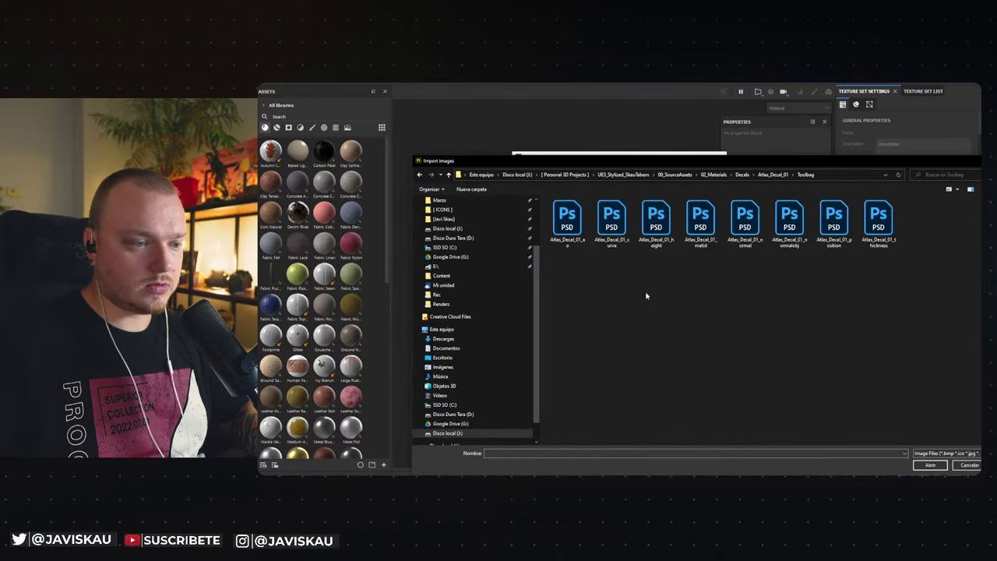
{"action": "left_click_drag", "start_coordinate": [892, 281], "coordinate": [549, 201]}
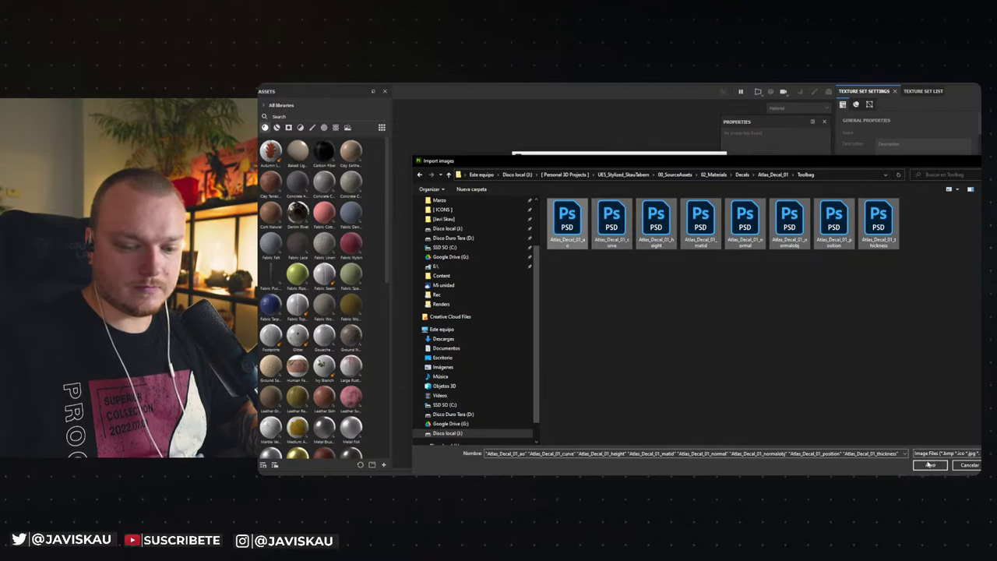
{"action": "left_click", "coordinate": [930, 465]}
{"action": "left_click", "coordinate": [655, 383]}
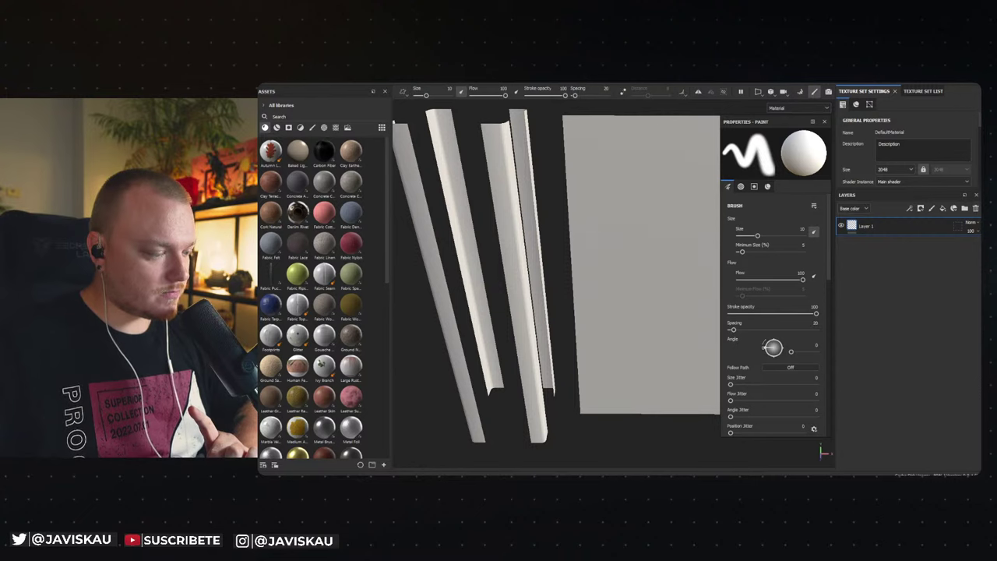
{"action": "key", "text": "super"}
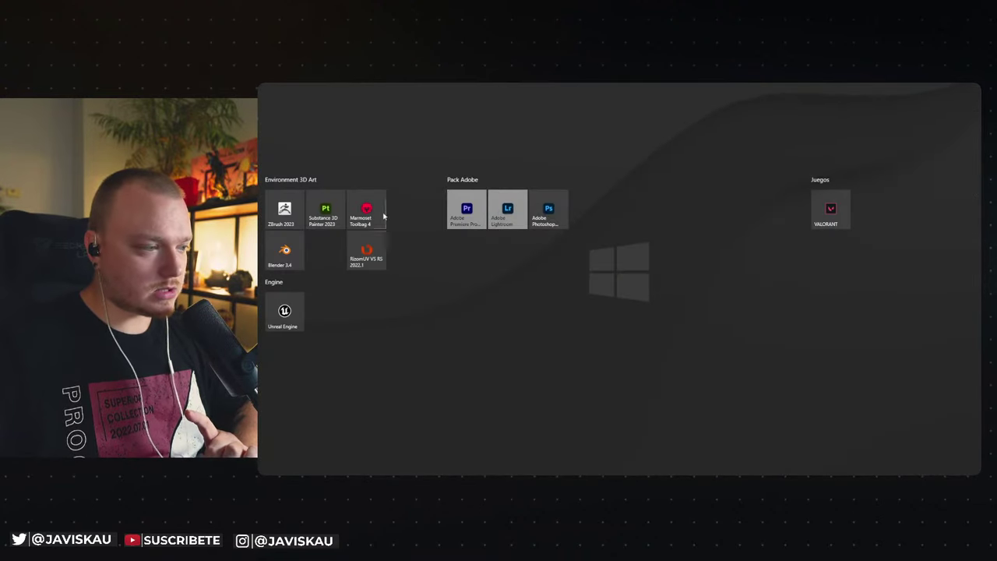
Reopen the recent Atlas_Decal_01 scene in Toolbag, maximize one viewport, and select Bake Project 1.
{"action": "key", "text": "super"}
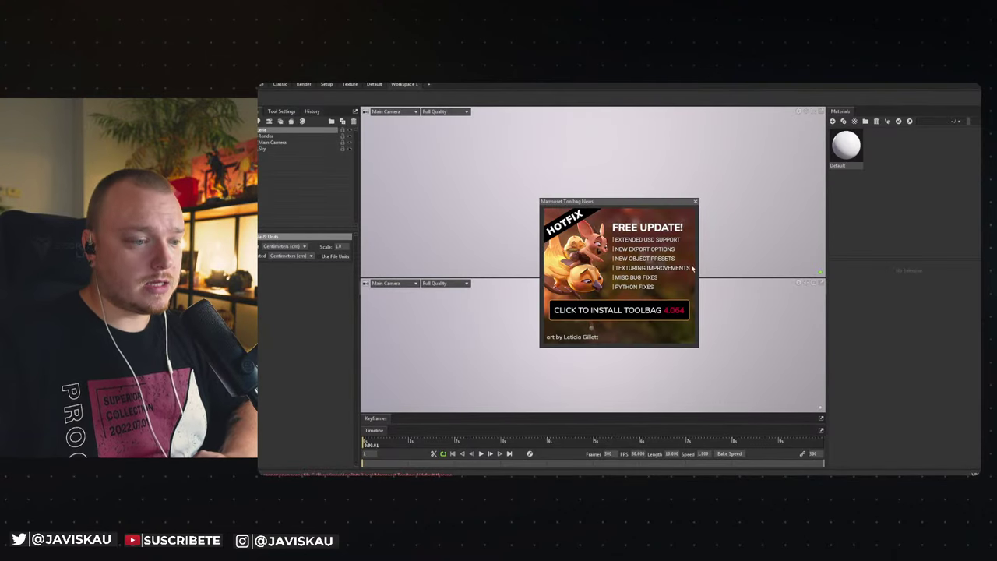
{"action": "left_click", "coordinate": [693, 200]}
{"action": "left_click", "coordinate": [274, 84]}
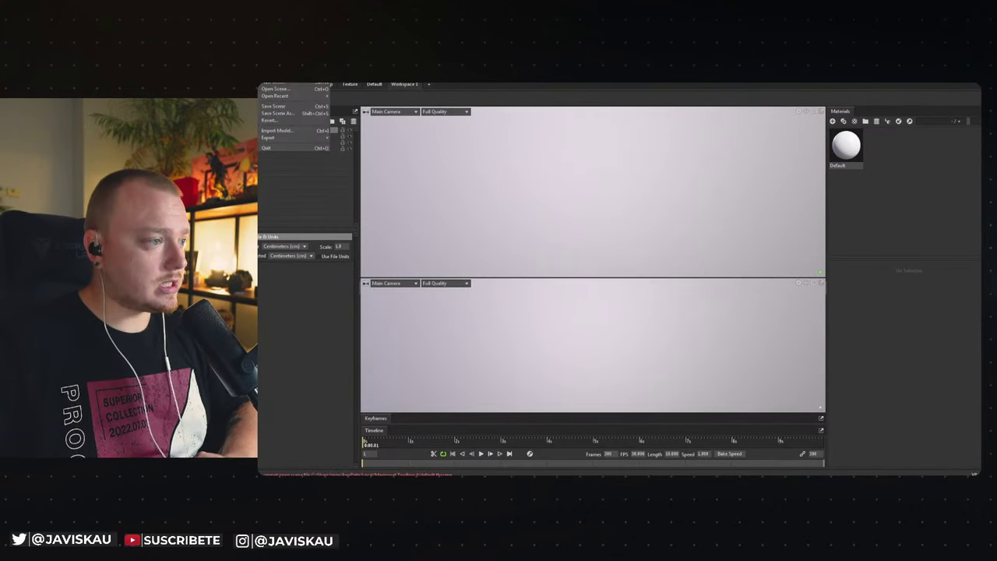
{"action": "left_click", "coordinate": [358, 96]}
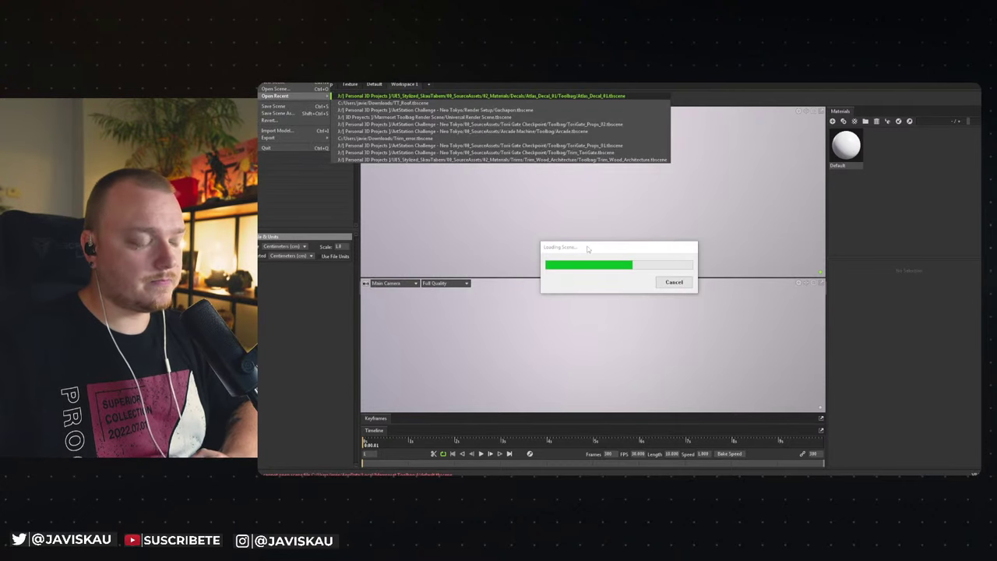
{"action": "left_click", "coordinate": [814, 282]}
{"action": "left_click", "coordinate": [285, 157]}
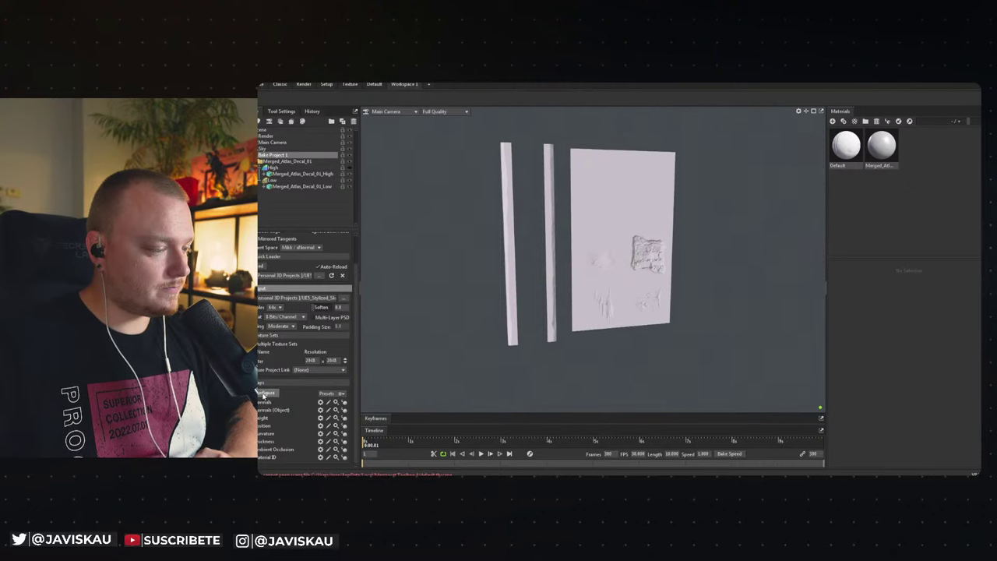
Add Alpha Mask to the bake's map list and select the Default material.
{"action": "left_click", "coordinate": [266, 393]}
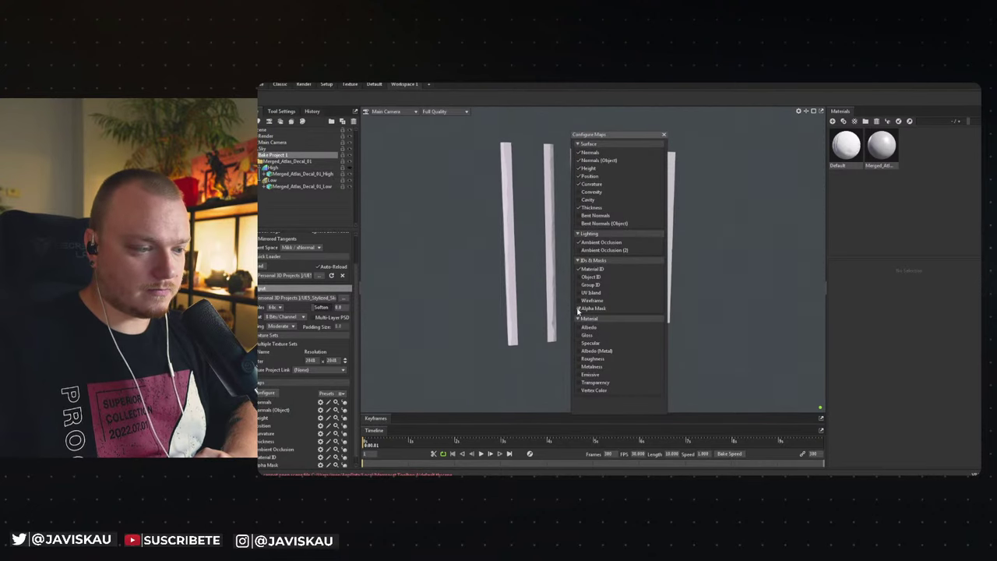
{"action": "left_click", "coordinate": [664, 135]}
{"action": "scroll", "coordinate": [294, 438], "scroll_direction": "down", "scroll_amount": 1}
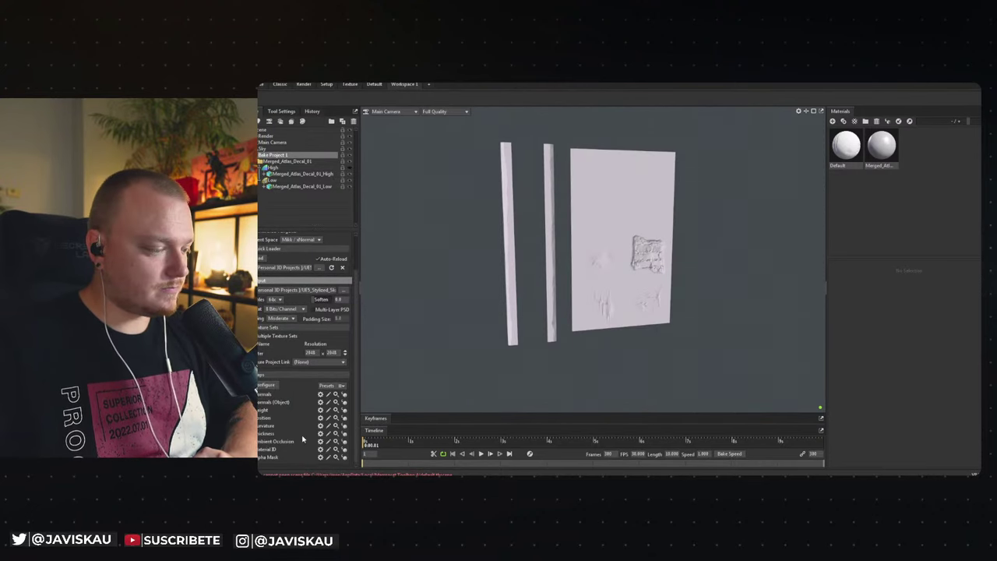
{"action": "scroll", "coordinate": [286, 360], "scroll_direction": "up", "scroll_amount": 3}
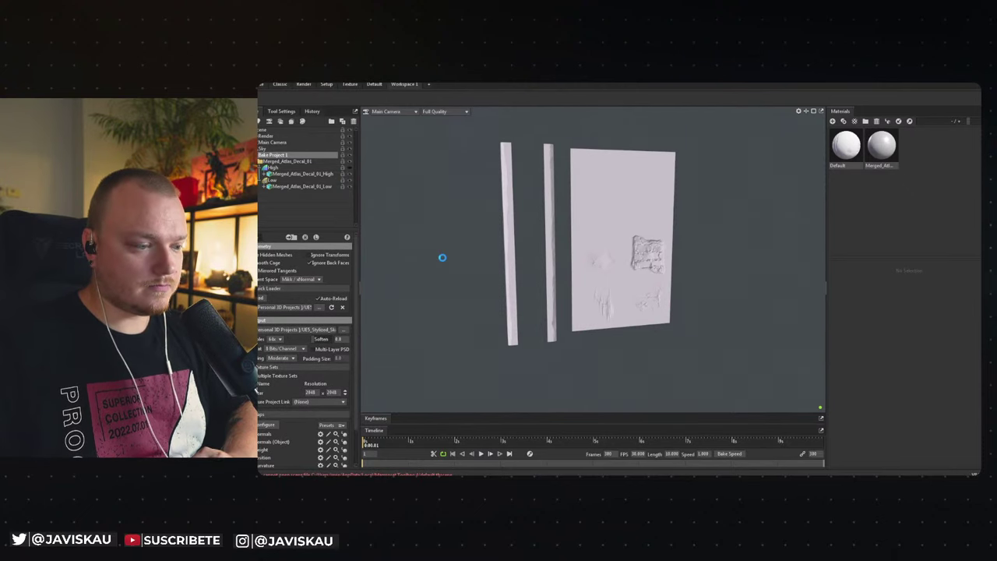
{"action": "left_click", "coordinate": [842, 165]}
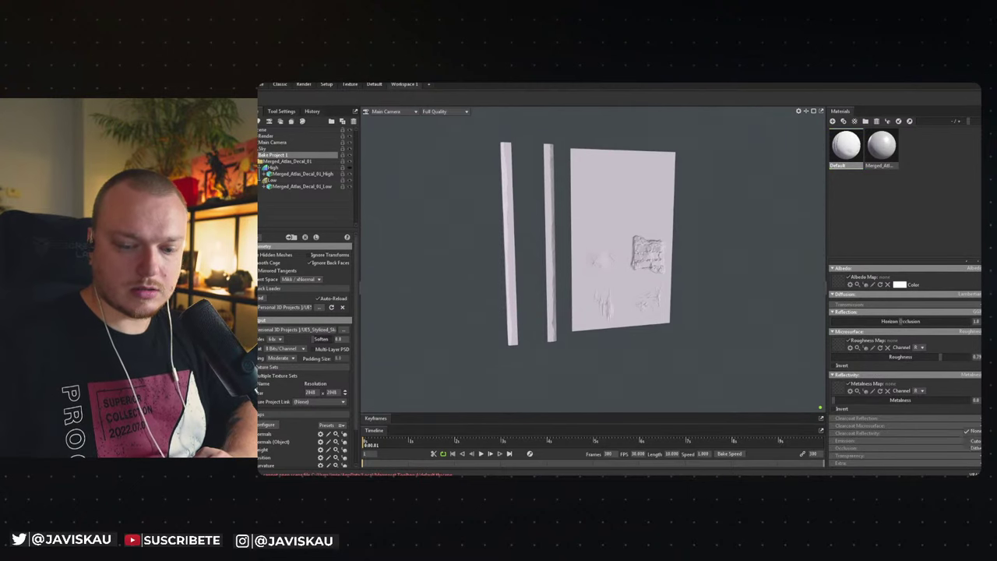
Give the Default material Cutout transparency using Atlas_Decal_01_alphamask.psd as its alpha map.
{"action": "left_click", "coordinate": [971, 442]}
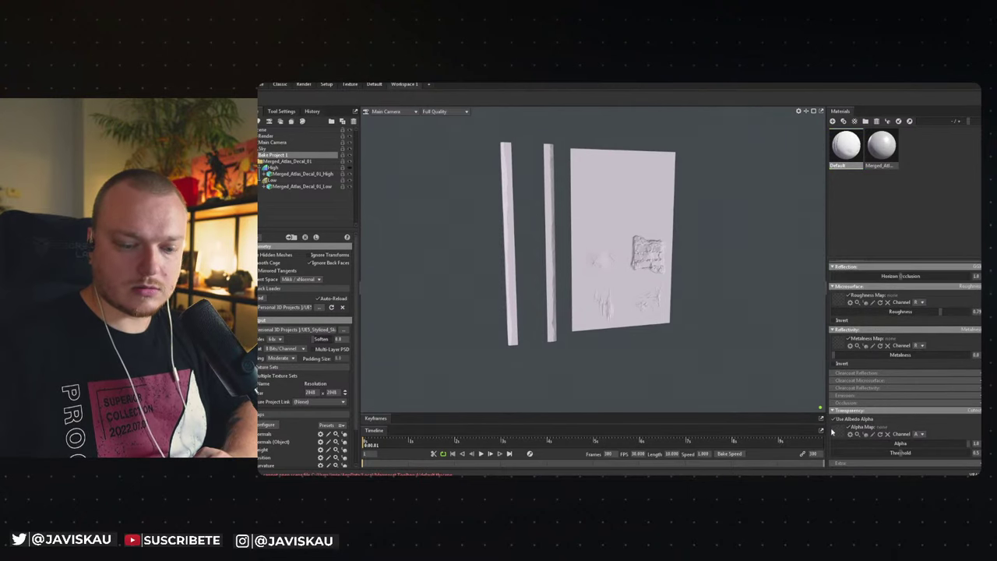
{"action": "left_click", "coordinate": [837, 430]}
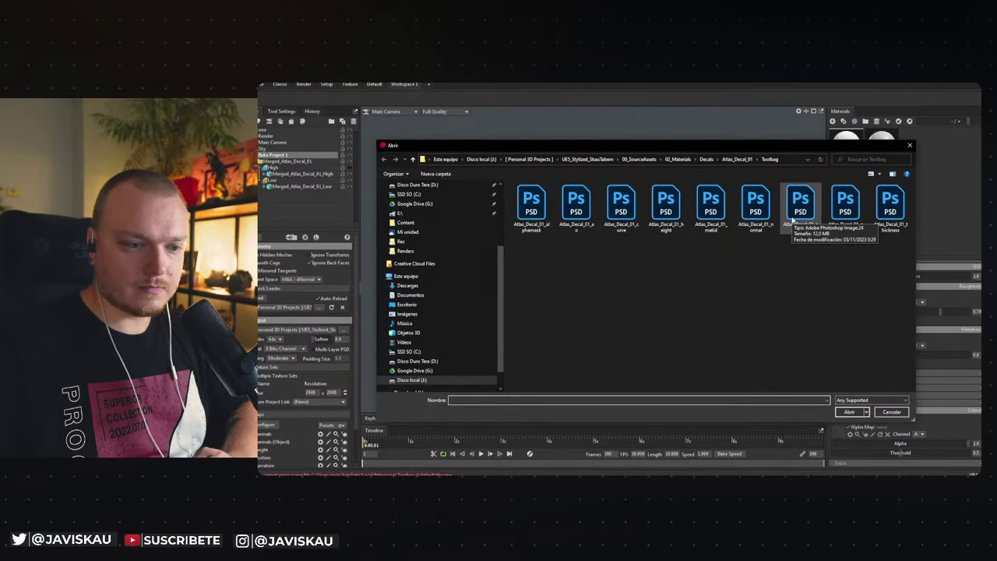
{"action": "left_click", "coordinate": [532, 207]}
{"action": "left_click", "coordinate": [850, 411]}
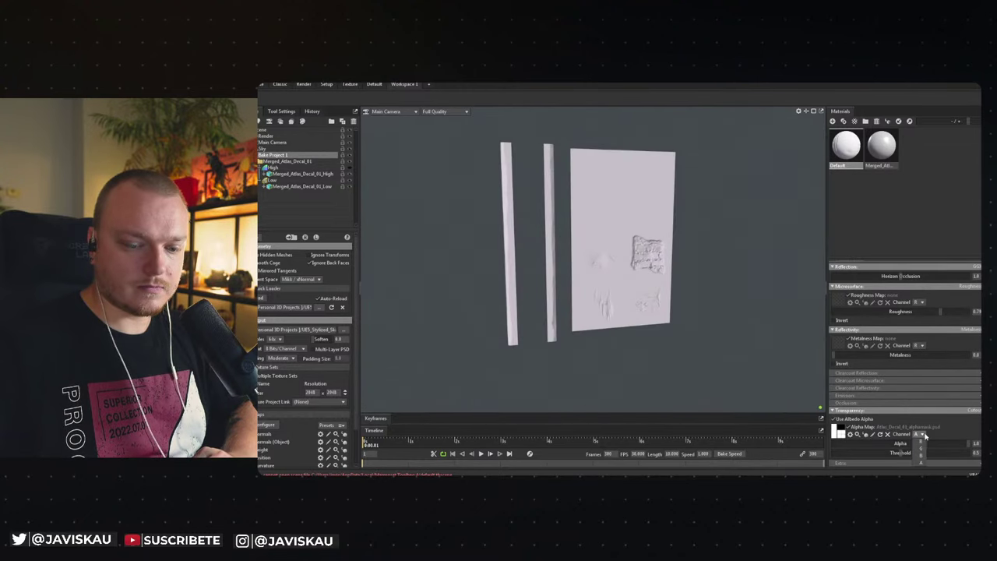
{"action": "left_click", "coordinate": [924, 446]}
{"action": "mouse_move", "coordinate": [712, 345]}
{"action": "left_mouse_down"}
{"action": "mouse_move", "coordinate": [661, 327]}
{"action": "mouse_move", "coordinate": [677, 336]}
{"action": "mouse_move", "coordinate": [659, 354]}
{"action": "mouse_move", "coordinate": [670, 330]}
{"action": "mouse_move", "coordinate": [689, 322]}
{"action": "left_mouse_up"}
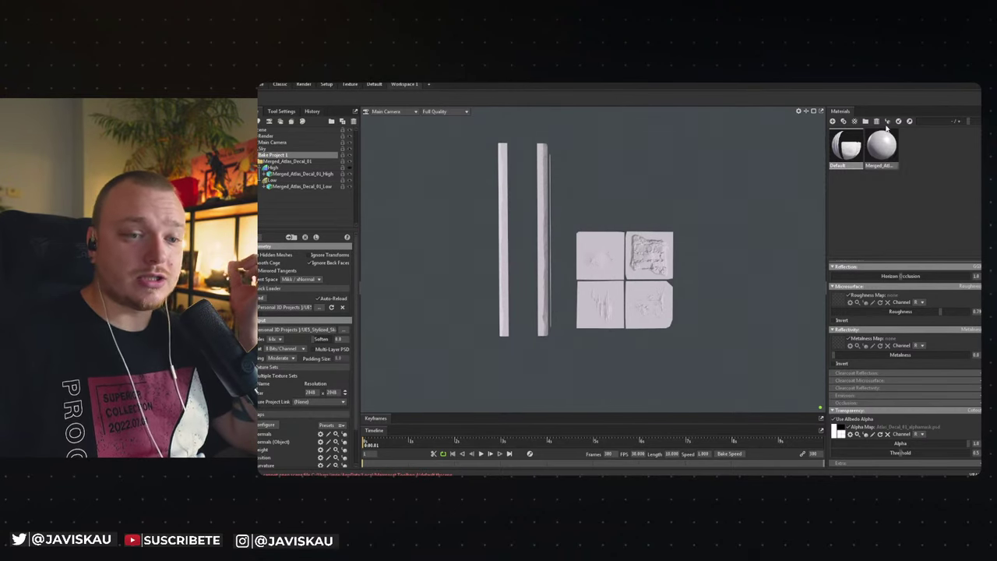
Dismiss the prompt and enlarge Texture Set Settings to reveal the channel list with Opacity.
{"action": "left_click", "coordinate": [620, 304]}
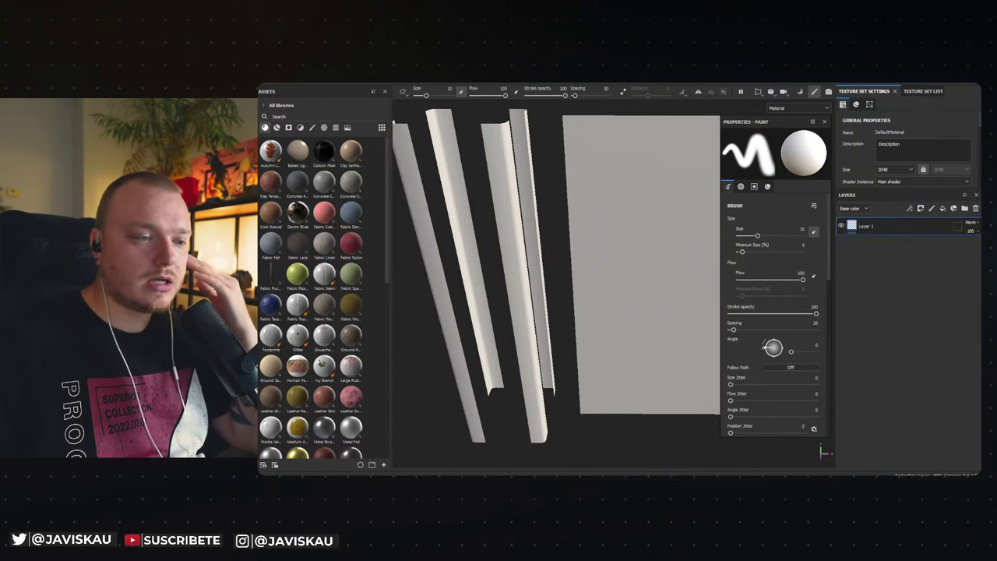
{"action": "scroll", "coordinate": [880, 142], "scroll_direction": "down", "scroll_amount": 3}
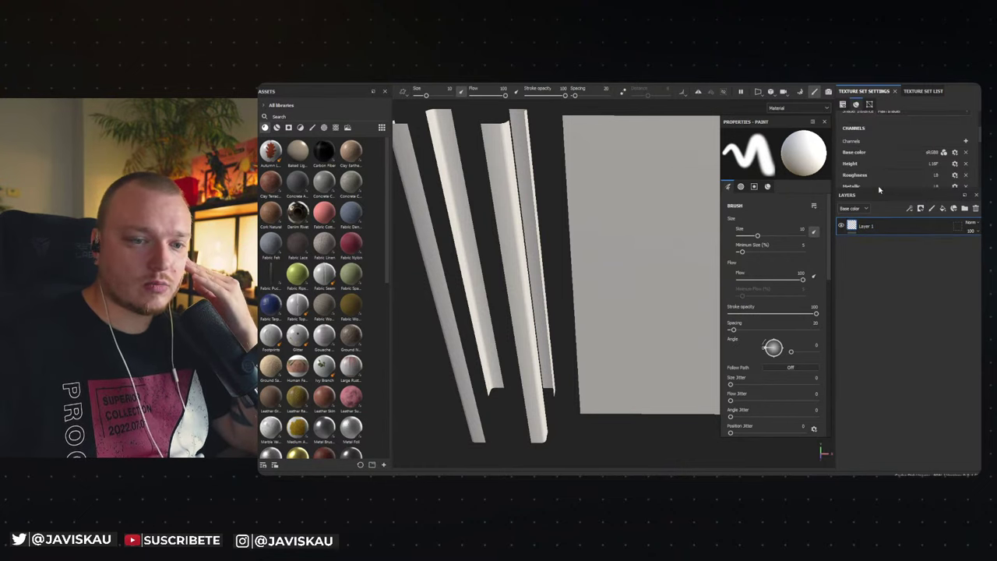
{"action": "left_click_drag", "start_coordinate": [879, 193], "coordinate": [879, 340]}
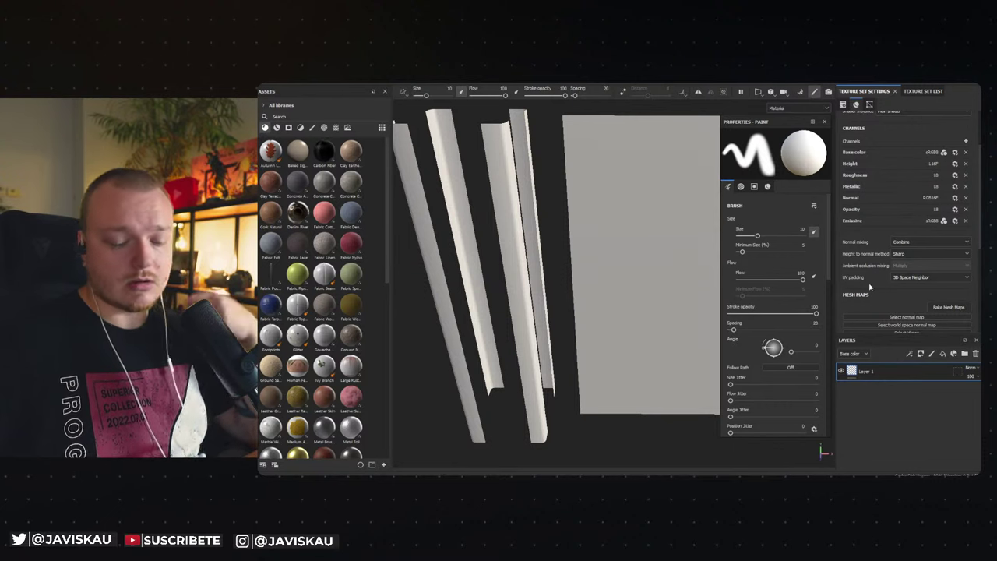
Assign Atlas_Decal_01 normal, world space normal, ID (matid) and AO textures to their mesh map slots.
{"action": "scroll", "coordinate": [863, 234], "scroll_direction": "down", "scroll_amount": 3}
{"action": "left_click", "coordinate": [902, 206]}
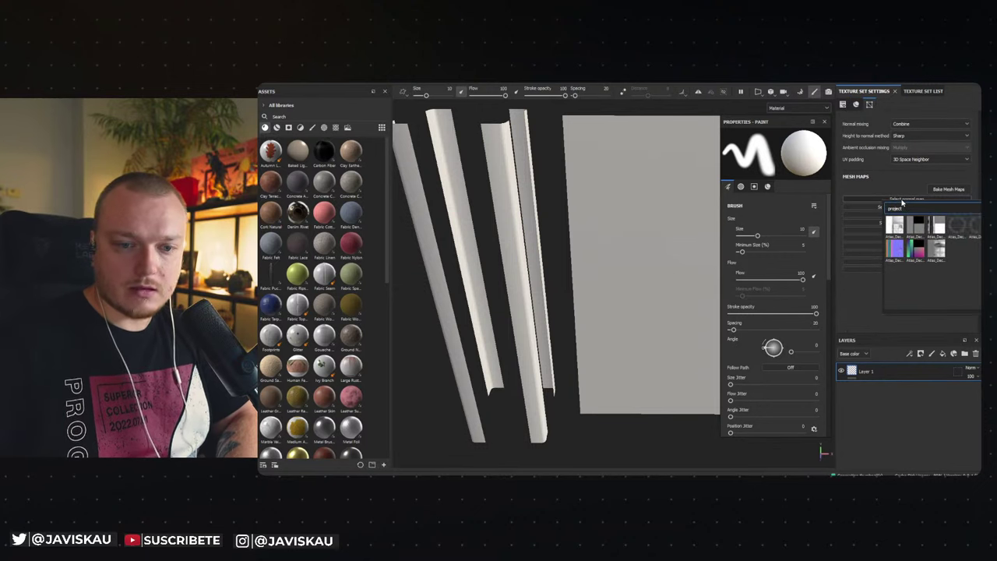
{"action": "left_click", "coordinate": [895, 247]}
{"action": "left_click", "coordinate": [902, 218]}
{"action": "left_click", "coordinate": [890, 243]}
{"action": "left_click", "coordinate": [889, 235]}
{"action": "left_click", "coordinate": [956, 264]}
{"action": "left_click", "coordinate": [886, 250]}
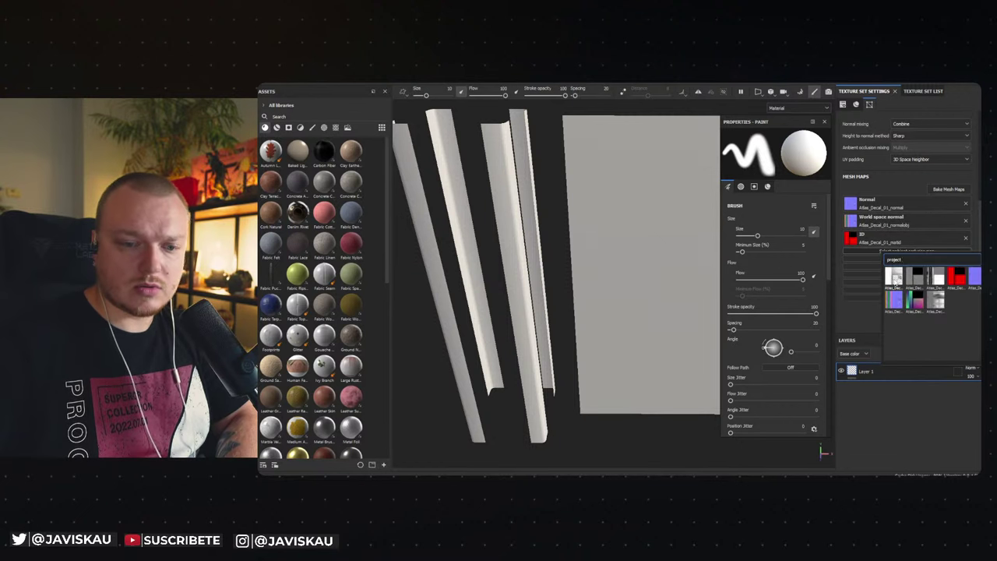
{"action": "left_click", "coordinate": [895, 276]}
Assign Atlas_Decal_01 curvature, position, thickness and height textures to their mesh map slots.
{"action": "left_click", "coordinate": [890, 269]}
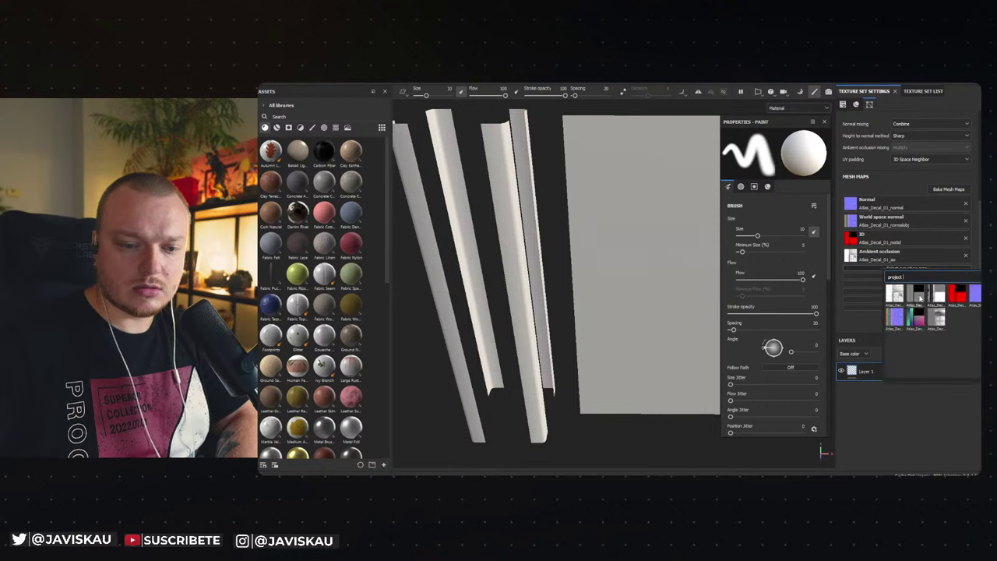
{"action": "left_click", "coordinate": [920, 297]}
{"action": "left_click", "coordinate": [894, 287]}
{"action": "left_click", "coordinate": [910, 331]}
{"action": "left_click", "coordinate": [898, 304]}
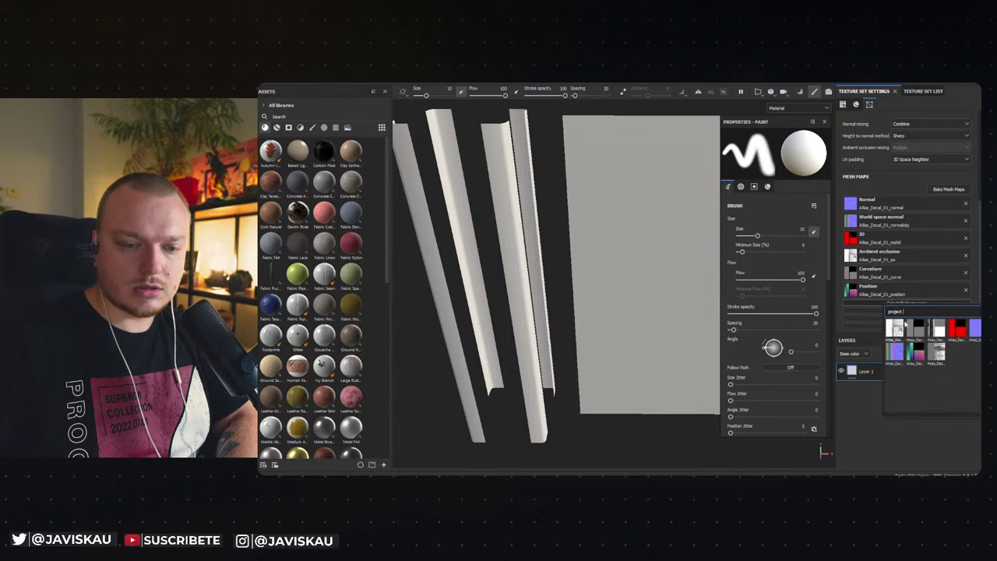
{"action": "left_click", "coordinate": [937, 354]}
{"action": "left_click", "coordinate": [904, 320]}
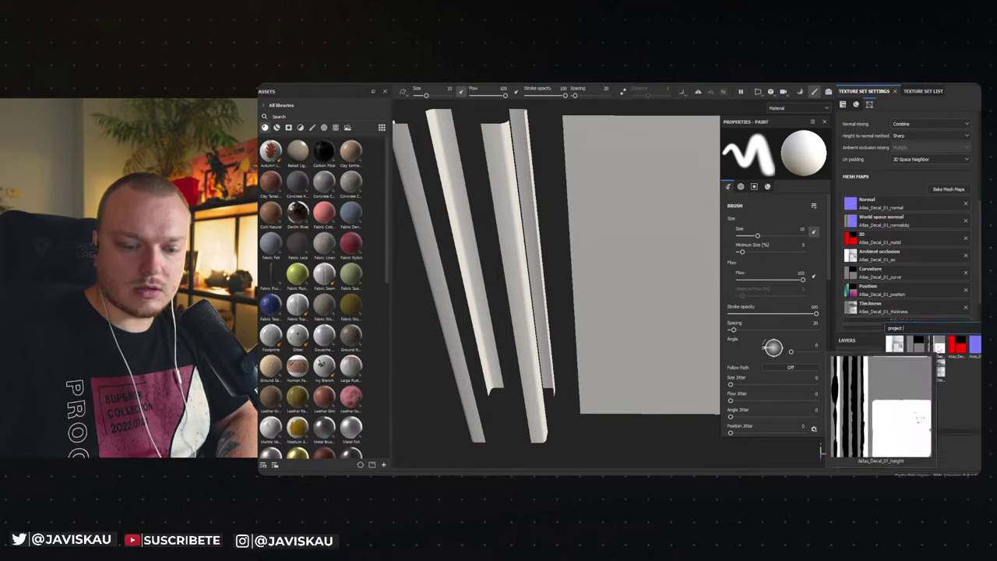
{"action": "left_click", "coordinate": [941, 362]}
Face the atlas front-on and give the layer stack more room.
{"action": "scroll", "coordinate": [900, 295], "scroll_direction": "down", "scroll_amount": 2}
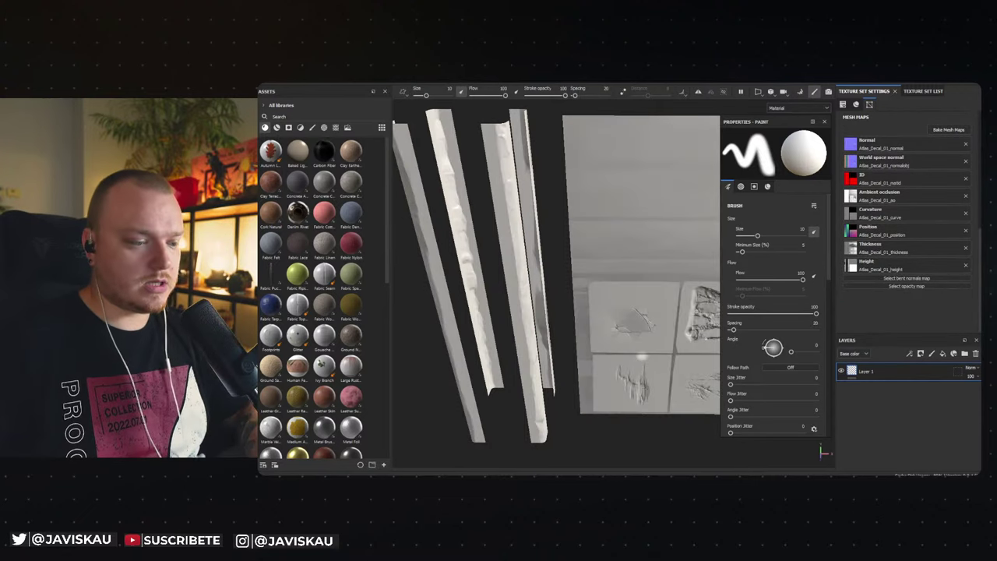
{"action": "mouse_move", "coordinate": [644, 450]}
{"action": "left_mouse_down", "text": "alt"}
{"action": "mouse_move", "coordinate": [594, 315]}
{"action": "mouse_move", "coordinate": [598, 325]}
{"action": "left_mouse_up", "text": "alt"}
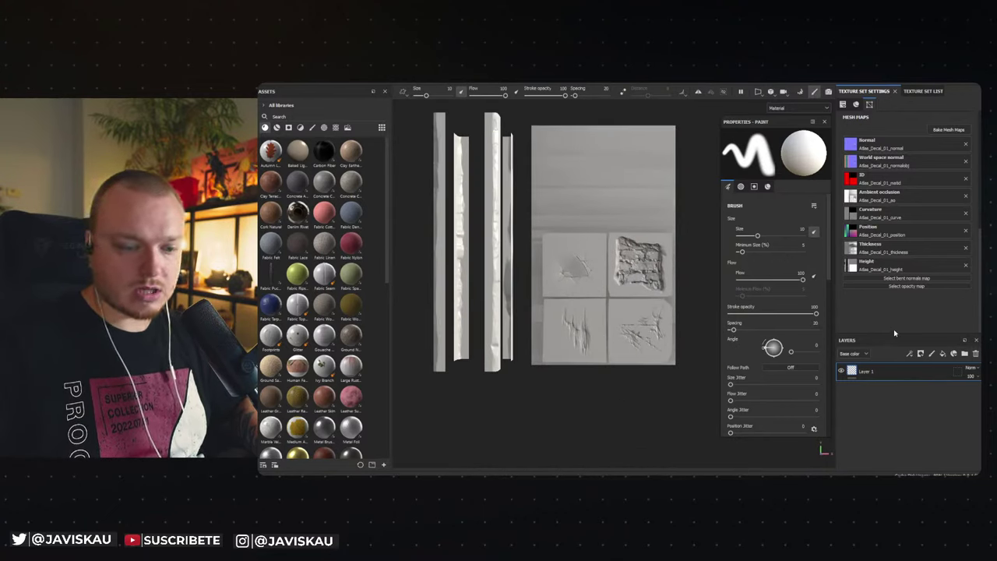
{"action": "left_click_drag", "start_coordinate": [894, 333], "coordinate": [894, 187]}
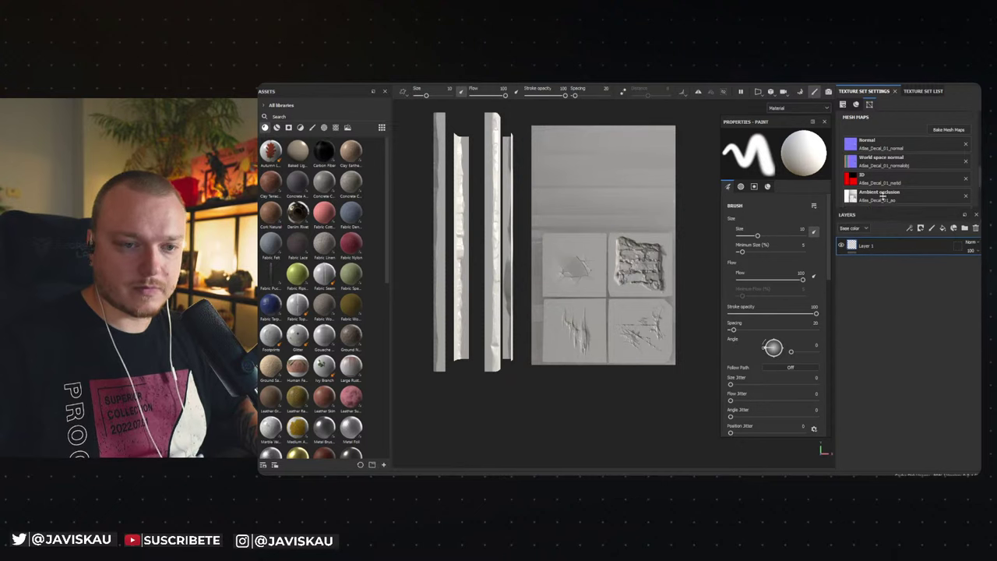
{"action": "left_click", "coordinate": [912, 92]}
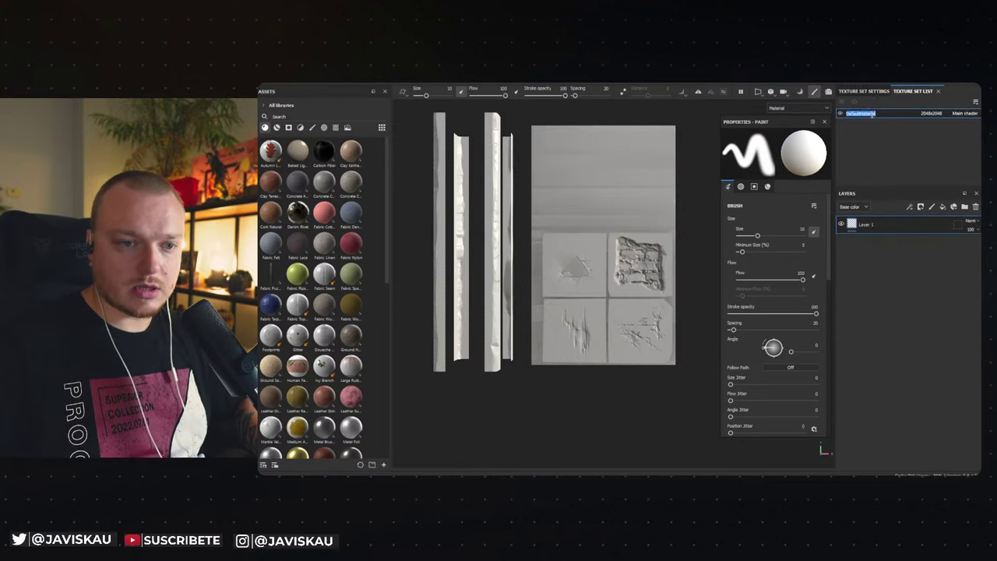
Rename the texture set to Atlas_Decal_01.
{"action": "type", "text": "alpha_Dec"}
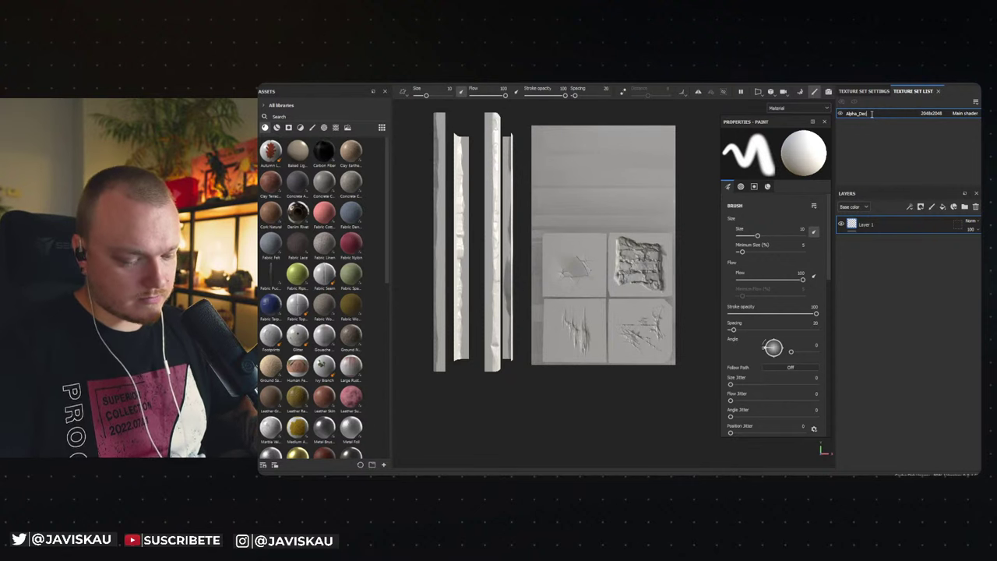
{"action": "key", "text": "BackSpace"}
{"action": "key", "text": "BackSpace"}
{"action": "key", "text": "BackSpace"}
{"action": "type", "text": "las"}
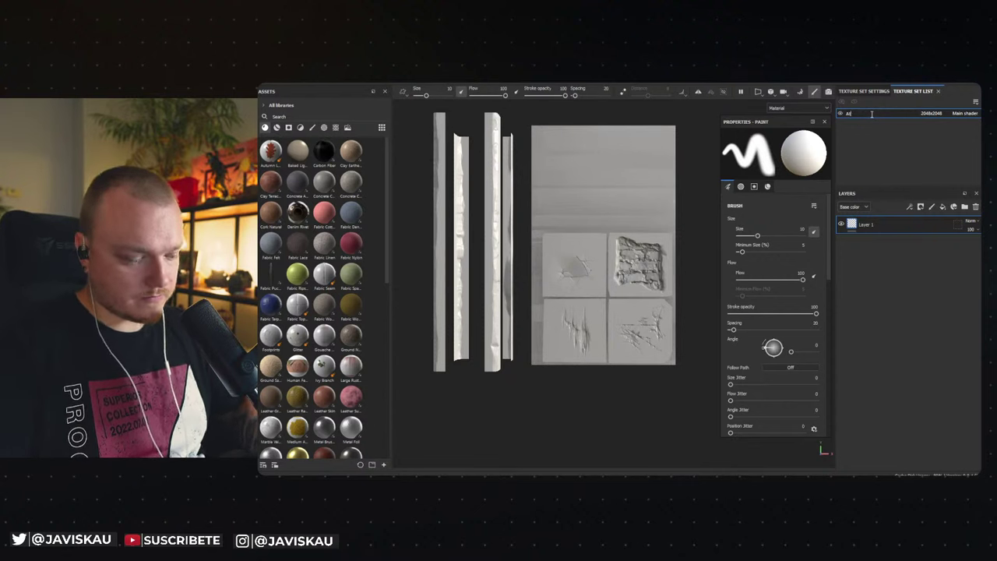
{"action": "type", "text": "_Dec"}
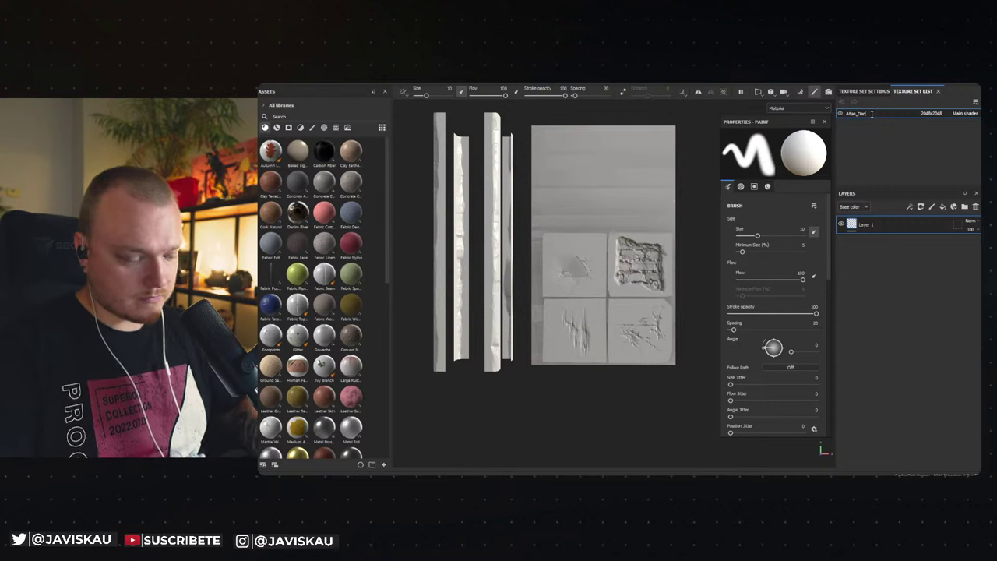
{"action": "type", "text": "al_01"}
{"action": "key", "text": "Return"}
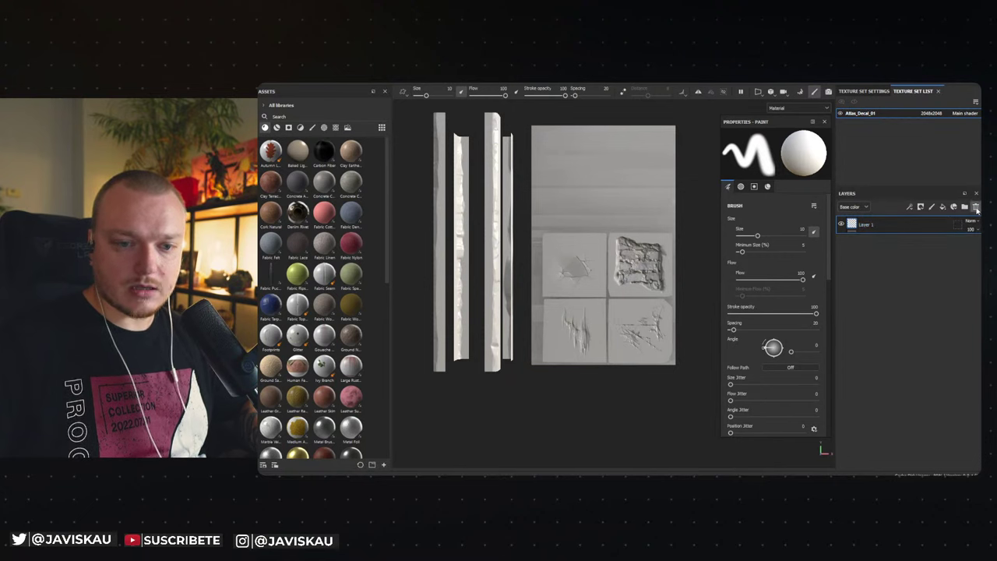
Delete the old paint layer and add a new folder named Alpha Mask.
{"action": "left_click", "coordinate": [976, 208]}
{"action": "left_click", "coordinate": [965, 206]}
{"action": "double_click", "coordinate": [872, 224]}
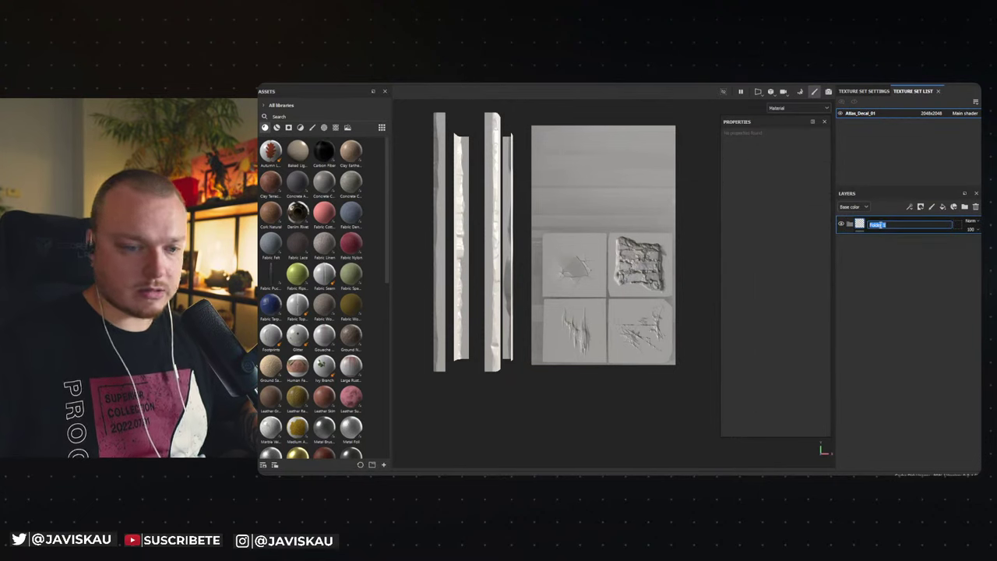
{"action": "type", "text": "Alphas Mask"}
{"action": "key", "text": "Return"}
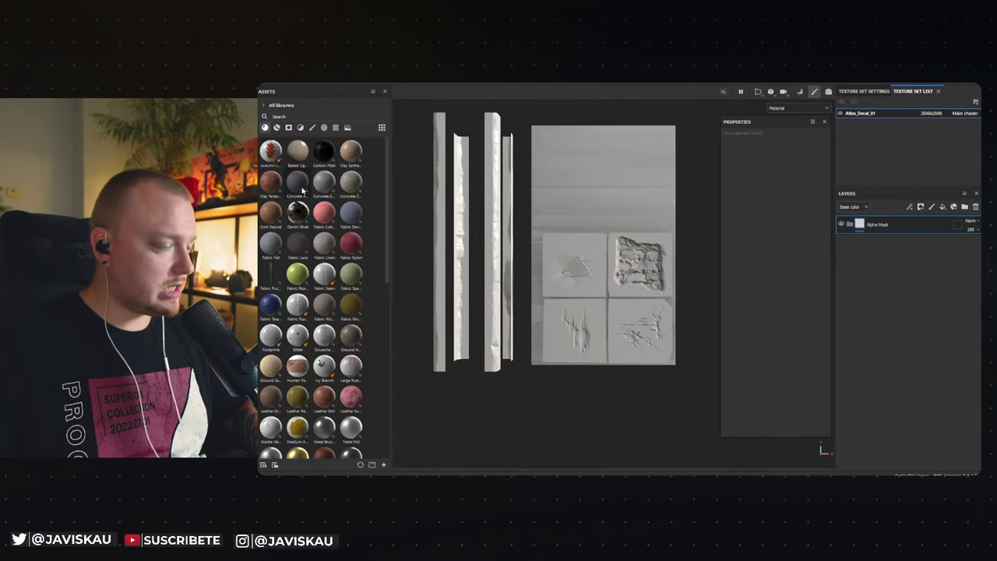
{"action": "left_click", "coordinate": [277, 127]}
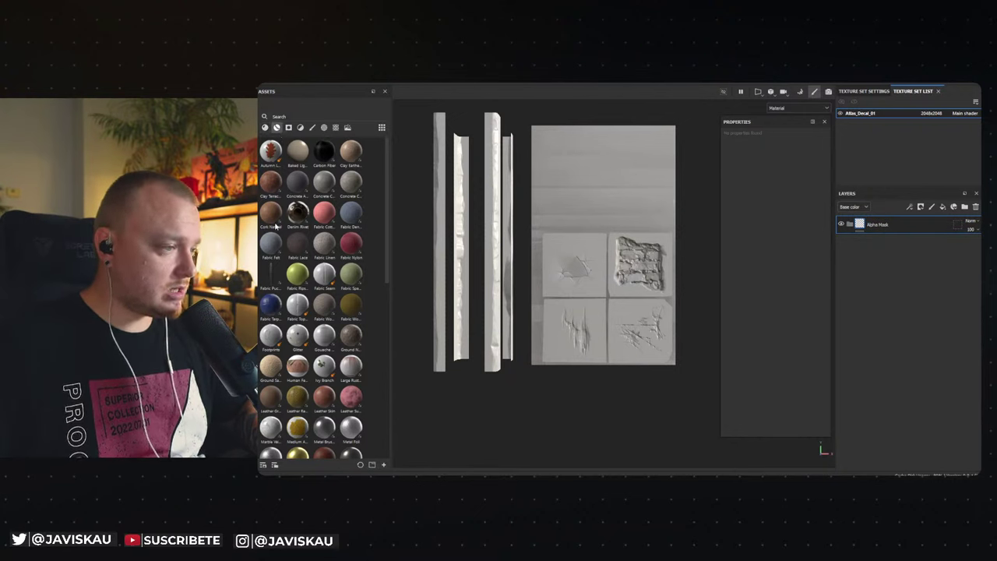
Drop the JS_AO_Boost material into the layer stack and toggle it to compare the texture.
{"action": "scroll", "coordinate": [310, 311], "scroll_direction": "down", "scroll_amount": 3}
{"action": "scroll", "coordinate": [311, 315], "scroll_direction": "down", "scroll_amount": 5}
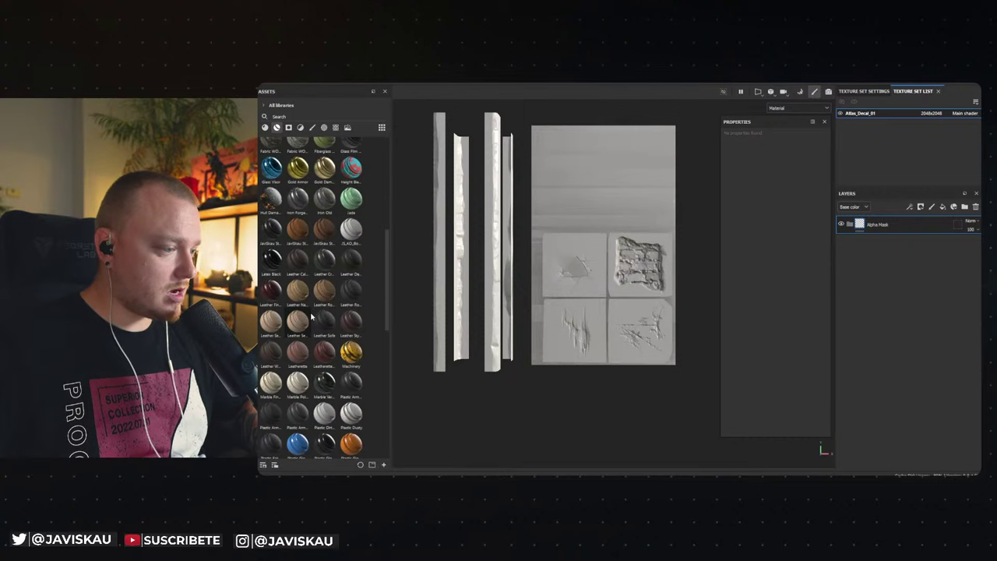
{"action": "left_click_drag", "start_coordinate": [351, 228], "coordinate": [877, 277]}
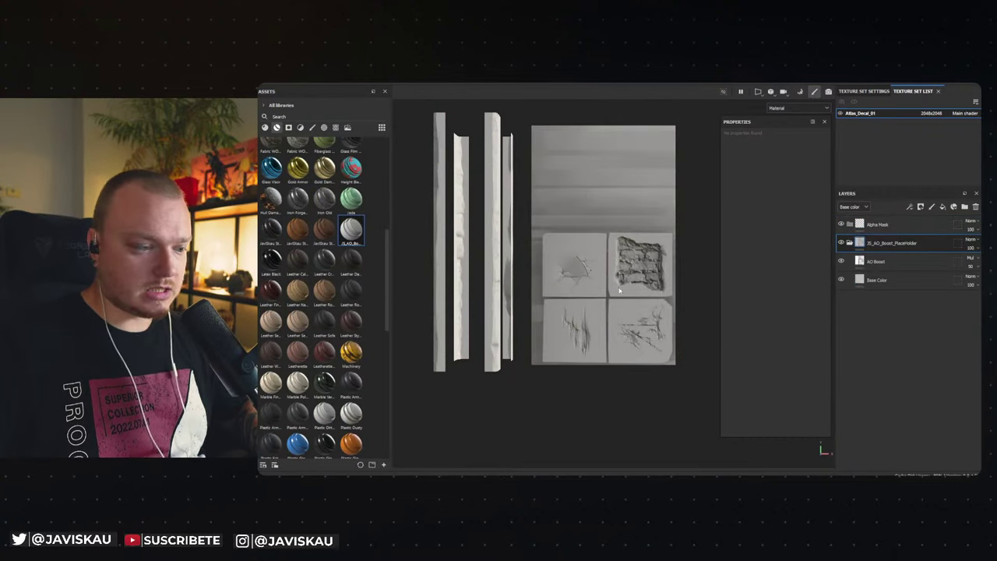
{"action": "left_click", "coordinate": [842, 244]}
{"action": "left_click", "coordinate": [842, 244]}
{"action": "left_click", "coordinate": [841, 244]}
{"action": "left_click", "coordinate": [841, 244]}
{"action": "left_click", "coordinate": [842, 244]}
{"action": "left_click", "coordinate": [842, 244]}
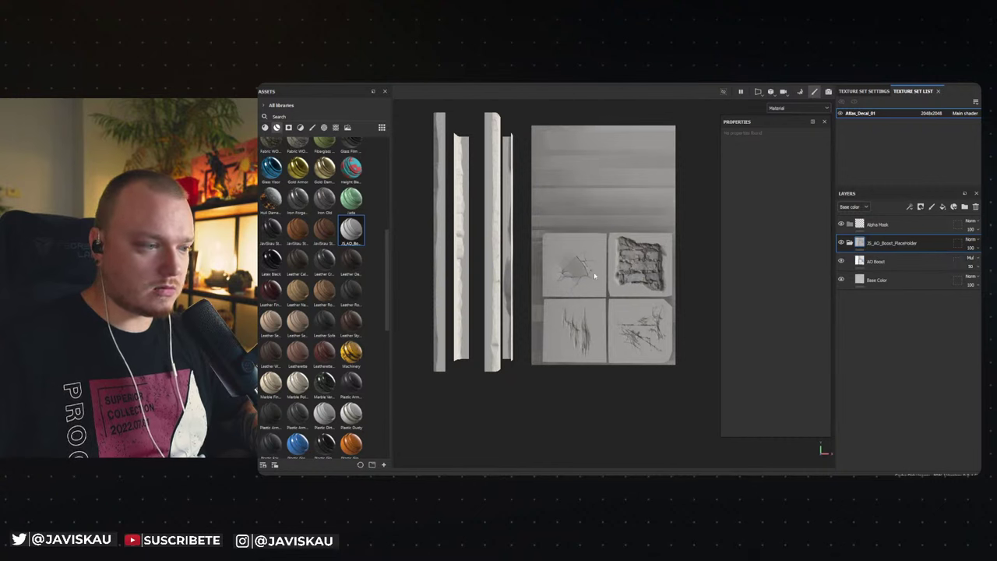
{"action": "left_click_drag", "start_coordinate": [625, 275], "coordinate": [538, 283], "text": "alt"}
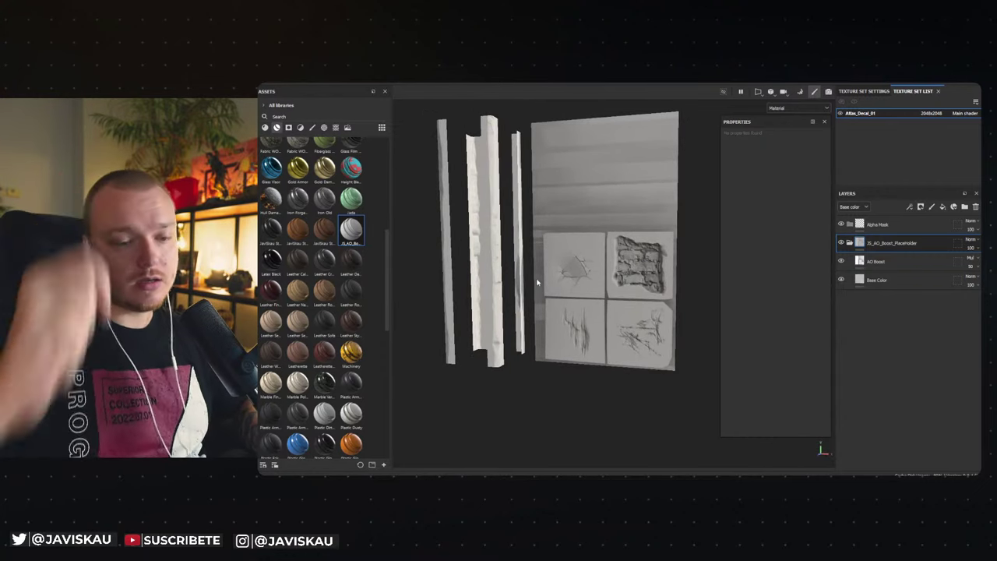
Collapse the placeholder material and add a fill layer under the Alpha Mask folder.
{"action": "left_click", "coordinate": [876, 261]}
{"action": "key", "text": "Delete"}
{"action": "left_click", "coordinate": [897, 226]}
{"action": "left_click", "coordinate": [898, 225]}
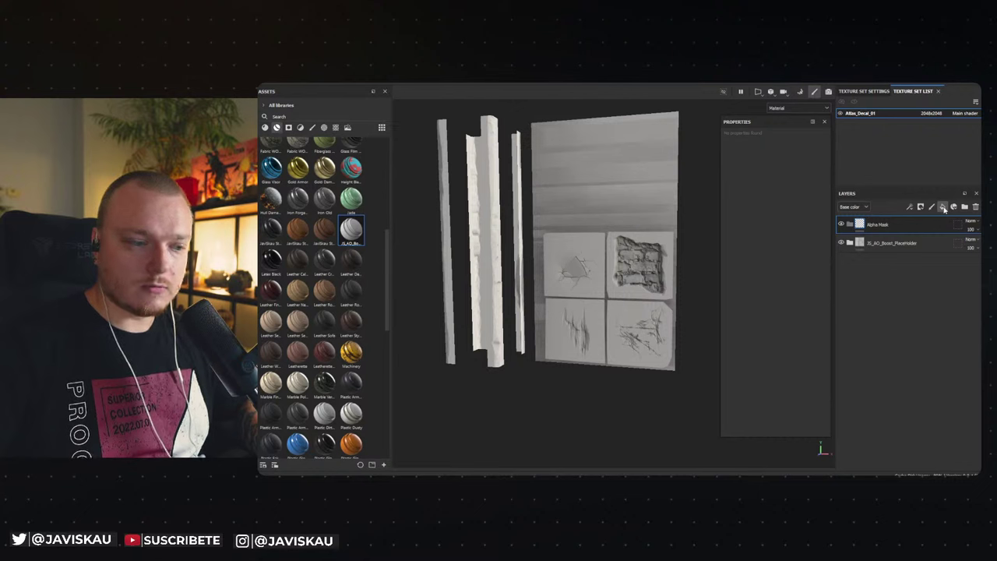
{"action": "left_click", "coordinate": [877, 243]}
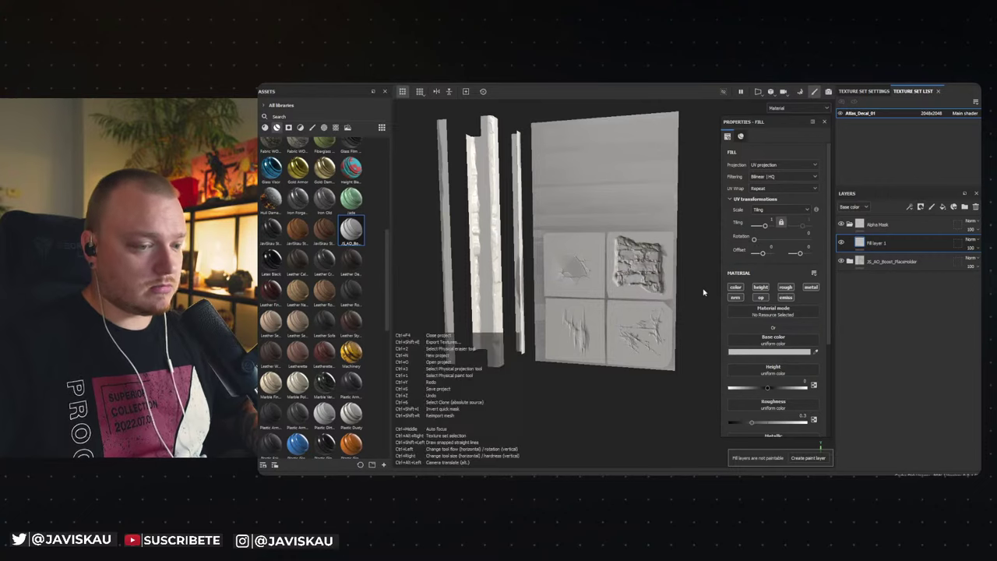
Save the project as a new file, browsing to J:\...\Decals\Atlas_Decal_01\Painter and entering its name.
{"action": "key", "text": "ctrl+s"}
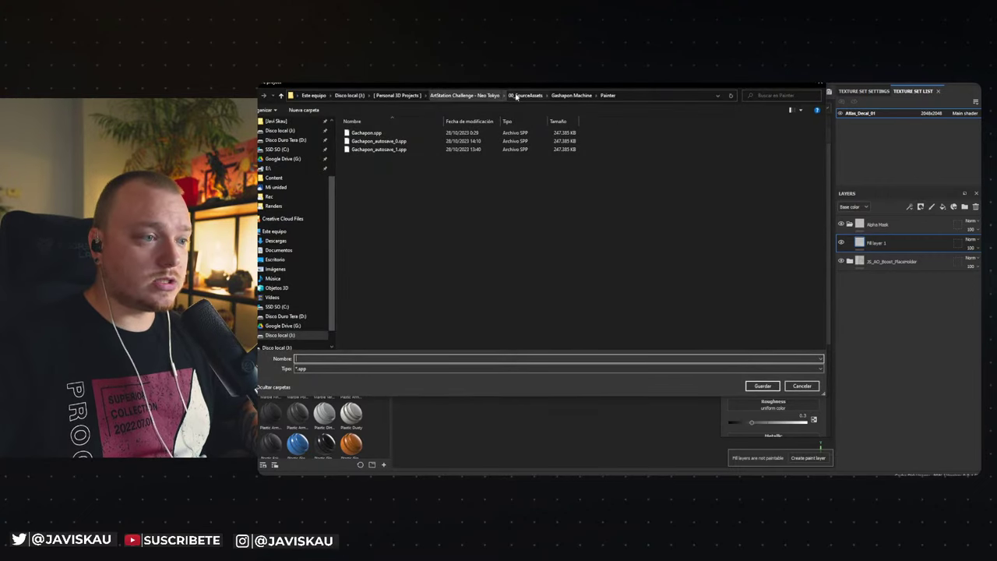
{"action": "left_click", "coordinate": [350, 95]}
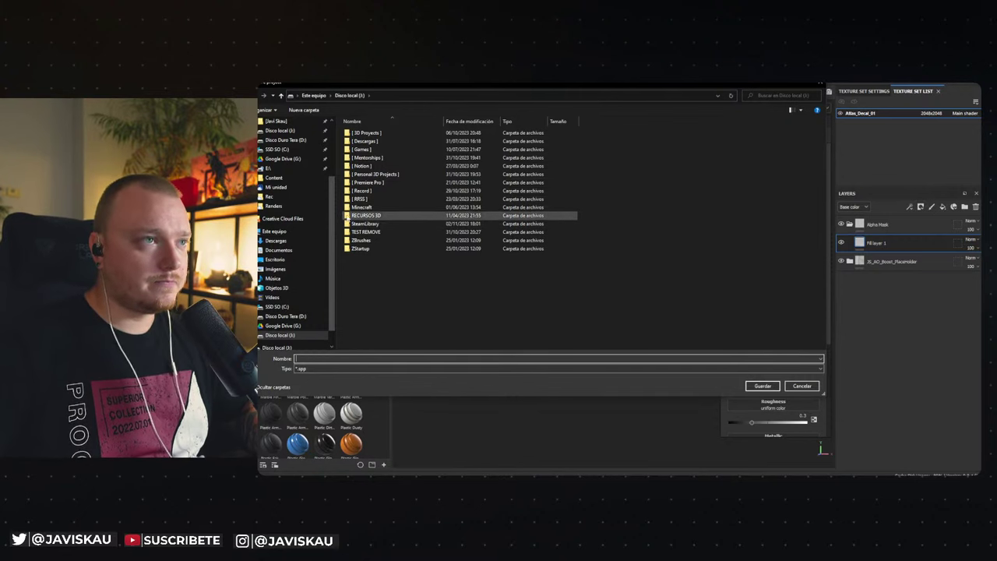
{"action": "left_click", "coordinate": [393, 175]}
{"action": "double_click", "coordinate": [393, 175]}
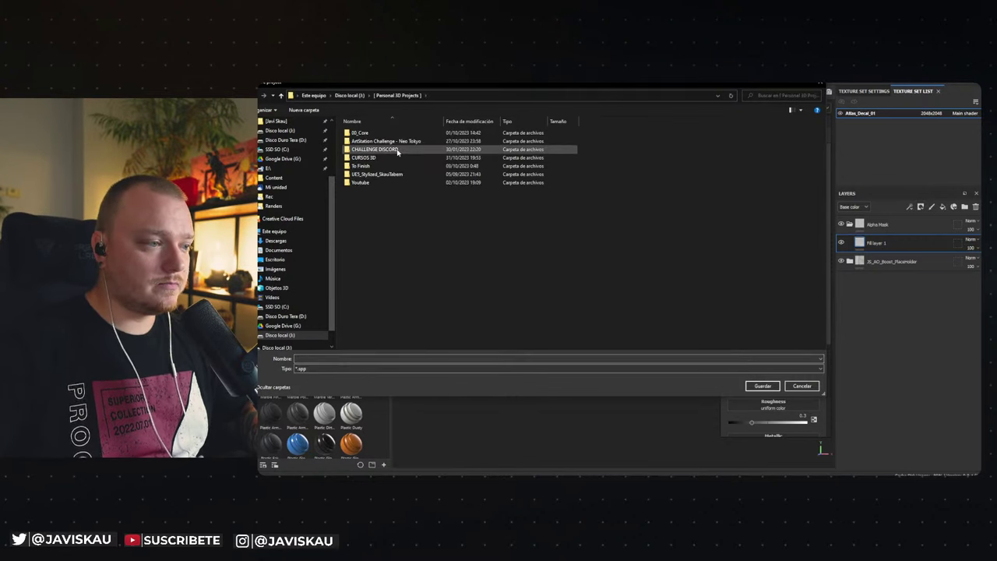
{"action": "double_click", "coordinate": [400, 174]}
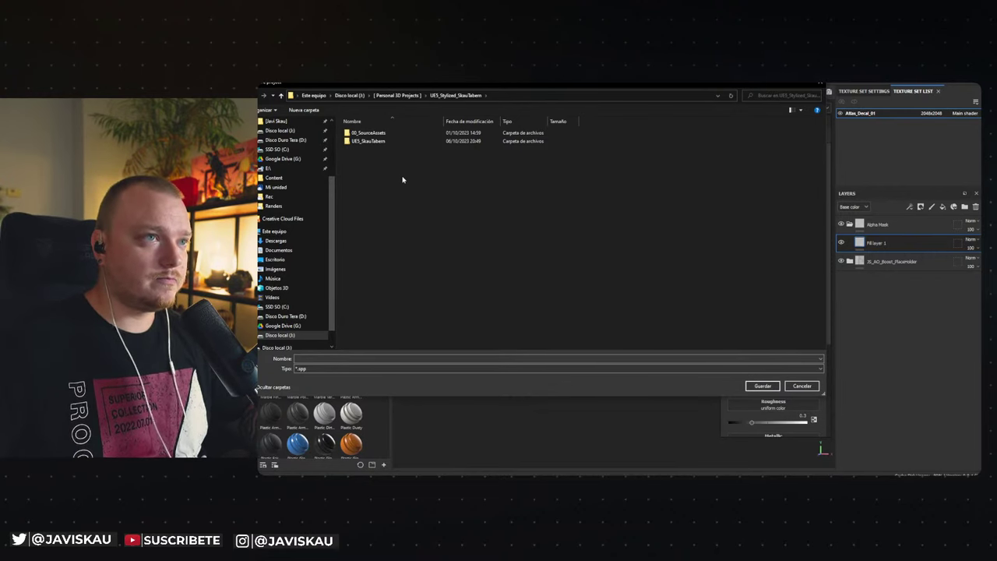
{"action": "double_click", "coordinate": [373, 134]}
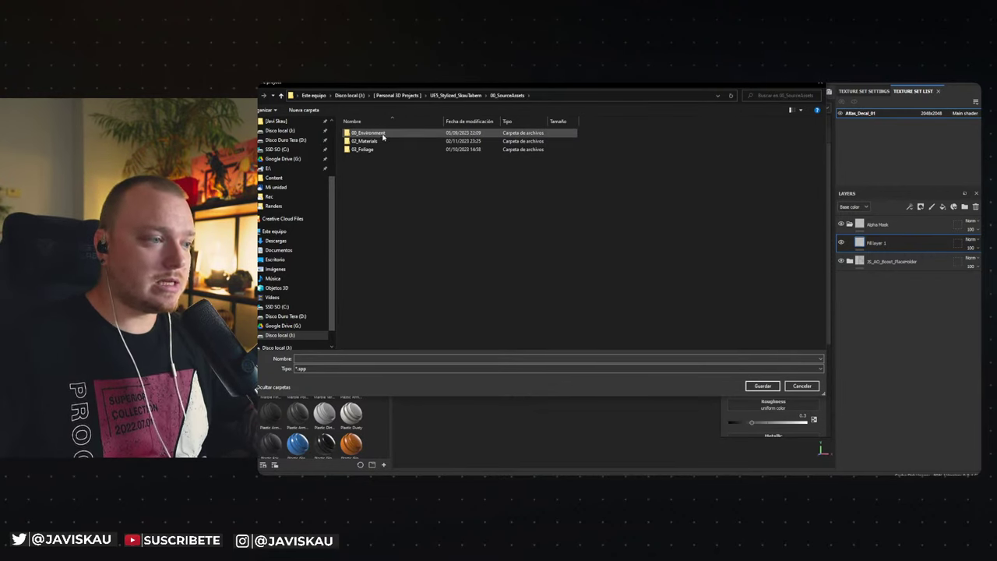
{"action": "double_click", "coordinate": [383, 141]}
{"action": "double_click", "coordinate": [385, 136]}
{"action": "double_click", "coordinate": [383, 134]}
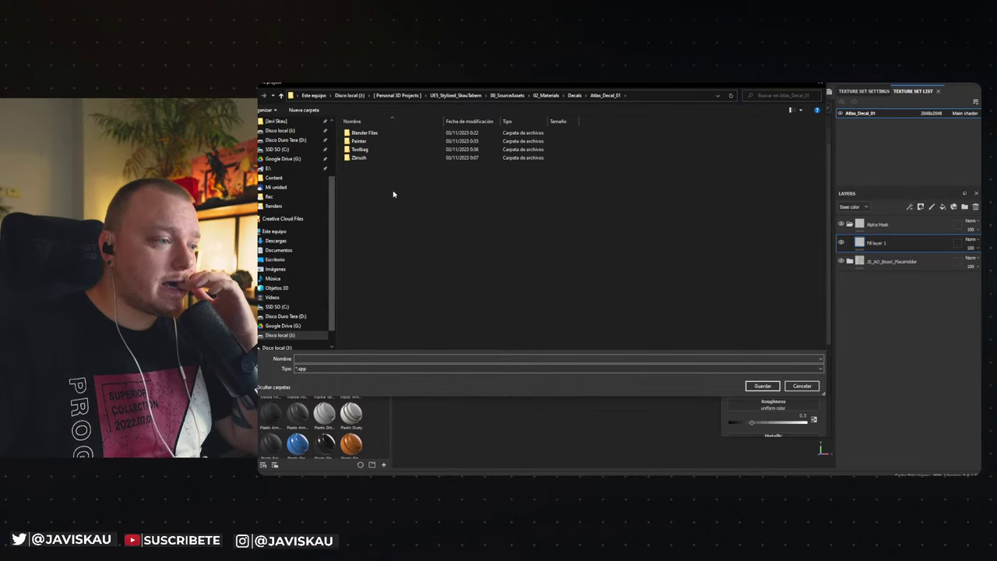
{"action": "double_click", "coordinate": [360, 141]}
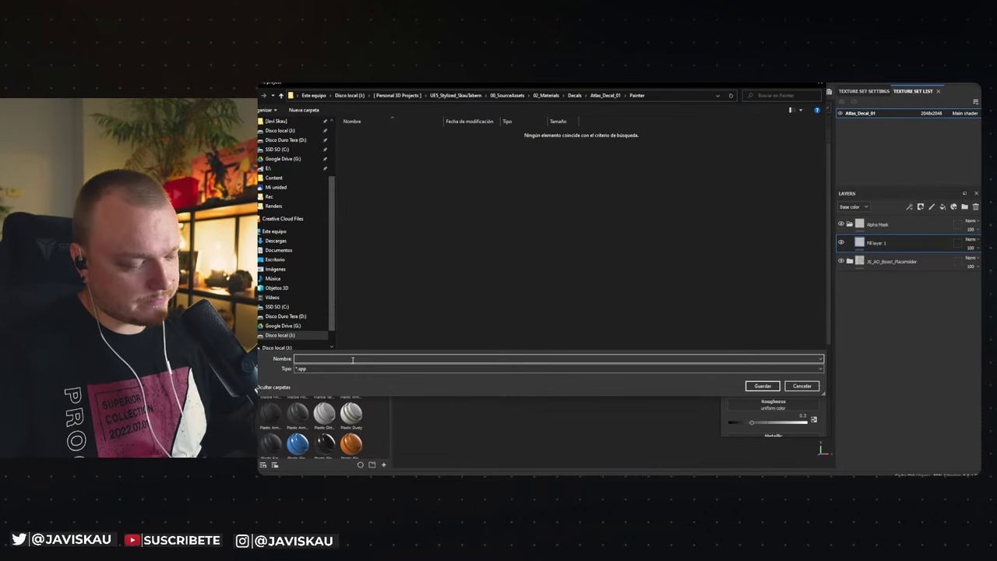
{"action": "type", "text": "Atlas_Decal_0"}
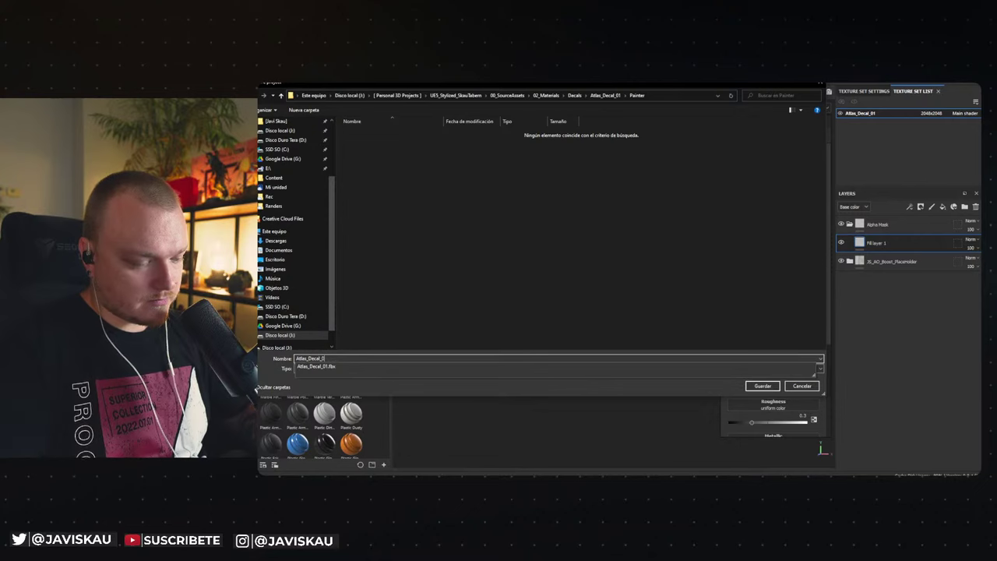
Save the project and view the atlas front-on in orthographic projection.
{"action": "key", "text": "Return"}
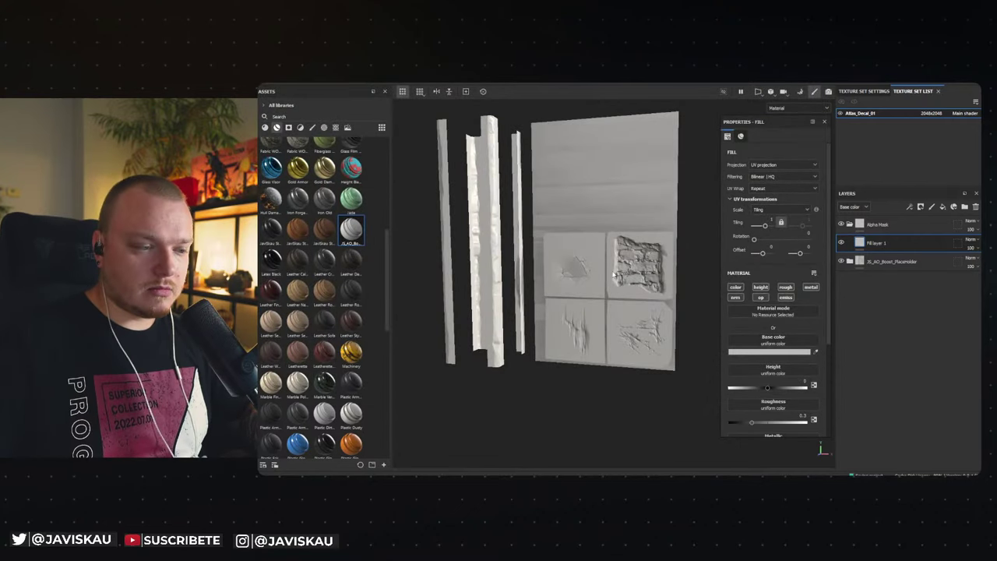
{"action": "left_click_drag", "start_coordinate": [629, 271], "coordinate": [635, 276], "text": "alt"}
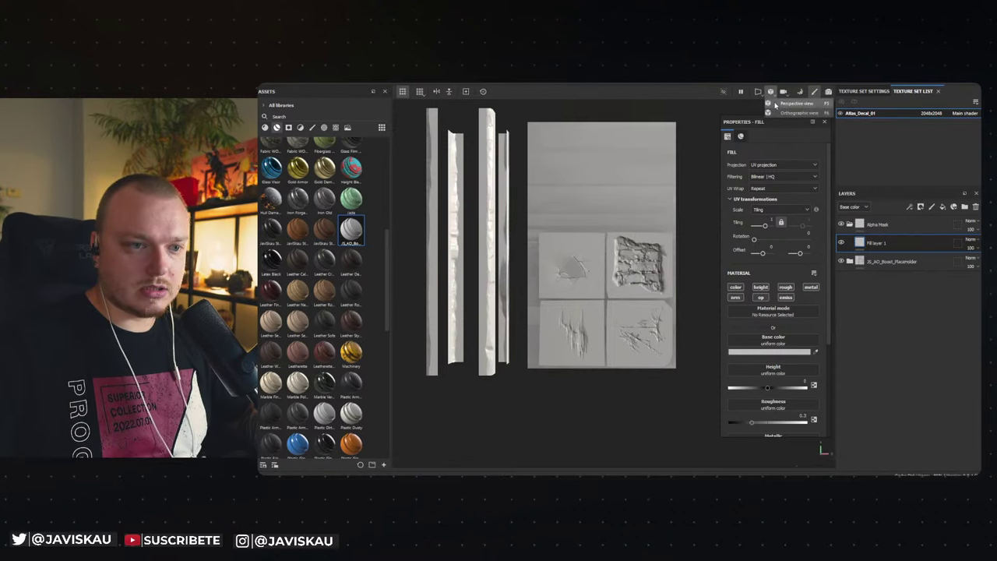
{"action": "left_click", "coordinate": [771, 92]}
{"action": "scroll", "coordinate": [646, 276], "scroll_direction": "up", "scroll_amount": 2}
{"action": "scroll", "coordinate": [639, 269], "scroll_direction": "up", "scroll_amount": 3}
{"action": "scroll", "coordinate": [629, 258], "scroll_direction": "up", "scroll_amount": 4}
{"action": "scroll", "coordinate": [622, 251], "scroll_direction": "up", "scroll_amount": 3}
{"action": "scroll", "coordinate": [622, 251], "scroll_direction": "up", "scroll_amount": 2}
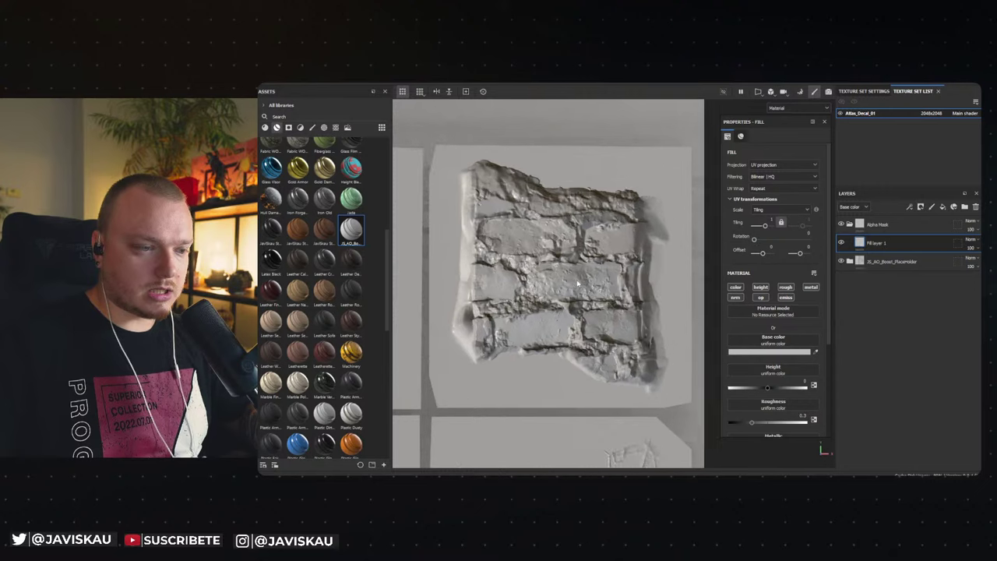
Rename the fill layer to Alpha Mask, keeping only the opacity channel at 0.
{"action": "double_click", "coordinate": [876, 248]}
{"action": "type", "text": "Alpha"}
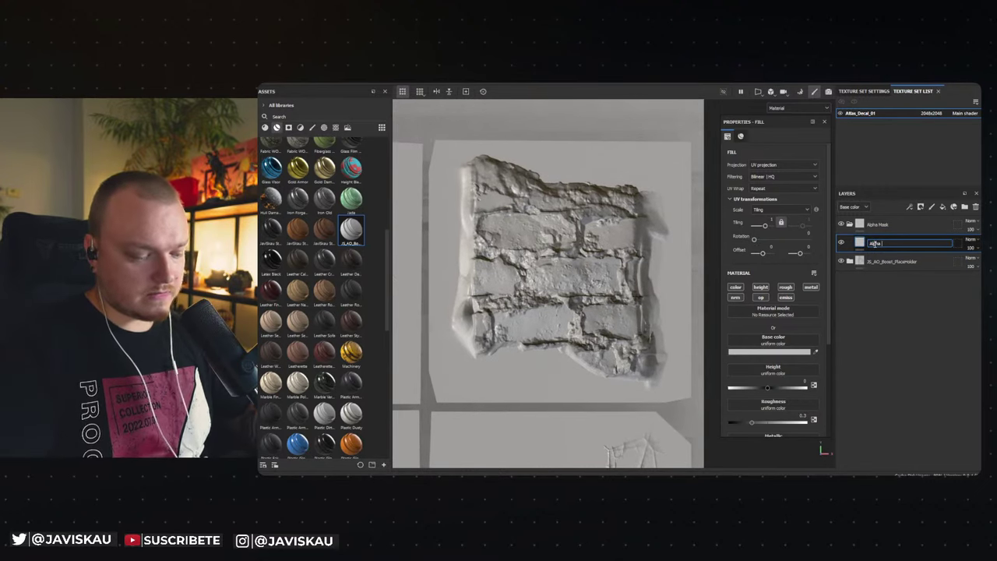
{"action": "type", "text": " Mask"}
{"action": "key", "text": "Return"}
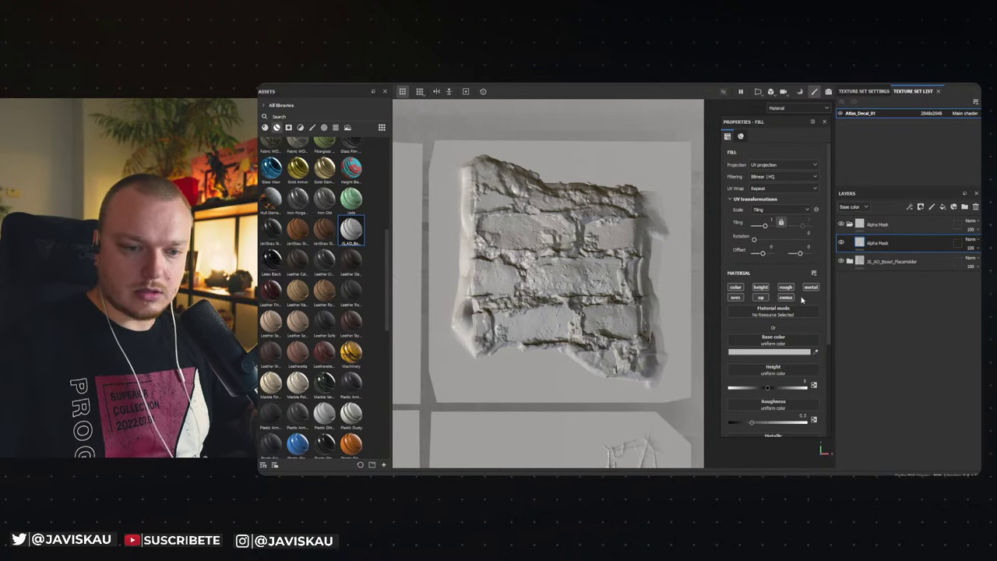
{"action": "left_click", "coordinate": [760, 297]}
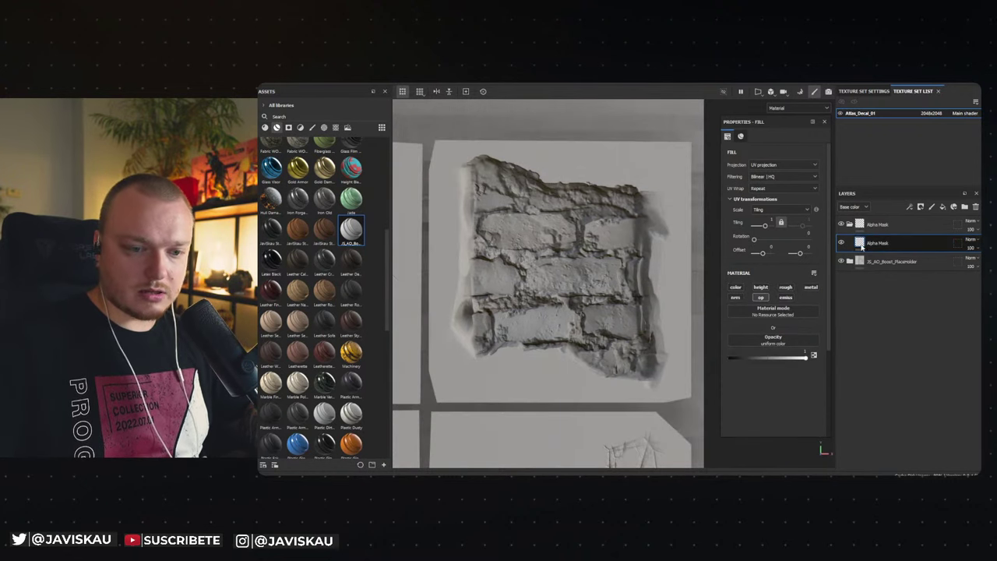
{"action": "left_click_drag", "start_coordinate": [807, 361], "coordinate": [721, 363]}
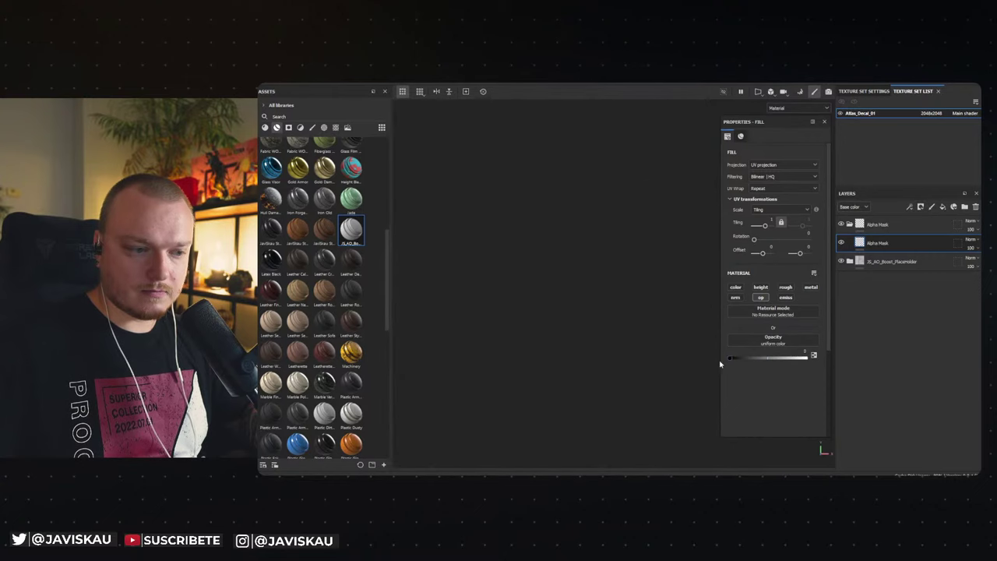
Give the Alpha Mask fill a black mask containing a paint effect.
{"action": "right_click", "coordinate": [871, 243]}
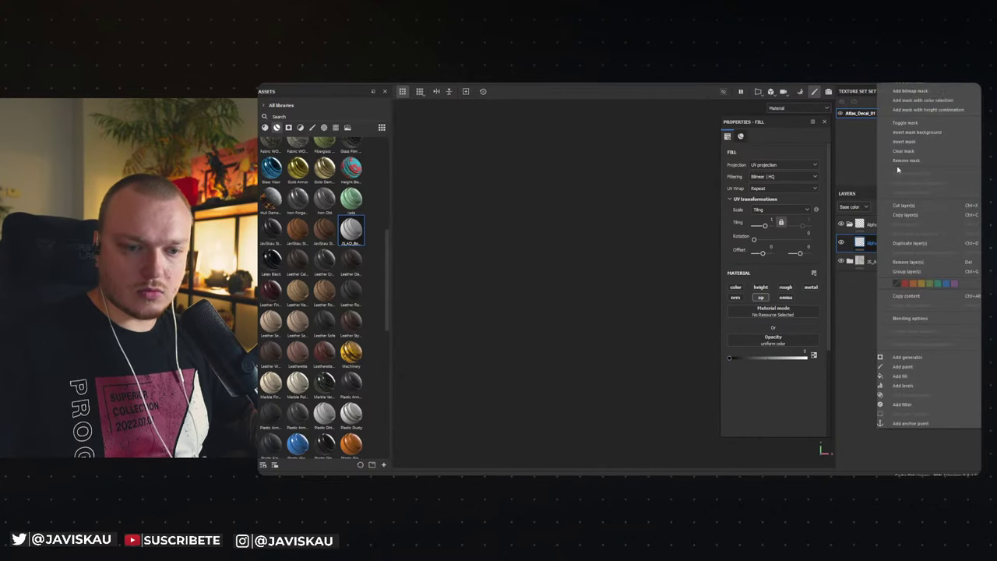
{"action": "left_click", "coordinate": [908, 86]}
{"action": "right_click", "coordinate": [871, 244]}
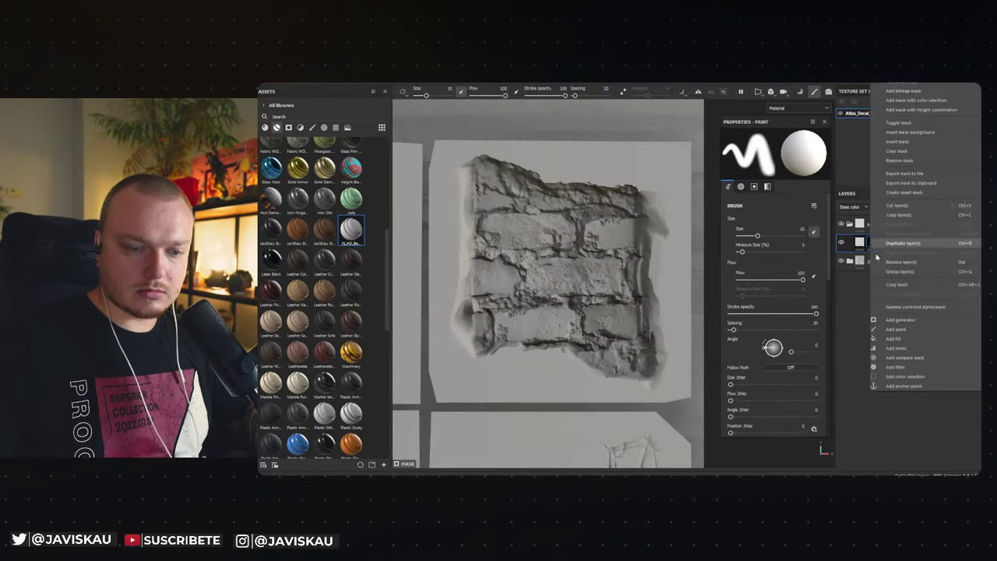
{"action": "left_click", "coordinate": [898, 330]}
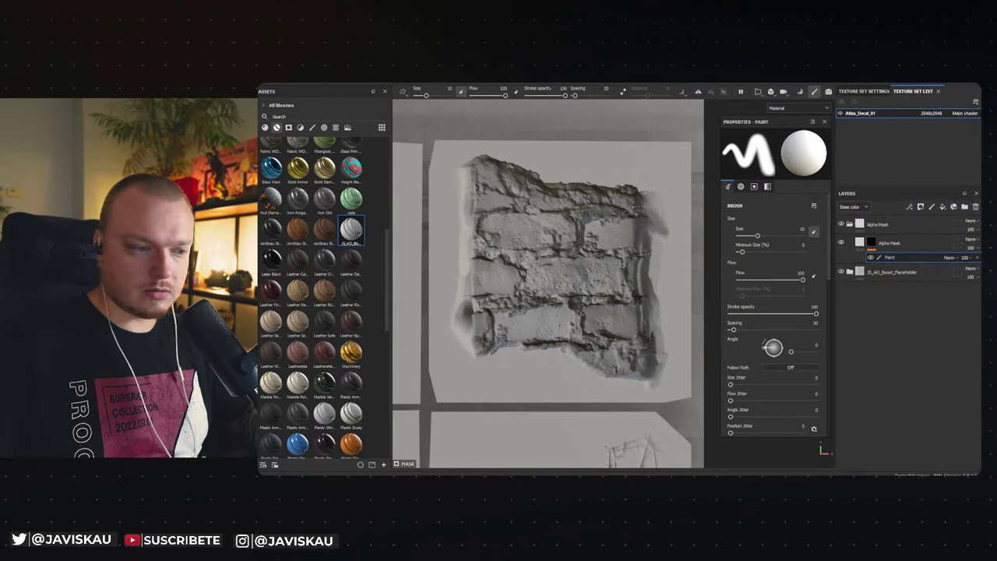
Brush black mask paint over every edge and the interior of the brick decal patch.
{"action": "left_click_drag", "start_coordinate": [554, 234], "coordinate": [562, 243]}
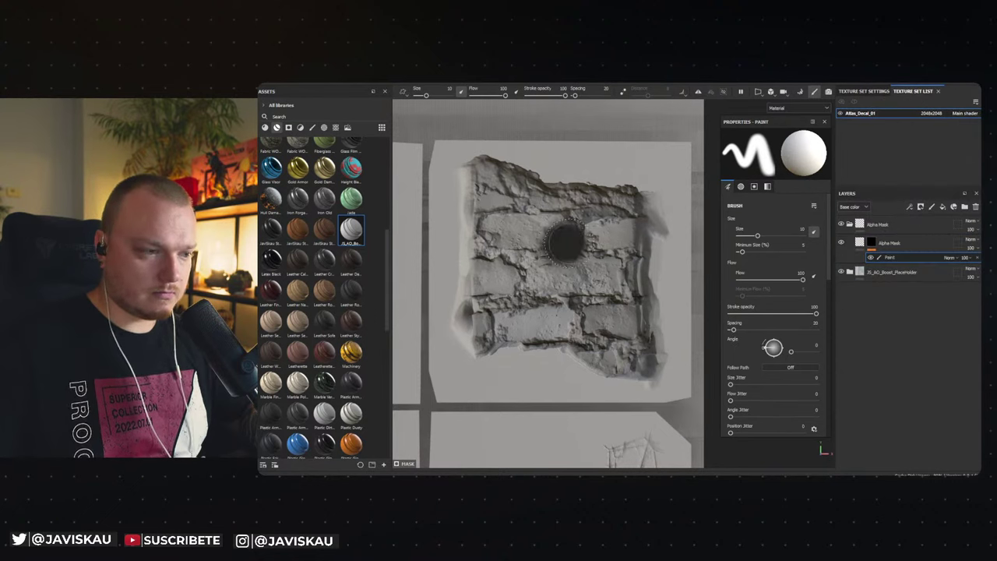
{"action": "left_click_drag", "start_coordinate": [555, 244], "coordinate": [550, 200]}
{"action": "right_click_drag", "start_coordinate": [550, 200], "coordinate": [545, 200], "text": "ctrl"}
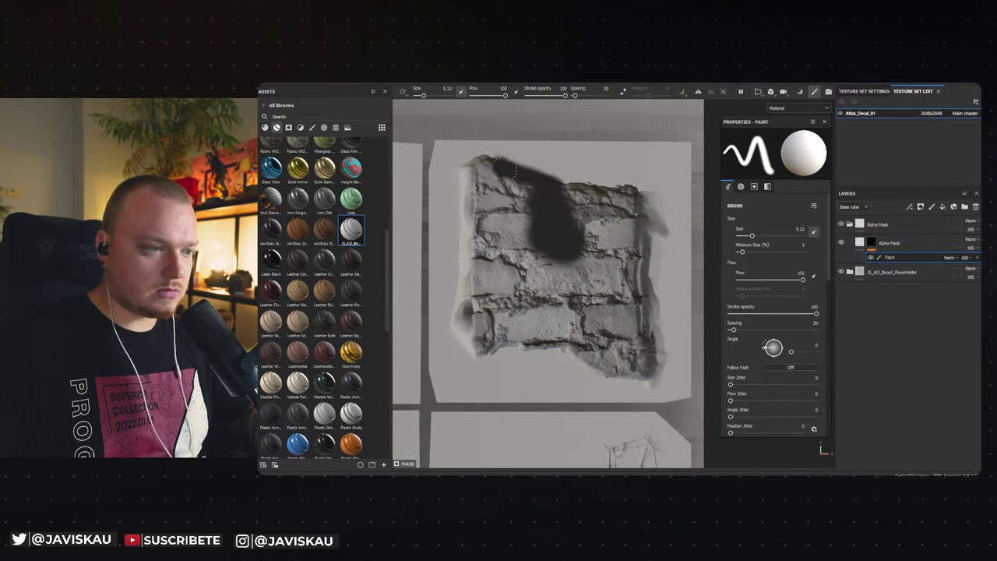
{"action": "mouse_move", "coordinate": [535, 176]}
{"action": "left_mouse_down"}
{"action": "mouse_move", "coordinate": [653, 215]}
{"action": "mouse_move", "coordinate": [652, 283]}
{"action": "left_mouse_up"}
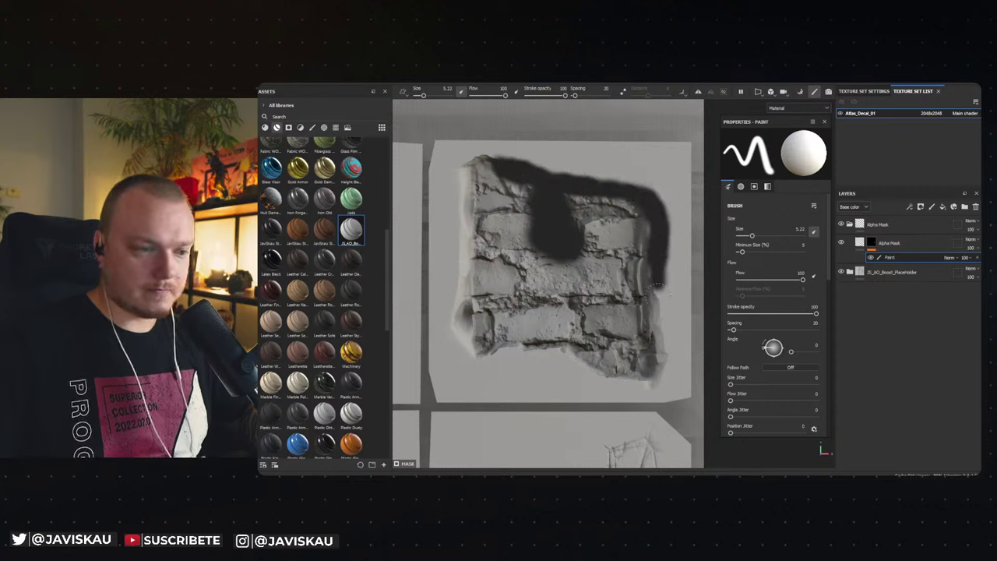
{"action": "left_click_drag", "start_coordinate": [655, 319], "coordinate": [655, 344]}
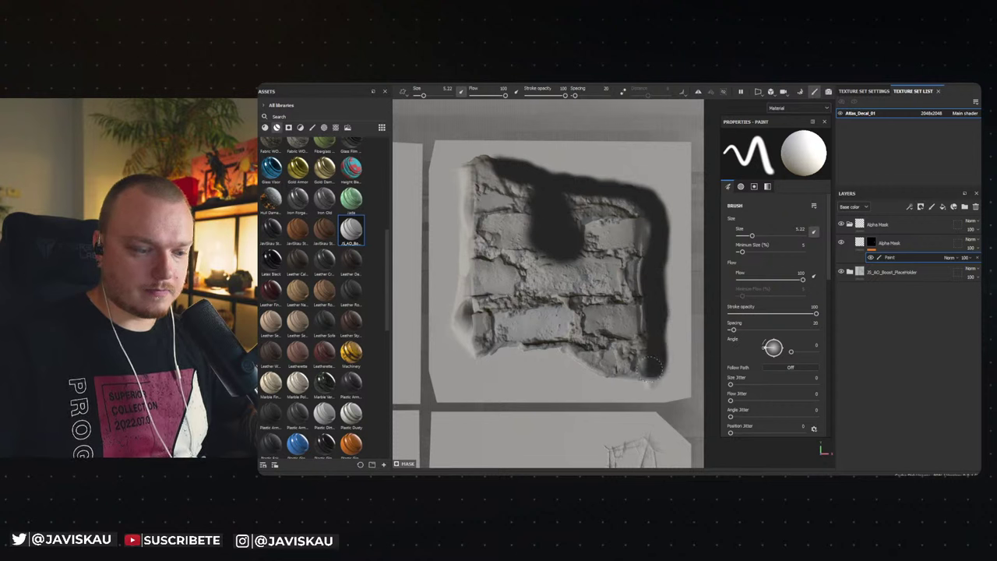
{"action": "mouse_move", "coordinate": [644, 378]}
{"action": "left_mouse_down"}
{"action": "mouse_move", "coordinate": [546, 345]}
{"action": "mouse_move", "coordinate": [469, 347]}
{"action": "mouse_move", "coordinate": [467, 170]}
{"action": "mouse_move", "coordinate": [494, 164]}
{"action": "mouse_move", "coordinate": [467, 199]}
{"action": "mouse_move", "coordinate": [473, 254]}
{"action": "left_mouse_up"}
{"action": "mouse_move", "coordinate": [489, 319]}
{"action": "left_mouse_down"}
{"action": "mouse_move", "coordinate": [633, 361]}
{"action": "mouse_move", "coordinate": [640, 327]}
{"action": "mouse_move", "coordinate": [603, 323]}
{"action": "mouse_move", "coordinate": [635, 289]}
{"action": "mouse_move", "coordinate": [639, 209]}
{"action": "left_mouse_up"}
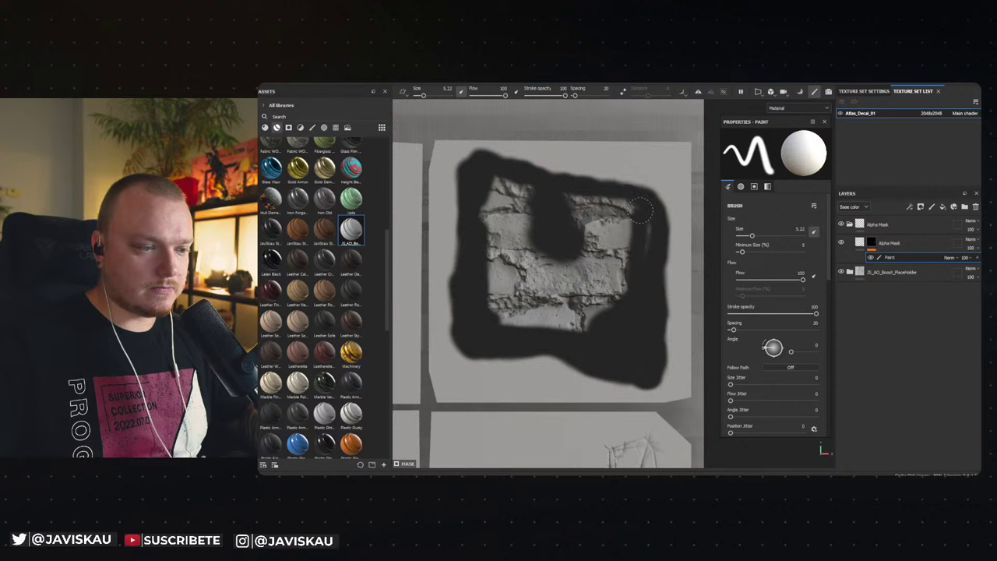
{"action": "mouse_move", "coordinate": [643, 257]}
{"action": "left_mouse_down"}
{"action": "mouse_move", "coordinate": [608, 206]}
{"action": "mouse_move", "coordinate": [570, 203]}
{"action": "left_mouse_up"}
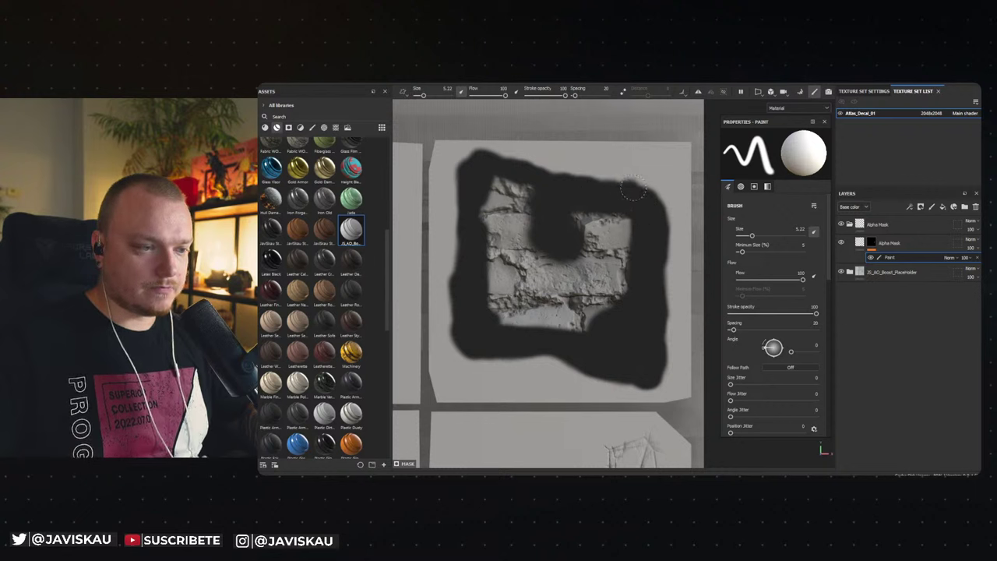
{"action": "mouse_move", "coordinate": [631, 209]}
{"action": "left_mouse_down"}
{"action": "mouse_move", "coordinate": [600, 228]}
{"action": "mouse_move", "coordinate": [623, 246]}
{"action": "mouse_move", "coordinate": [580, 265]}
{"action": "mouse_move", "coordinate": [635, 271]}
{"action": "mouse_move", "coordinate": [561, 328]}
{"action": "mouse_move", "coordinate": [538, 332]}
{"action": "mouse_move", "coordinate": [534, 316]}
{"action": "mouse_move", "coordinate": [491, 292]}
{"action": "mouse_move", "coordinate": [585, 276]}
{"action": "mouse_move", "coordinate": [599, 287]}
{"action": "mouse_move", "coordinate": [510, 251]}
{"action": "mouse_move", "coordinate": [498, 226]}
{"action": "mouse_move", "coordinate": [510, 206]}
{"action": "mouse_move", "coordinate": [535, 222]}
{"action": "mouse_move", "coordinate": [512, 189]}
{"action": "left_mouse_up"}
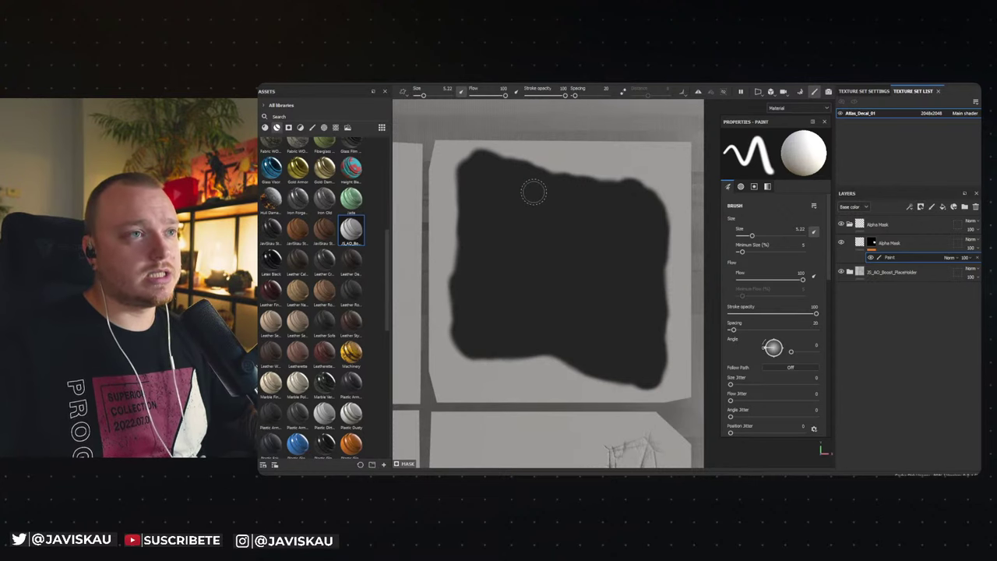
{"action": "middle_click_drag", "start_coordinate": [525, 275], "coordinate": [534, 74]}
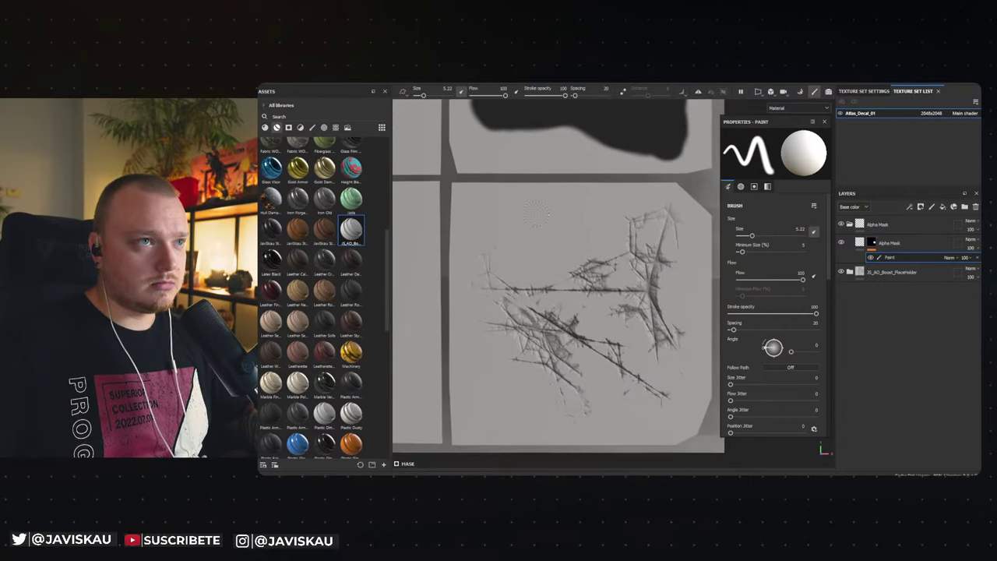
Paint black mask over the sketch decal patch, enlarging the brush for thicker strokes.
{"action": "scroll", "coordinate": [557, 248], "scroll_direction": "up", "scroll_amount": 3}
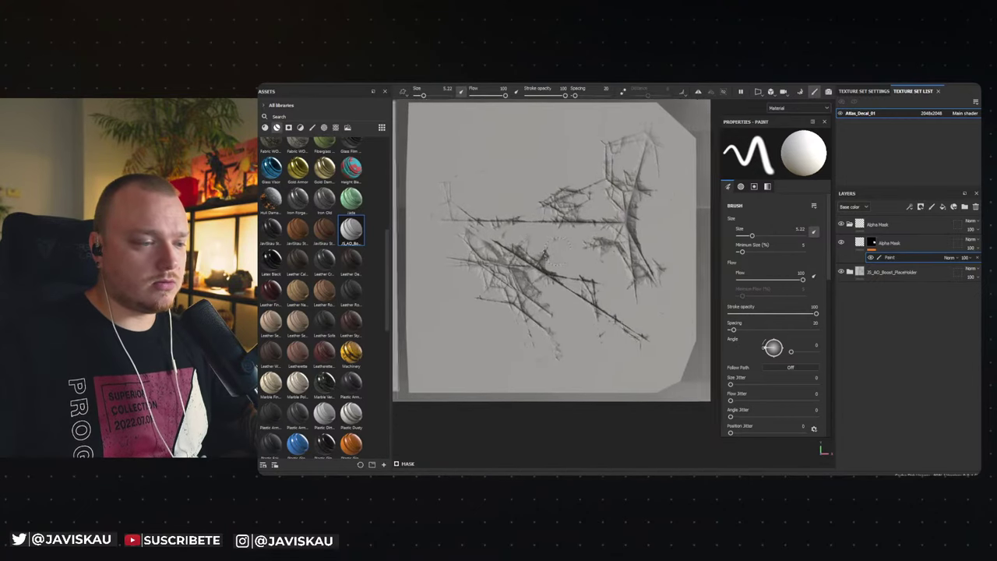
{"action": "scroll", "coordinate": [554, 251], "scroll_direction": "down", "scroll_amount": 1}
{"action": "mouse_move", "coordinate": [473, 162]}
{"action": "left_mouse_down"}
{"action": "mouse_move", "coordinate": [484, 167]}
{"action": "mouse_move", "coordinate": [451, 187]}
{"action": "mouse_move", "coordinate": [448, 223]}
{"action": "mouse_move", "coordinate": [438, 221]}
{"action": "mouse_move", "coordinate": [530, 218]}
{"action": "mouse_move", "coordinate": [581, 194]}
{"action": "mouse_move", "coordinate": [597, 165]}
{"action": "mouse_move", "coordinate": [552, 202]}
{"action": "left_mouse_up"}
{"action": "mouse_move", "coordinate": [600, 156]}
{"action": "left_mouse_down"}
{"action": "mouse_move", "coordinate": [637, 139]}
{"action": "mouse_move", "coordinate": [662, 177]}
{"action": "mouse_move", "coordinate": [653, 201]}
{"action": "mouse_move", "coordinate": [655, 313]}
{"action": "mouse_move", "coordinate": [612, 349]}
{"action": "mouse_move", "coordinate": [523, 356]}
{"action": "mouse_move", "coordinate": [445, 265]}
{"action": "mouse_move", "coordinate": [494, 269]}
{"action": "mouse_move", "coordinate": [488, 213]}
{"action": "left_mouse_up"}
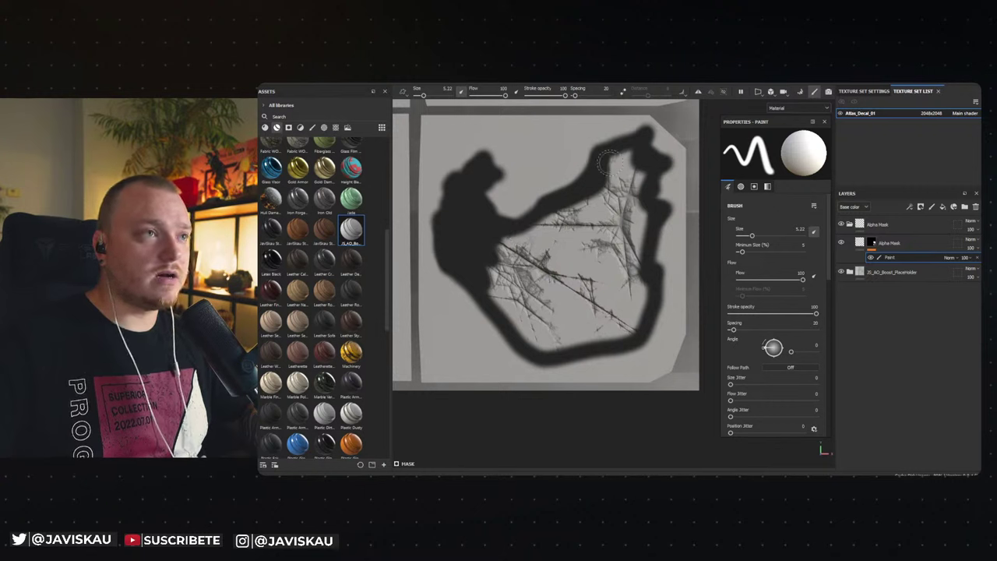
{"action": "right_click_drag", "start_coordinate": [601, 187], "coordinate": [606, 180], "text": "ctrl"}
{"action": "left_click_drag", "start_coordinate": [606, 179], "coordinate": [615, 160]}
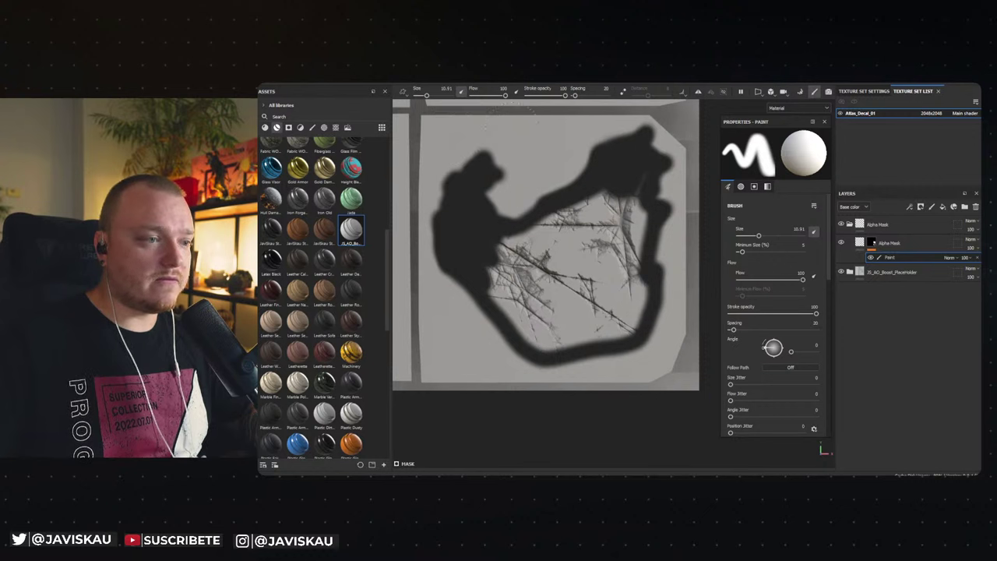
{"action": "mouse_move", "coordinate": [620, 173]}
{"action": "left_mouse_down"}
{"action": "mouse_move", "coordinate": [635, 257]}
{"action": "mouse_move", "coordinate": [616, 318]}
{"action": "mouse_move", "coordinate": [546, 334]}
{"action": "mouse_move", "coordinate": [555, 335]}
{"action": "mouse_move", "coordinate": [485, 258]}
{"action": "left_mouse_up"}
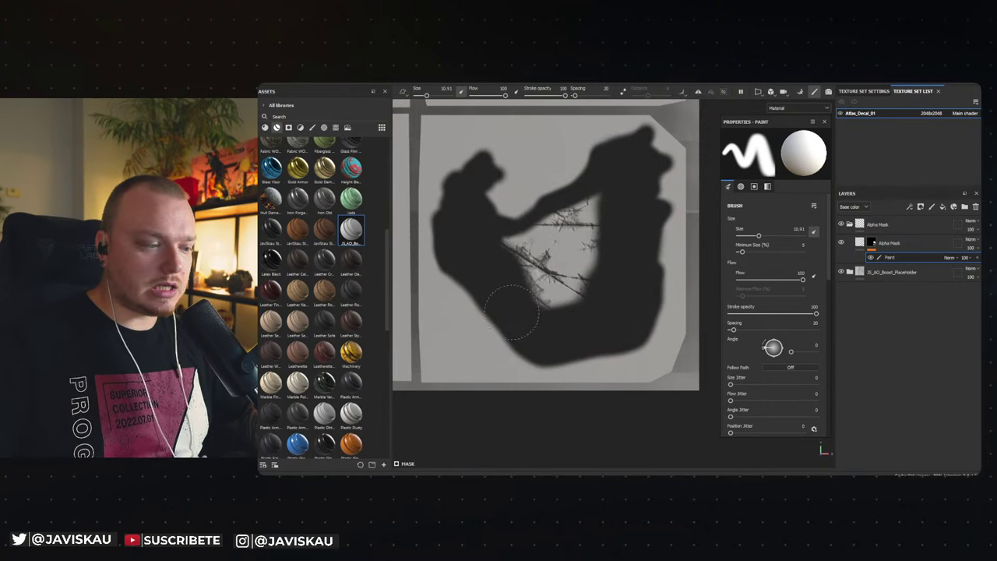
{"action": "mouse_move", "coordinate": [588, 304]}
{"action": "left_mouse_down"}
{"action": "mouse_move", "coordinate": [597, 272]}
{"action": "mouse_move", "coordinate": [507, 240]}
{"action": "mouse_move", "coordinate": [600, 205]}
{"action": "mouse_move", "coordinate": [536, 244]}
{"action": "left_mouse_up"}
Paint mask over the scratched and cracked decal tiles.
{"action": "scroll", "coordinate": [596, 243], "scroll_direction": "down", "scroll_amount": 3}
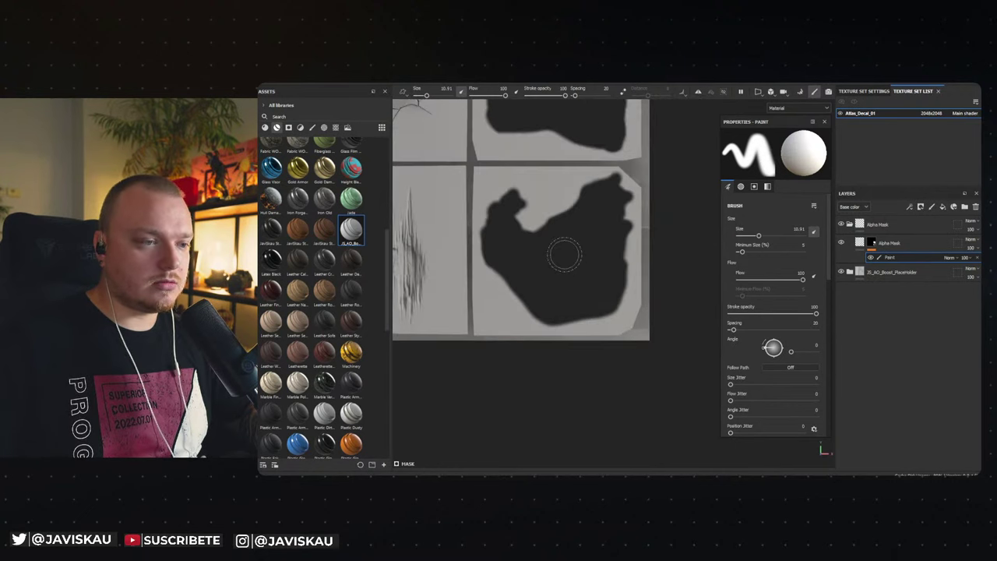
{"action": "middle_click_drag", "start_coordinate": [563, 252], "coordinate": [499, 214]}
{"action": "mouse_move", "coordinate": [498, 210]}
{"action": "left_mouse_down"}
{"action": "mouse_move", "coordinate": [519, 215]}
{"action": "mouse_move", "coordinate": [514, 195]}
{"action": "mouse_move", "coordinate": [522, 253]}
{"action": "mouse_move", "coordinate": [570, 191]}
{"action": "mouse_move", "coordinate": [578, 280]}
{"action": "mouse_move", "coordinate": [568, 311]}
{"action": "mouse_move", "coordinate": [536, 307]}
{"action": "mouse_move", "coordinate": [560, 288]}
{"action": "mouse_move", "coordinate": [538, 254]}
{"action": "left_mouse_up"}
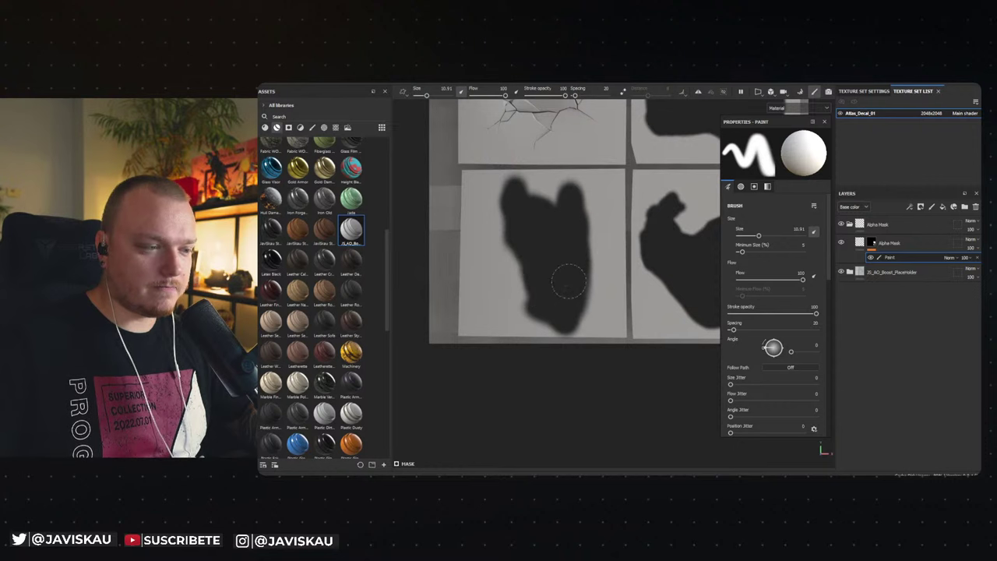
{"action": "middle_click_drag", "start_coordinate": [567, 198], "coordinate": [581, 339]}
{"action": "mouse_move", "coordinate": [541, 227]}
{"action": "left_mouse_down"}
{"action": "mouse_move", "coordinate": [515, 224]}
{"action": "mouse_move", "coordinate": [508, 308]}
{"action": "mouse_move", "coordinate": [568, 316]}
{"action": "mouse_move", "coordinate": [601, 302]}
{"action": "mouse_move", "coordinate": [608, 251]}
{"action": "mouse_move", "coordinate": [577, 214]}
{"action": "mouse_move", "coordinate": [539, 226]}
{"action": "mouse_move", "coordinate": [518, 269]}
{"action": "mouse_move", "coordinate": [530, 292]}
{"action": "mouse_move", "coordinate": [545, 253]}
{"action": "mouse_move", "coordinate": [581, 269]}
{"action": "mouse_move", "coordinate": [573, 287]}
{"action": "left_mouse_up"}
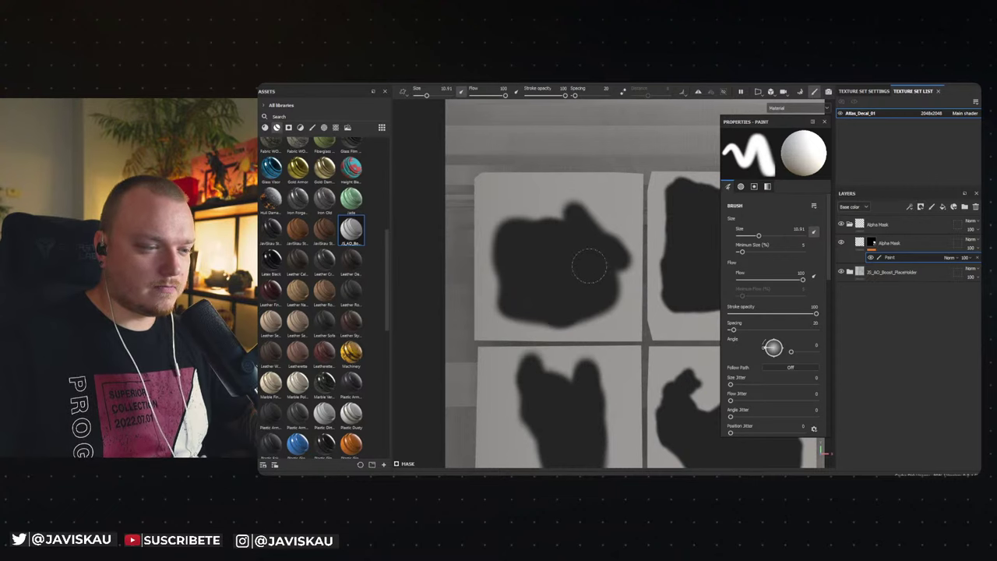
Orbit to the vertical trim strips and paint mask up a strip's top with a smaller brush.
{"action": "mouse_move", "coordinate": [537, 296]}
{"action": "middle_mouse_down", "text": "alt"}
{"action": "mouse_move", "coordinate": [581, 276]}
{"action": "mouse_move", "coordinate": [567, 237]}
{"action": "middle_mouse_up", "text": "alt"}
{"action": "mouse_move", "coordinate": [566, 237]}
{"action": "left_mouse_down", "text": "alt"}
{"action": "mouse_move", "coordinate": [557, 241]}
{"action": "mouse_move", "coordinate": [577, 246]}
{"action": "mouse_move", "coordinate": [549, 226]}
{"action": "mouse_move", "coordinate": [553, 234]}
{"action": "left_mouse_up", "text": "alt"}
{"action": "right_click_drag", "start_coordinate": [553, 234], "coordinate": [555, 237], "text": "ctrl"}
{"action": "left_click_drag", "start_coordinate": [554, 238], "coordinate": [573, 248]}
{"action": "mouse_move", "coordinate": [557, 198]}
{"action": "left_mouse_down"}
{"action": "mouse_move", "coordinate": [555, 186]}
{"action": "mouse_move", "coordinate": [605, 198]}
{"action": "left_mouse_up"}
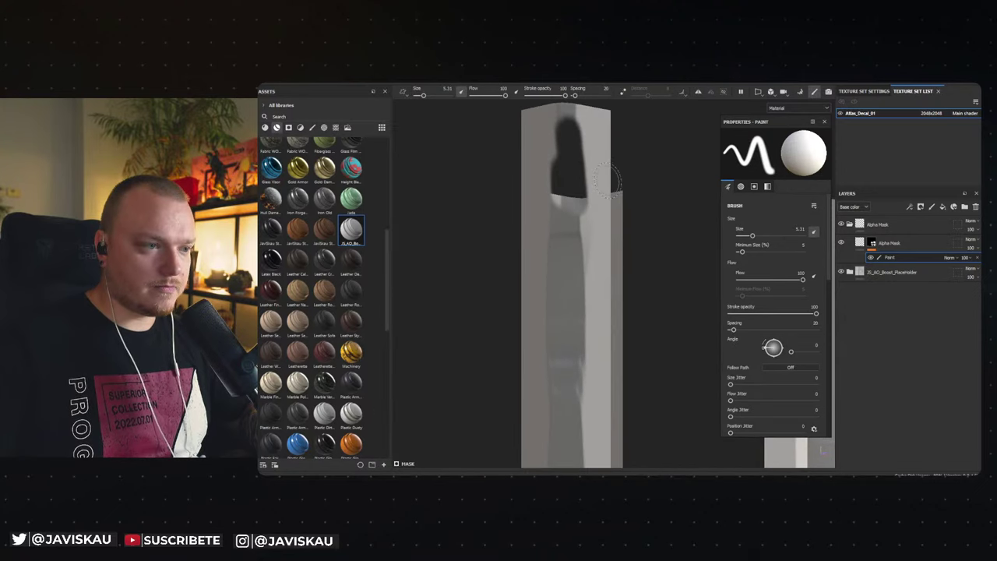
{"action": "left_click_drag", "start_coordinate": [561, 156], "coordinate": [561, 131]}
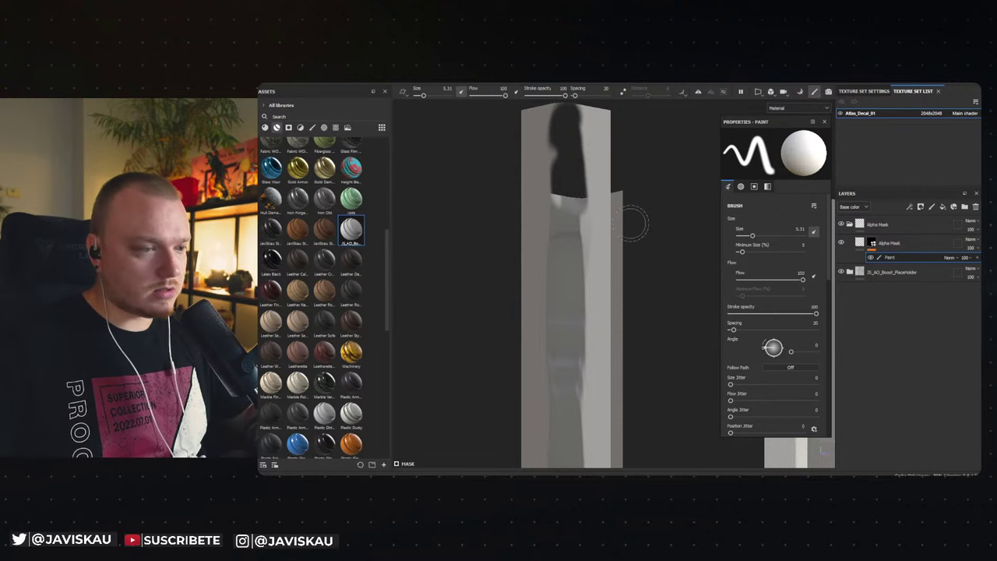
Show the 3D model and UV texture side by side and preview the mask in black and white.
{"action": "key", "text": "F1"}
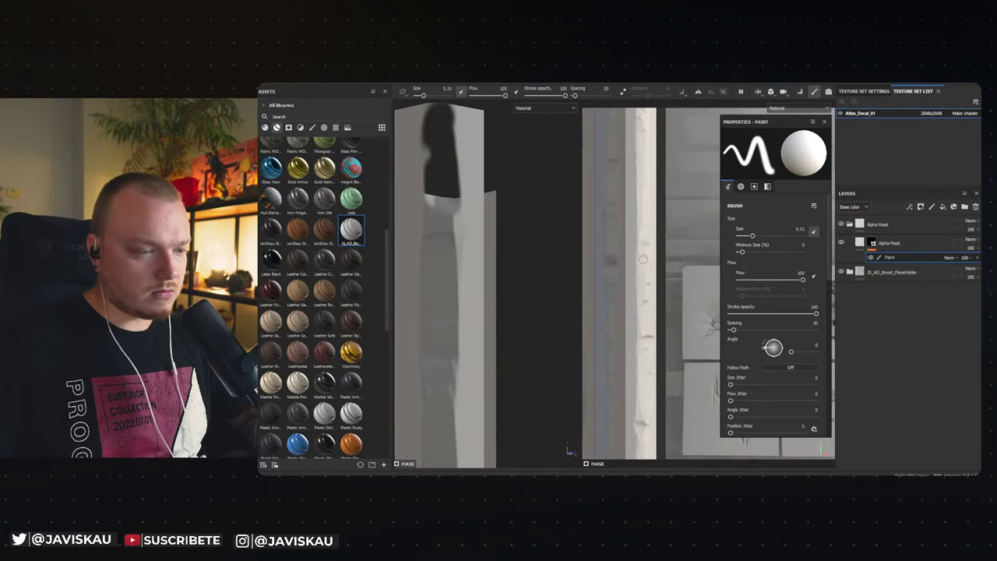
{"action": "scroll", "coordinate": [634, 192], "scroll_direction": "up", "scroll_amount": 2}
{"action": "scroll", "coordinate": [634, 192], "scroll_direction": "up", "scroll_amount": 2}
{"action": "scroll", "coordinate": [635, 193], "scroll_direction": "up", "scroll_amount": 2}
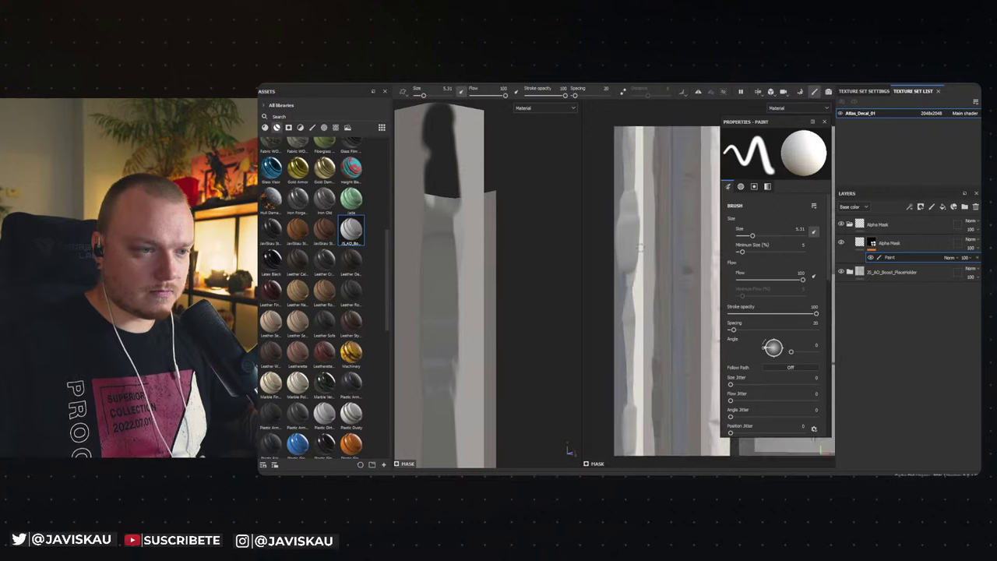
{"action": "scroll", "coordinate": [634, 193], "scroll_direction": "up", "scroll_amount": 2}
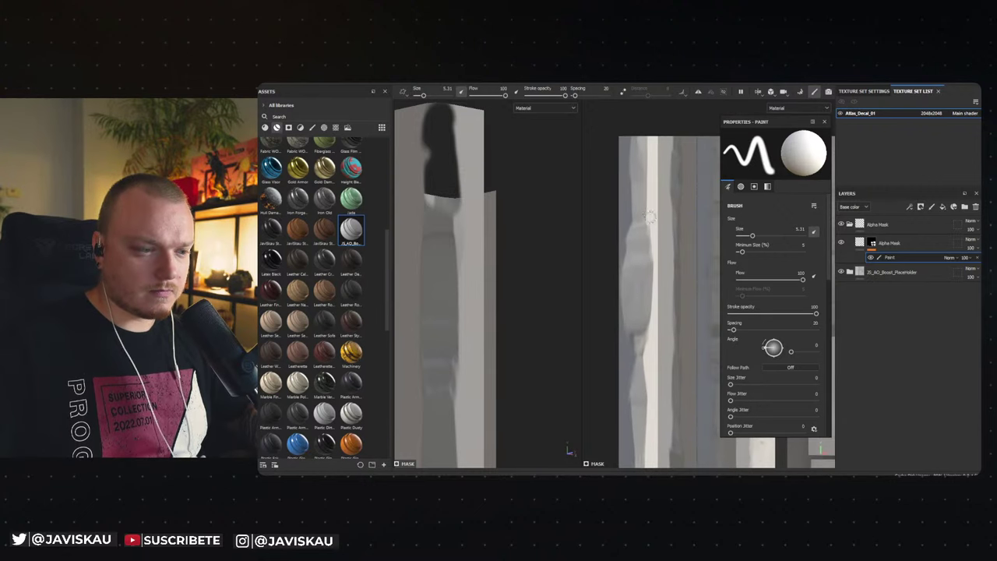
{"action": "scroll", "coordinate": [640, 184], "scroll_direction": "up", "scroll_amount": 2}
{"action": "middle_click_drag", "start_coordinate": [640, 184], "coordinate": [646, 250]}
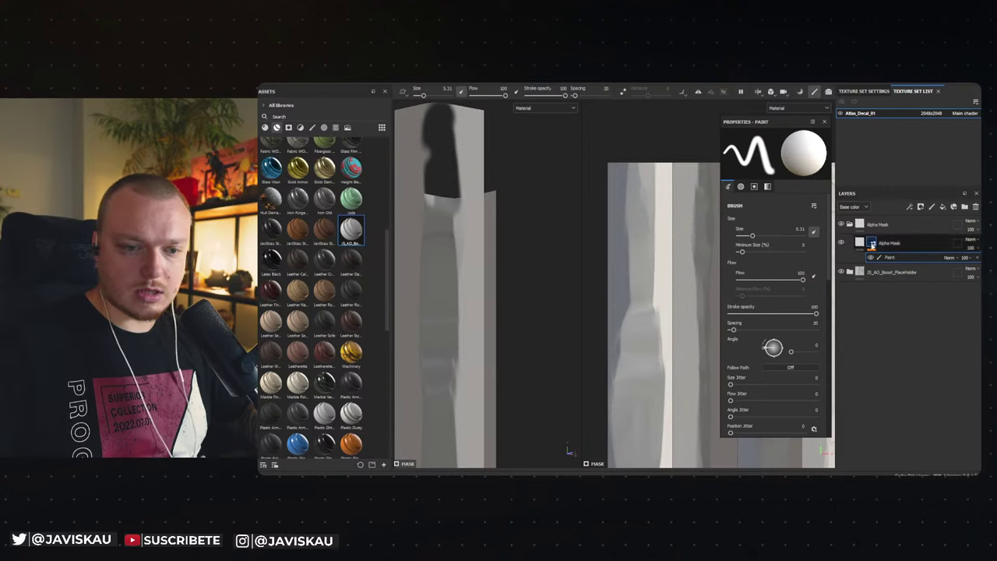
{"action": "key", "text": "m"}
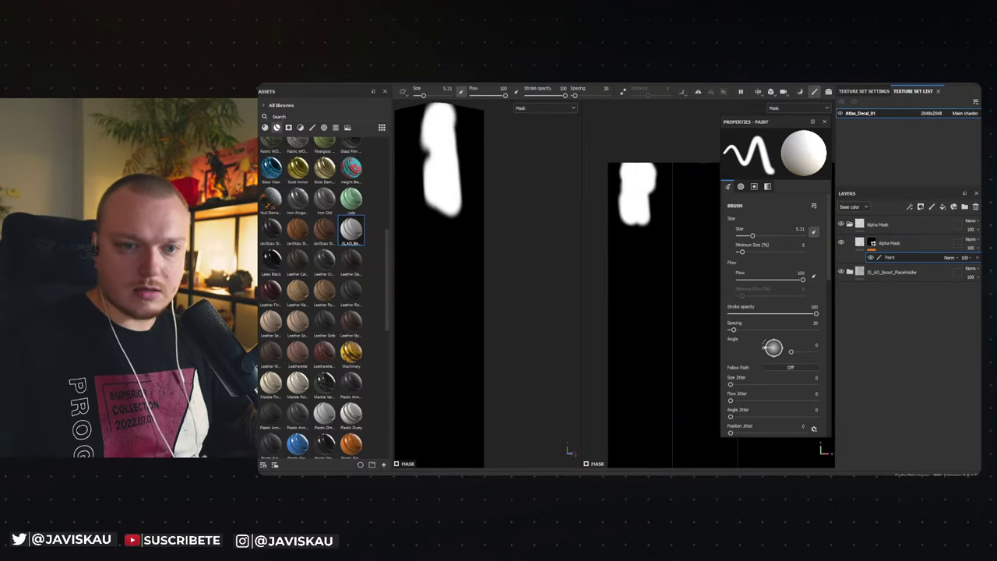
{"action": "left_click", "coordinate": [828, 91]}
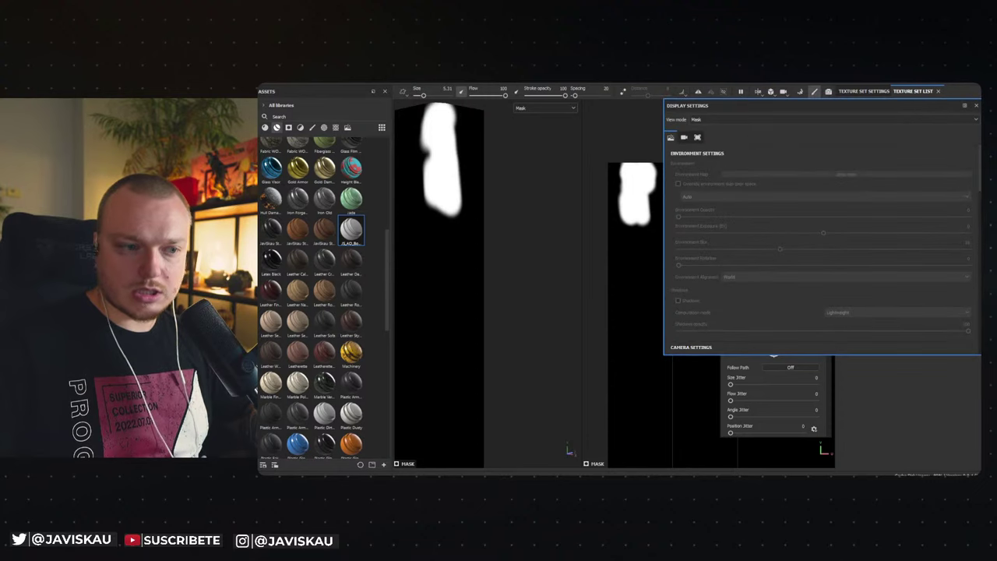
{"action": "key", "text": "Escape"}
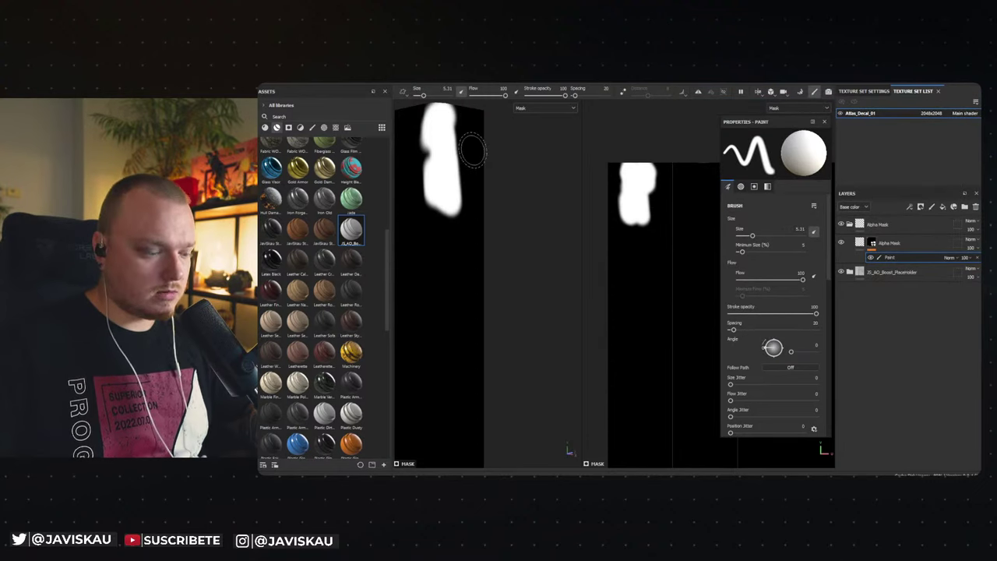
{"action": "key", "text": "m"}
Paint mask strokes down the dark area of the trim strip, redoing one stroke.
{"action": "mouse_move", "coordinate": [489, 196]}
{"action": "left_mouse_down", "text": "alt"}
{"action": "mouse_move", "coordinate": [476, 164]}
{"action": "mouse_move", "coordinate": [446, 250]}
{"action": "mouse_move", "coordinate": [444, 300]}
{"action": "left_mouse_up", "text": "alt"}
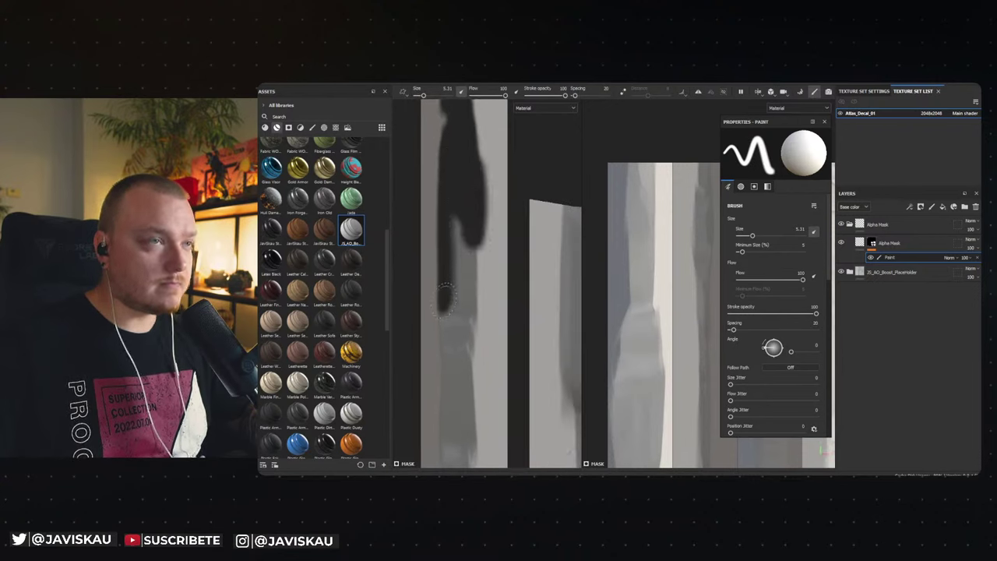
{"action": "middle_click_drag", "start_coordinate": [454, 318], "coordinate": [478, 311], "text": "alt"}
{"action": "mouse_move", "coordinate": [471, 171]}
{"action": "left_mouse_down"}
{"action": "mouse_move", "coordinate": [483, 257]}
{"action": "mouse_move", "coordinate": [494, 243]}
{"action": "left_mouse_up"}
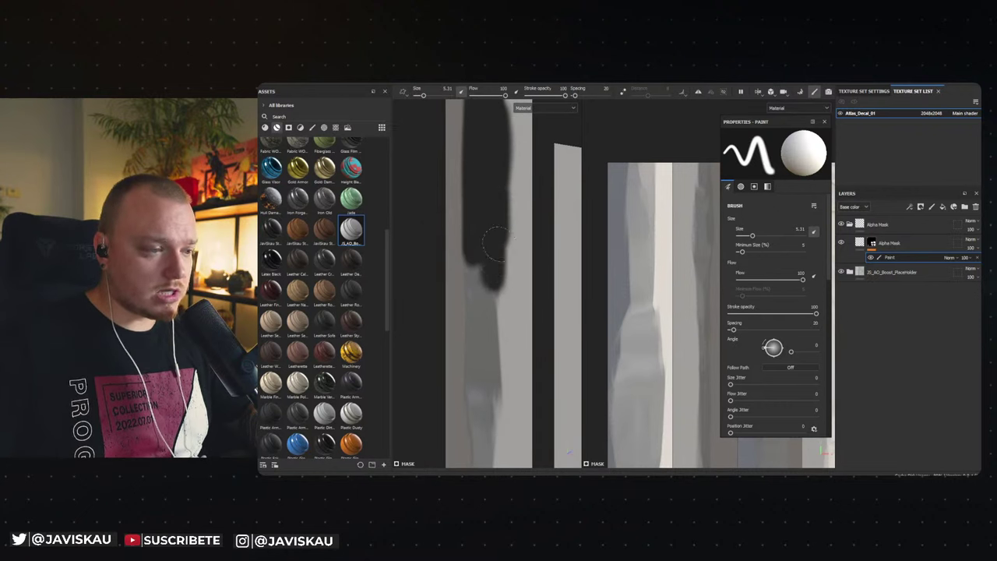
{"action": "middle_click_drag", "start_coordinate": [603, 384], "coordinate": [615, 384], "text": "alt"}
{"action": "mouse_move", "coordinate": [500, 175]}
{"action": "left_mouse_down"}
{"action": "mouse_move", "coordinate": [507, 304]}
{"action": "mouse_move", "coordinate": [501, 172]}
{"action": "left_mouse_up"}
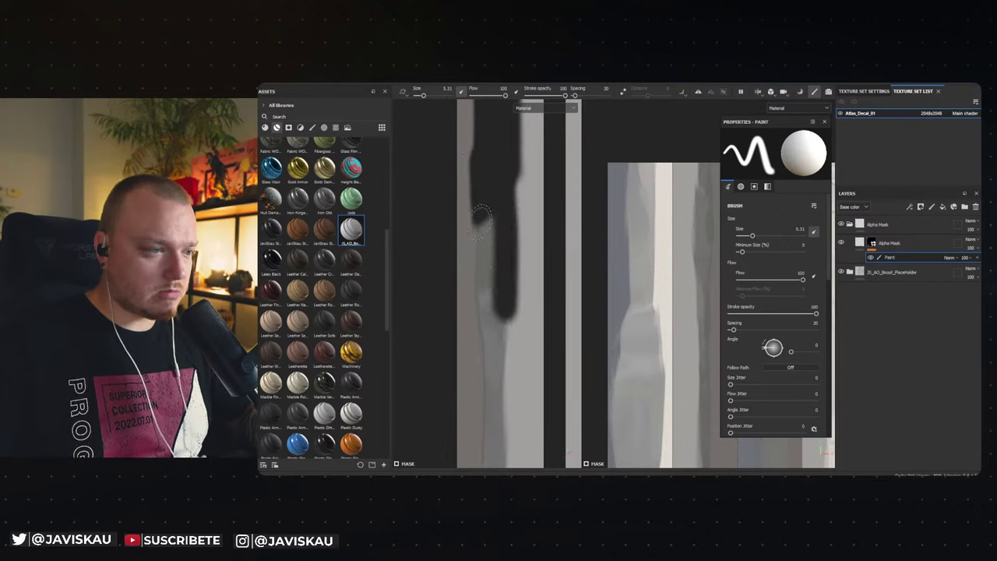
{"action": "mouse_move", "coordinate": [504, 232]}
{"action": "middle_mouse_down", "text": "alt"}
{"action": "mouse_move", "coordinate": [495, 232]}
{"action": "mouse_move", "coordinate": [507, 232]}
{"action": "middle_mouse_up", "text": "alt"}
{"action": "left_click_drag", "start_coordinate": [485, 204], "coordinate": [487, 335]}
{"action": "key", "text": "ctrl+z"}
{"action": "left_click_drag", "start_coordinate": [499, 204], "coordinate": [501, 310]}
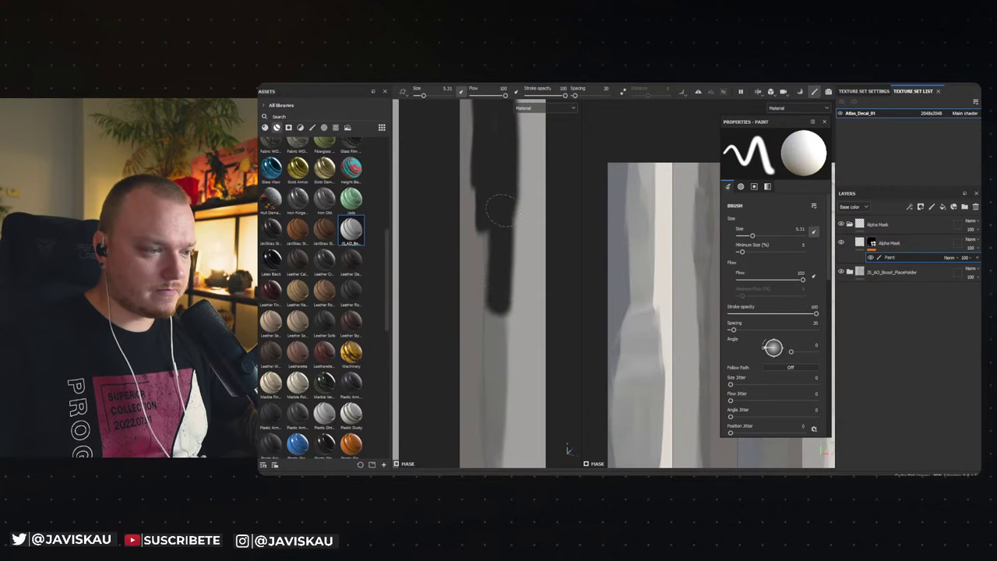
In the 2D-only view, repaint the strip's mask stroke down to its bottom edge.
{"action": "key", "text": "F3"}
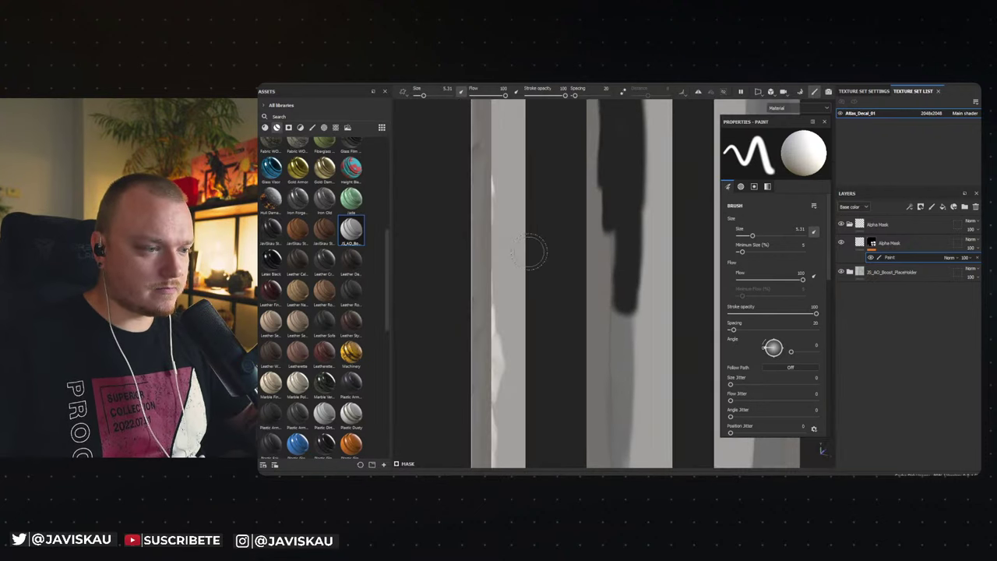
{"action": "middle_click_drag", "start_coordinate": [530, 252], "coordinate": [585, 260], "text": "alt"}
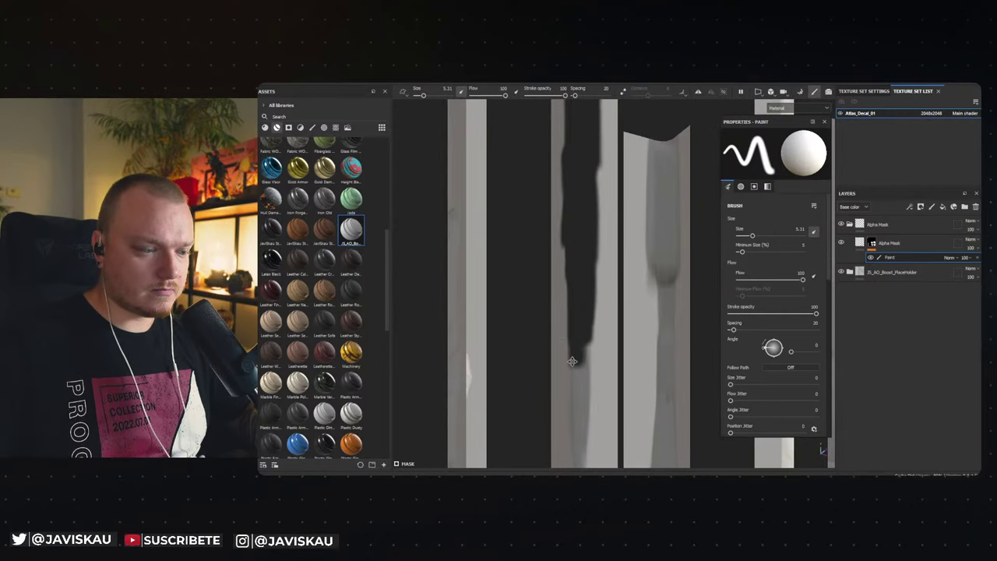
{"action": "key", "text": "ctrl+z"}
{"action": "left_click_drag", "start_coordinate": [575, 214], "coordinate": [574, 393]}
{"action": "key", "text": "ctrl+z"}
{"action": "key", "text": "ctrl+z"}
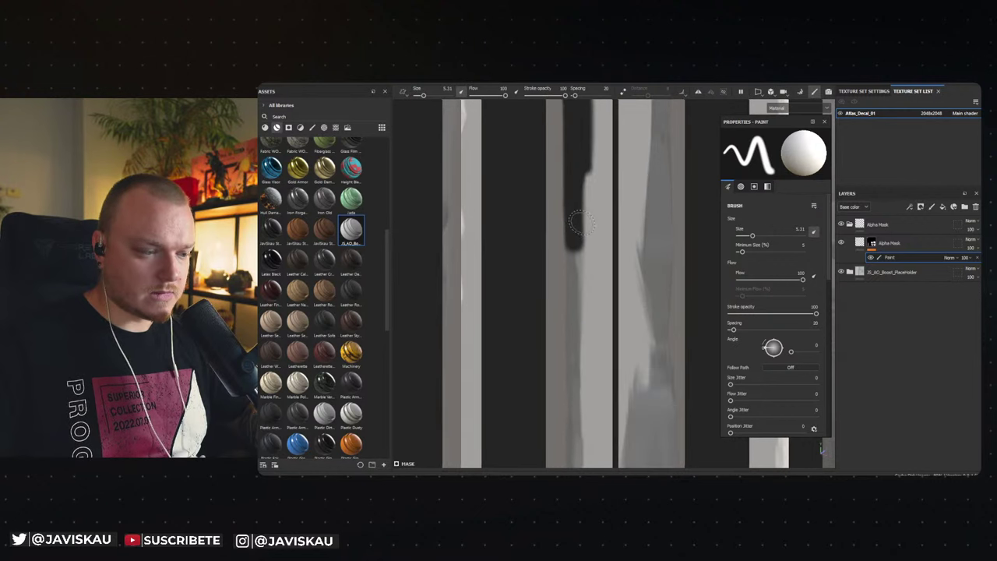
{"action": "left_click_drag", "start_coordinate": [579, 162], "coordinate": [570, 374]}
{"action": "key", "text": "ctrl+z"}
{"action": "left_click_drag", "start_coordinate": [565, 191], "coordinate": [570, 352]}
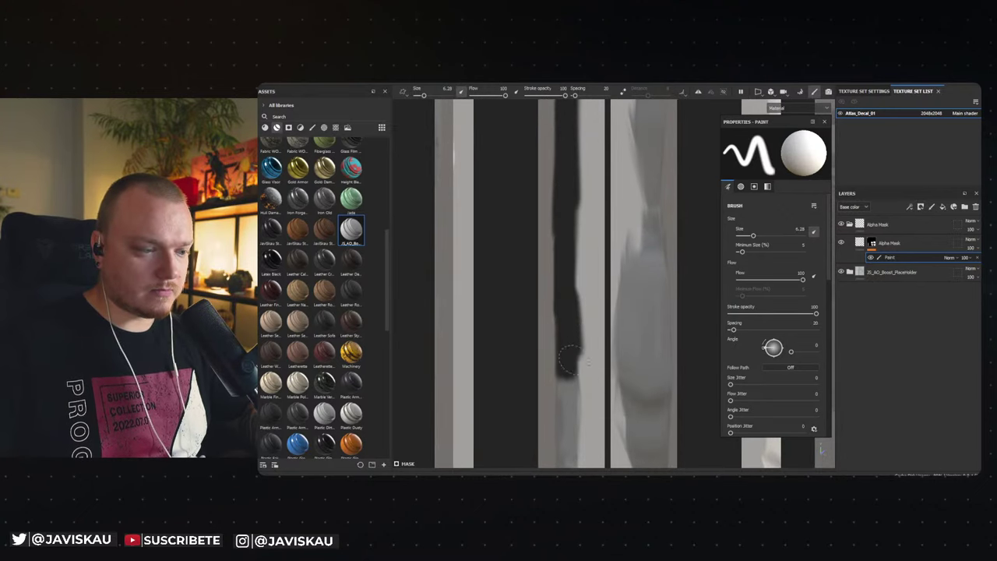
{"action": "middle_click_drag", "start_coordinate": [561, 409], "coordinate": [560, 328]}
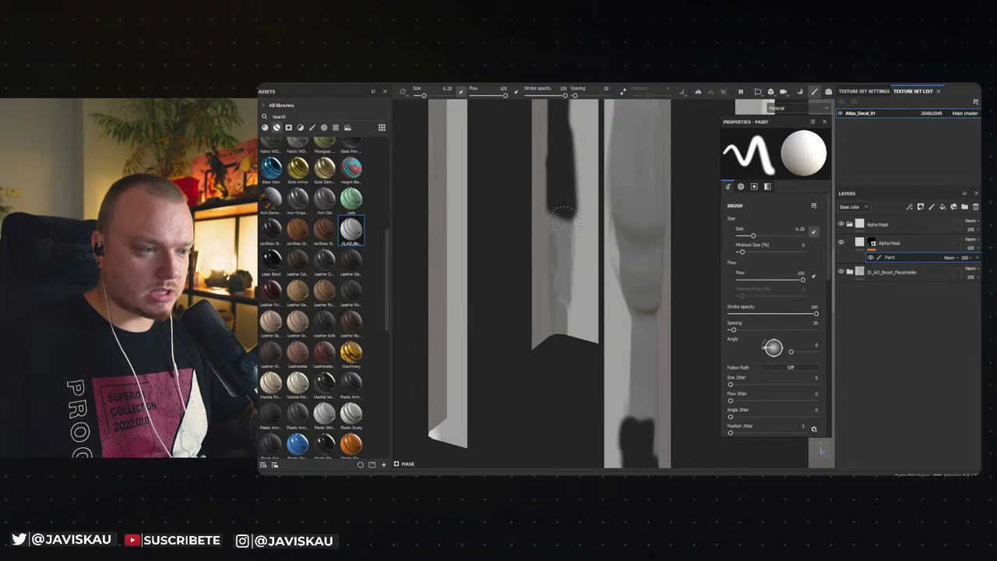
{"action": "left_click_drag", "start_coordinate": [567, 296], "coordinate": [564, 233]}
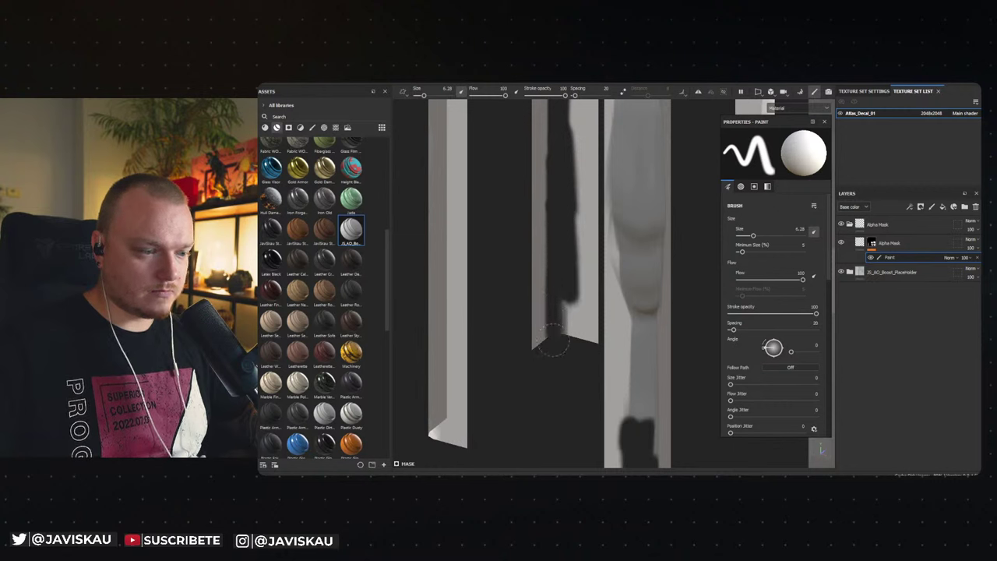
Paint mask down the middle trim strip, thickening it at the bottom.
{"action": "mouse_move", "coordinate": [566, 265]}
{"action": "left_mouse_down", "text": "alt"}
{"action": "mouse_move", "coordinate": [556, 268]}
{"action": "mouse_move", "coordinate": [574, 307]}
{"action": "mouse_move", "coordinate": [525, 314]}
{"action": "mouse_move", "coordinate": [522, 296]}
{"action": "mouse_move", "coordinate": [564, 280]}
{"action": "mouse_move", "coordinate": [549, 252]}
{"action": "left_mouse_up", "text": "alt"}
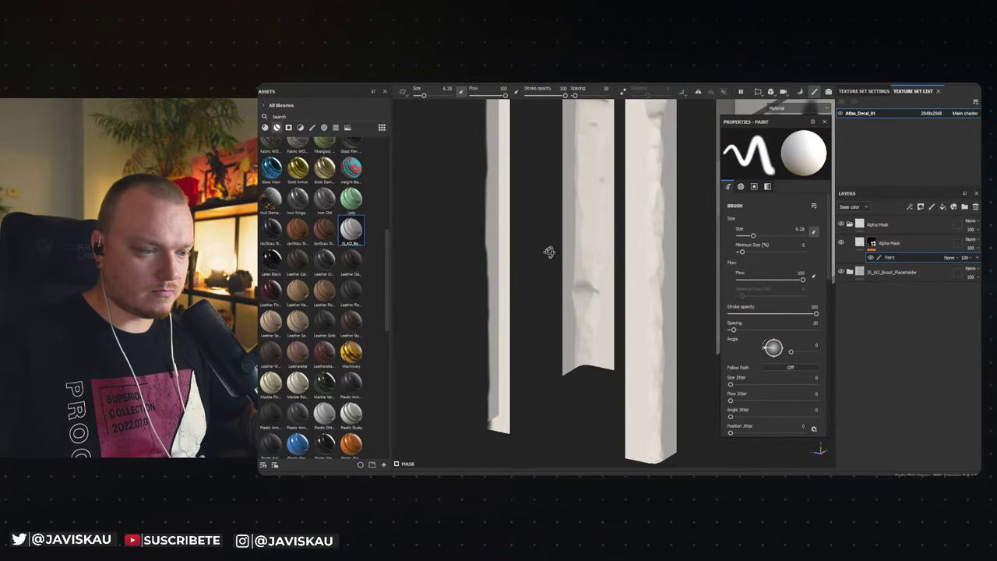
{"action": "left_click_drag", "start_coordinate": [584, 178], "coordinate": [578, 304]}
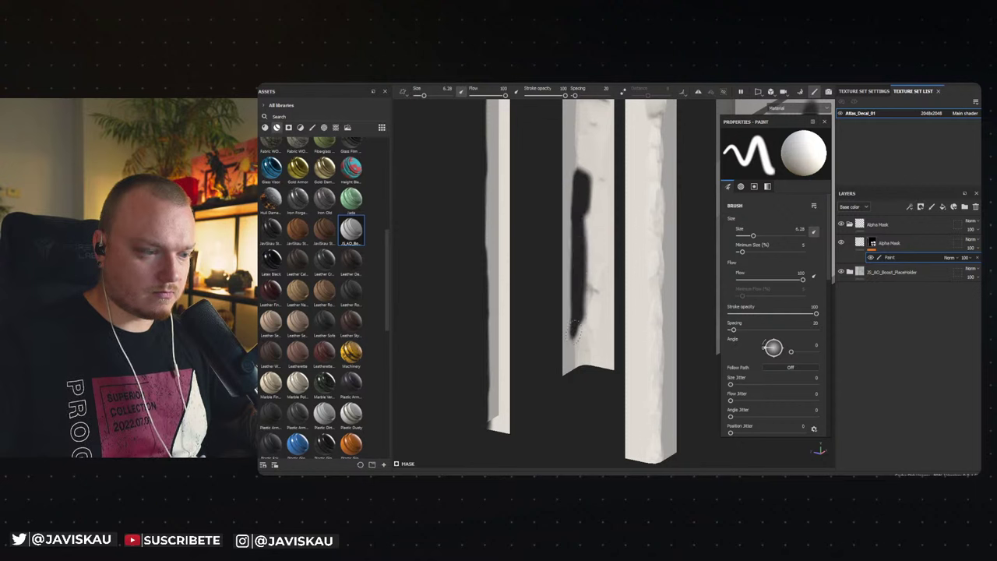
{"action": "mouse_move", "coordinate": [576, 371]}
{"action": "left_mouse_down"}
{"action": "mouse_move", "coordinate": [591, 296]}
{"action": "mouse_move", "coordinate": [592, 311]}
{"action": "mouse_move", "coordinate": [557, 361]}
{"action": "mouse_move", "coordinate": [546, 247]}
{"action": "left_mouse_up"}
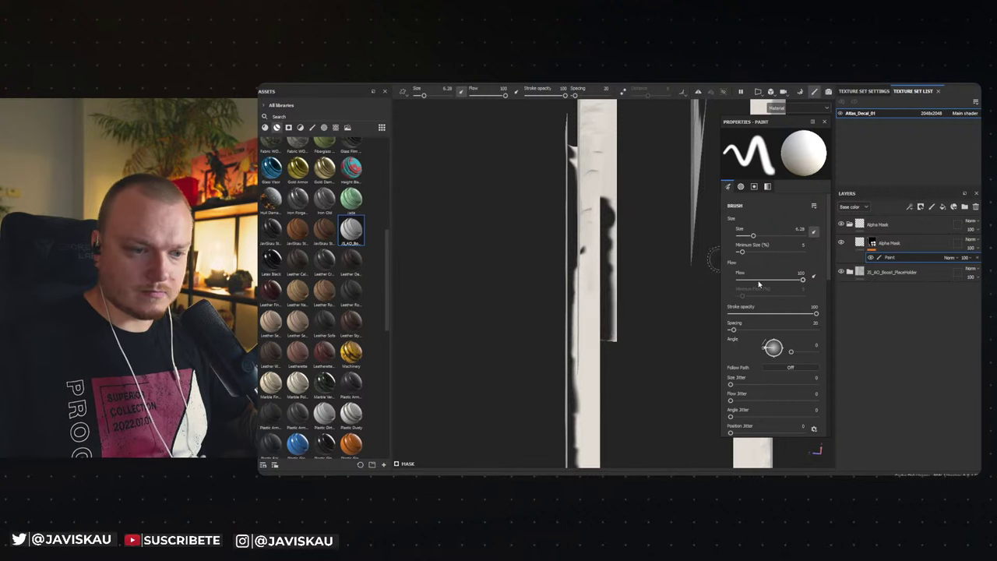
{"action": "scroll", "coordinate": [760, 366], "scroll_direction": "down", "scroll_amount": 2}
Set the brush Alignment to UV and the brush size to 8.78.
{"action": "scroll", "coordinate": [766, 359], "scroll_direction": "down", "scroll_amount": 2}
{"action": "left_click", "coordinate": [774, 330]}
{"action": "left_click", "coordinate": [771, 338]}
{"action": "mouse_move", "coordinate": [632, 316]}
{"action": "left_mouse_down", "text": "alt"}
{"action": "mouse_move", "coordinate": [628, 267]}
{"action": "mouse_move", "coordinate": [627, 288]}
{"action": "left_mouse_up", "text": "alt"}
{"action": "left_click_drag", "start_coordinate": [576, 253], "coordinate": [580, 296]}
{"action": "right_click_drag", "start_coordinate": [583, 333], "coordinate": [600, 333], "text": "ctrl"}
{"action": "left_click_drag", "start_coordinate": [600, 333], "coordinate": [616, 312], "text": "alt"}
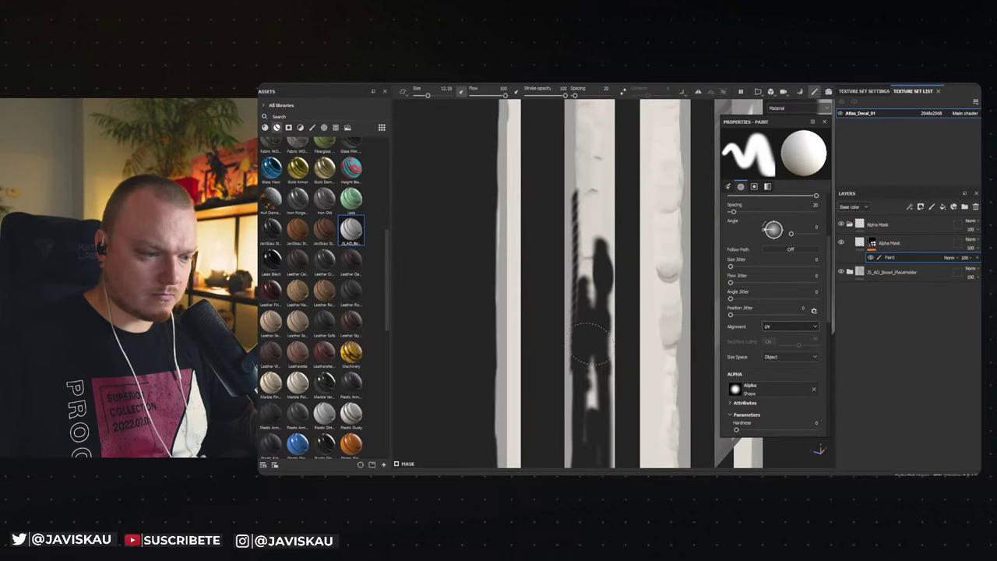
{"action": "right_click_drag", "start_coordinate": [588, 335], "coordinate": [573, 335], "text": "ctrl"}
Paint black down the upper part of the middle trim strip in the mask.
{"action": "mouse_move", "coordinate": [588, 331]}
{"action": "left_mouse_down"}
{"action": "mouse_move", "coordinate": [590, 199]}
{"action": "mouse_move", "coordinate": [601, 187]}
{"action": "mouse_move", "coordinate": [596, 139]}
{"action": "left_mouse_up"}
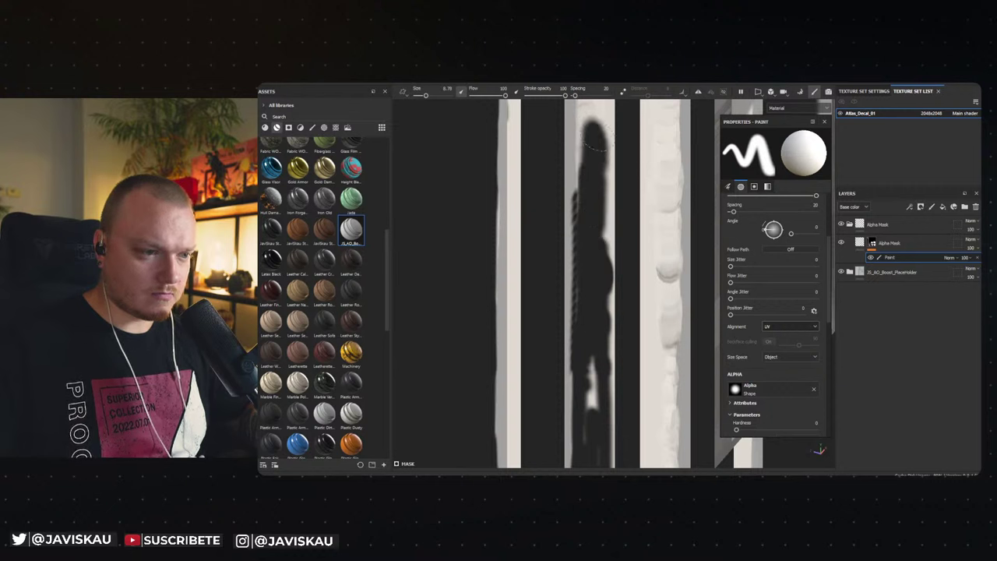
{"action": "left_click_drag", "start_coordinate": [592, 177], "coordinate": [594, 289]}
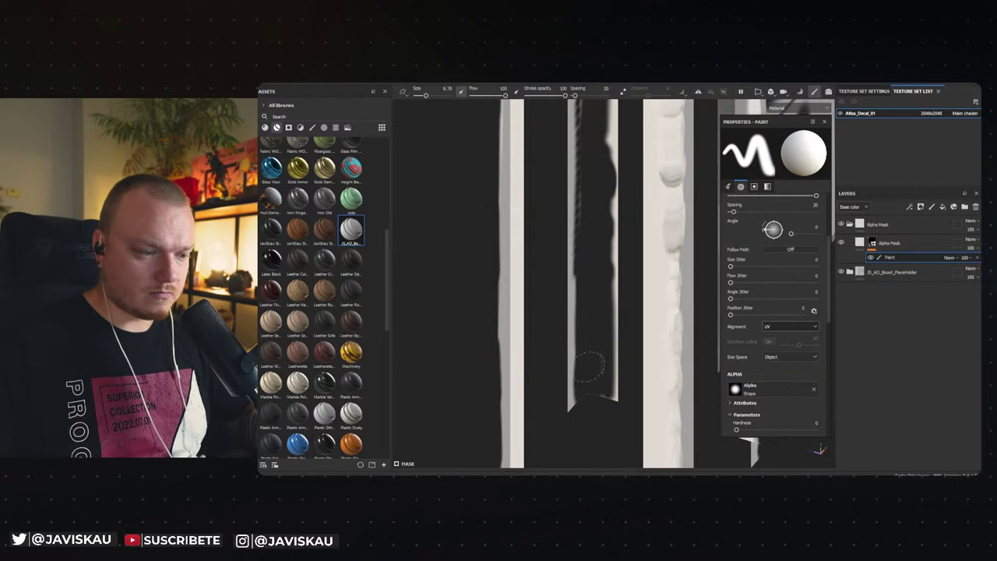
{"action": "mouse_move", "coordinate": [594, 380]}
{"action": "middle_mouse_down"}
{"action": "mouse_move", "coordinate": [624, 257]}
{"action": "mouse_move", "coordinate": [610, 291]}
{"action": "mouse_move", "coordinate": [604, 234]}
{"action": "middle_mouse_up"}
{"action": "left_click_drag", "start_coordinate": [578, 125], "coordinate": [579, 248]}
{"action": "mouse_move", "coordinate": [581, 207]}
{"action": "left_mouse_down", "text": "alt"}
{"action": "mouse_move", "coordinate": [568, 338]}
{"action": "mouse_move", "coordinate": [563, 181]}
{"action": "mouse_move", "coordinate": [565, 366]}
{"action": "mouse_move", "coordinate": [566, 293]}
{"action": "left_mouse_up", "text": "alt"}
{"action": "mouse_move", "coordinate": [567, 152]}
{"action": "left_mouse_down"}
{"action": "mouse_move", "coordinate": [566, 129]}
{"action": "mouse_move", "coordinate": [561, 226]}
{"action": "mouse_move", "coordinate": [561, 195]}
{"action": "left_mouse_up"}
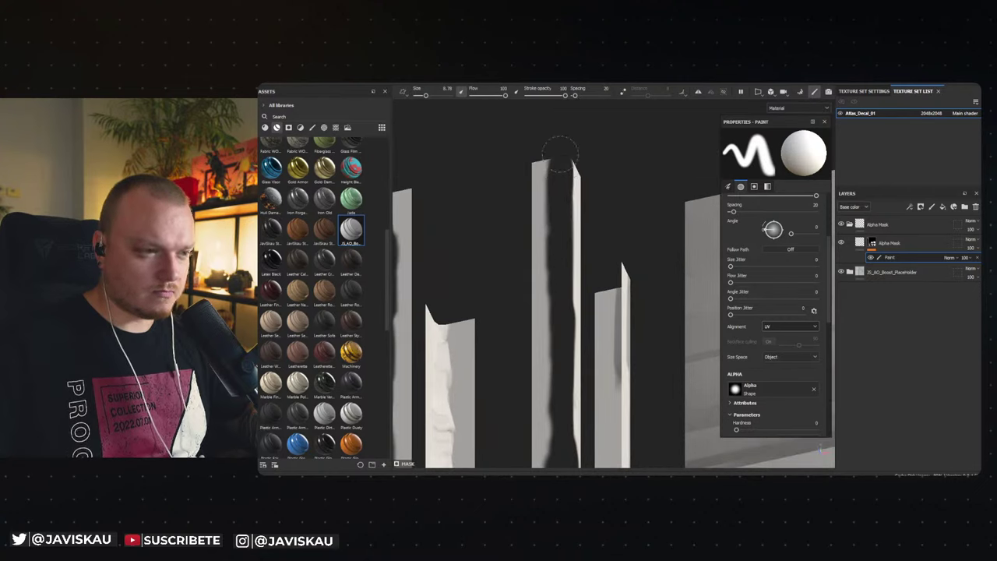
{"action": "mouse_move", "coordinate": [559, 163]}
{"action": "left_mouse_down", "text": "alt"}
{"action": "mouse_move", "coordinate": [581, 222]}
{"action": "mouse_move", "coordinate": [575, 166]}
{"action": "mouse_move", "coordinate": [573, 179]}
{"action": "left_mouse_up", "text": "alt"}
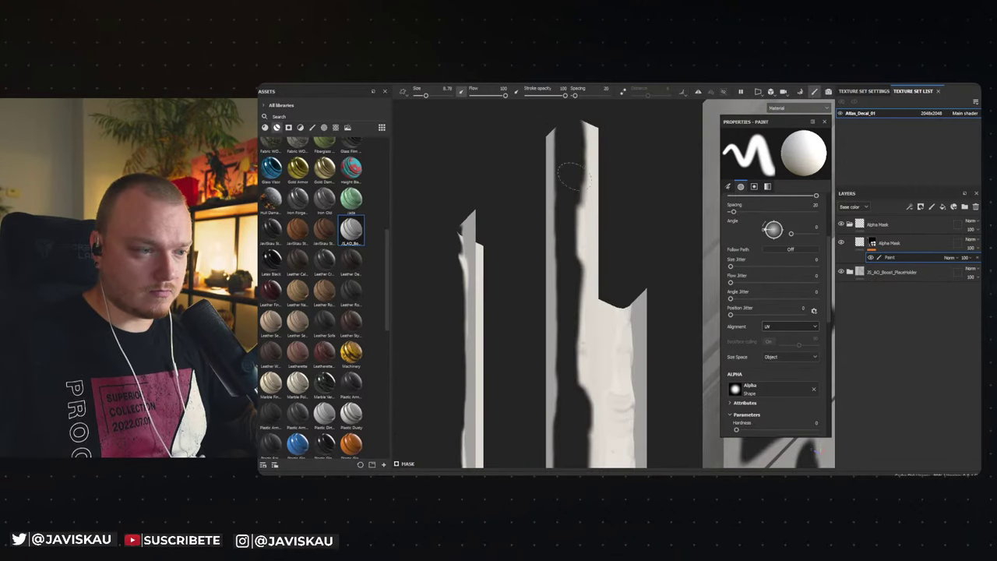
{"action": "mouse_move", "coordinate": [573, 253]}
{"action": "left_mouse_down"}
{"action": "mouse_move", "coordinate": [586, 277]}
{"action": "mouse_move", "coordinate": [577, 304]}
{"action": "mouse_move", "coordinate": [565, 195]}
{"action": "left_mouse_up"}
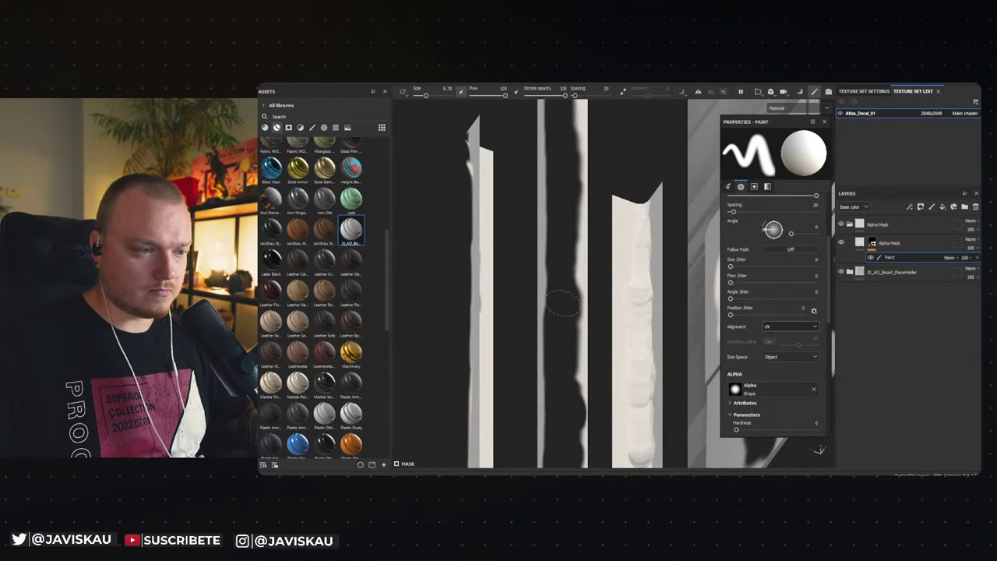
{"action": "mouse_move", "coordinate": [574, 309]}
{"action": "left_mouse_down", "text": "alt"}
{"action": "mouse_move", "coordinate": [643, 340]}
{"action": "mouse_move", "coordinate": [668, 325]}
{"action": "mouse_move", "coordinate": [559, 273]}
{"action": "mouse_move", "coordinate": [572, 314]}
{"action": "mouse_move", "coordinate": [590, 278]}
{"action": "mouse_move", "coordinate": [480, 290]}
{"action": "mouse_move", "coordinate": [508, 298]}
{"action": "left_mouse_up", "text": "alt"}
{"action": "mouse_move", "coordinate": [581, 310]}
{"action": "left_mouse_down", "text": "alt"}
{"action": "mouse_move", "coordinate": [541, 294]}
{"action": "mouse_move", "coordinate": [608, 258]}
{"action": "mouse_move", "coordinate": [562, 208]}
{"action": "left_mouse_up", "text": "alt"}
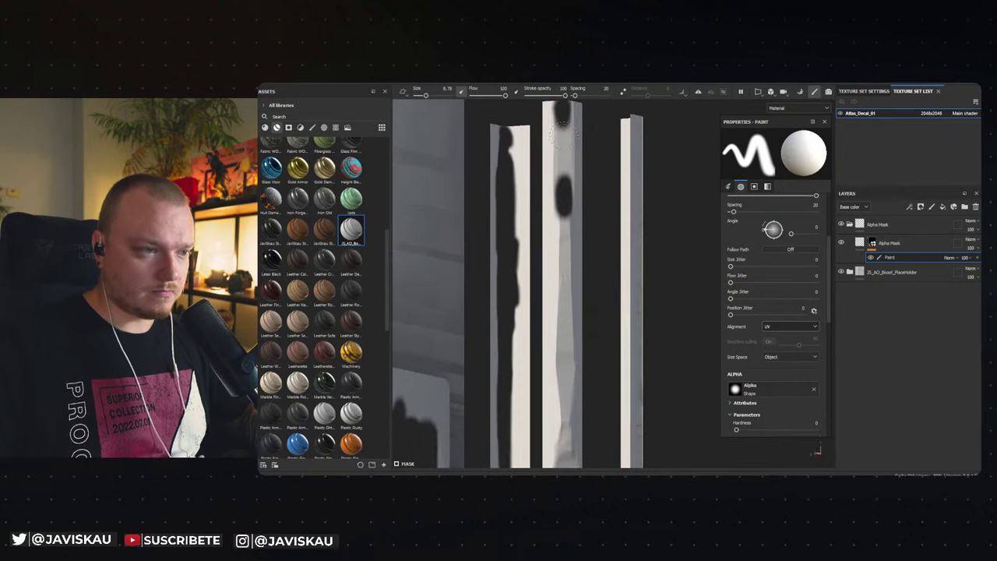
{"action": "left_click_drag", "start_coordinate": [563, 128], "coordinate": [559, 123], "text": "alt"}
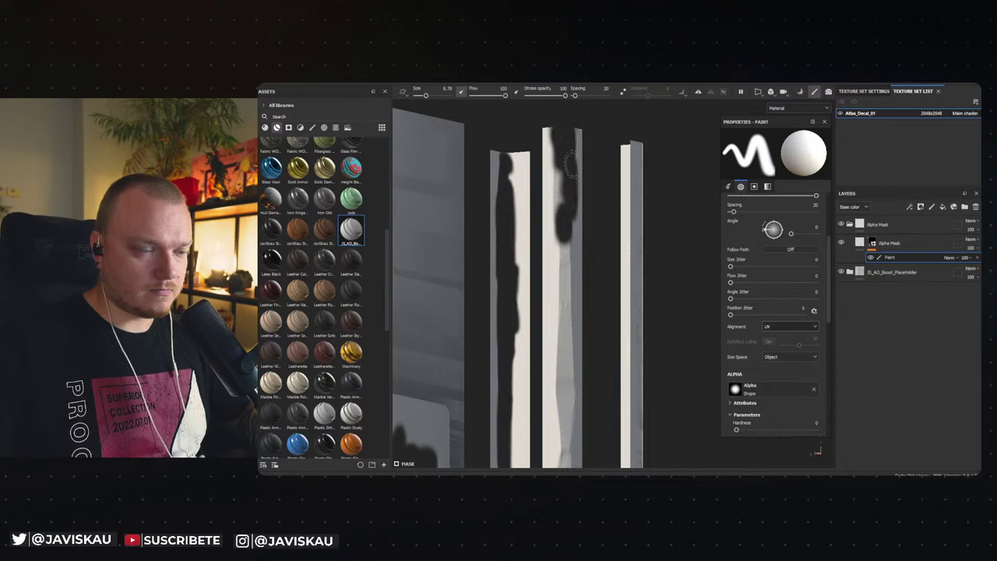
Extend the black mask further down the centre strip, covering leftover spots.
{"action": "left_click_drag", "start_coordinate": [563, 231], "coordinate": [563, 342]}
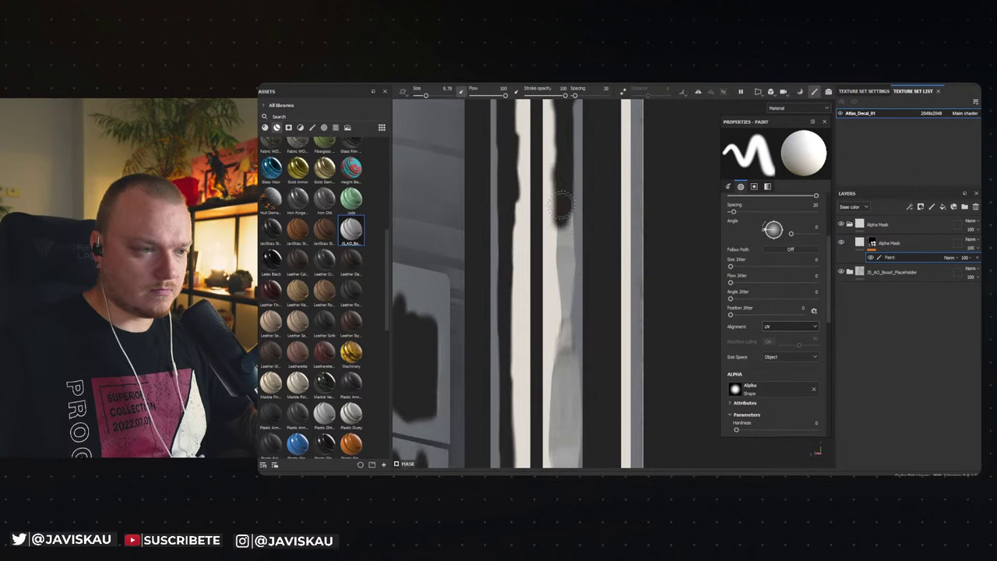
{"action": "left_click_drag", "start_coordinate": [562, 260], "coordinate": [564, 263]}
{"action": "left_click_drag", "start_coordinate": [566, 226], "coordinate": [569, 245]}
{"action": "middle_click_drag", "start_coordinate": [565, 314], "coordinate": [591, 257]}
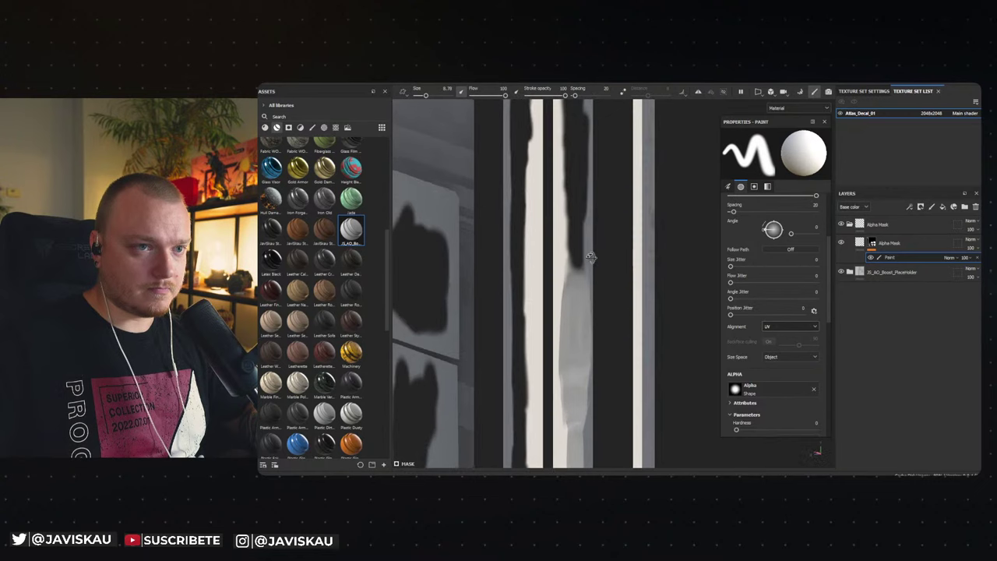
{"action": "middle_click_drag", "start_coordinate": [567, 309], "coordinate": [574, 309]}
{"action": "left_click_drag", "start_coordinate": [573, 171], "coordinate": [574, 296]}
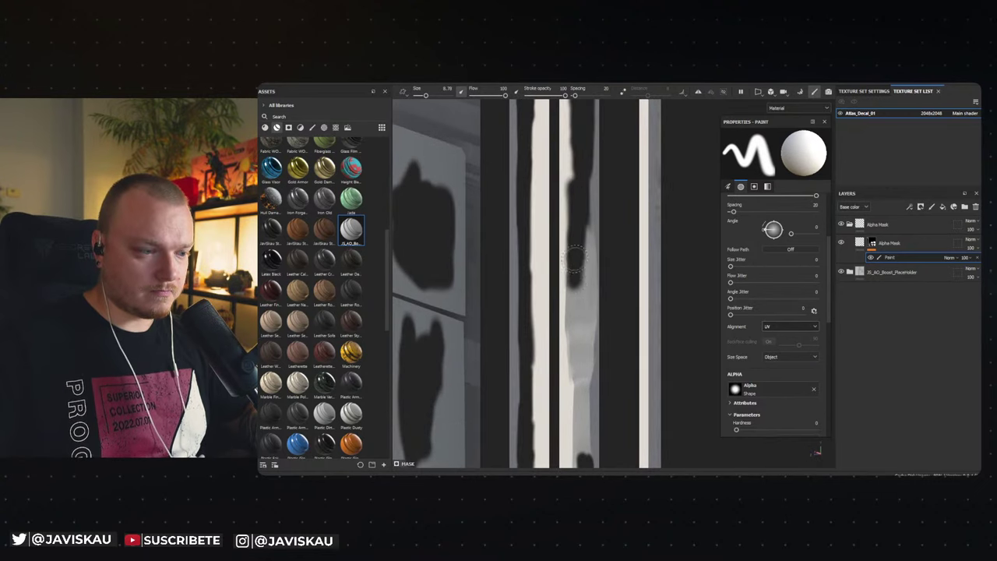
{"action": "left_click_drag", "start_coordinate": [572, 343], "coordinate": [572, 330]}
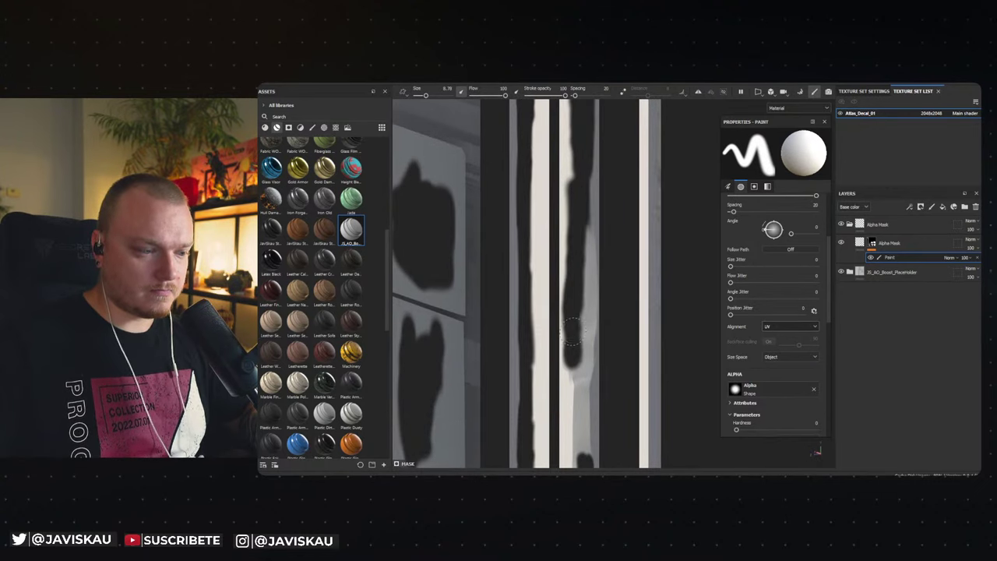
{"action": "middle_click_drag", "start_coordinate": [571, 358], "coordinate": [575, 327]}
{"action": "left_click_drag", "start_coordinate": [577, 269], "coordinate": [581, 406]}
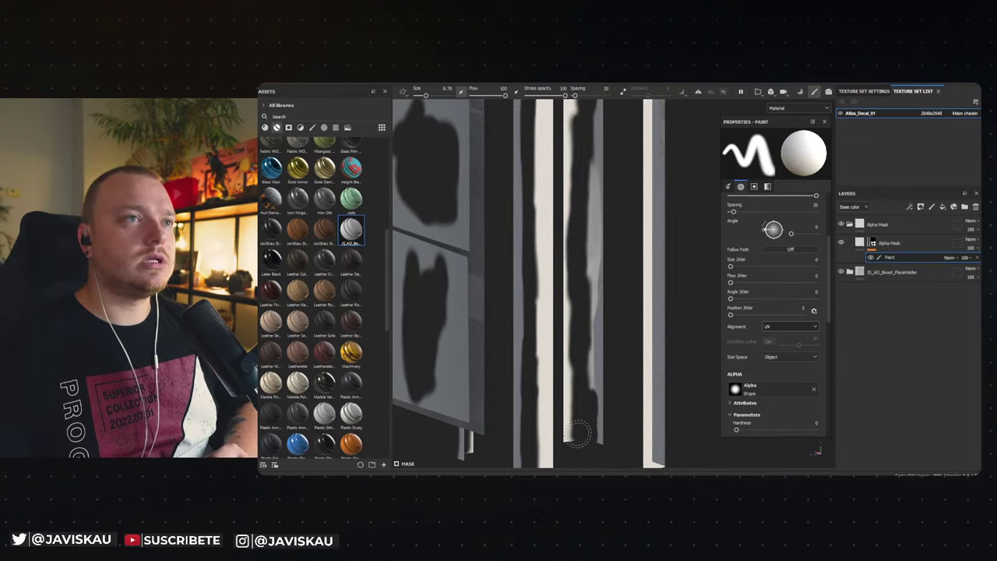
Paint black over the top and down the length of the centre pillar.
{"action": "left_click_drag", "start_coordinate": [582, 323], "coordinate": [514, 268], "text": "alt"}
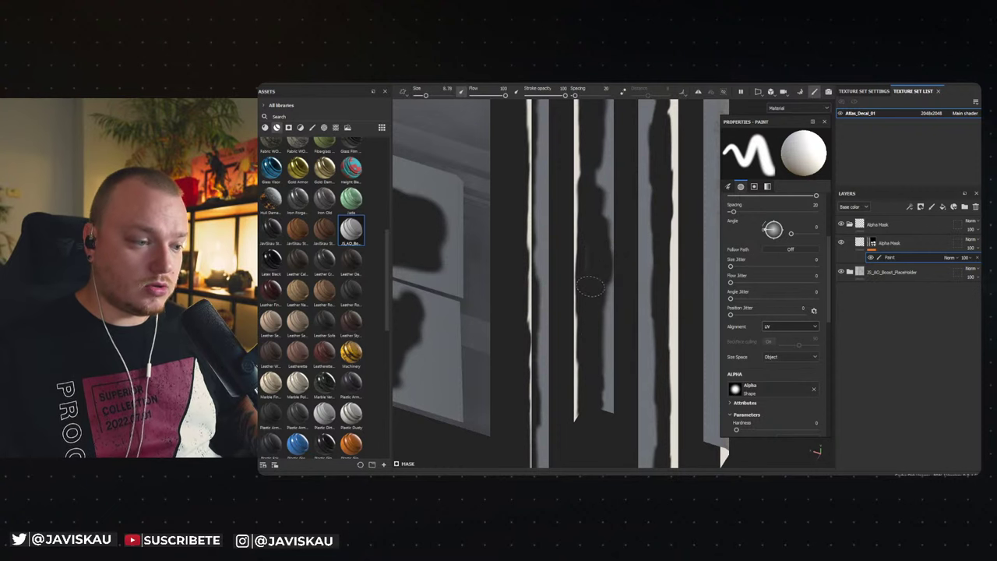
{"action": "left_click_drag", "start_coordinate": [587, 285], "coordinate": [586, 249], "text": "alt"}
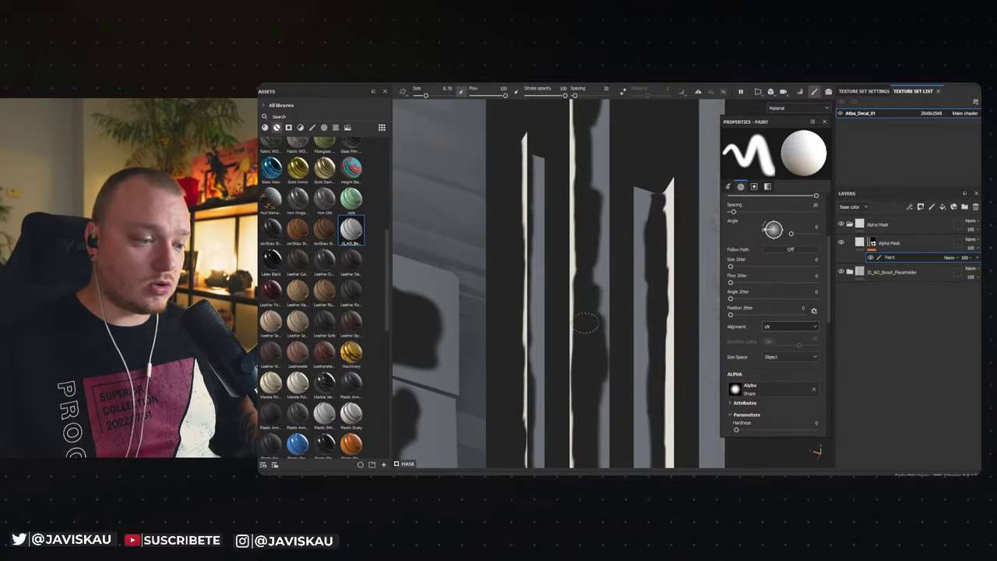
{"action": "left_click_drag", "start_coordinate": [587, 255], "coordinate": [583, 264], "text": "alt"}
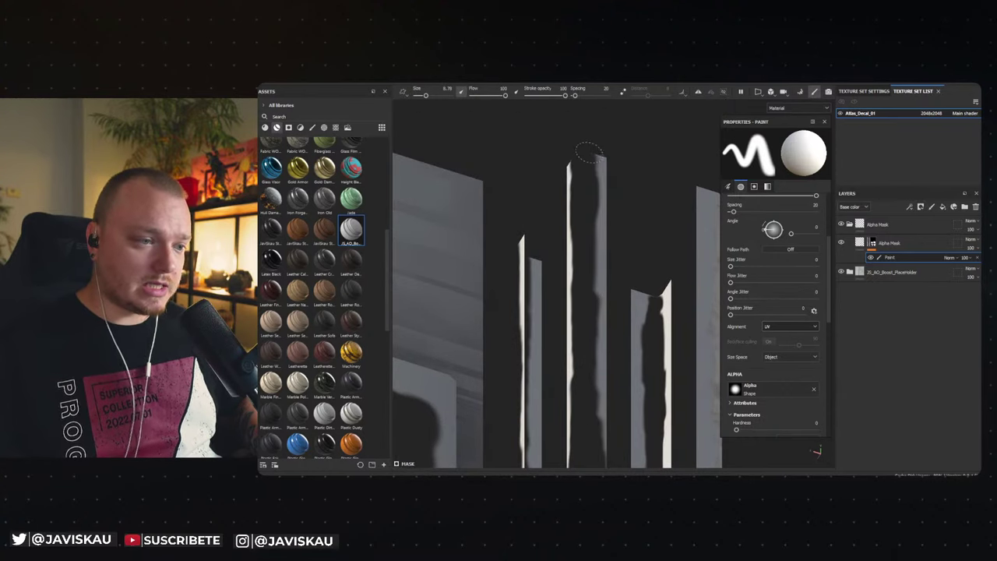
{"action": "mouse_move", "coordinate": [584, 214]}
{"action": "left_mouse_down", "text": "alt"}
{"action": "mouse_move", "coordinate": [626, 265]}
{"action": "mouse_move", "coordinate": [572, 335]}
{"action": "mouse_move", "coordinate": [584, 305]}
{"action": "mouse_move", "coordinate": [573, 305]}
{"action": "left_mouse_up", "text": "alt"}
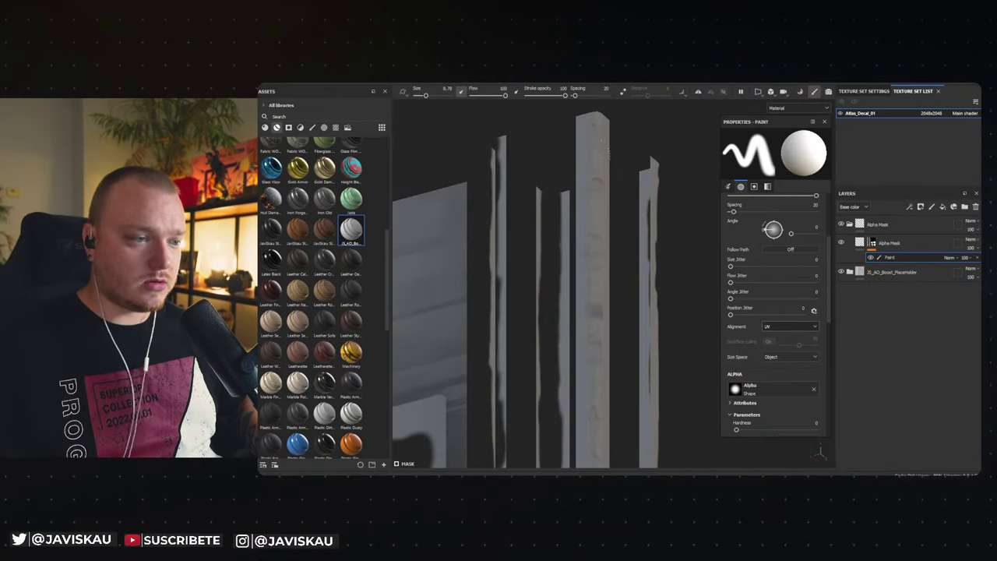
{"action": "right_click_drag", "start_coordinate": [618, 160], "coordinate": [622, 176], "text": "shift"}
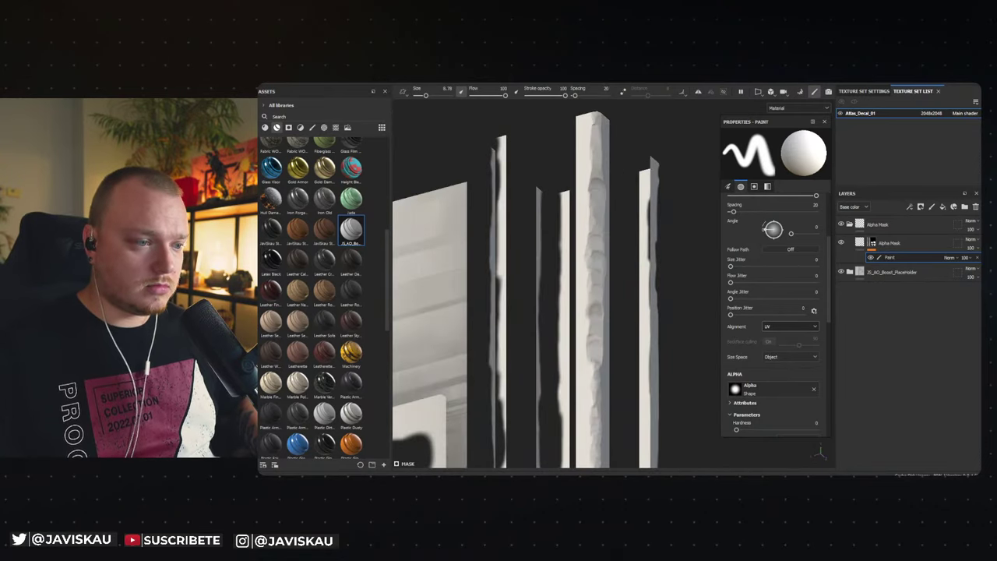
{"action": "left_click_drag", "start_coordinate": [622, 175], "coordinate": [594, 171], "text": "alt"}
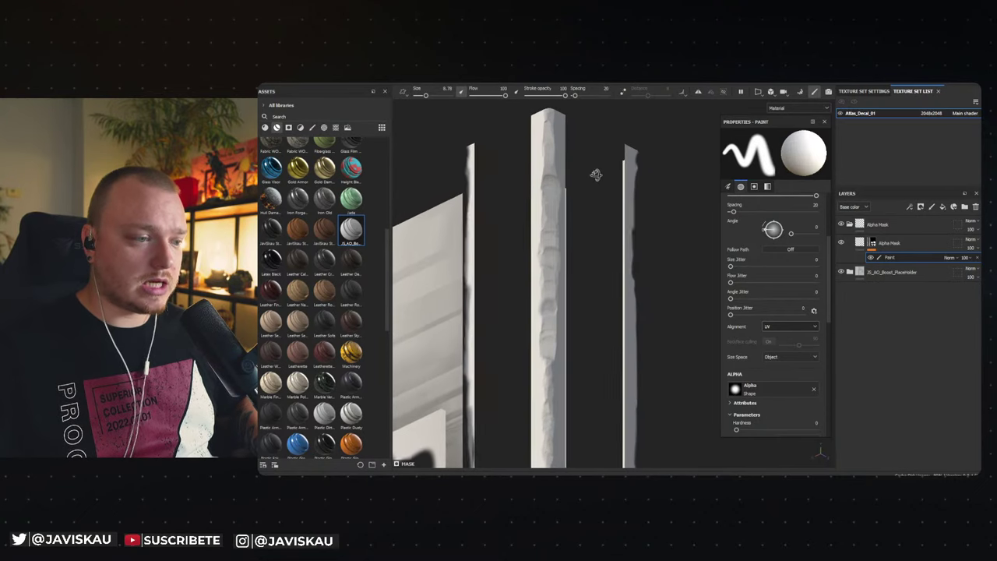
{"action": "middle_click_drag", "start_coordinate": [594, 171], "coordinate": [614, 181]}
{"action": "left_click_drag", "start_coordinate": [614, 181], "coordinate": [620, 181], "text": "alt"}
{"action": "mouse_move", "coordinate": [562, 160]}
{"action": "left_mouse_down"}
{"action": "mouse_move", "coordinate": [569, 123]}
{"action": "mouse_move", "coordinate": [568, 152]}
{"action": "left_mouse_up"}
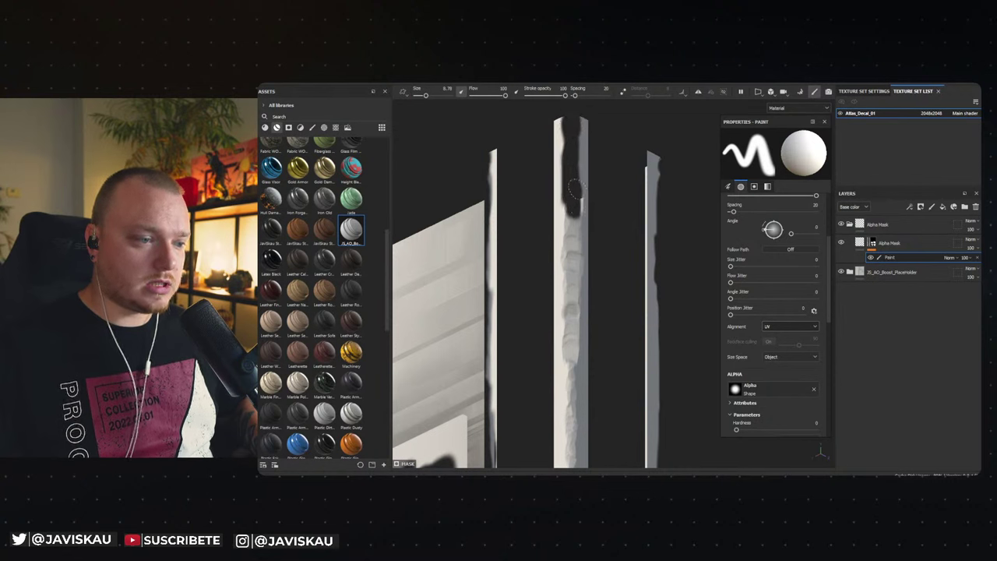
{"action": "mouse_move", "coordinate": [571, 201]}
{"action": "left_mouse_down"}
{"action": "mouse_move", "coordinate": [569, 253]}
{"action": "mouse_move", "coordinate": [571, 198]}
{"action": "left_mouse_up"}
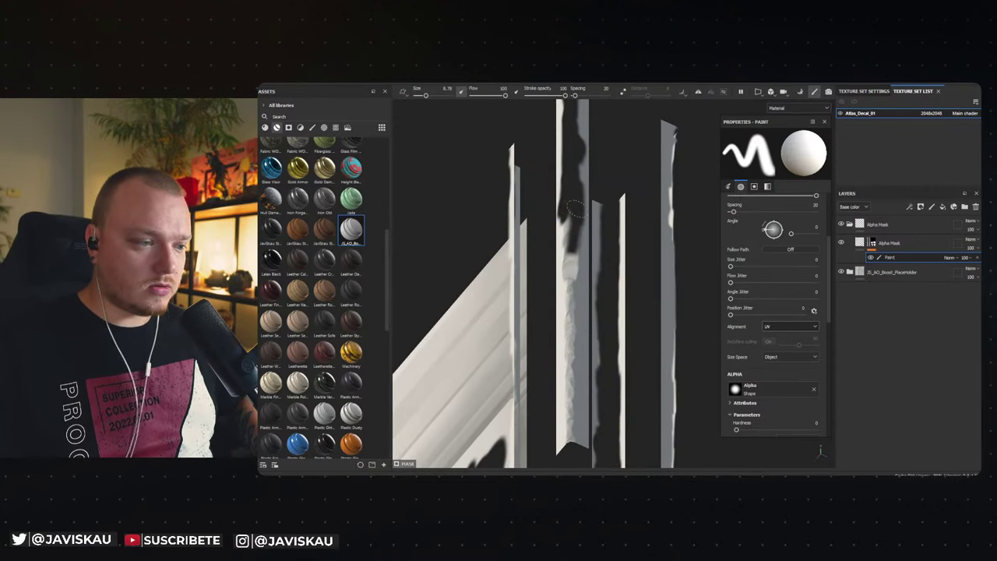
{"action": "left_click_drag", "start_coordinate": [573, 273], "coordinate": [576, 201], "text": "alt"}
{"action": "mouse_move", "coordinate": [567, 272]}
{"action": "left_mouse_down"}
{"action": "mouse_move", "coordinate": [561, 319]}
{"action": "mouse_move", "coordinate": [555, 257]}
{"action": "mouse_move", "coordinate": [567, 320]}
{"action": "left_mouse_up"}
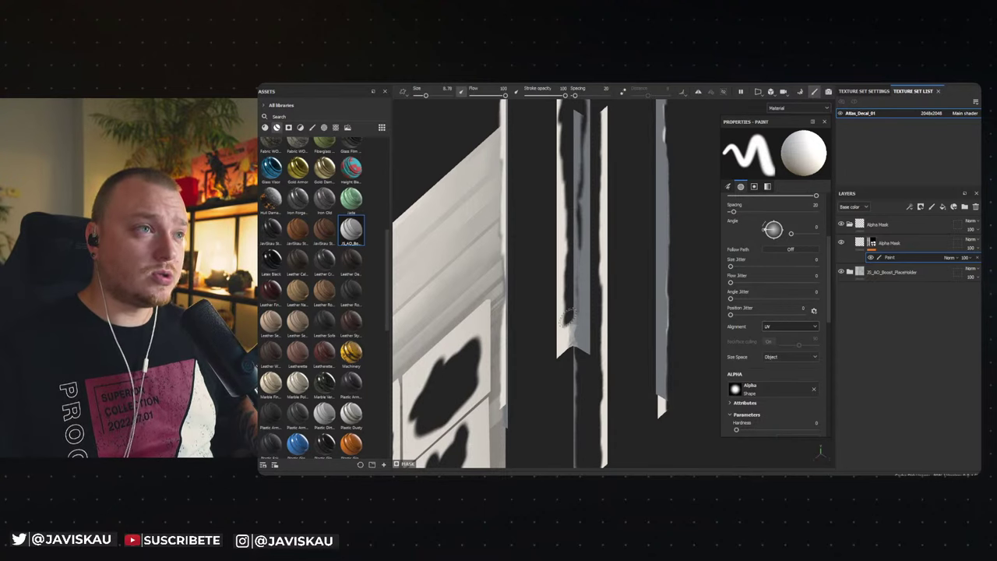
Orbit to review the strips' faces and select the Alpha Mask layer's mask.
{"action": "mouse_move", "coordinate": [566, 315]}
{"action": "left_mouse_down", "text": "alt"}
{"action": "mouse_move", "coordinate": [569, 339]}
{"action": "mouse_move", "coordinate": [553, 298]}
{"action": "left_mouse_up", "text": "alt"}
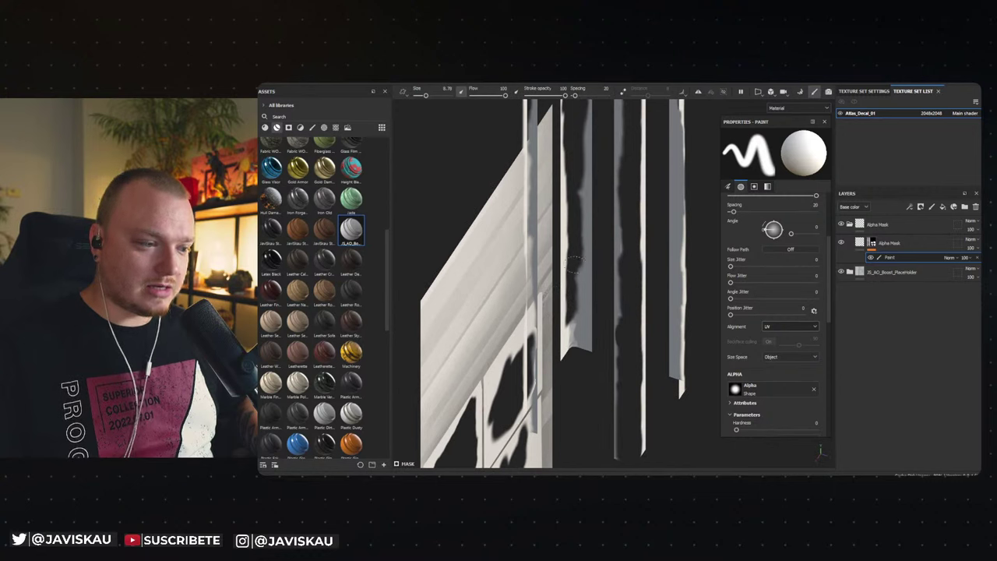
{"action": "mouse_move", "coordinate": [580, 349]}
{"action": "left_mouse_down", "text": "alt"}
{"action": "mouse_move", "coordinate": [579, 363]}
{"action": "mouse_move", "coordinate": [571, 311]}
{"action": "left_mouse_up", "text": "alt"}
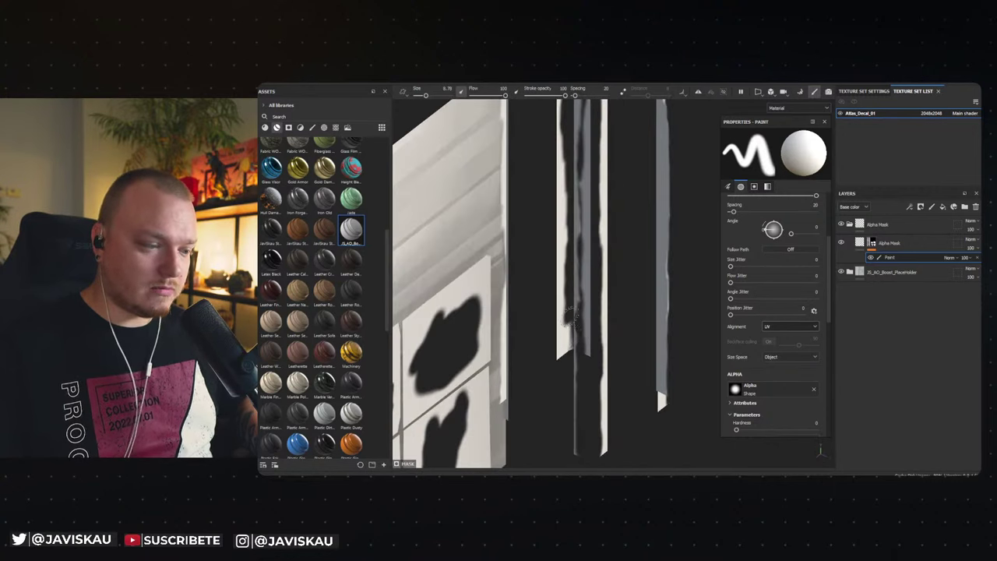
{"action": "mouse_move", "coordinate": [569, 360]}
{"action": "left_mouse_down", "text": "alt"}
{"action": "mouse_move", "coordinate": [519, 329]}
{"action": "mouse_move", "coordinate": [555, 327]}
{"action": "mouse_move", "coordinate": [514, 356]}
{"action": "mouse_move", "coordinate": [551, 338]}
{"action": "mouse_move", "coordinate": [483, 234]}
{"action": "left_mouse_up", "text": "alt"}
{"action": "left_click_drag", "start_coordinate": [452, 169], "coordinate": [498, 173], "text": "alt"}
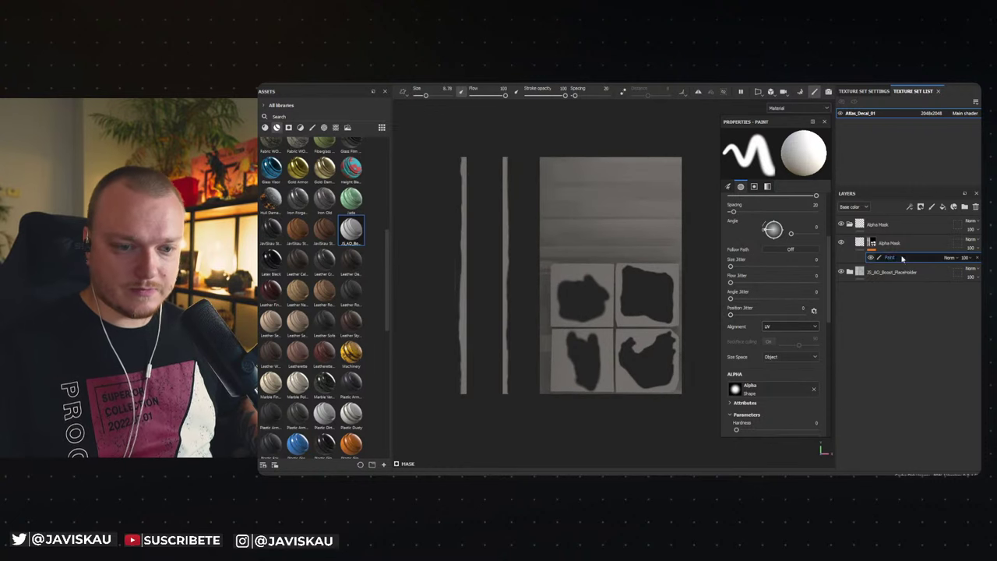
{"action": "left_click", "coordinate": [863, 243]}
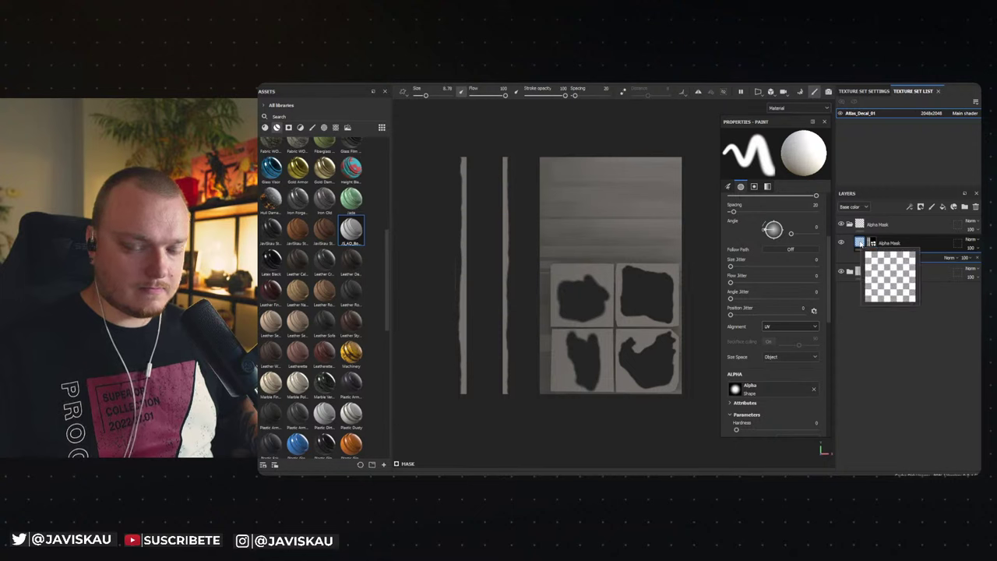
Invert the Alpha Mask layer's mask and bring up the Export Textures settings.
{"action": "double_click", "coordinate": [896, 244]}
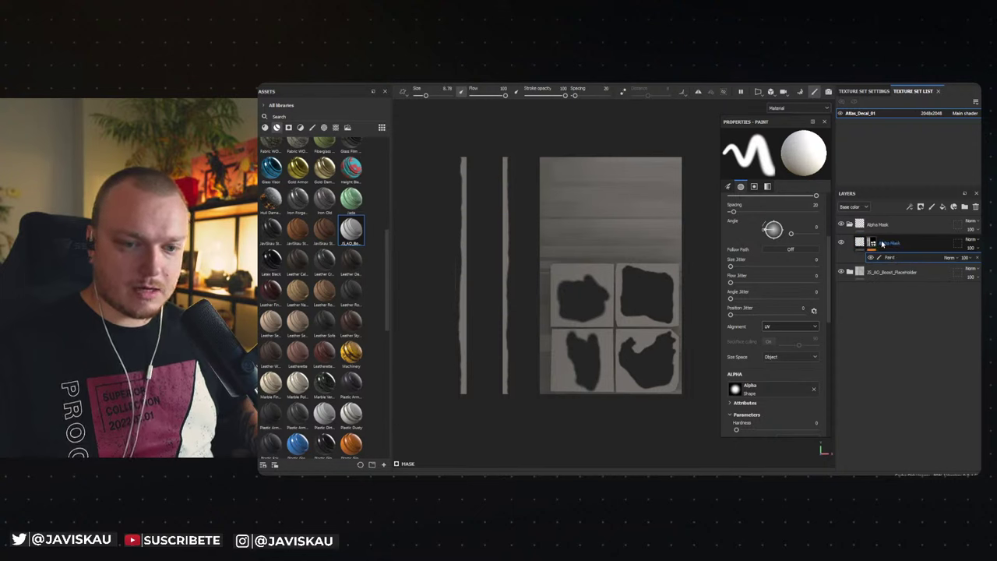
{"action": "right_click", "coordinate": [883, 244]}
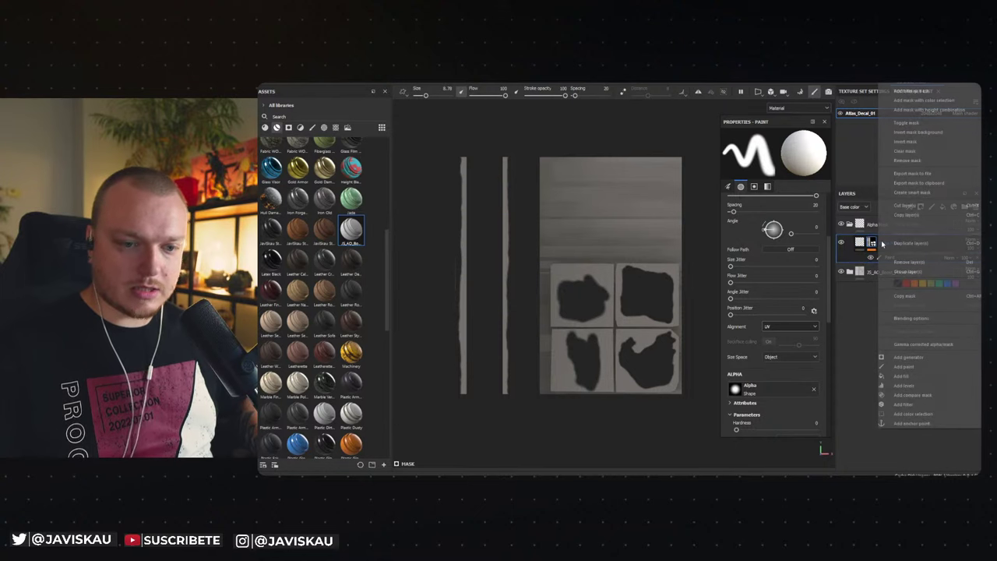
{"action": "left_click", "coordinate": [903, 134]}
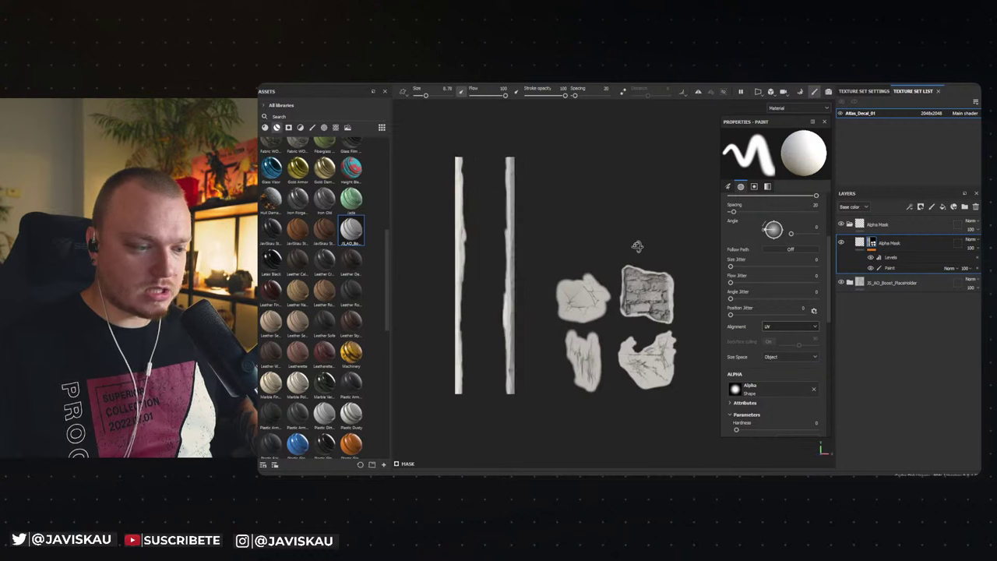
{"action": "left_click", "coordinate": [265, 81]}
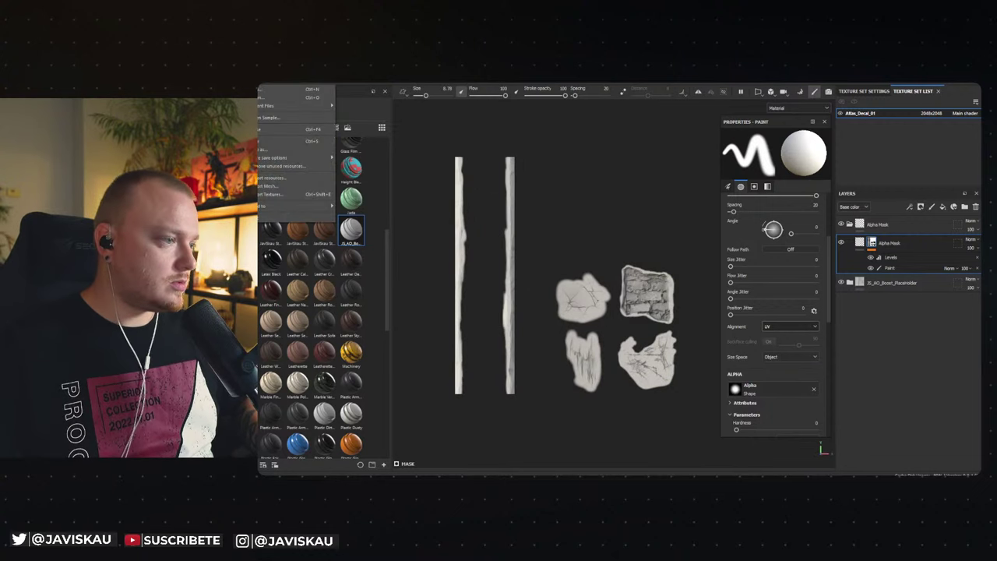
{"action": "left_click", "coordinate": [287, 193]}
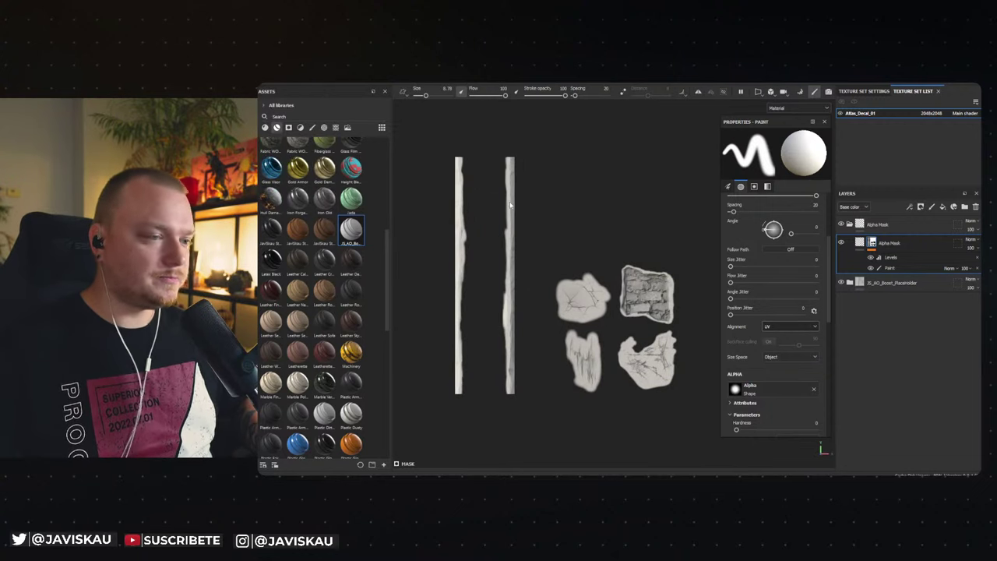
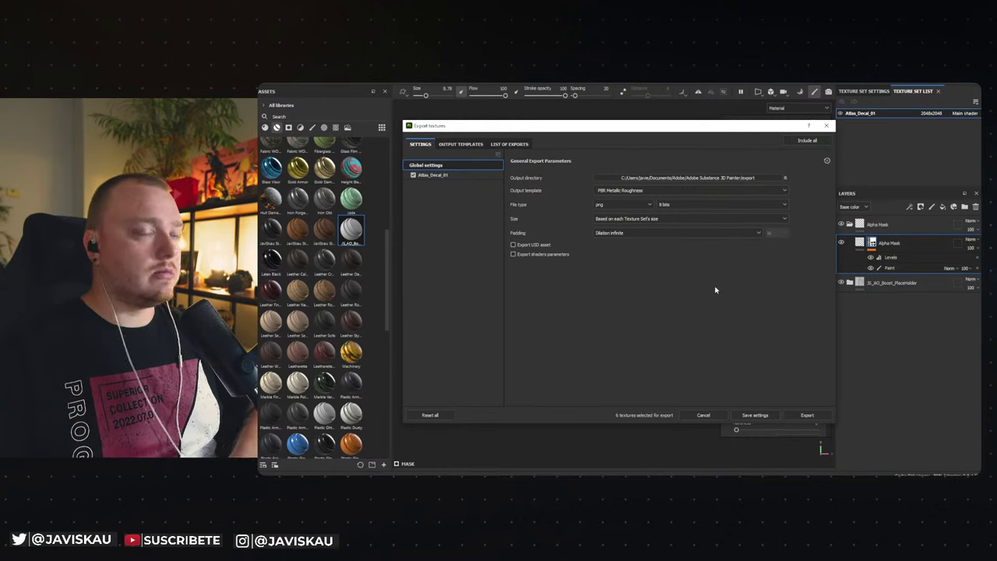
Browse the output directory picker to J:/…/Content/00_Stylized_SkauTabern/02_Materials.
{"action": "left_click", "coordinate": [665, 179]}
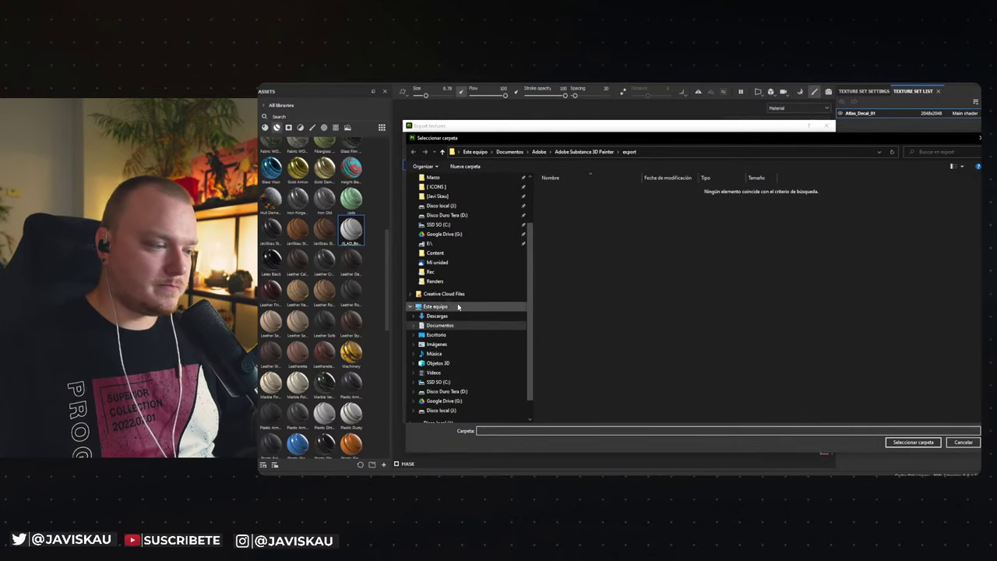
{"action": "left_click", "coordinate": [437, 206]}
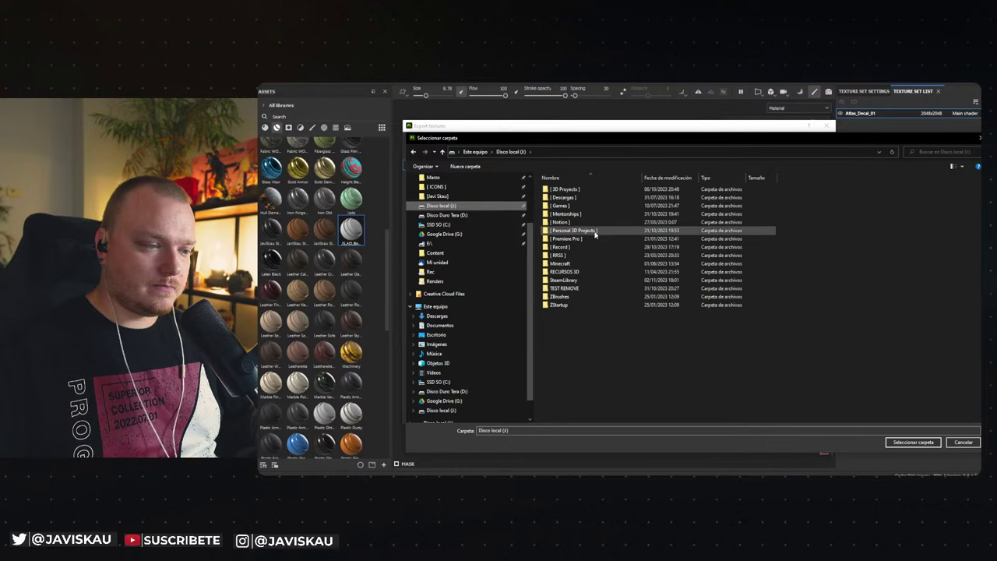
{"action": "double_click", "coordinate": [588, 230]}
{"action": "double_click", "coordinate": [590, 230]}
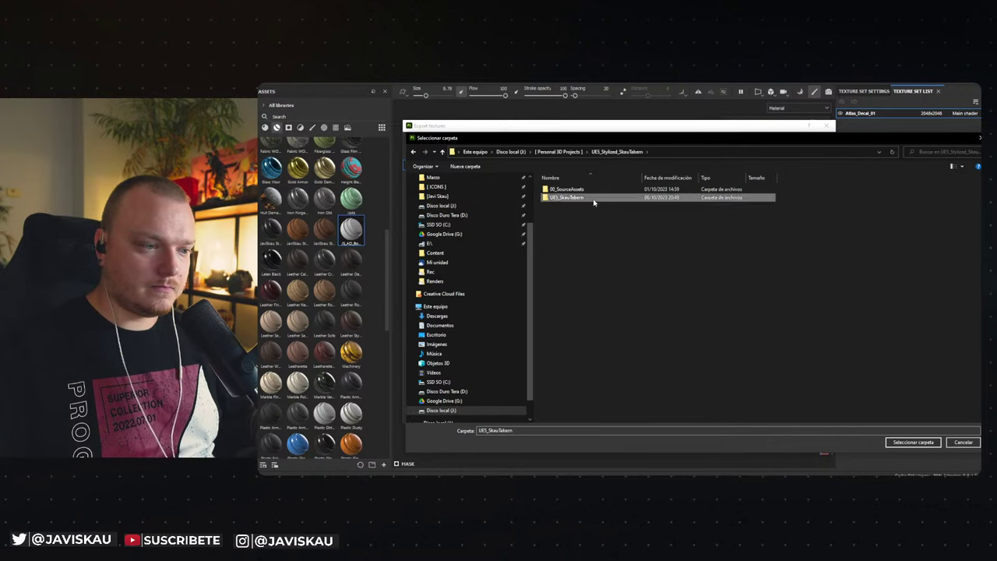
{"action": "double_click", "coordinate": [584, 198]}
{"action": "double_click", "coordinate": [586, 198]}
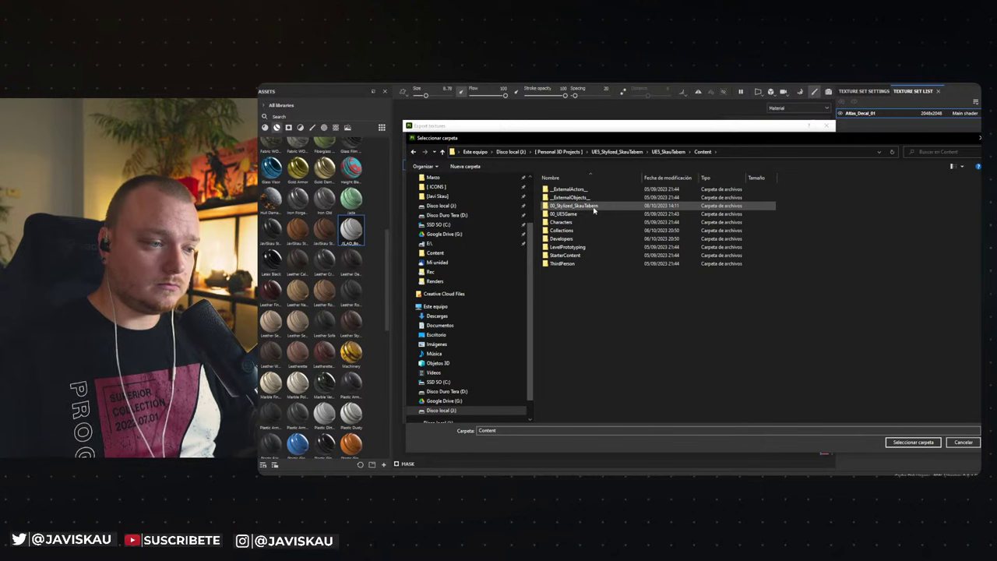
{"action": "double_click", "coordinate": [593, 205]}
{"action": "double_click", "coordinate": [593, 198]}
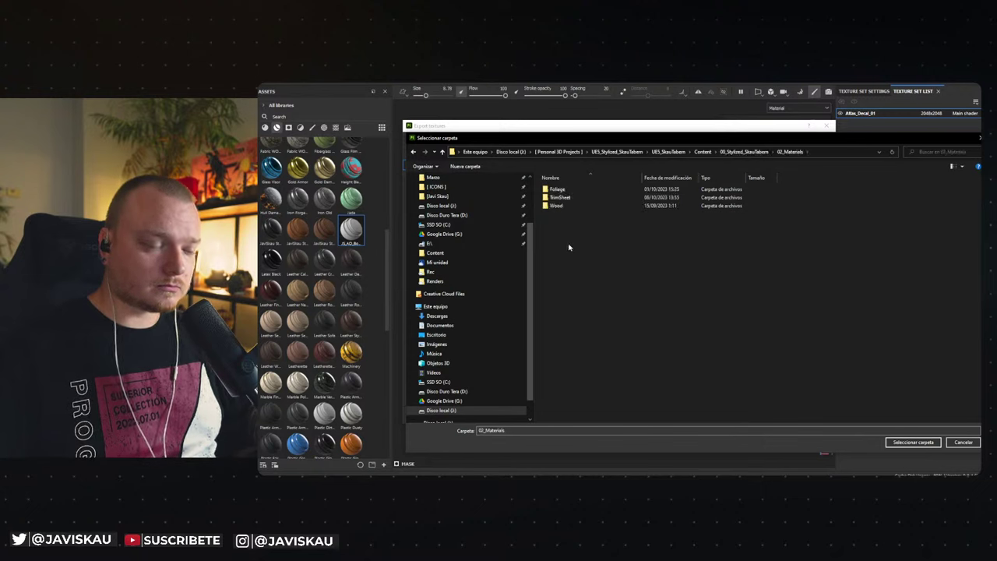
Create a Decals folder in 02_Materials with an Atlas_Decal_01 folder inside it.
{"action": "key", "text": "ctrl+shift+n"}
{"action": "type", "text": "Decal"}
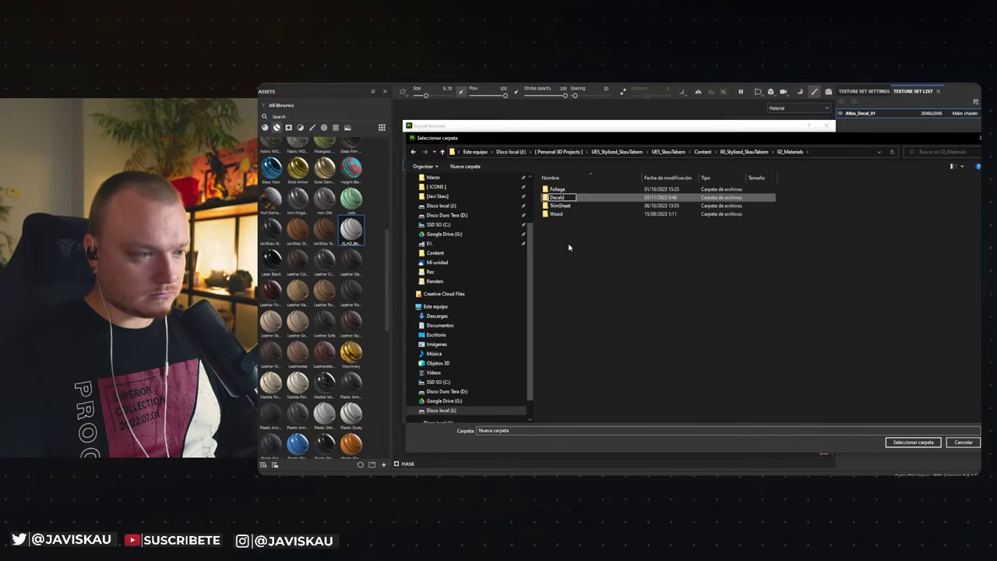
{"action": "type", "text": "s"}
{"action": "key", "text": "Return"}
{"action": "double_click", "coordinate": [561, 197]}
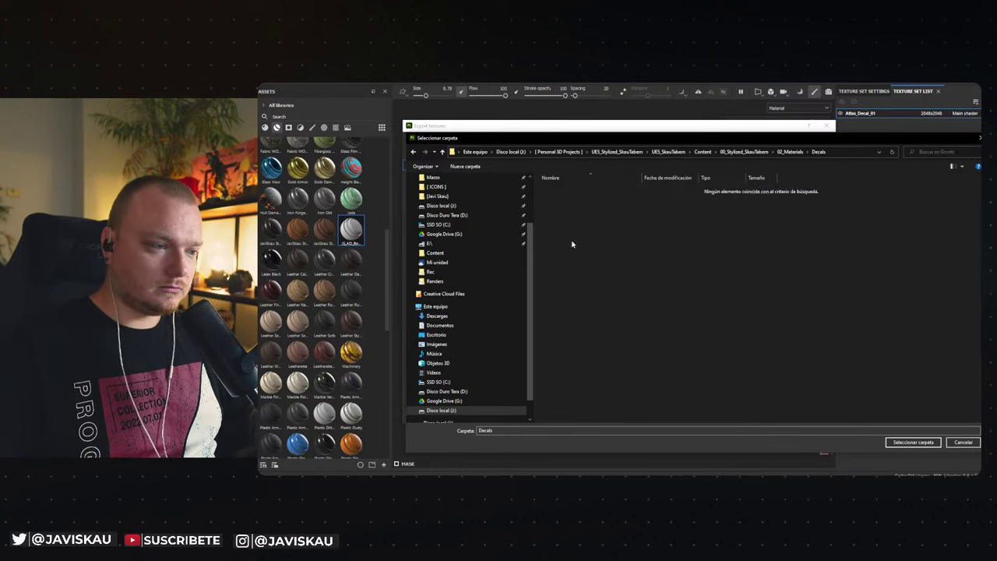
{"action": "key", "text": "ctrl+shift+n"}
{"action": "type", "text": "Atlas_Decal_01"}
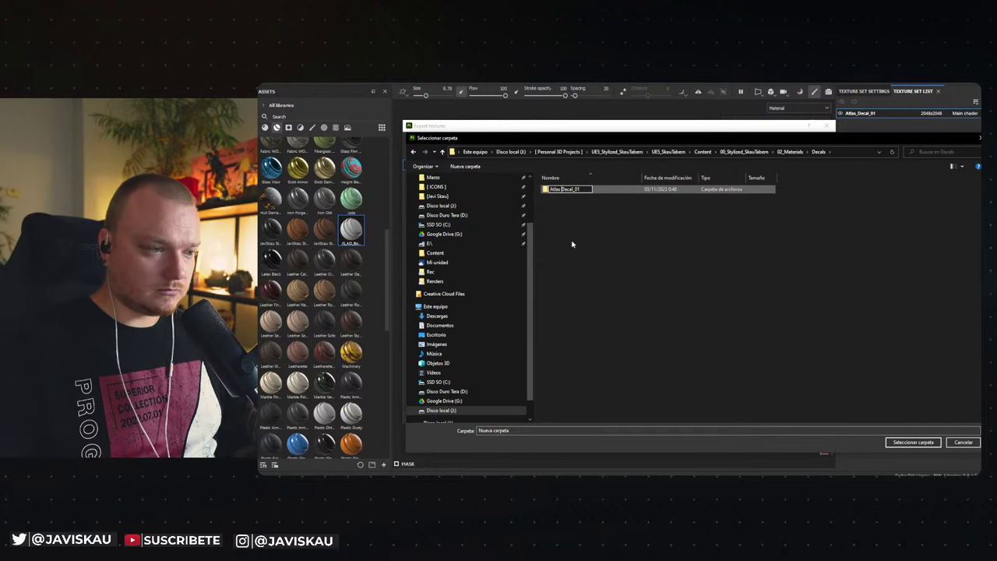
{"action": "key", "text": "Return"}
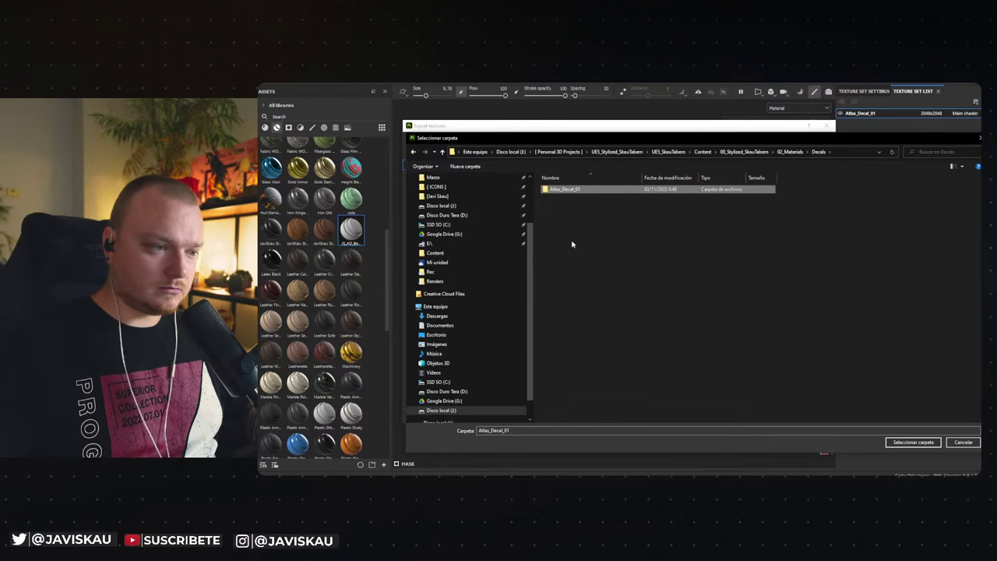
{"action": "double_click", "coordinate": [576, 191]}
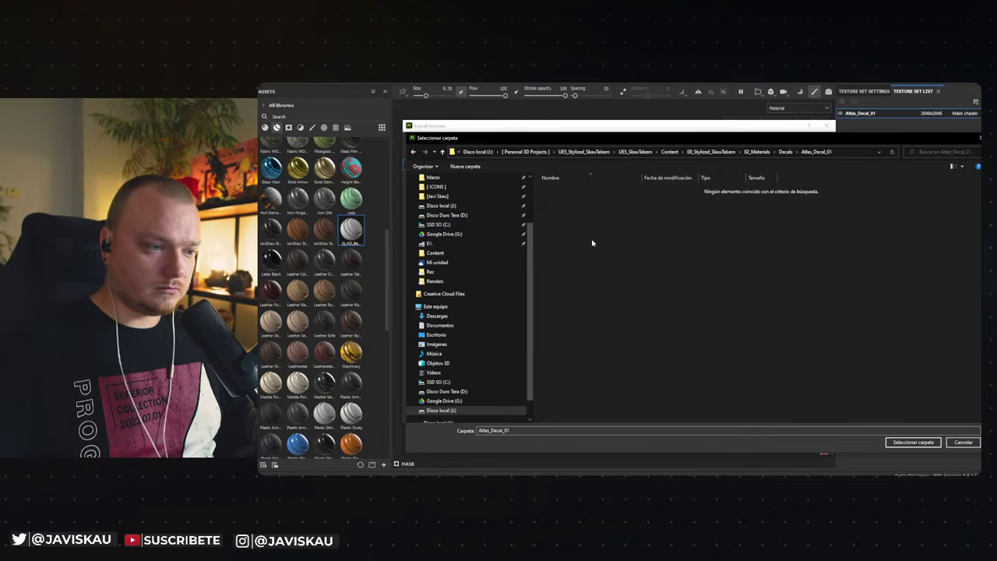
Add Textures and Materials folders in Atlas_Decal_01 and choose Textures as the output directory.
{"action": "key", "text": "ctrl+shift+n"}
{"action": "type", "text": "Textures"}
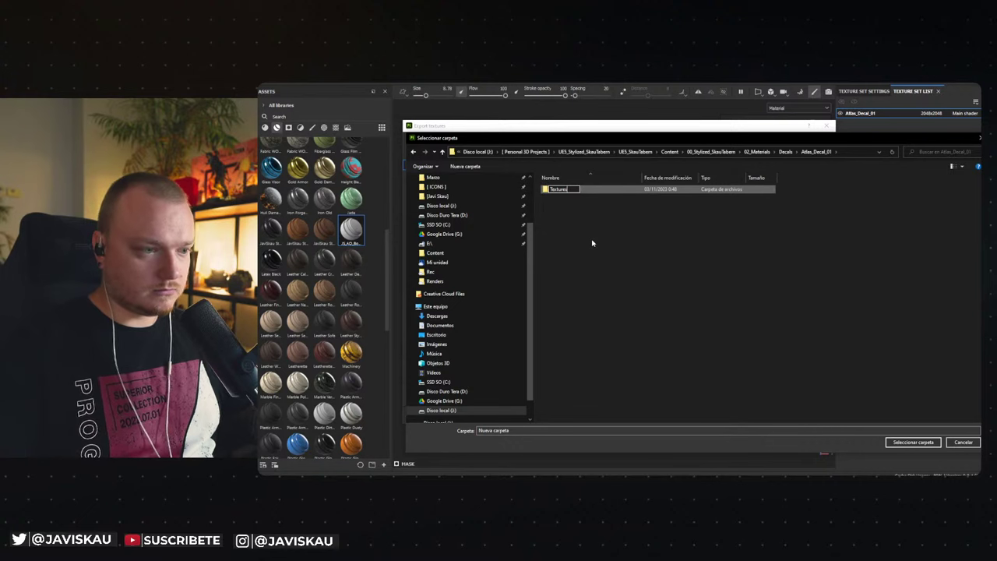
{"action": "key", "text": "Return"}
{"action": "key", "text": "ctrl+shift+n"}
{"action": "type", "text": "Materiales"}
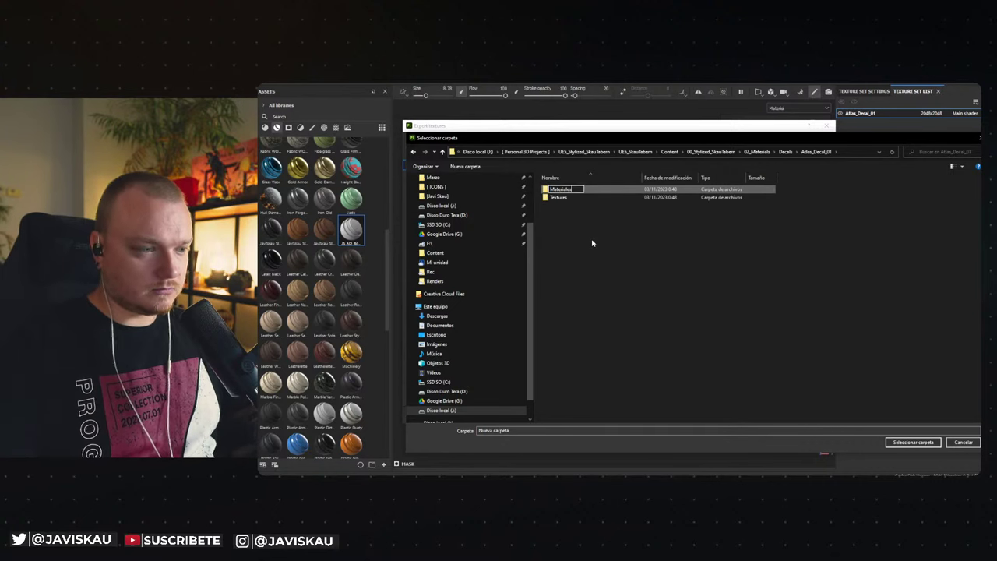
{"action": "key", "text": "Return"}
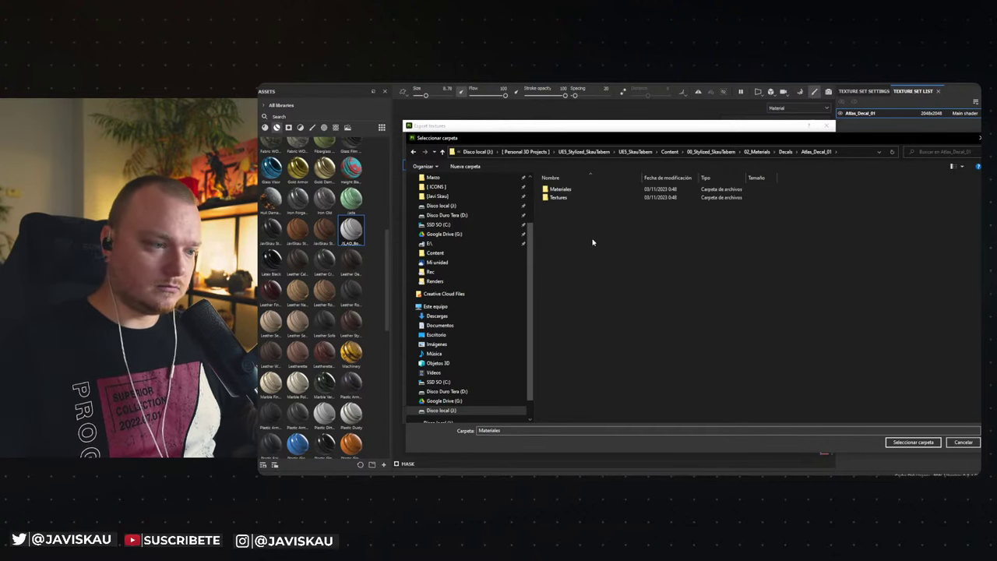
{"action": "left_click", "coordinate": [561, 189]}
{"action": "left_click", "coordinate": [566, 197]}
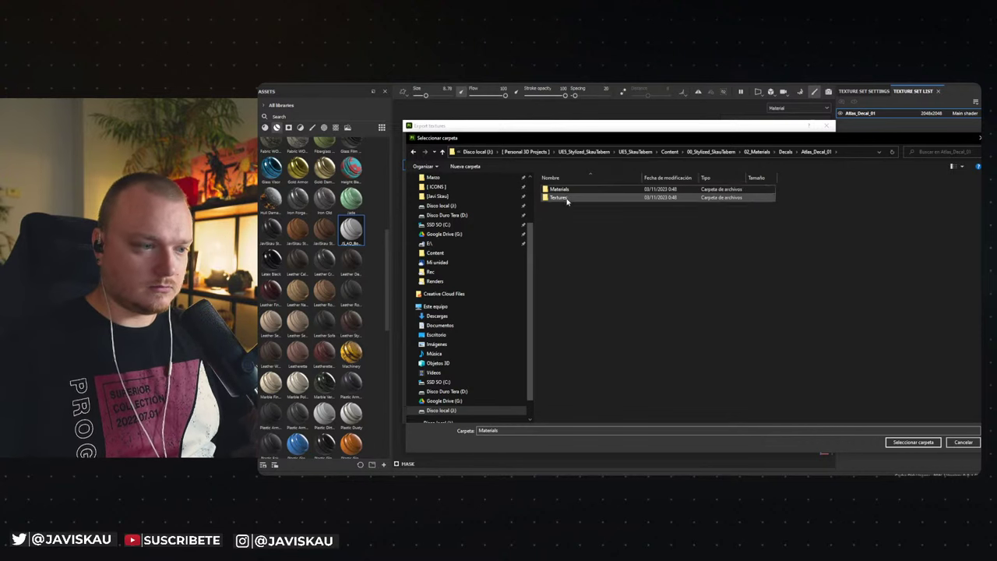
{"action": "key", "text": "Return"}
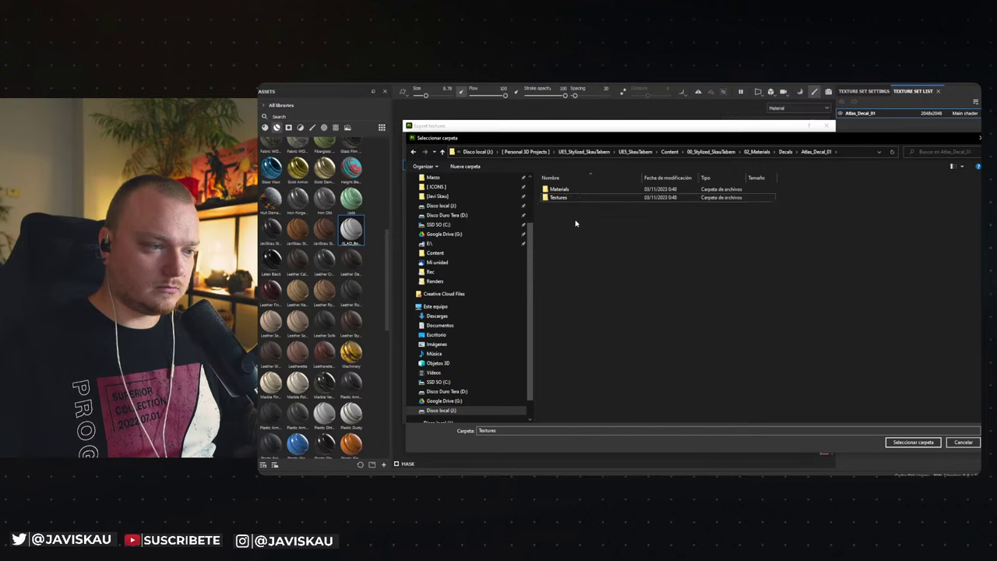
{"action": "double_click", "coordinate": [570, 200]}
{"action": "left_click", "coordinate": [914, 441]}
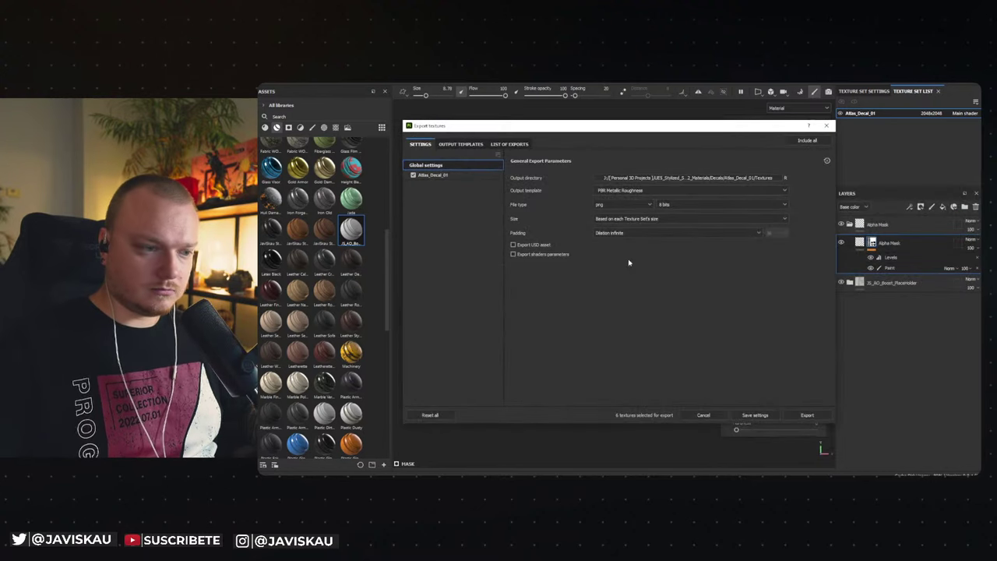
Set the export file type to targa and the output template to JaviSkau_BUS.
{"action": "left_click", "coordinate": [624, 204]}
{"action": "left_click", "coordinate": [614, 265]}
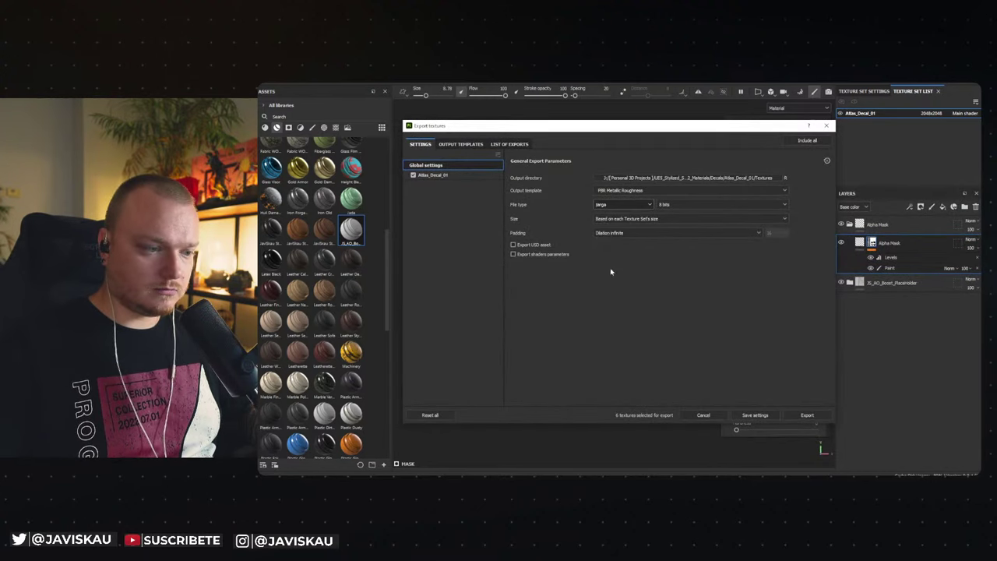
{"action": "left_click", "coordinate": [641, 191]}
{"action": "scroll", "coordinate": [649, 244], "scroll_direction": "down", "scroll_amount": 3}
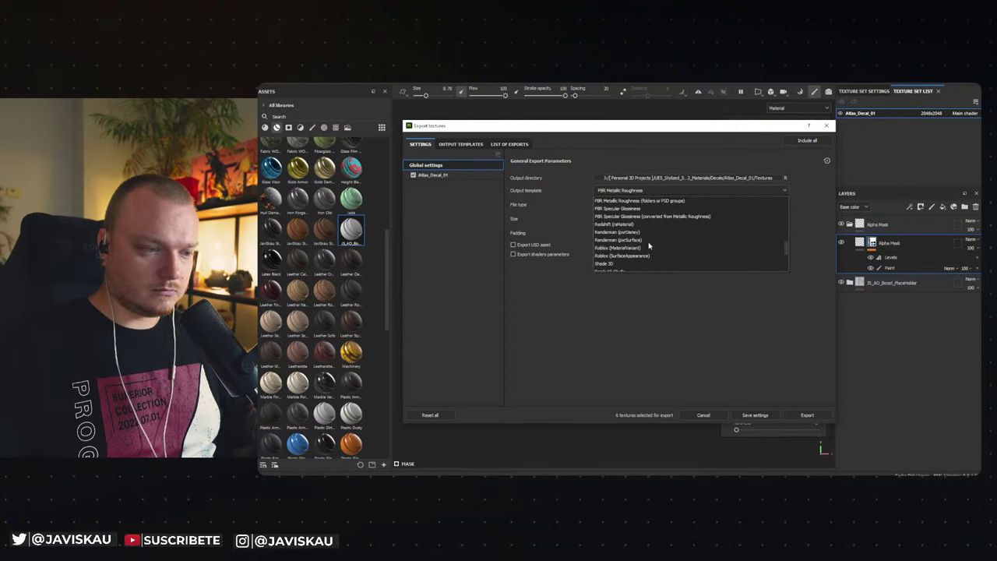
{"action": "scroll", "coordinate": [648, 245], "scroll_direction": "up", "scroll_amount": 1}
{"action": "scroll", "coordinate": [648, 245], "scroll_direction": "up", "scroll_amount": 1}
{"action": "scroll", "coordinate": [648, 245], "scroll_direction": "up", "scroll_amount": 1}
{"action": "scroll", "coordinate": [648, 246], "scroll_direction": "up", "scroll_amount": 1}
{"action": "scroll", "coordinate": [647, 242], "scroll_direction": "up", "scroll_amount": 3}
{"action": "left_click", "coordinate": [629, 225]}
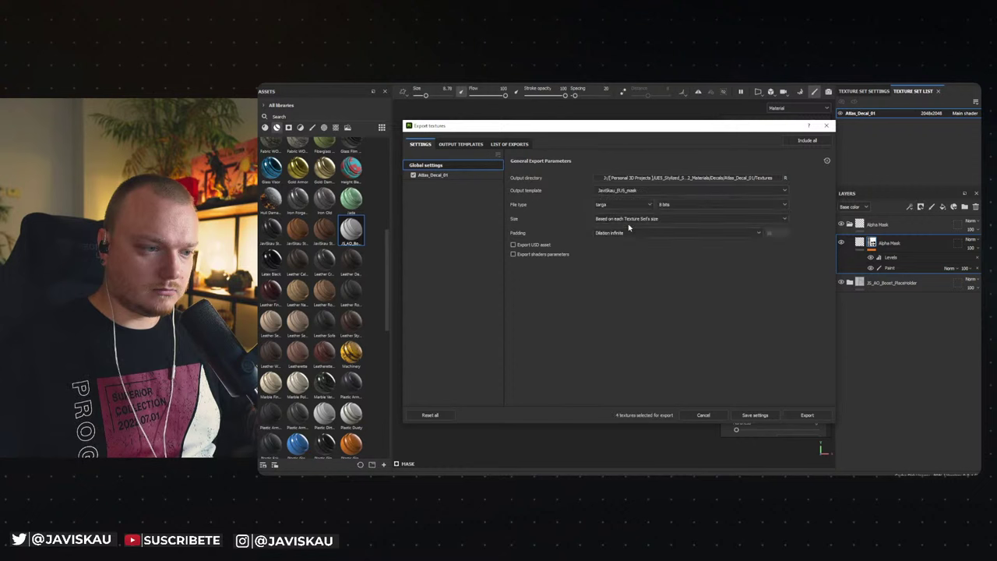
{"action": "left_click", "coordinate": [643, 195]}
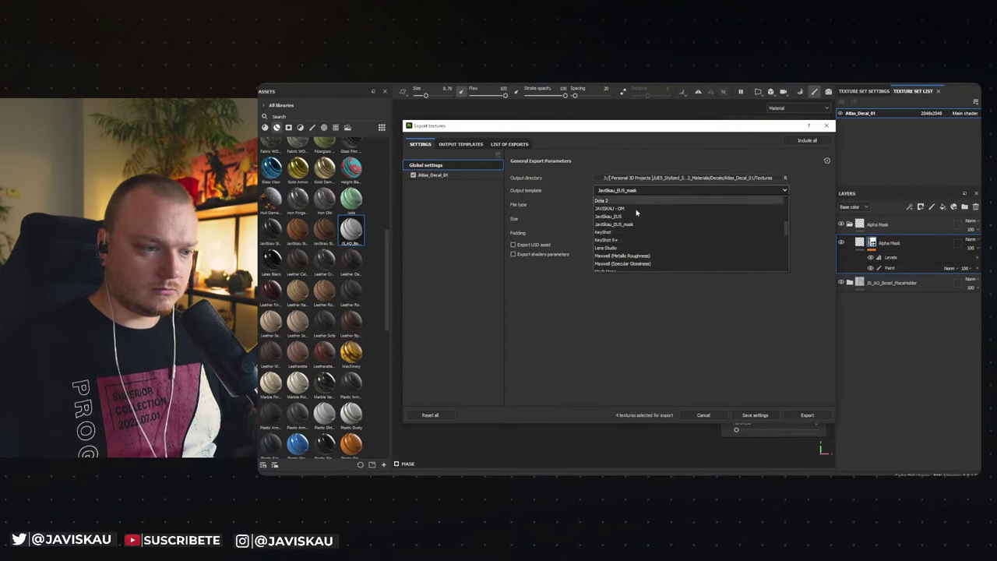
{"action": "left_click", "coordinate": [631, 220]}
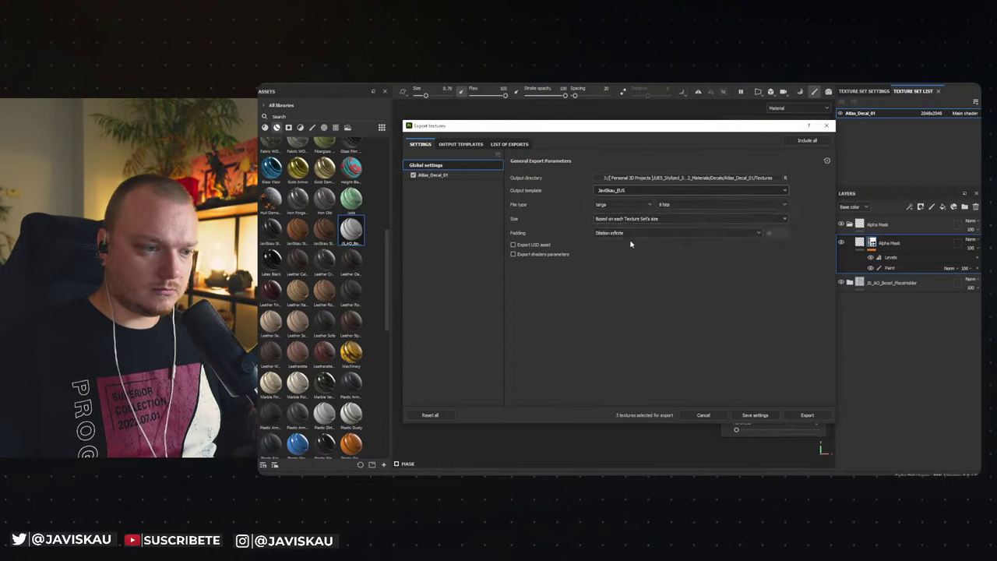
Set the export size to 4096, export the three decal maps, and close the export window.
{"action": "left_click", "coordinate": [509, 145]}
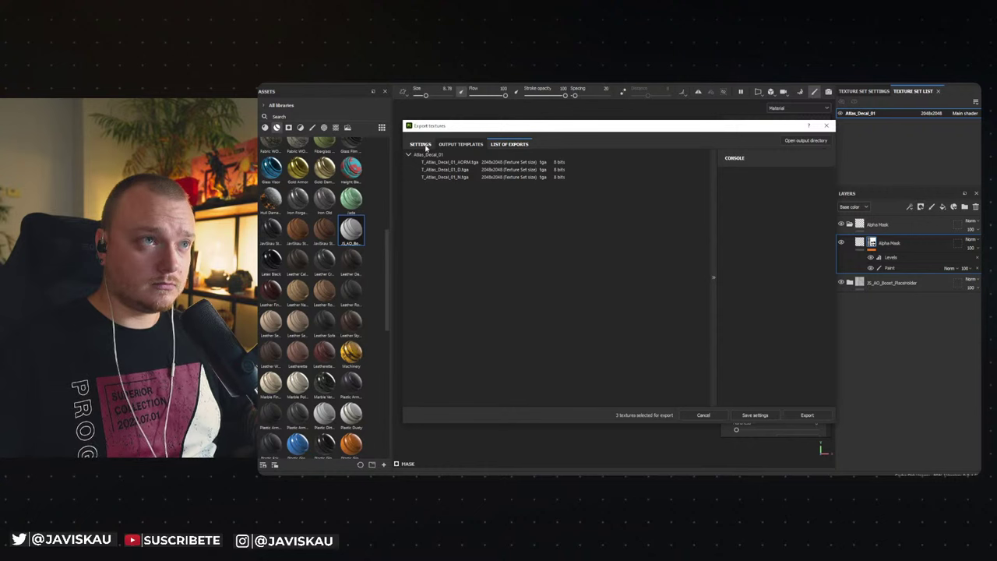
{"action": "left_click", "coordinate": [461, 145]}
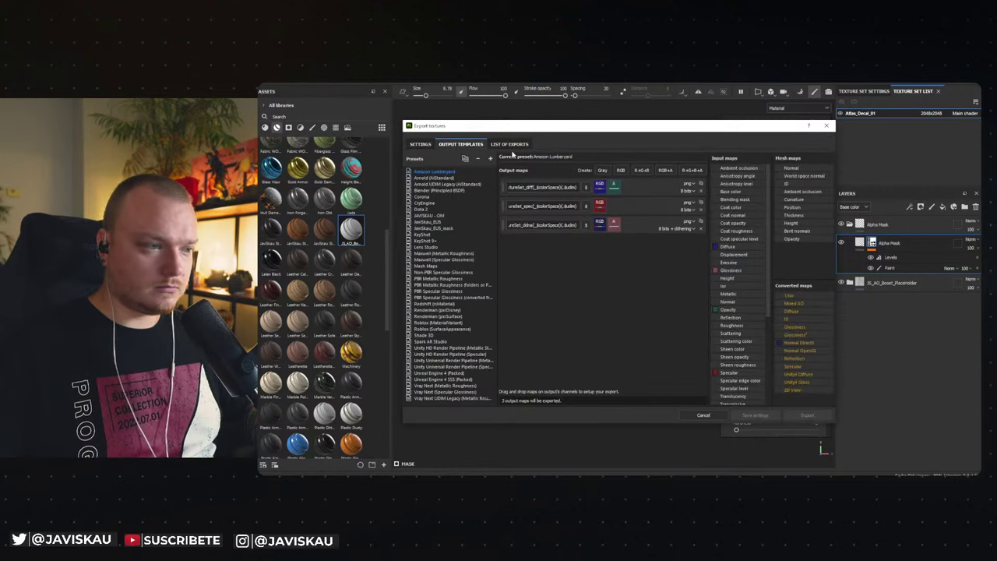
{"action": "left_click", "coordinate": [421, 145]}
{"action": "left_click", "coordinate": [633, 219]}
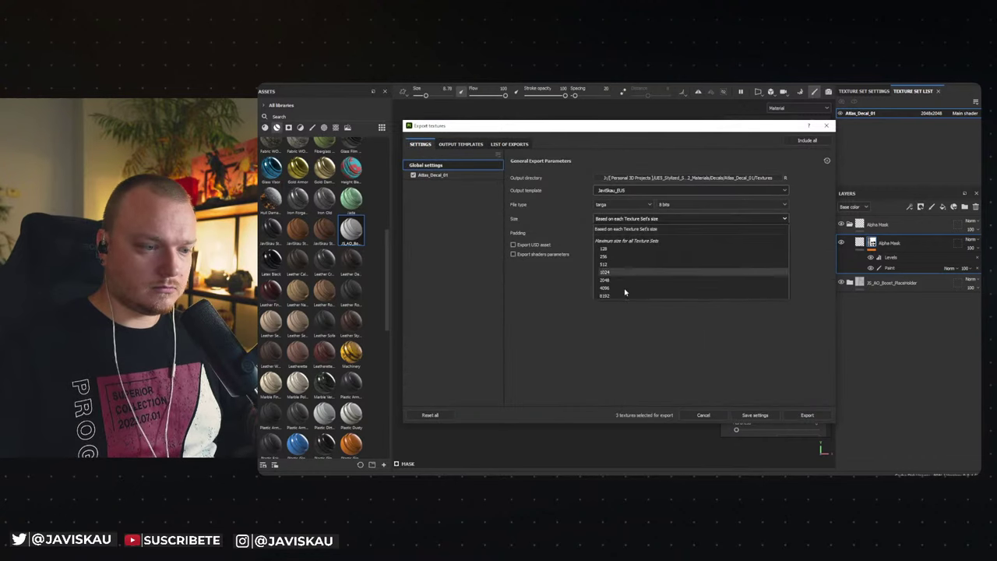
{"action": "left_click", "coordinate": [623, 288]}
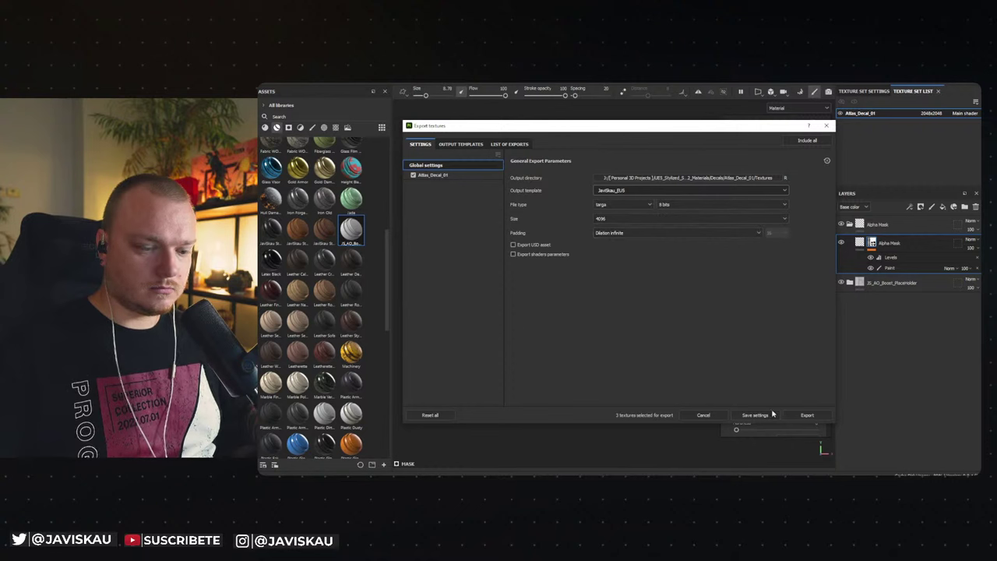
{"action": "left_click", "coordinate": [807, 414]}
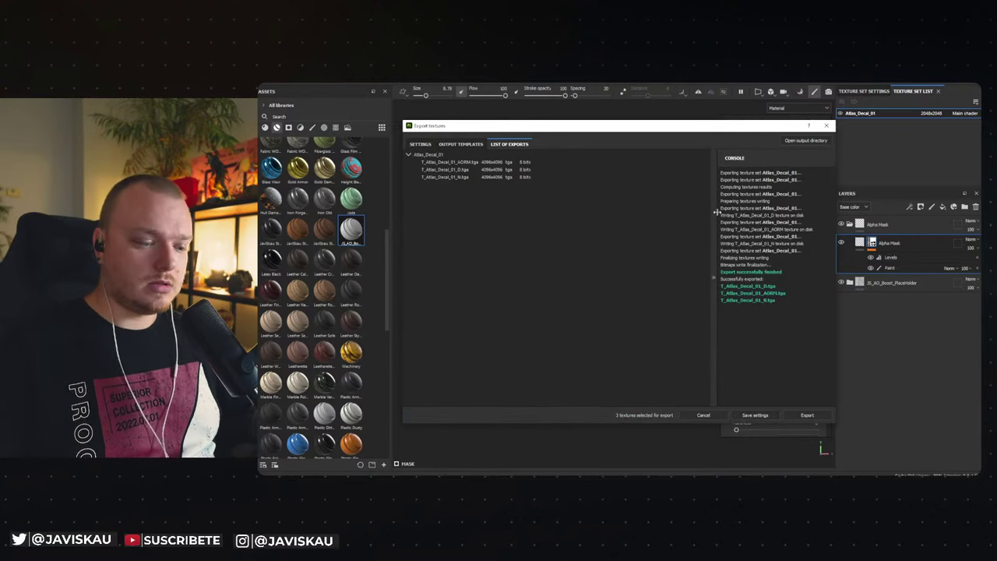
{"action": "left_click", "coordinate": [827, 125]}
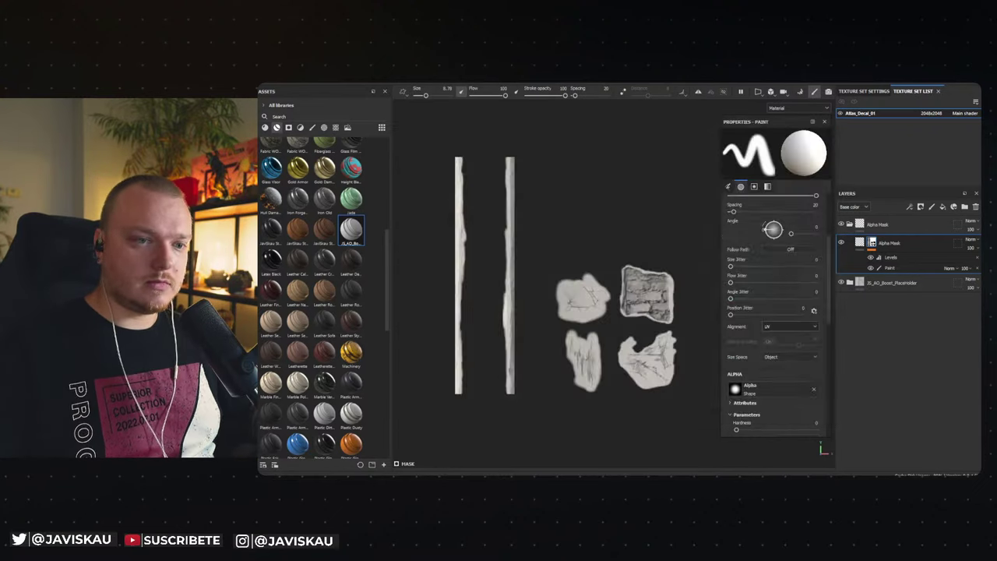
{"action": "left_click", "coordinate": [623, 239]}
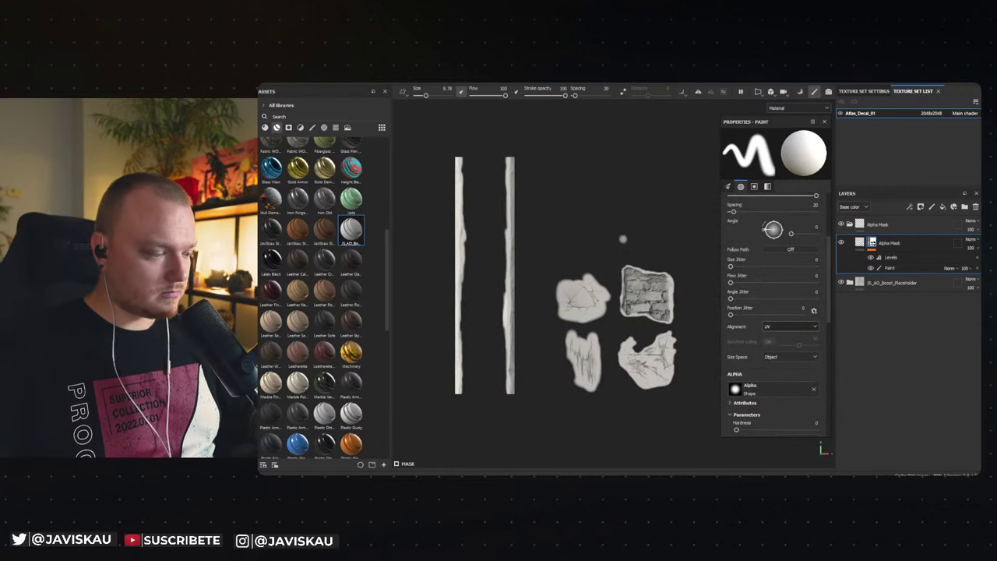
Switch from Substance Painter to Unreal Engine 5 and open the Content Drawer with Ctrl+Space.
{"action": "key", "text": "super+d"}
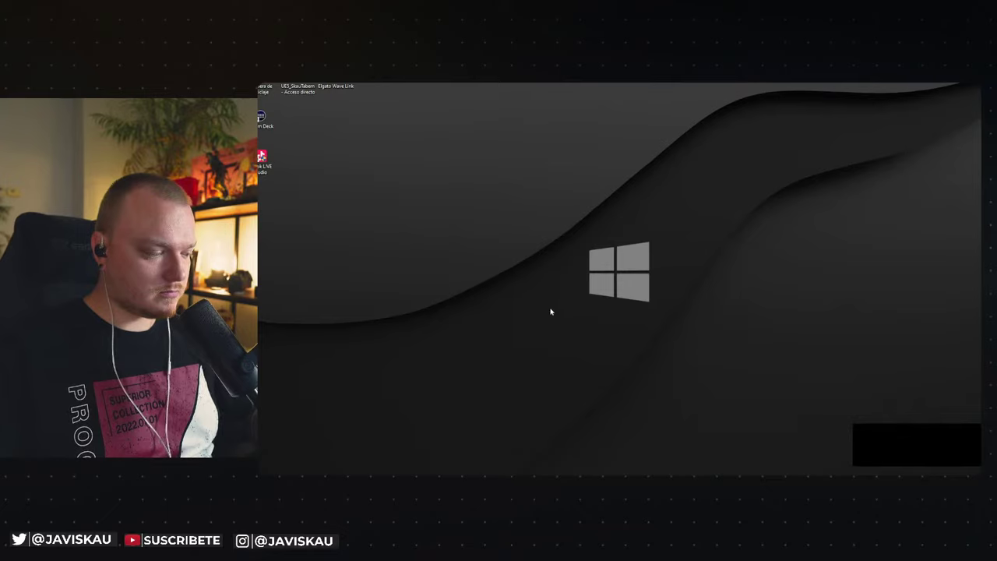
{"action": "key", "text": "alt+Tab"}
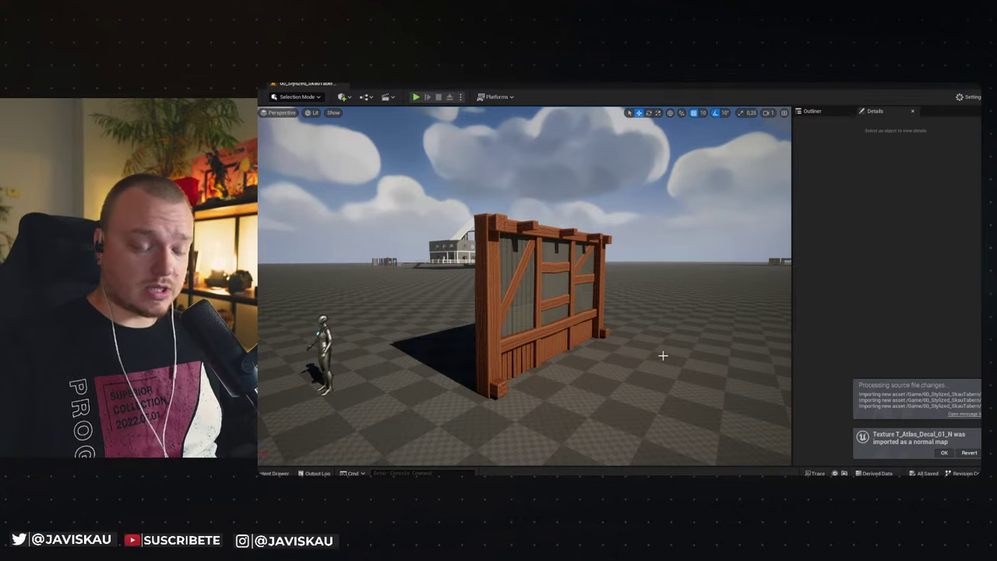
{"action": "right_click_drag", "start_coordinate": [655, 368], "coordinate": [639, 343]}
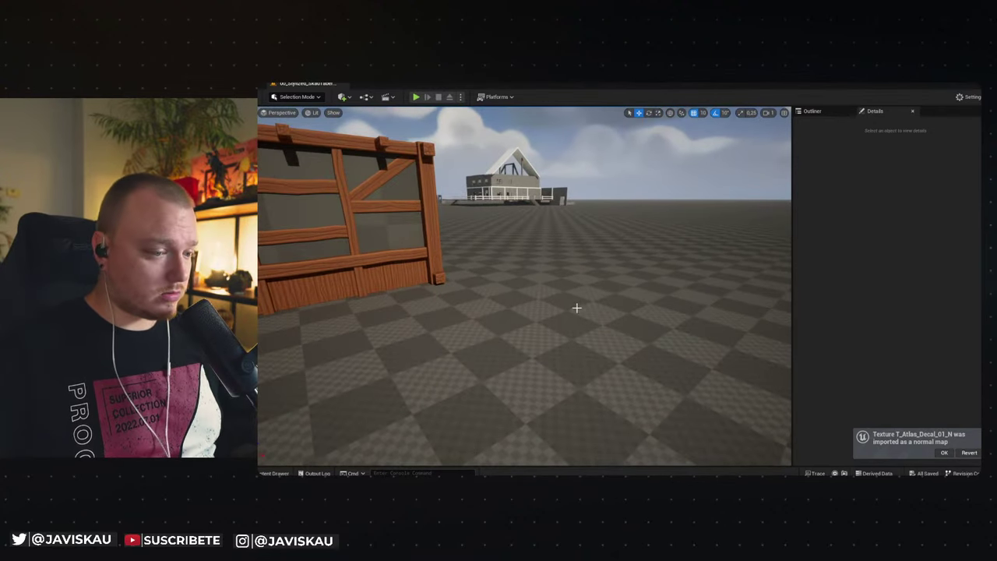
{"action": "key", "text": "ctrl+space"}
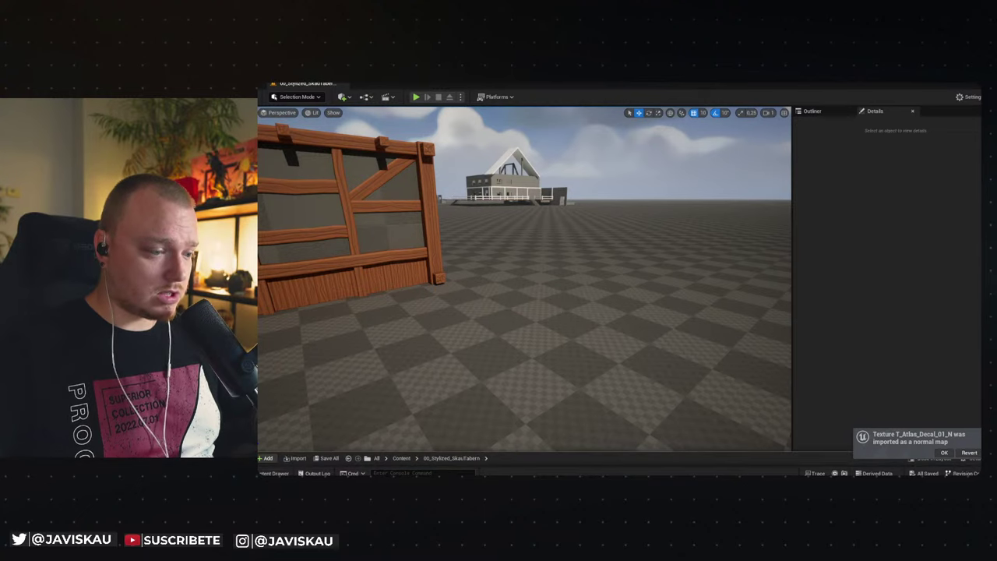
{"action": "right_click", "coordinate": [572, 317]}
{"action": "right_click_drag", "start_coordinate": [533, 323], "coordinate": [592, 296]}
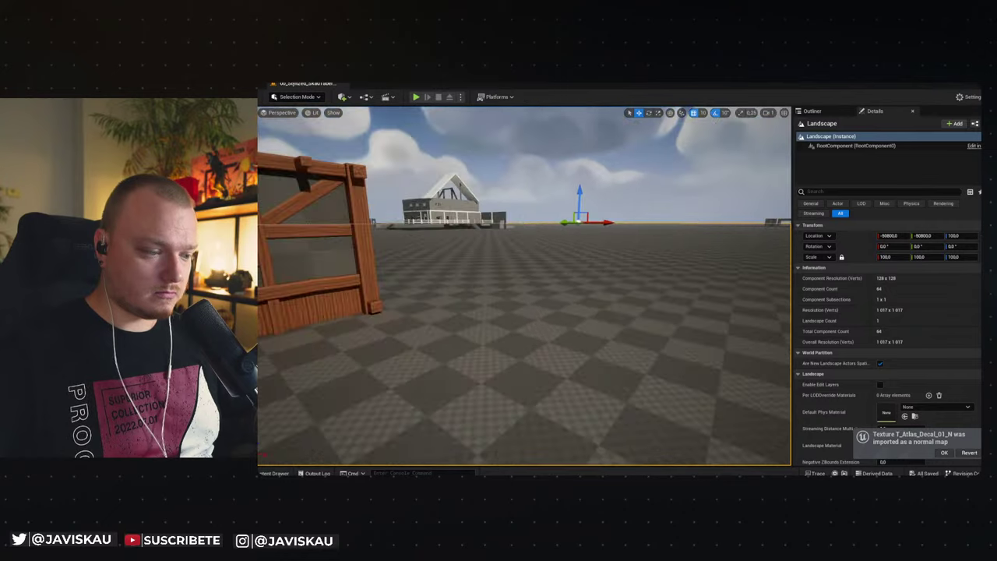
{"action": "key", "text": "ctrl+space"}
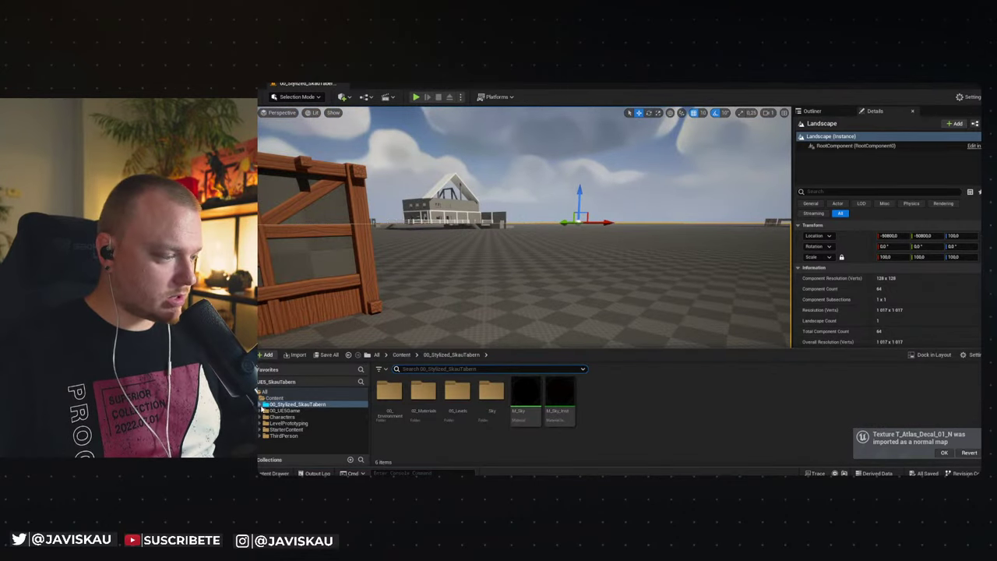
Navigate the Content Drawer to 02_Materials > Decals > Atlas_Decal_01 > Textures.
{"action": "left_click", "coordinate": [262, 404]}
{"action": "left_click", "coordinate": [287, 417]}
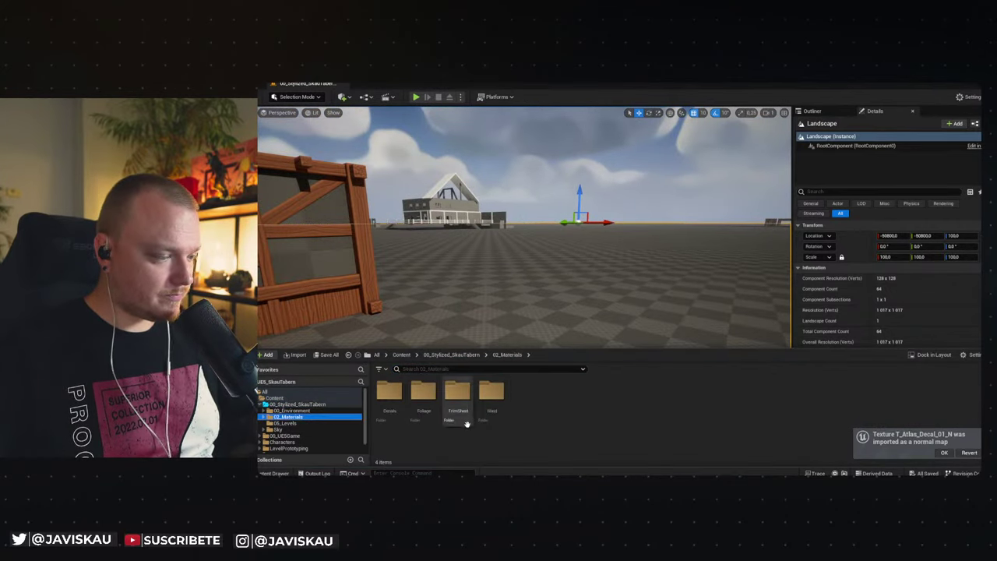
{"action": "double_click", "coordinate": [390, 393]}
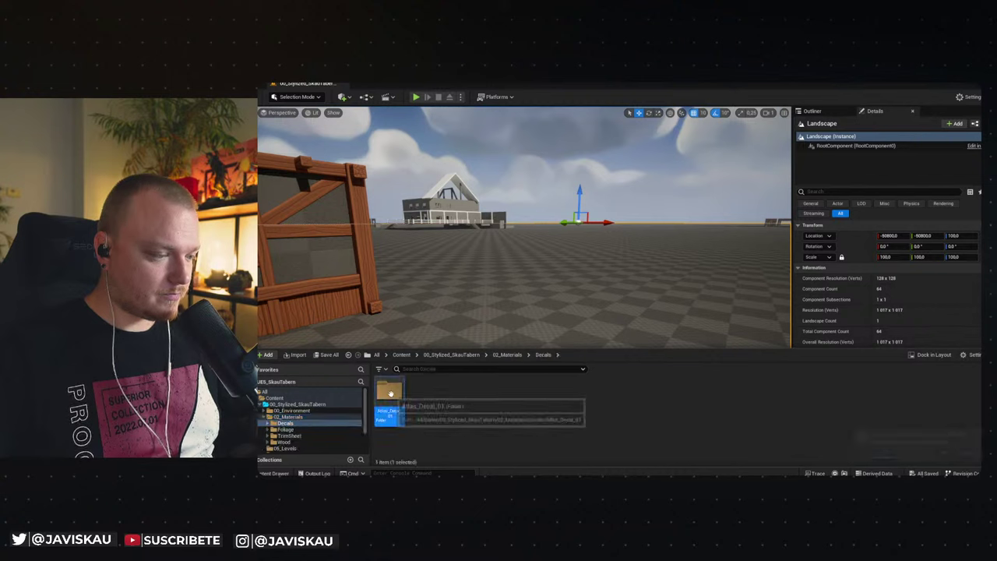
{"action": "double_click", "coordinate": [390, 393]}
{"action": "left_click", "coordinate": [428, 388]}
{"action": "double_click", "coordinate": [427, 389]}
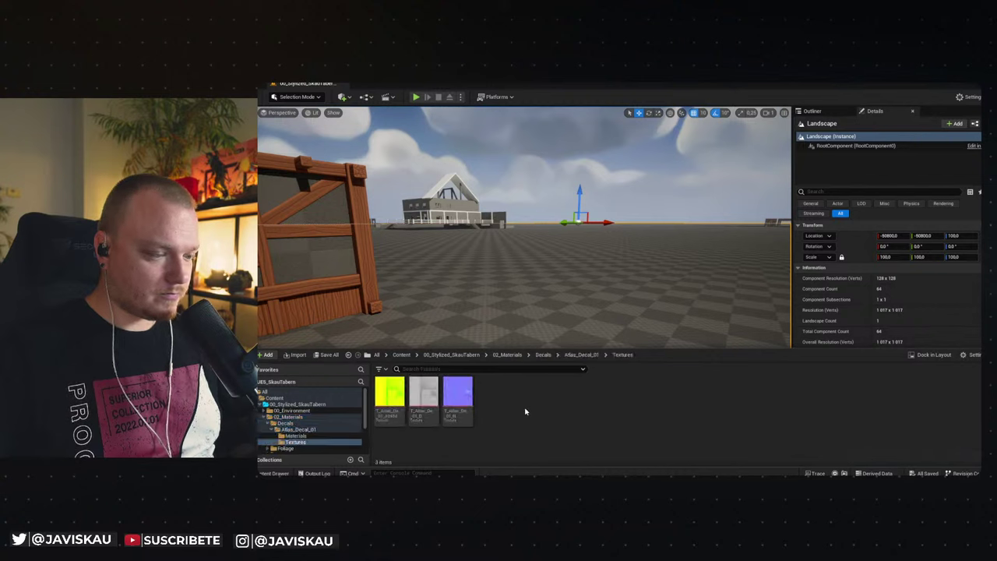
Create a new material named M_Atlas_Decal_01 in the Textures folder.
{"action": "right_click", "coordinate": [525, 411]}
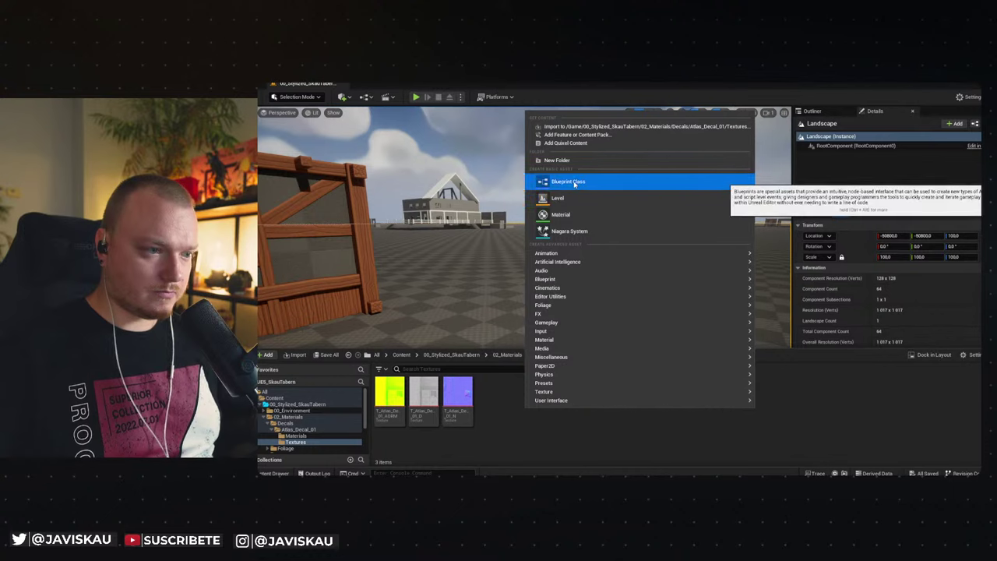
{"action": "left_click", "coordinate": [562, 215]}
{"action": "type", "text": "M_"}
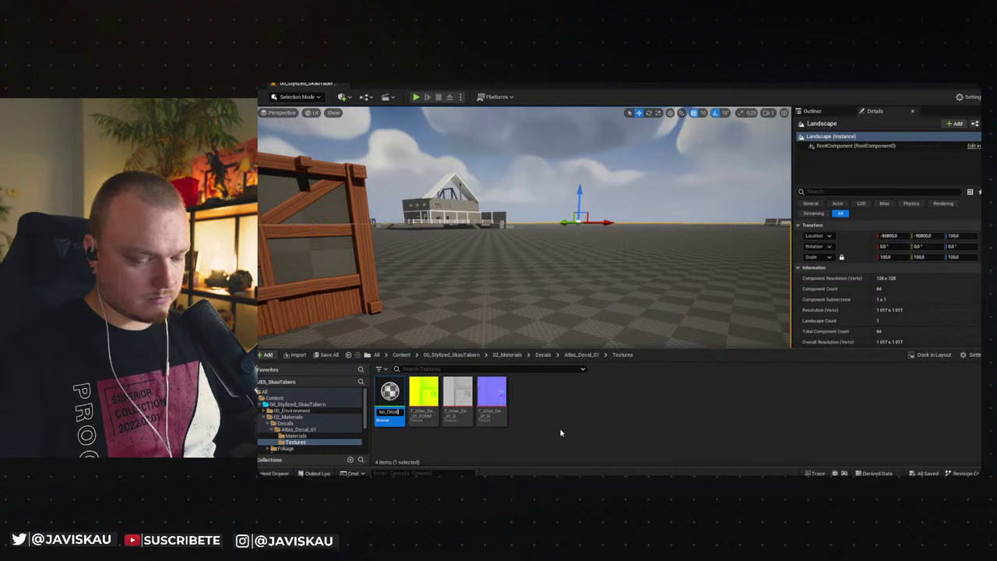
{"action": "left_click", "coordinate": [560, 432]}
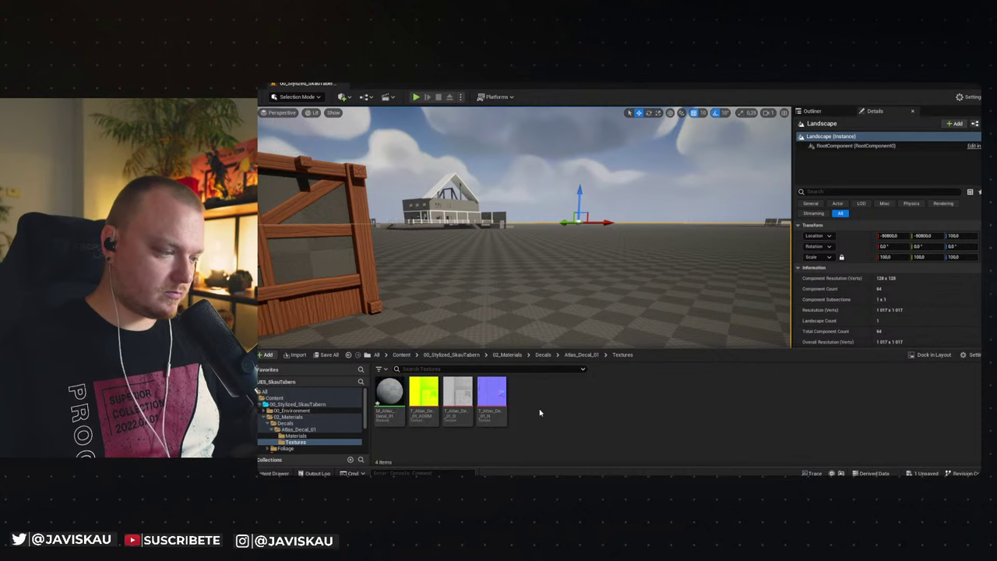
{"action": "left_click", "coordinate": [416, 389]}
{"action": "mouse_move", "coordinate": [423, 397]}
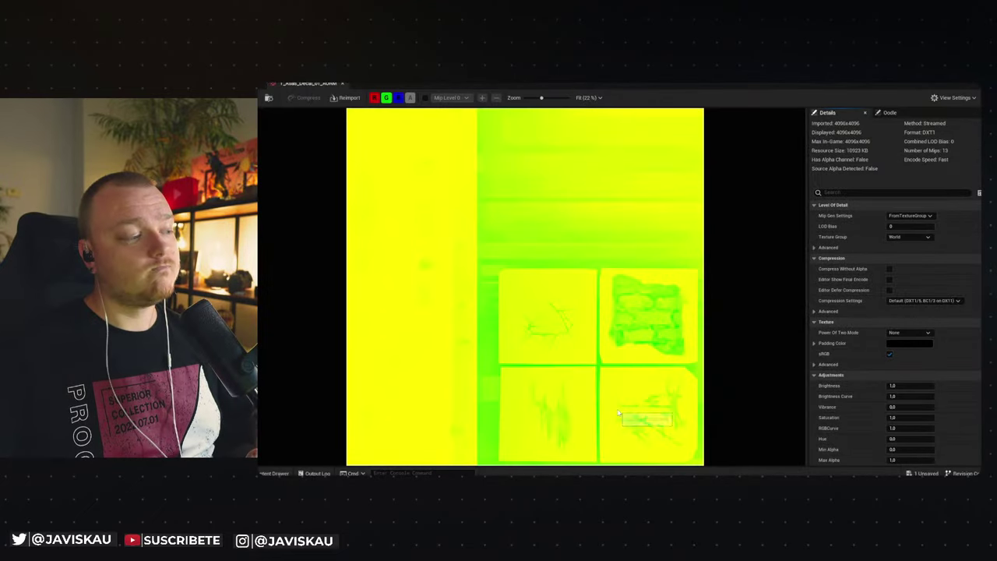
Set T_Atlas_Decal_01_AORM compression to Masks (no sRGB) and close its texture editor.
{"action": "left_click", "coordinate": [929, 302]}
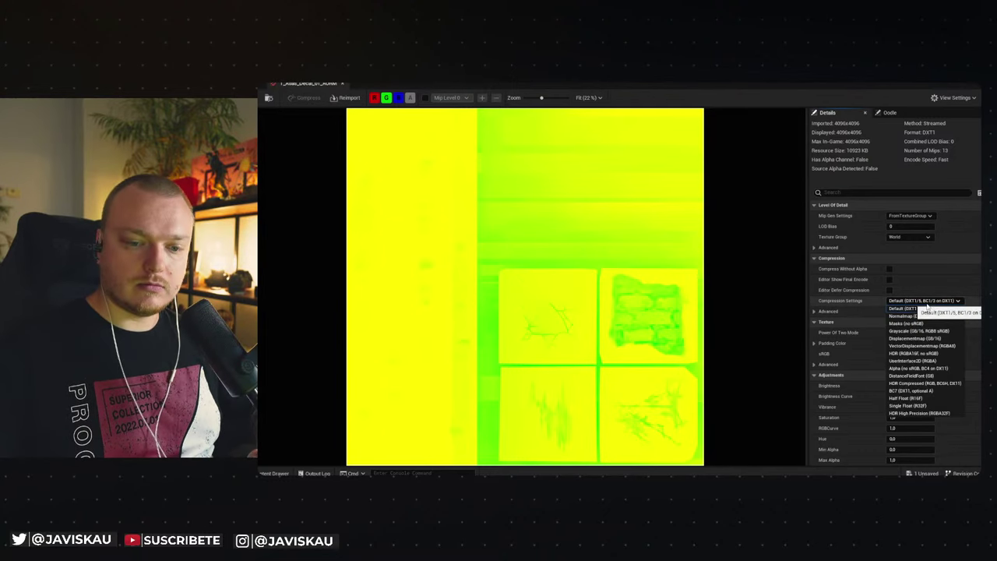
{"action": "key", "text": "Return"}
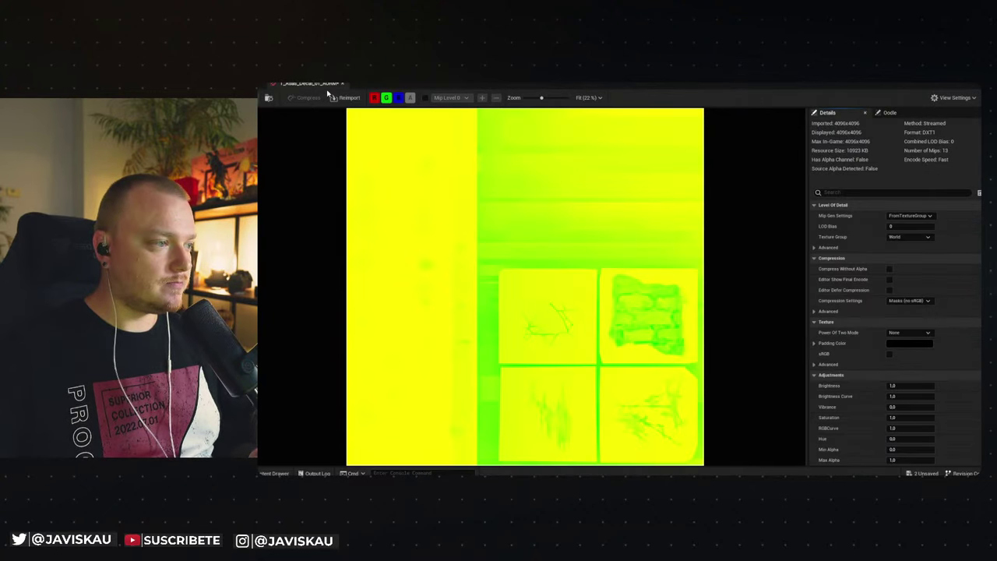
{"action": "left_click", "coordinate": [342, 84]}
{"action": "scroll", "coordinate": [559, 316], "scroll_direction": "up", "scroll_amount": 2}
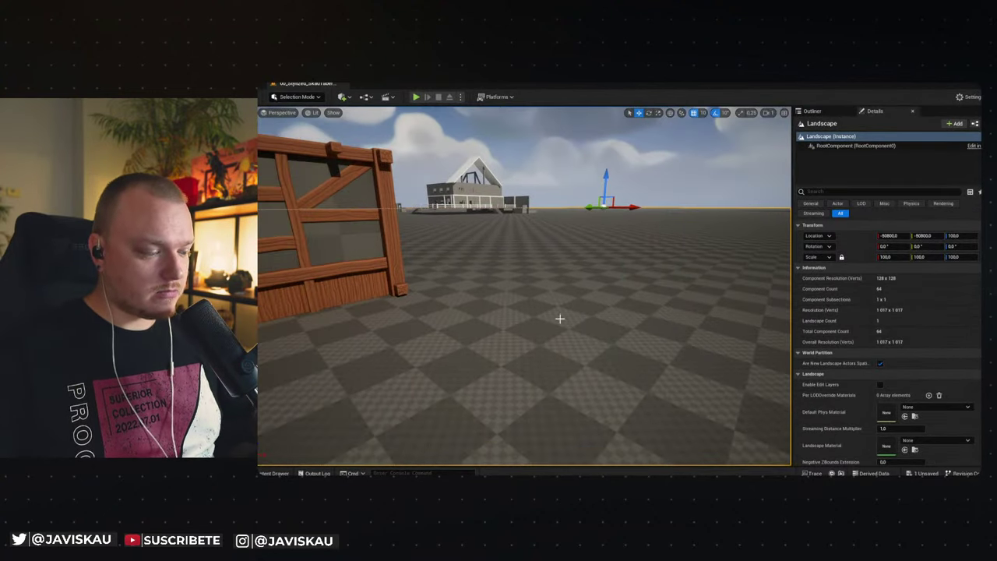
{"action": "key", "text": "ctrl+space"}
Open M_Atlas_Decal_01 in the Material Editor and pan across its empty graph.
{"action": "left_click", "coordinate": [380, 391]}
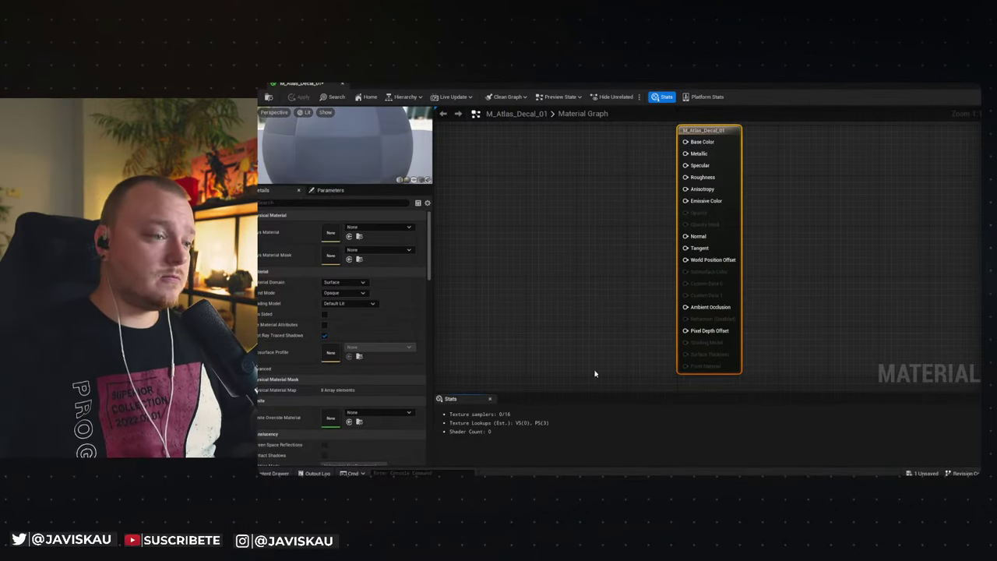
{"action": "right_click_drag", "start_coordinate": [603, 264], "coordinate": [685, 261]}
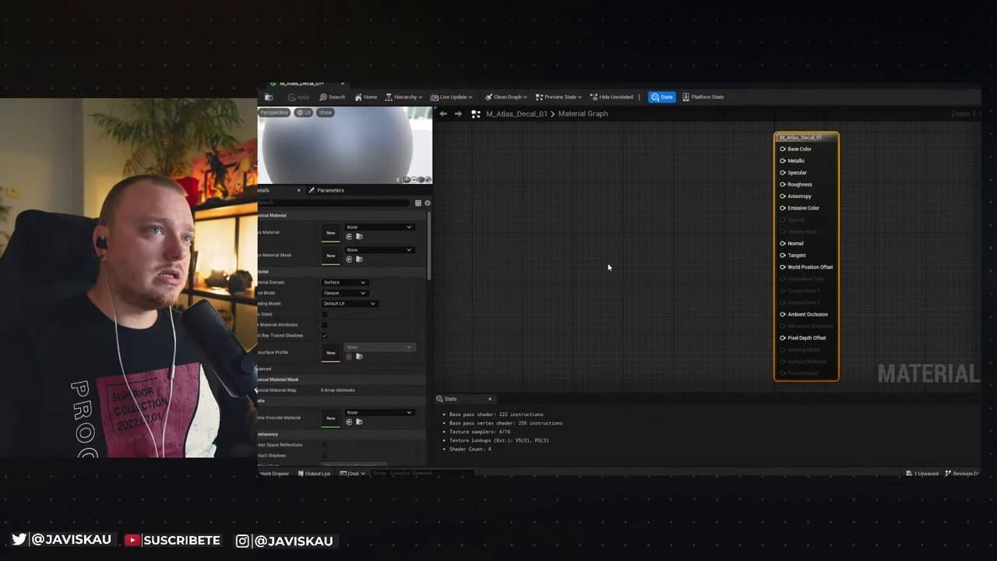
{"action": "key", "text": "ctrl+space"}
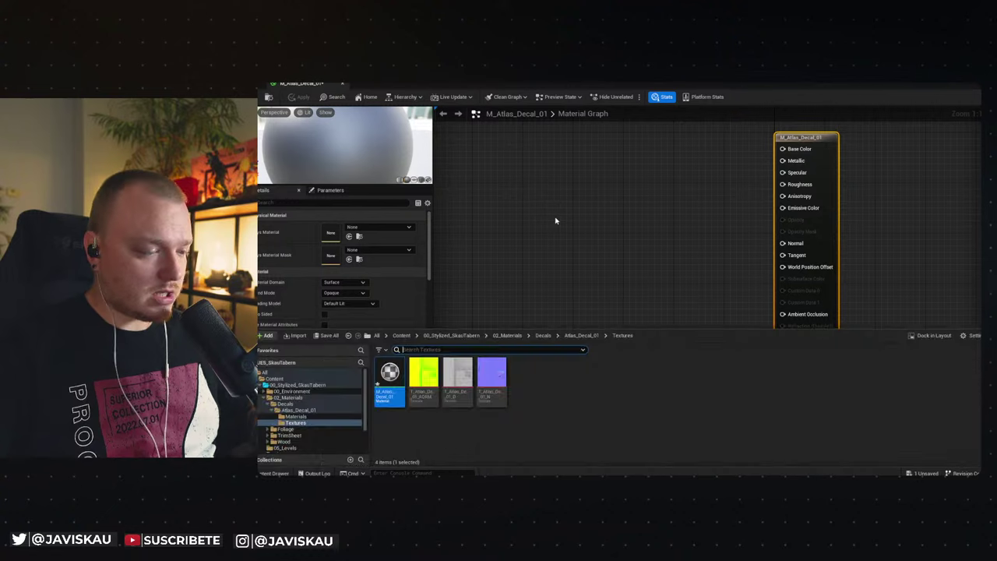
Add the three atlas texture nodes, spread them out, and wire diffuse RGB into Base Color.
{"action": "left_click_drag", "start_coordinate": [458, 384], "coordinate": [492, 247]}
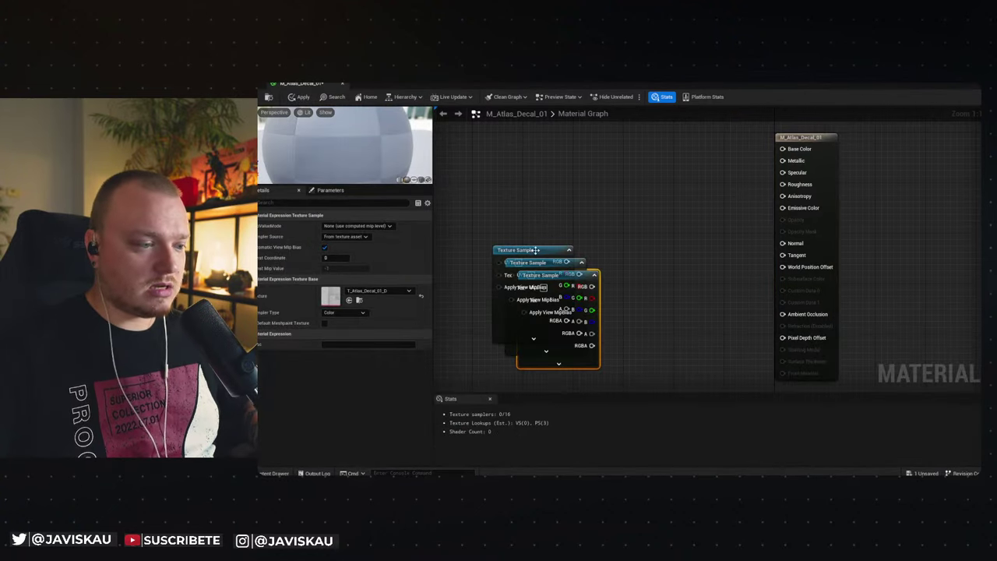
{"action": "left_click_drag", "start_coordinate": [536, 250], "coordinate": [522, 132]}
{"action": "left_click_drag", "start_coordinate": [547, 266], "coordinate": [533, 242]}
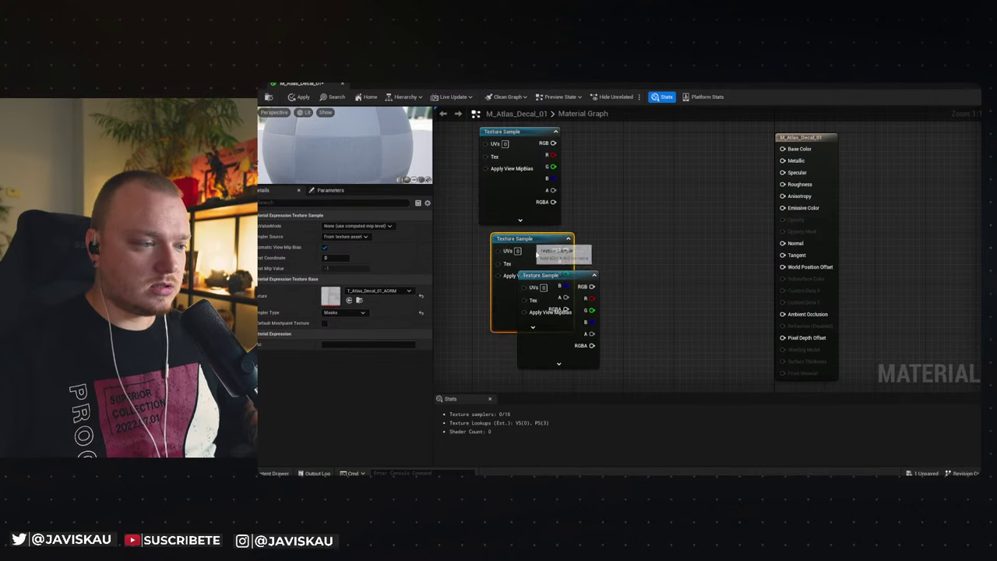
{"action": "left_click_drag", "start_coordinate": [545, 275], "coordinate": [544, 341]}
{"action": "scroll", "coordinate": [603, 313], "scroll_direction": "down", "scroll_amount": 1}
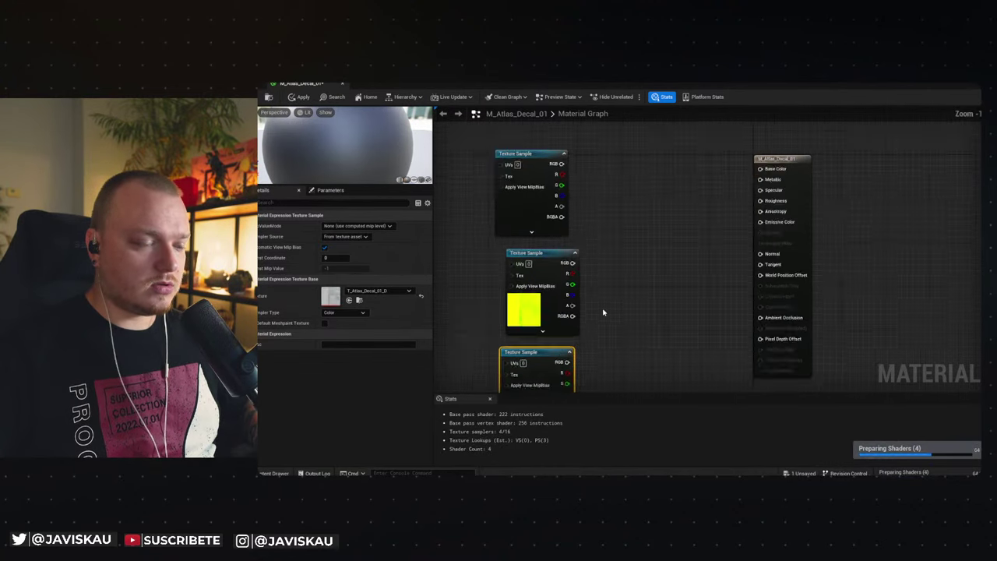
{"action": "scroll", "coordinate": [603, 313], "scroll_direction": "down", "scroll_amount": 1}
{"action": "scroll", "coordinate": [612, 289], "scroll_direction": "down", "scroll_amount": 1}
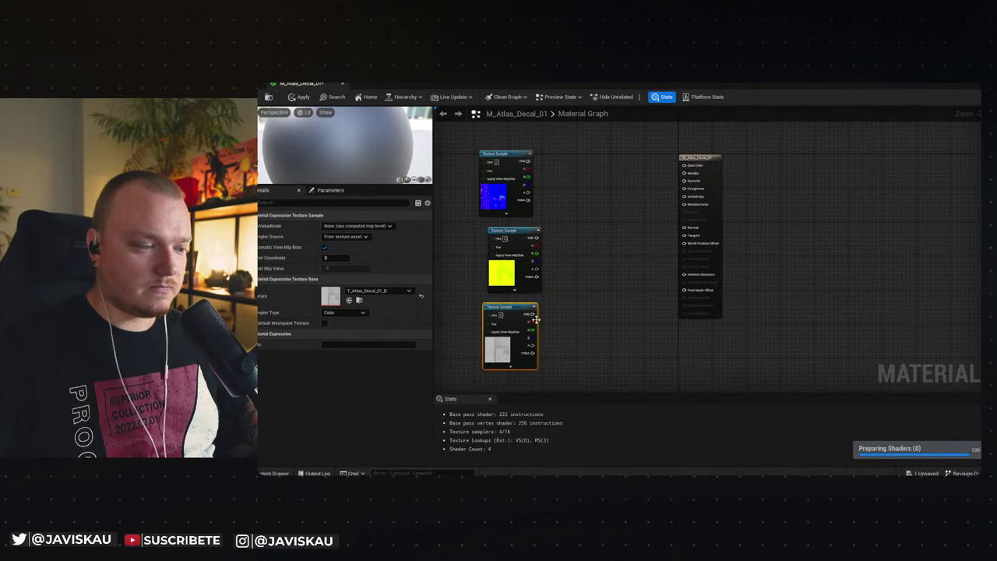
{"action": "left_click_drag", "start_coordinate": [535, 315], "coordinate": [685, 165]}
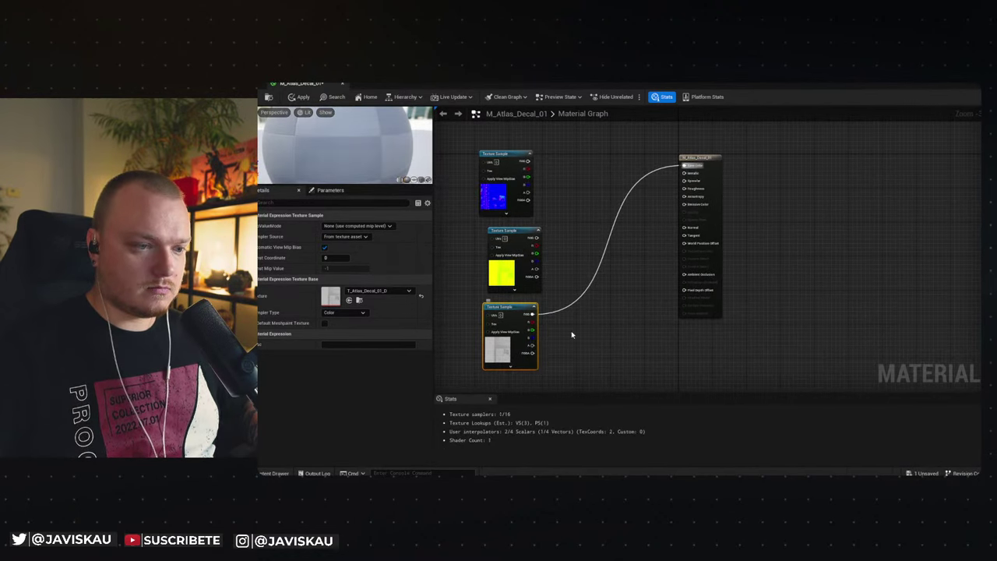
Set the material Blend Mode to Masked and wire the diffuse alpha into Opacity Mask.
{"action": "left_click", "coordinate": [687, 308]}
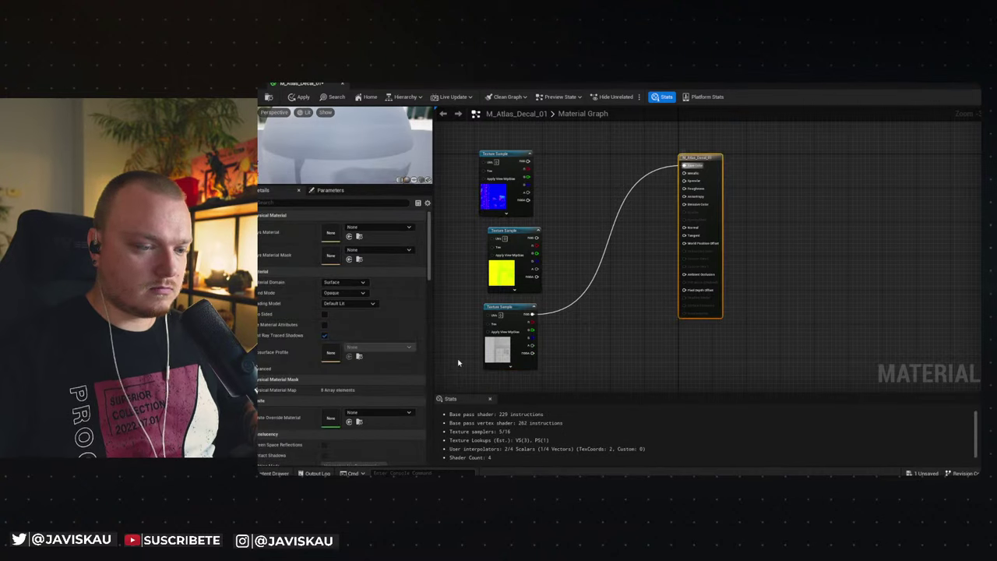
{"action": "left_click", "coordinate": [362, 292]}
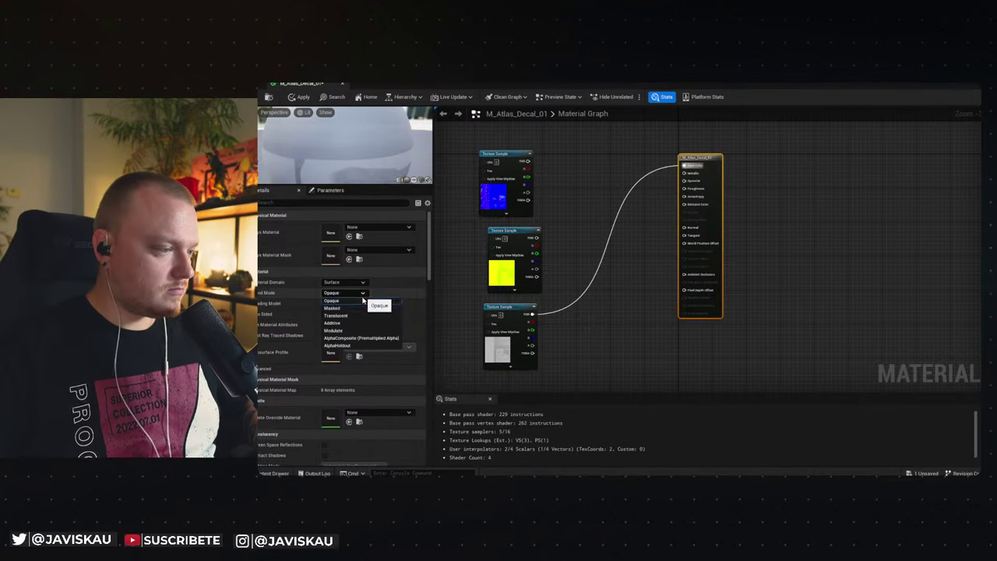
{"action": "left_click", "coordinate": [343, 304]}
{"action": "left_click_drag", "start_coordinate": [532, 346], "coordinate": [685, 226]}
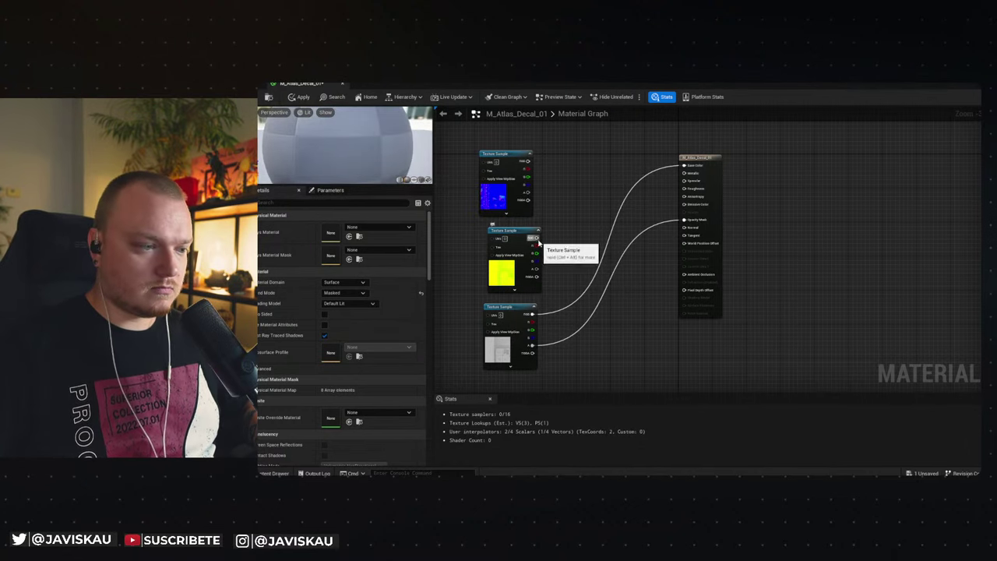
Wire the AORM channels into AO, Roughness and Metallic, and the normal texture into Normal.
{"action": "left_click_drag", "start_coordinate": [535, 248], "coordinate": [686, 275]}
{"action": "left_click_drag", "start_coordinate": [536, 253], "coordinate": [683, 189]}
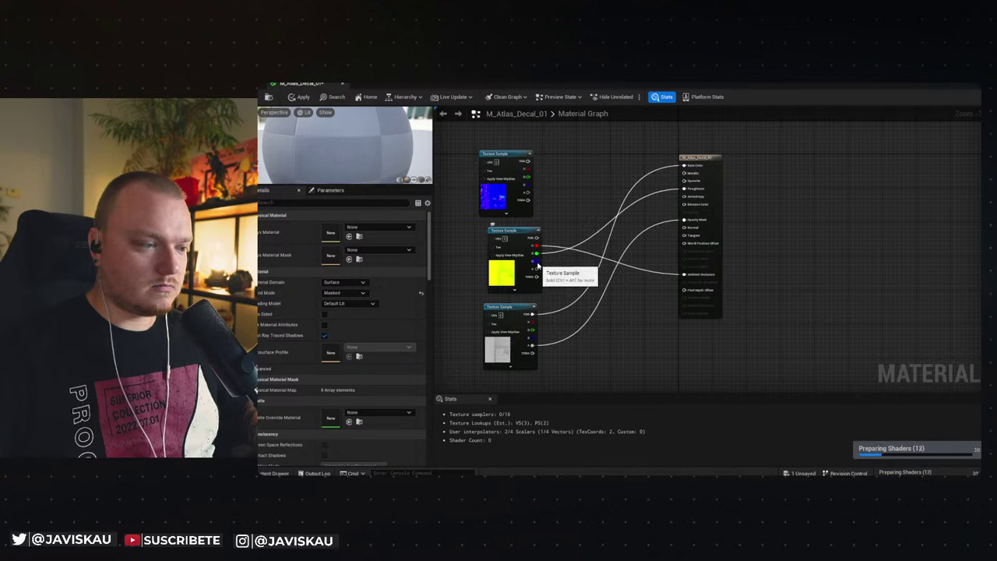
{"action": "left_click_drag", "start_coordinate": [537, 263], "coordinate": [684, 181]}
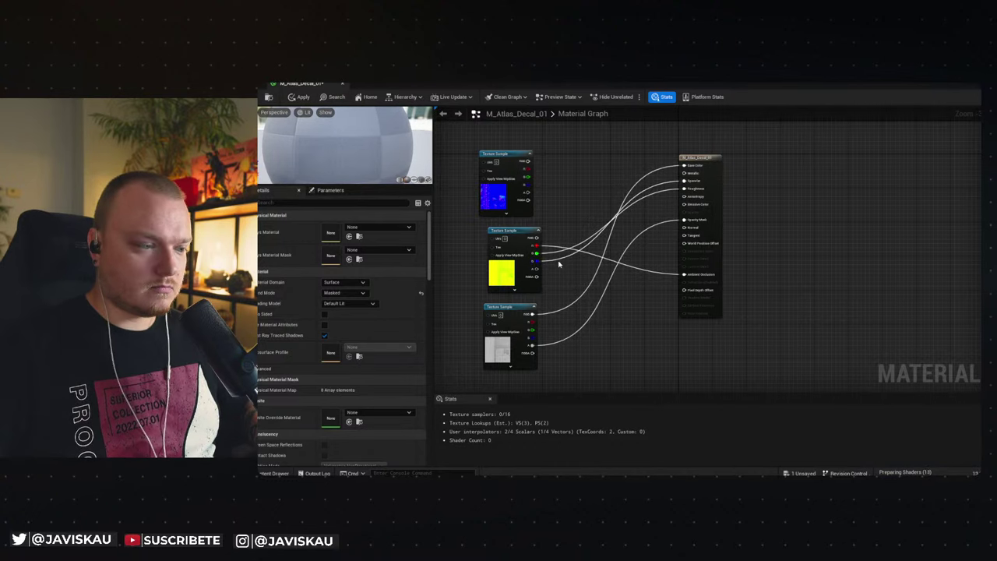
{"action": "left_click_drag", "start_coordinate": [536, 254], "coordinate": [684, 180]}
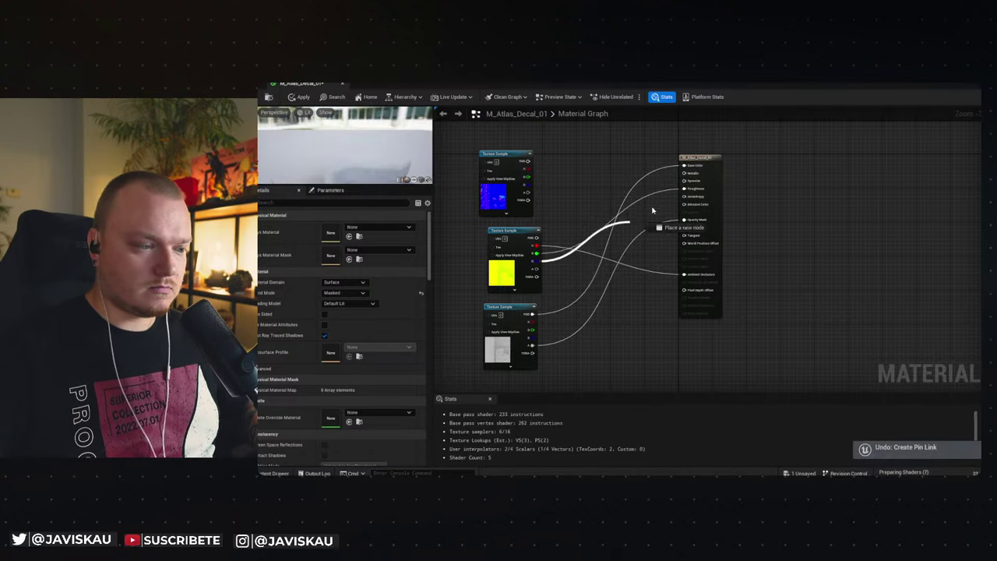
{"action": "left_click_drag", "start_coordinate": [529, 162], "coordinate": [684, 228]}
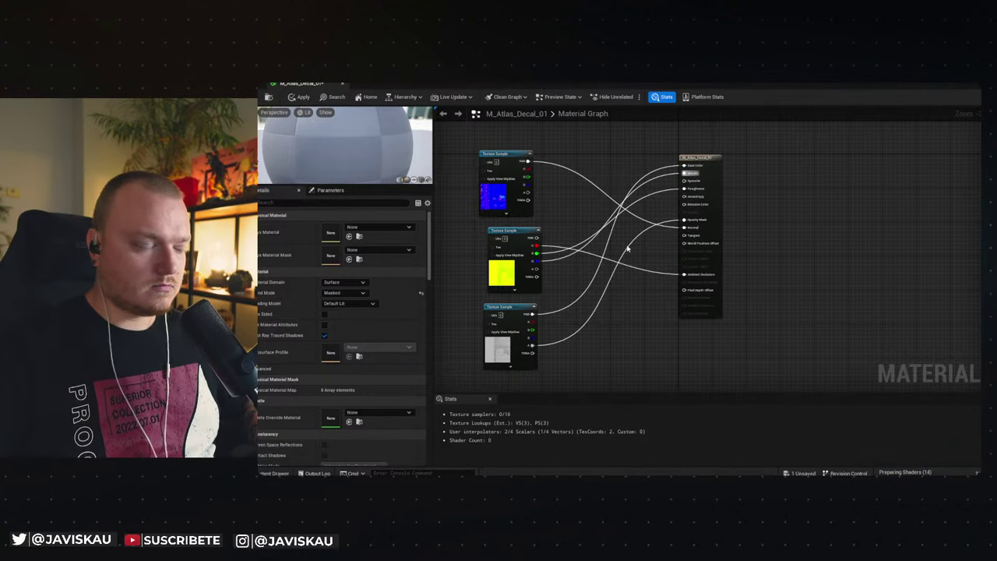
{"action": "left_click_drag", "start_coordinate": [364, 187], "coordinate": [420, 350]}
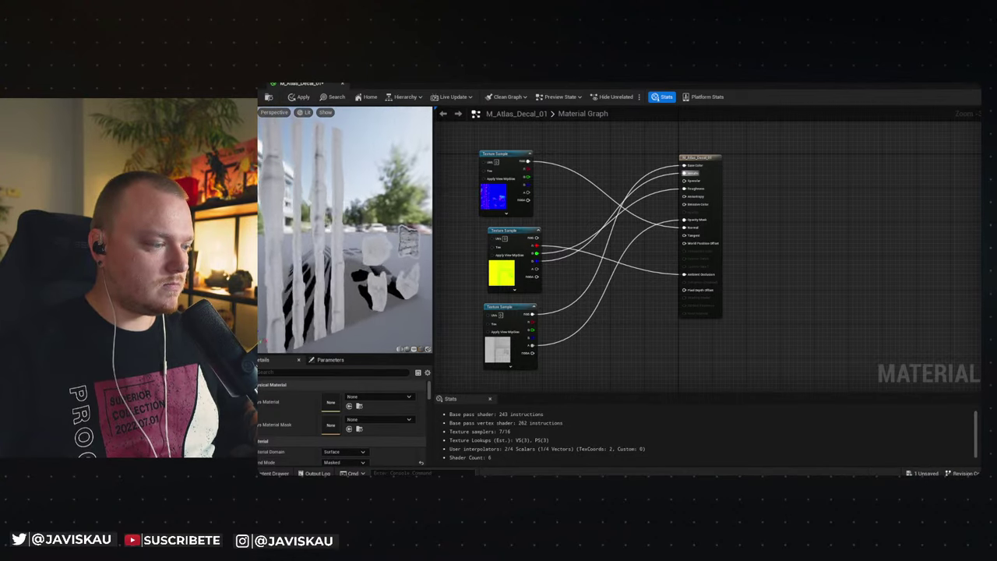
Save M_Atlas_Decal_01 with Ctrl+S and close its material editor tab.
{"action": "left_click_drag", "start_coordinate": [272, 211], "coordinate": [272, 210]}
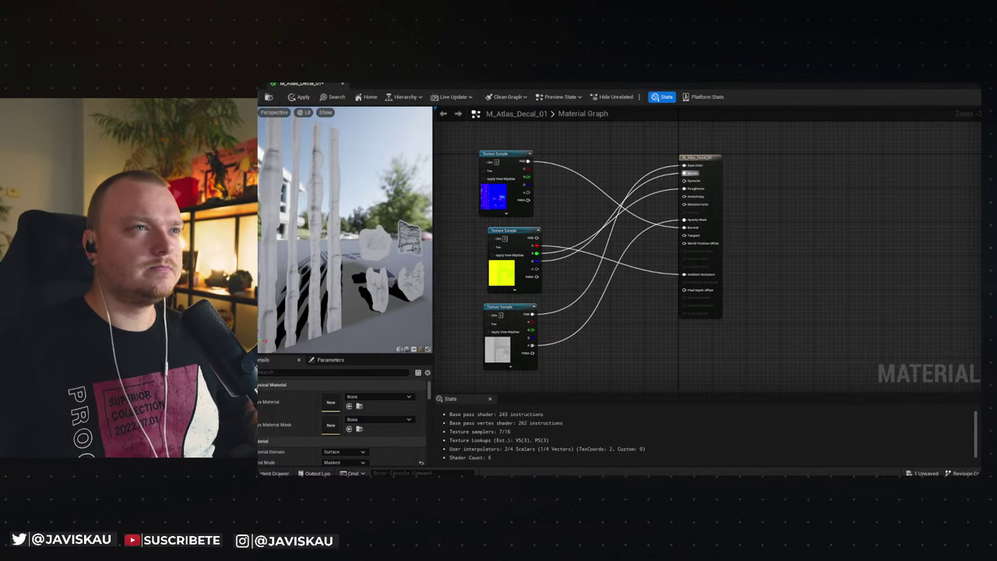
{"action": "key", "text": "ctrl+s"}
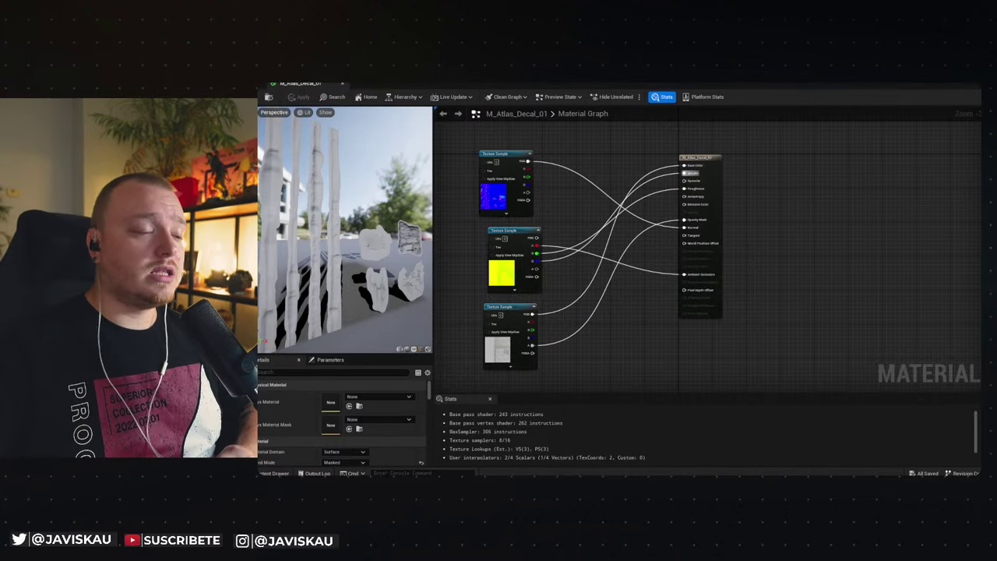
{"action": "left_click", "coordinate": [343, 84]}
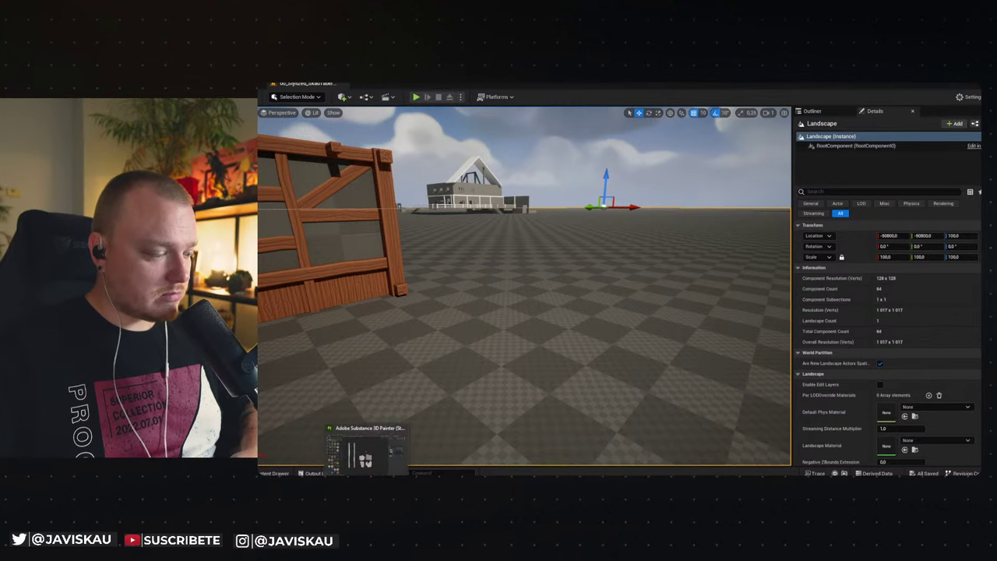
Hide the decal meshes in Blender and add a cube raised to rest on the grid.
{"action": "left_click", "coordinate": [346, 445]}
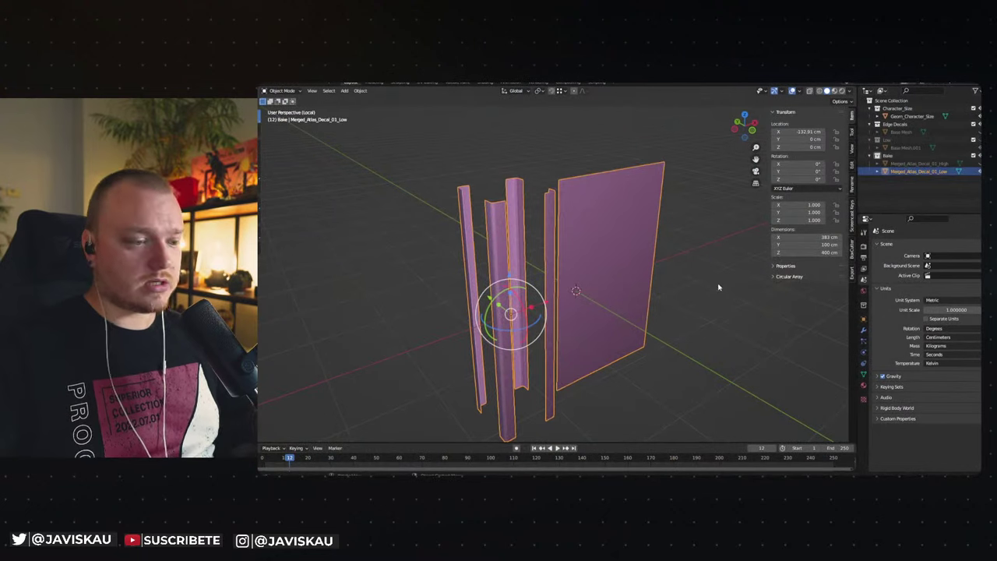
{"action": "left_click", "coordinate": [686, 288]}
{"action": "key", "text": "shift+h"}
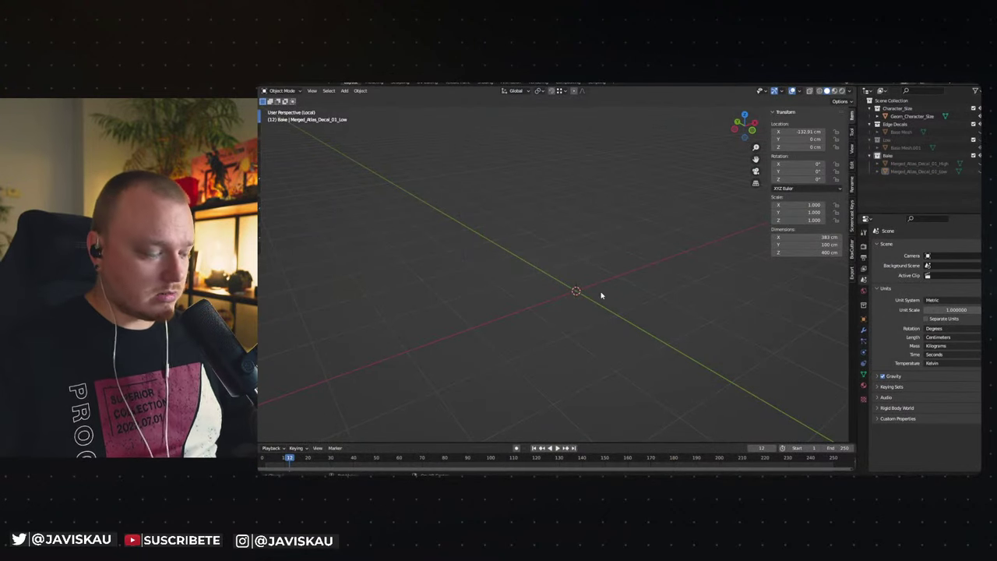
{"action": "key", "text": "shift+a"}
{"action": "left_click", "coordinate": [646, 303]}
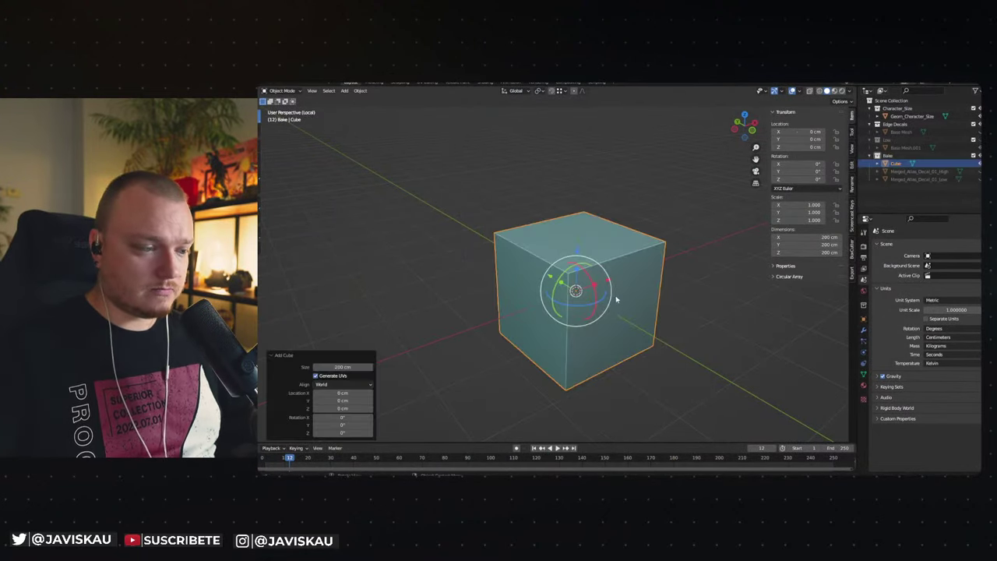
{"action": "key", "text": "KP_1"}
{"action": "key", "text": "g"}
{"action": "key", "text": "z"}
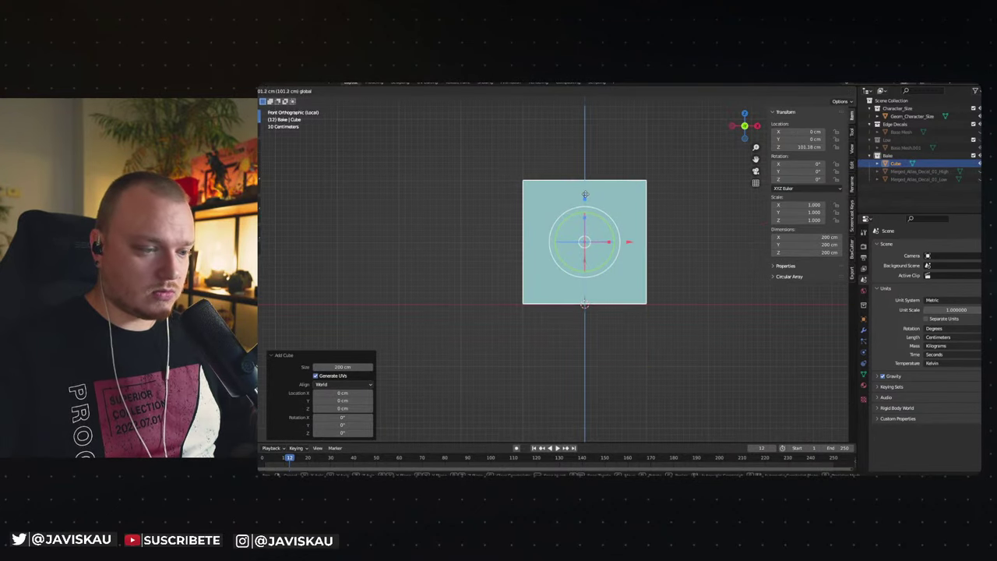
{"action": "left_click", "coordinate": [585, 196]}
Compare the cube's size with the Geom_Character_Size reference figure, then reselect the cube.
{"action": "mouse_move", "coordinate": [585, 196]}
{"action": "middle_mouse_down"}
{"action": "mouse_move", "coordinate": [623, 278]}
{"action": "mouse_move", "coordinate": [597, 291]}
{"action": "mouse_move", "coordinate": [574, 285]}
{"action": "mouse_move", "coordinate": [602, 263]}
{"action": "middle_mouse_up"}
{"action": "scroll", "coordinate": [621, 277], "scroll_direction": "down", "scroll_amount": 2}
{"action": "scroll", "coordinate": [602, 263], "scroll_direction": "up", "scroll_amount": 1}
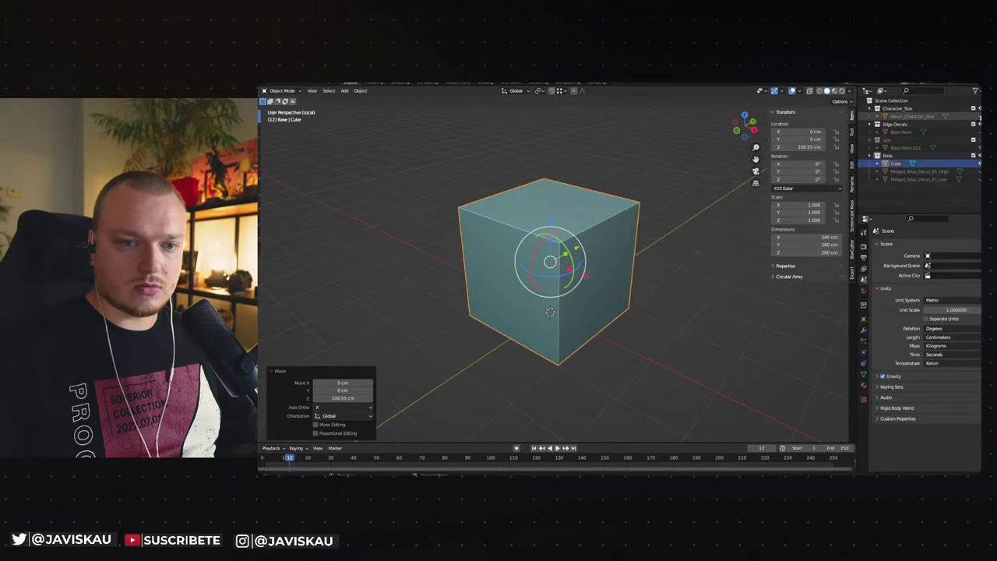
{"action": "left_click", "coordinate": [911, 115]}
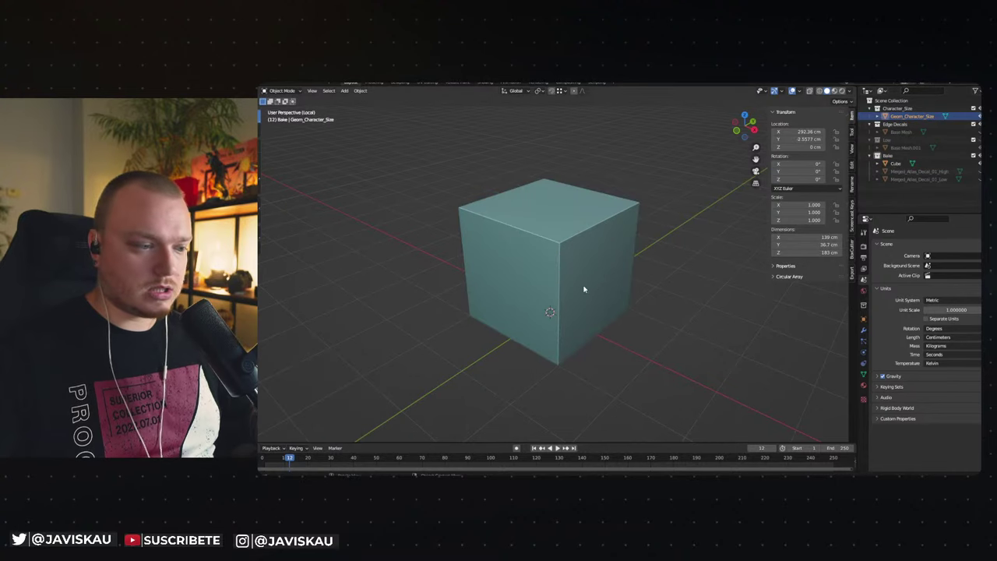
{"action": "scroll", "coordinate": [584, 289], "scroll_direction": "down", "scroll_amount": 2}
{"action": "scroll", "coordinate": [585, 286], "scroll_direction": "up", "scroll_amount": 2}
{"action": "key", "text": "KP_1"}
{"action": "mouse_move", "coordinate": [584, 257]}
{"action": "middle_mouse_down"}
{"action": "mouse_move", "coordinate": [618, 288]}
{"action": "mouse_move", "coordinate": [556, 274]}
{"action": "mouse_move", "coordinate": [594, 280]}
{"action": "mouse_move", "coordinate": [580, 282]}
{"action": "middle_mouse_up"}
{"action": "left_click", "coordinate": [555, 272]}
Rename the cube object to Cubo.
{"action": "double_click", "coordinate": [896, 162]}
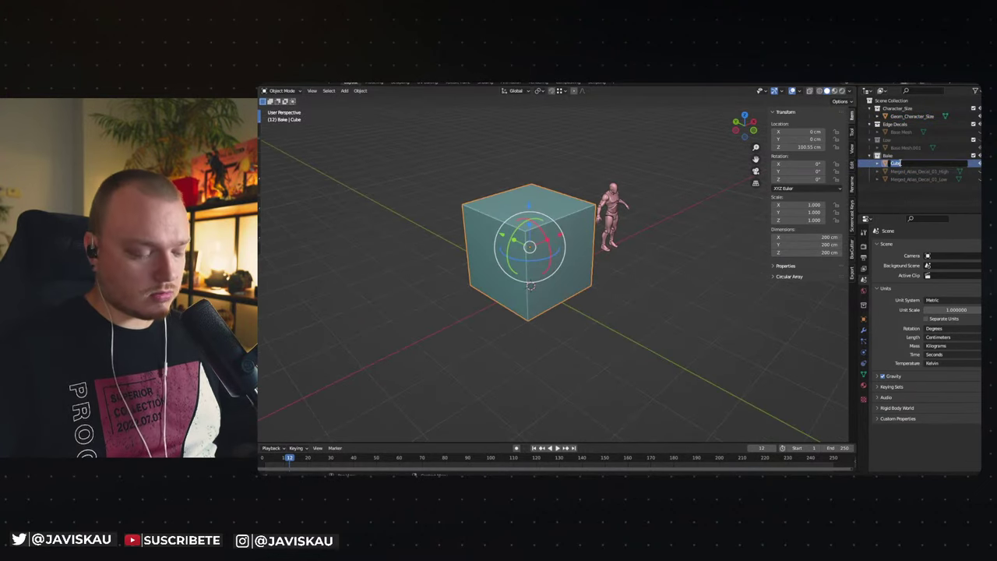
{"action": "type", "text": "d"}
{"action": "key", "text": "BackSpace"}
{"action": "type", "text": "Cubo"}
{"action": "key", "text": "Return"}
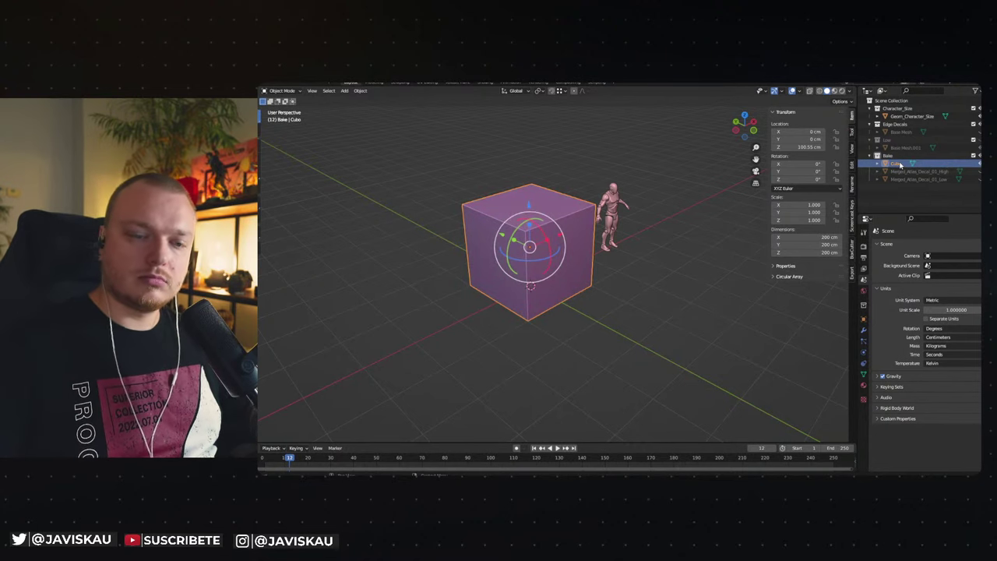
Create a new collection named Cubo and move the Cubo object into it.
{"action": "right_click", "coordinate": [896, 194]}
{"action": "left_click", "coordinate": [892, 201]}
{"action": "double_click", "coordinate": [900, 187]}
{"action": "type", "text": "Cubo"}
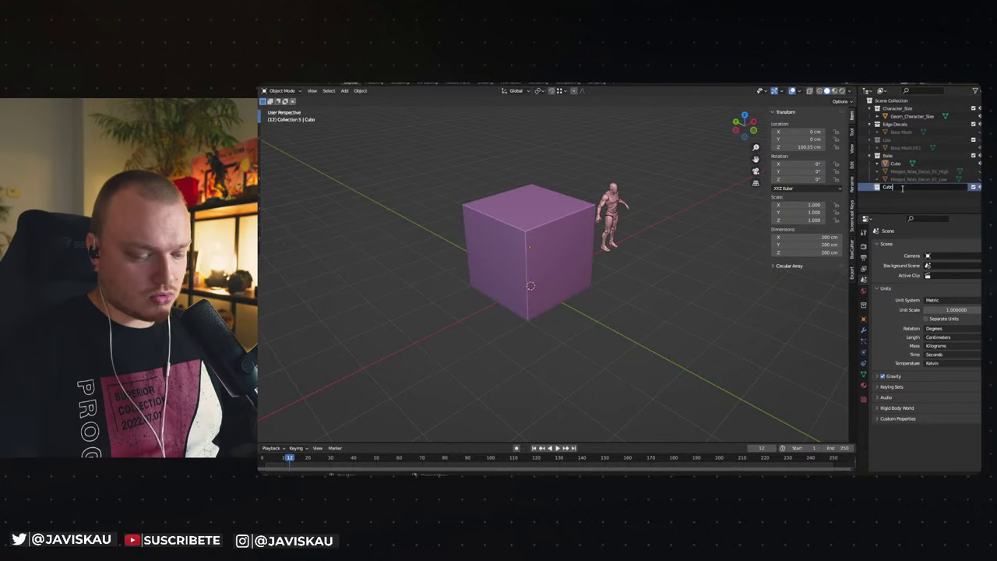
{"action": "key", "text": "Return"}
{"action": "left_click", "coordinate": [903, 165]}
{"action": "left_click_drag", "start_coordinate": [904, 167], "coordinate": [892, 180]}
{"action": "left_click", "coordinate": [900, 205]}
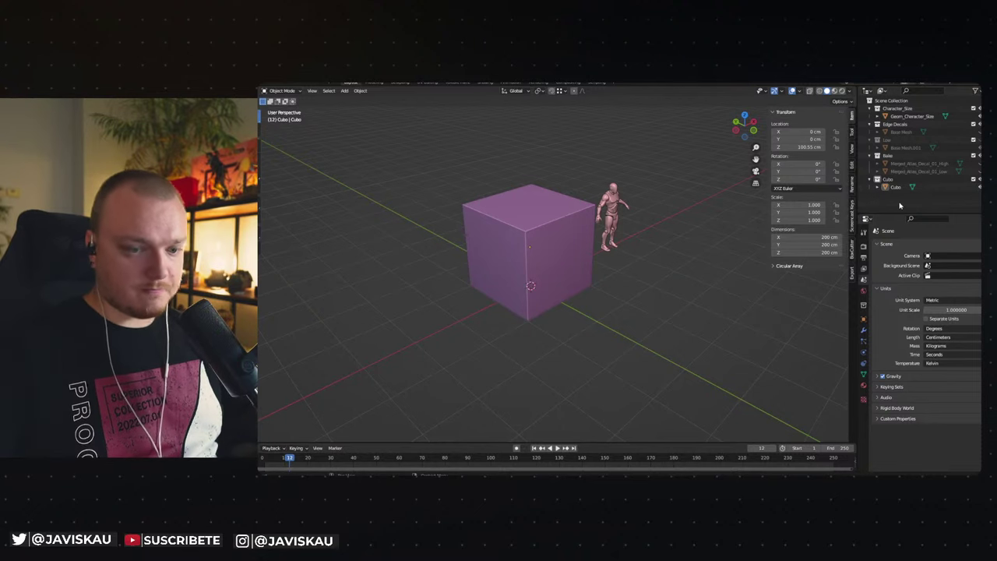
Add a new Principled BSDF material to the cube and name it M_Atlas_Decal_01.
{"action": "left_click", "coordinate": [863, 385]}
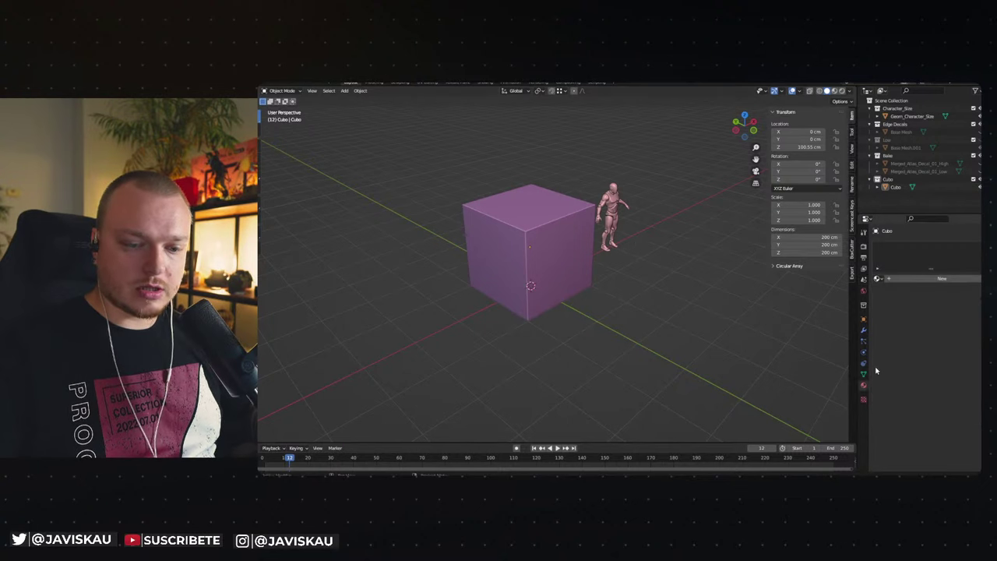
{"action": "left_click", "coordinate": [896, 279]}
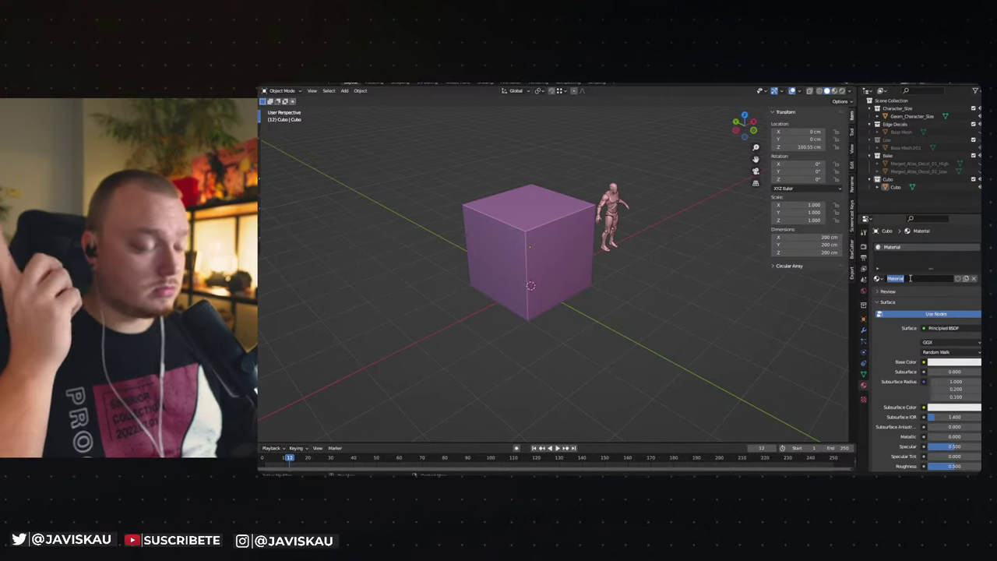
{"action": "type", "text": "M_Atlas_"}
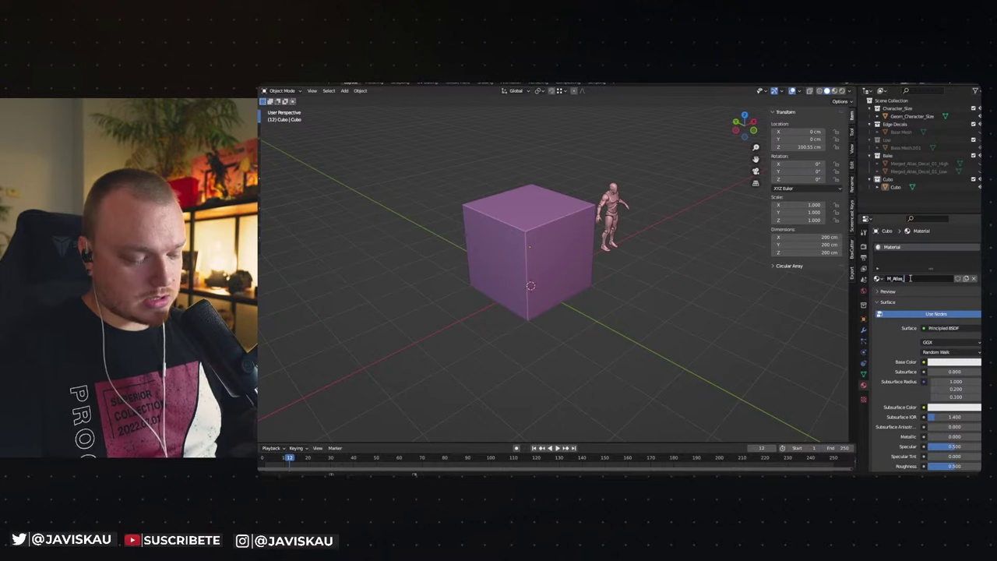
{"action": "key", "text": "Return"}
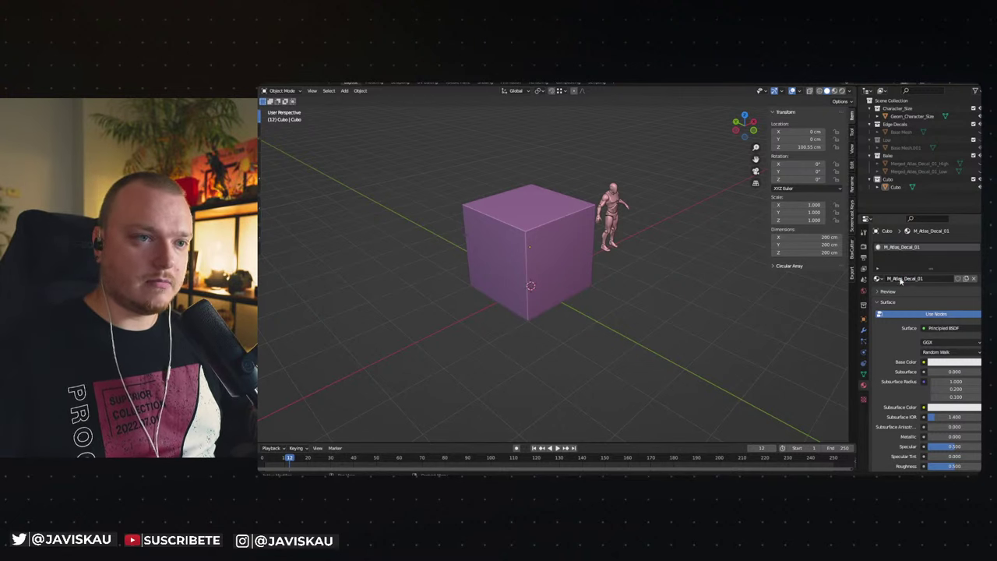
Switch to the Shading workspace and shift the shader nodes right to make room.
{"action": "left_click", "coordinate": [482, 82]}
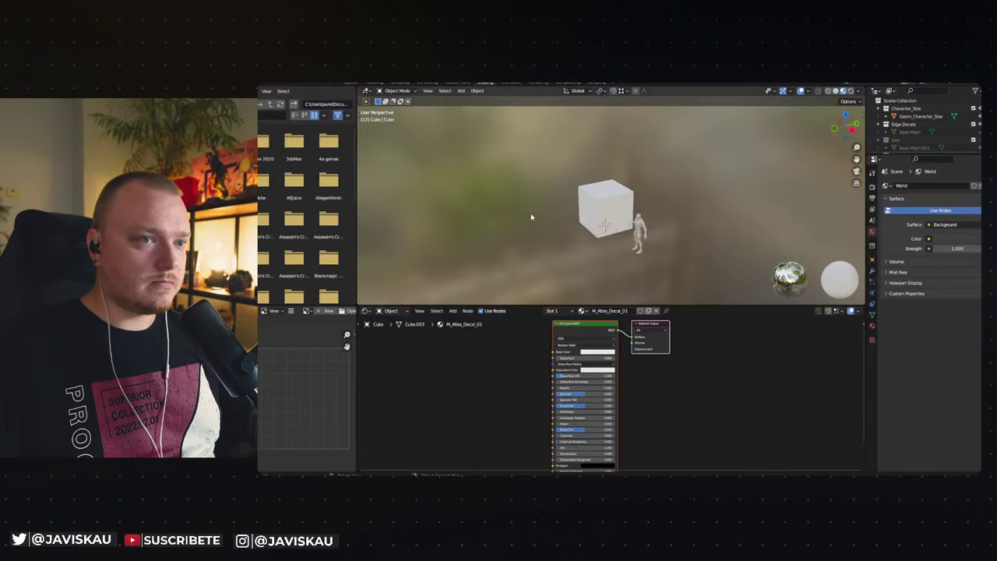
{"action": "right_click", "coordinate": [650, 323]}
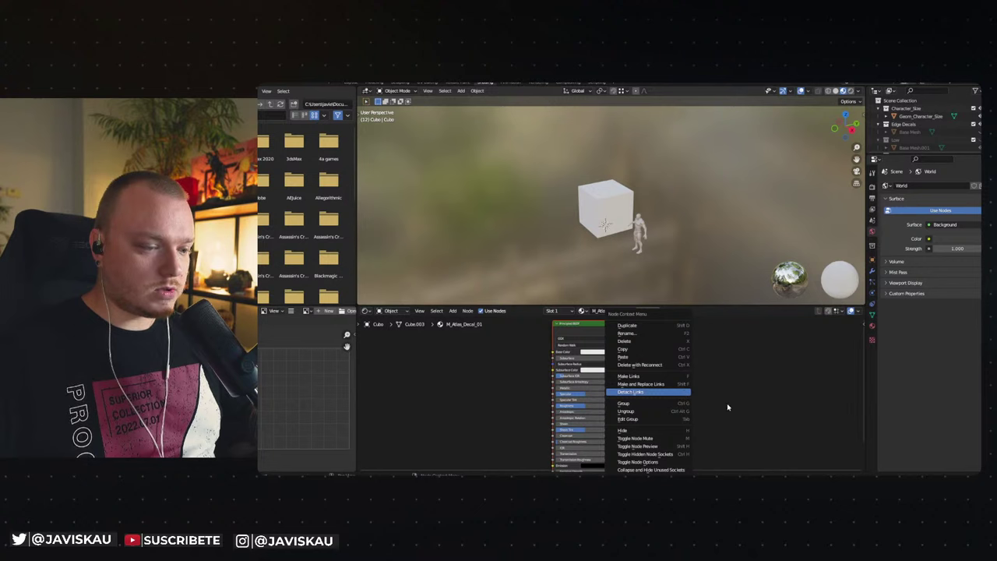
{"action": "middle_click_drag", "start_coordinate": [485, 365], "coordinate": [562, 379]}
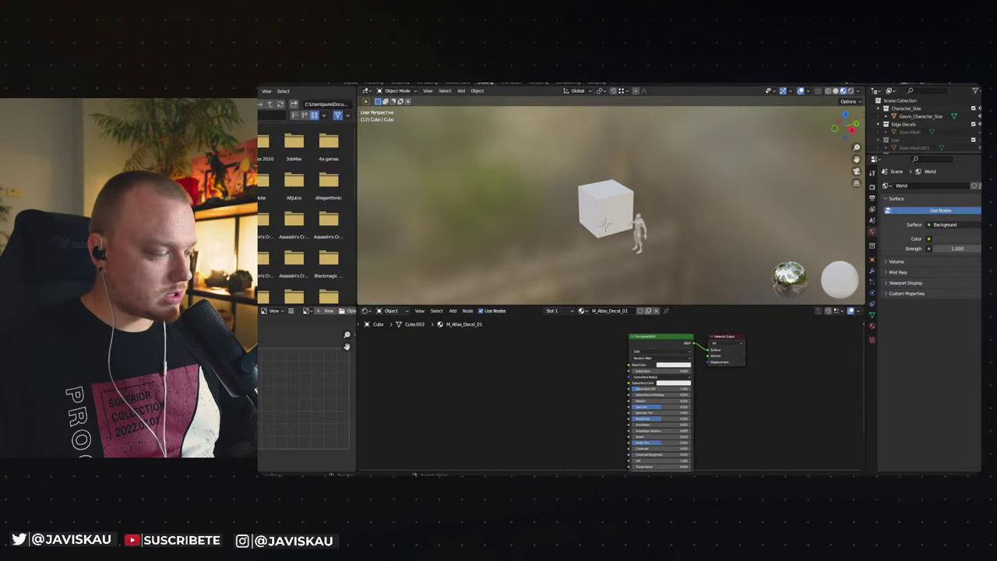
From the Unreal project's Atlas_Decal_01 Textures folder, bring T_Atlas_Decal_01_N into the shader nodes.
{"action": "left_click", "coordinate": [484, 225]}
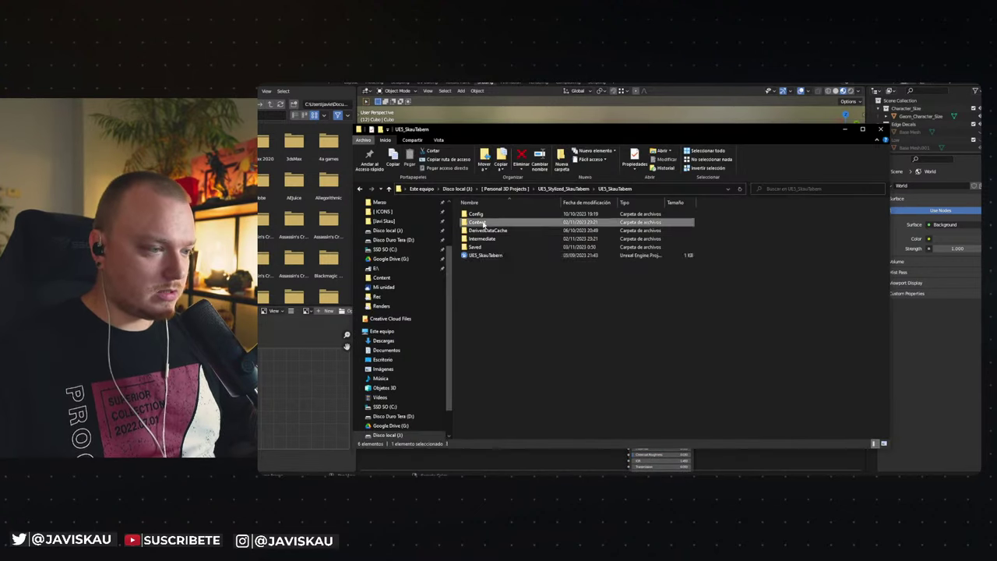
{"action": "double_click", "coordinate": [483, 223]}
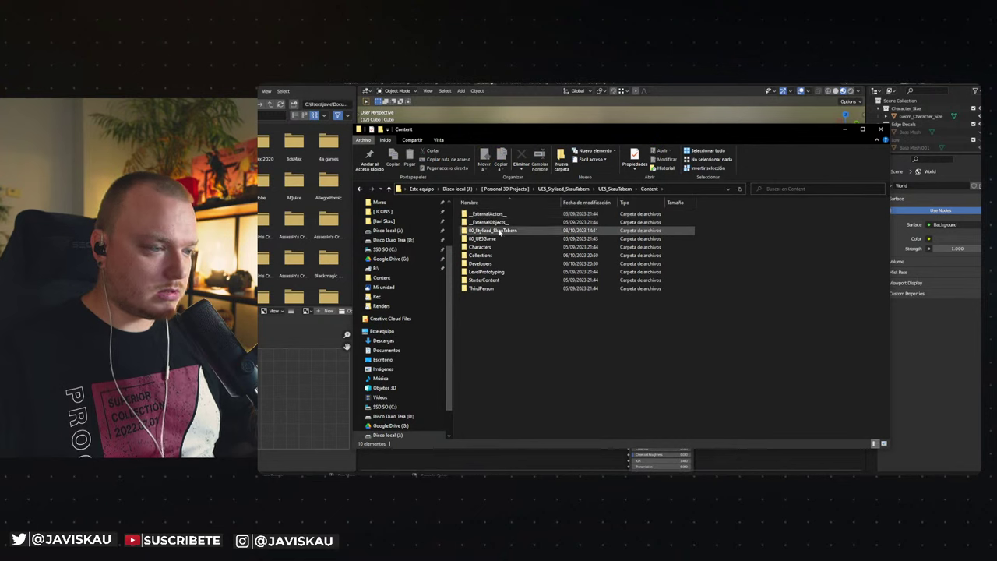
{"action": "double_click", "coordinate": [498, 232]}
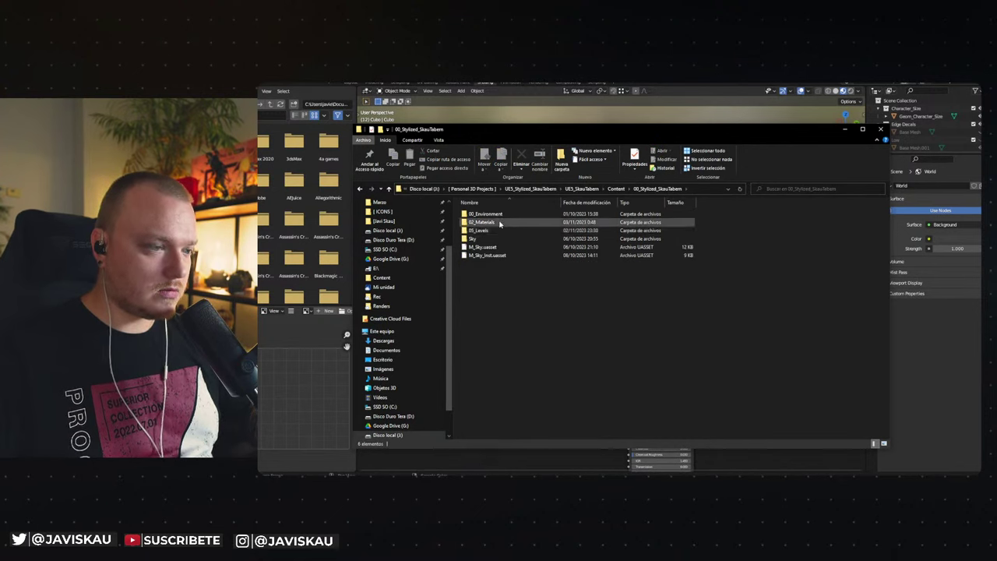
{"action": "double_click", "coordinate": [486, 223]}
{"action": "double_click", "coordinate": [479, 214]}
{"action": "double_click", "coordinate": [484, 213]}
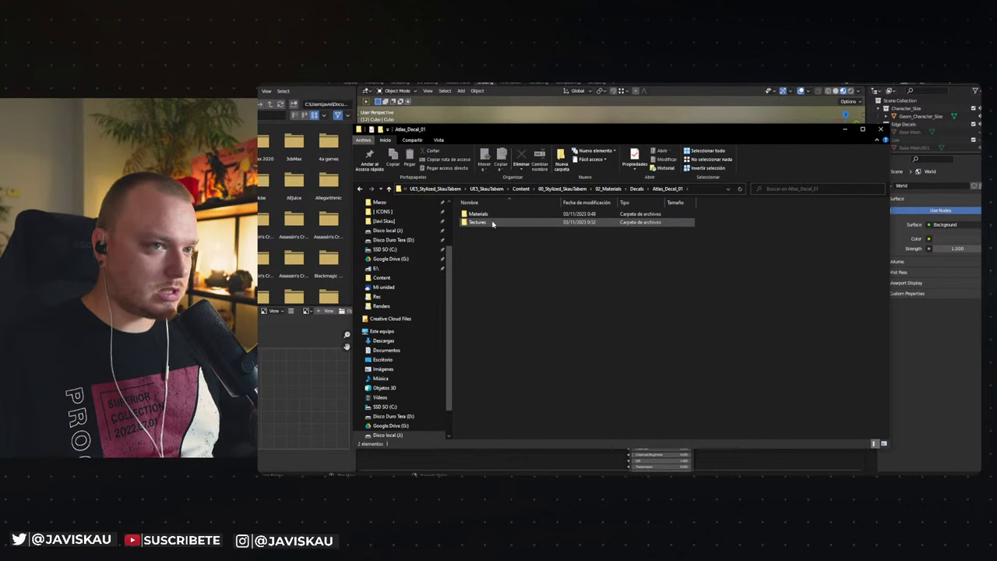
{"action": "double_click", "coordinate": [493, 223]}
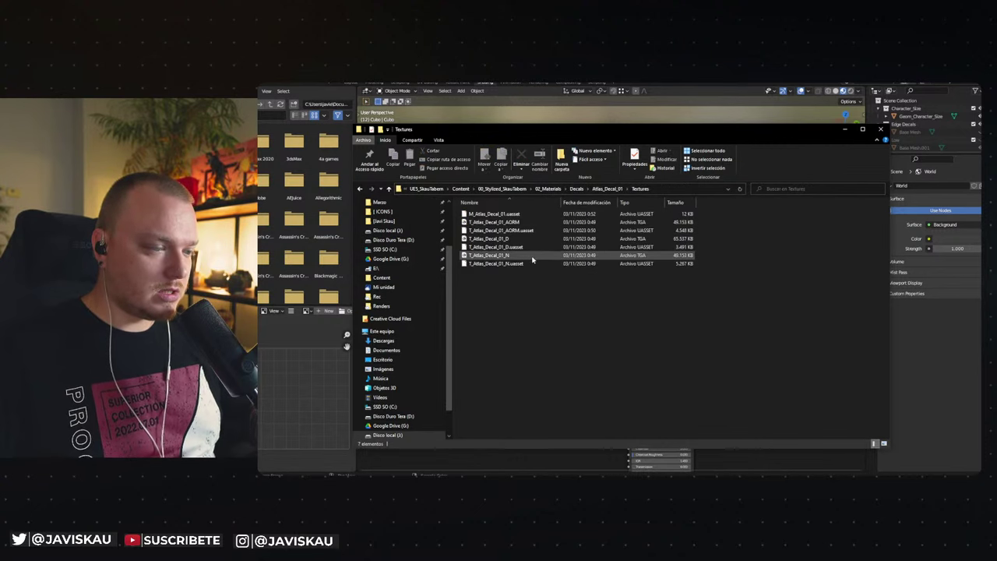
{"action": "left_click", "coordinate": [496, 255]}
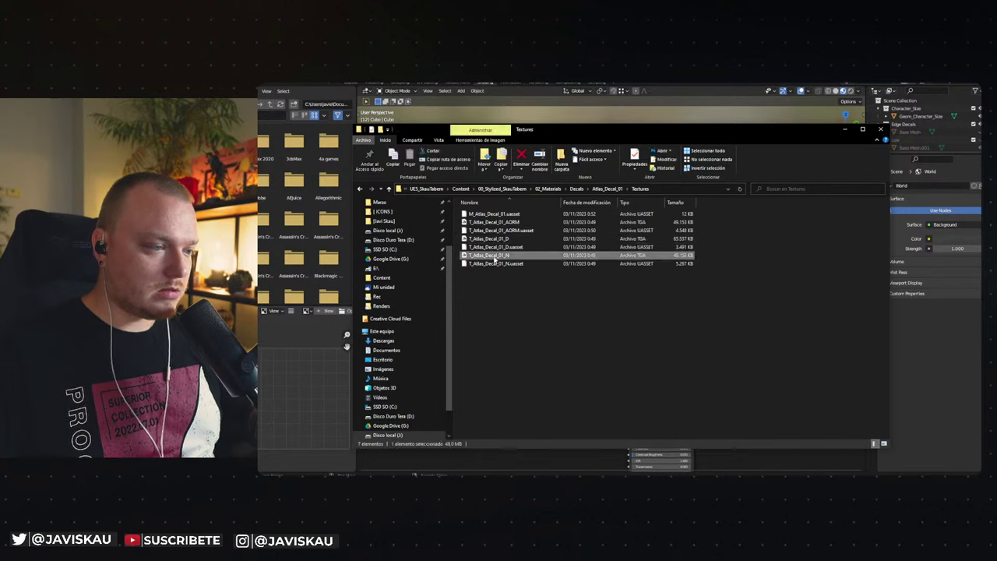
{"action": "left_click_drag", "start_coordinate": [496, 257], "coordinate": [491, 463]}
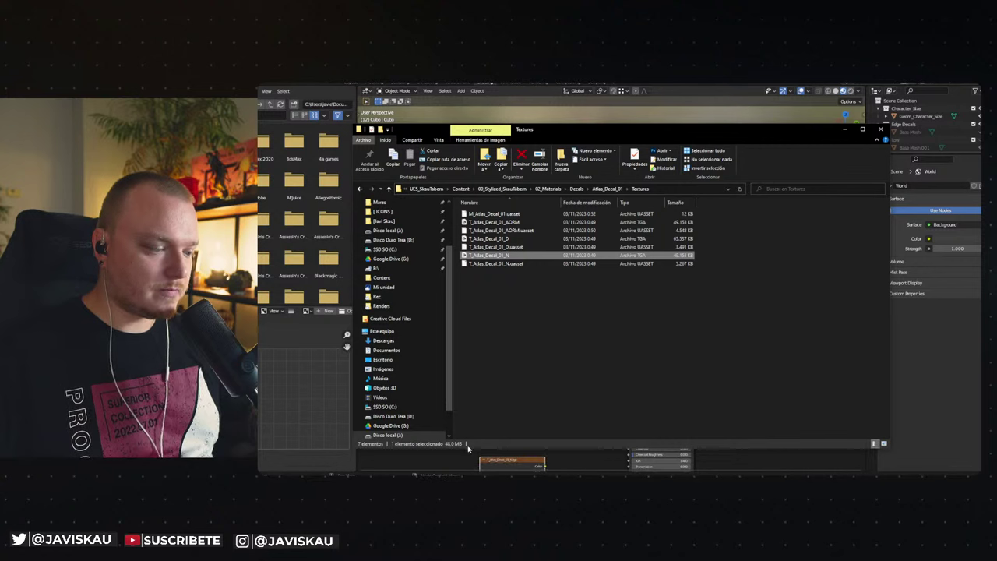
Add T_Atlas_Decal_01_D as an image texture node and close the file window.
{"action": "left_click_drag", "start_coordinate": [469, 450], "coordinate": [468, 308]}
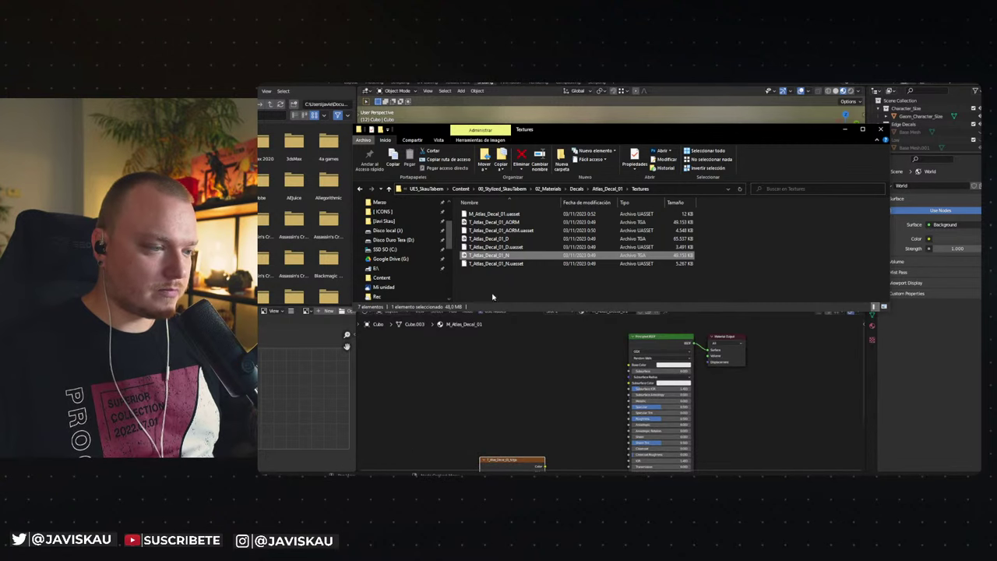
{"action": "left_click", "coordinate": [497, 239]}
{"action": "left_click_drag", "start_coordinate": [496, 244], "coordinate": [442, 373]}
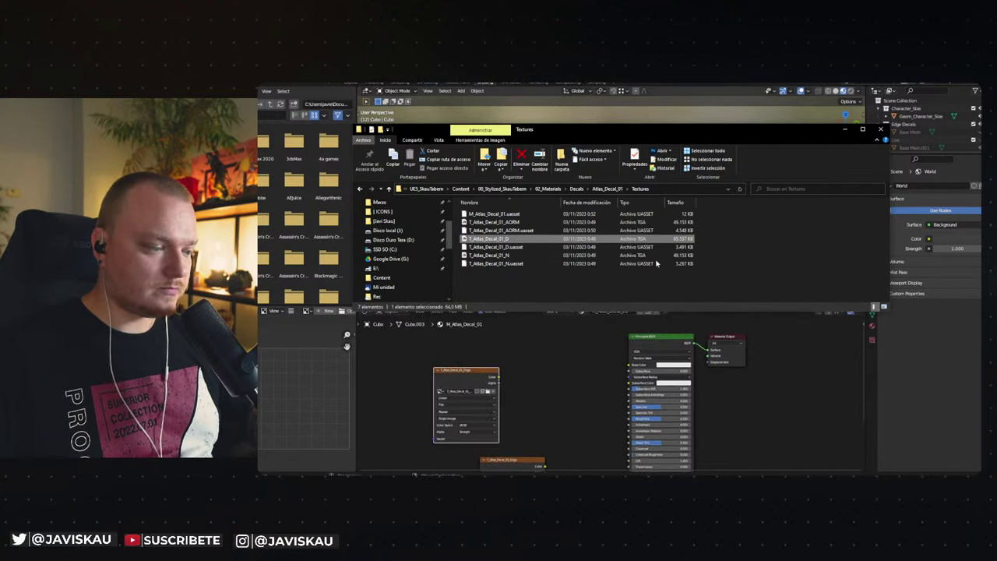
{"action": "left_click", "coordinate": [881, 128]}
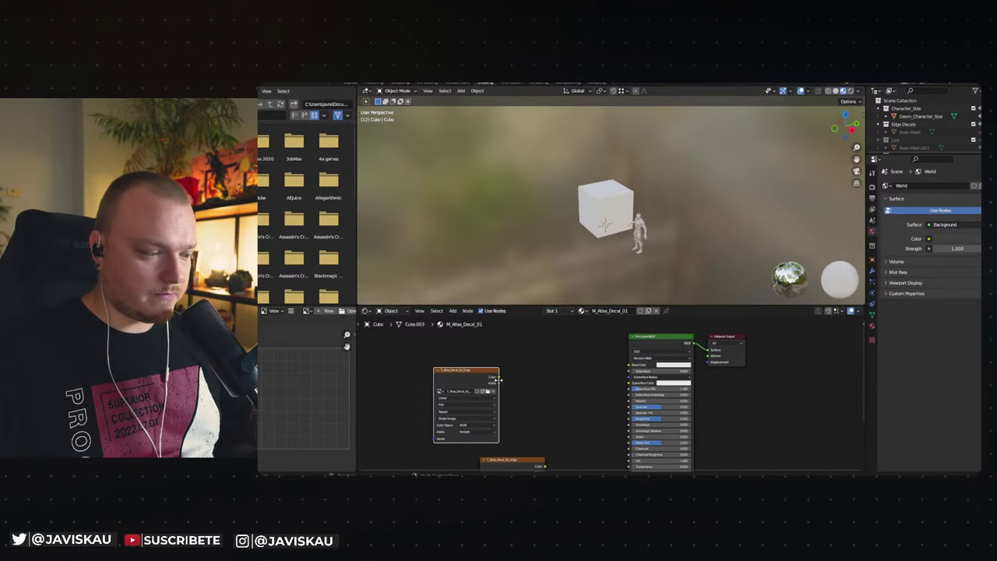
Wire the decal texture's Alpha and Color into the Principled BSDF's Alpha and Base Color.
{"action": "middle_click_drag", "start_coordinate": [578, 387], "coordinate": [584, 355]}
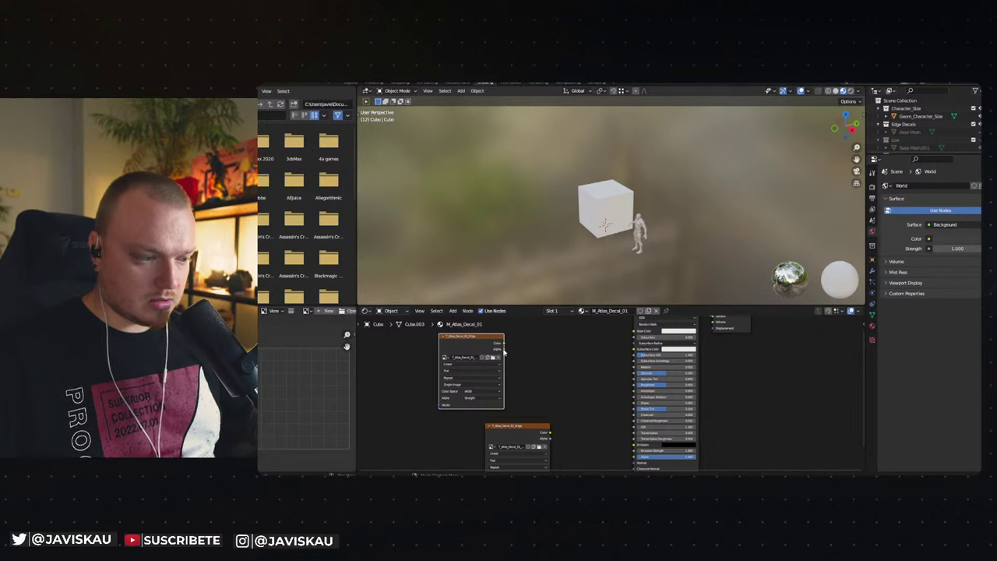
{"action": "left_click_drag", "start_coordinate": [503, 349], "coordinate": [632, 444]}
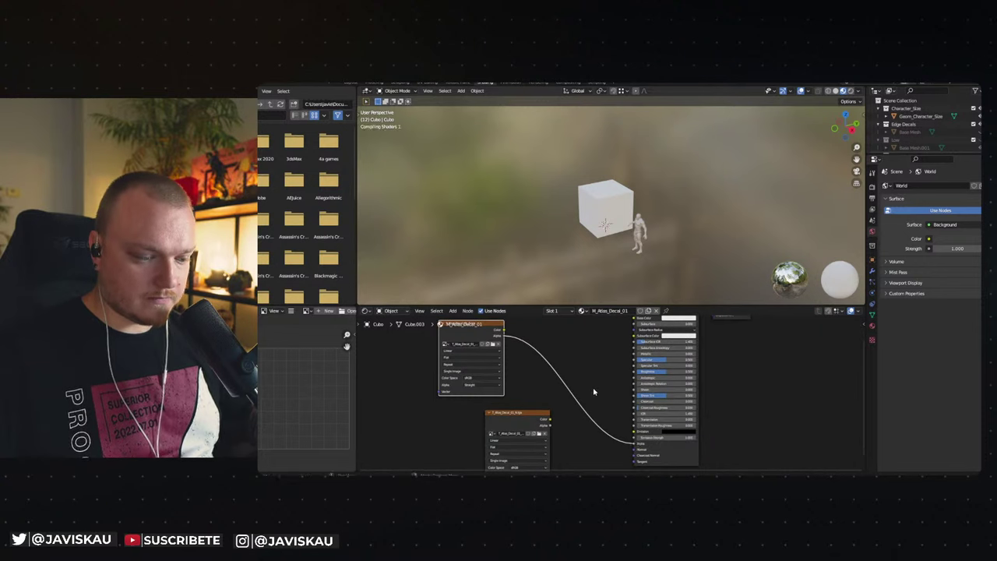
{"action": "mouse_move", "coordinate": [633, 455]}
{"action": "left_mouse_down"}
{"action": "mouse_move", "coordinate": [585, 440]}
{"action": "mouse_move", "coordinate": [635, 453]}
{"action": "left_mouse_up"}
{"action": "key", "text": "Escape"}
{"action": "middle_click_drag", "start_coordinate": [590, 372], "coordinate": [593, 433]}
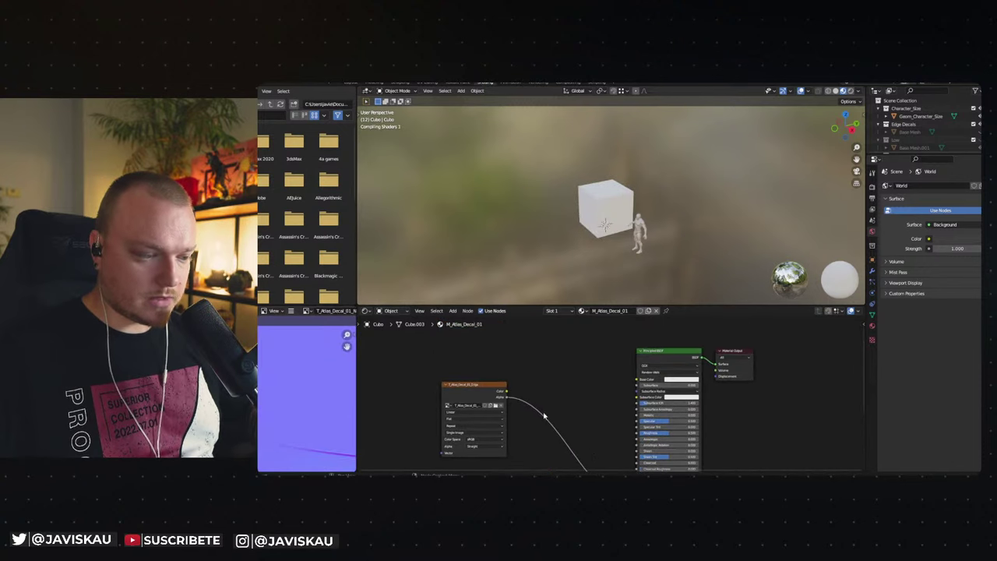
{"action": "left_click_drag", "start_coordinate": [637, 379], "coordinate": [507, 391]}
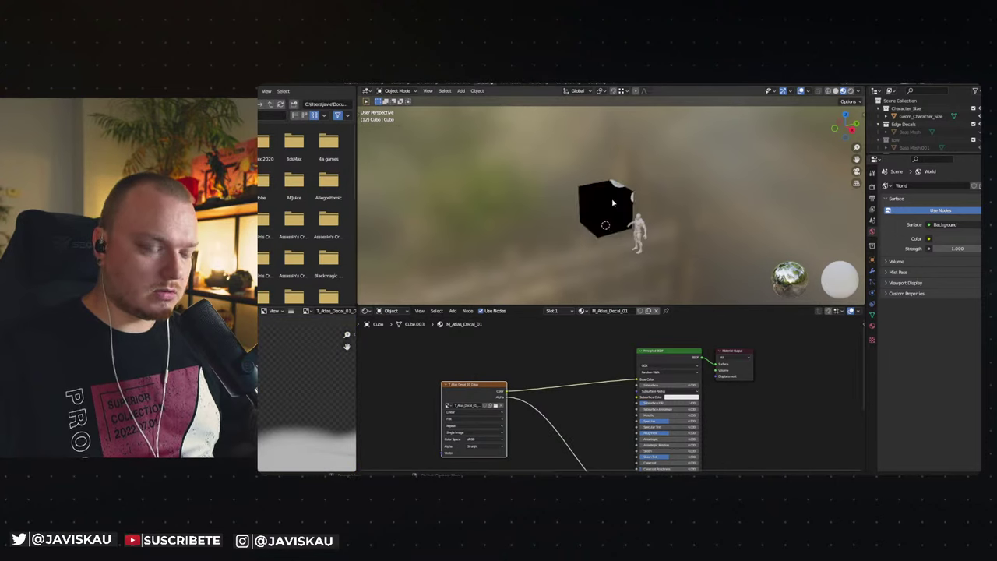
Orbit around the cube to inspect the decal texture, then select the cube.
{"action": "scroll", "coordinate": [623, 226], "scroll_direction": "up", "scroll_amount": 3}
{"action": "scroll", "coordinate": [633, 209], "scroll_direction": "up", "scroll_amount": 3}
{"action": "mouse_move", "coordinate": [632, 209]}
{"action": "middle_mouse_down"}
{"action": "mouse_move", "coordinate": [600, 203]}
{"action": "mouse_move", "coordinate": [670, 201]}
{"action": "middle_mouse_up"}
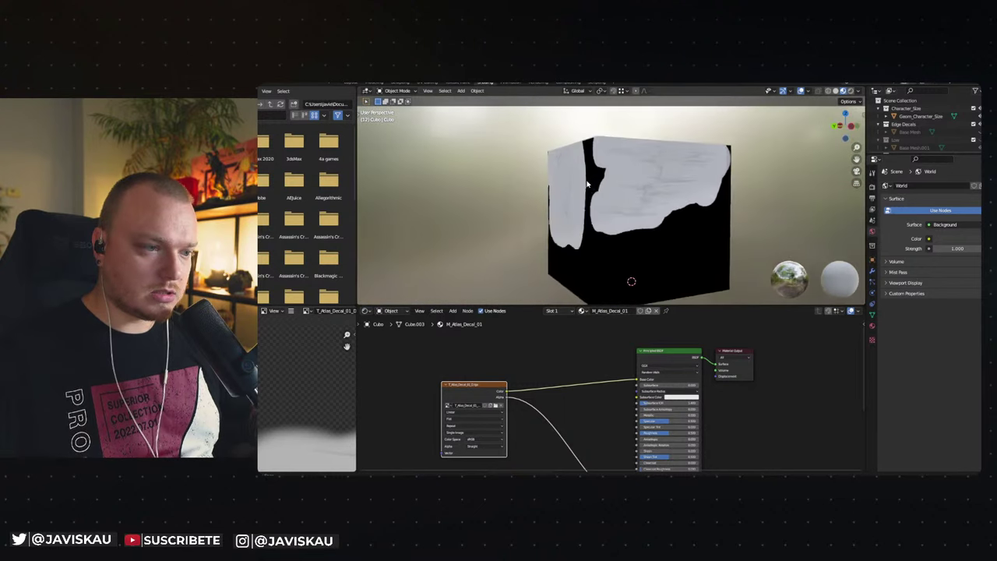
{"action": "middle_click_drag", "start_coordinate": [670, 201], "coordinate": [598, 203]}
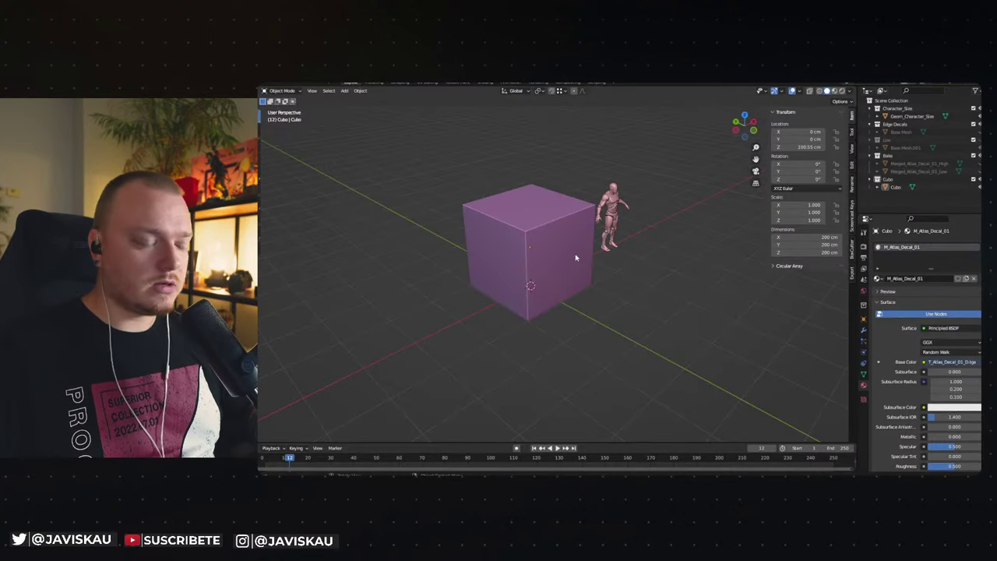
{"action": "left_click", "coordinate": [574, 256]}
Add a plane and stand it upright with a 90° rotation.
{"action": "key", "text": "r"}
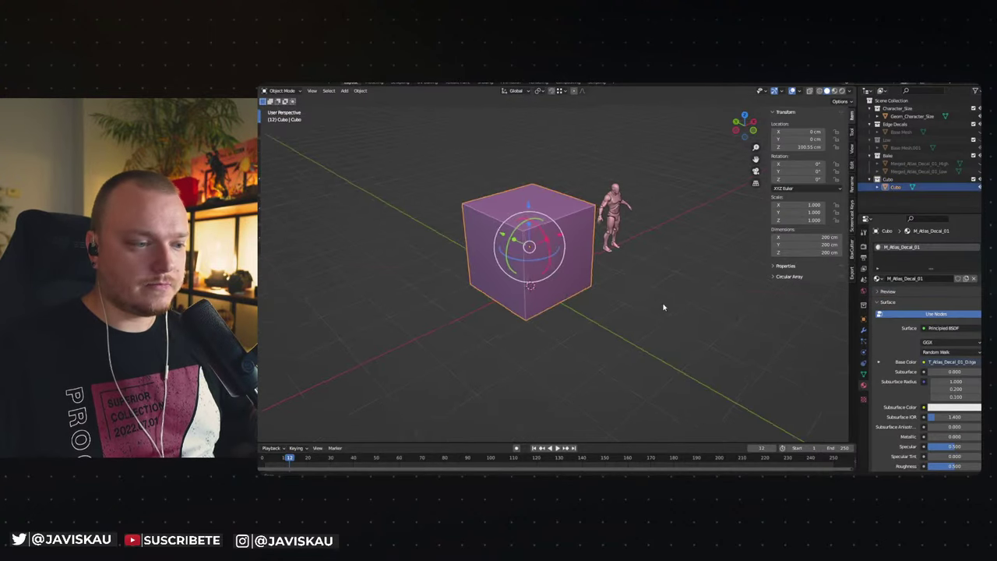
{"action": "left_click", "coordinate": [641, 309]}
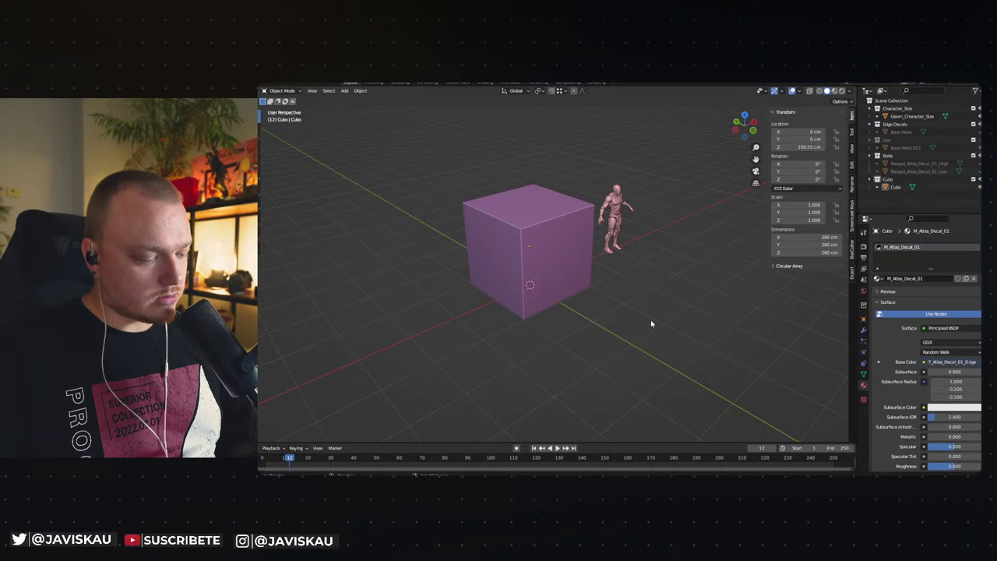
{"action": "key", "text": "shift+a"}
{"action": "mouse_move", "coordinate": [628, 311]}
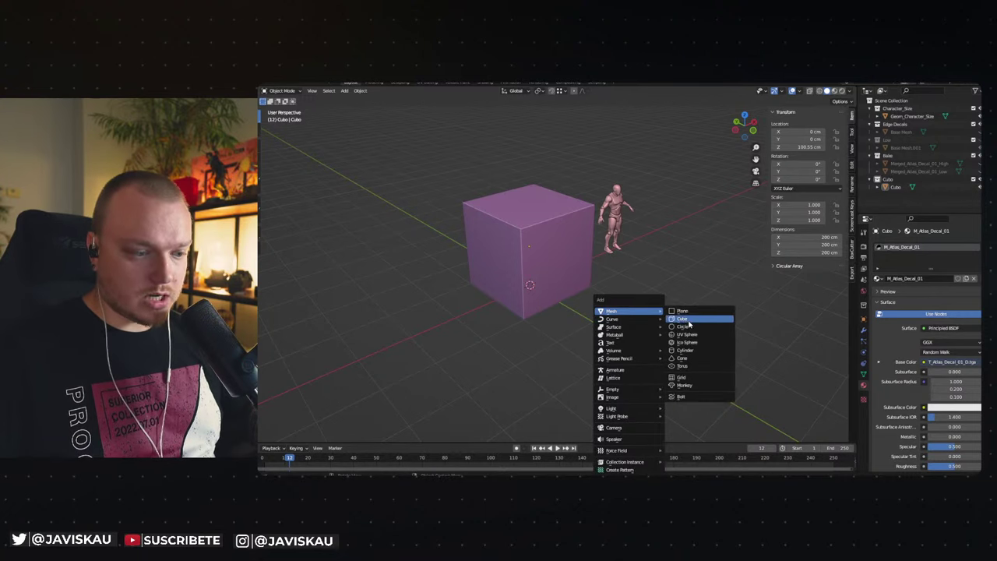
{"action": "left_click", "coordinate": [669, 310]}
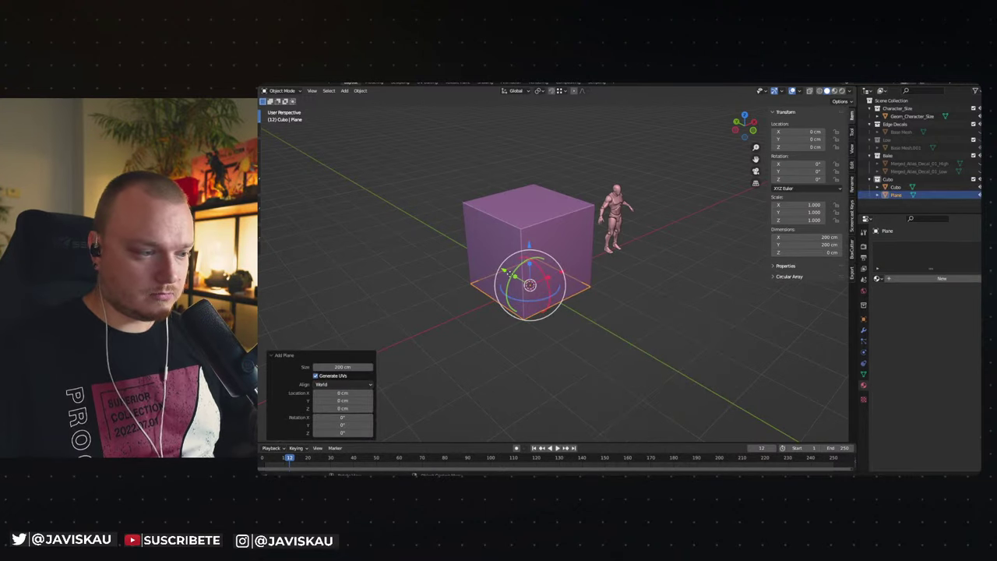
{"action": "left_click_drag", "start_coordinate": [504, 272], "coordinate": [595, 322]}
{"action": "type", "text": "90"}
{"action": "key", "text": "Return"}
From a front view, move the plane to the left of the cube.
{"action": "left_click", "coordinate": [717, 314]}
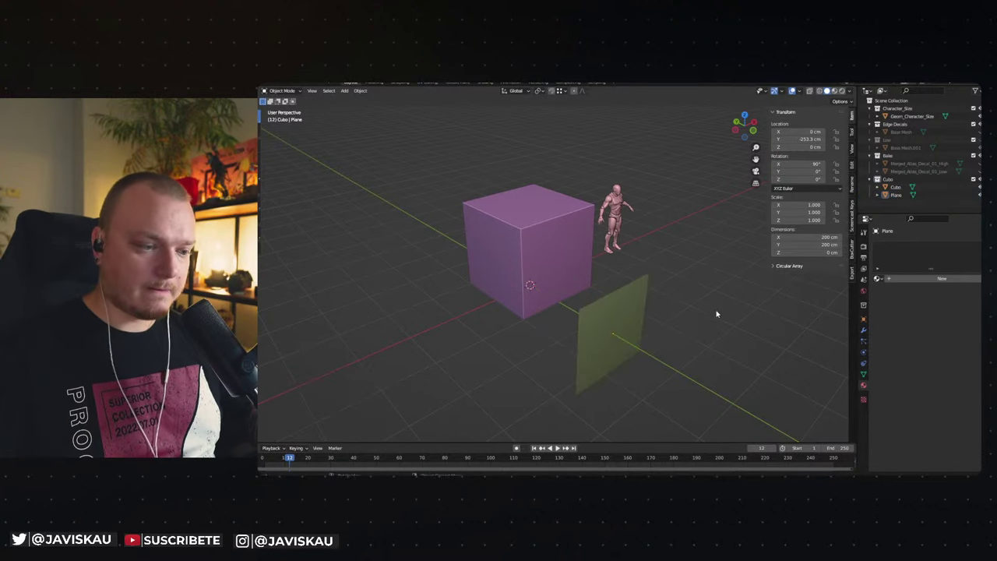
{"action": "middle_click_drag", "start_coordinate": [717, 314], "coordinate": [562, 293], "text": "alt"}
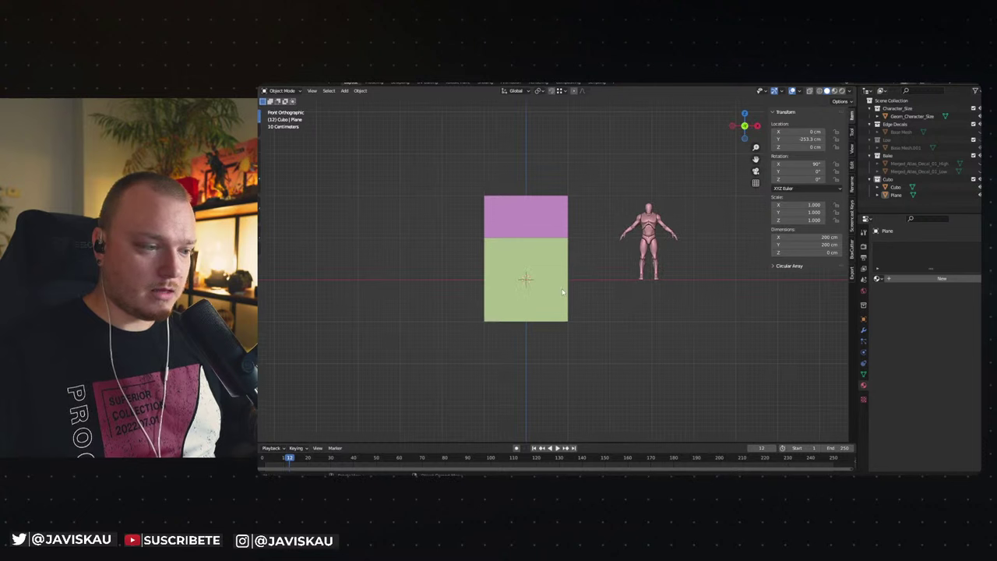
{"action": "left_click", "coordinate": [563, 292]}
{"action": "key", "text": "g"}
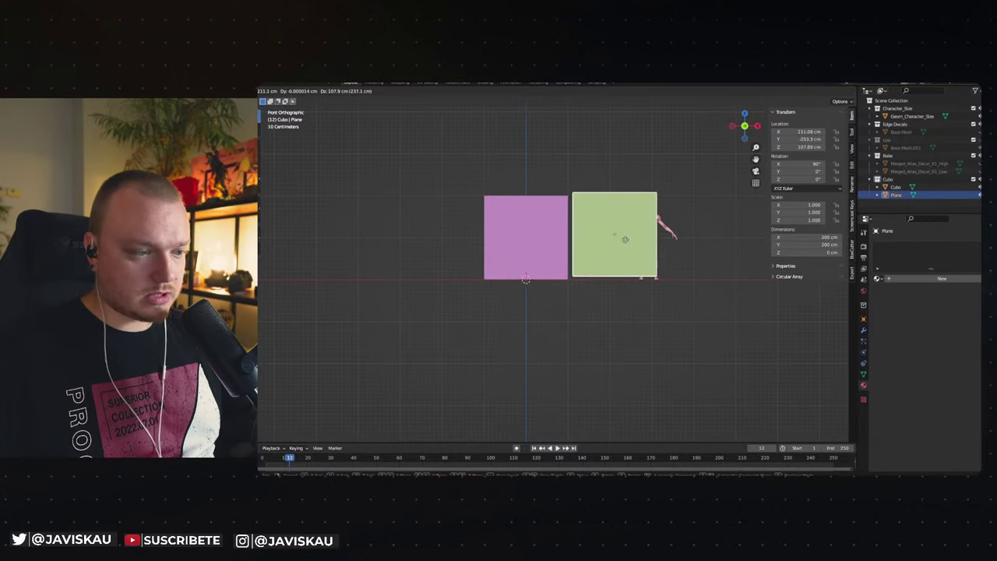
{"action": "left_click", "coordinate": [446, 245]}
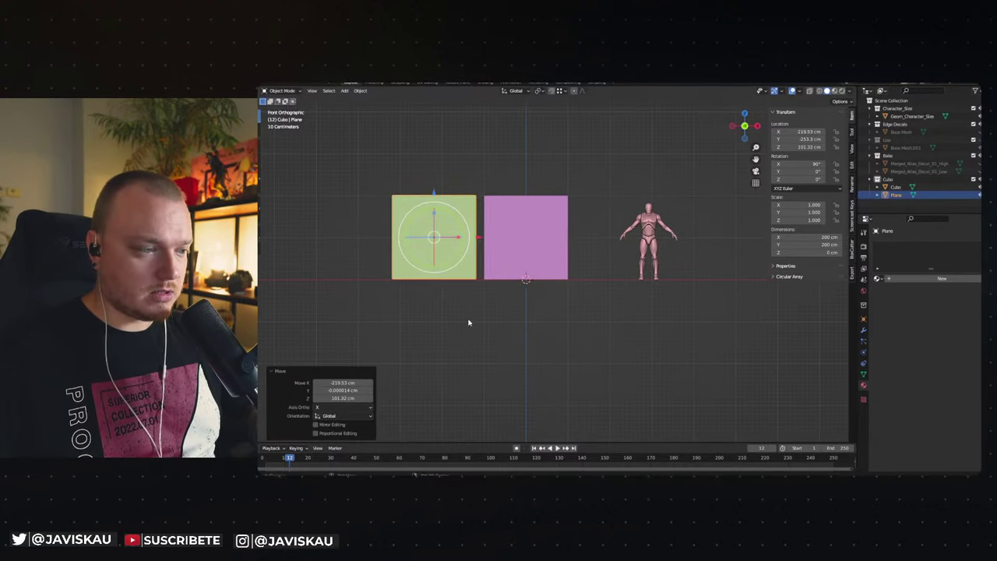
{"action": "middle_click_drag", "start_coordinate": [468, 321], "coordinate": [521, 284], "text": "shift"}
Assign the M_Atlas_Decal_01 material to the plane through Material Utilities.
{"action": "key", "text": "shift+q"}
{"action": "mouse_move", "coordinate": [491, 281]}
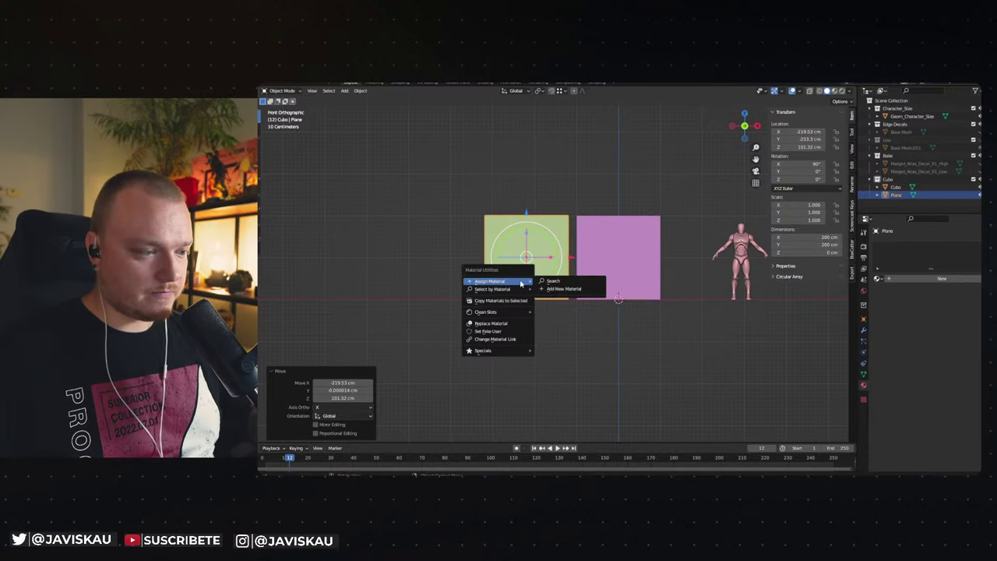
{"action": "left_click", "coordinate": [564, 286]}
{"action": "left_click", "coordinate": [565, 297]}
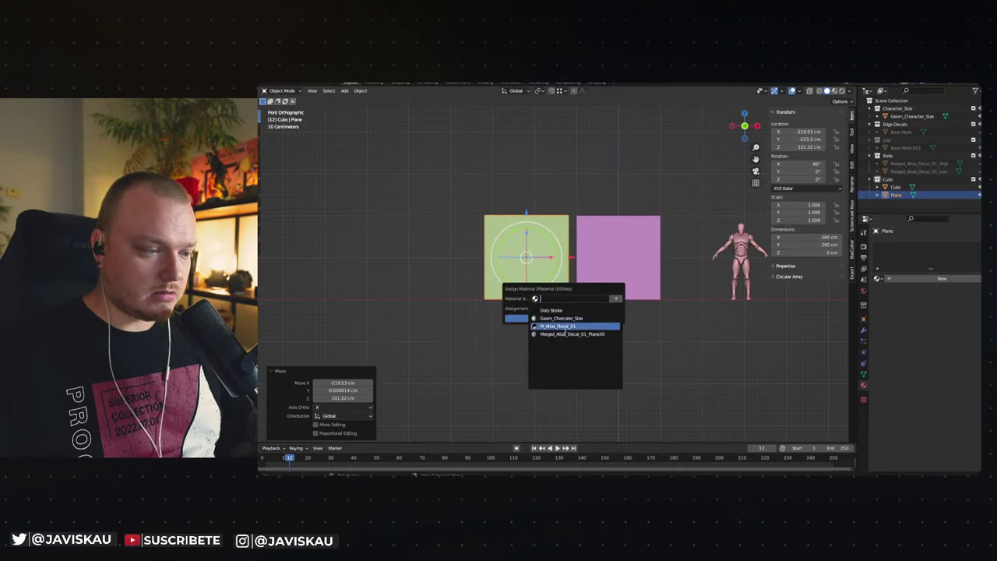
{"action": "left_click", "coordinate": [565, 326]}
{"action": "left_click", "coordinate": [576, 321]}
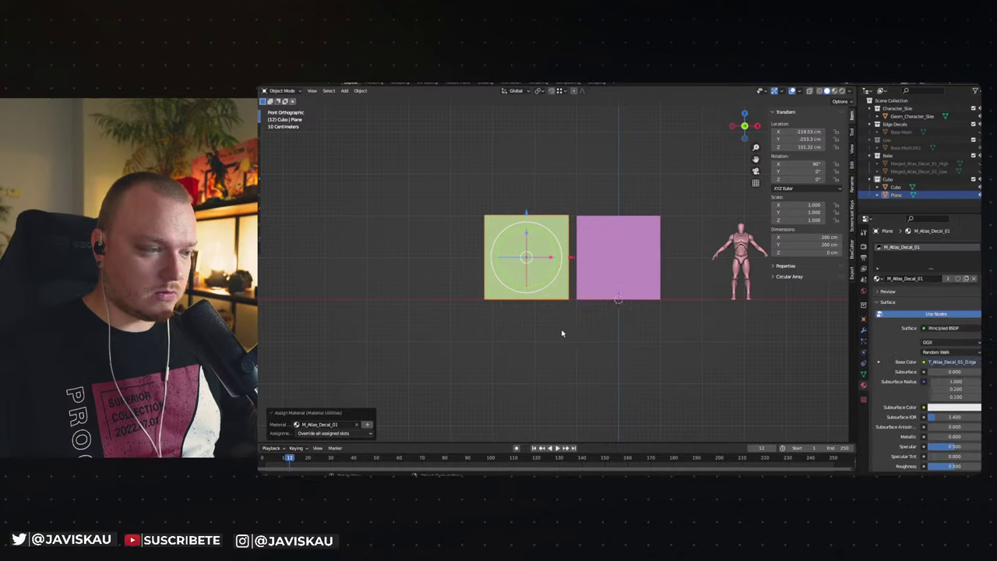
Set the viewport shading colour to Texture and return to a perspective view.
{"action": "left_click", "coordinate": [850, 91]}
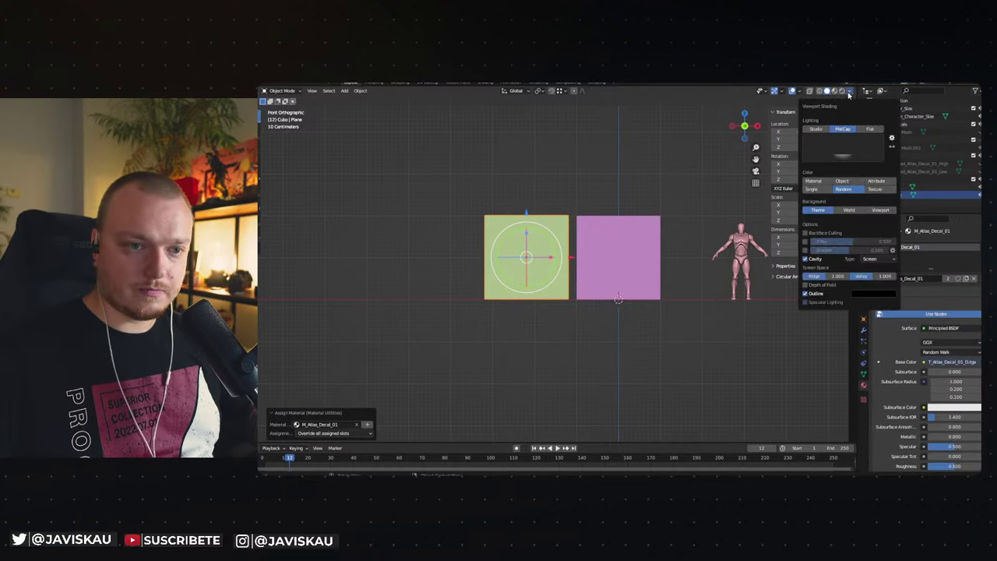
{"action": "left_click", "coordinate": [875, 189]}
{"action": "mouse_move", "coordinate": [556, 318]}
{"action": "middle_mouse_down"}
{"action": "mouse_move", "coordinate": [584, 339]}
{"action": "mouse_move", "coordinate": [598, 265]}
{"action": "middle_mouse_up"}
{"action": "left_click", "coordinate": [598, 265]}
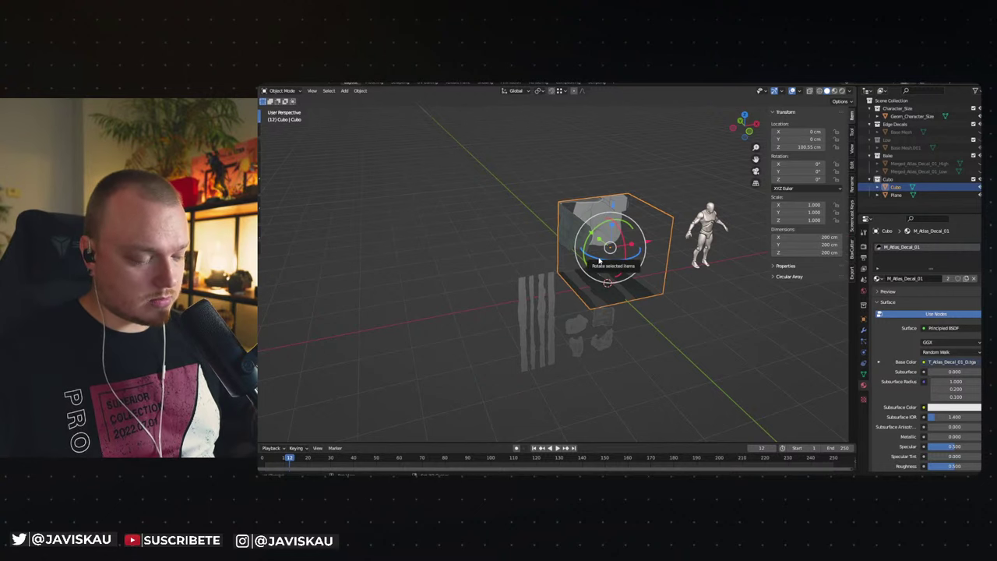
Give the cube the Geom_Character_Size material.
{"action": "key", "text": "shift+q"}
{"action": "left_click", "coordinate": [656, 289]}
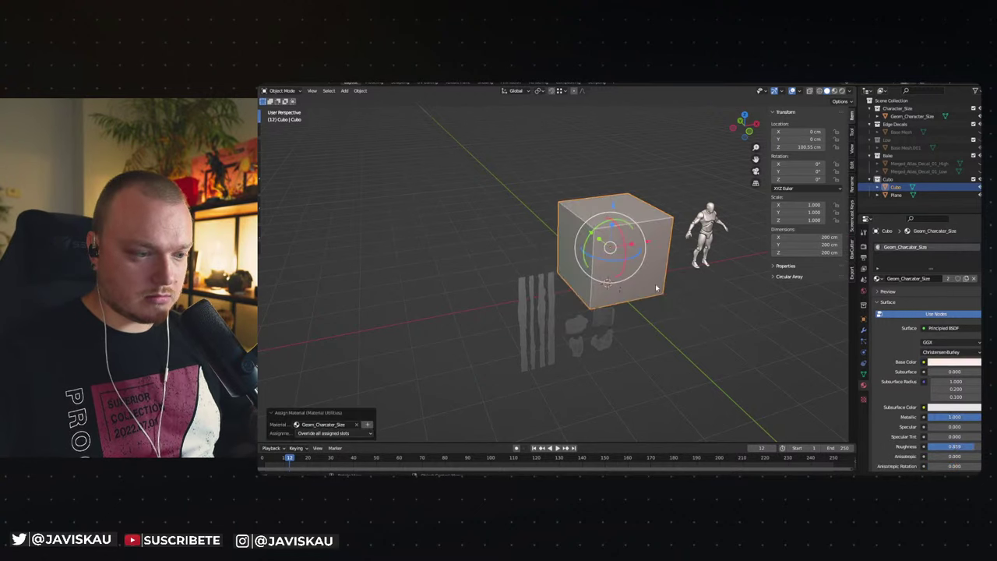
{"action": "left_click", "coordinate": [690, 338]}
{"action": "middle_click_drag", "start_coordinate": [689, 338], "coordinate": [621, 336]}
Select the decal atlas plane, frame it in front view, and enter Edit Mode.
{"action": "left_click", "coordinate": [509, 288]}
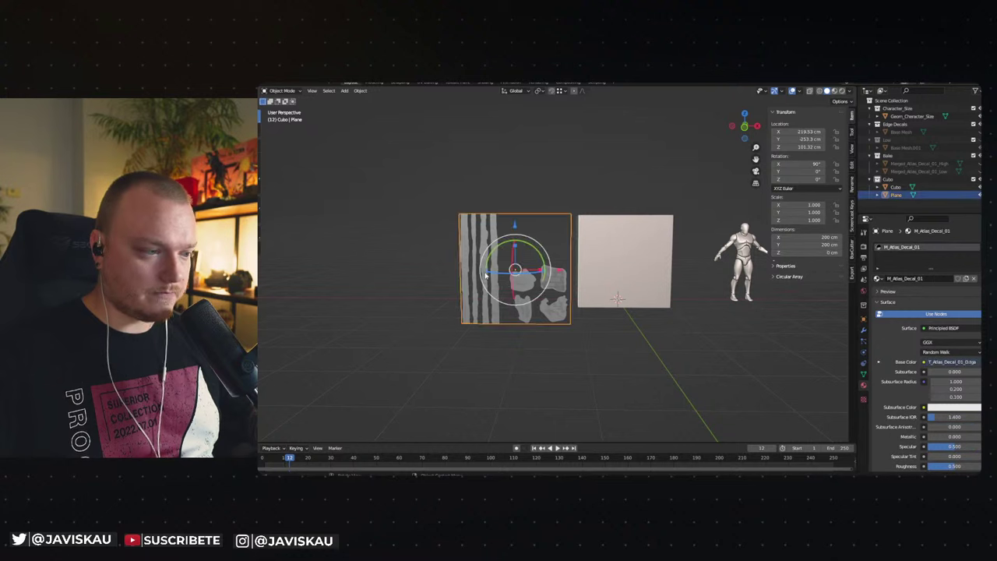
{"action": "key", "text": "KP_Decimal"}
{"action": "key", "text": "KP_1"}
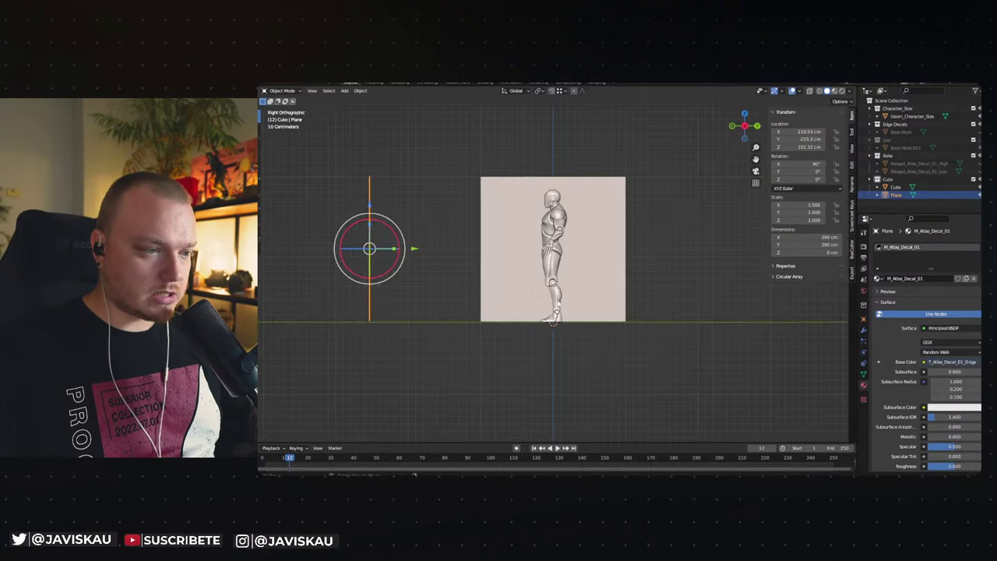
{"action": "scroll", "coordinate": [572, 281], "scroll_direction": "up", "scroll_amount": 2}
{"action": "scroll", "coordinate": [569, 263], "scroll_direction": "up", "scroll_amount": 4}
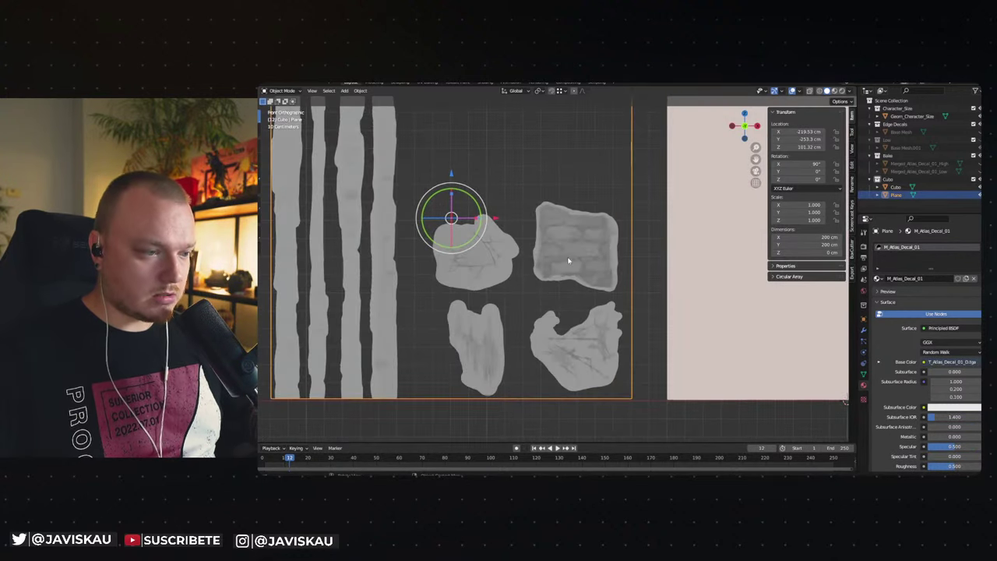
{"action": "key", "text": "Tab"}
{"action": "scroll", "coordinate": [567, 264], "scroll_direction": "down", "scroll_amount": 2}
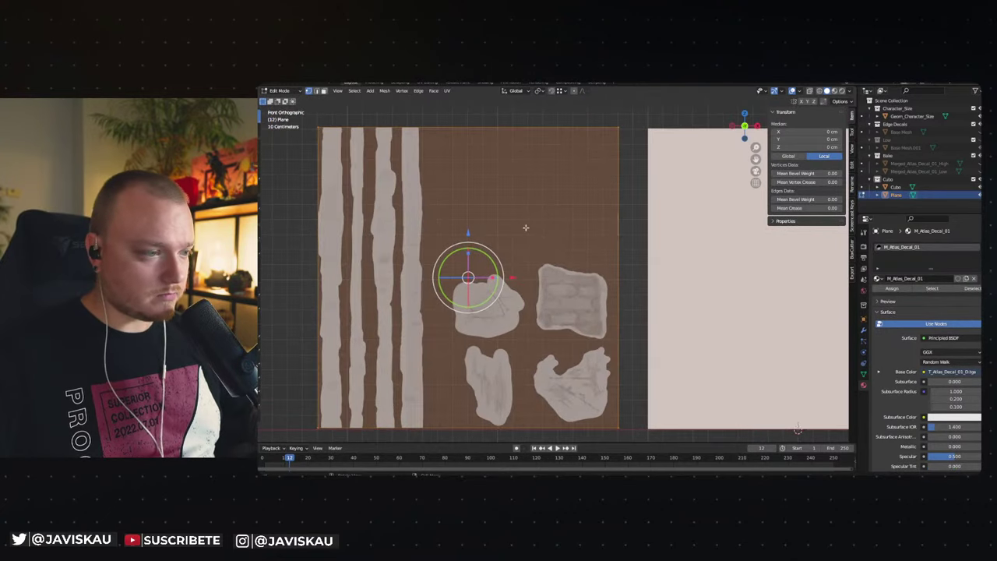
Loop-cut the plane and slide the loops between the strips and the patch rows and columns.
{"action": "key", "text": "ctrl+r"}
{"action": "left_click", "coordinate": [538, 201]}
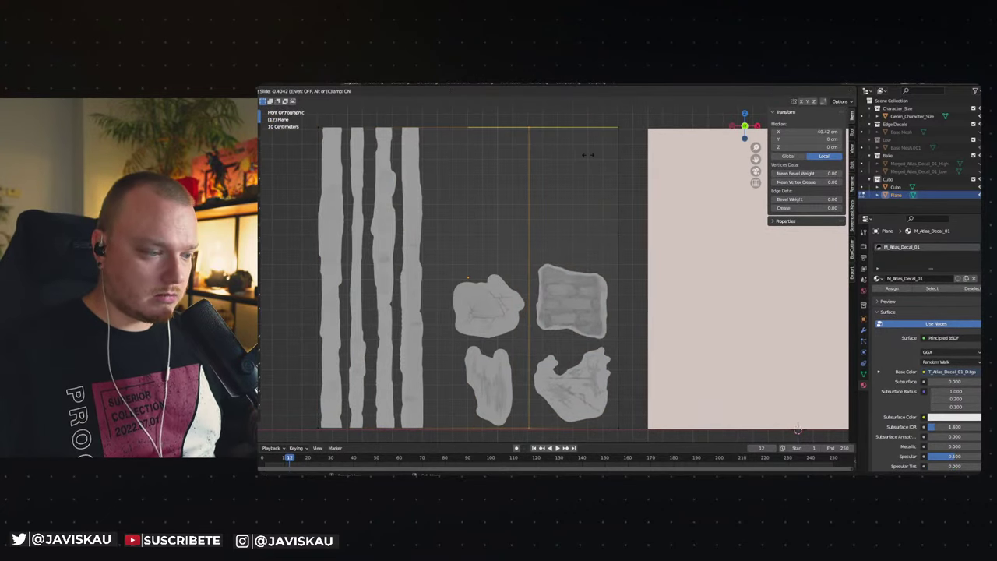
{"action": "left_click", "coordinate": [588, 155]}
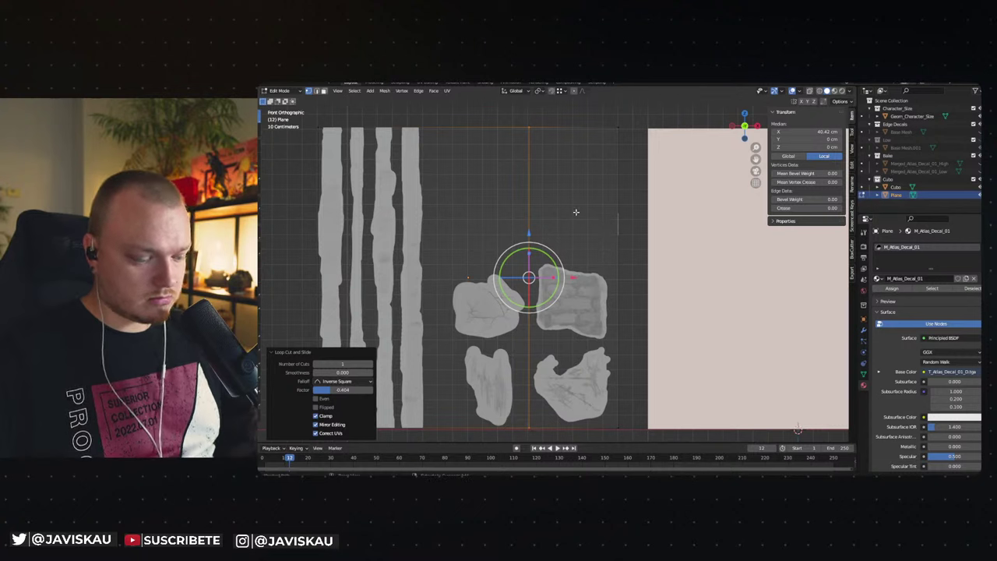
{"action": "key", "text": "g"}
{"action": "key", "text": "g"}
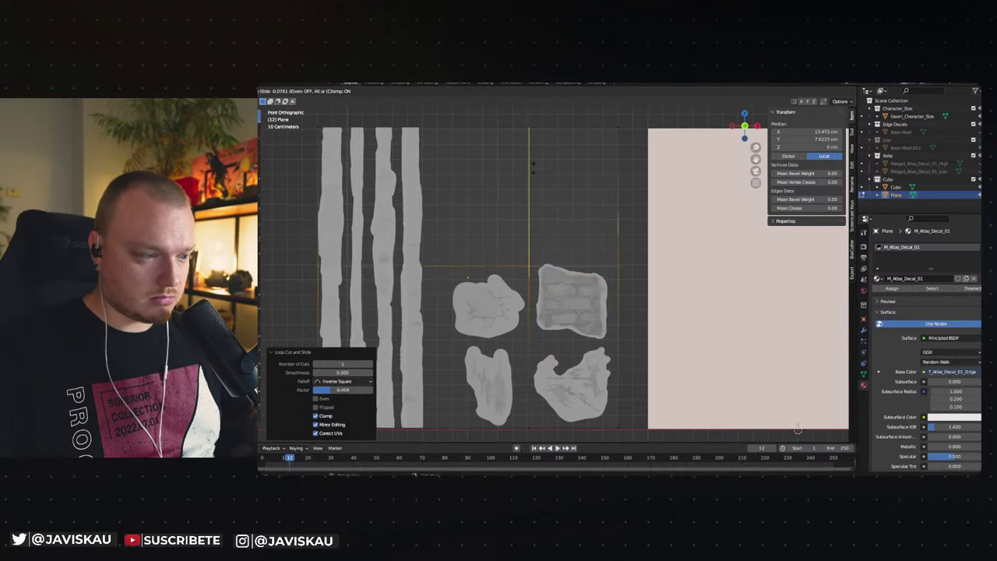
{"action": "left_click", "coordinate": [534, 162]}
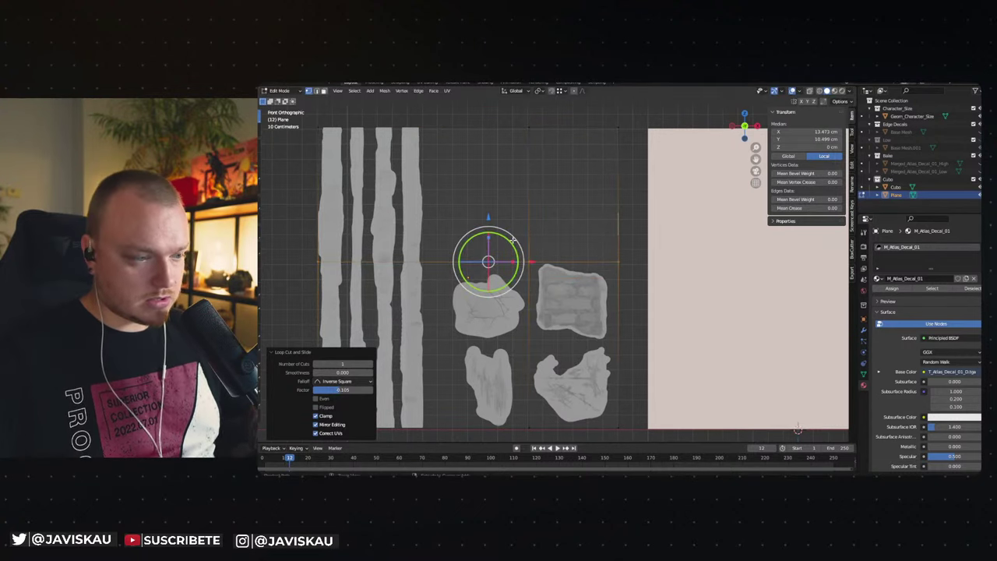
{"action": "key", "text": "g"}
{"action": "key", "text": "g"}
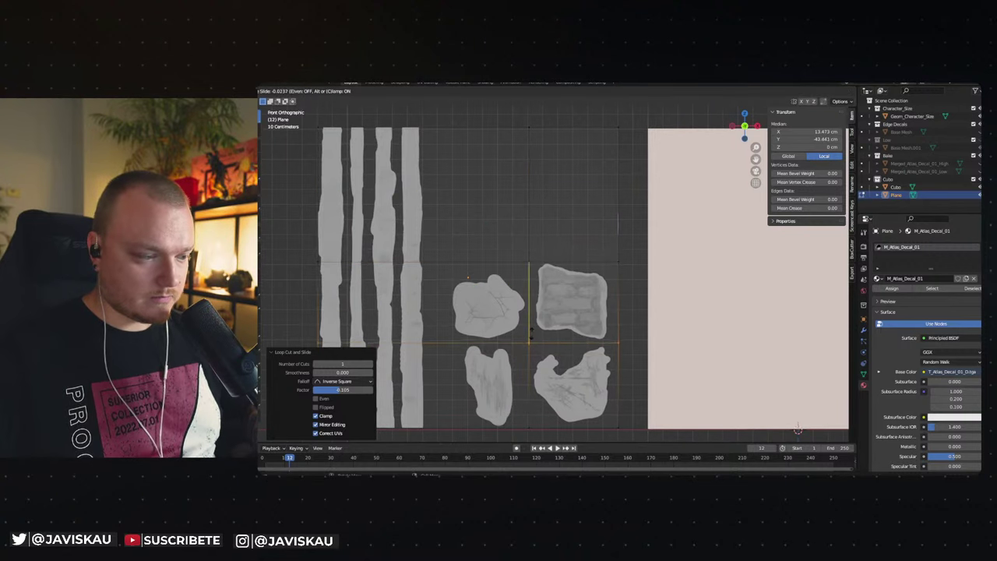
{"action": "left_click", "coordinate": [532, 333]}
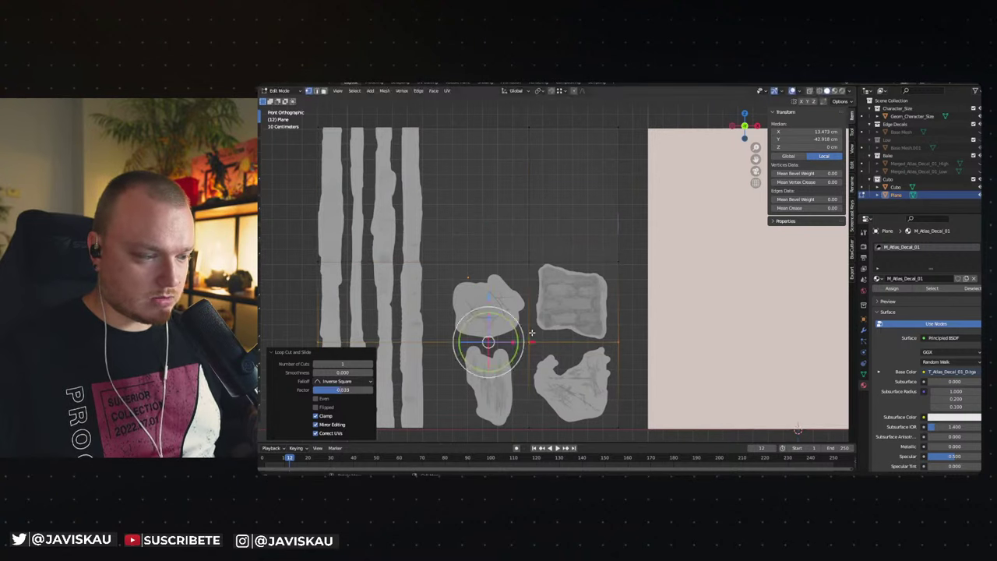
{"action": "key", "text": "g"}
{"action": "key", "text": "g"}
{"action": "left_click", "coordinate": [439, 260]}
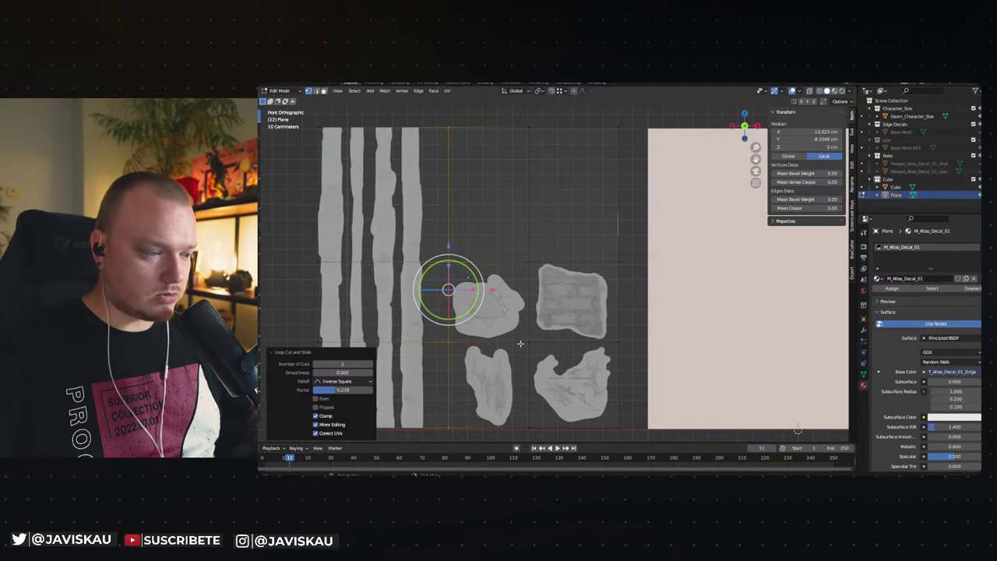
{"action": "middle_click_drag", "start_coordinate": [524, 345], "coordinate": [552, 289], "text": "shift"}
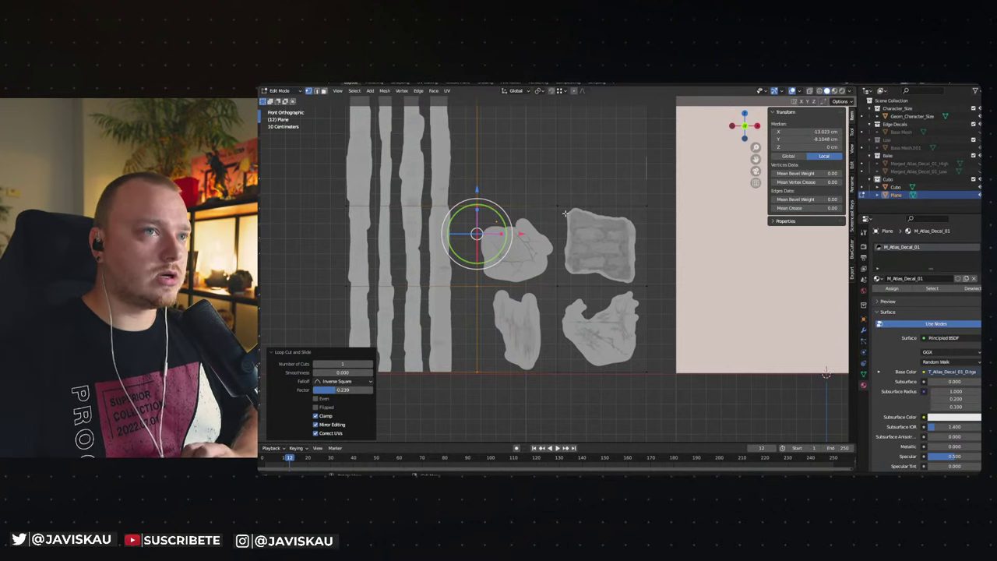
{"action": "key", "text": "alt+a"}
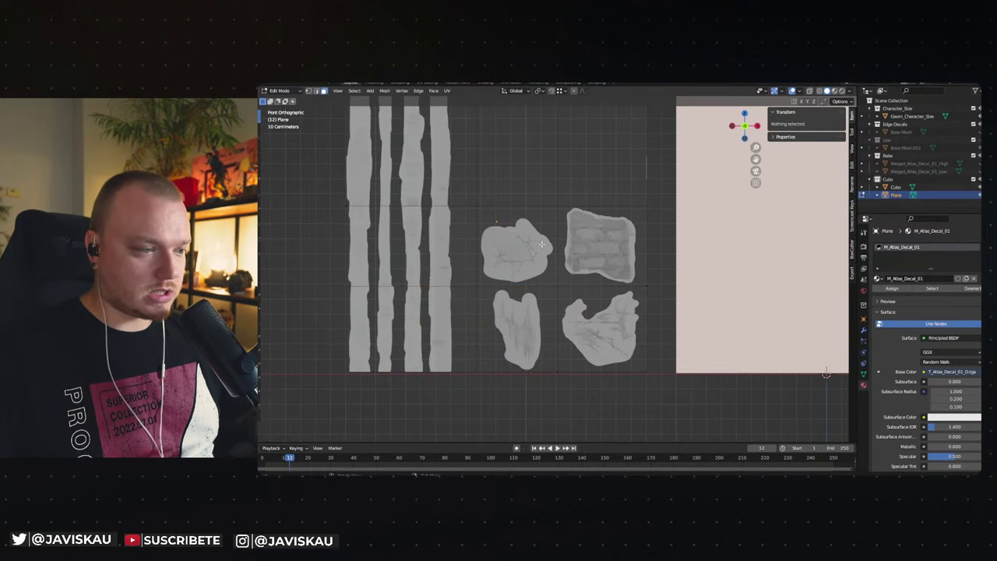
Separate the first two decal tile faces into their own objects.
{"action": "left_click", "coordinate": [549, 248]}
{"action": "scroll", "coordinate": [593, 252], "scroll_direction": "up", "scroll_amount": 5}
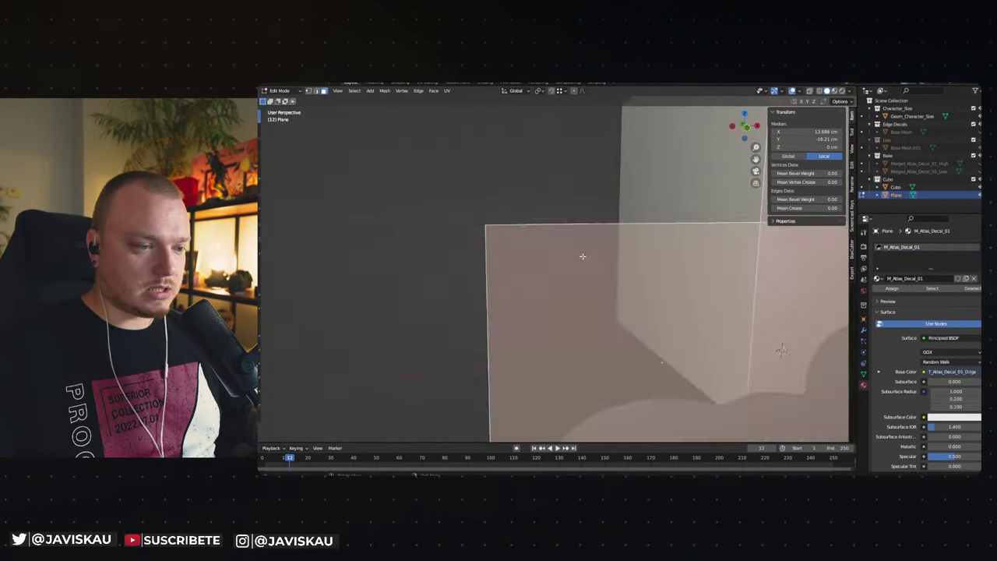
{"action": "scroll", "coordinate": [586, 253], "scroll_direction": "down", "scroll_amount": 5}
{"action": "middle_click_drag", "start_coordinate": [586, 253], "coordinate": [606, 260]}
{"action": "key", "text": "p"}
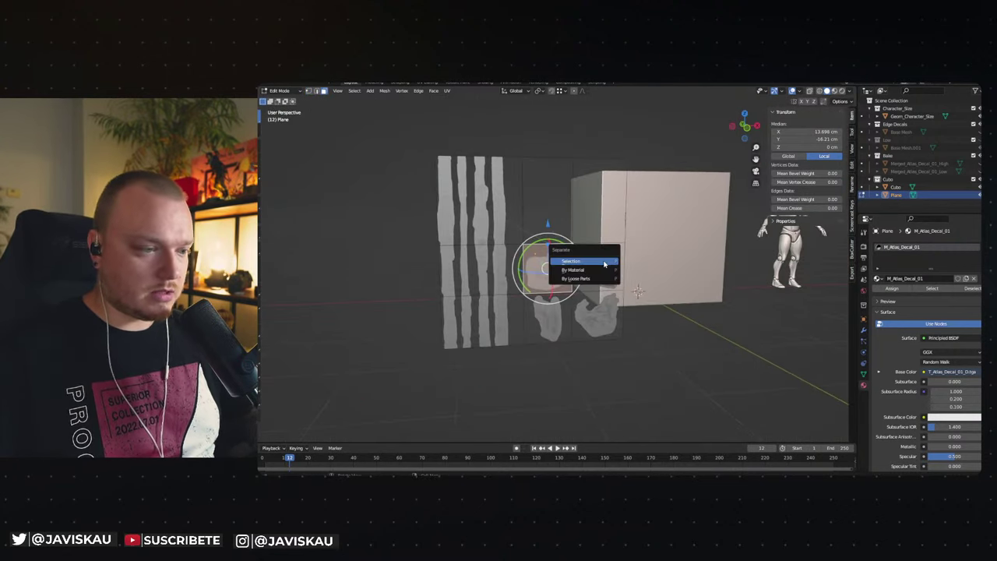
{"action": "left_click", "coordinate": [603, 261]}
{"action": "left_click", "coordinate": [598, 268]}
{"action": "key", "text": "p"}
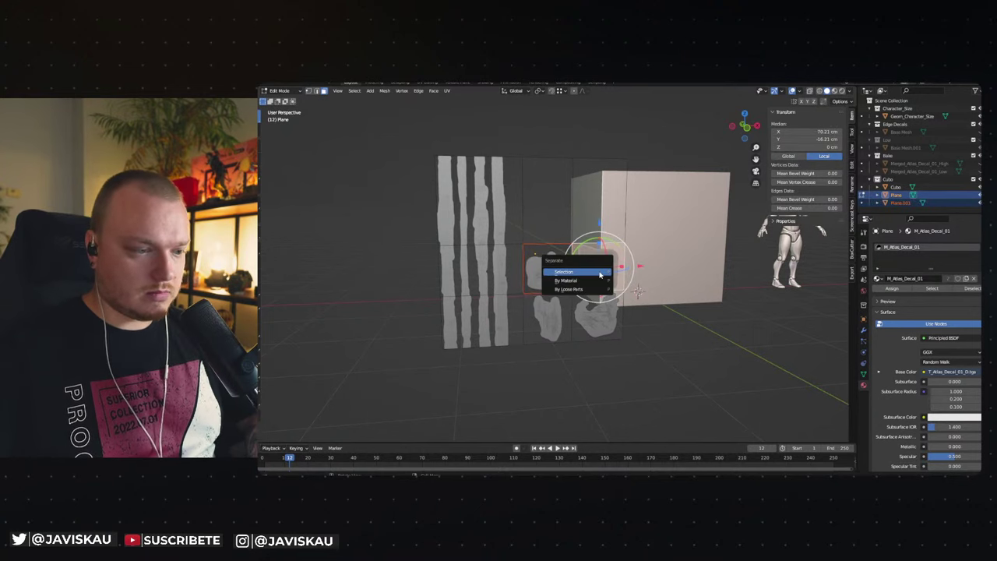
{"action": "left_click", "coordinate": [600, 273]}
Separate the remaining two tile faces, including the bottom-left one, into objects.
{"action": "left_click", "coordinate": [597, 315]}
{"action": "key", "text": "p"}
{"action": "left_click", "coordinate": [596, 314]}
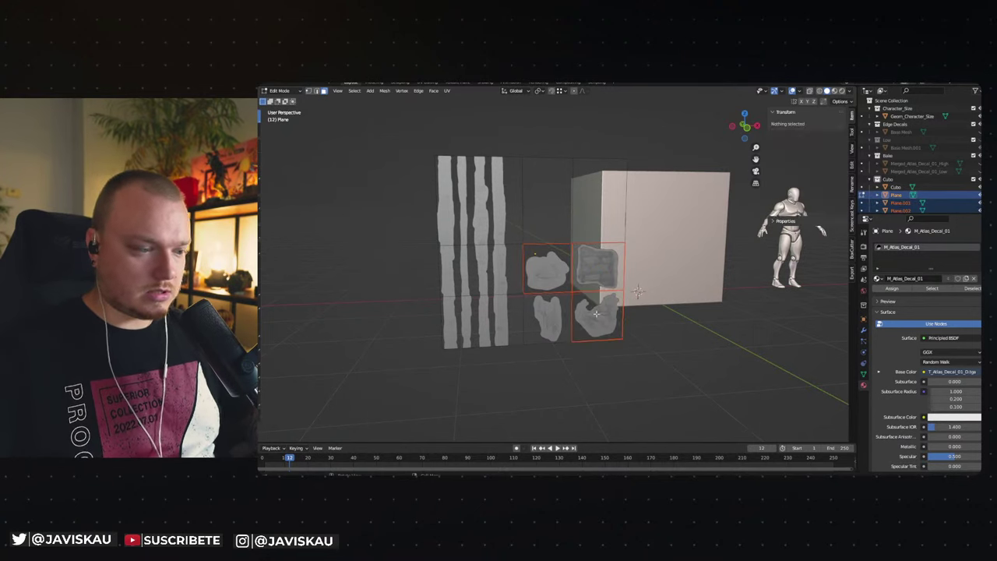
{"action": "left_click", "coordinate": [547, 315]}
{"action": "key", "text": "p"}
{"action": "left_click", "coordinate": [550, 321]}
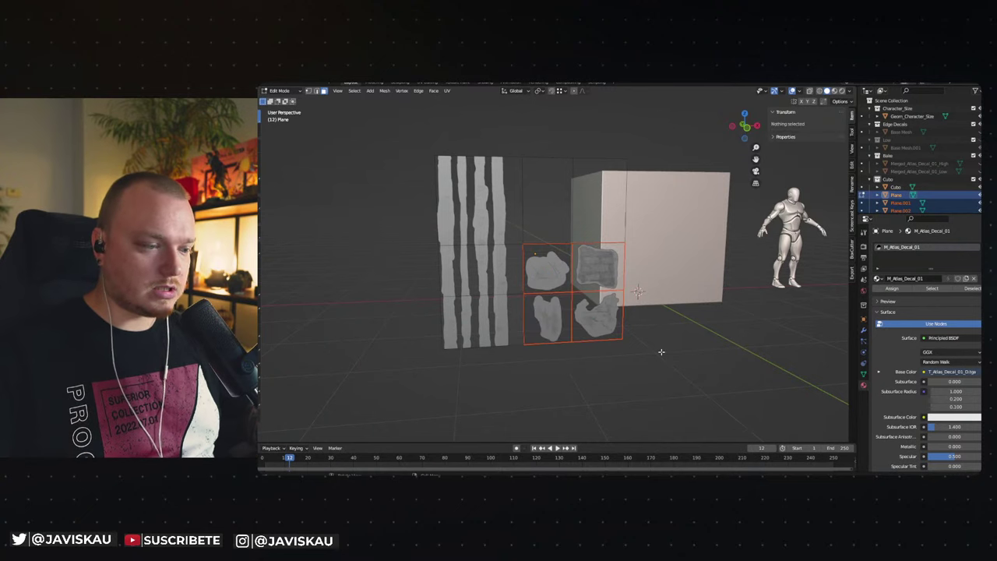
Back in Object Mode, delete the striped strip plane.
{"action": "key", "text": "Tab"}
{"action": "key", "text": "alt+a"}
{"action": "left_click", "coordinate": [483, 214]}
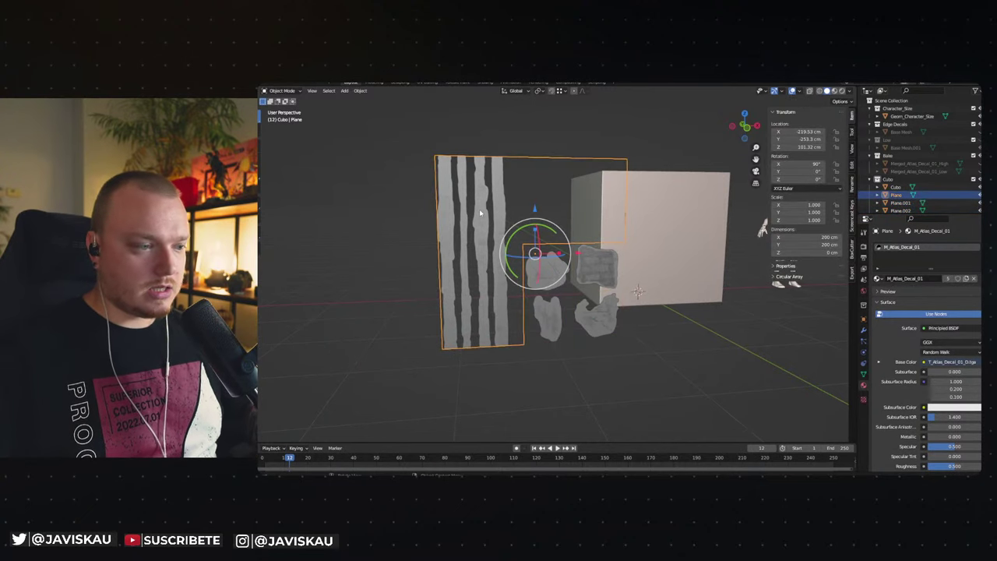
{"action": "key", "text": "Delete"}
Select the two right-hand decal tiles and duplicate them.
{"action": "left_click", "coordinate": [596, 268]}
{"action": "left_click", "coordinate": [580, 333], "text": "shift"}
{"action": "key", "text": "shift+d"}
In the left orthographic view, slide the decal tiles along Y onto the cube's face.
{"action": "mouse_move", "coordinate": [580, 333]}
{"action": "middle_mouse_down", "text": "alt"}
{"action": "mouse_move", "coordinate": [561, 318]}
{"action": "mouse_move", "coordinate": [594, 301]}
{"action": "mouse_move", "coordinate": [648, 352]}
{"action": "mouse_move", "coordinate": [582, 332]}
{"action": "middle_mouse_up", "text": "alt"}
{"action": "key", "text": "g"}
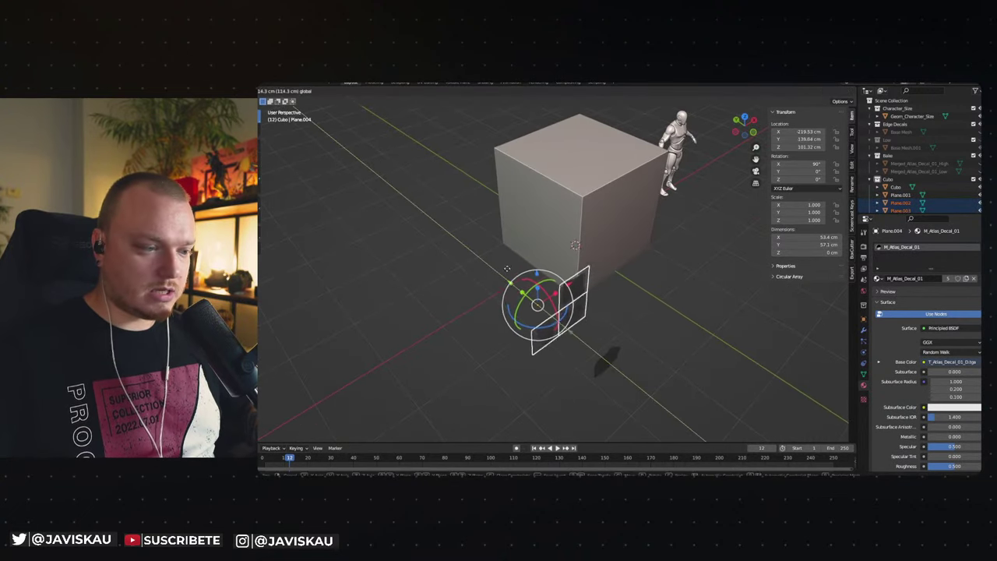
{"action": "key", "text": "Escape"}
{"action": "mouse_move", "coordinate": [621, 386]}
{"action": "middle_mouse_down"}
{"action": "mouse_move", "coordinate": [632, 341]}
{"action": "mouse_move", "coordinate": [568, 238]}
{"action": "middle_mouse_up"}
{"action": "left_click", "coordinate": [567, 236]}
{"action": "key", "text": "ctrl+KP_3"}
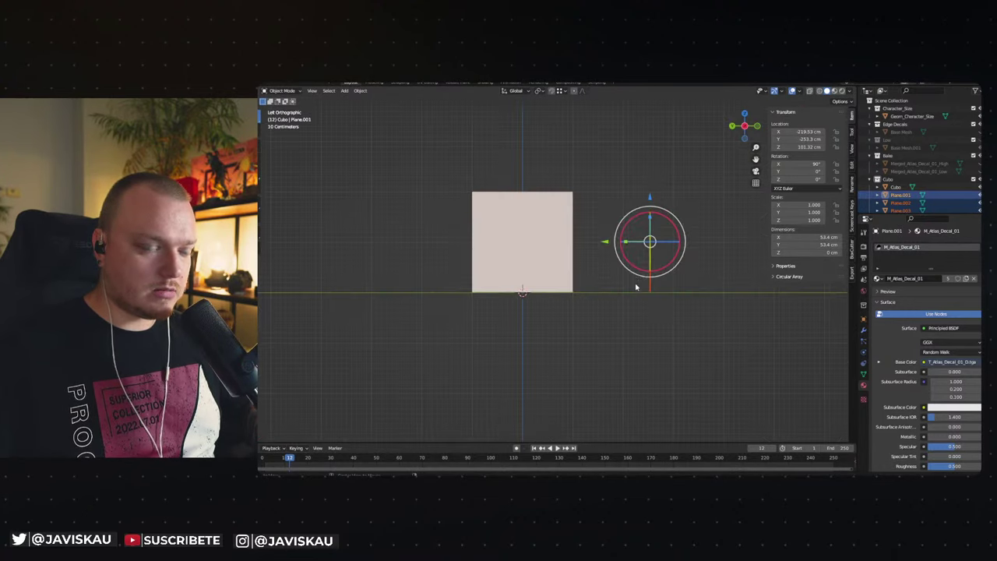
{"action": "left_click_drag", "start_coordinate": [607, 244], "coordinate": [526, 241]}
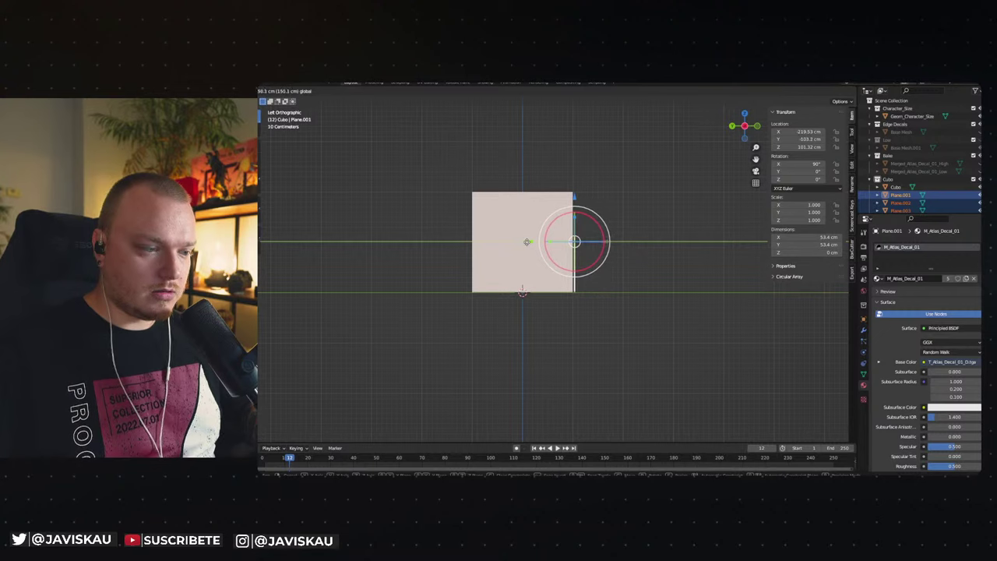
{"action": "mouse_move", "coordinate": [526, 242]}
{"action": "middle_mouse_down"}
{"action": "mouse_move", "coordinate": [565, 311]}
{"action": "mouse_move", "coordinate": [475, 263]}
{"action": "middle_mouse_up"}
{"action": "scroll", "coordinate": [561, 285], "scroll_direction": "up", "scroll_amount": 3}
{"action": "left_click_drag", "start_coordinate": [467, 256], "coordinate": [666, 285]}
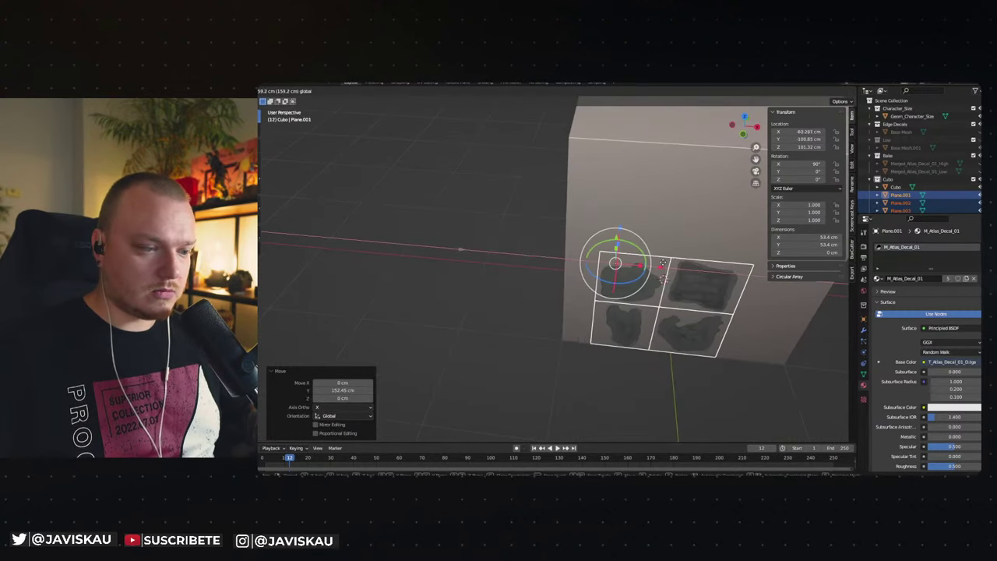
In front view, raise the decals and spread each toward a corner of the face.
{"action": "key", "text": "KP_3"}
{"action": "key", "text": "KP_1"}
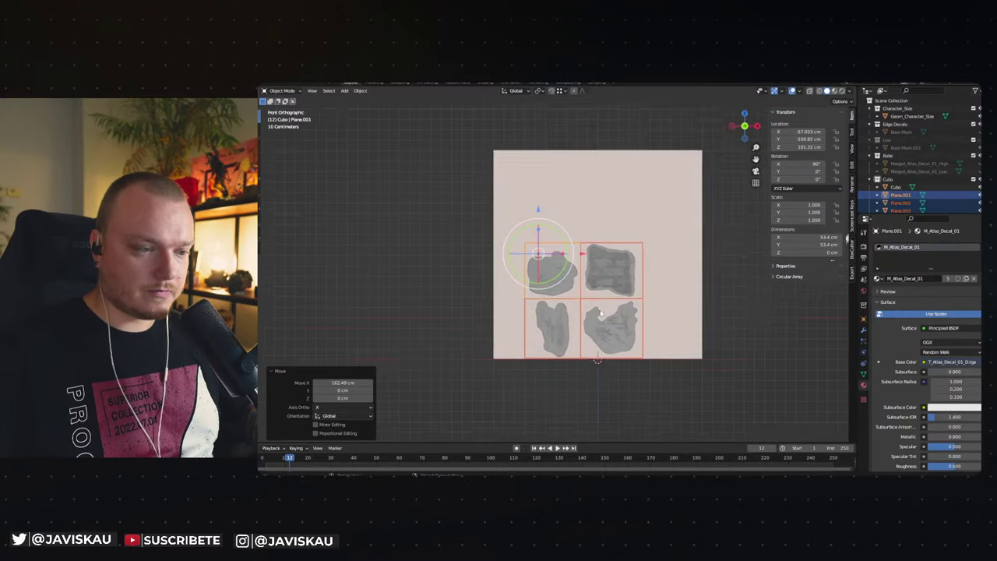
{"action": "scroll", "coordinate": [563, 266], "scroll_direction": "up", "scroll_amount": 1}
{"action": "middle_click_drag", "start_coordinate": [556, 257], "coordinate": [525, 269], "text": "shift"}
{"action": "left_click_drag", "start_coordinate": [524, 270], "coordinate": [532, 214]}
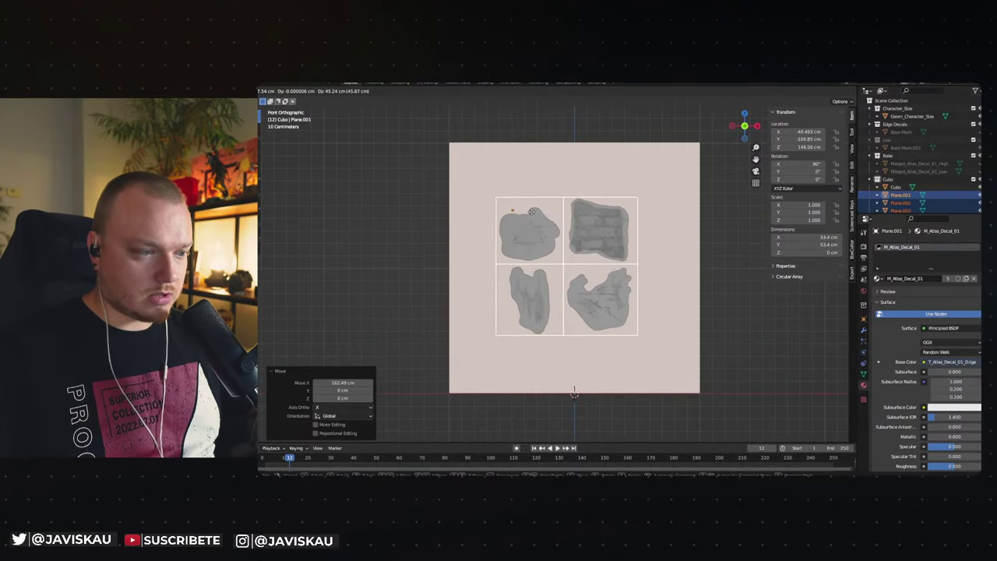
{"action": "left_click", "coordinate": [543, 247]}
{"action": "left_click_drag", "start_coordinate": [543, 247], "coordinate": [524, 223]}
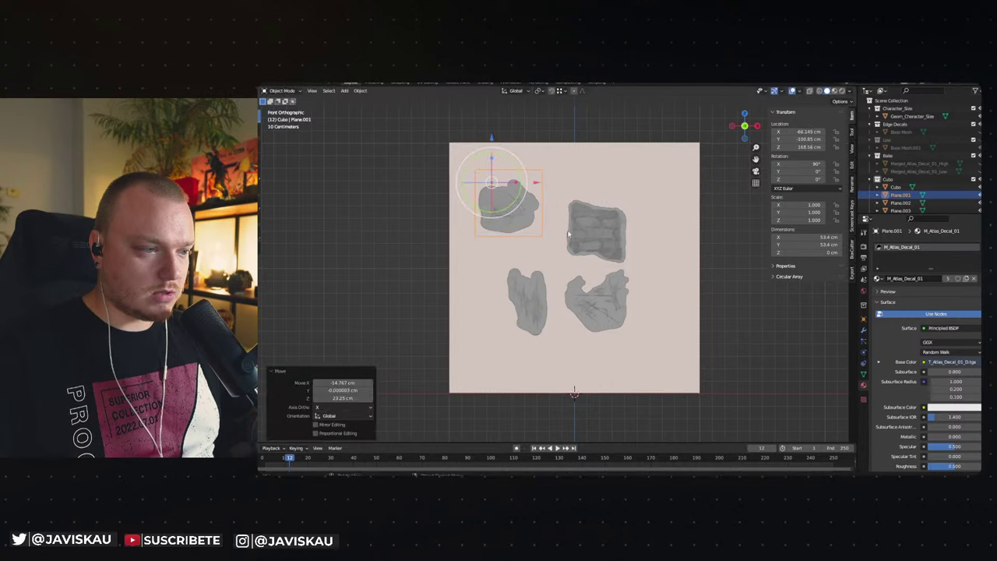
{"action": "left_click_drag", "start_coordinate": [598, 234], "coordinate": [633, 205]}
{"action": "left_click_drag", "start_coordinate": [618, 290], "coordinate": [659, 327]}
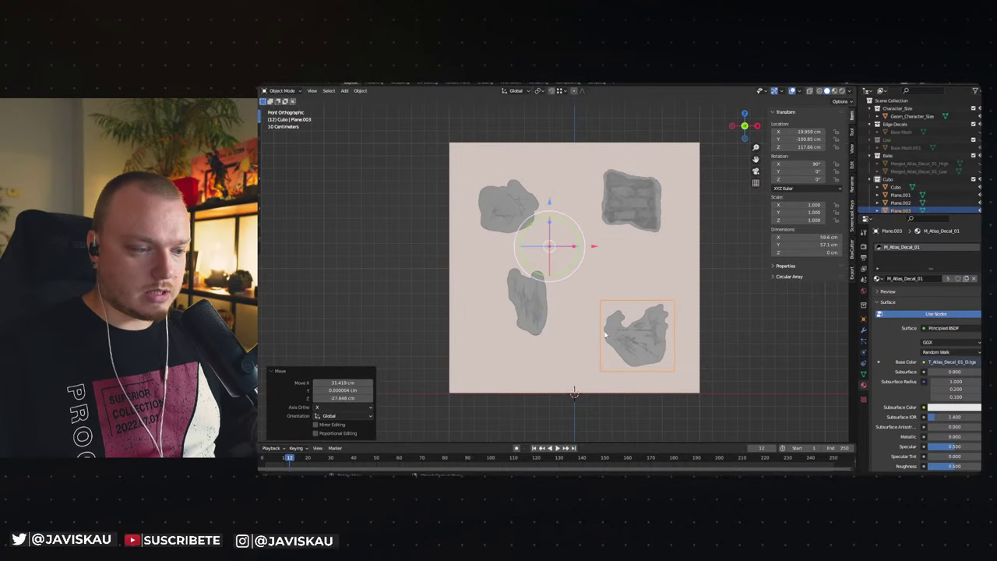
{"action": "left_click_drag", "start_coordinate": [537, 309], "coordinate": [515, 341]}
{"action": "key", "text": "alt+a"}
Select several decals and duplicate them with Shift+D.
{"action": "mouse_move", "coordinate": [546, 327]}
{"action": "middle_mouse_down"}
{"action": "mouse_move", "coordinate": [666, 346]}
{"action": "mouse_move", "coordinate": [697, 336]}
{"action": "middle_mouse_up"}
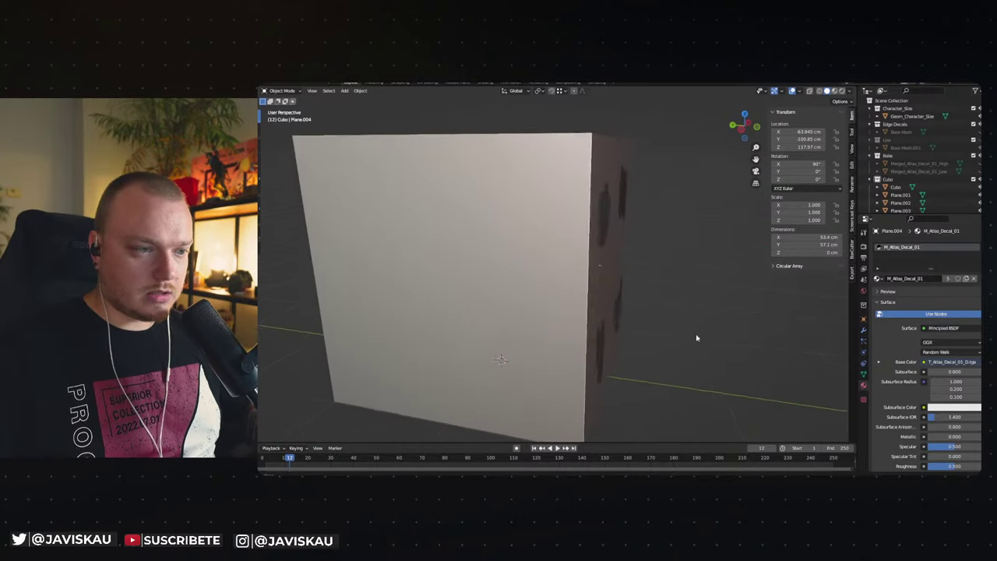
{"action": "scroll", "coordinate": [608, 248], "scroll_direction": "up", "scroll_amount": 3}
{"action": "scroll", "coordinate": [608, 248], "scroll_direction": "down", "scroll_amount": 4}
{"action": "scroll", "coordinate": [556, 314], "scroll_direction": "down", "scroll_amount": 1}
{"action": "left_click", "coordinate": [532, 278]}
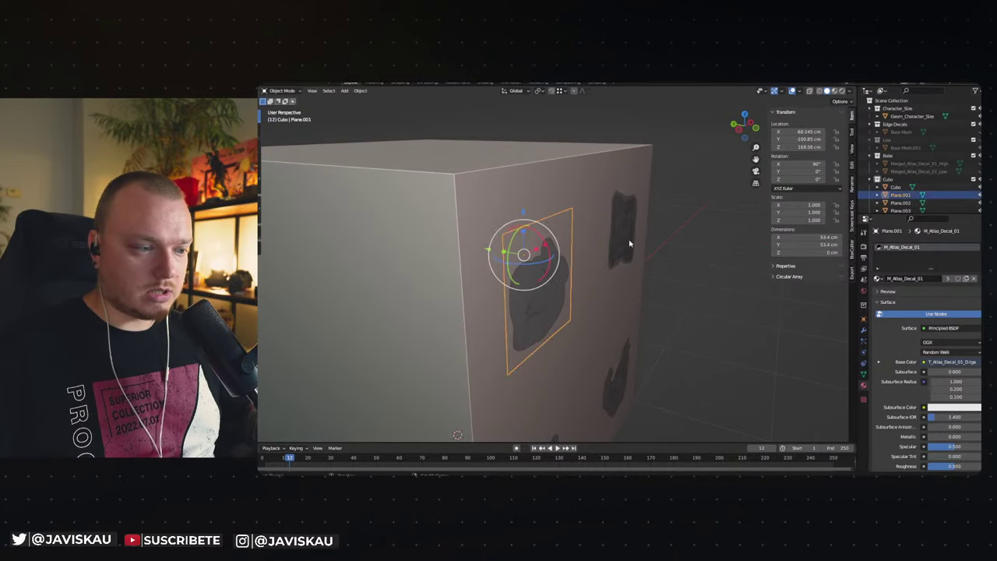
{"action": "left_click", "coordinate": [630, 222], "text": "shift"}
{"action": "key", "text": "shift+d"}
{"action": "left_click", "coordinate": [632, 408]}
{"action": "middle_click_drag", "start_coordinate": [632, 407], "coordinate": [556, 367]}
{"action": "key", "text": "shift+d"}
{"action": "left_click", "coordinate": [584, 289]}
{"action": "middle_click_drag", "start_coordinate": [584, 289], "coordinate": [532, 248]}
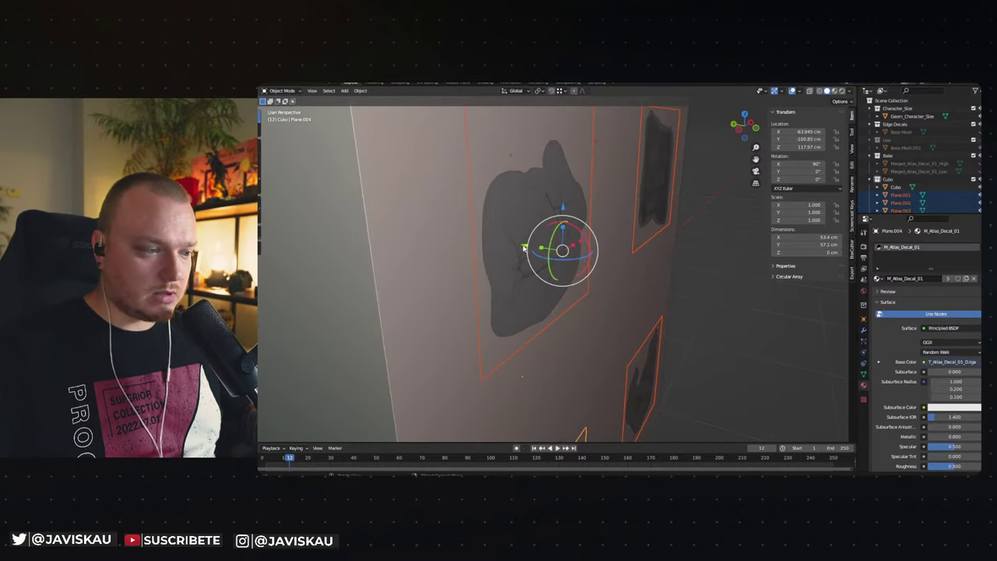
Move the duplicated decals along Y and view the whole cube.
{"action": "key", "text": "g"}
{"action": "key", "text": "y"}
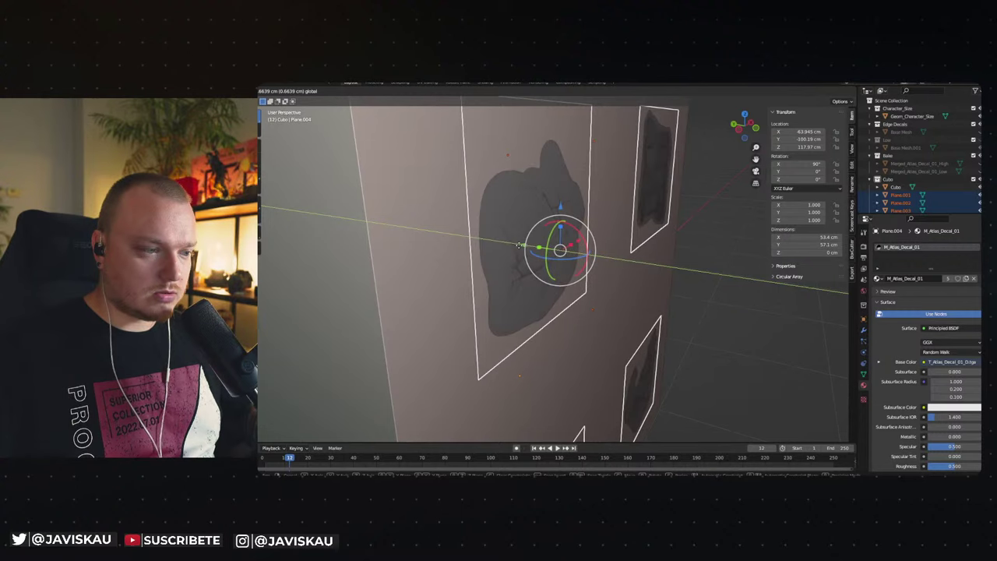
{"action": "left_click", "coordinate": [697, 290]}
{"action": "key", "text": "alt+a"}
{"action": "mouse_move", "coordinate": [697, 286]}
{"action": "middle_mouse_down"}
{"action": "mouse_move", "coordinate": [668, 264]}
{"action": "mouse_move", "coordinate": [661, 295]}
{"action": "middle_mouse_up"}
{"action": "scroll", "coordinate": [669, 264], "scroll_direction": "down", "scroll_amount": 3}
{"action": "scroll", "coordinate": [662, 295], "scroll_direction": "down", "scroll_amount": 4}
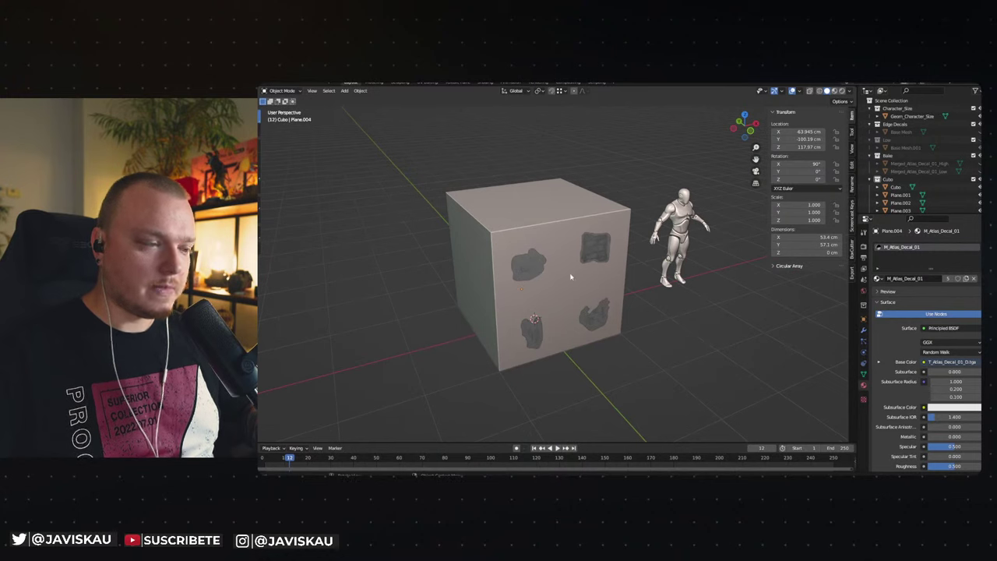
{"action": "left_click", "coordinate": [586, 285]}
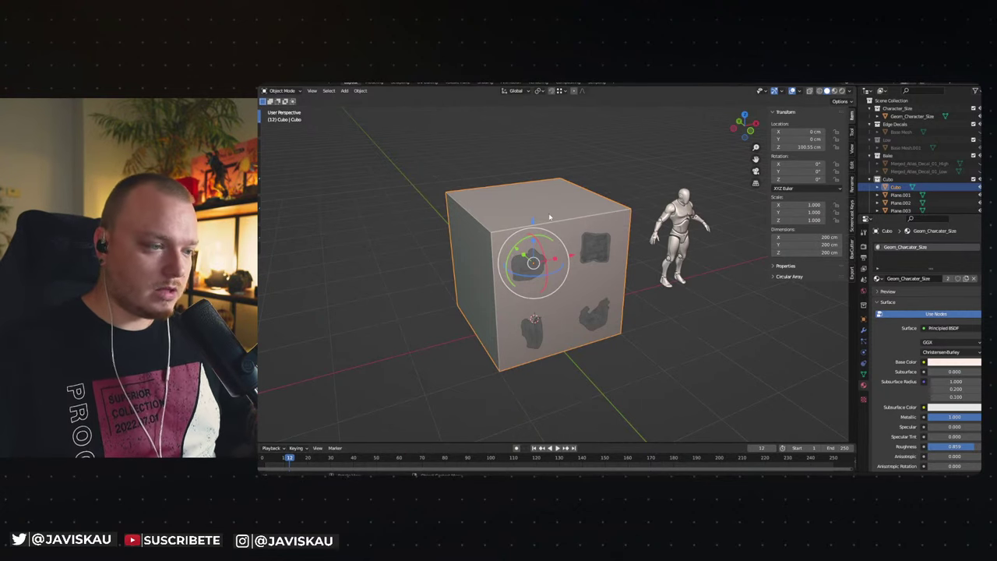
Duplicate the cube in place and rename the copy to 'Edge decal'.
{"action": "key", "text": "Tab"}
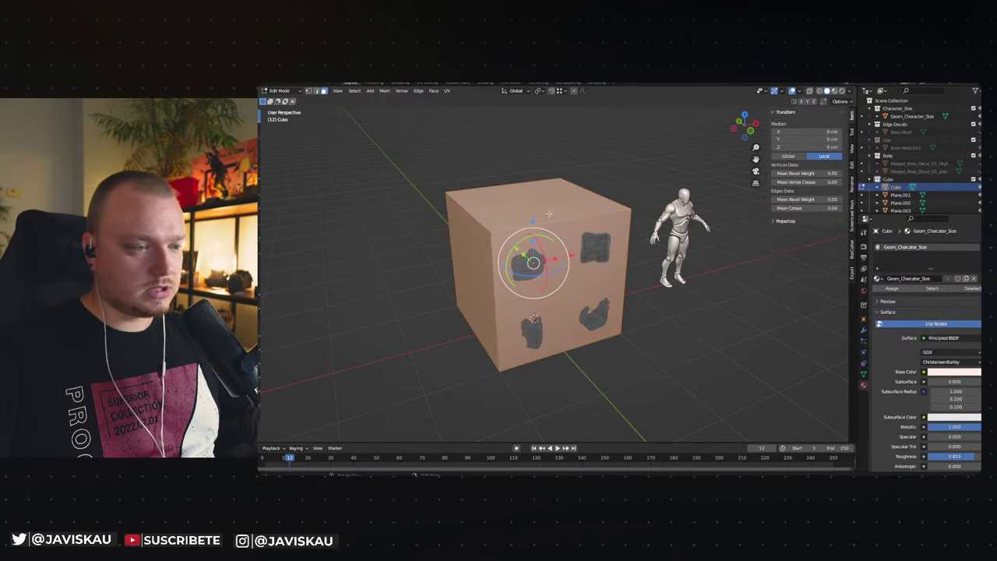
{"action": "key", "text": "Tab"}
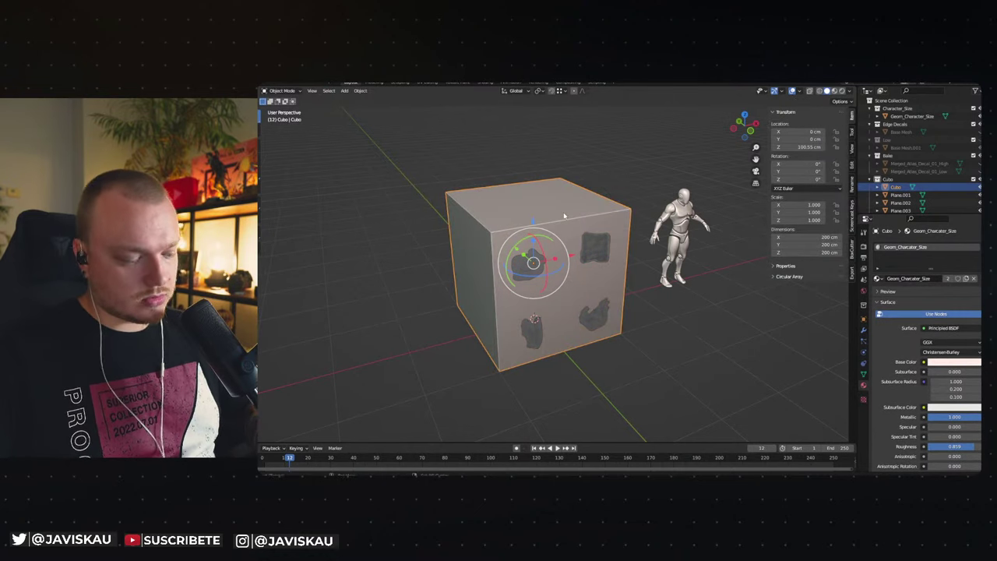
{"action": "key", "text": "shift+d"}
{"action": "key", "text": "Escape"}
{"action": "left_click", "coordinate": [902, 195]}
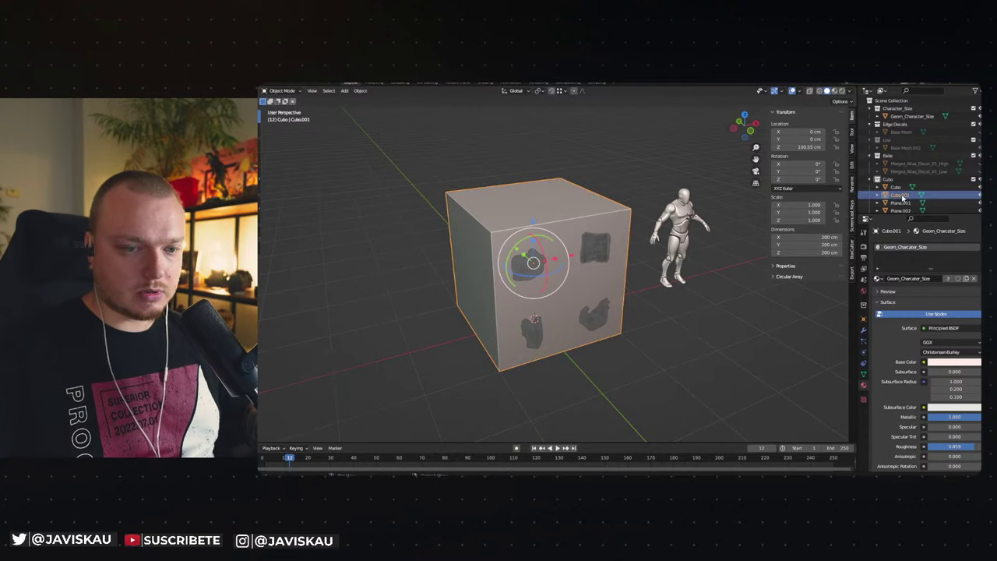
{"action": "scroll", "coordinate": [902, 195], "scroll_direction": "down", "scroll_amount": 1}
{"action": "double_click", "coordinate": [907, 180]}
{"action": "type", "text": "Edge deca"}
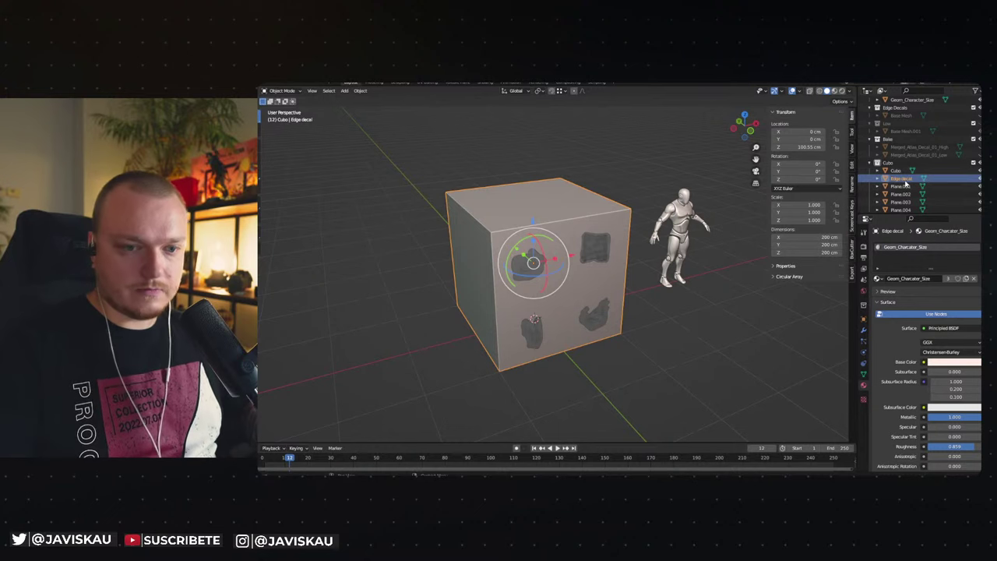
{"action": "type", "text": "l"}
{"action": "key", "text": "Return"}
Isolate Edge decal in local view, enter Edit Mode with all faces selected, and enable X-ray.
{"action": "key", "text": "KP_Divide"}
{"action": "scroll", "coordinate": [627, 234], "scroll_direction": "up", "scroll_amount": 3}
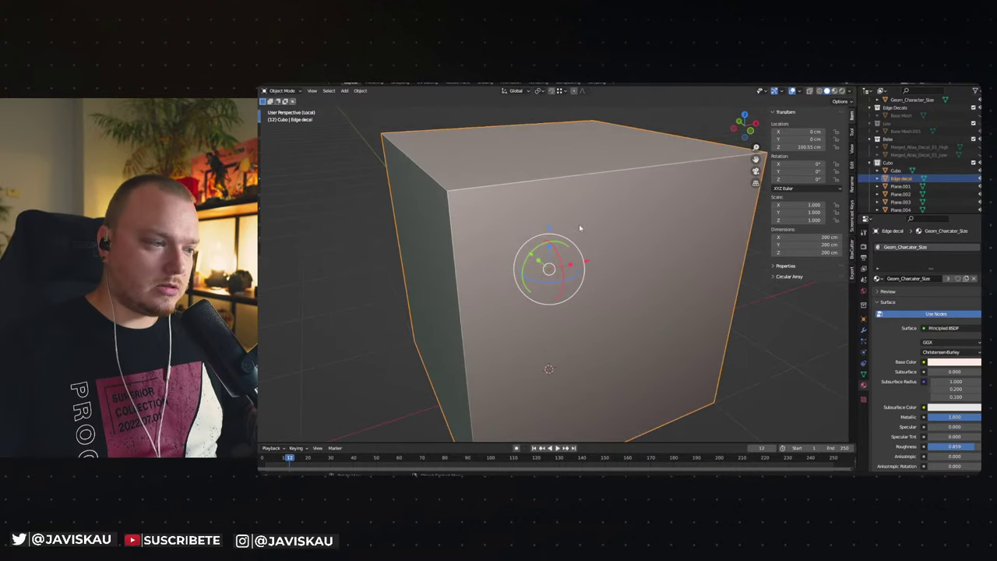
{"action": "scroll", "coordinate": [627, 234], "scroll_direction": "down", "scroll_amount": 4}
{"action": "scroll", "coordinate": [627, 234], "scroll_direction": "up", "scroll_amount": 3}
{"action": "key", "text": "Tab"}
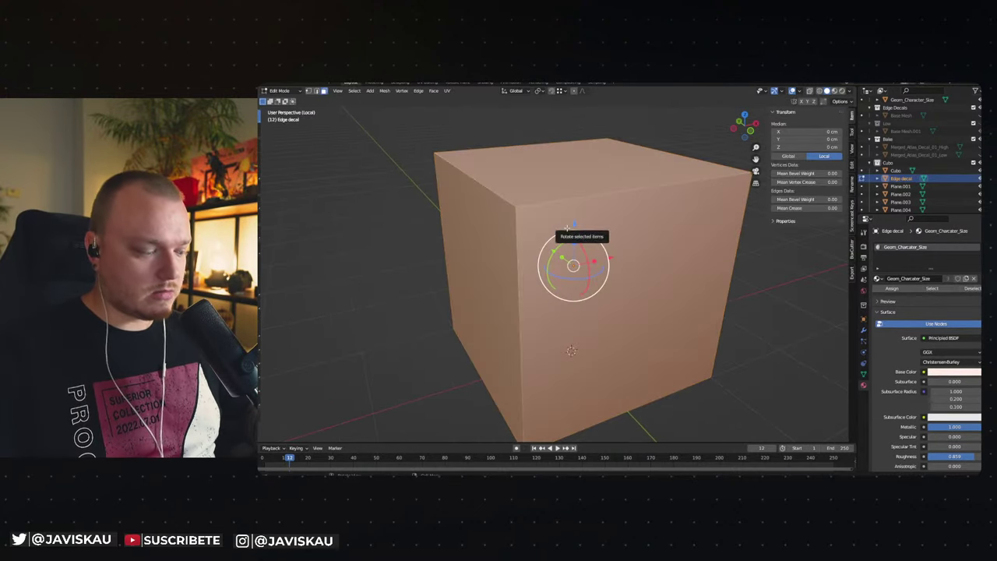
{"action": "scroll", "coordinate": [568, 226], "scroll_direction": "down", "scroll_amount": 2}
{"action": "scroll", "coordinate": [568, 226], "scroll_direction": "down", "scroll_amount": 1}
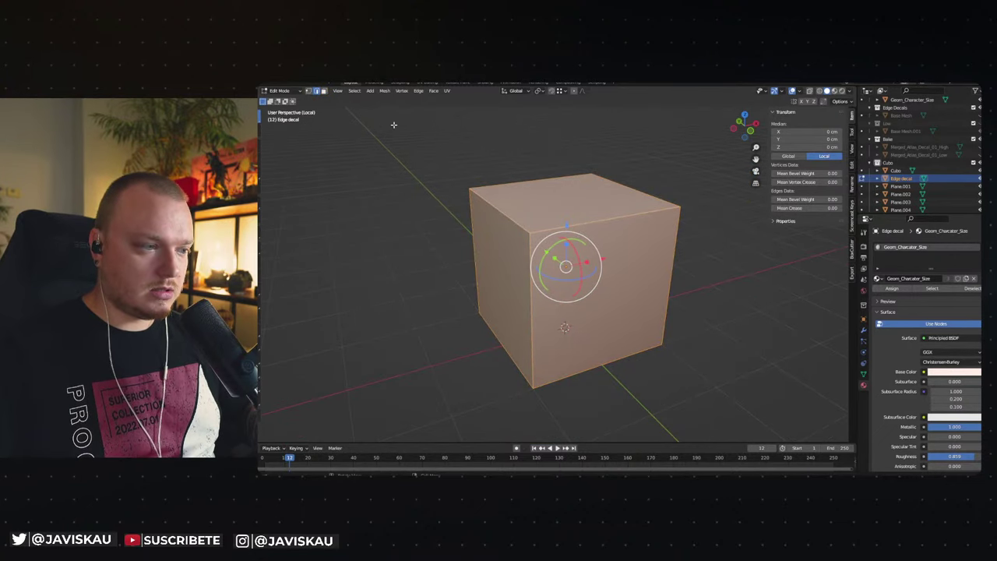
{"action": "key", "text": "alt+z"}
Try a first bevel on the cube's edges with Shape 1.000, then undo it.
{"action": "left_click_drag", "start_coordinate": [405, 124], "coordinate": [713, 414]}
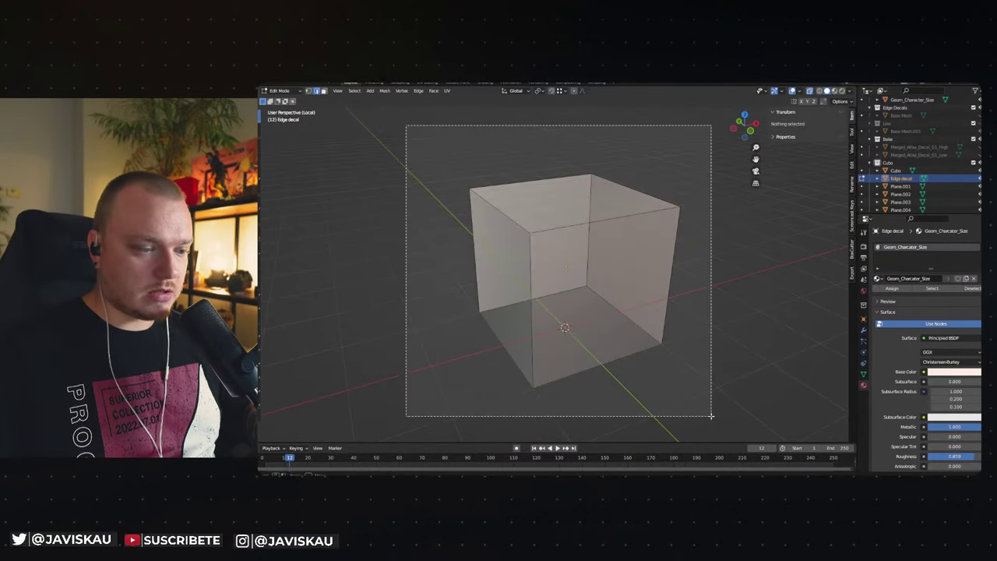
{"action": "scroll", "coordinate": [577, 266], "scroll_direction": "up", "scroll_amount": 3}
{"action": "scroll", "coordinate": [529, 214], "scroll_direction": "up", "scroll_amount": 1}
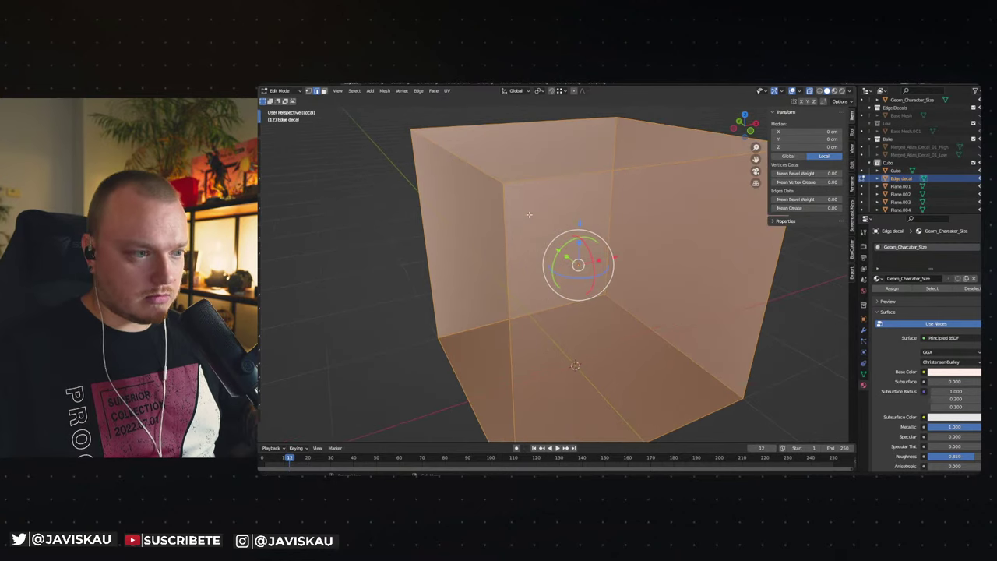
{"action": "key", "text": "s"}
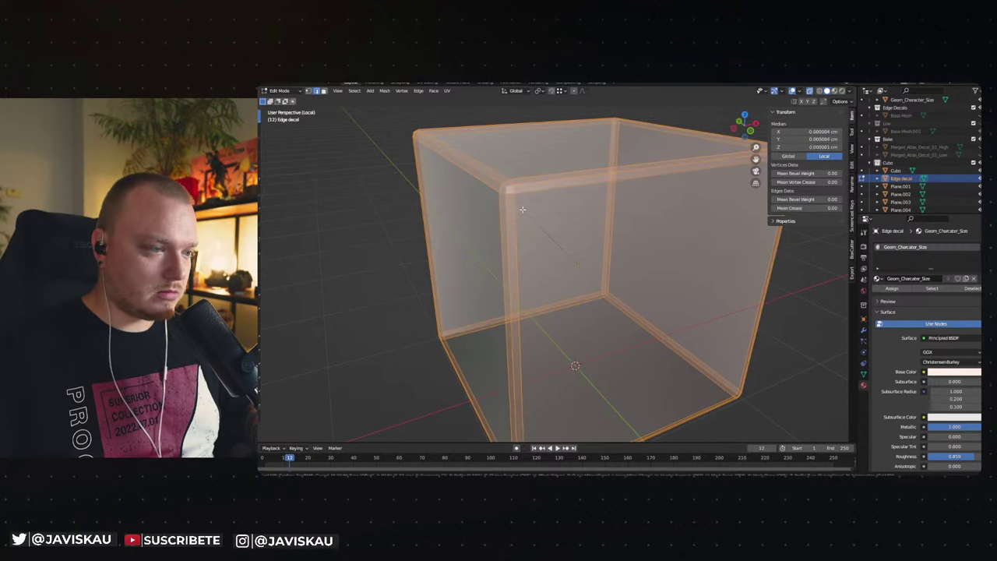
{"action": "left_click", "coordinate": [578, 264]}
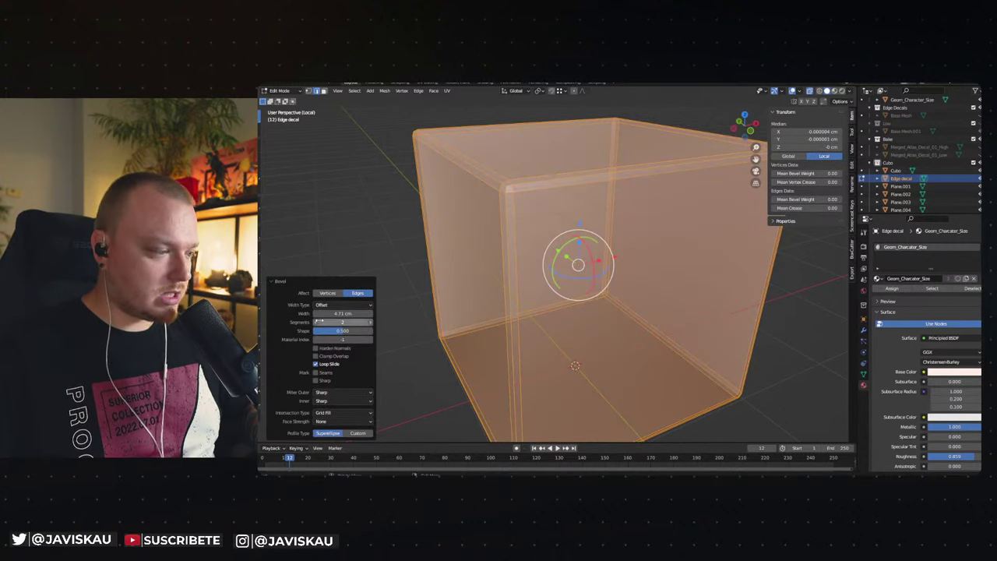
{"action": "left_click_drag", "start_coordinate": [340, 331], "coordinate": [373, 331]}
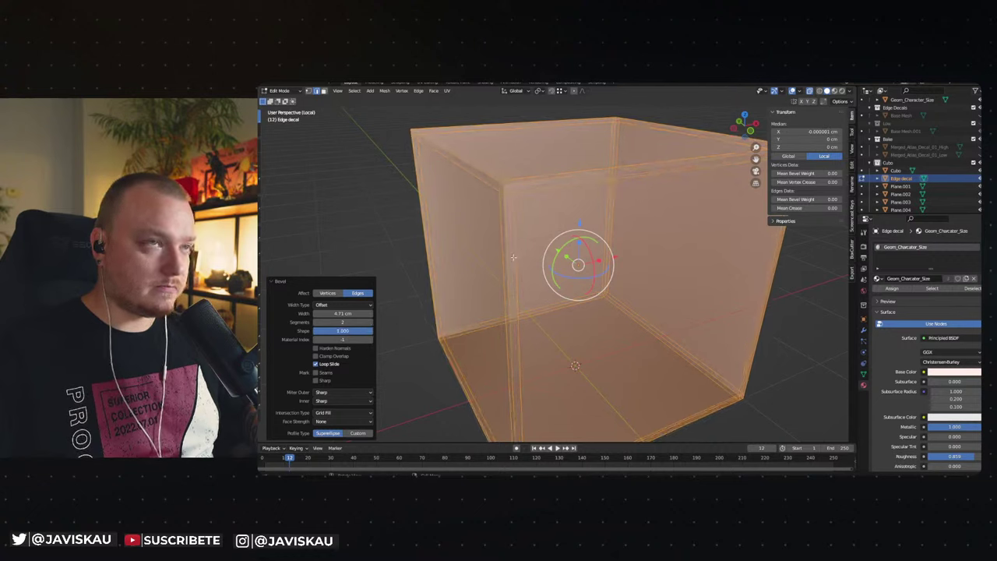
{"action": "mouse_move", "coordinate": [499, 241]}
{"action": "middle_mouse_down"}
{"action": "mouse_move", "coordinate": [532, 244]}
{"action": "mouse_move", "coordinate": [452, 229]}
{"action": "middle_mouse_up"}
{"action": "left_click", "coordinate": [402, 200]}
{"action": "middle_click_drag", "start_coordinate": [400, 205], "coordinate": [507, 218]}
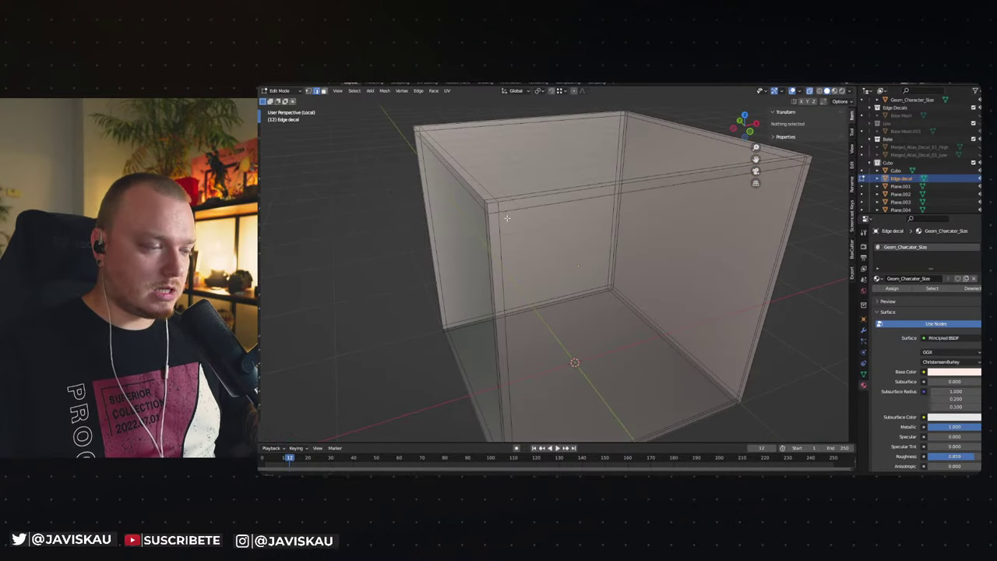
{"action": "key", "text": "a"}
{"action": "key", "text": "ctrl+z"}
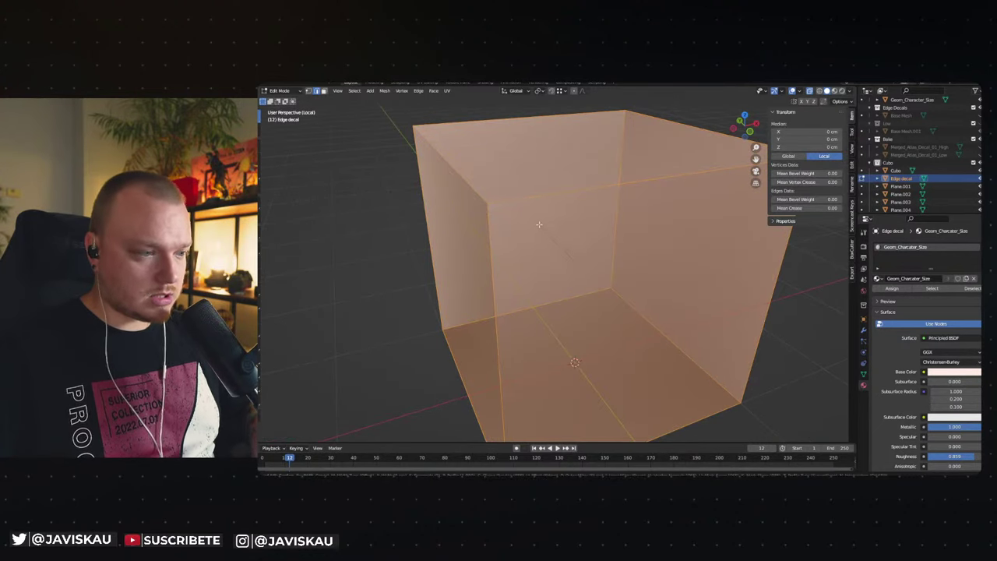
Bevel the edges 9.58 cm wide with 2 segments, turn X-ray off, and select a corner vertex.
{"action": "key", "text": "ctrl+b"}
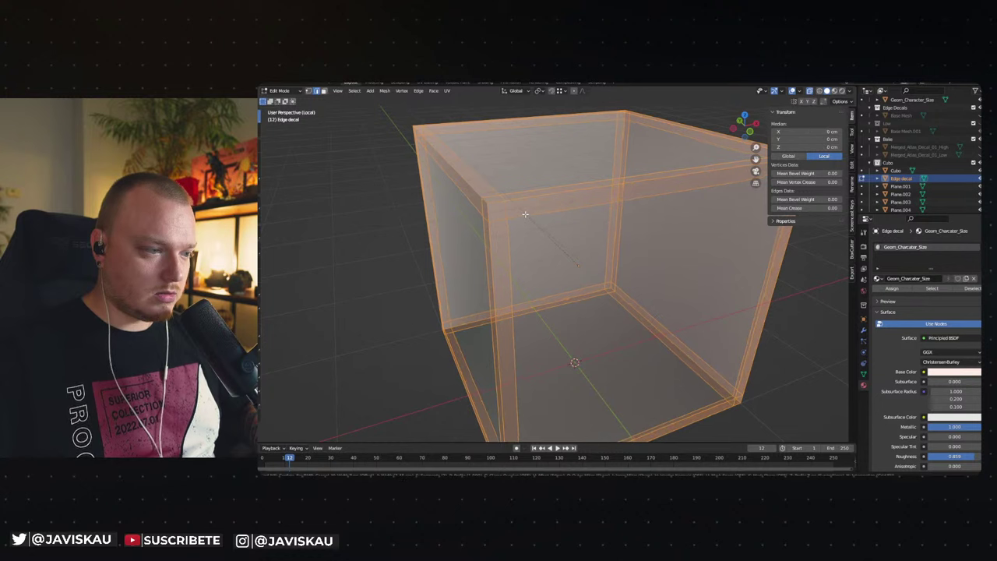
{"action": "left_click", "coordinate": [524, 214]}
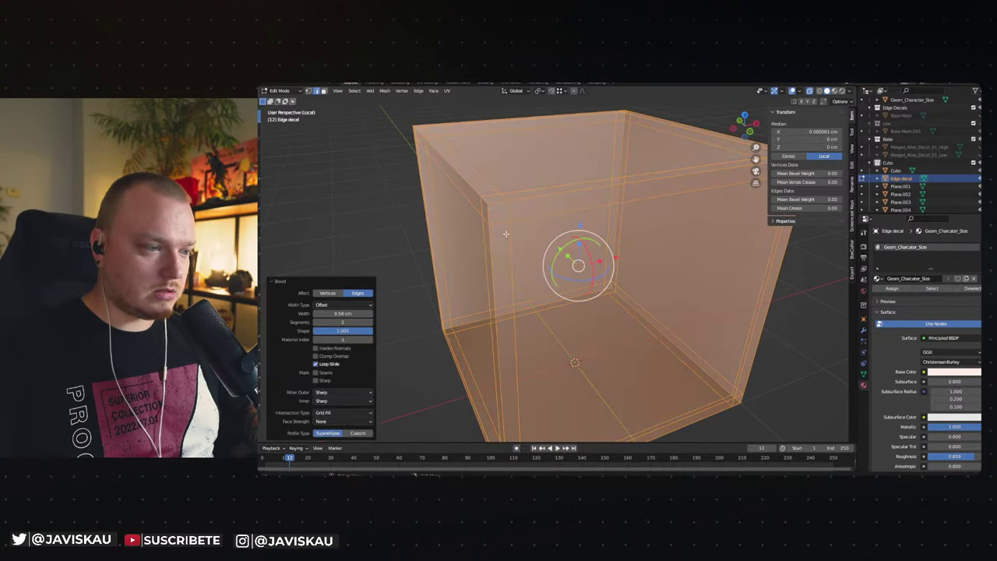
{"action": "key", "text": "alt+a"}
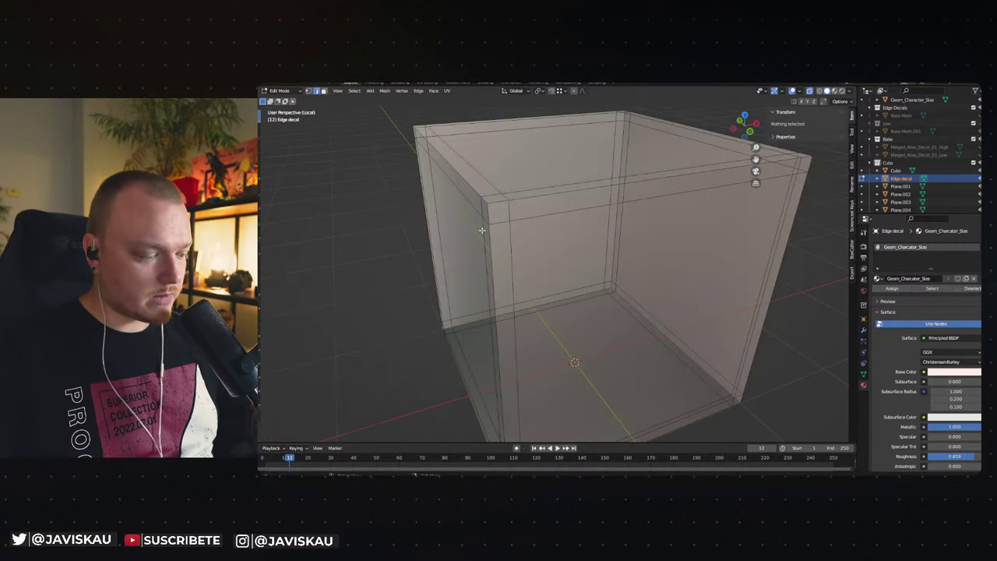
{"action": "key", "text": "alt+z"}
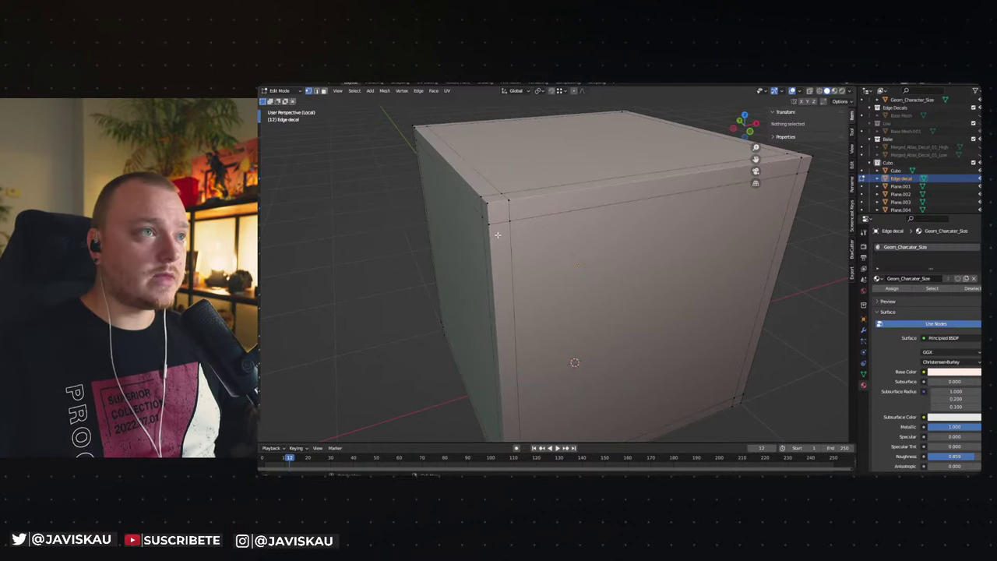
{"action": "middle_click_drag", "start_coordinate": [526, 238], "coordinate": [525, 253], "text": "shift"}
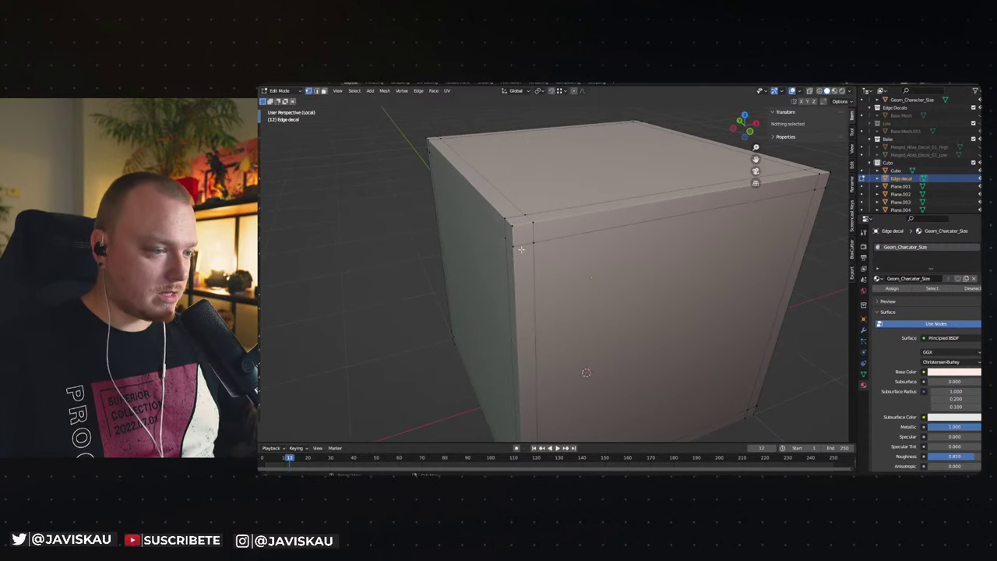
{"action": "left_click", "coordinate": [511, 250]}
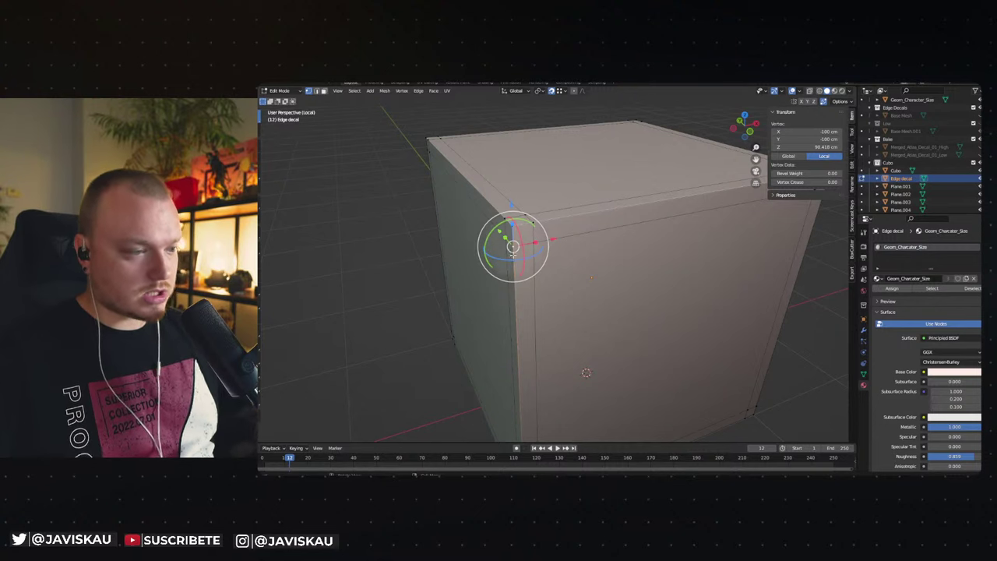
Push the top bevel corner vertices out 9.5818 cm along X, Y and Z to the cube's corner.
{"action": "key", "text": "alt+a"}
{"action": "left_click_drag", "start_coordinate": [513, 247], "coordinate": [538, 222]}
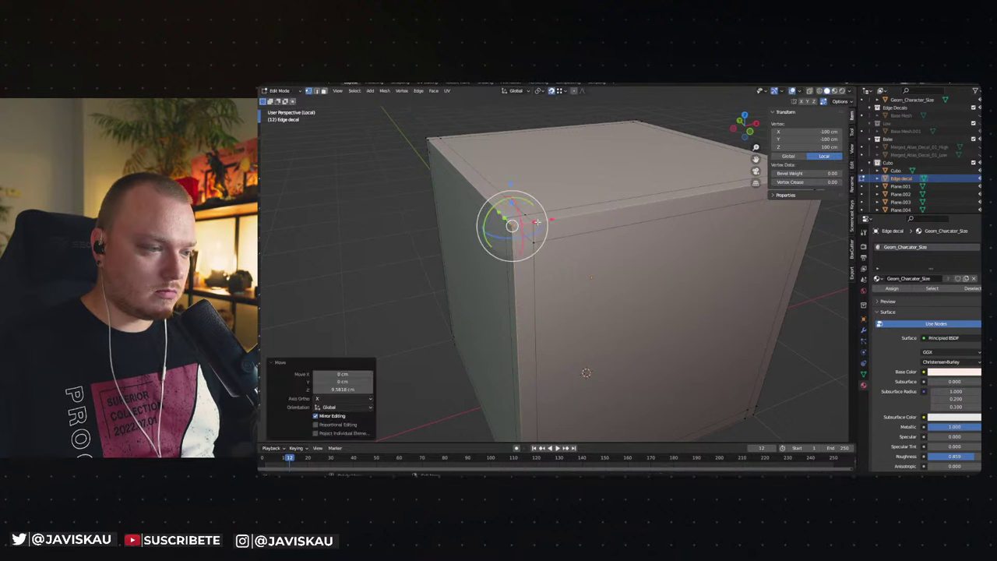
{"action": "key", "text": "ctrl+z"}
{"action": "key", "text": "ctrl+shift+z"}
{"action": "key", "text": "ctrl+z"}
{"action": "left_click_drag", "start_coordinate": [534, 222], "coordinate": [540, 254]}
{"action": "middle_click_drag", "start_coordinate": [540, 254], "coordinate": [571, 264]}
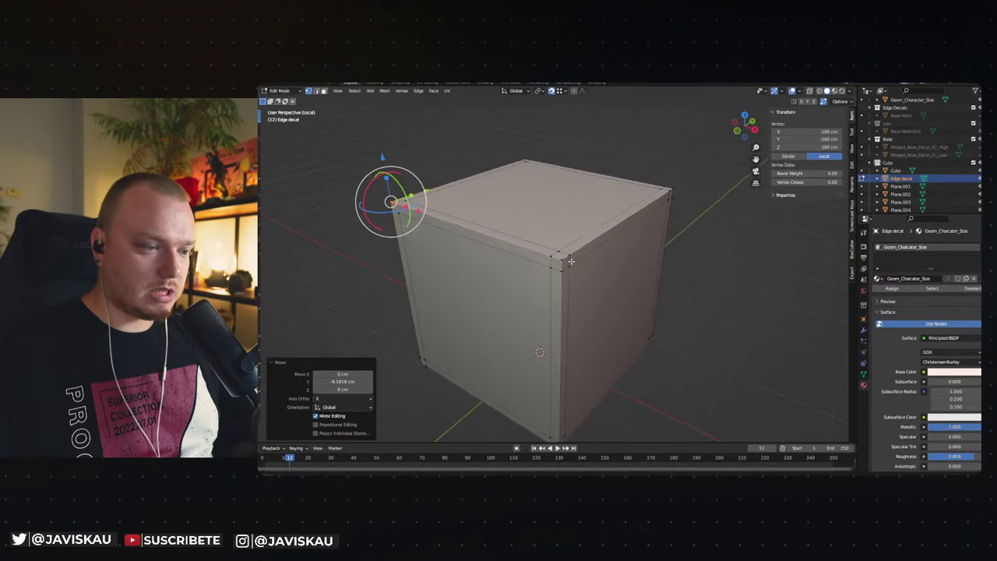
{"action": "key", "text": "ctrl+z"}
{"action": "left_click_drag", "start_coordinate": [562, 258], "coordinate": [570, 252]}
{"action": "key", "text": "ctrl+z"}
{"action": "key", "text": "ctrl+z"}
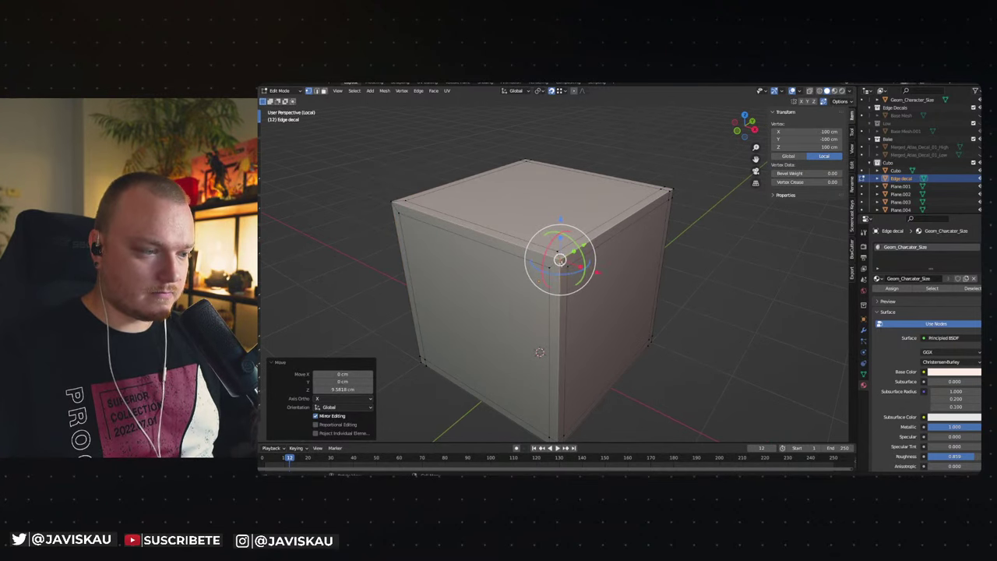
{"action": "middle_click_drag", "start_coordinate": [560, 271], "coordinate": [561, 258]}
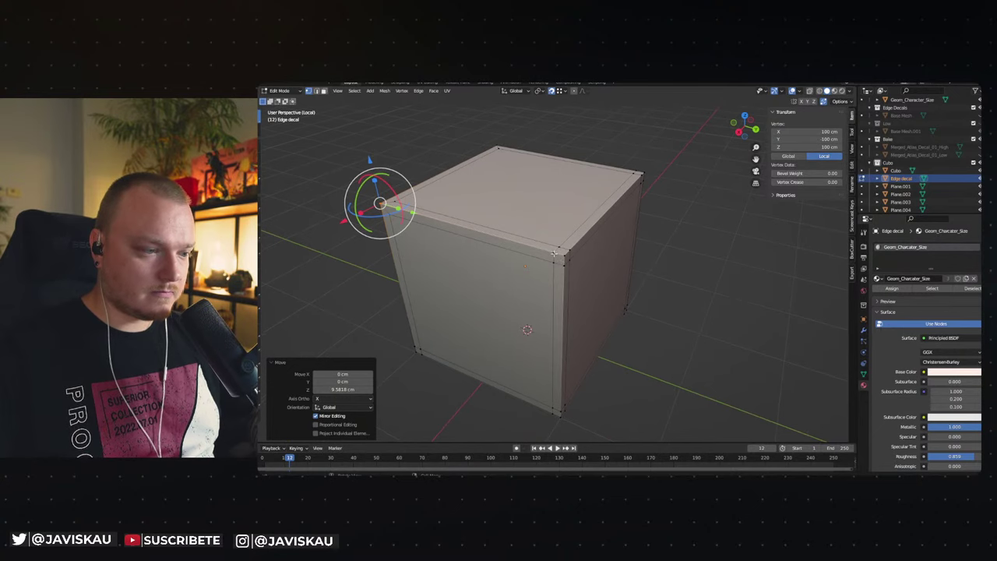
{"action": "key", "text": "ctrl+z"}
{"action": "key", "text": "g"}
{"action": "key", "text": "z"}
{"action": "left_click", "coordinate": [564, 259]}
{"action": "middle_click_drag", "start_coordinate": [564, 259], "coordinate": [558, 257]}
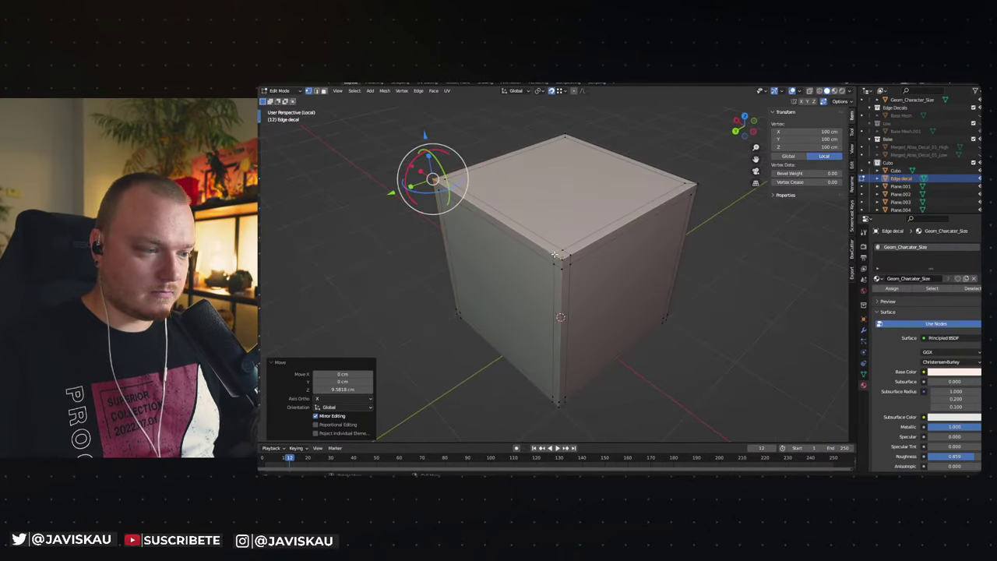
{"action": "key", "text": "ctrl+z"}
{"action": "key", "text": "ctrl+z"}
{"action": "key", "text": "ctrl+z"}
{"action": "key", "text": "ctrl+z"}
{"action": "key", "text": "ctrl+z"}
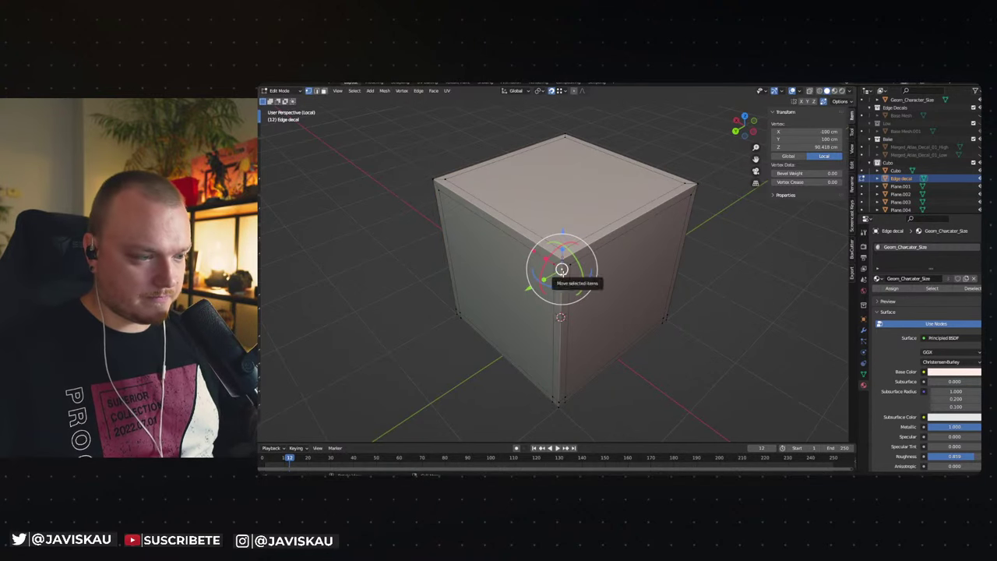
{"action": "key", "text": "ctrl+z"}
{"action": "key", "text": "ctrl+shift+z"}
Move the bottom fold vertices out by -9.58 cm into the cube's lower corners.
{"action": "key", "text": "ctrl+shift+z"}
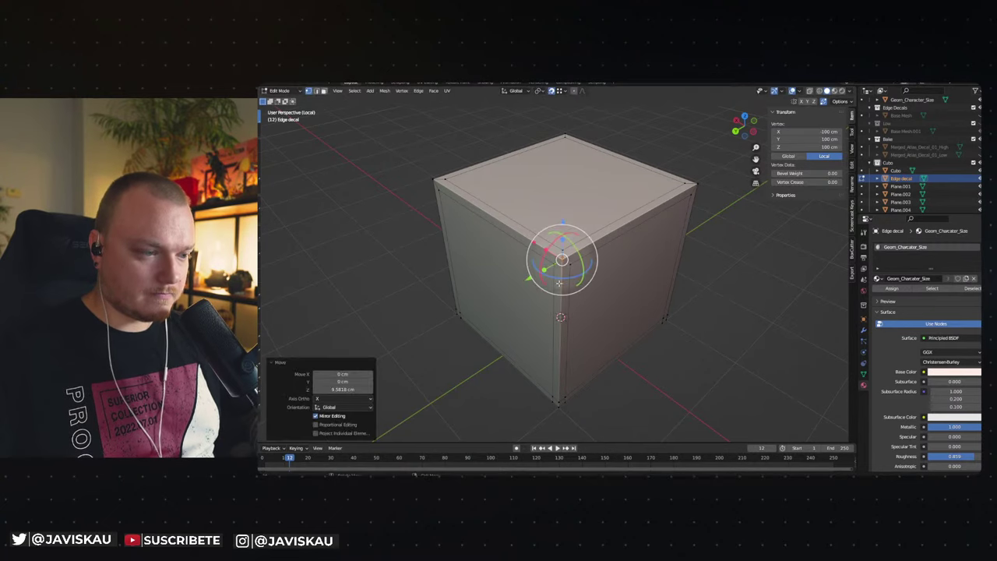
{"action": "middle_click_drag", "start_coordinate": [608, 296], "coordinate": [561, 260]}
{"action": "key", "text": "ctrl+z"}
{"action": "left_click", "coordinate": [582, 266]}
{"action": "key", "text": "ctrl+z"}
{"action": "key", "text": "ctrl+shift+z"}
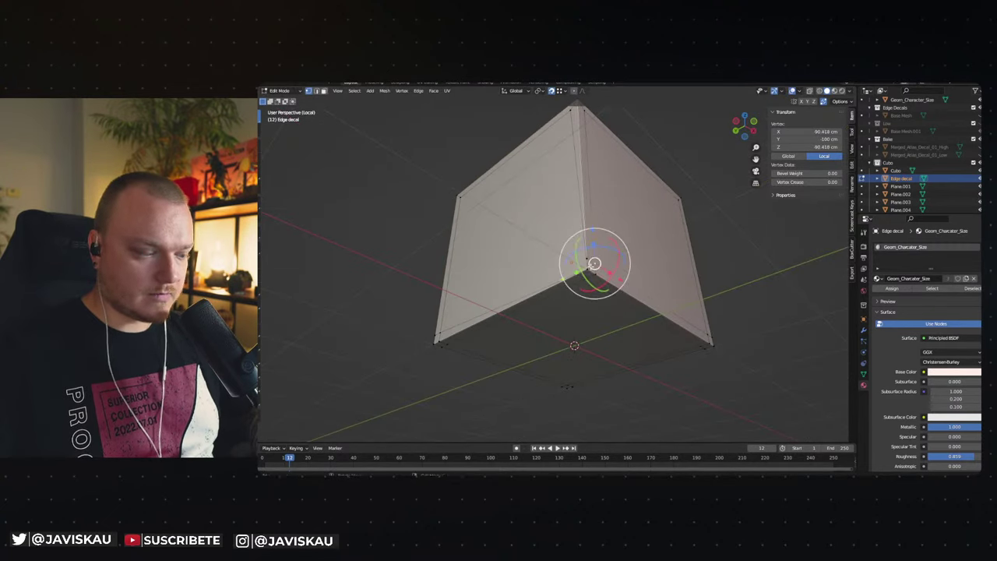
{"action": "left_click", "coordinate": [576, 262]}
{"action": "left_click", "coordinate": [692, 257]}
{"action": "left_click", "coordinate": [584, 263]}
{"action": "left_click", "coordinate": [577, 275]}
{"action": "key", "text": "ctrl+shift+z"}
{"action": "key", "text": "ctrl+z"}
{"action": "key", "text": "ctrl+shift+z"}
Snap the remaining fold and lower-left corner vertices out to the cube corners at 100 cm.
{"action": "middle_click_drag", "start_coordinate": [584, 269], "coordinate": [520, 250]}
{"action": "left_click", "coordinate": [517, 247]}
{"action": "left_click", "coordinate": [524, 241]}
{"action": "left_click", "coordinate": [523, 241]}
{"action": "left_click", "coordinate": [530, 247]}
{"action": "key", "text": "ctrl+z"}
{"action": "middle_click_drag", "start_coordinate": [530, 246], "coordinate": [516, 261]}
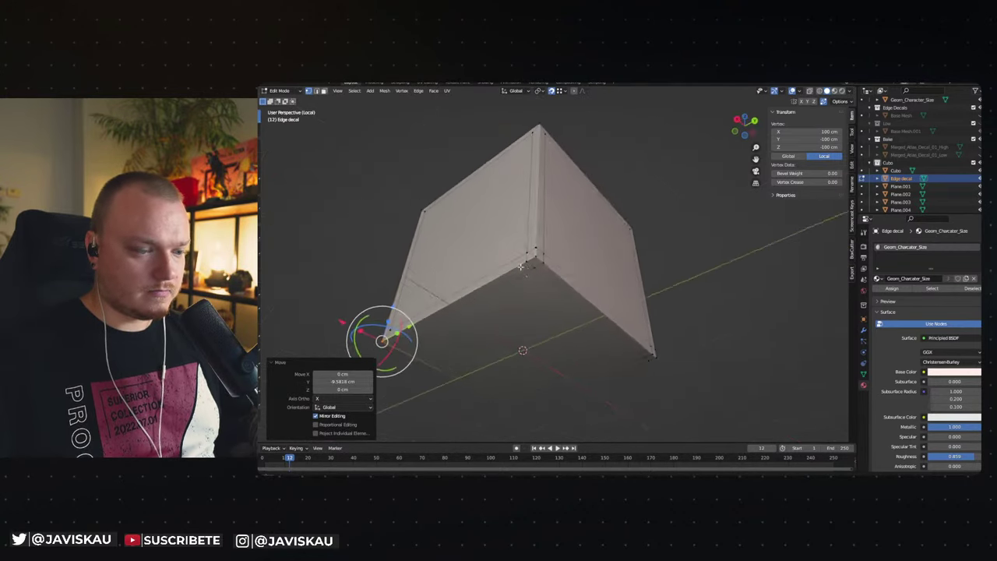
{"action": "left_click", "coordinate": [516, 261]}
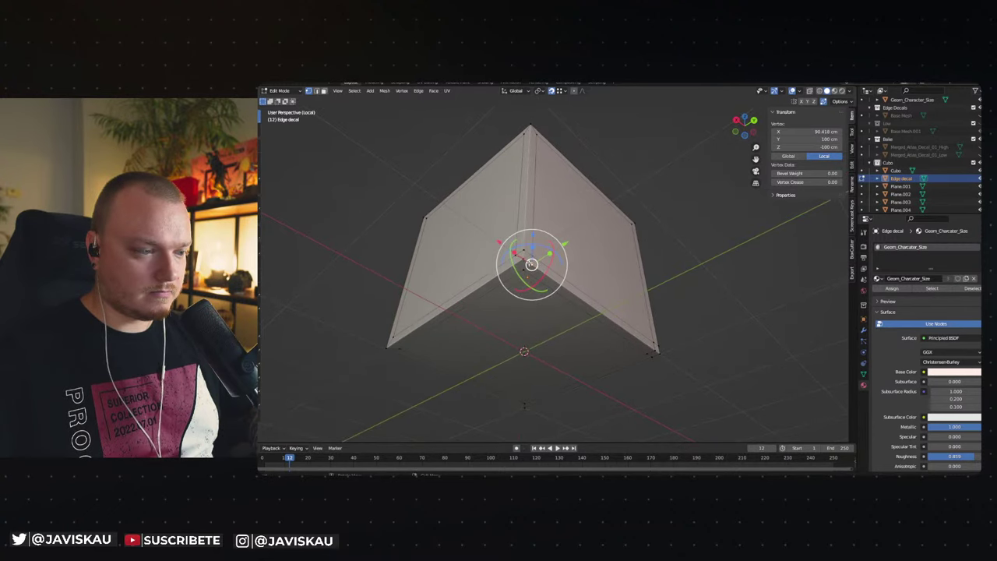
{"action": "key", "text": "g"}
{"action": "left_click", "coordinate": [523, 253]}
{"action": "middle_click_drag", "start_coordinate": [524, 254], "coordinate": [532, 239]}
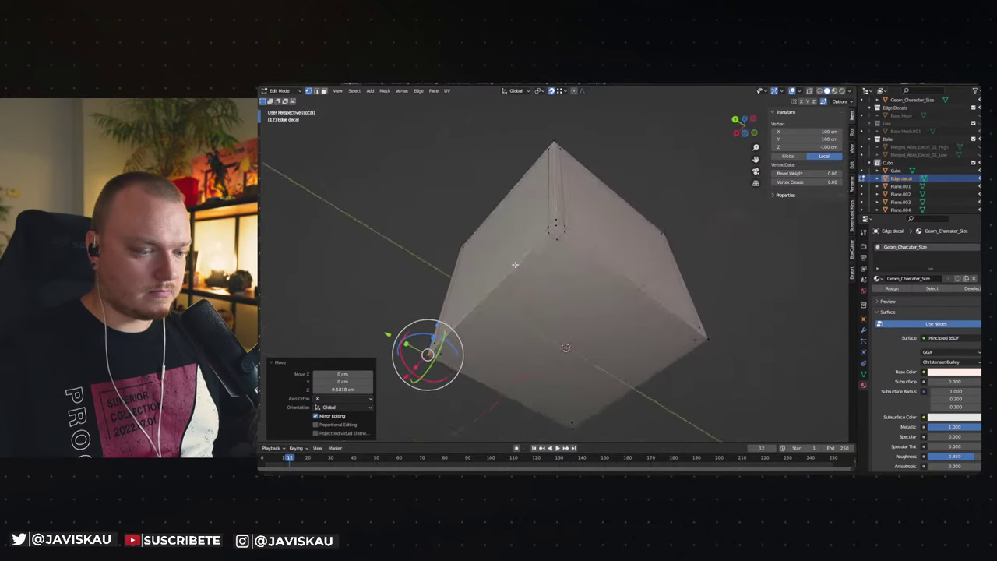
{"action": "key", "text": "ctrl+shift+z"}
{"action": "key", "text": "ctrl+z"}
{"action": "key", "text": "ctrl+shift+z"}
{"action": "mouse_move", "coordinate": [665, 236]}
{"action": "middle_mouse_down"}
{"action": "mouse_move", "coordinate": [657, 289]}
{"action": "mouse_move", "coordinate": [679, 263]}
{"action": "middle_mouse_up"}
{"action": "key", "text": "alt+a"}
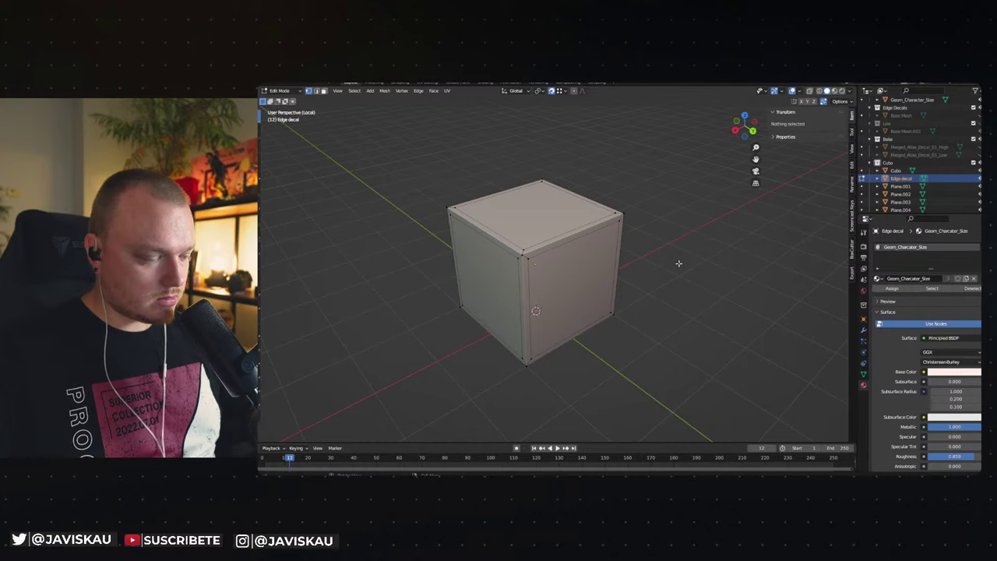
{"action": "left_click", "coordinate": [592, 242]}
Delete the cube's flat side faces in face select, keeping only the bevelled edge strips.
{"action": "left_click", "coordinate": [497, 264]}
{"action": "left_click", "coordinate": [575, 296]}
{"action": "left_click", "coordinate": [491, 289], "text": "shift"}
{"action": "mouse_move", "coordinate": [434, 303]}
{"action": "middle_mouse_down"}
{"action": "mouse_move", "coordinate": [617, 302]}
{"action": "mouse_move", "coordinate": [548, 253]}
{"action": "middle_mouse_up"}
{"action": "key", "text": "a"}
{"action": "key", "text": "x"}
{"action": "left_click", "coordinate": [549, 260]}
Inspect the frame's top-front and near top corner vertices from several angles.
{"action": "middle_click_drag", "start_coordinate": [549, 213], "coordinate": [604, 293]}
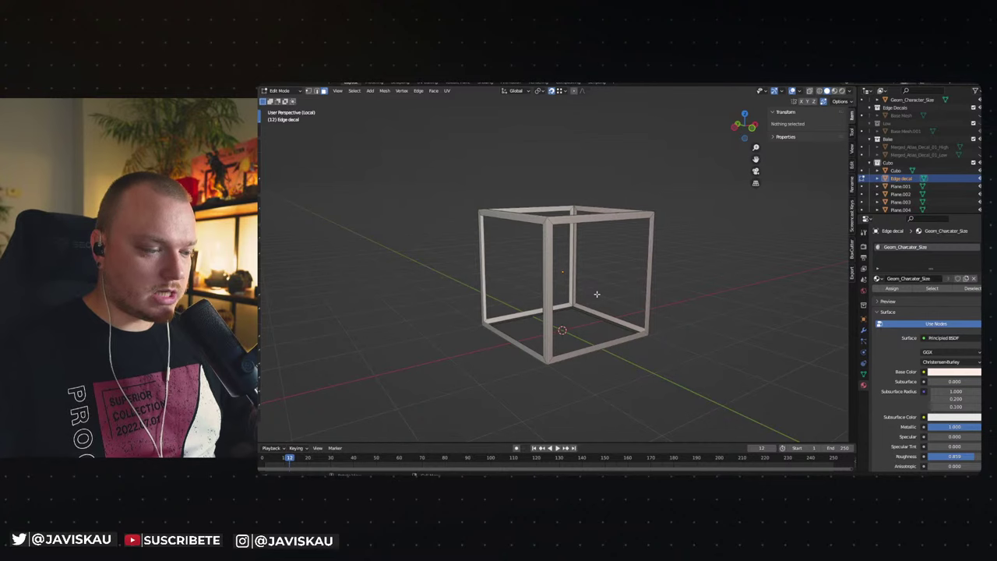
{"action": "middle_click_drag", "start_coordinate": [582, 269], "coordinate": [594, 291]}
{"action": "scroll", "coordinate": [588, 276], "scroll_direction": "up", "scroll_amount": 3}
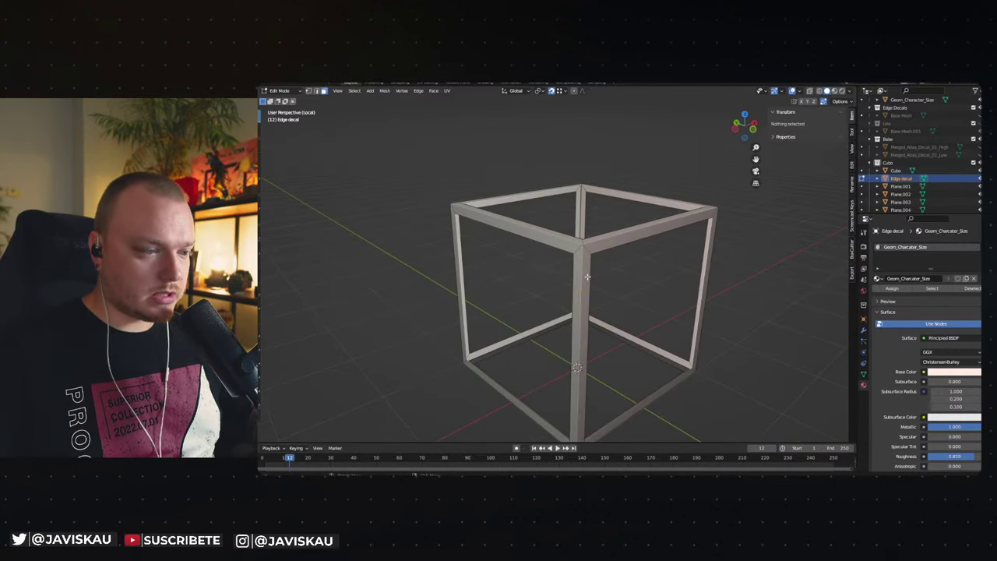
{"action": "left_click", "coordinate": [582, 250]}
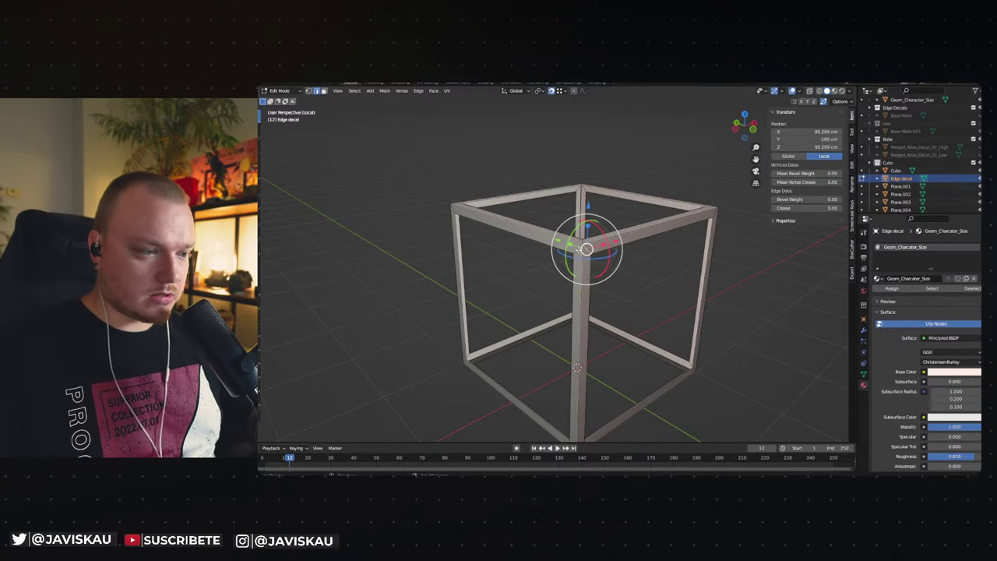
{"action": "mouse_move", "coordinate": [584, 257]}
{"action": "middle_mouse_down"}
{"action": "mouse_move", "coordinate": [571, 296]}
{"action": "mouse_move", "coordinate": [550, 307]}
{"action": "middle_mouse_up"}
{"action": "left_click", "coordinate": [478, 296], "text": "shift"}
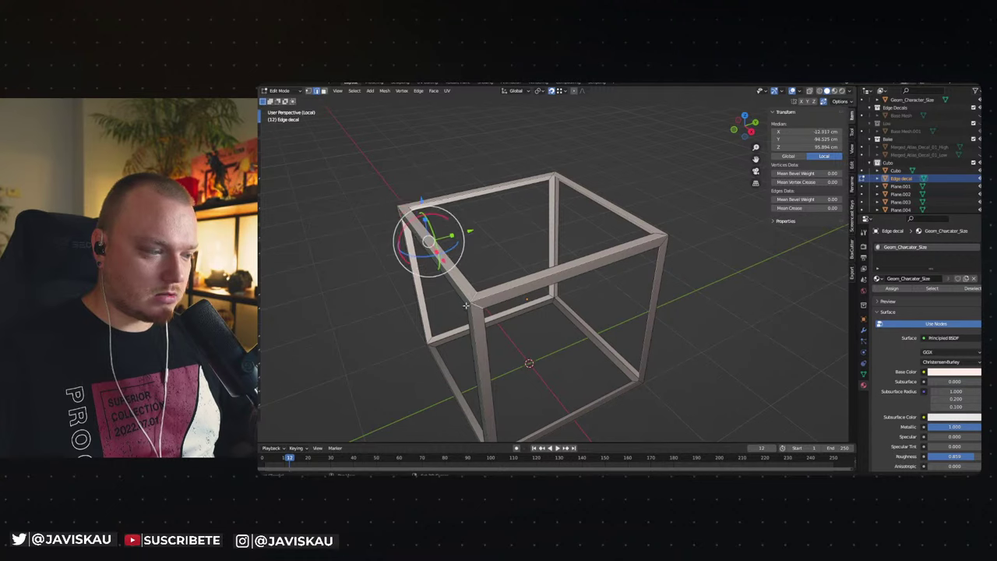
{"action": "mouse_move", "coordinate": [471, 308]}
{"action": "middle_mouse_down"}
{"action": "mouse_move", "coordinate": [546, 290]}
{"action": "mouse_move", "coordinate": [538, 278]}
{"action": "mouse_move", "coordinate": [512, 279]}
{"action": "middle_mouse_up"}
{"action": "left_click", "coordinate": [514, 259], "text": "shift"}
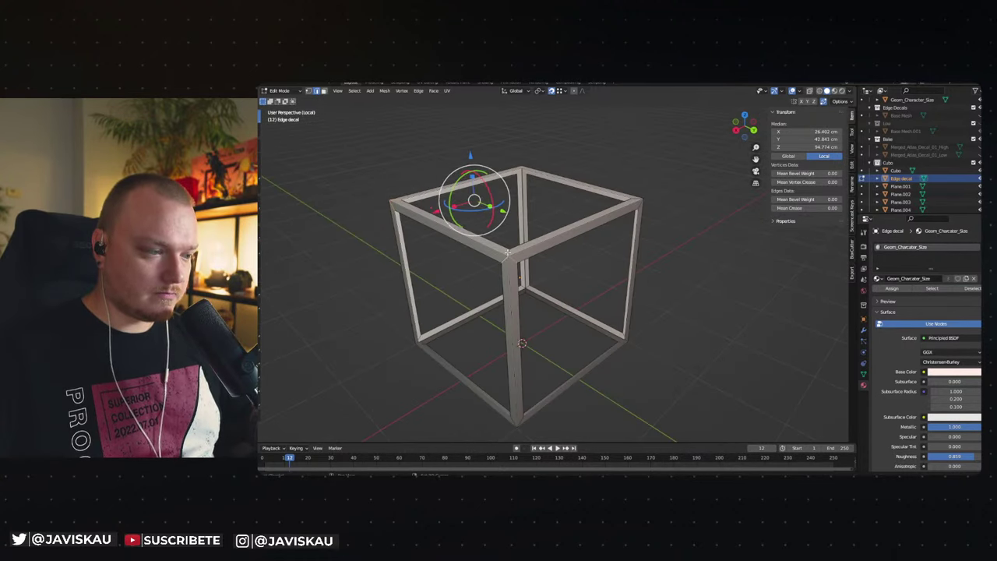
{"action": "middle_click_drag", "start_coordinate": [511, 251], "coordinate": [498, 263]}
Check the remaining frame corners from below, then return to Object Mode.
{"action": "left_click", "coordinate": [548, 257], "text": "shift"}
{"action": "left_click", "coordinate": [555, 256], "text": "shift"}
{"action": "middle_click_drag", "start_coordinate": [557, 257], "coordinate": [587, 290]}
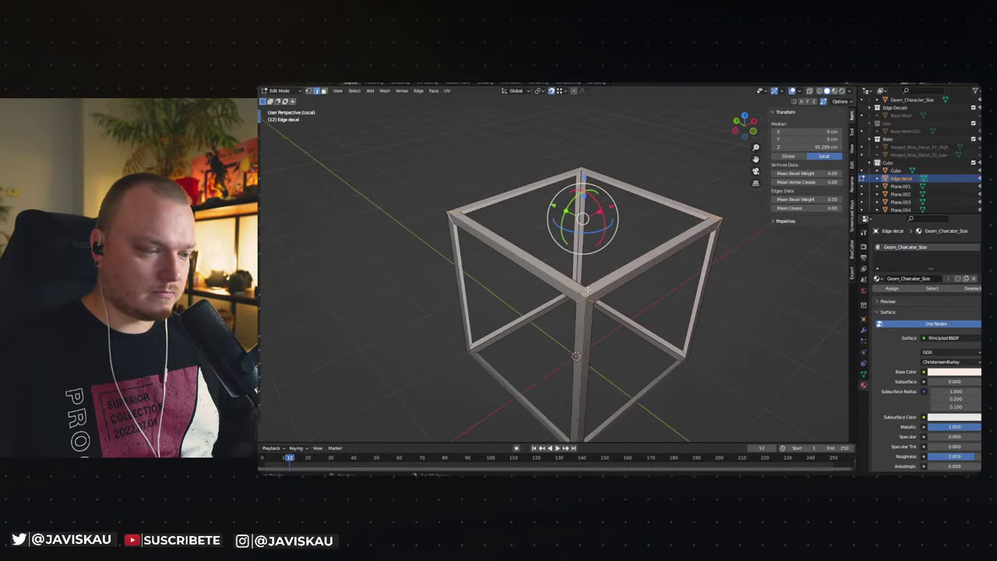
{"action": "mouse_move", "coordinate": [579, 329]}
{"action": "middle_mouse_down"}
{"action": "mouse_move", "coordinate": [589, 248]}
{"action": "mouse_move", "coordinate": [579, 284]}
{"action": "mouse_move", "coordinate": [552, 292]}
{"action": "mouse_move", "coordinate": [523, 256]}
{"action": "mouse_move", "coordinate": [520, 291]}
{"action": "middle_mouse_up"}
{"action": "left_click", "coordinate": [594, 244], "text": "shift"}
{"action": "left_click", "coordinate": [579, 284], "text": "shift"}
{"action": "left_click", "coordinate": [524, 255], "text": "shift"}
{"action": "left_click", "coordinate": [514, 269], "text": "shift"}
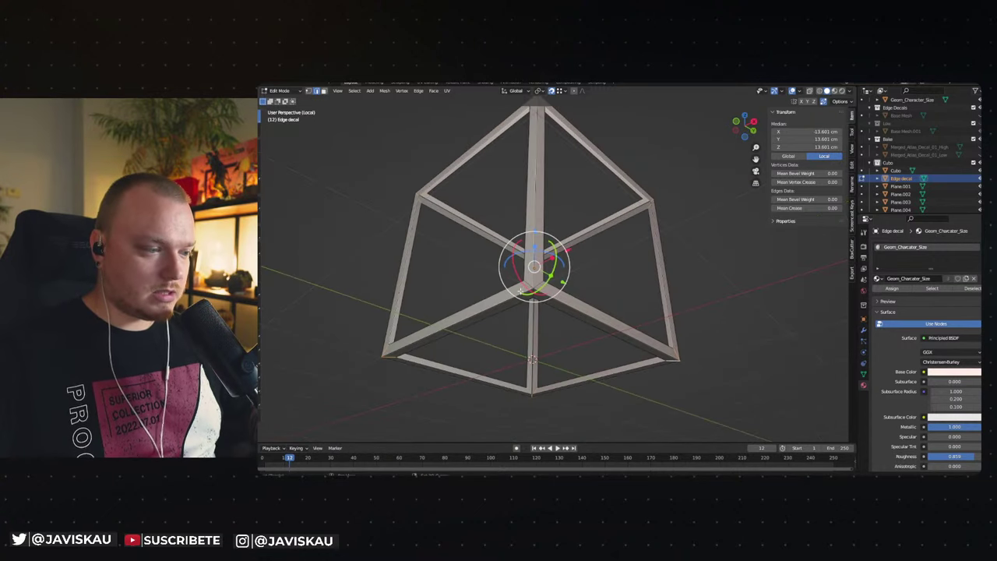
{"action": "left_click", "coordinate": [538, 287], "text": "shift"}
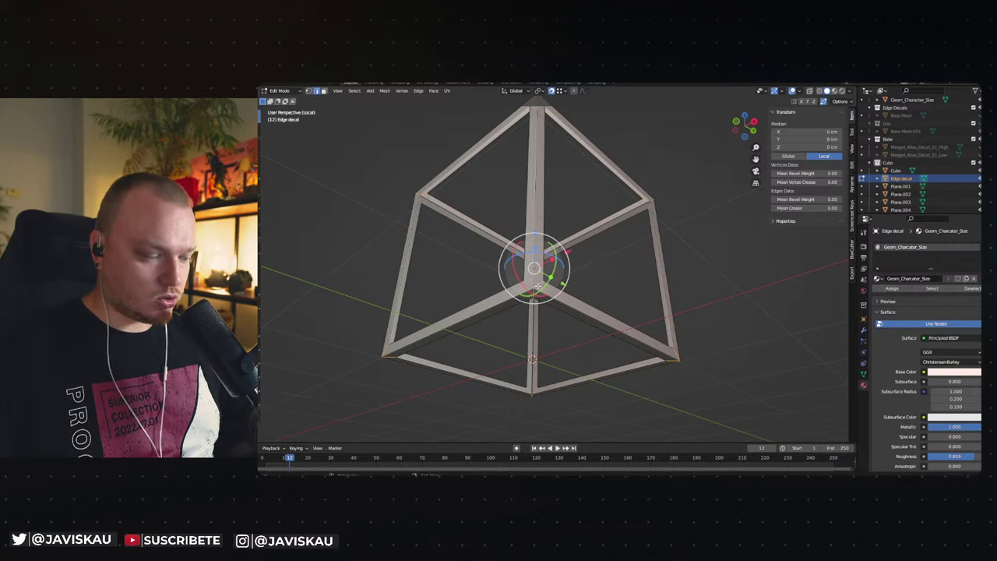
{"action": "key", "text": "Tab"}
Assign the M_Atlas_Decal_01 material to the Edge decal frame.
{"action": "left_click", "coordinate": [463, 272]}
{"action": "left_click", "coordinate": [536, 237]}
{"action": "key", "text": "shift+q"}
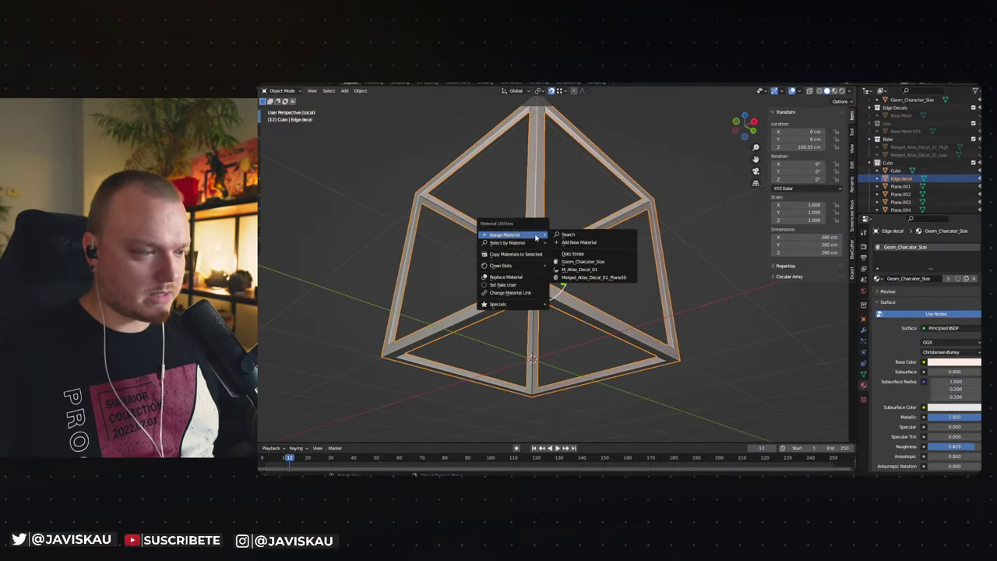
{"action": "left_click", "coordinate": [585, 271]}
{"action": "mouse_move", "coordinate": [652, 278]}
{"action": "middle_mouse_down"}
{"action": "mouse_move", "coordinate": [612, 291]}
{"action": "mouse_move", "coordinate": [687, 311]}
{"action": "mouse_move", "coordinate": [600, 271]}
{"action": "middle_mouse_up"}
Apply rotation and scale to the frame, then widen the UV editor in the UV Editing workspace.
{"action": "left_click", "coordinate": [600, 272]}
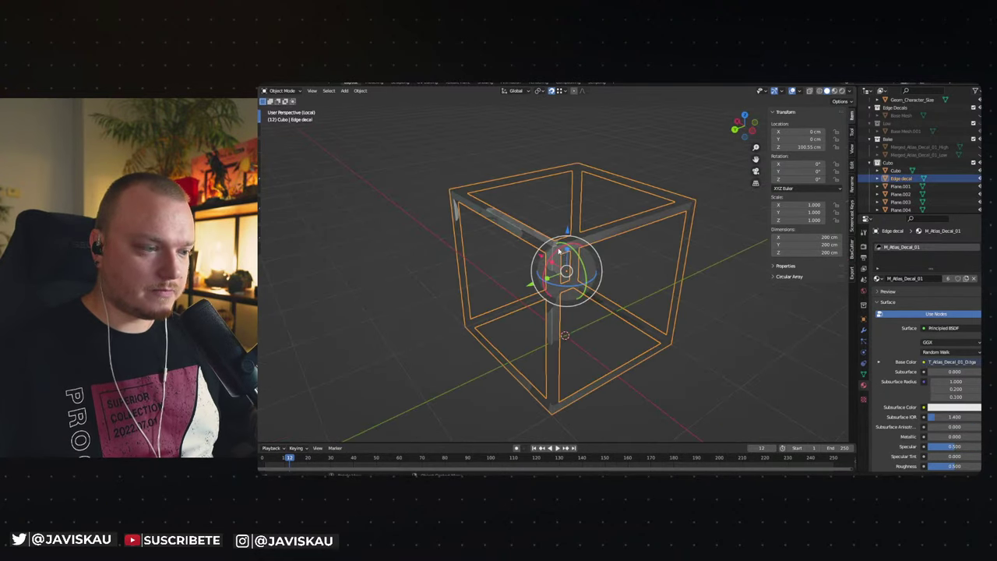
{"action": "key", "text": "ctrl+a"}
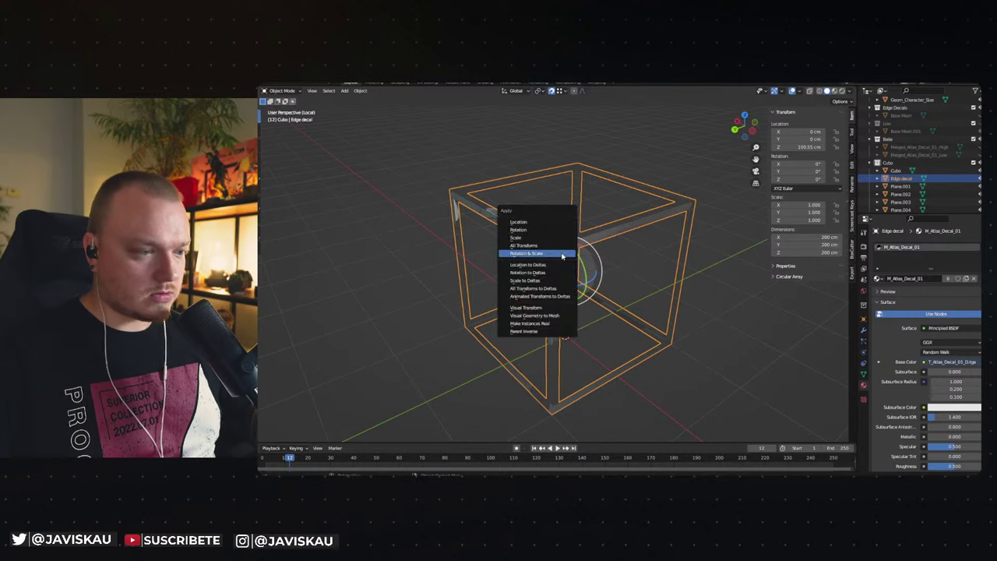
{"action": "left_click", "coordinate": [563, 258]}
{"action": "left_click", "coordinate": [427, 83]}
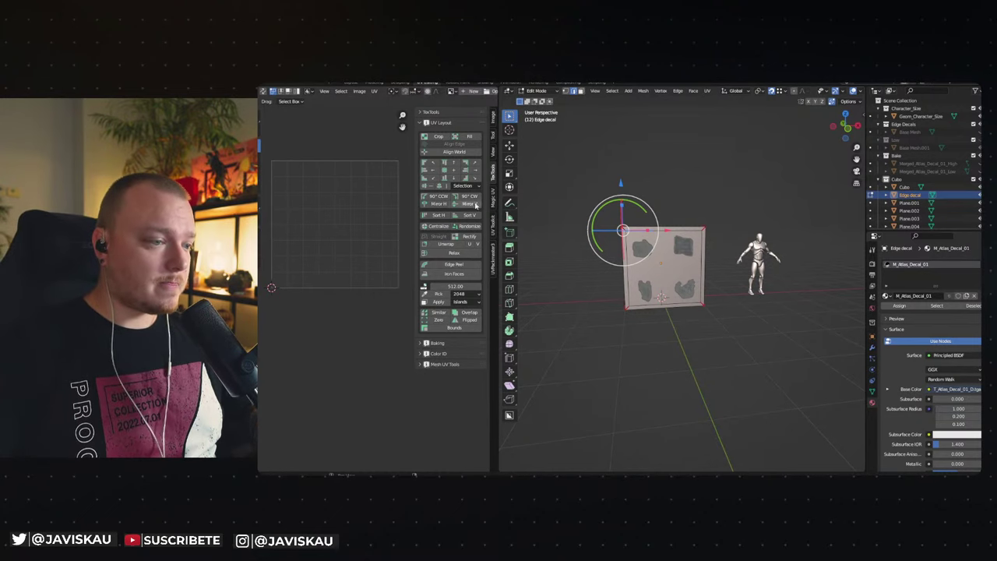
{"action": "left_click_drag", "start_coordinate": [498, 202], "coordinate": [588, 202]}
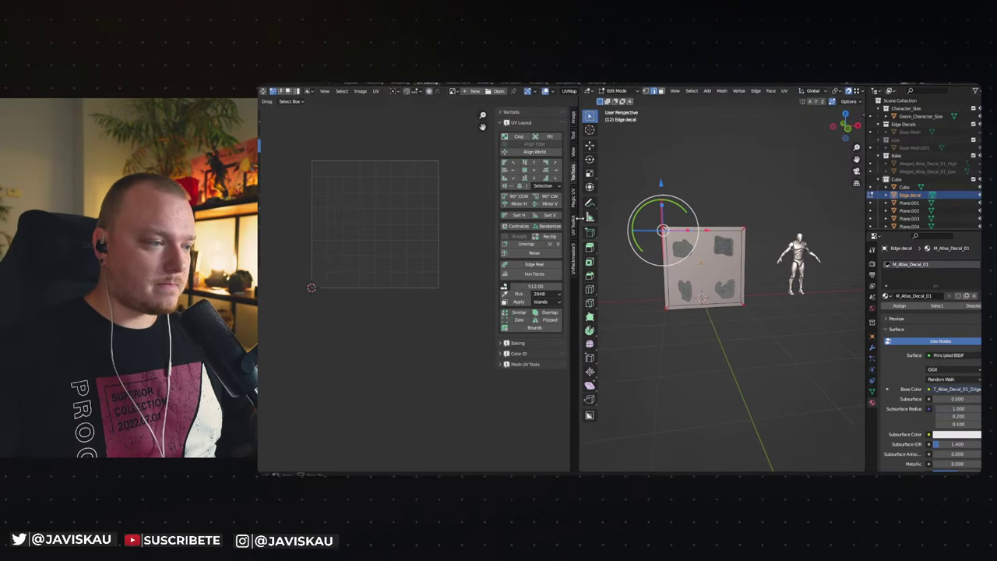
Load T_Atlas_Decal_01_N.tga as the UV editor's background image and centre it.
{"action": "left_click", "coordinate": [454, 91]}
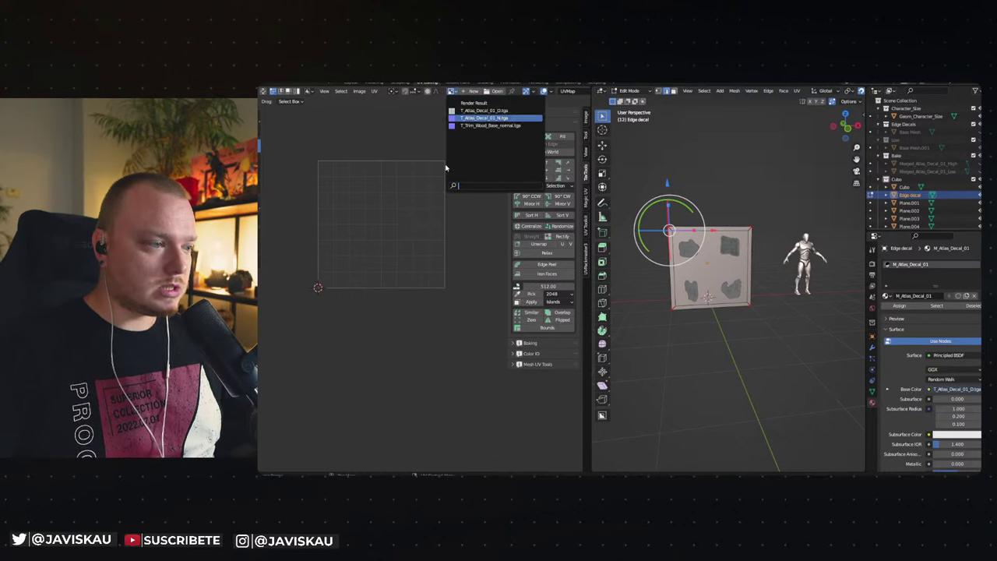
{"action": "key", "text": "Return"}
{"action": "scroll", "coordinate": [363, 212], "scroll_direction": "down", "scroll_amount": 3}
{"action": "scroll", "coordinate": [364, 233], "scroll_direction": "down", "scroll_amount": 2}
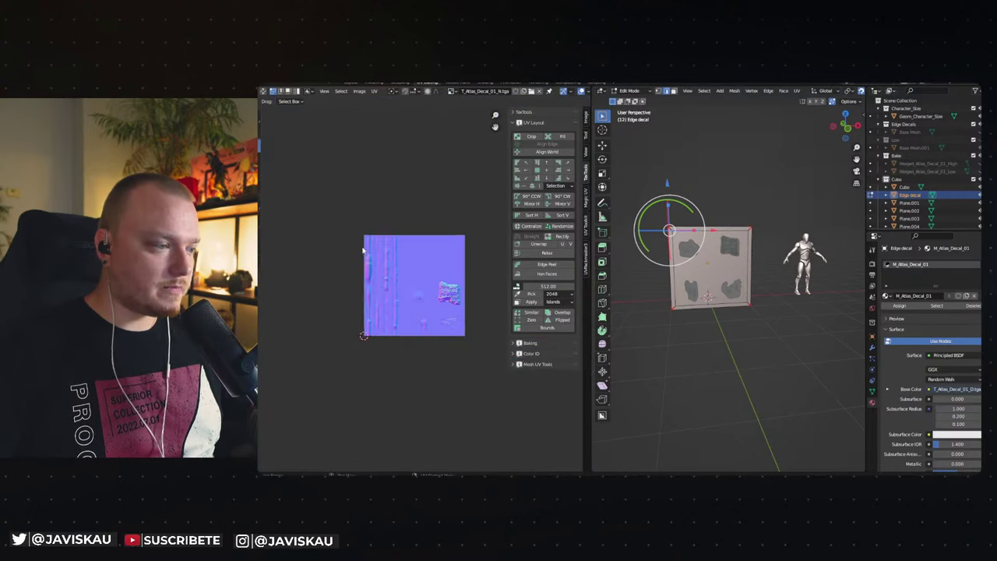
{"action": "scroll", "coordinate": [363, 250], "scroll_direction": "up", "scroll_amount": 4}
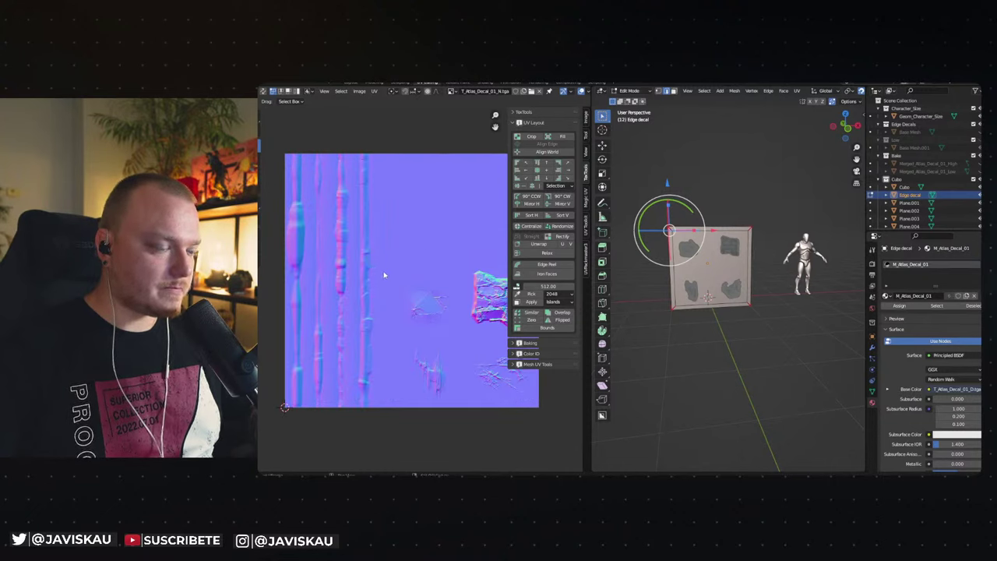
{"action": "middle_click_drag", "start_coordinate": [383, 274], "coordinate": [395, 271]}
Unwrap the whole frame and align its UV islands into one vertical strip.
{"action": "left_click", "coordinate": [709, 351]}
{"action": "key", "text": "a"}
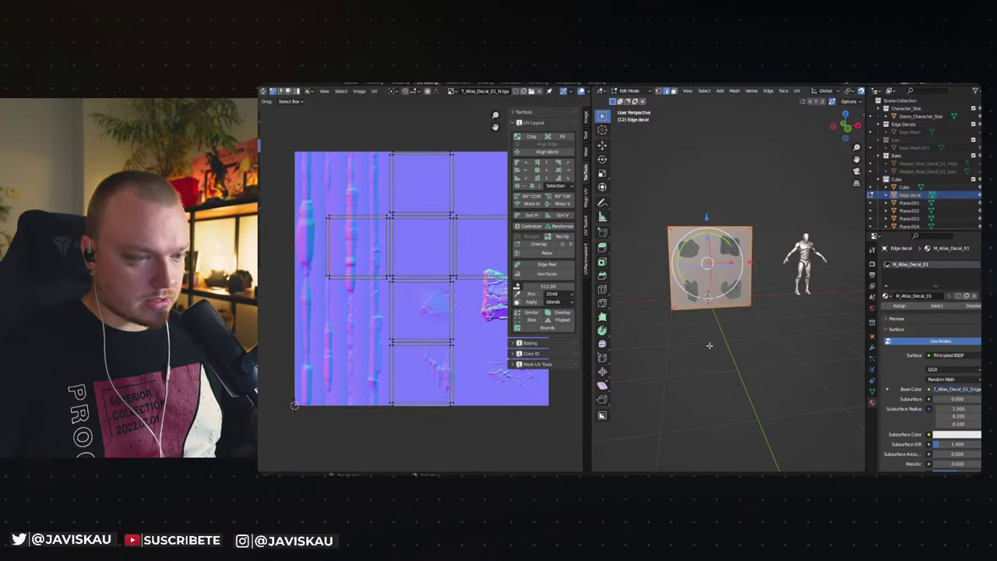
{"action": "key", "text": "a"}
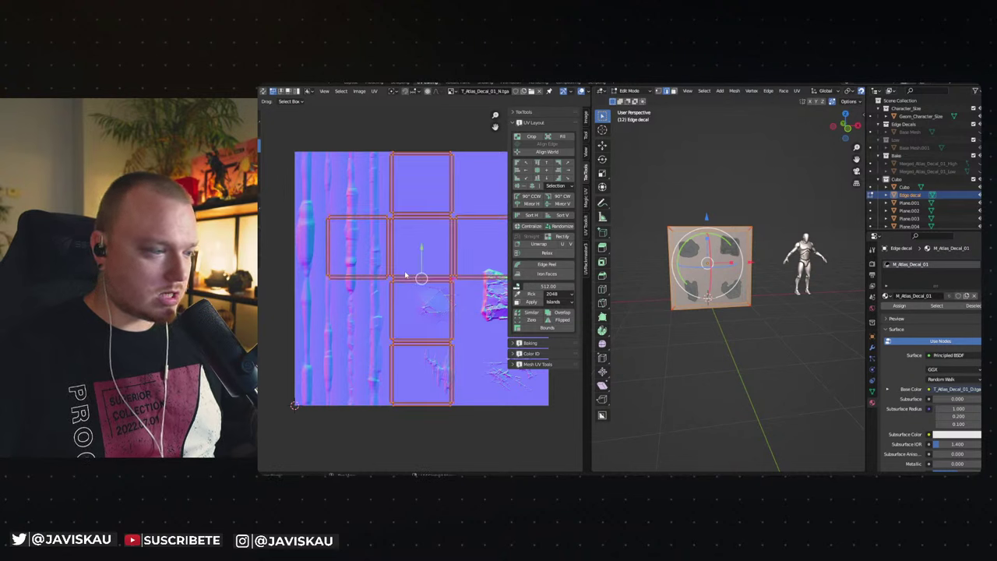
{"action": "key", "text": "u"}
{"action": "left_click", "coordinate": [402, 270]}
{"action": "scroll", "coordinate": [401, 269], "scroll_direction": "down", "scroll_amount": 2}
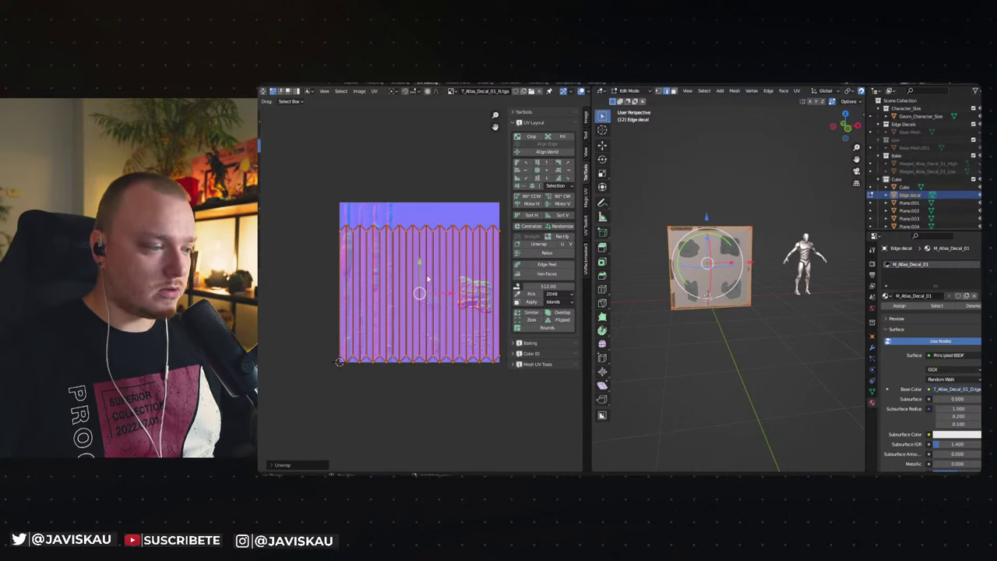
{"action": "key", "text": "u"}
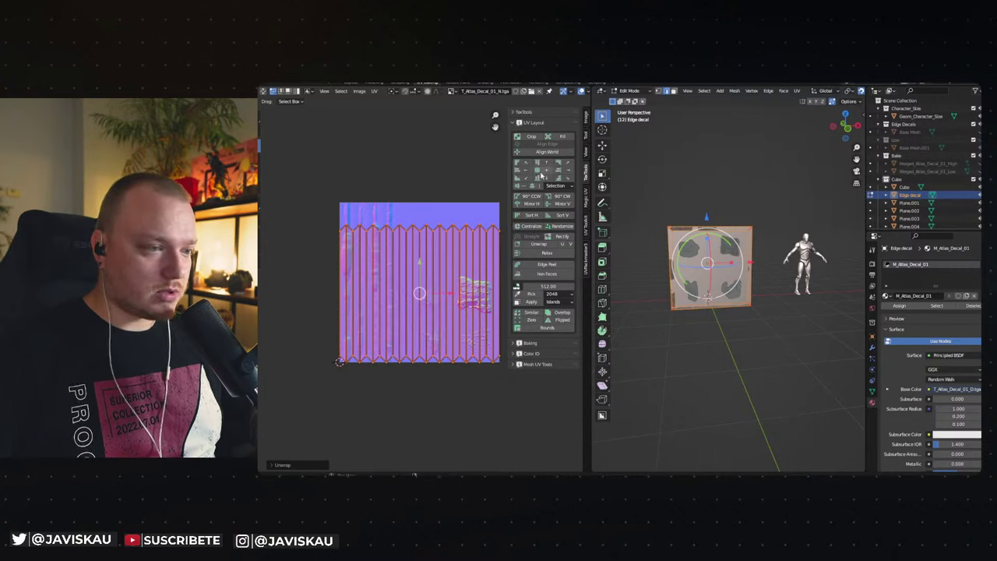
{"action": "left_click", "coordinate": [545, 173]}
{"action": "key", "text": "ctrl+z"}
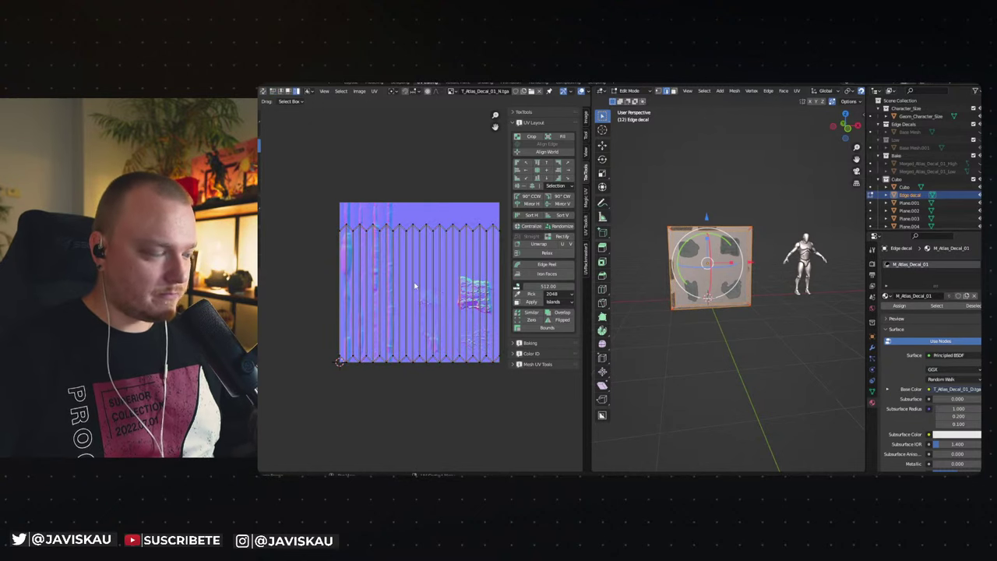
{"action": "left_click", "coordinate": [548, 173]}
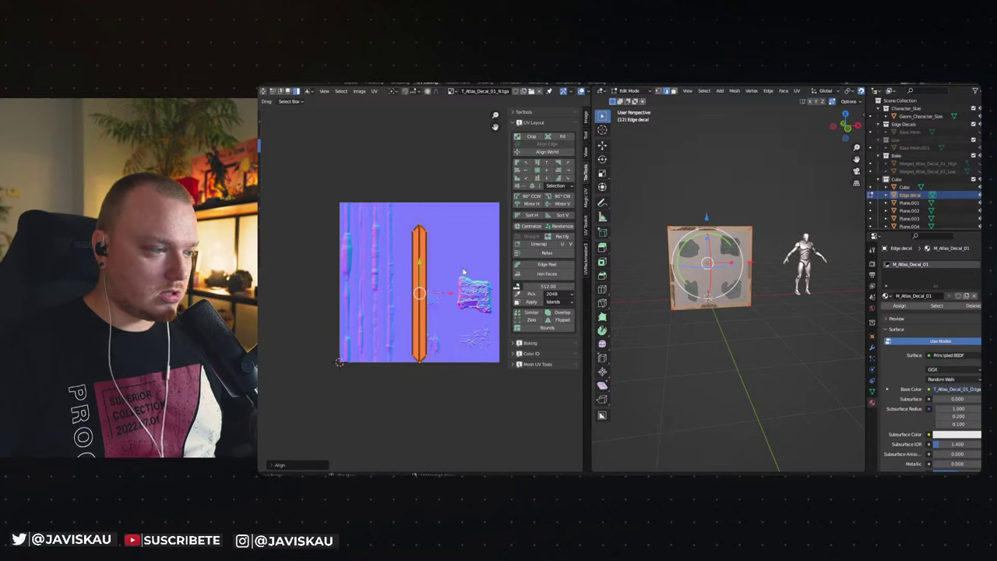
Rescale the frame's UV strip to the texel density and move it onto a vertical normal-map trim.
{"action": "left_click", "coordinate": [535, 305]}
{"action": "scroll", "coordinate": [404, 273], "scroll_direction": "up", "scroll_amount": 2}
{"action": "scroll", "coordinate": [404, 273], "scroll_direction": "up", "scroll_amount": 1}
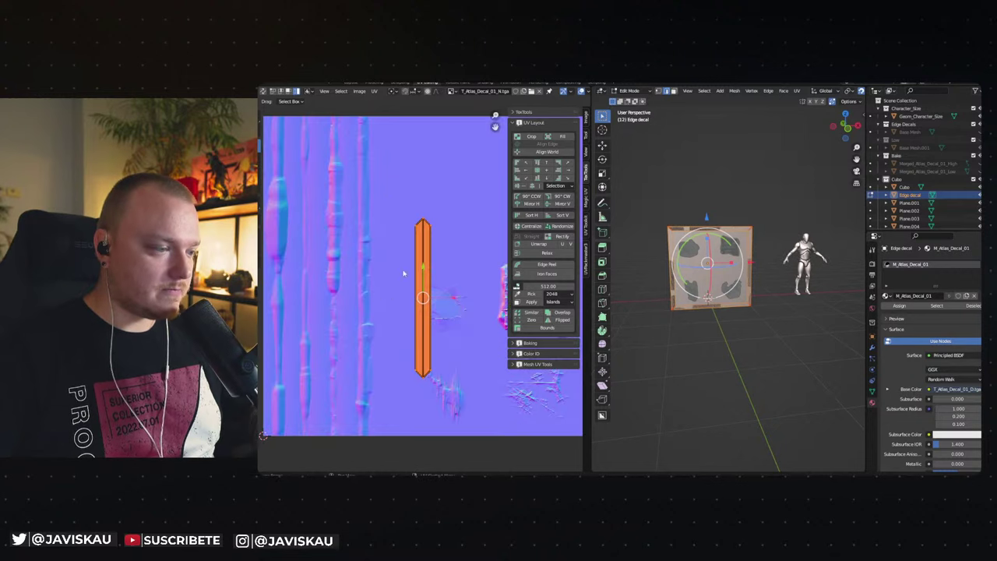
{"action": "middle_click_drag", "start_coordinate": [435, 289], "coordinate": [449, 288]}
{"action": "mouse_move", "coordinate": [471, 300]}
{"action": "left_mouse_down"}
{"action": "mouse_move", "coordinate": [395, 295]}
{"action": "mouse_move", "coordinate": [405, 296]}
{"action": "left_mouse_up"}
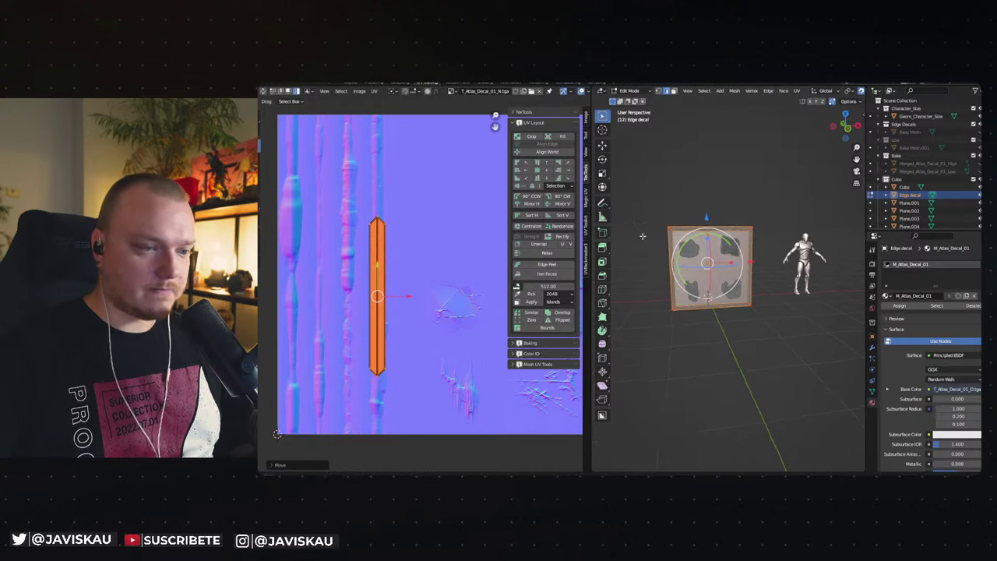
Isolate the edge-decal frame in local view and select the entire frame mesh.
{"action": "middle_click_drag", "start_coordinate": [642, 235], "coordinate": [702, 250]}
{"action": "scroll", "coordinate": [701, 249], "scroll_direction": "up", "scroll_amount": 5}
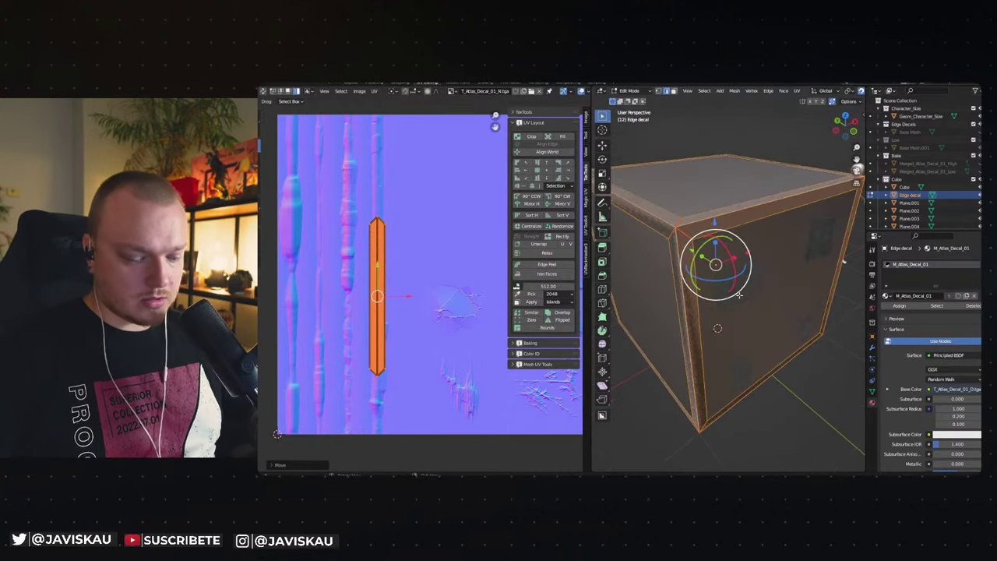
{"action": "key", "text": "slash"}
{"action": "left_click", "coordinate": [750, 331]}
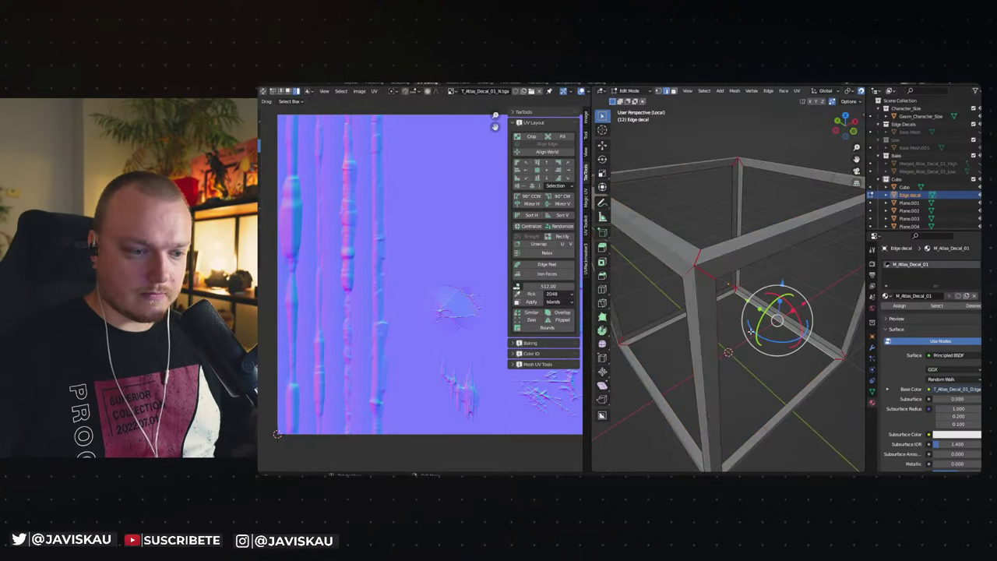
{"action": "mouse_move", "coordinate": [721, 272]}
{"action": "middle_mouse_down"}
{"action": "mouse_move", "coordinate": [710, 271]}
{"action": "mouse_move", "coordinate": [813, 252]}
{"action": "mouse_move", "coordinate": [676, 235]}
{"action": "middle_mouse_up"}
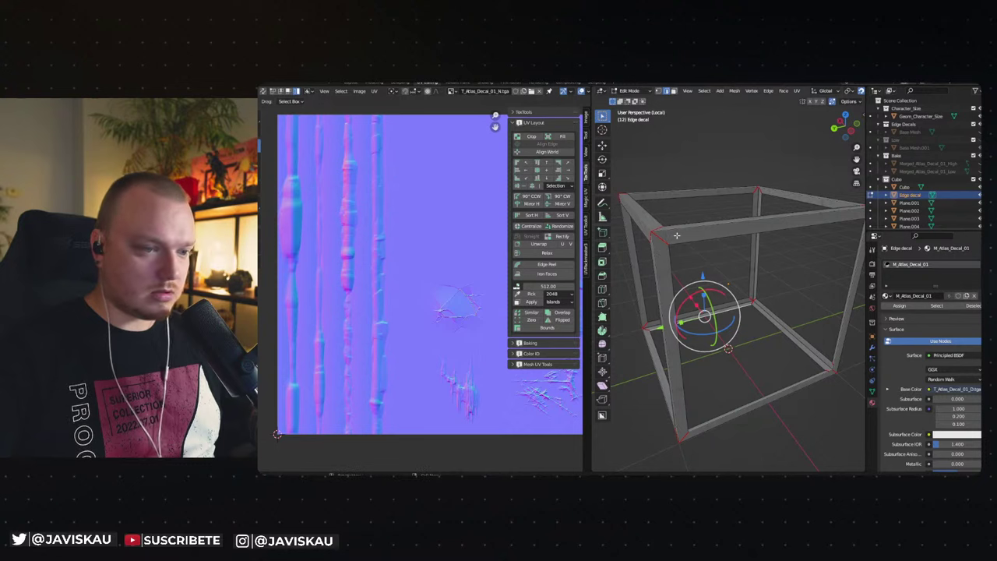
{"action": "left_click", "coordinate": [677, 235]}
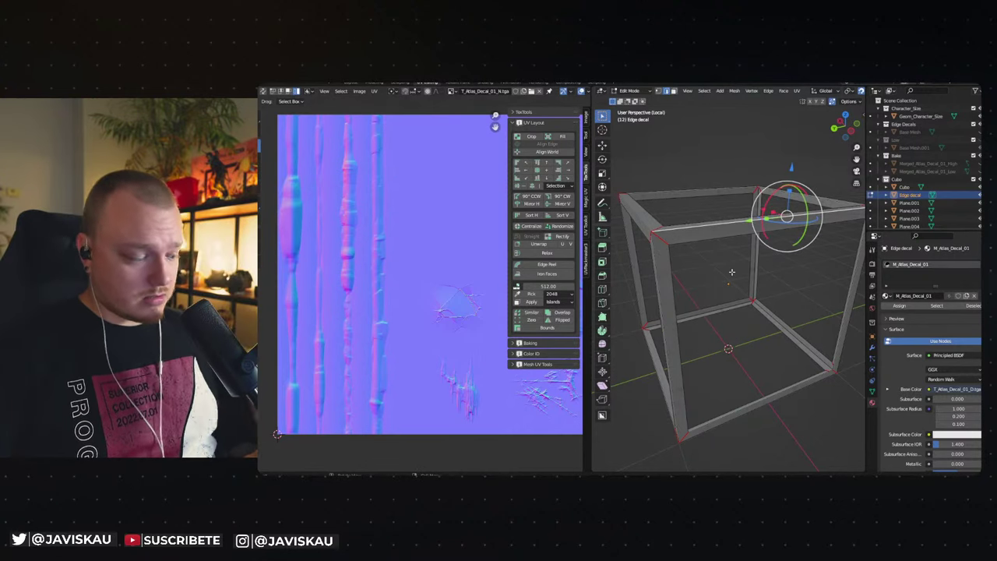
{"action": "key", "text": "a"}
{"action": "scroll", "coordinate": [380, 266], "scroll_direction": "up", "scroll_amount": 2}
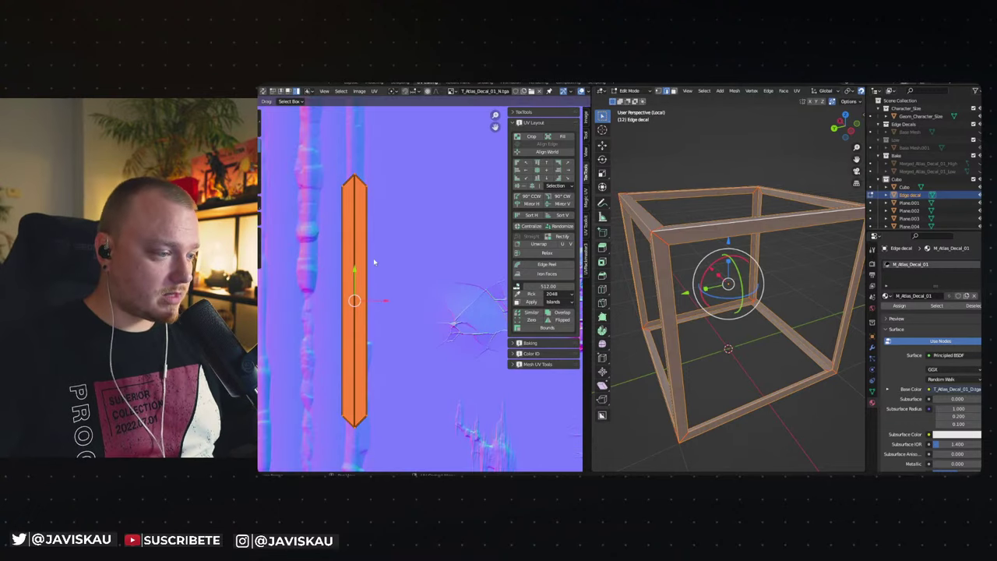
Scale the UV strip along X so it widens to cover the trim.
{"action": "middle_click_drag", "start_coordinate": [343, 262], "coordinate": [392, 247]}
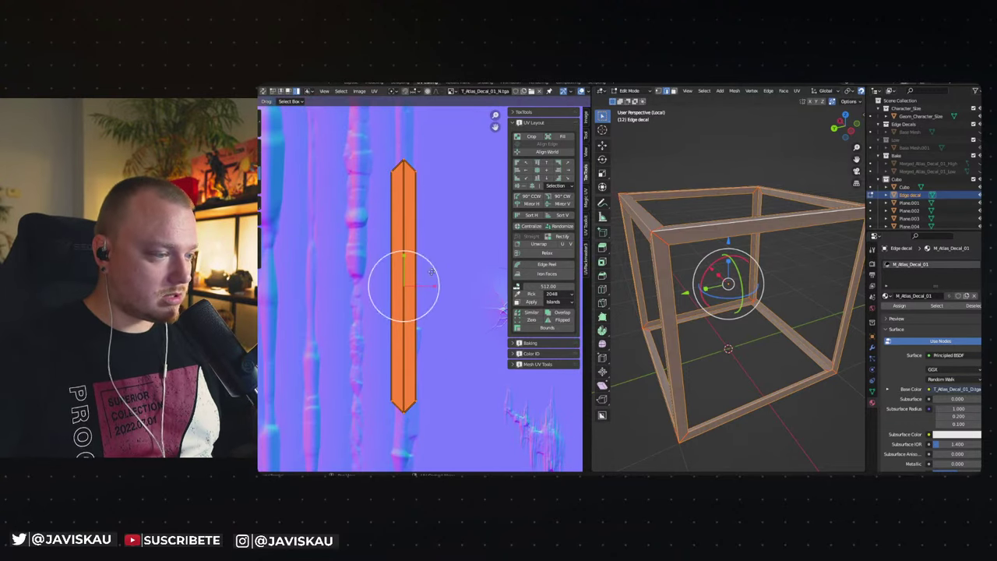
{"action": "key", "text": "s"}
{"action": "key", "text": "x"}
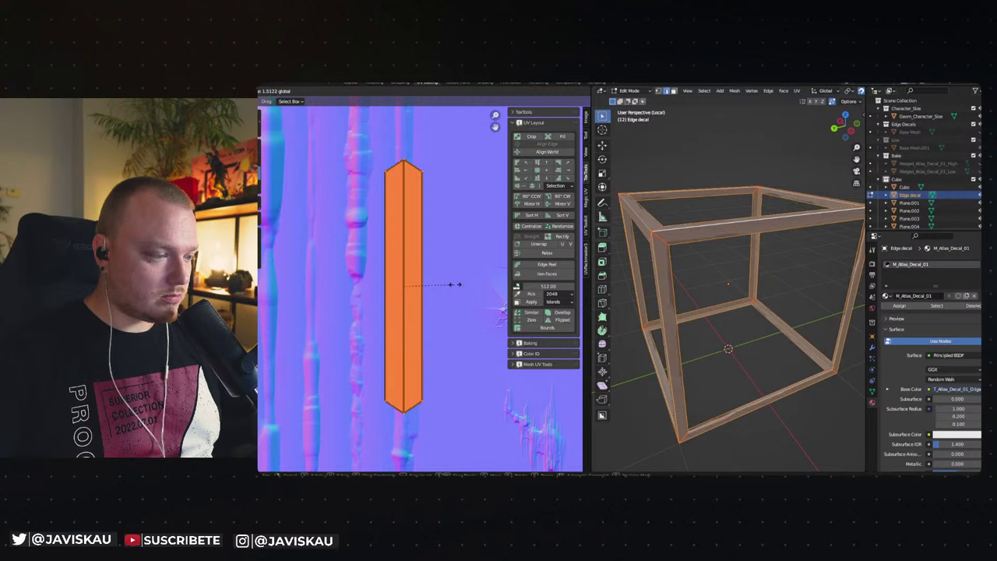
{"action": "left_click", "coordinate": [460, 283]}
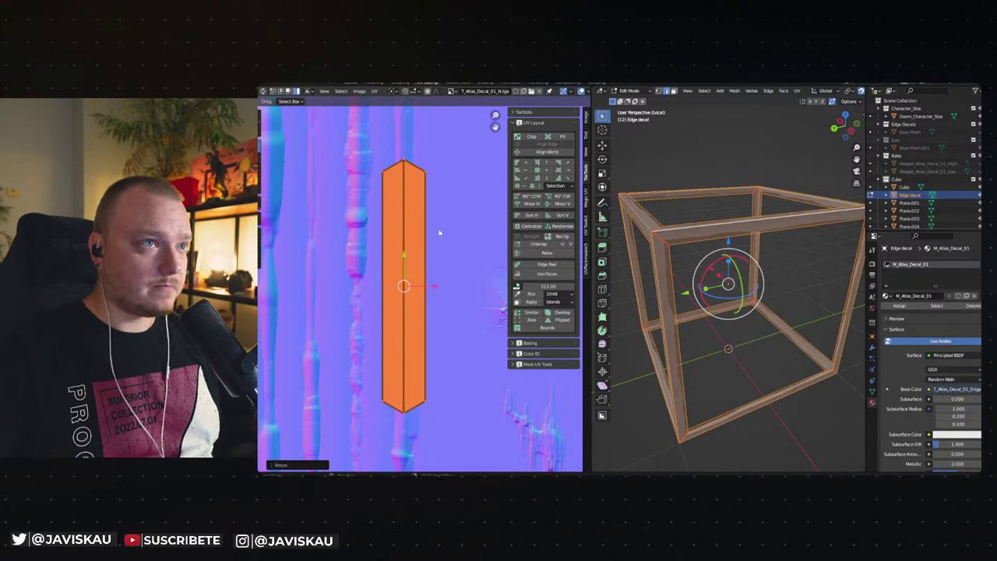
{"action": "left_click_drag", "start_coordinate": [434, 288], "coordinate": [437, 287]}
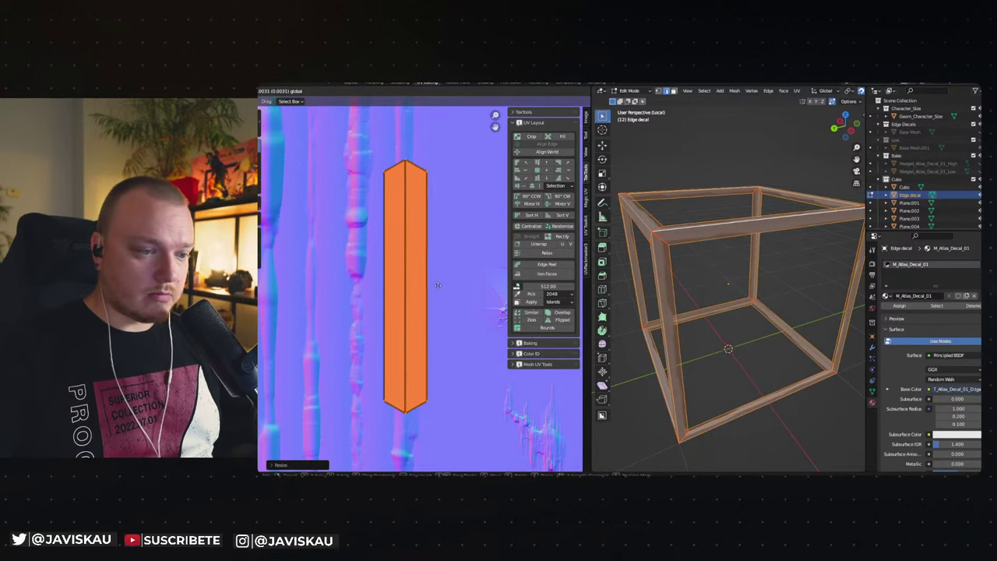
Reposition the UV strip vertically so it sits on the rightmost atlas trim.
{"action": "mouse_move", "coordinate": [724, 311]}
{"action": "middle_mouse_down"}
{"action": "mouse_move", "coordinate": [760, 295]}
{"action": "mouse_move", "coordinate": [748, 287]}
{"action": "mouse_move", "coordinate": [796, 342]}
{"action": "mouse_move", "coordinate": [764, 366]}
{"action": "mouse_move", "coordinate": [709, 383]}
{"action": "middle_mouse_up"}
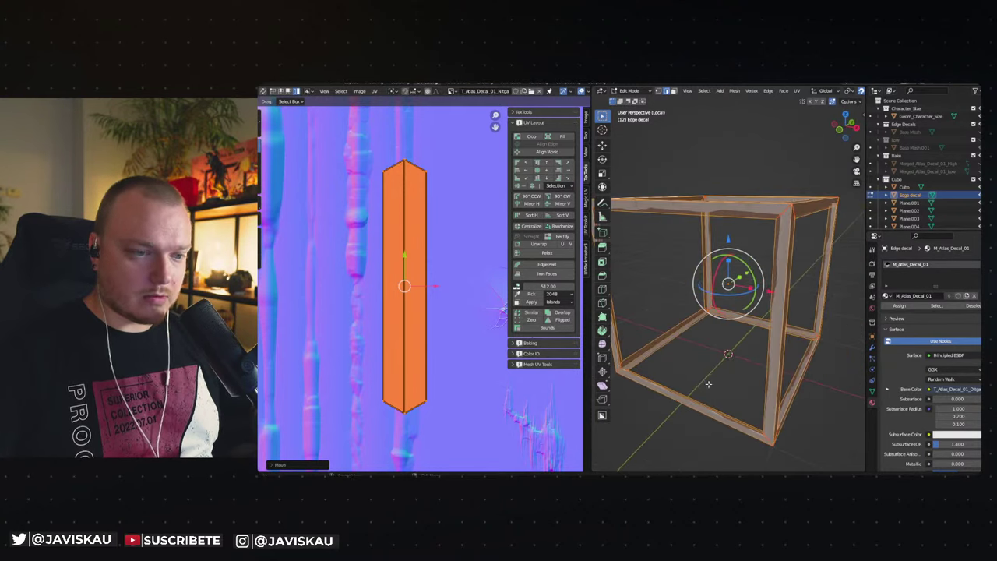
{"action": "scroll", "coordinate": [429, 294], "scroll_direction": "down", "scroll_amount": 3}
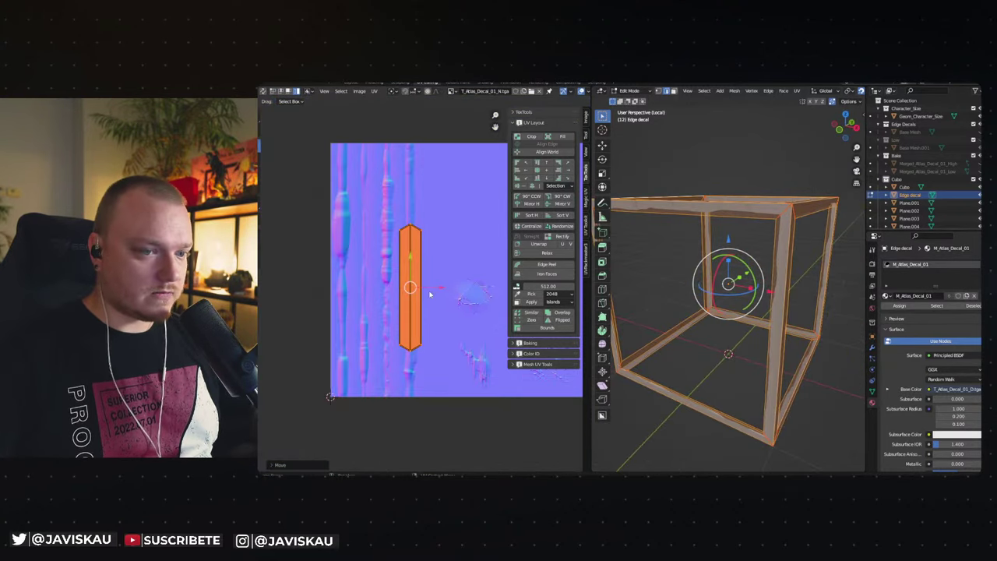
{"action": "left_click", "coordinate": [436, 241]}
{"action": "left_click", "coordinate": [411, 280]}
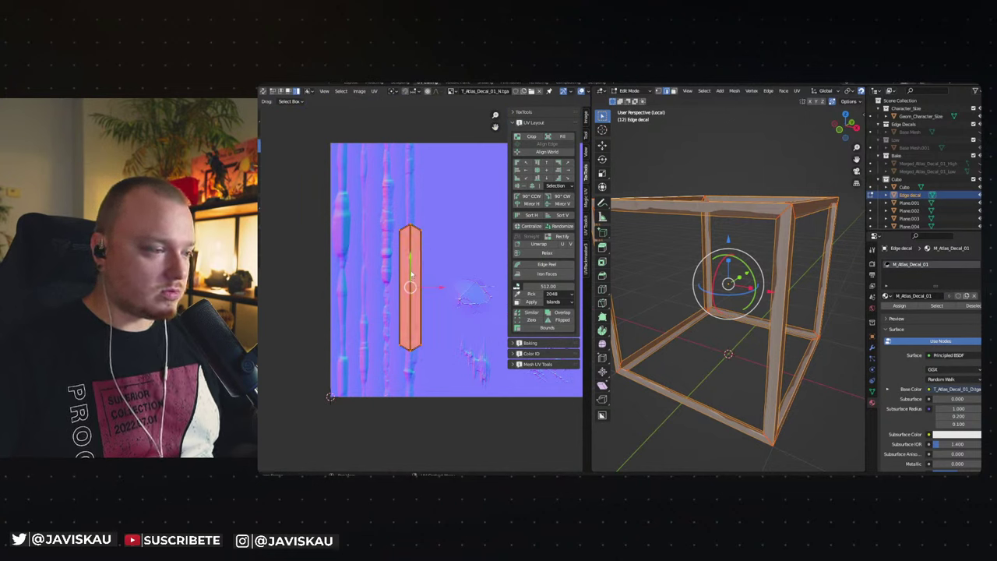
{"action": "key", "text": "g"}
{"action": "key", "text": "y"}
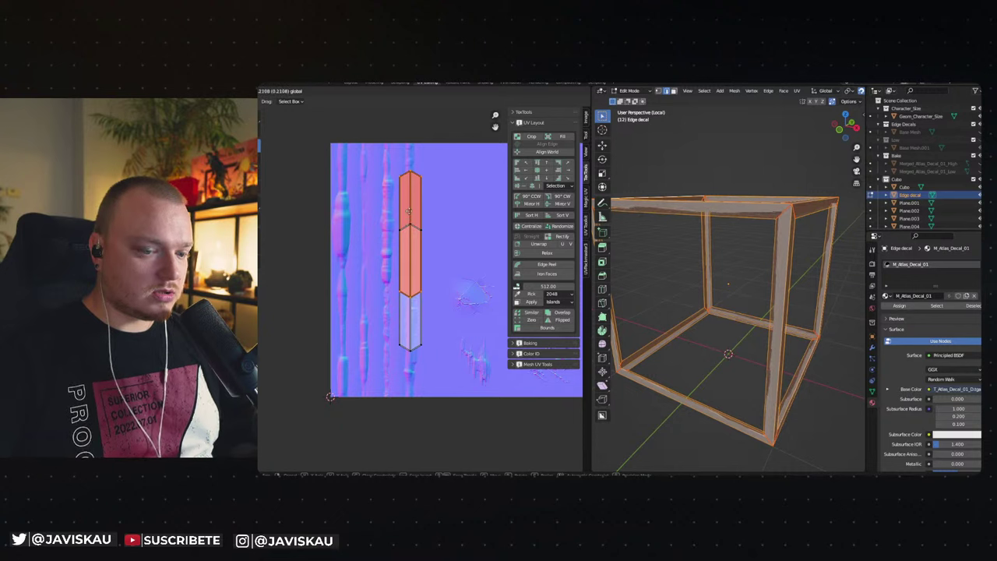
{"action": "key", "text": "Escape"}
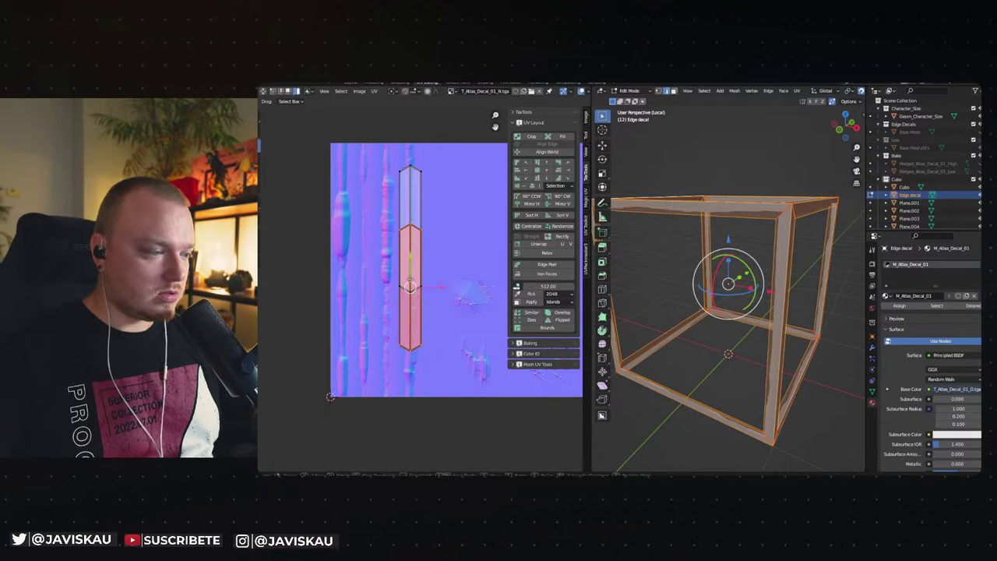
{"action": "key", "text": "g"}
{"action": "left_click", "coordinate": [408, 319]}
Deselect the frame, return to Object Mode and exit local view to show the whole scene.
{"action": "left_click", "coordinate": [459, 254]}
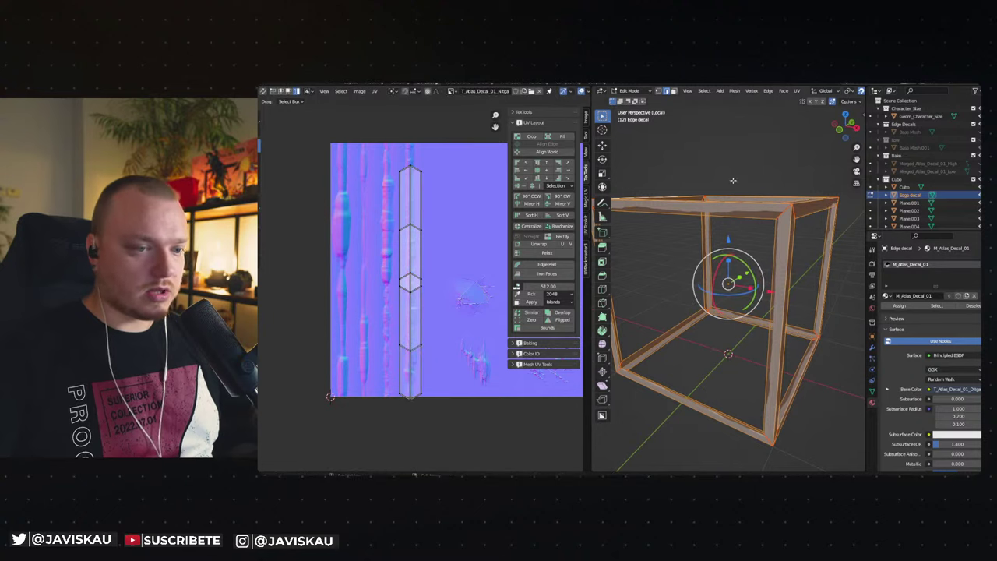
{"action": "key", "text": "alt+a"}
{"action": "mouse_move", "coordinate": [702, 265]}
{"action": "middle_mouse_down"}
{"action": "mouse_move", "coordinate": [744, 243]}
{"action": "mouse_move", "coordinate": [748, 229]}
{"action": "middle_mouse_up"}
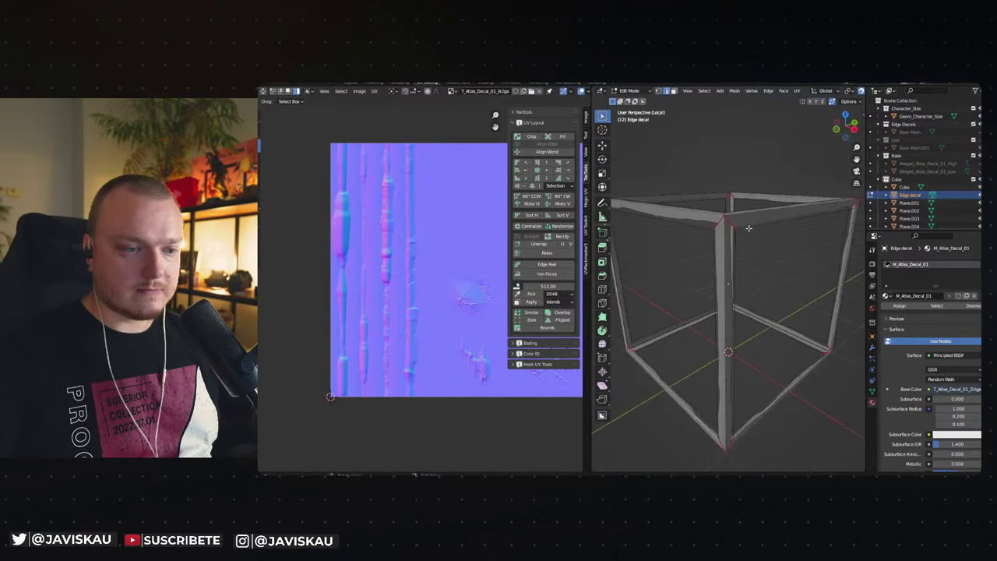
{"action": "key", "text": "Tab"}
{"action": "key", "text": "alt+a"}
{"action": "key", "text": "KP_Divide"}
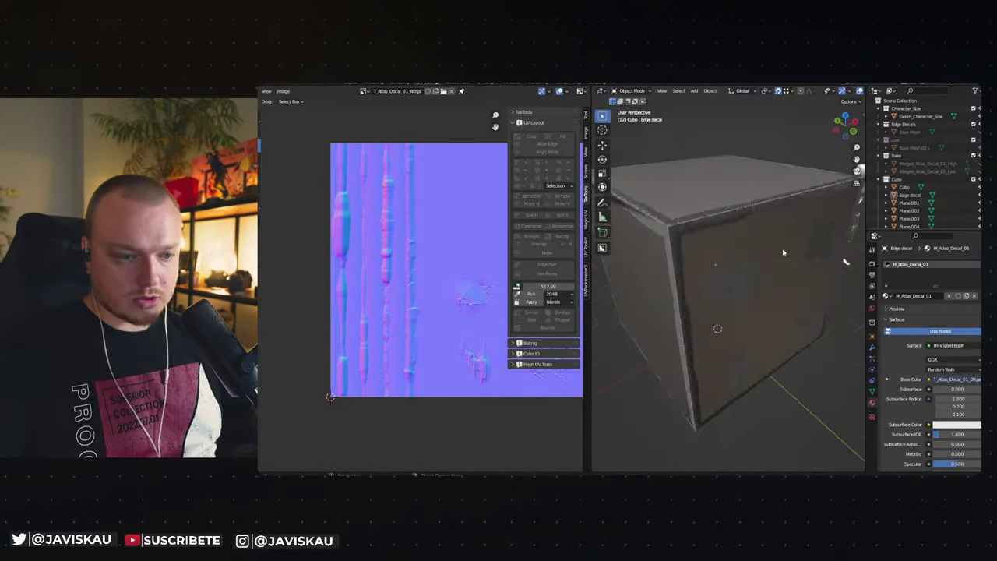
Select all objects of the Cubo collection in the Outliner and switch to the Layout workspace.
{"action": "middle_click_drag", "start_coordinate": [711, 209], "coordinate": [721, 242]}
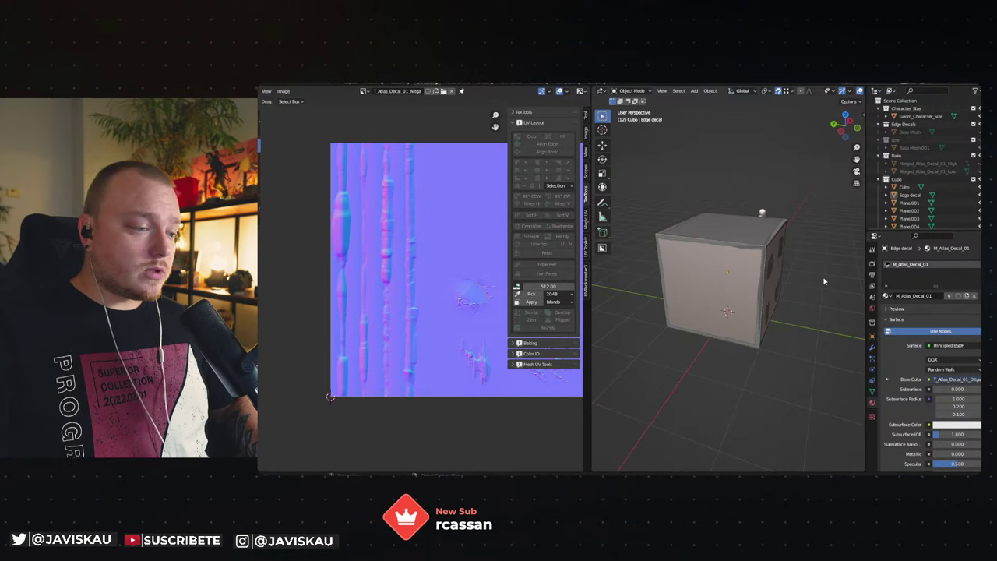
{"action": "middle_click_drag", "start_coordinate": [815, 286], "coordinate": [778, 292]}
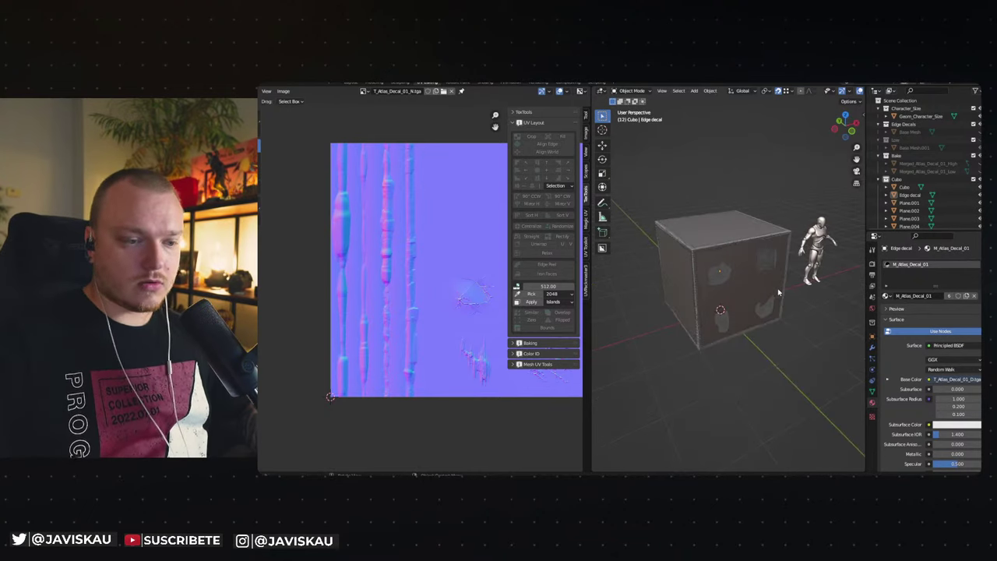
{"action": "left_click_drag", "start_coordinate": [899, 231], "coordinate": [899, 278]}
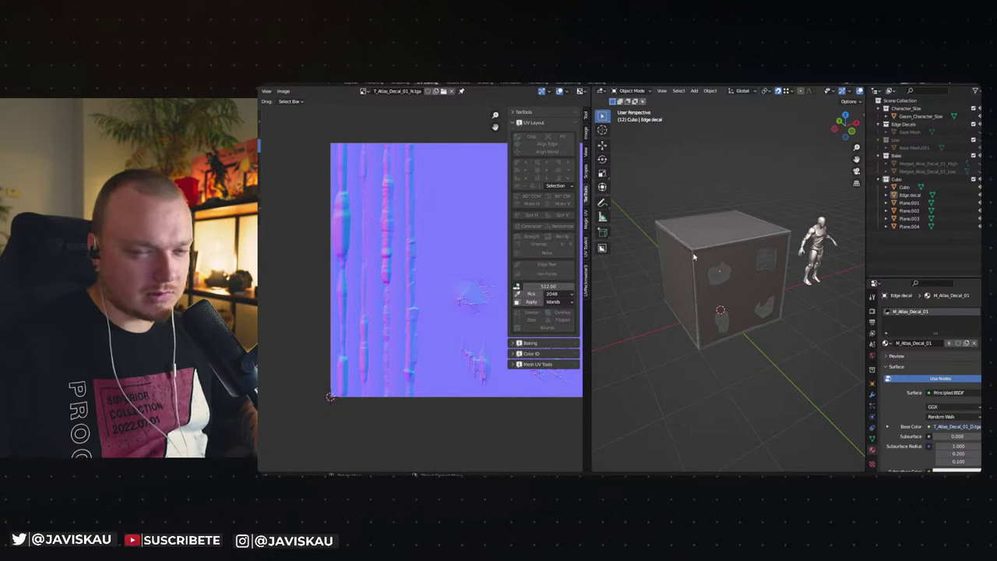
{"action": "left_click", "coordinate": [900, 180]}
{"action": "left_click_drag", "start_coordinate": [904, 231], "coordinate": [904, 185]}
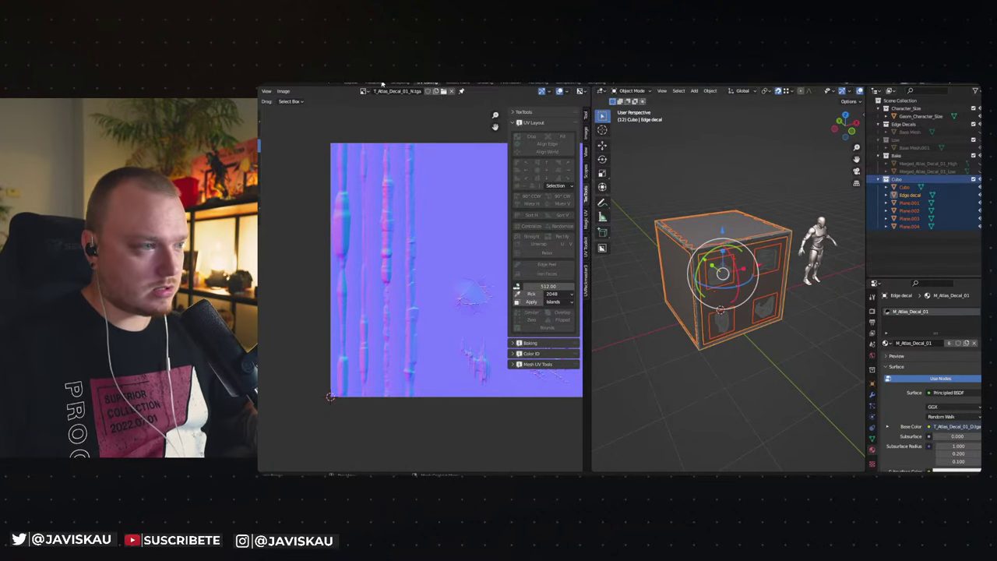
{"action": "left_click", "coordinate": [352, 84]}
{"action": "left_click", "coordinate": [853, 255]}
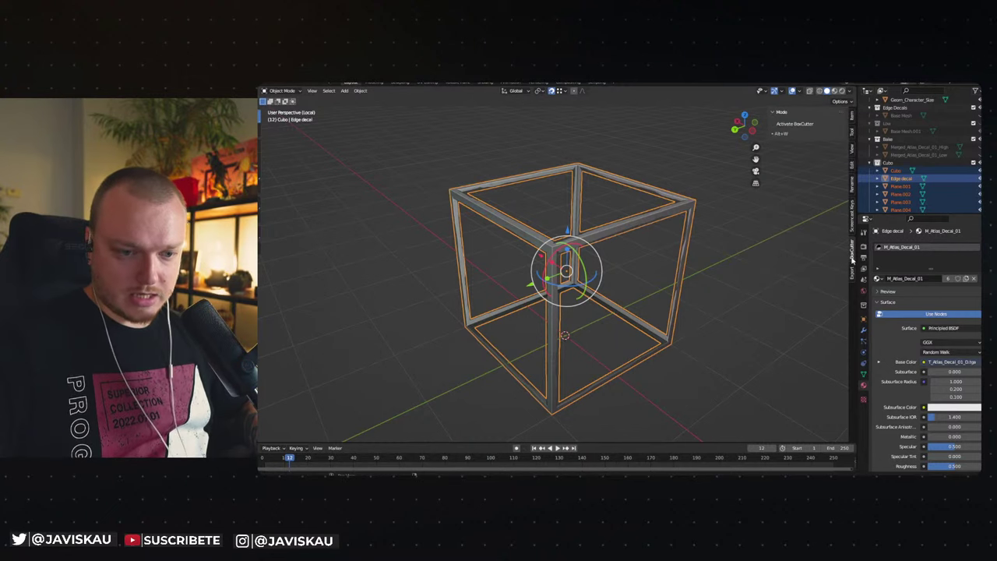
Show the Batch Export settings in a widened sidebar and browse for the export directory.
{"action": "left_click", "coordinate": [852, 272]}
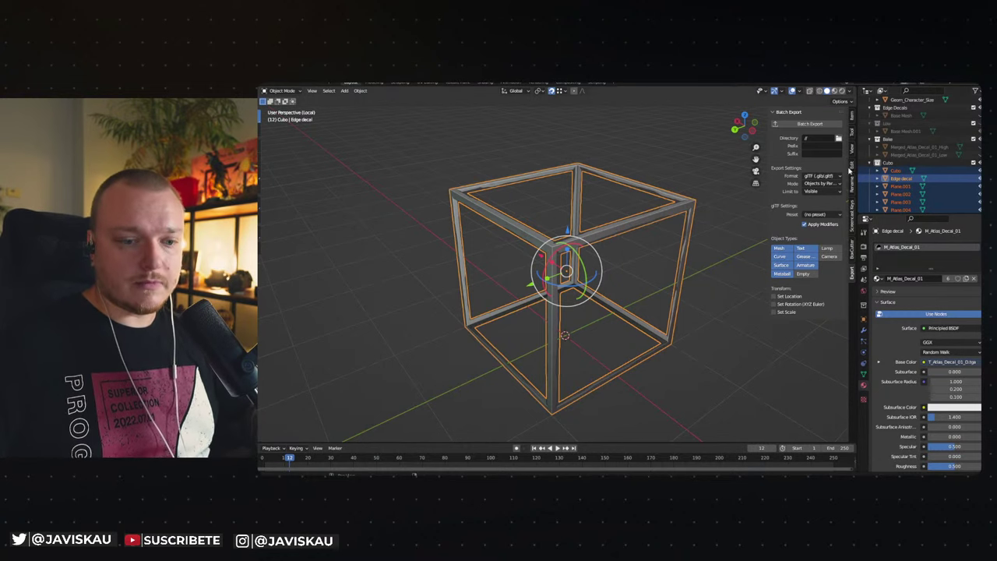
{"action": "left_click_drag", "start_coordinate": [767, 183], "coordinate": [674, 184]}
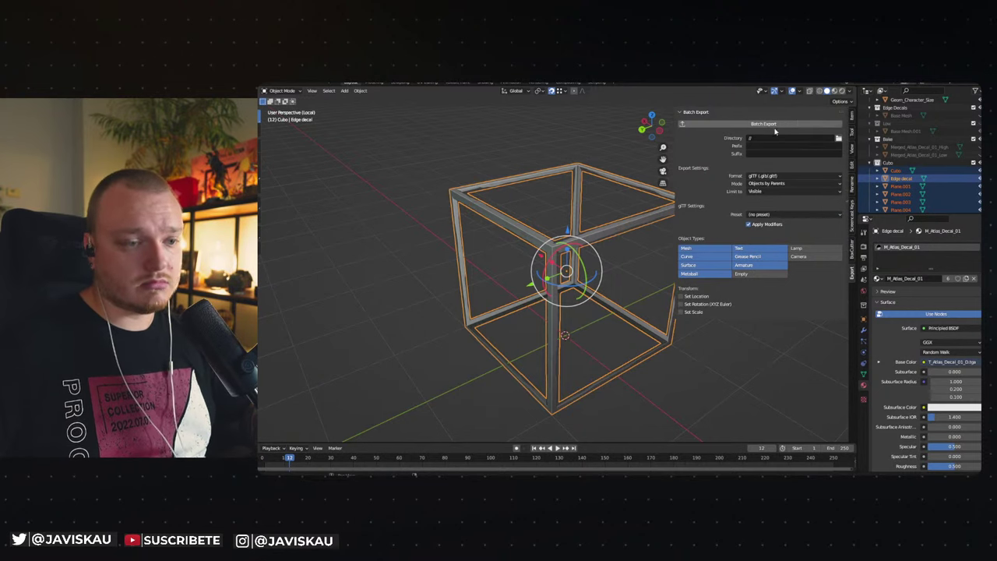
{"action": "left_click", "coordinate": [839, 139]}
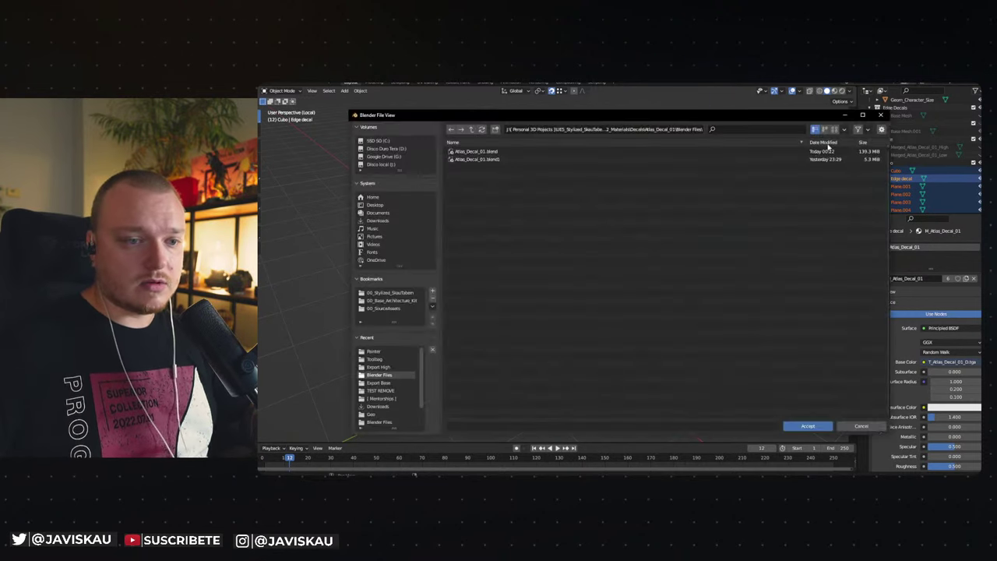
Browse into the UE5_Stylized_SkauTabern project's Content folders to find the export location.
{"action": "left_click", "coordinate": [471, 130]}
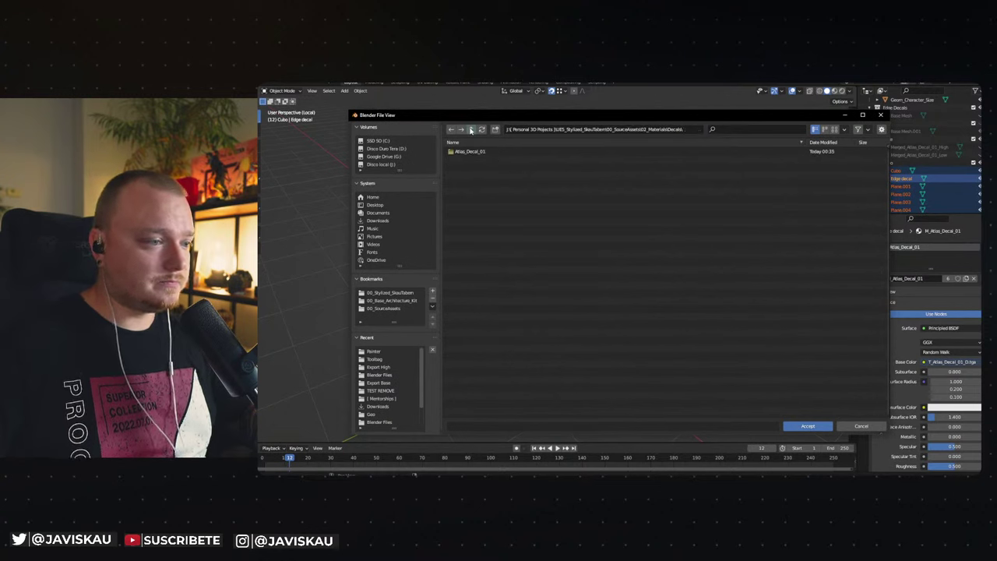
{"action": "left_click", "coordinate": [471, 130]}
{"action": "left_click", "coordinate": [470, 130]}
{"action": "left_click", "coordinate": [471, 130]}
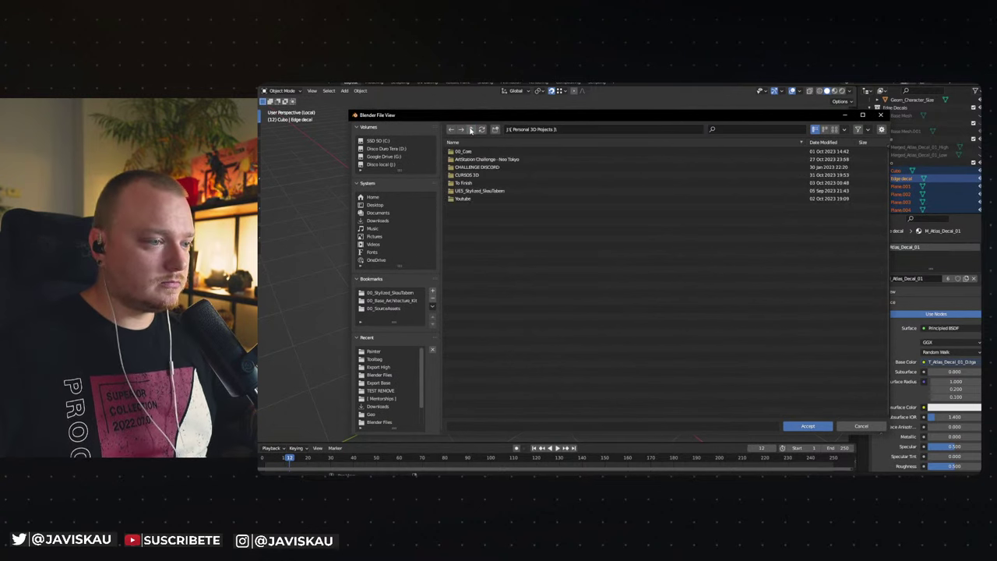
{"action": "left_click", "coordinate": [488, 190]}
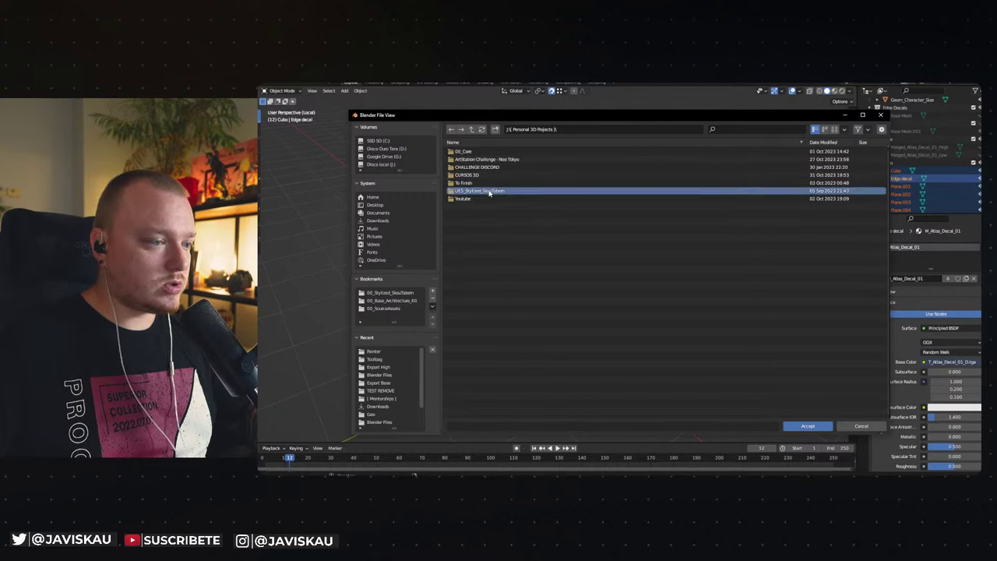
{"action": "double_click", "coordinate": [489, 190]}
{"action": "double_click", "coordinate": [479, 159]}
{"action": "double_click", "coordinate": [467, 159]}
{"action": "double_click", "coordinate": [470, 159]}
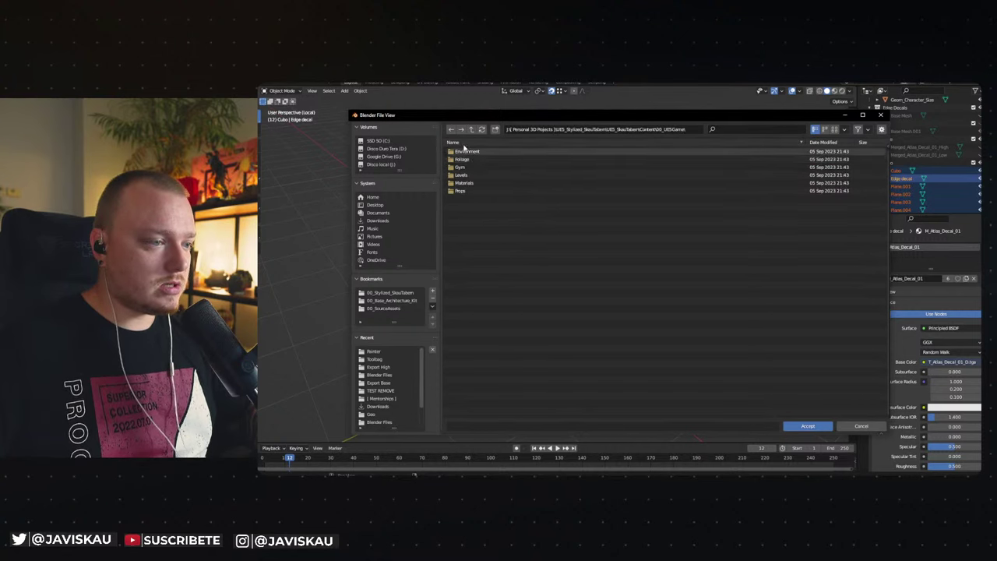
{"action": "left_click", "coordinate": [471, 129]}
{"action": "double_click", "coordinate": [467, 151]}
Set New Folder in 00_Environment/00_Base_Architecture_Kit as the export directory.
{"action": "left_click", "coordinate": [476, 160]}
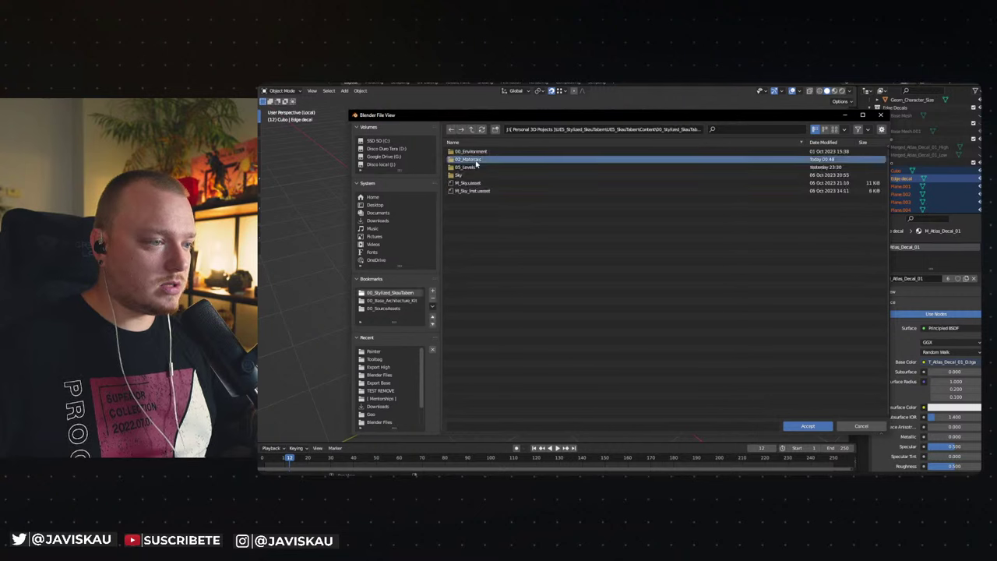
{"action": "double_click", "coordinate": [477, 160]}
{"action": "double_click", "coordinate": [472, 159]}
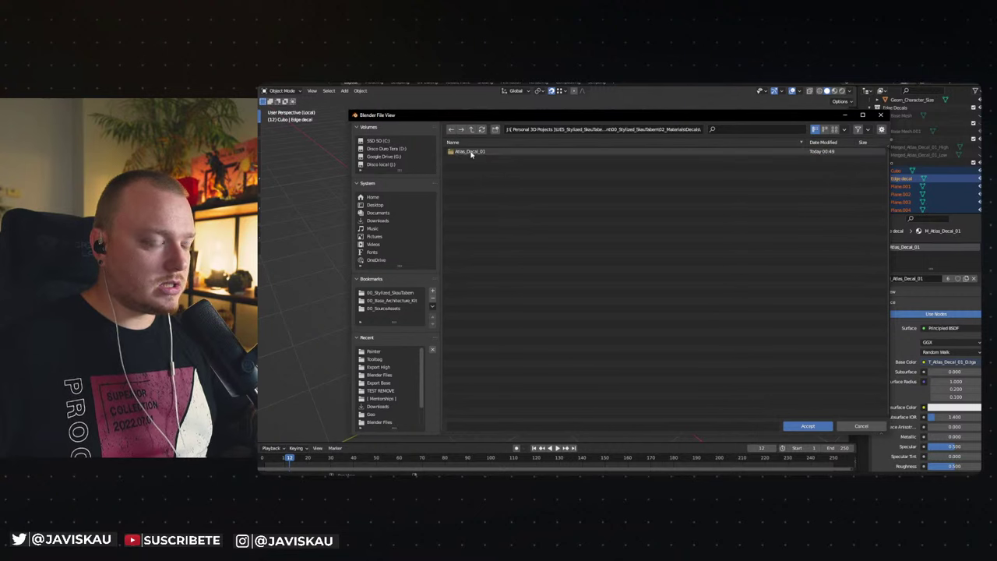
{"action": "left_click", "coordinate": [470, 131]}
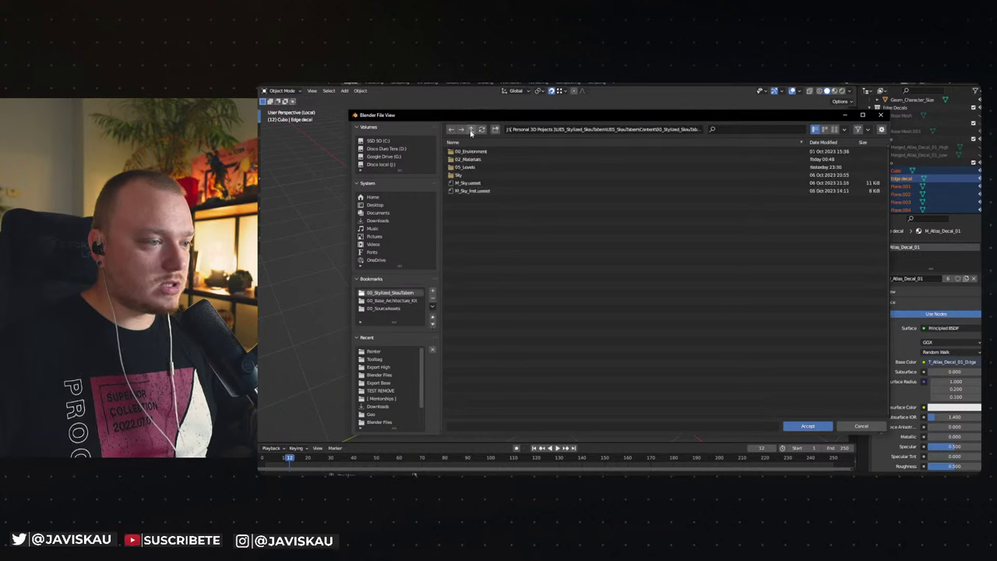
{"action": "double_click", "coordinate": [471, 151]}
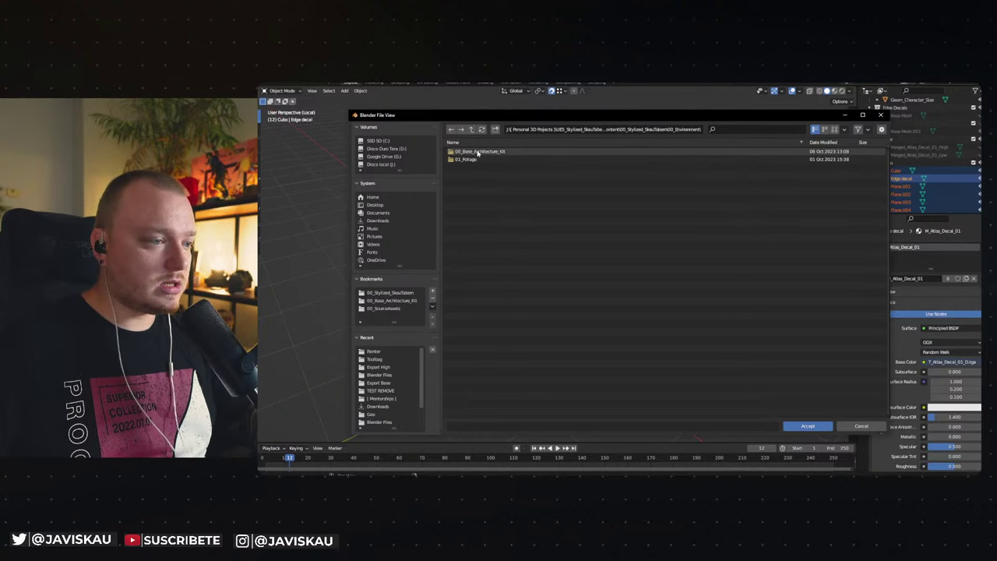
{"action": "double_click", "coordinate": [483, 152]}
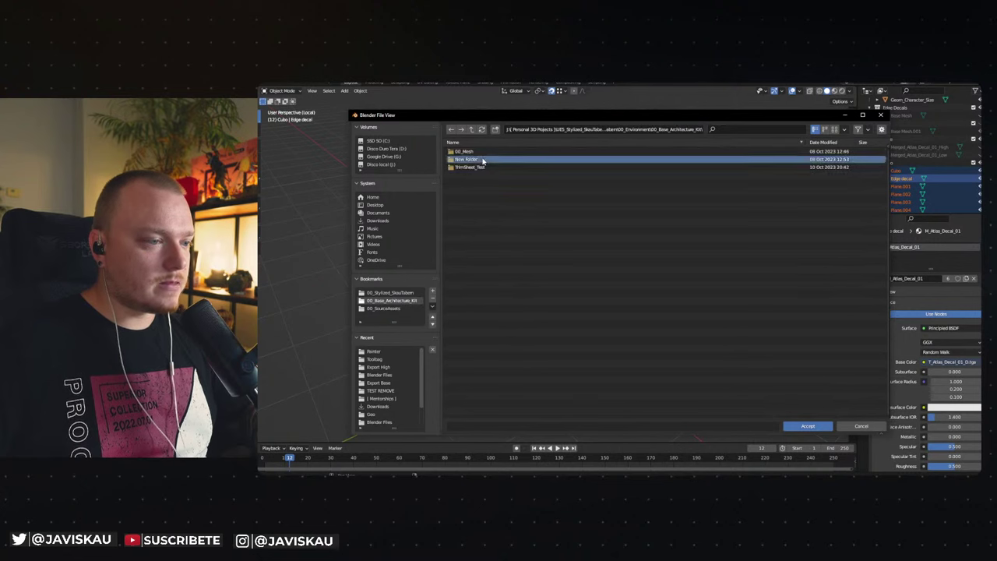
{"action": "double_click", "coordinate": [482, 160]}
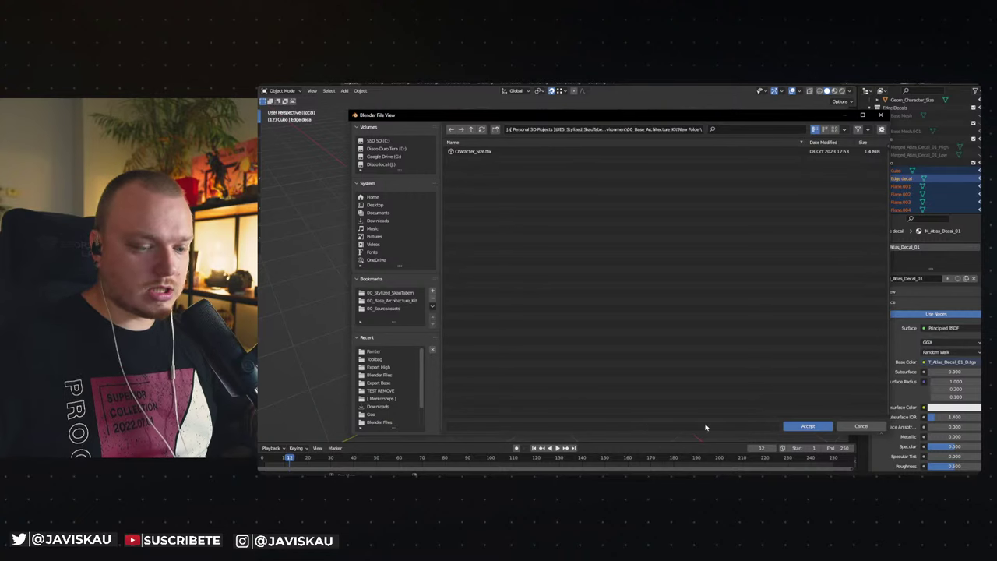
{"action": "left_click", "coordinate": [824, 429]}
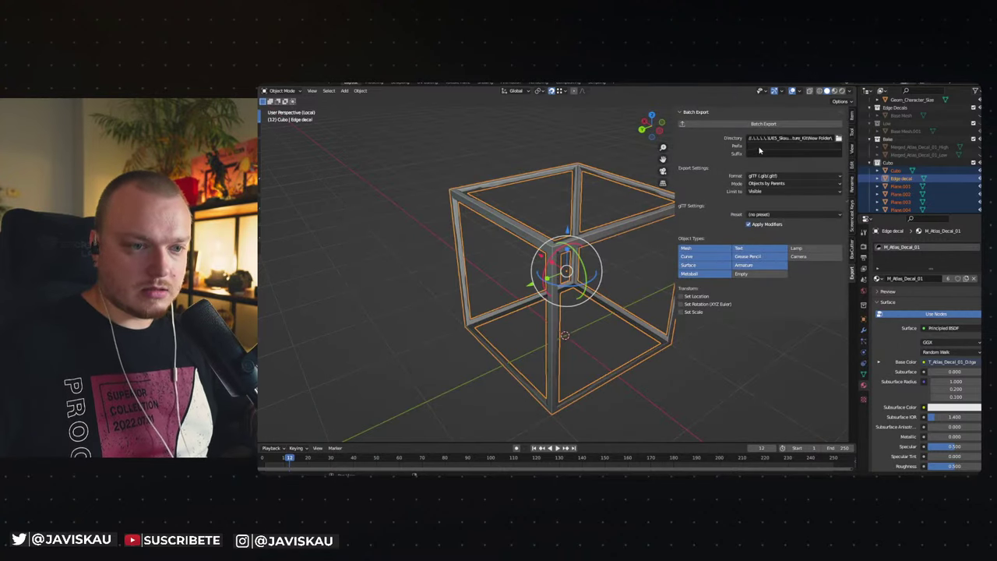
Set prefix SM_, format FBX, mode Collections, Limit to Selected, and Mesh type only.
{"action": "type", "text": "SM_"}
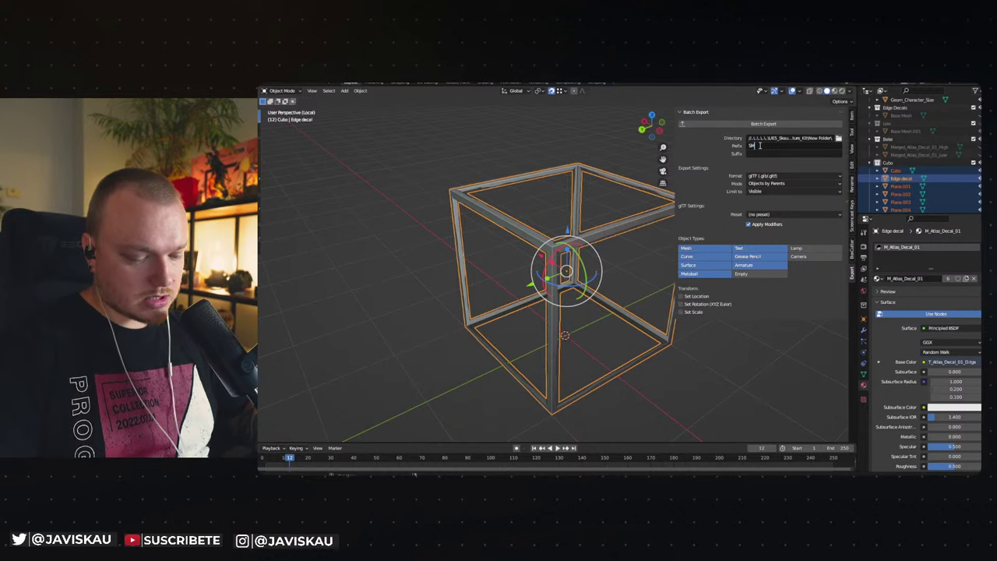
{"action": "left_click", "coordinate": [776, 178]}
{"action": "left_click", "coordinate": [771, 253]}
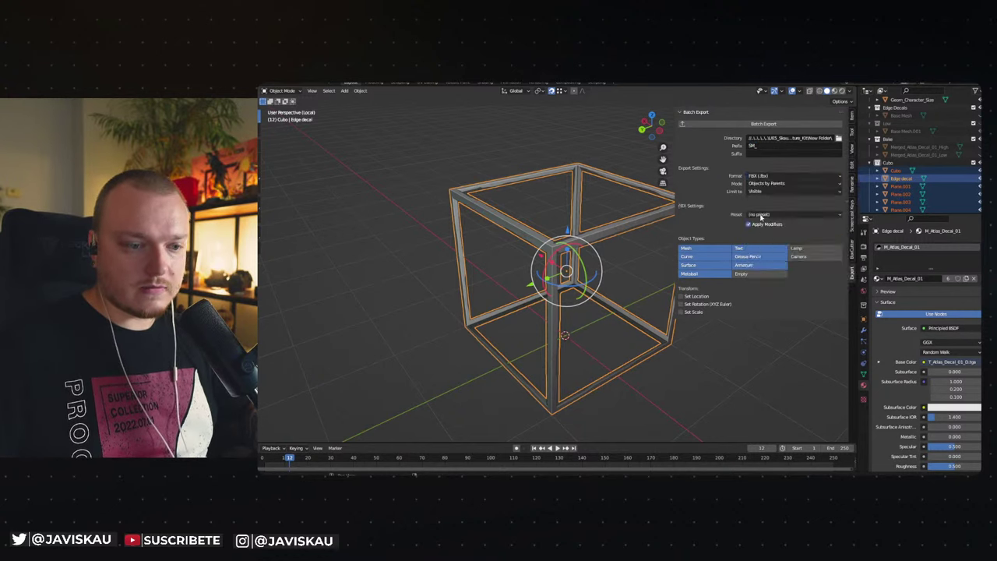
{"action": "left_click", "coordinate": [761, 184]}
{"action": "left_click", "coordinate": [762, 211]}
{"action": "left_click", "coordinate": [760, 192]}
{"action": "left_click", "coordinate": [763, 210]}
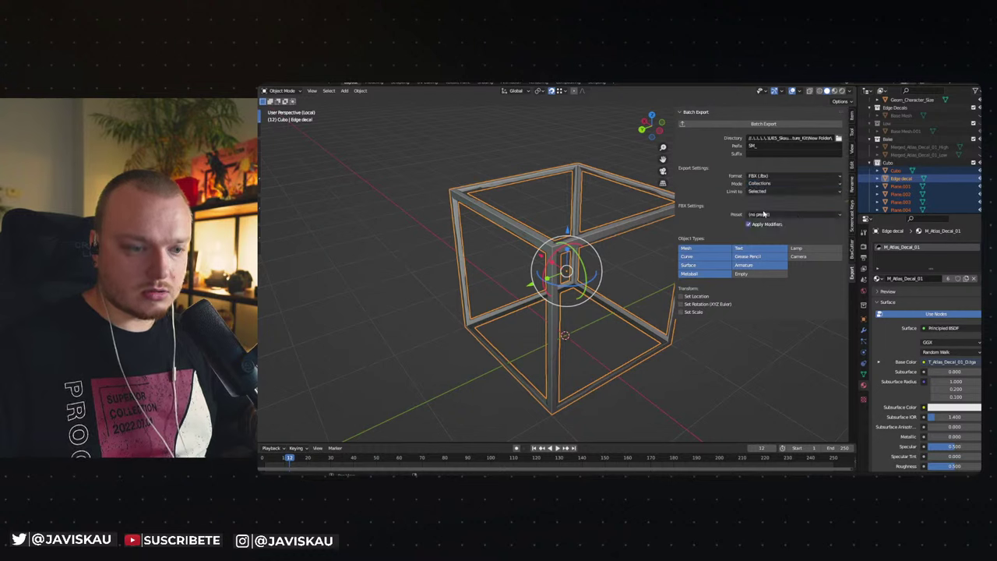
{"action": "left_click", "coordinate": [691, 248]}
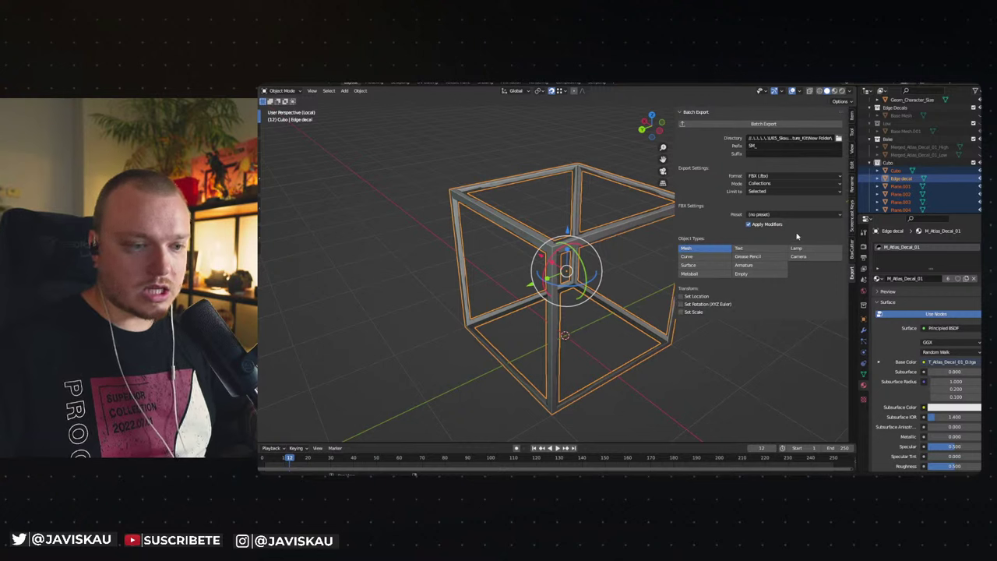
Select all objects in the Cubo collection for export.
{"action": "left_click", "coordinate": [888, 162]}
{"action": "scroll", "coordinate": [896, 189], "scroll_direction": "down", "scroll_amount": 1}
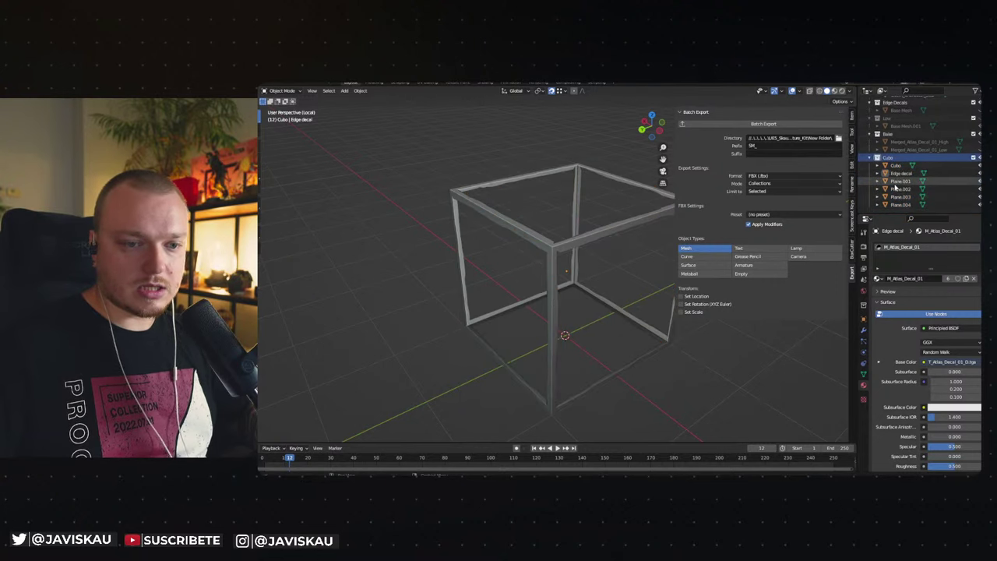
{"action": "left_click", "coordinate": [903, 205], "text": "shift"}
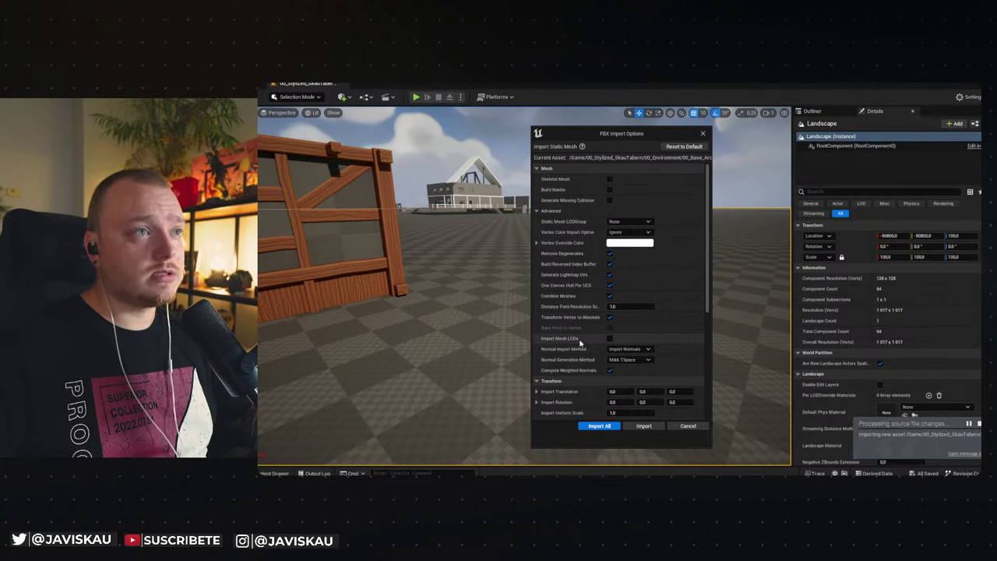
Import all the exported FBX meshes, dismiss the Message Log, and open the Content Drawer.
{"action": "scroll", "coordinate": [581, 341], "scroll_direction": "down", "scroll_amount": 2}
{"action": "scroll", "coordinate": [585, 338], "scroll_direction": "down", "scroll_amount": 2}
{"action": "scroll", "coordinate": [585, 337], "scroll_direction": "down", "scroll_amount": 1}
{"action": "left_click", "coordinate": [607, 427]}
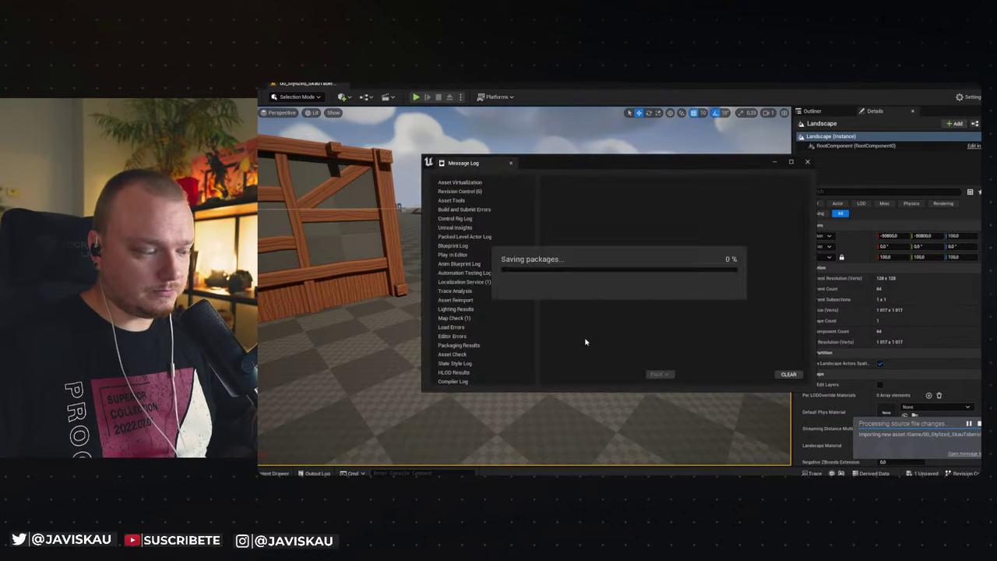
{"action": "left_click", "coordinate": [808, 162]}
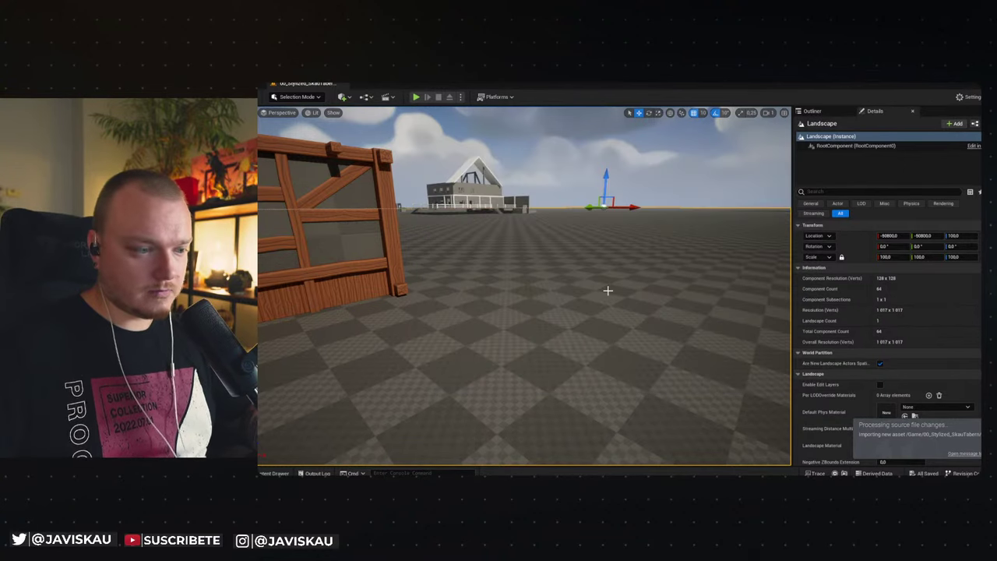
{"action": "key", "text": "ctrl+space"}
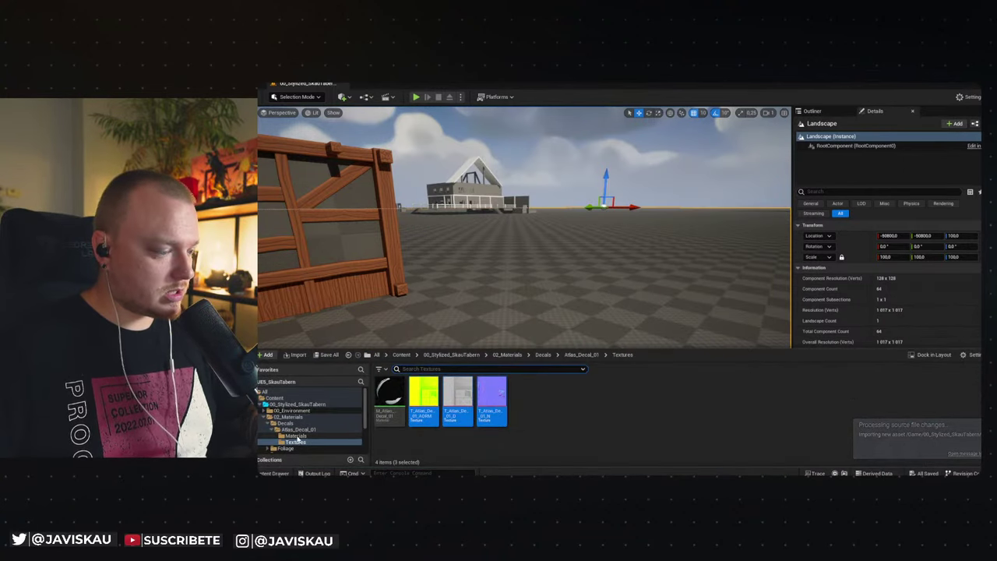
Place SM_Cubo from 00_Environment/00_Base_Architecture_Kit/New_Folder into the level.
{"action": "left_click", "coordinate": [290, 411]}
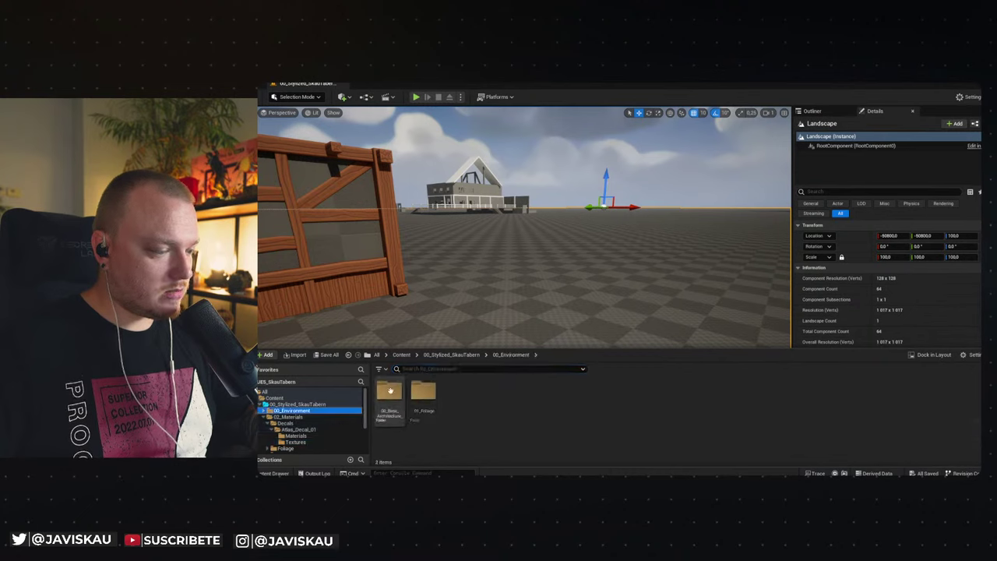
{"action": "double_click", "coordinate": [390, 391]}
{"action": "double_click", "coordinate": [424, 392]}
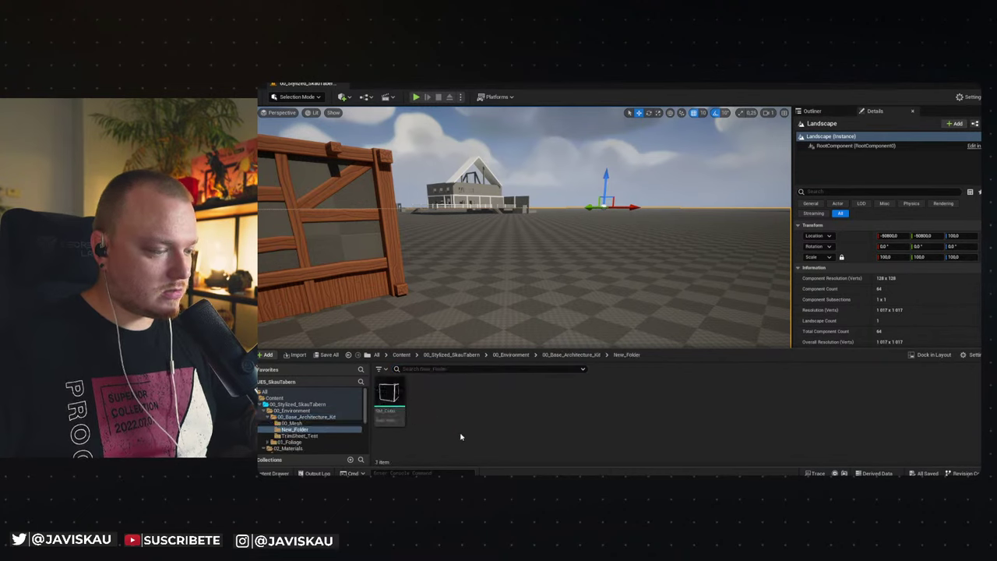
{"action": "left_click_drag", "start_coordinate": [388, 399], "coordinate": [576, 322]}
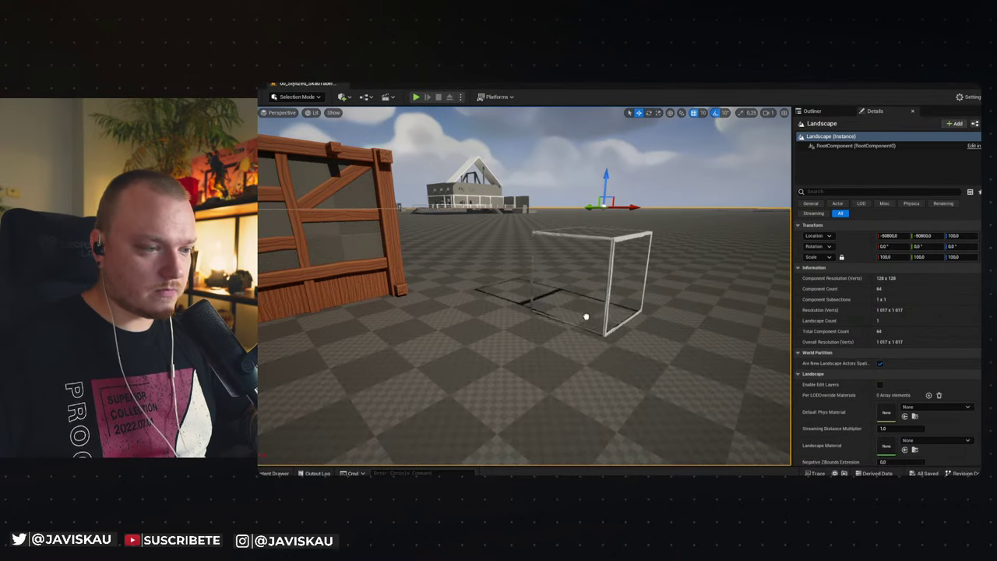
{"action": "left_click_drag", "start_coordinate": [552, 323], "coordinate": [552, 322]}
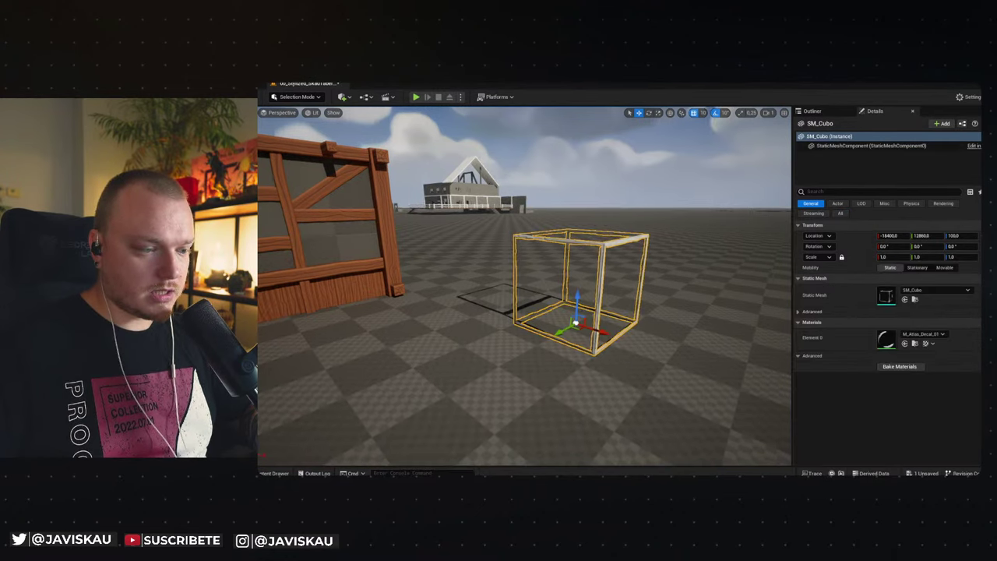
{"action": "scroll", "coordinate": [551, 323], "scroll_direction": "up", "scroll_amount": 3}
{"action": "scroll", "coordinate": [551, 323], "scroll_direction": "up", "scroll_amount": 3}
{"action": "scroll", "coordinate": [524, 286], "scroll_direction": "down", "scroll_amount": 2}
{"action": "scroll", "coordinate": [524, 286], "scroll_direction": "down", "scroll_amount": 3}
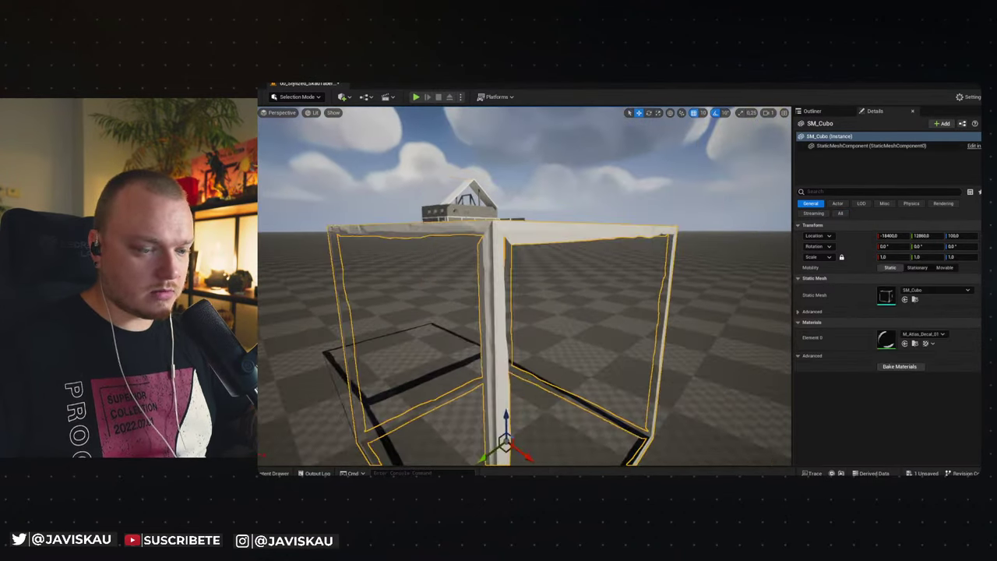
{"action": "scroll", "coordinate": [524, 286], "scroll_direction": "down", "scroll_amount": 3}
{"action": "scroll", "coordinate": [524, 286], "scroll_direction": "down", "scroll_amount": 1}
{"action": "scroll", "coordinate": [525, 286], "scroll_direction": "up", "scroll_amount": 1}
{"action": "scroll", "coordinate": [524, 285], "scroll_direction": "up", "scroll_amount": 2}
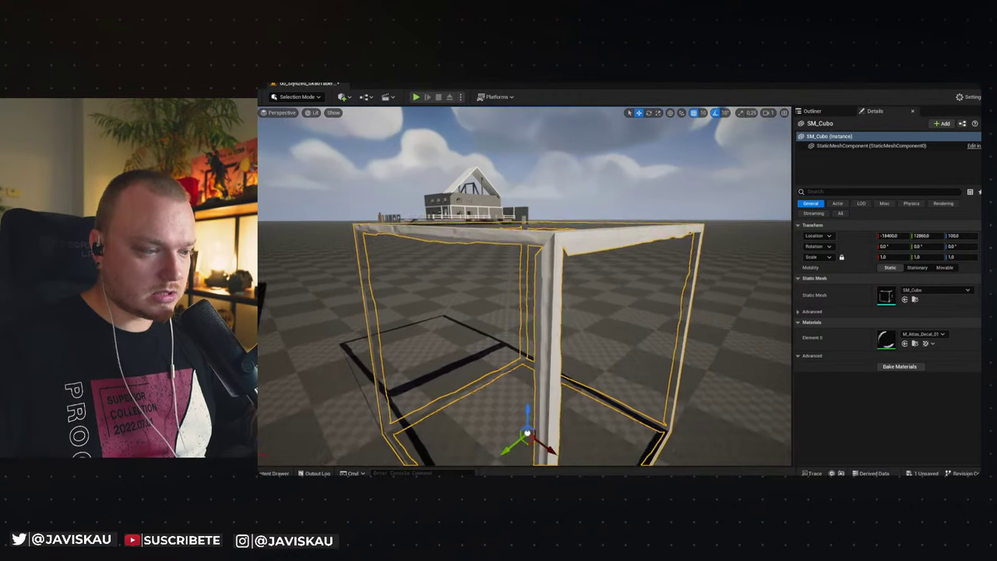
{"action": "scroll", "coordinate": [525, 286], "scroll_direction": "up", "scroll_amount": 2}
{"action": "scroll", "coordinate": [524, 286], "scroll_direction": "up", "scroll_amount": 1}
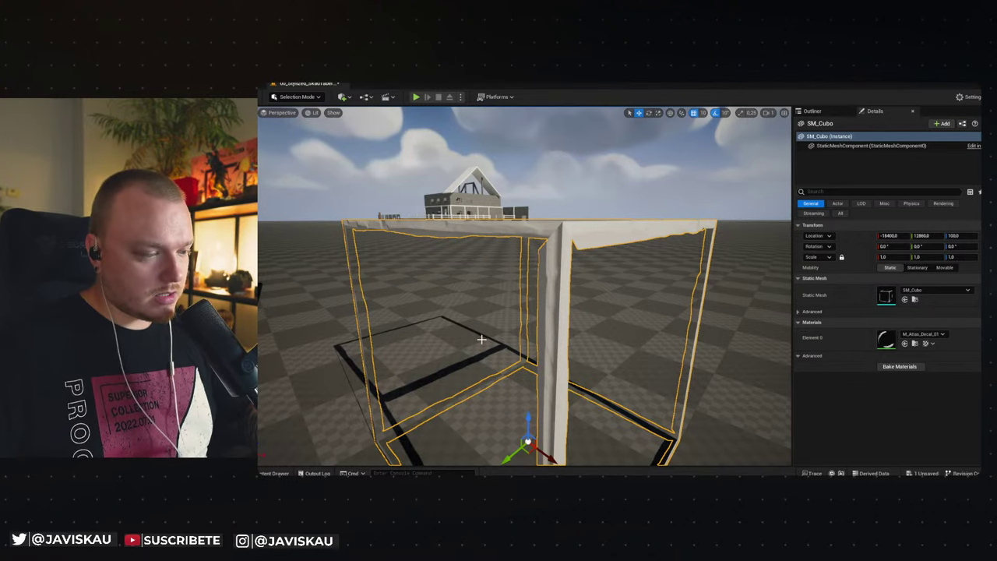
Open the SM_Cubo mesh asset in the Static Mesh Editor.
{"action": "key", "text": "ctrl+space"}
{"action": "left_click", "coordinate": [424, 415]}
{"action": "double_click", "coordinate": [394, 399]}
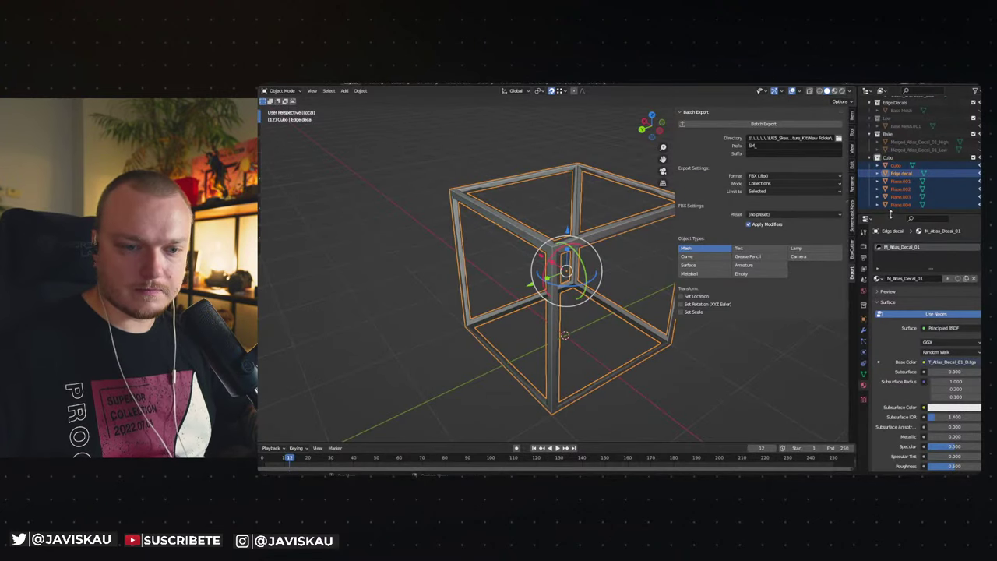
Exit local view, select every Cubo collection object, and batch-export them as FBX again.
{"action": "left_click_drag", "start_coordinate": [891, 215], "coordinate": [891, 297]}
{"action": "left_click", "coordinate": [902, 219]}
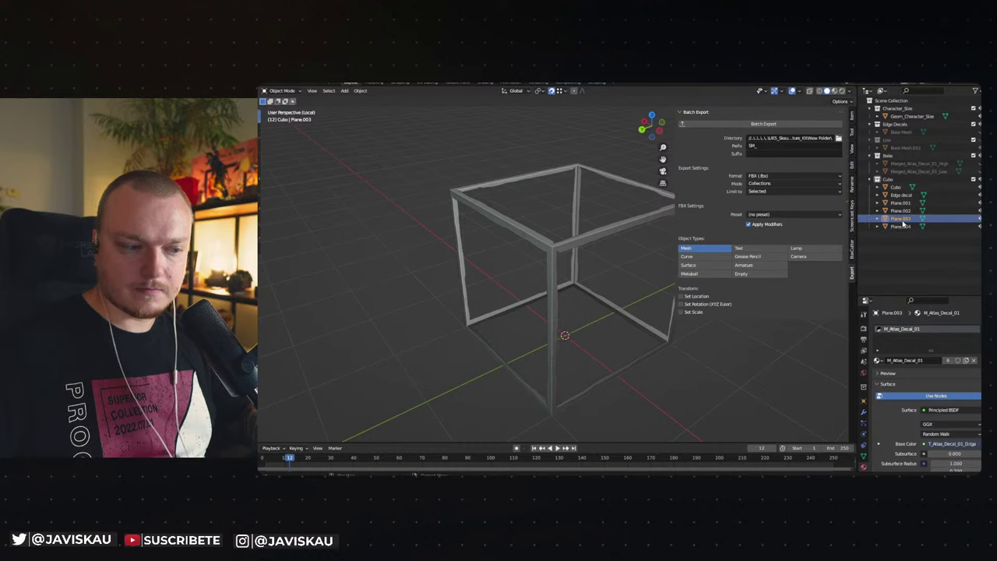
{"action": "key", "text": "KP_Divide"}
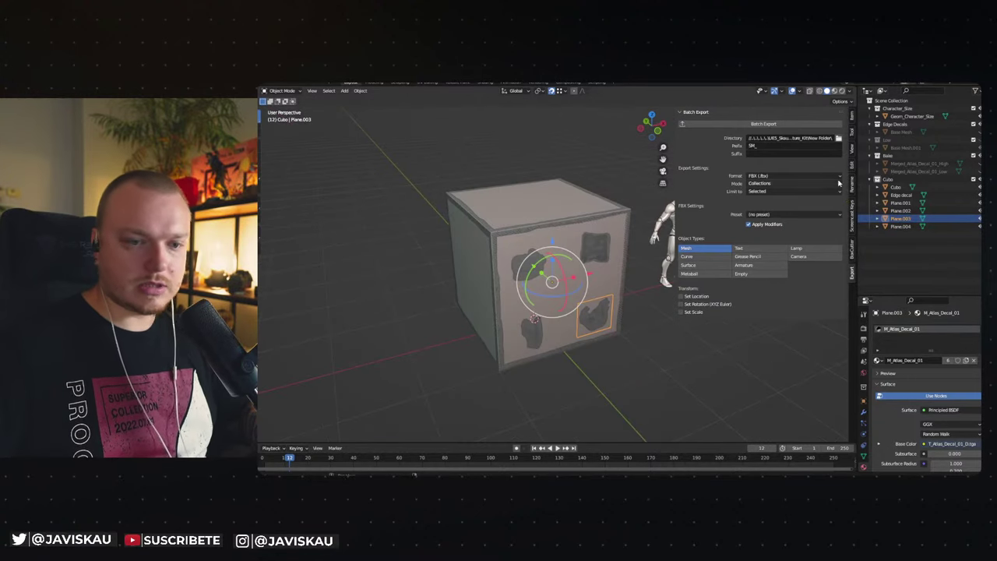
{"action": "left_click", "coordinate": [887, 180]}
{"action": "left_click", "coordinate": [900, 226], "text": "shift"}
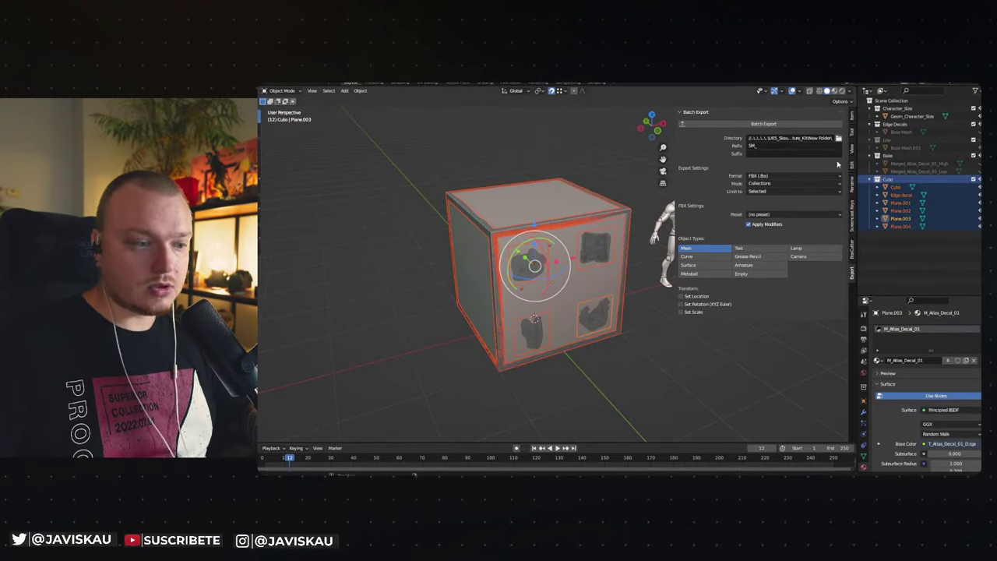
{"action": "left_click", "coordinate": [792, 126]}
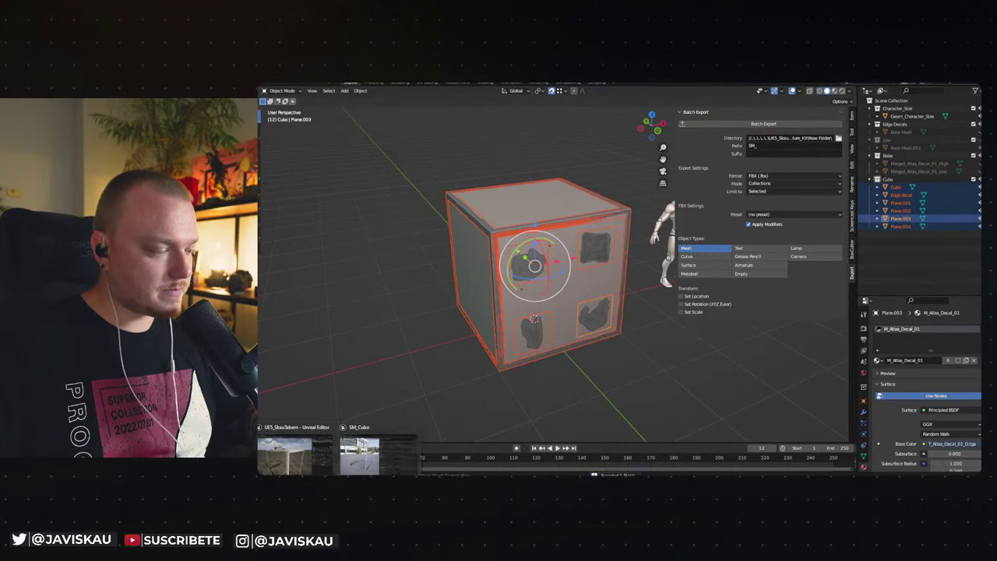
{"action": "left_click", "coordinate": [368, 452]}
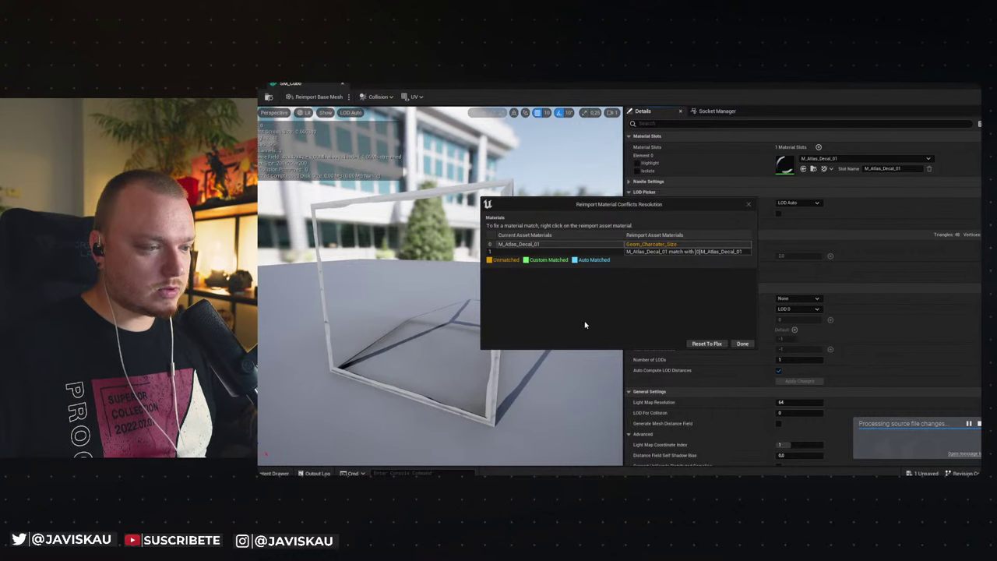
Finish the SM_Cubo reimport and check which mesh parts Elements 0 and 1 cover.
{"action": "left_click", "coordinate": [692, 344]}
{"action": "left_click_drag", "start_coordinate": [547, 356], "coordinate": [475, 356]}
{"action": "left_click", "coordinate": [637, 187]}
{"action": "left_click", "coordinate": [636, 187]}
{"action": "left_click", "coordinate": [637, 163]}
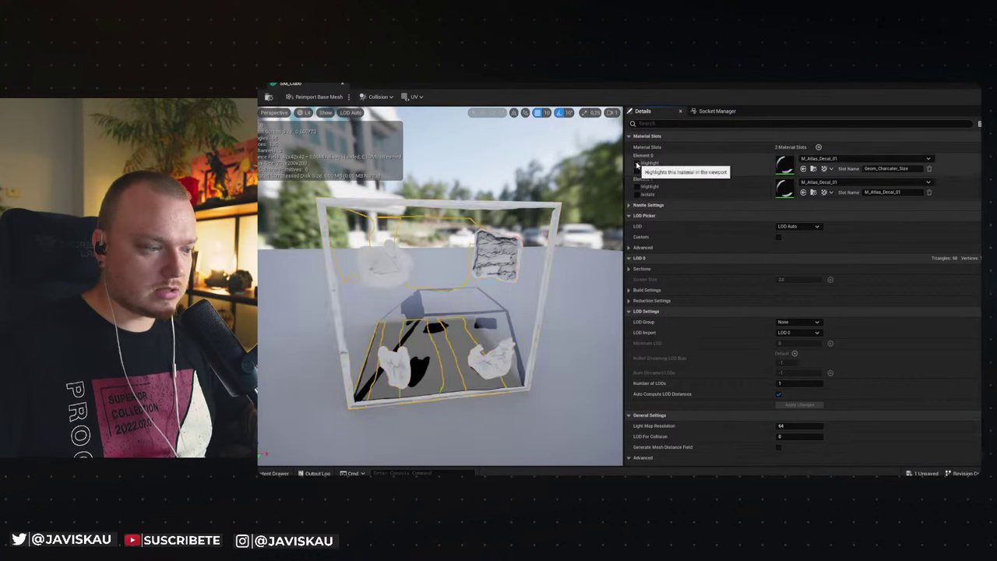
{"action": "mouse_move", "coordinate": [620, 184]}
{"action": "left_mouse_down"}
{"action": "mouse_move", "coordinate": [545, 195]}
{"action": "mouse_move", "coordinate": [436, 312]}
{"action": "left_mouse_up"}
{"action": "left_click", "coordinate": [637, 164]}
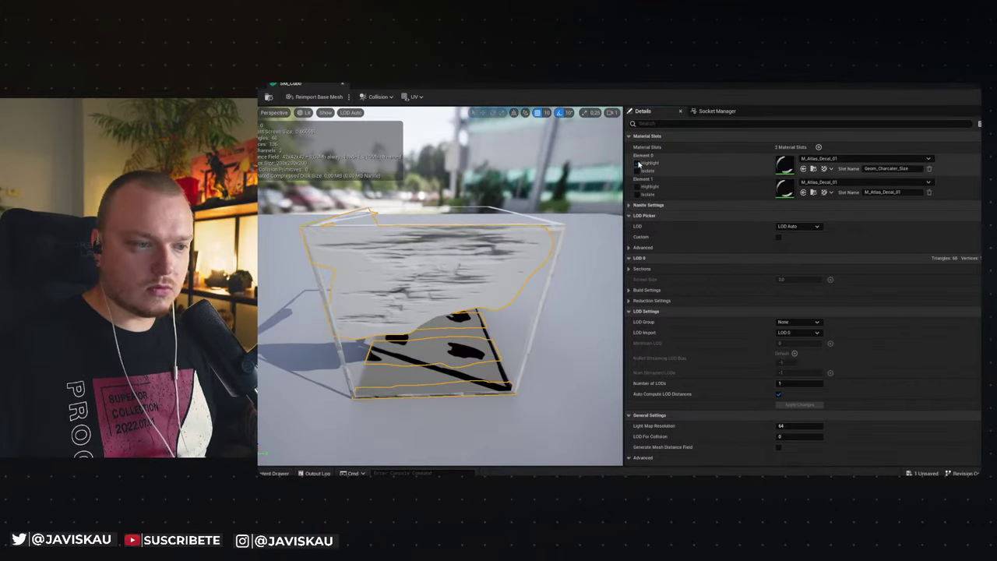
Assign M_PrototypeGrid_TopDark to Element 0 and close the SM_Cubo mesh editor.
{"action": "left_click", "coordinate": [858, 157]}
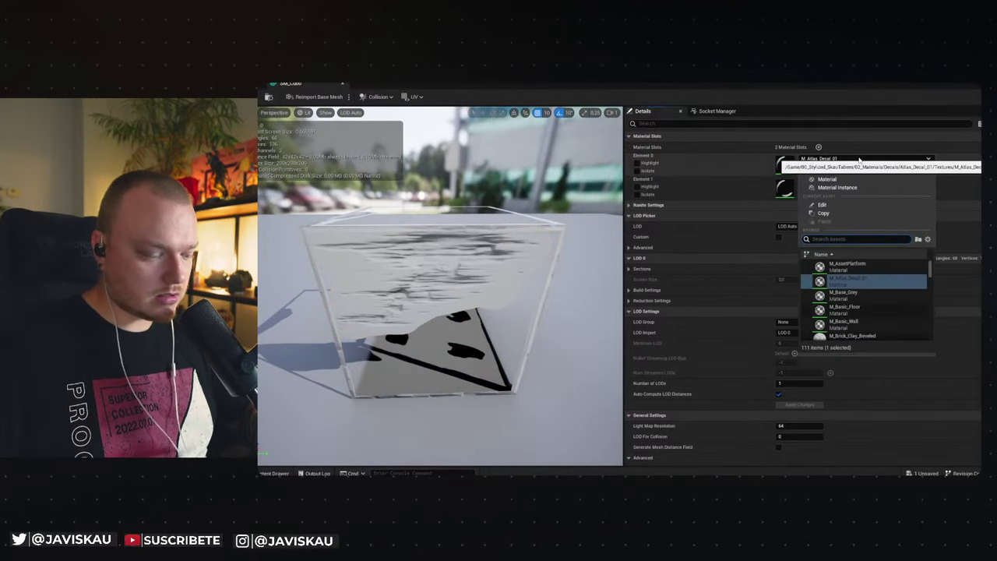
{"action": "type", "text": "dark"}
{"action": "left_click", "coordinate": [853, 264]}
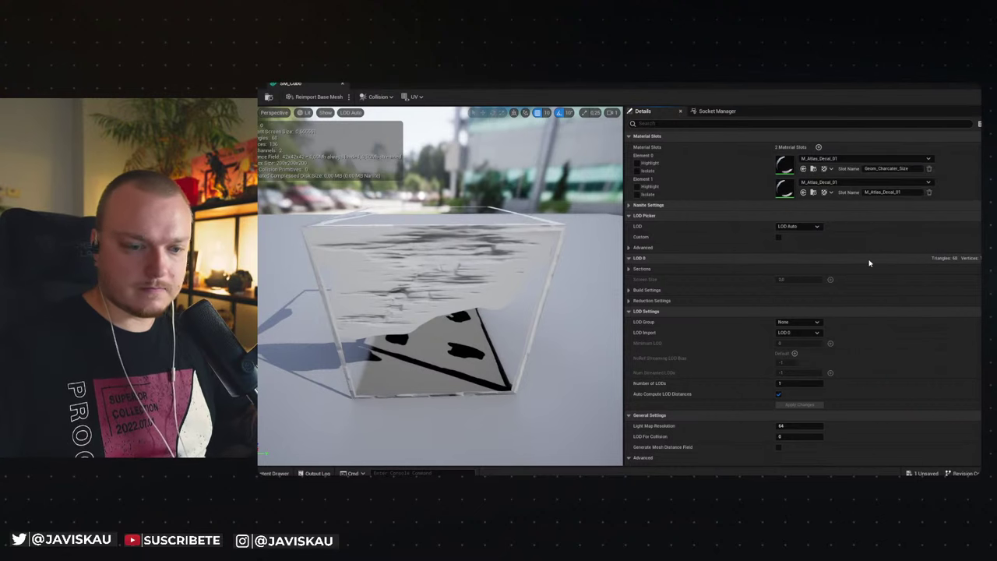
{"action": "mouse_move", "coordinate": [487, 300]}
{"action": "left_mouse_down"}
{"action": "mouse_move", "coordinate": [590, 320]}
{"action": "mouse_move", "coordinate": [437, 319]}
{"action": "mouse_move", "coordinate": [585, 311]}
{"action": "mouse_move", "coordinate": [545, 366]}
{"action": "left_mouse_up"}
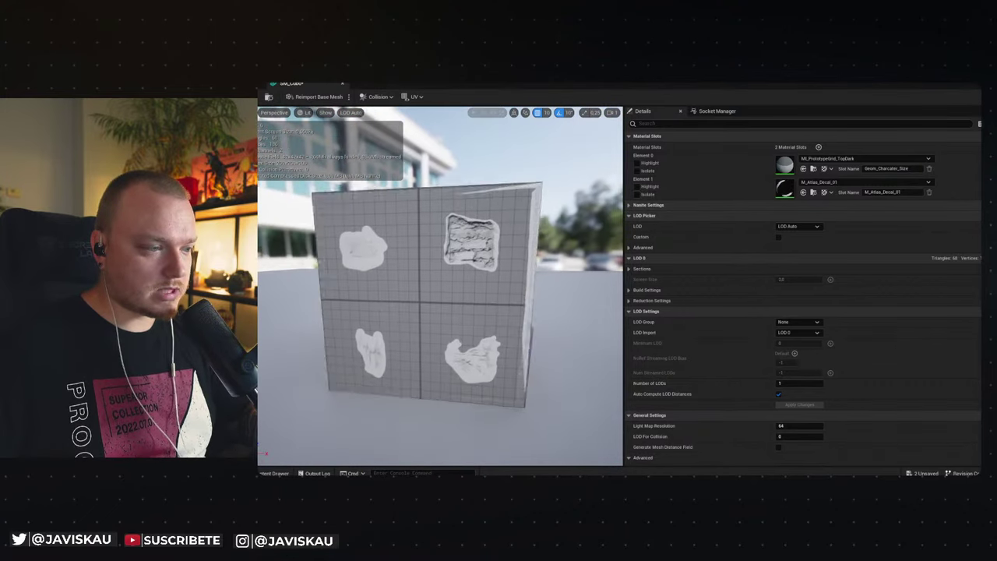
{"action": "left_click_drag", "start_coordinate": [545, 366], "coordinate": [591, 311]}
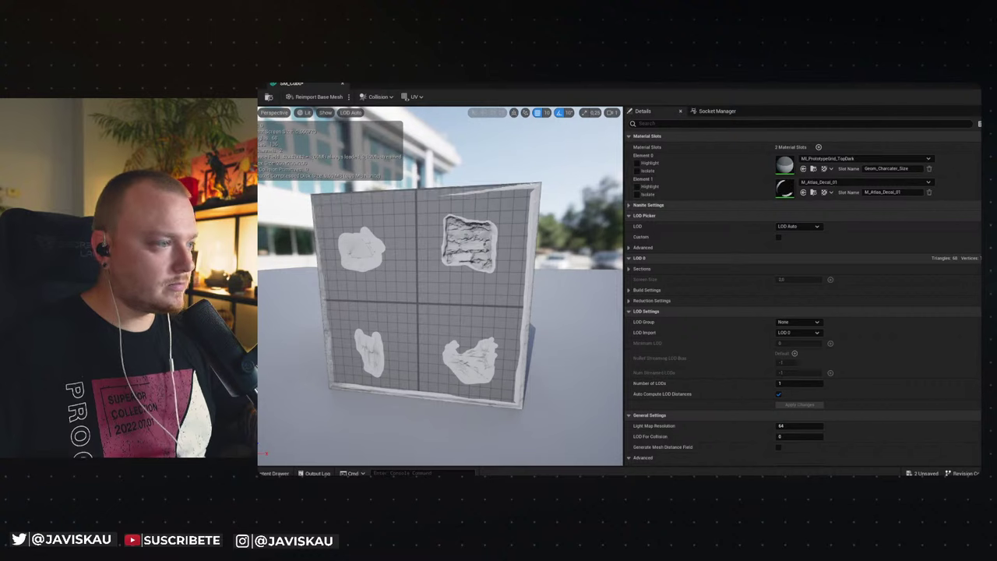
{"action": "left_click", "coordinate": [342, 84]}
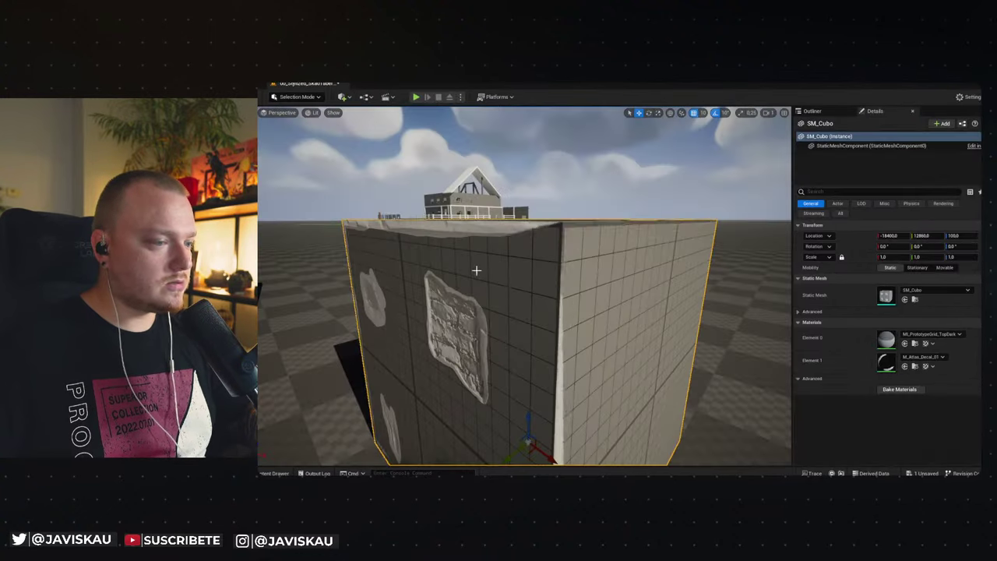
Open M_Atlas_Decal_01 from the decal Textures folder in the Material Editor.
{"action": "mouse_move", "coordinate": [474, 272]}
{"action": "left_mouse_down", "text": "alt"}
{"action": "mouse_move", "coordinate": [537, 311]}
{"action": "mouse_move", "coordinate": [499, 327]}
{"action": "left_mouse_up", "text": "alt"}
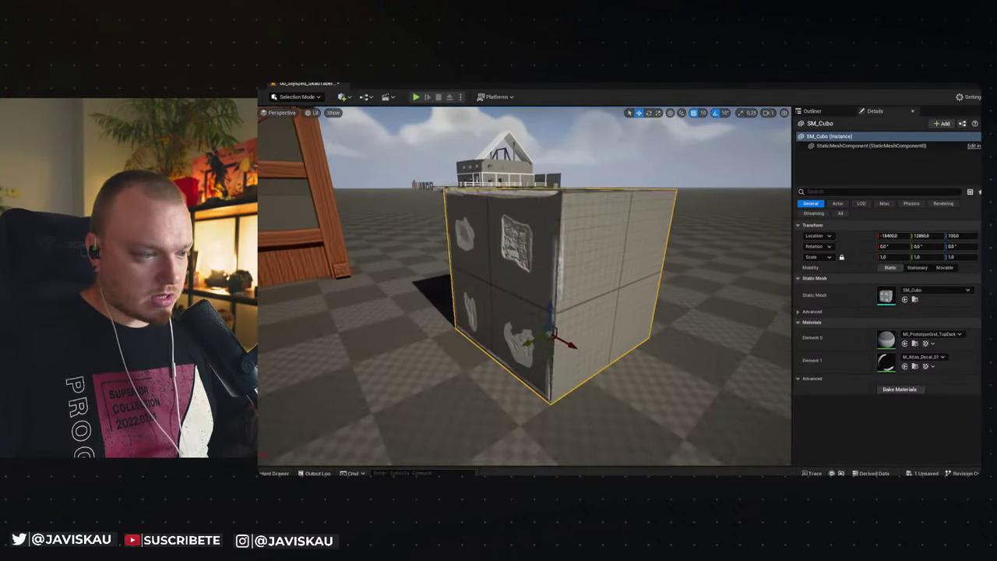
{"action": "key", "text": "ctrl+b"}
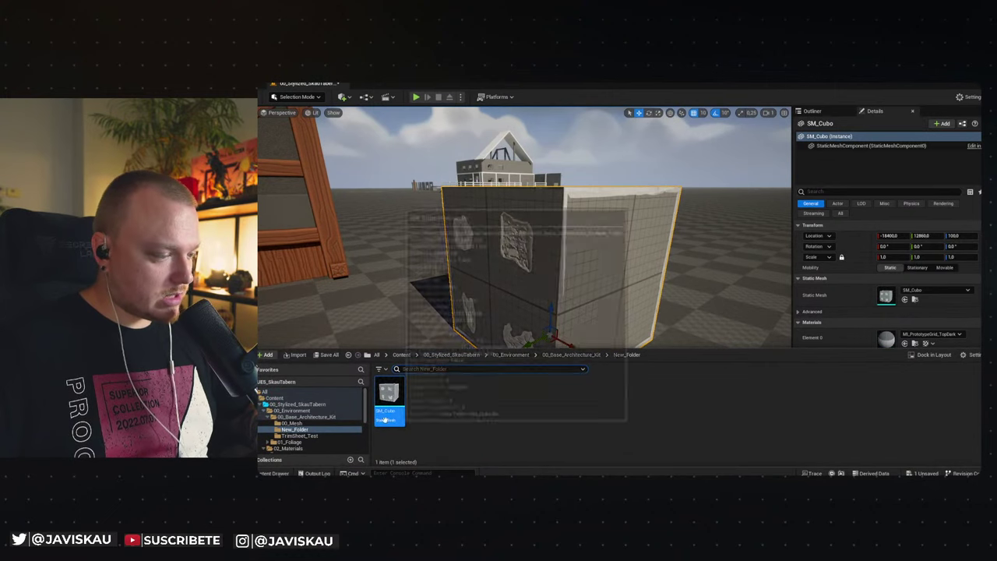
{"action": "scroll", "coordinate": [318, 437], "scroll_direction": "down", "scroll_amount": 2}
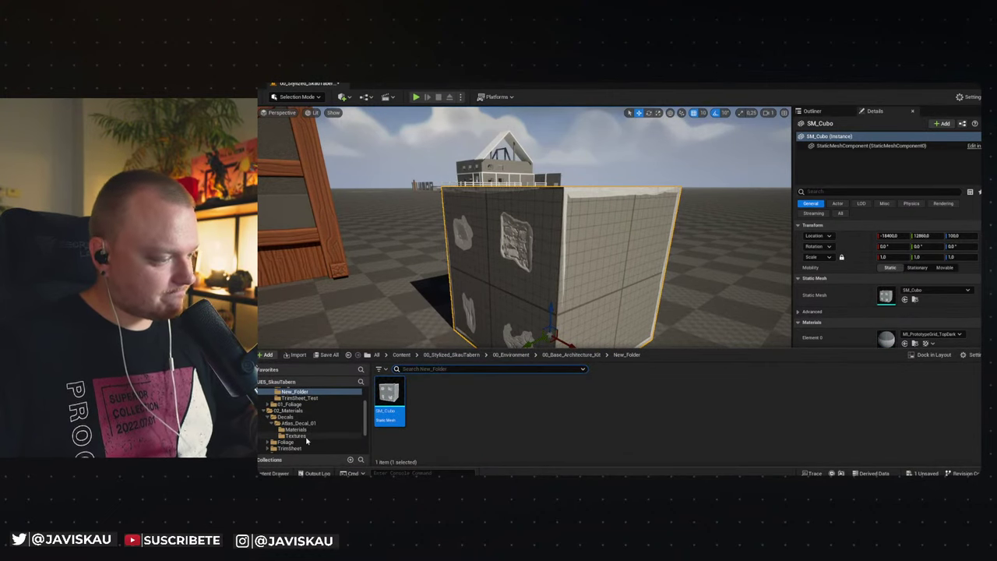
{"action": "left_click", "coordinate": [296, 436]}
{"action": "left_click", "coordinate": [392, 395]}
{"action": "double_click", "coordinate": [392, 395]}
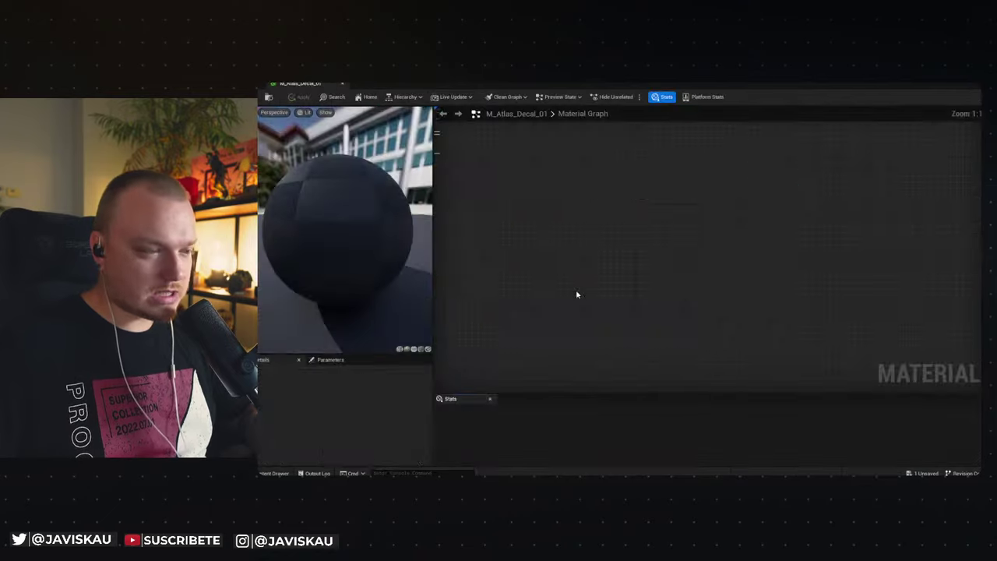
Disconnect the lower Texture Sample's RGB output in the material graph.
{"action": "right_click_drag", "start_coordinate": [517, 223], "coordinate": [650, 229]}
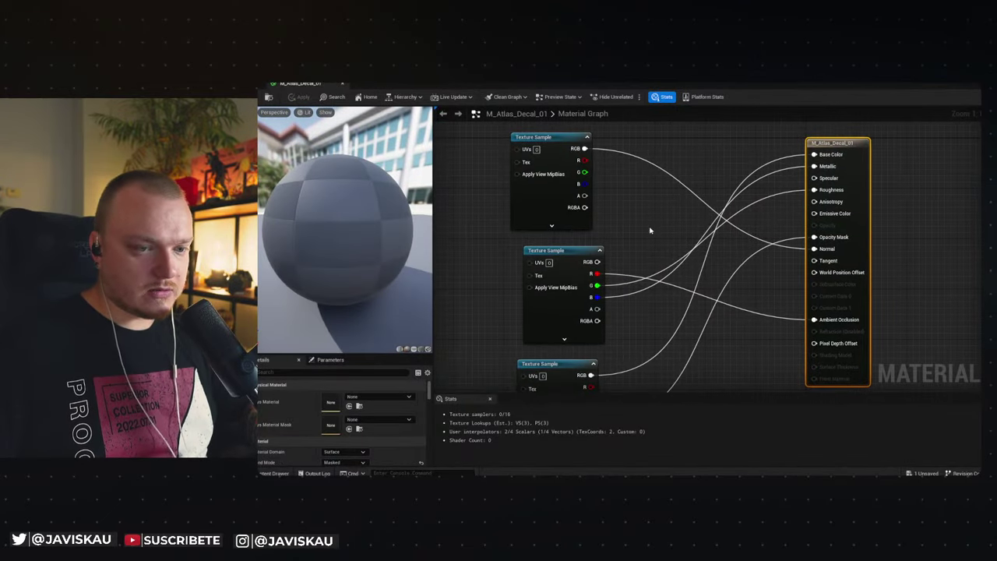
{"action": "right_click_drag", "start_coordinate": [643, 323], "coordinate": [598, 321]}
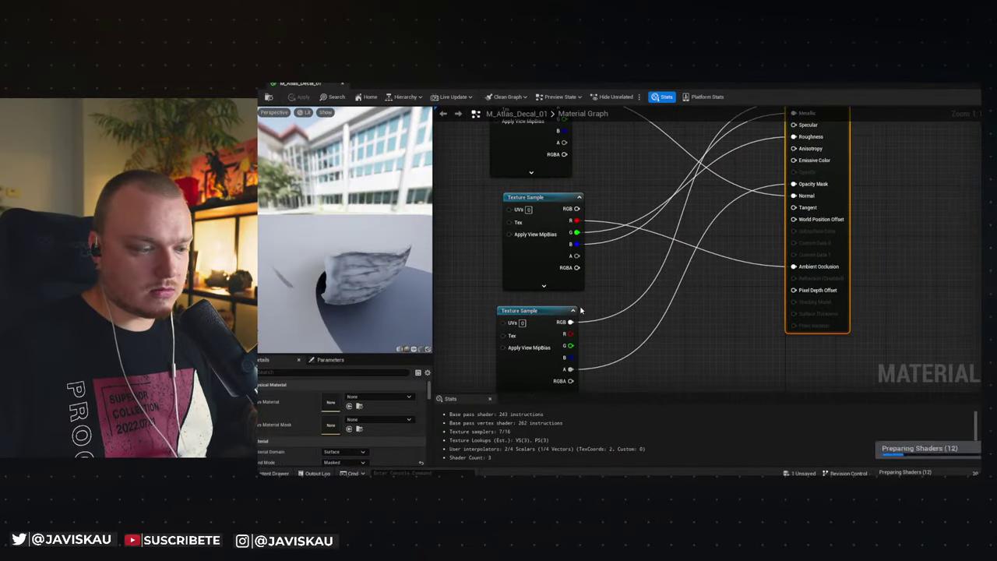
{"action": "left_click", "coordinate": [623, 314], "text": "alt"}
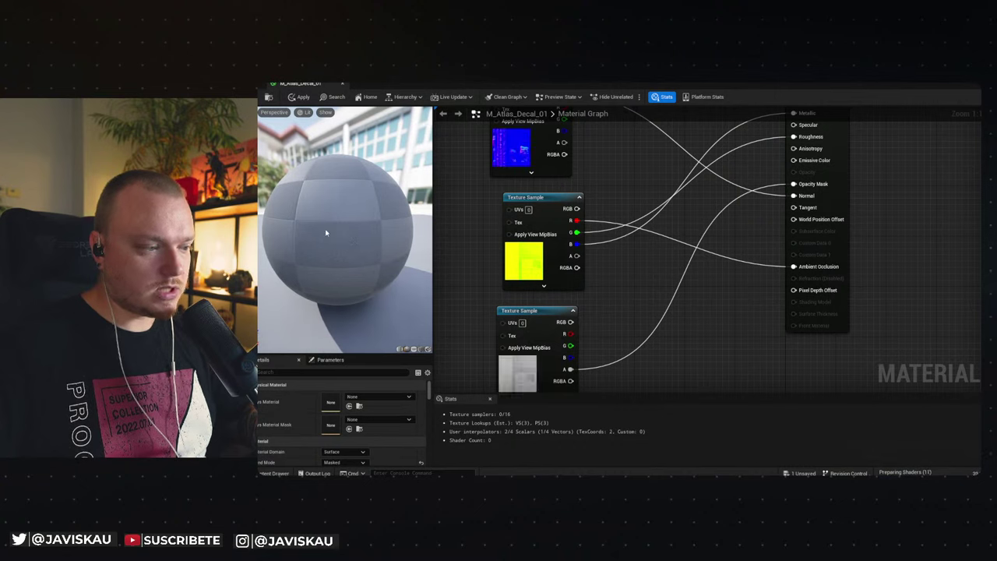
Preview the material on the decal mesh and wire the lower texture's RGB into Base Color.
{"action": "mouse_move", "coordinate": [349, 240]}
{"action": "left_mouse_down"}
{"action": "mouse_move", "coordinate": [371, 257]}
{"action": "mouse_move", "coordinate": [363, 349]}
{"action": "left_mouse_up"}
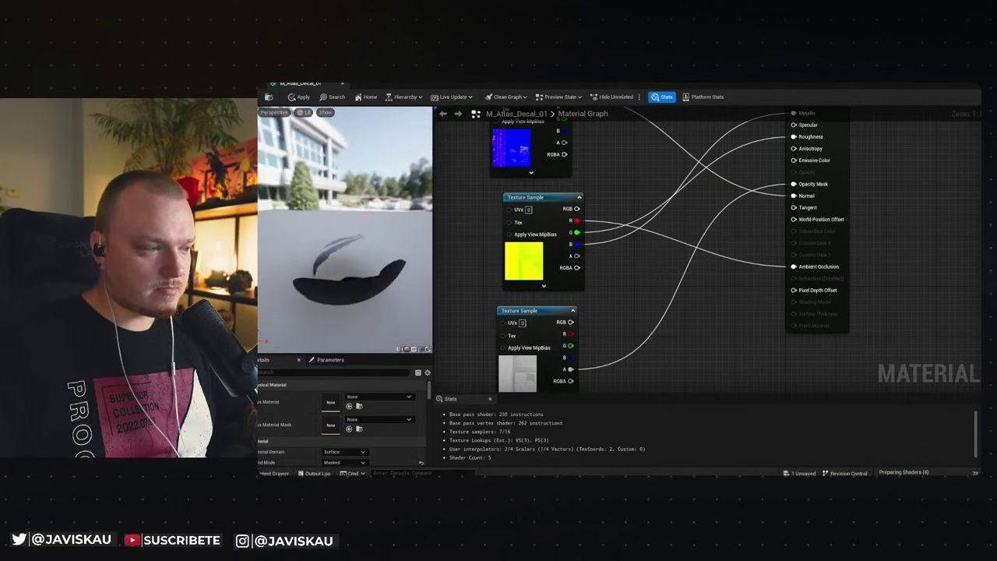
{"action": "left_click", "coordinate": [421, 350]}
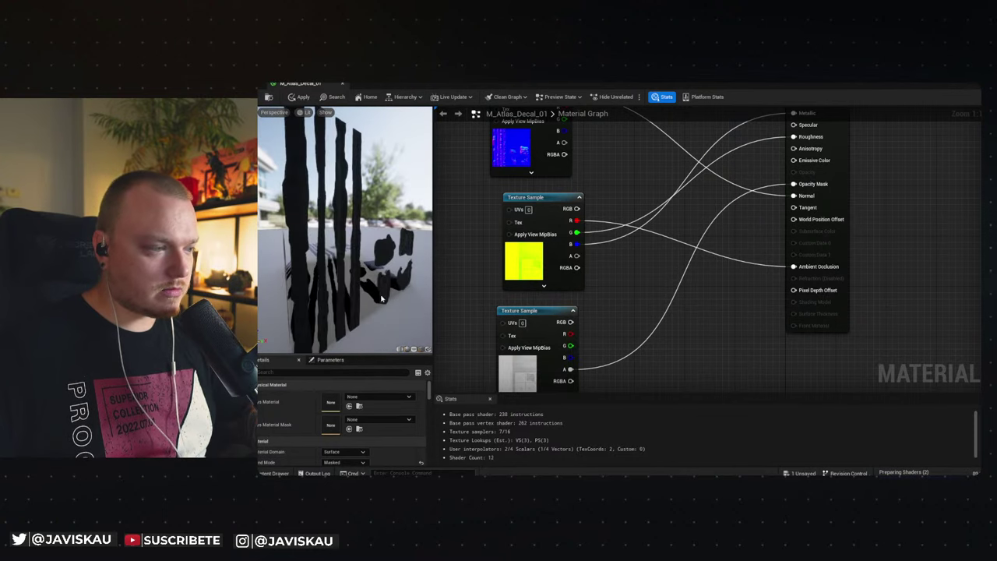
{"action": "mouse_move", "coordinate": [367, 233]}
{"action": "left_mouse_down"}
{"action": "mouse_move", "coordinate": [421, 171]}
{"action": "mouse_move", "coordinate": [489, 342]}
{"action": "left_mouse_up"}
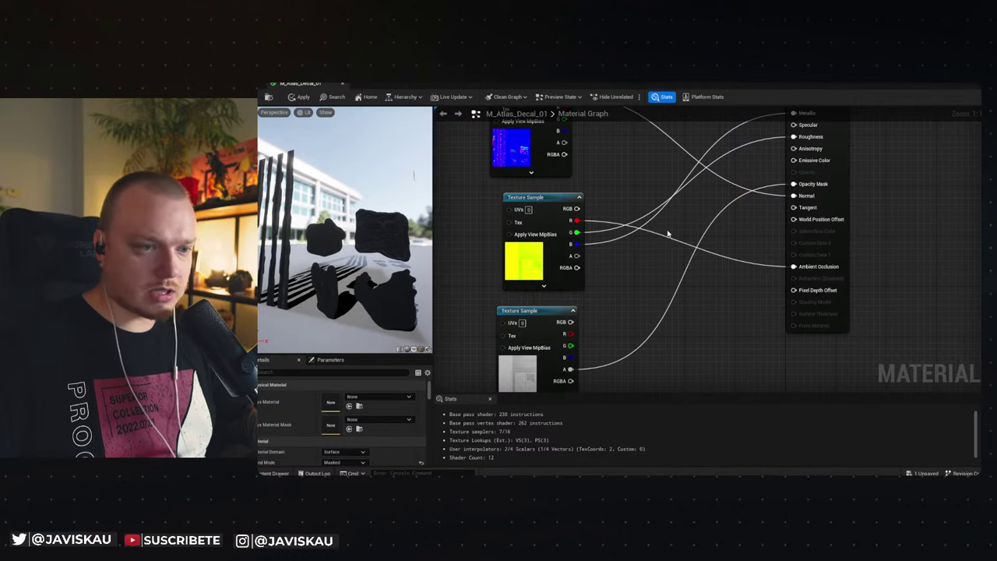
{"action": "scroll", "coordinate": [621, 317], "scroll_direction": "down", "scroll_amount": 1}
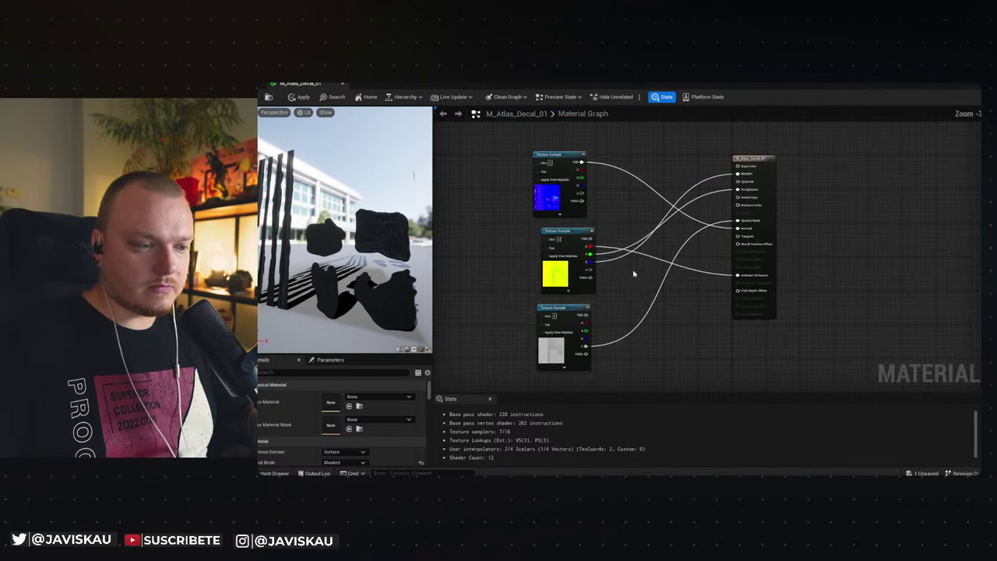
{"action": "left_click_drag", "start_coordinate": [573, 331], "coordinate": [766, 136]}
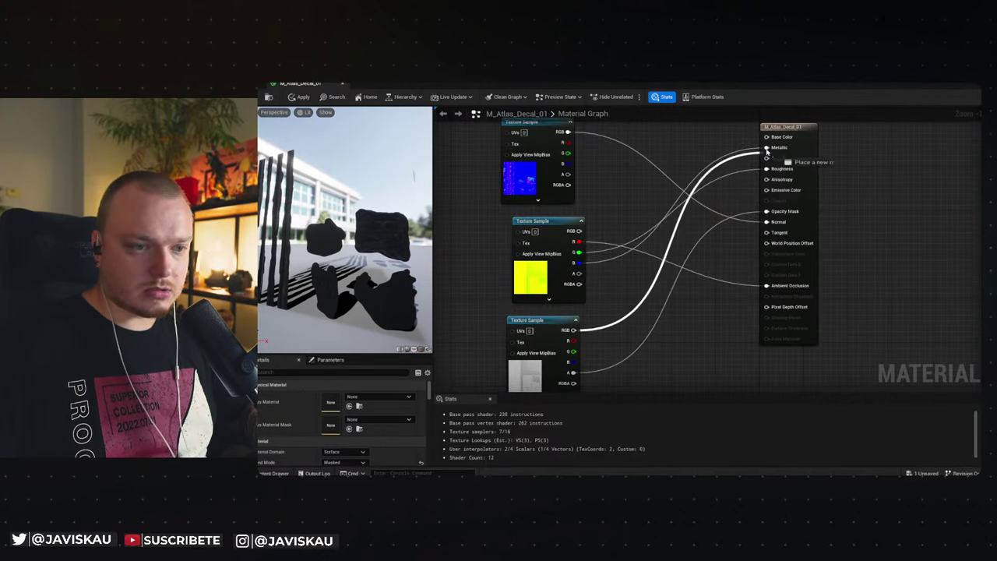
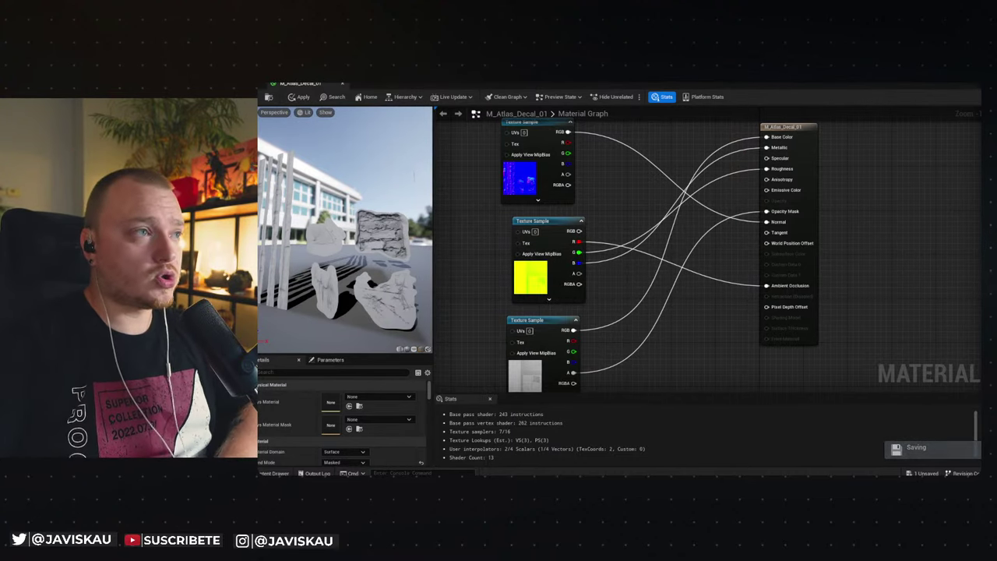
Apply and save the M_Atlas_Decal_01 material edits in Unreal, then bring Blender forward.
{"action": "left_click", "coordinate": [300, 96]}
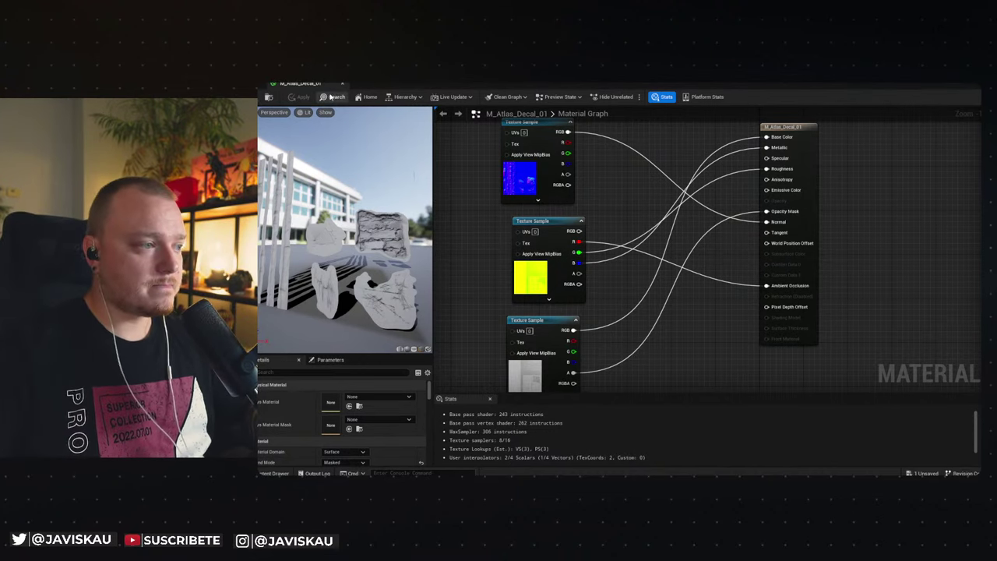
{"action": "key", "text": "alt+Tab"}
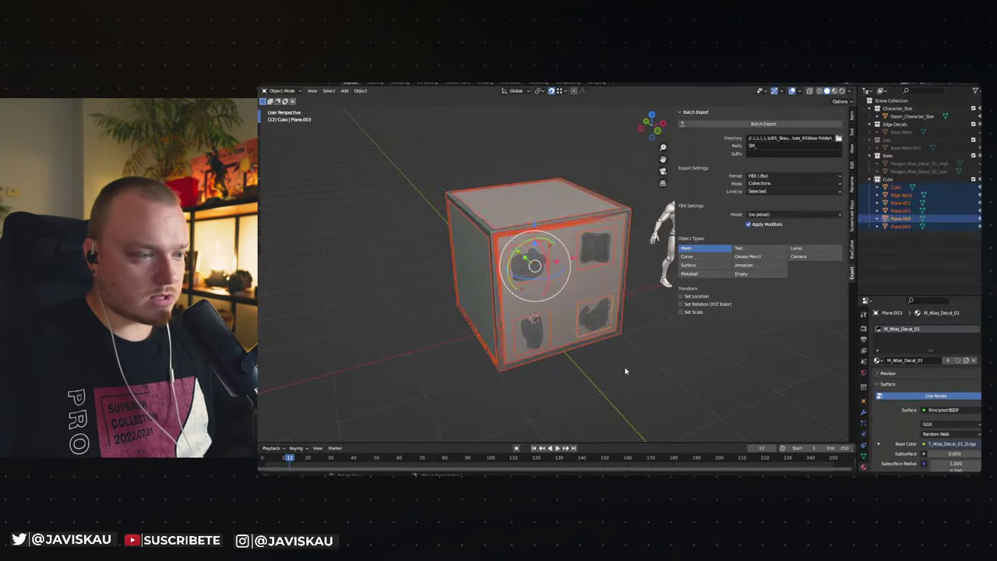
Select the Edge decal frame object after briefly browsing its modifier list.
{"action": "left_click", "coordinate": [621, 375]}
{"action": "left_click", "coordinate": [491, 235]}
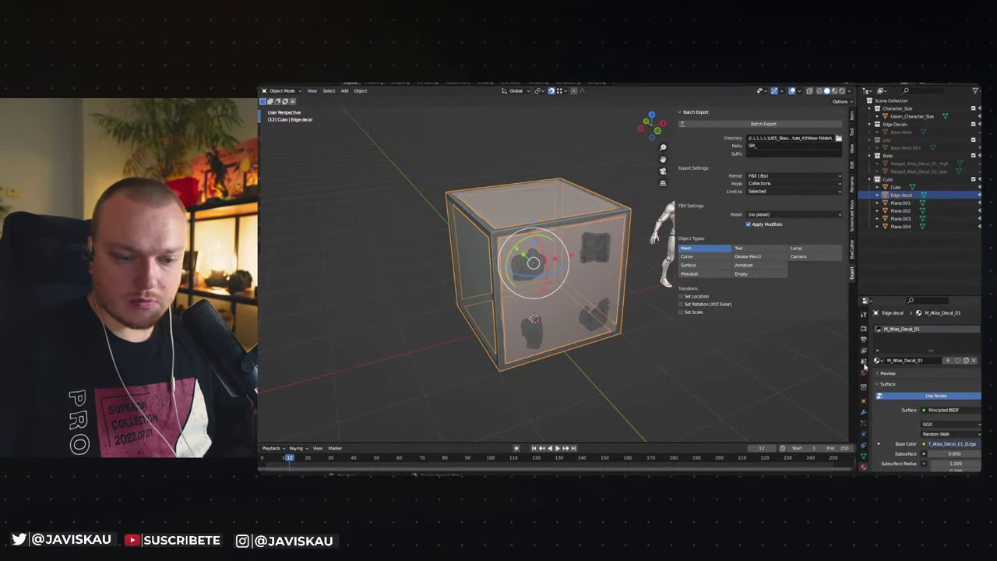
{"action": "left_click", "coordinate": [865, 413]}
{"action": "left_click", "coordinate": [890, 331]}
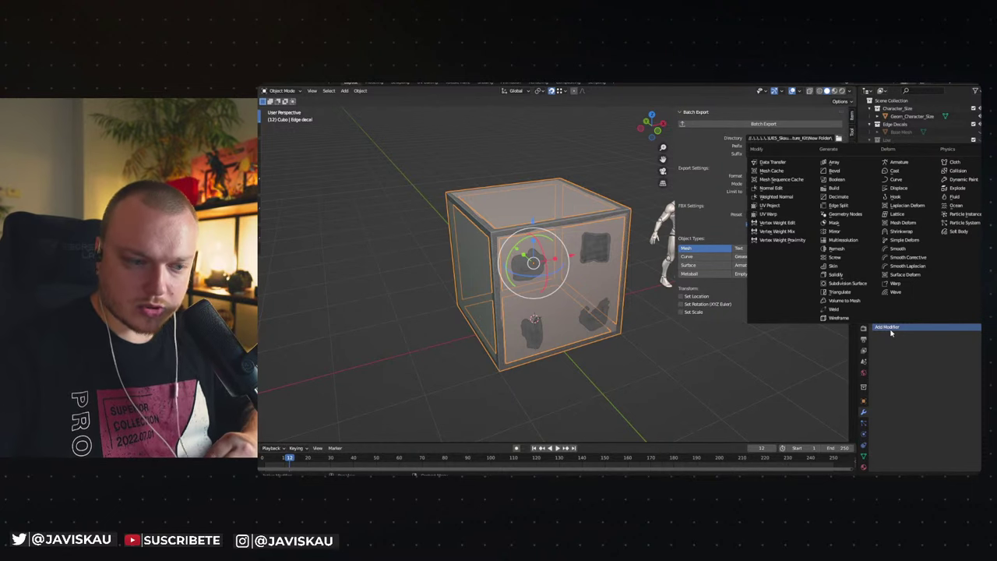
{"action": "left_click", "coordinate": [638, 331]}
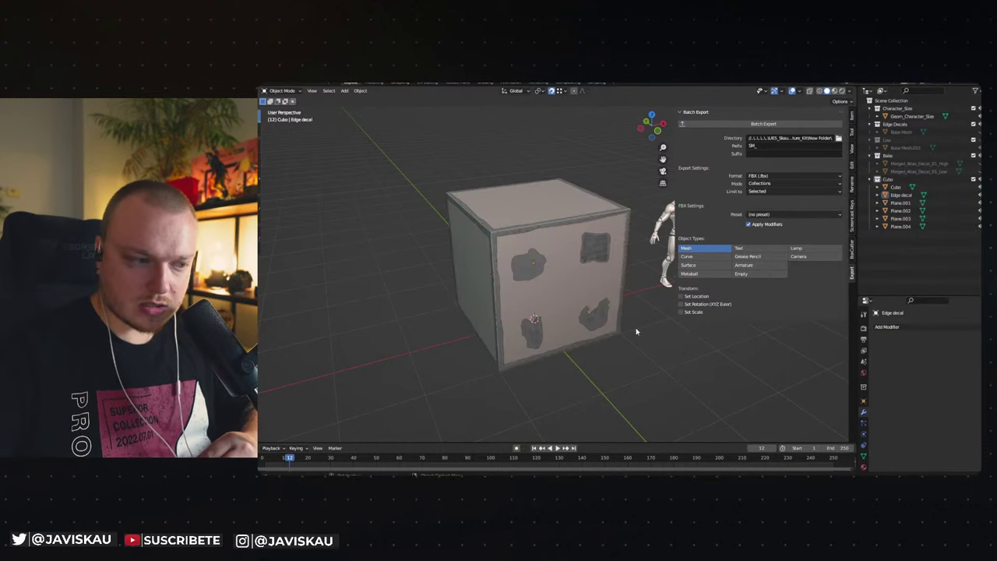
{"action": "left_click", "coordinate": [487, 227]}
Scale the Edge decal frame up very slightly around the cube and turn off X-ray.
{"action": "key", "text": "r"}
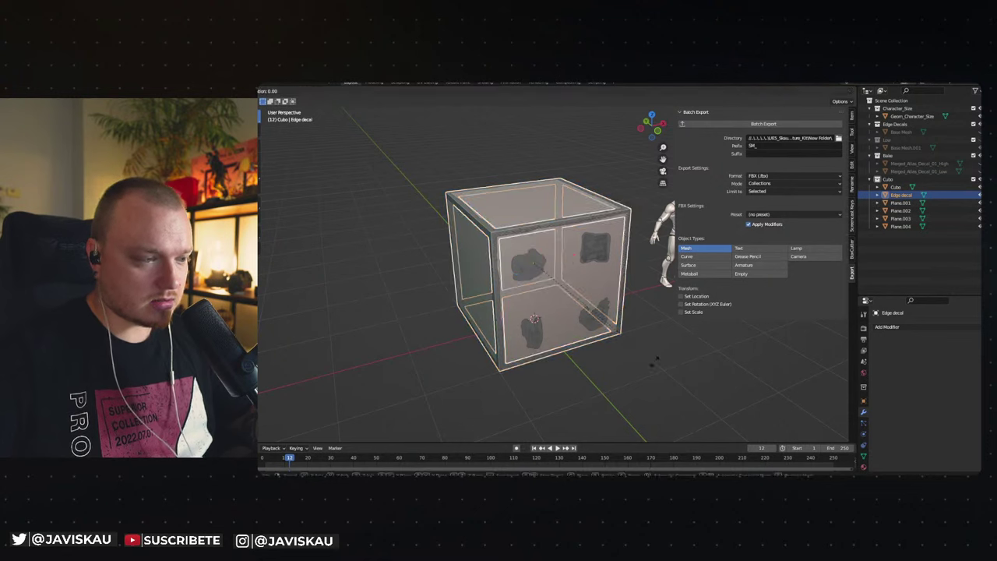
{"action": "key", "text": "Escape"}
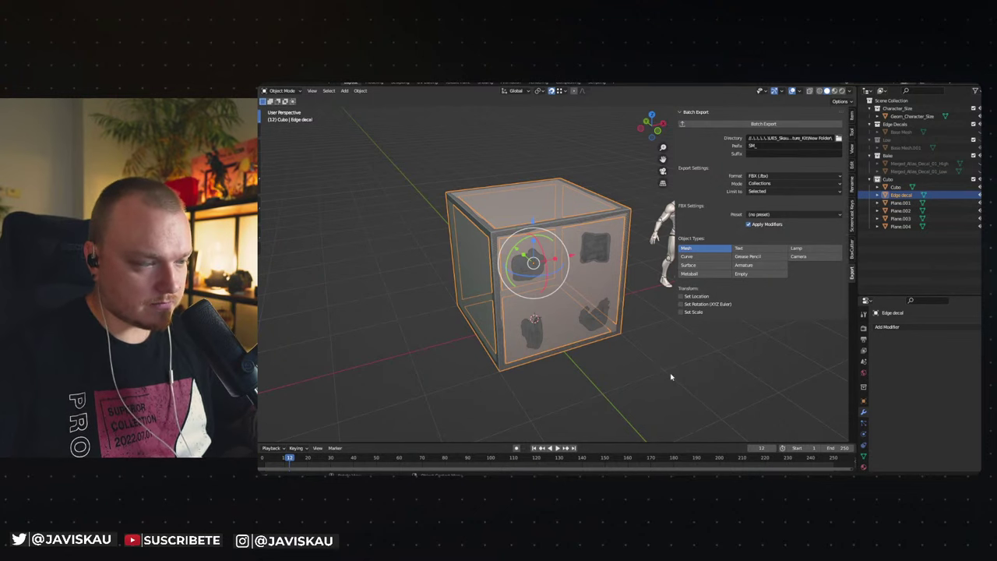
{"action": "key", "text": "s"}
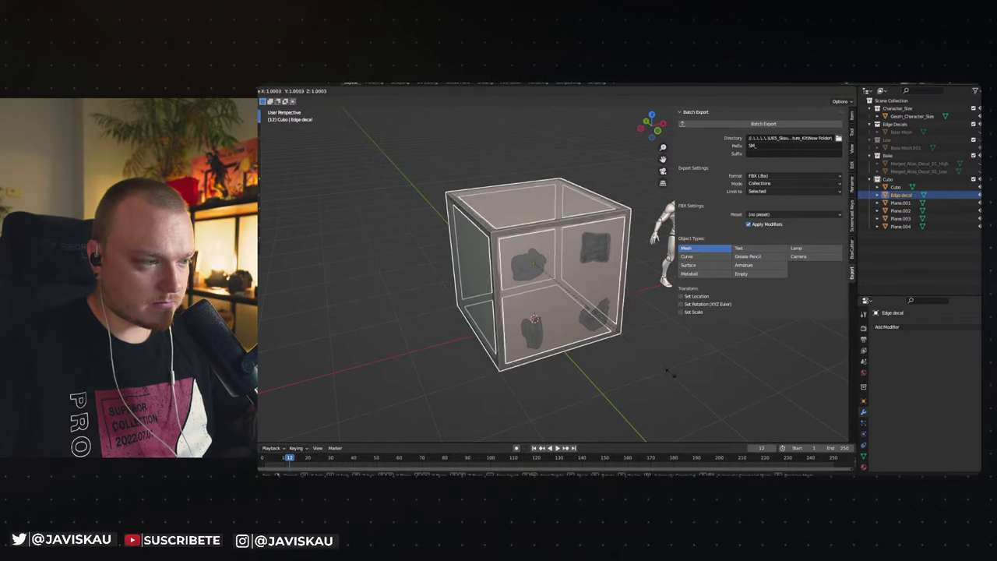
{"action": "left_click", "coordinate": [673, 376]}
{"action": "key", "text": "alt+z"}
{"action": "left_click", "coordinate": [651, 362]}
Zoom in on the cube's corner and check the Edge decal geometry in Edit Mode.
{"action": "mouse_move", "coordinate": [650, 362]}
{"action": "middle_mouse_down"}
{"action": "mouse_move", "coordinate": [659, 327]}
{"action": "mouse_move", "coordinate": [635, 356]}
{"action": "mouse_move", "coordinate": [617, 340]}
{"action": "middle_mouse_up"}
{"action": "scroll", "coordinate": [538, 286], "scroll_direction": "up", "scroll_amount": 3}
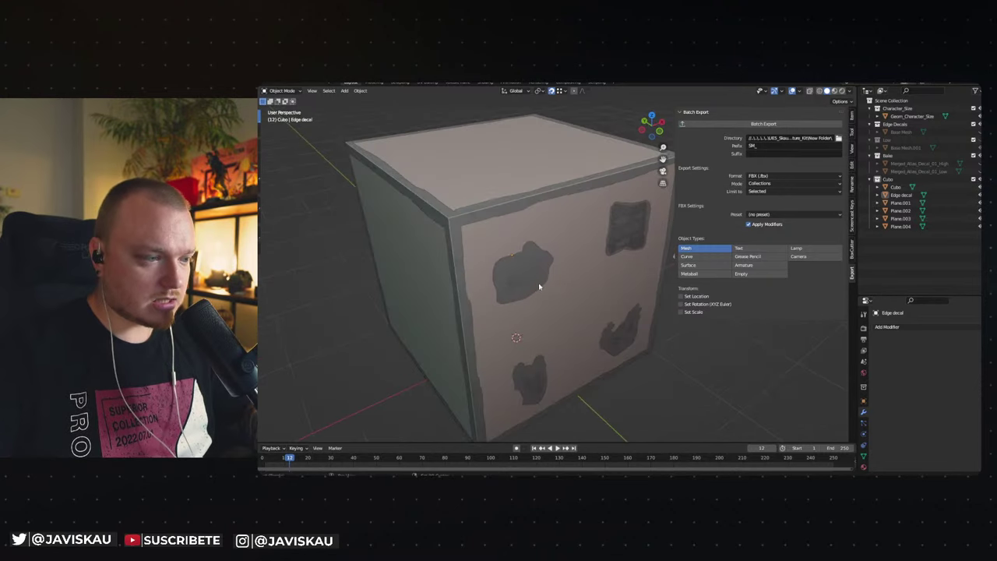
{"action": "middle_click_drag", "start_coordinate": [538, 287], "coordinate": [542, 288]}
{"action": "left_click", "coordinate": [543, 287]}
{"action": "key", "text": "Tab"}
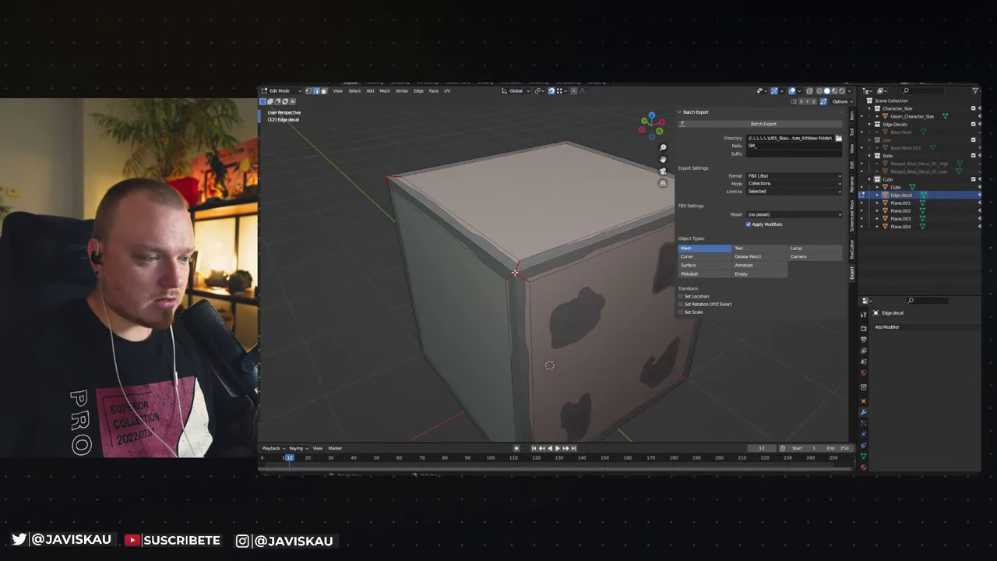
{"action": "key", "text": "a"}
{"action": "key", "text": "alt+a"}
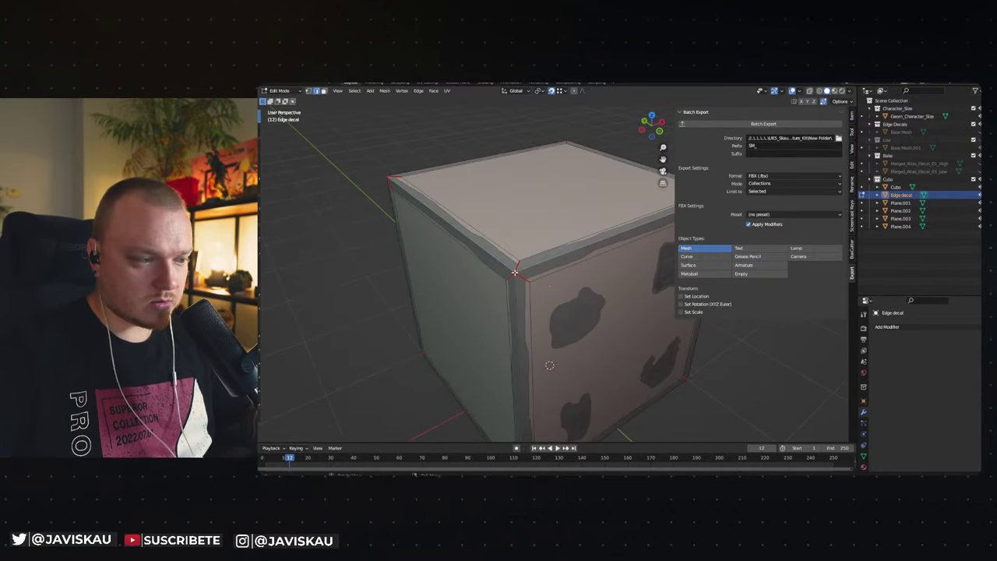
{"action": "key", "text": "Tab"}
{"action": "key", "text": "Tab"}
{"action": "key", "text": "Tab"}
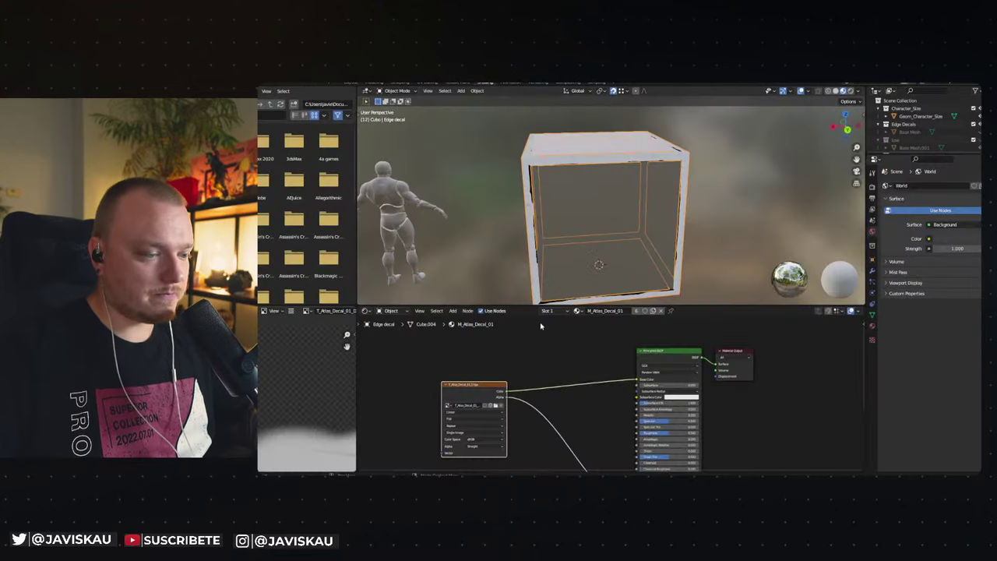
Duplicate the Image Texture node and wire the normal-map copy into the shader's Normal input.
{"action": "right_click", "coordinate": [516, 394]}
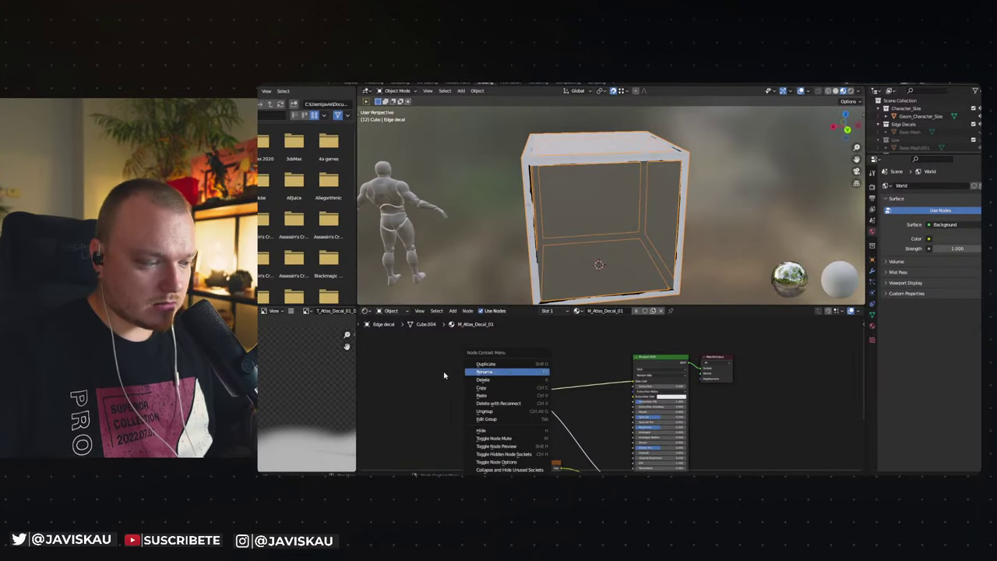
{"action": "left_click", "coordinate": [498, 364]}
{"action": "middle_click_drag", "start_coordinate": [535, 356], "coordinate": [540, 390]}
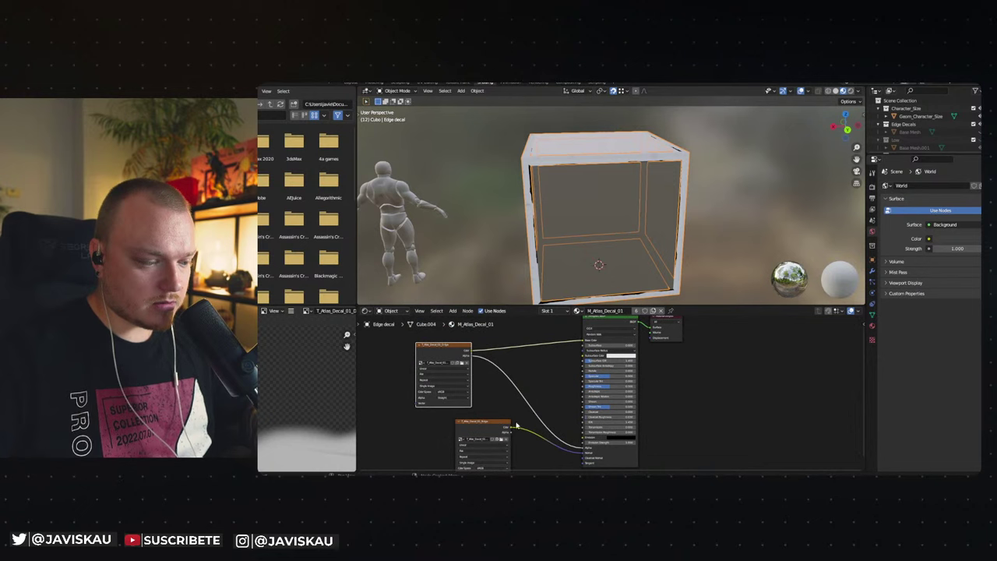
{"action": "left_click_drag", "start_coordinate": [578, 348], "coordinate": [539, 371]}
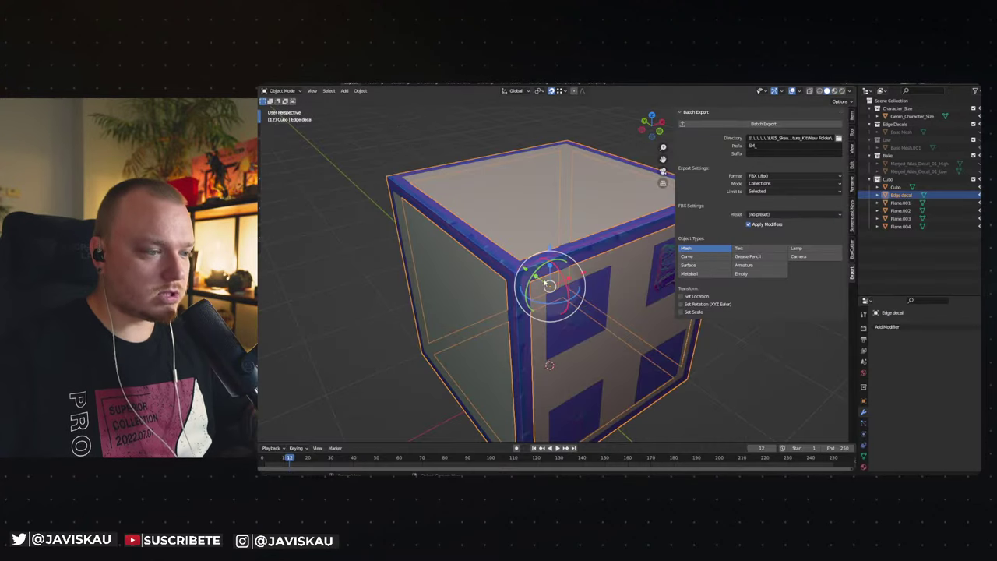
Orbit and zoom around the cube to inspect the normal-mapped edge trim.
{"action": "mouse_move", "coordinate": [579, 281]}
{"action": "middle_mouse_down"}
{"action": "mouse_move", "coordinate": [474, 262]}
{"action": "mouse_move", "coordinate": [498, 251]}
{"action": "mouse_move", "coordinate": [489, 251]}
{"action": "middle_mouse_up"}
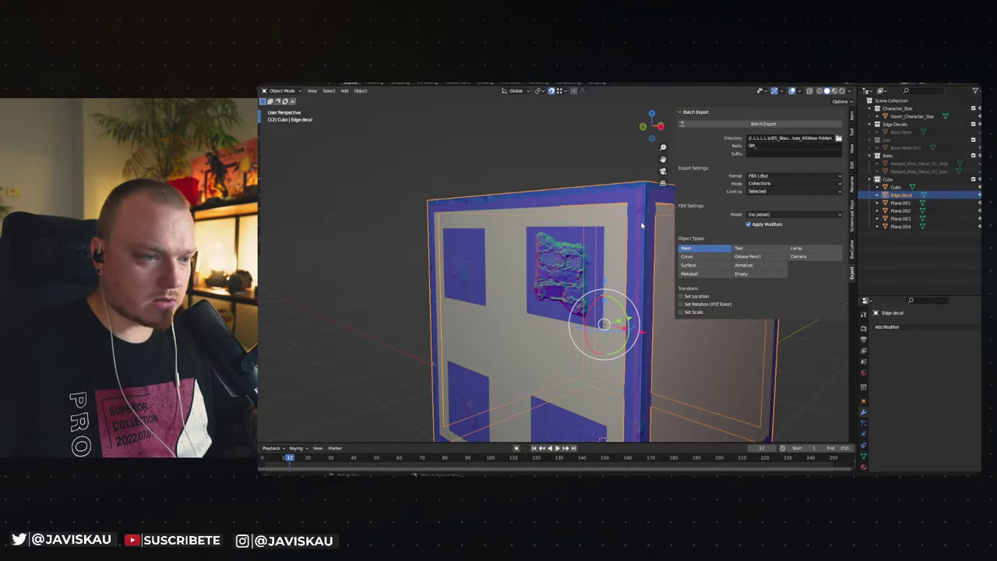
{"action": "key", "text": "KP_1"}
{"action": "mouse_move", "coordinate": [589, 220]}
{"action": "middle_mouse_down"}
{"action": "mouse_move", "coordinate": [490, 234]}
{"action": "mouse_move", "coordinate": [519, 227]}
{"action": "middle_mouse_up"}
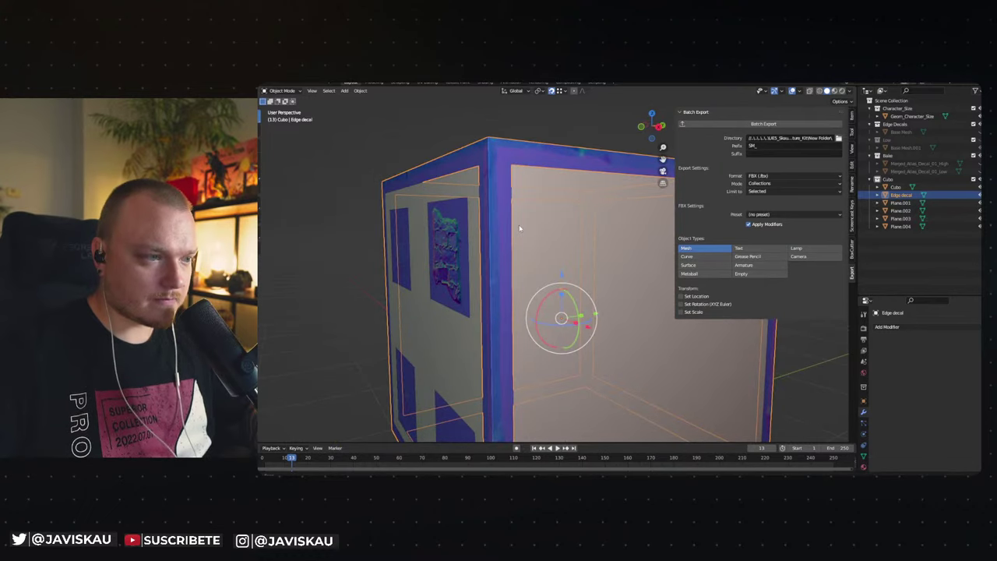
{"action": "scroll", "coordinate": [519, 225], "scroll_direction": "up", "scroll_amount": 2}
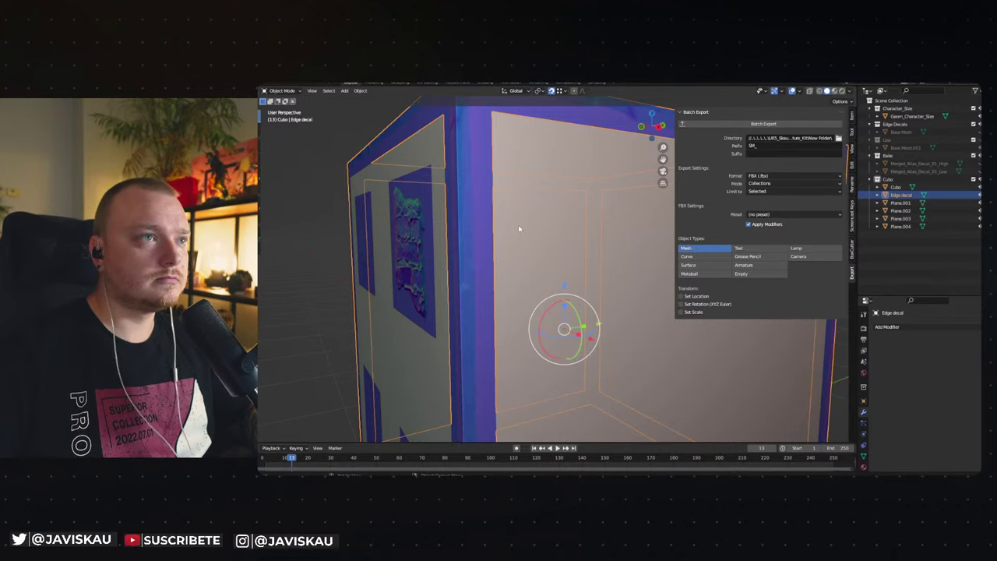
{"action": "middle_click_drag", "start_coordinate": [459, 147], "coordinate": [438, 87]}
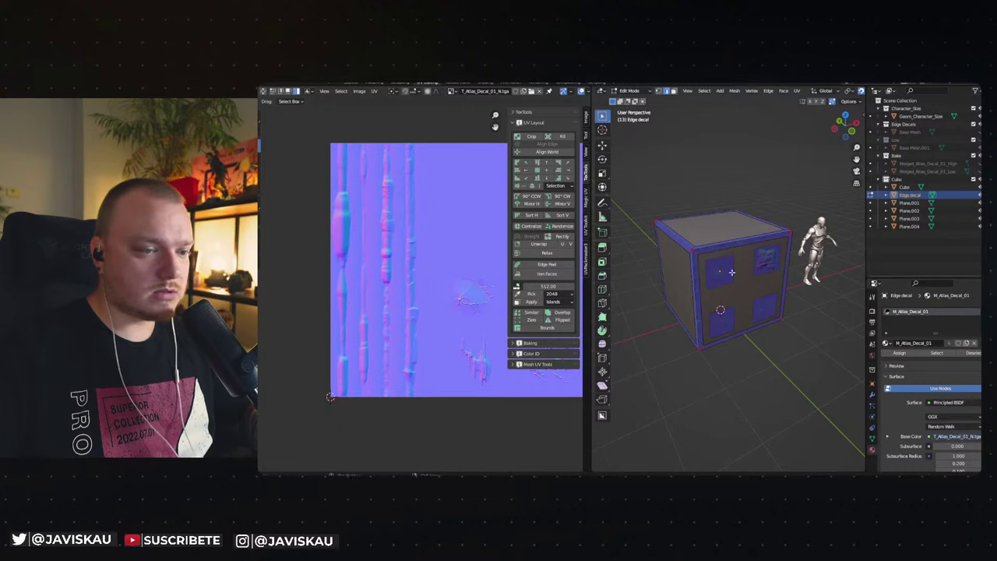
{"action": "middle_click_drag", "start_coordinate": [732, 257], "coordinate": [711, 232]}
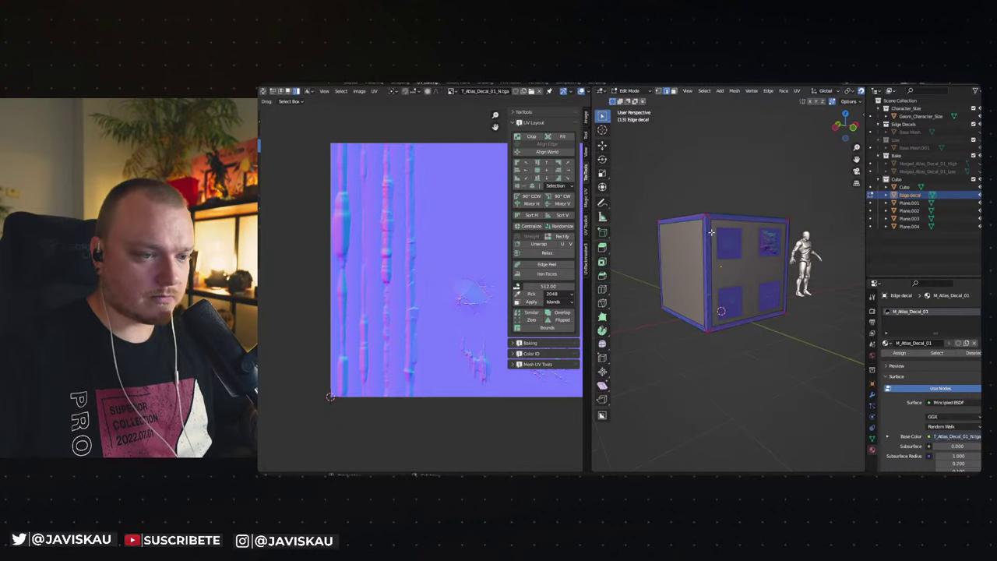
Select one Edge decal face and shrink its UV strip into a trim column of the atlas.
{"action": "left_click", "coordinate": [711, 232]}
{"action": "scroll", "coordinate": [405, 233], "scroll_direction": "up", "scroll_amount": 2}
{"action": "left_click", "coordinate": [405, 234]}
{"action": "scroll", "coordinate": [405, 234], "scroll_direction": "down", "scroll_amount": 2}
{"action": "left_click", "coordinate": [543, 173]}
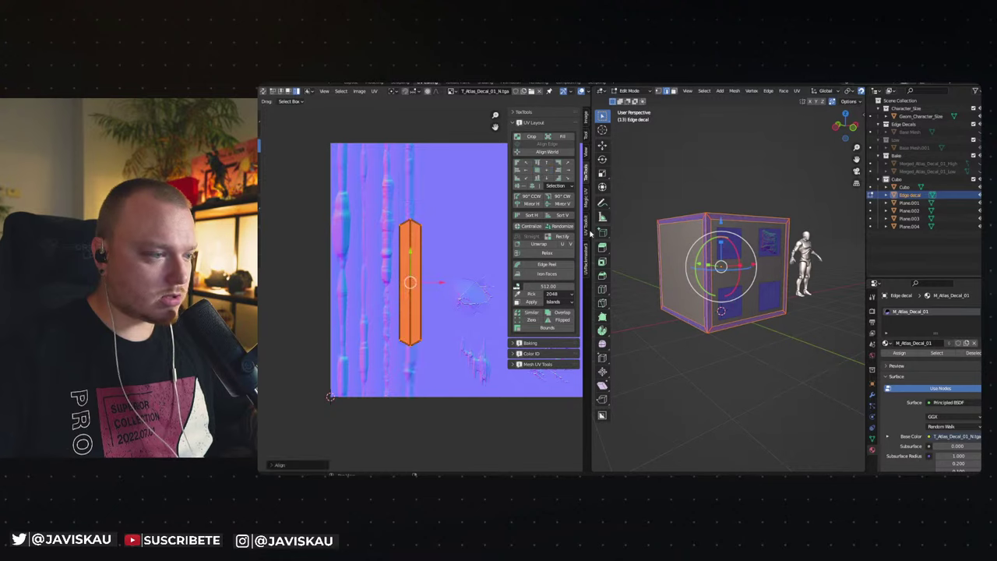
{"action": "key", "text": "alt+a"}
Orbit and zoom around the cube to check the trim, then return to Object Mode.
{"action": "mouse_move", "coordinate": [701, 234]}
{"action": "middle_mouse_down"}
{"action": "mouse_move", "coordinate": [694, 192]}
{"action": "mouse_move", "coordinate": [728, 274]}
{"action": "mouse_move", "coordinate": [660, 282]}
{"action": "mouse_move", "coordinate": [659, 257]}
{"action": "mouse_move", "coordinate": [637, 268]}
{"action": "mouse_move", "coordinate": [853, 270]}
{"action": "middle_mouse_up"}
{"action": "scroll", "coordinate": [693, 193], "scroll_direction": "up", "scroll_amount": 3}
{"action": "scroll", "coordinate": [713, 249], "scroll_direction": "up", "scroll_amount": 4}
{"action": "scroll", "coordinate": [729, 274], "scroll_direction": "down", "scroll_amount": 3}
{"action": "mouse_move", "coordinate": [717, 405]}
{"action": "middle_mouse_down"}
{"action": "mouse_move", "coordinate": [791, 286]}
{"action": "mouse_move", "coordinate": [721, 335]}
{"action": "mouse_move", "coordinate": [732, 327]}
{"action": "mouse_move", "coordinate": [727, 297]}
{"action": "mouse_move", "coordinate": [748, 273]}
{"action": "mouse_move", "coordinate": [668, 305]}
{"action": "middle_mouse_up"}
{"action": "scroll", "coordinate": [748, 273], "scroll_direction": "up", "scroll_amount": 3}
{"action": "scroll", "coordinate": [752, 272], "scroll_direction": "up", "scroll_amount": 3}
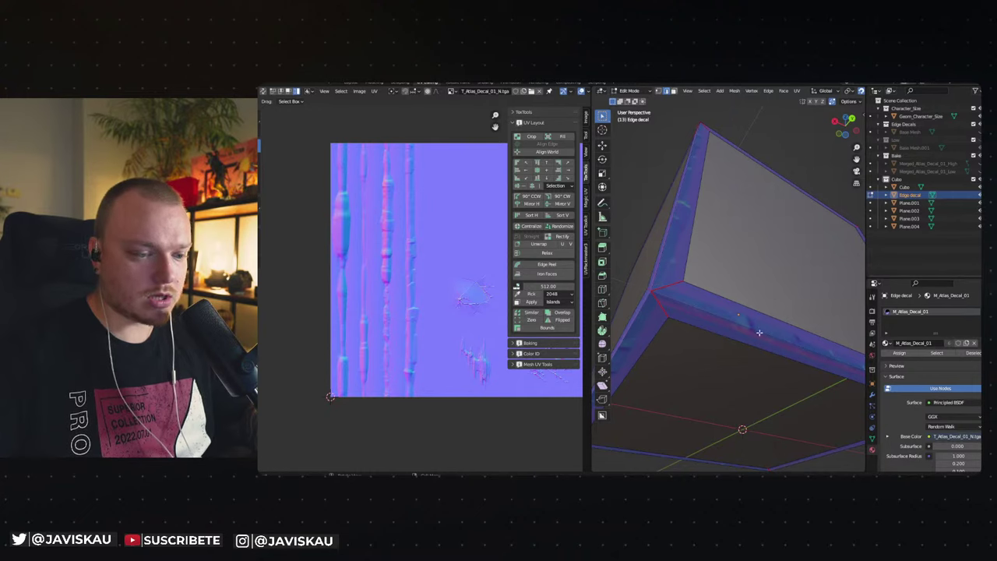
{"action": "key", "text": "Tab"}
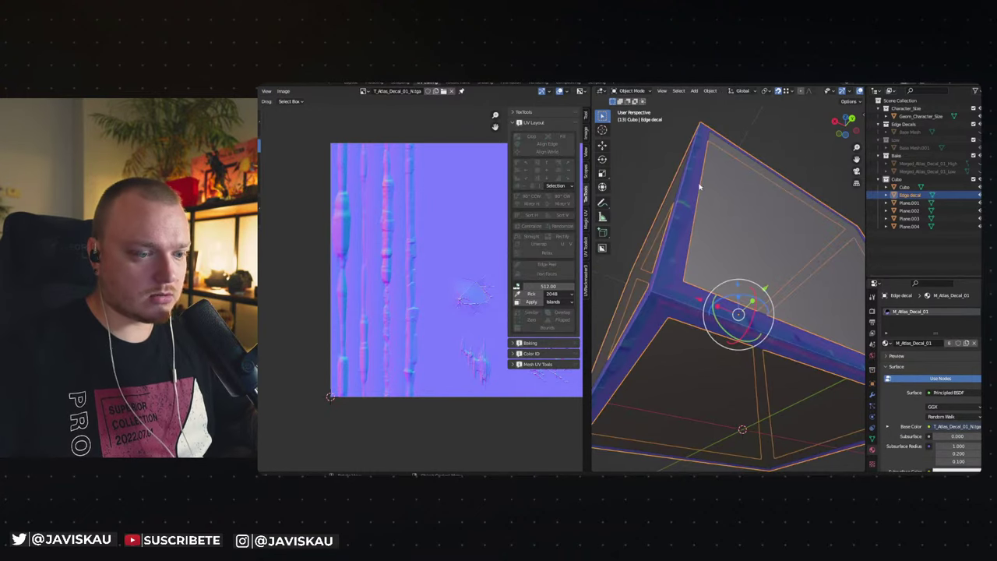
In the Layout workspace, select the Cubo collection, batch-export it as FBX, and switch to Unreal.
{"action": "middle_click_drag", "start_coordinate": [700, 187], "coordinate": [670, 198]}
{"action": "left_click", "coordinate": [351, 82]}
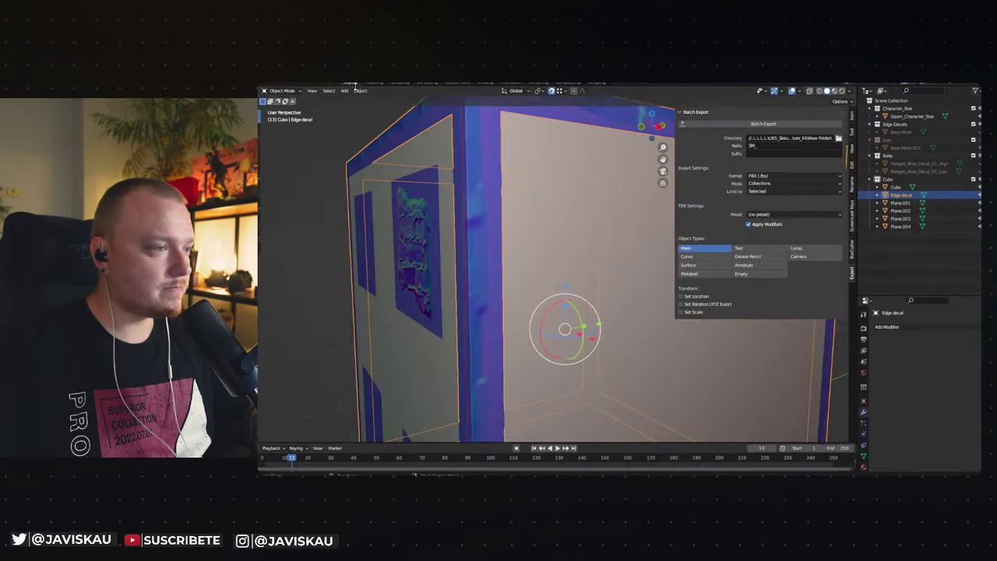
{"action": "middle_click_drag", "start_coordinate": [529, 226], "coordinate": [837, 400]}
{"action": "left_click", "coordinate": [837, 400]}
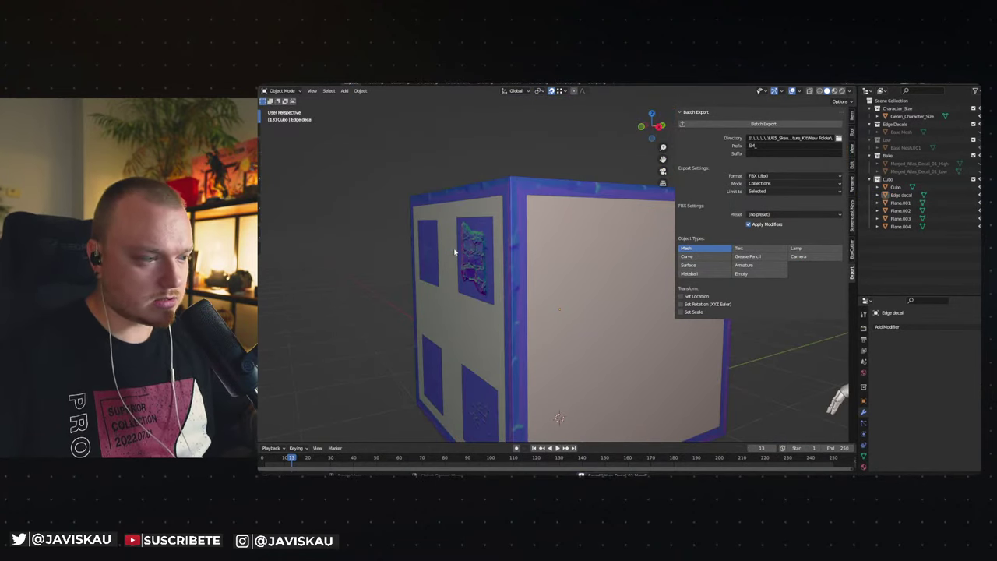
{"action": "right_click", "coordinate": [888, 179]}
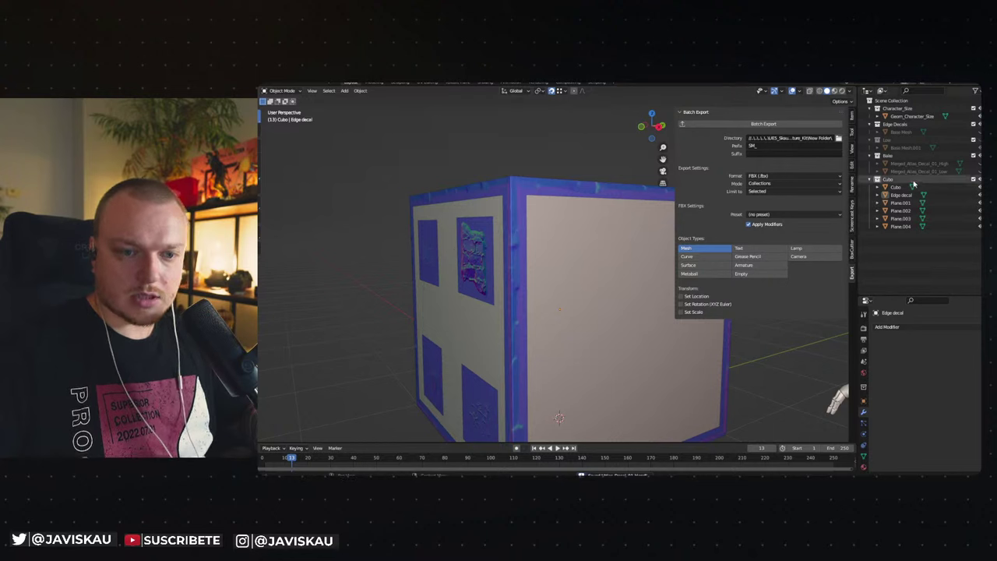
{"action": "left_click", "coordinate": [904, 227]}
{"action": "left_click", "coordinate": [764, 123]}
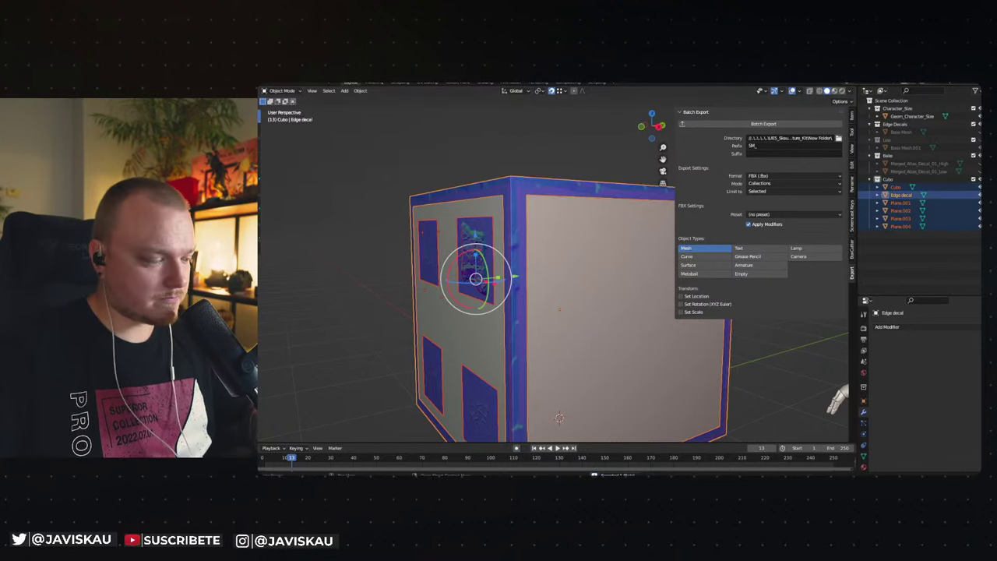
{"action": "mouse_move", "coordinate": [331, 474]}
{"action": "left_click", "coordinate": [297, 474]}
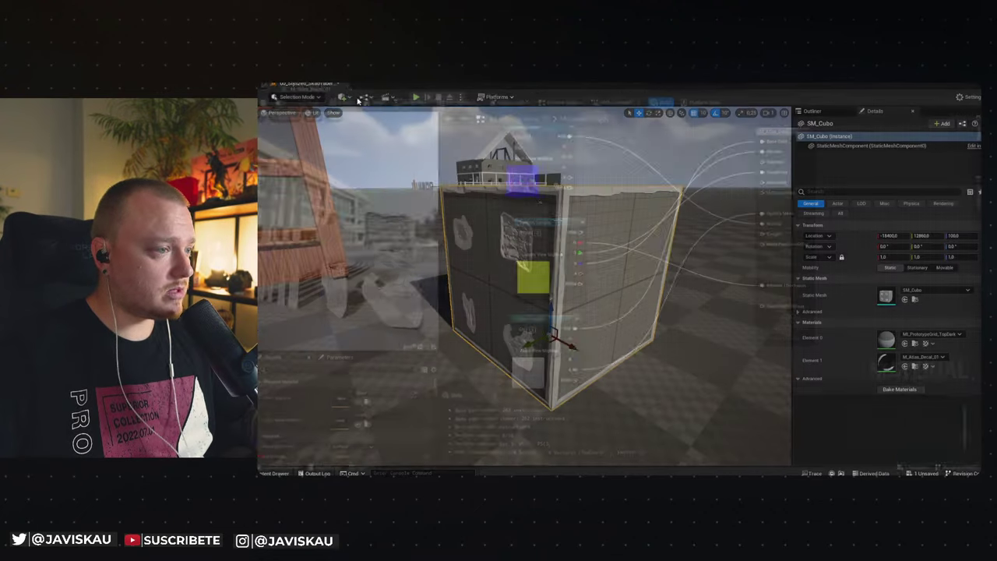
Return to the level, frame SM_Cubo, and start Play-In-Editor with Alt+P.
{"action": "key", "text": "ctrl+Tab"}
{"action": "right_click_drag", "start_coordinate": [644, 207], "coordinate": [624, 218]}
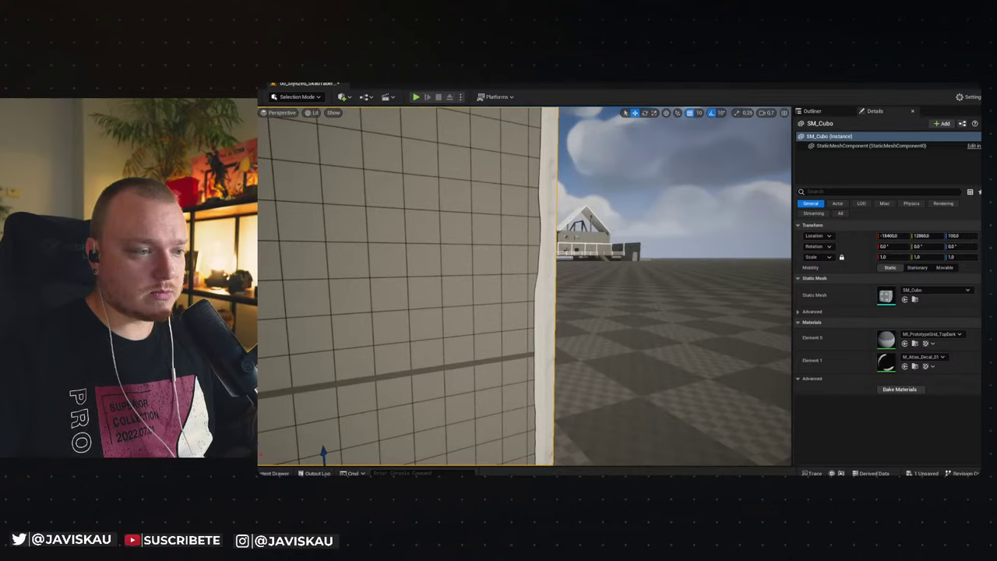
{"action": "right_click_drag", "start_coordinate": [623, 218], "coordinate": [624, 233]}
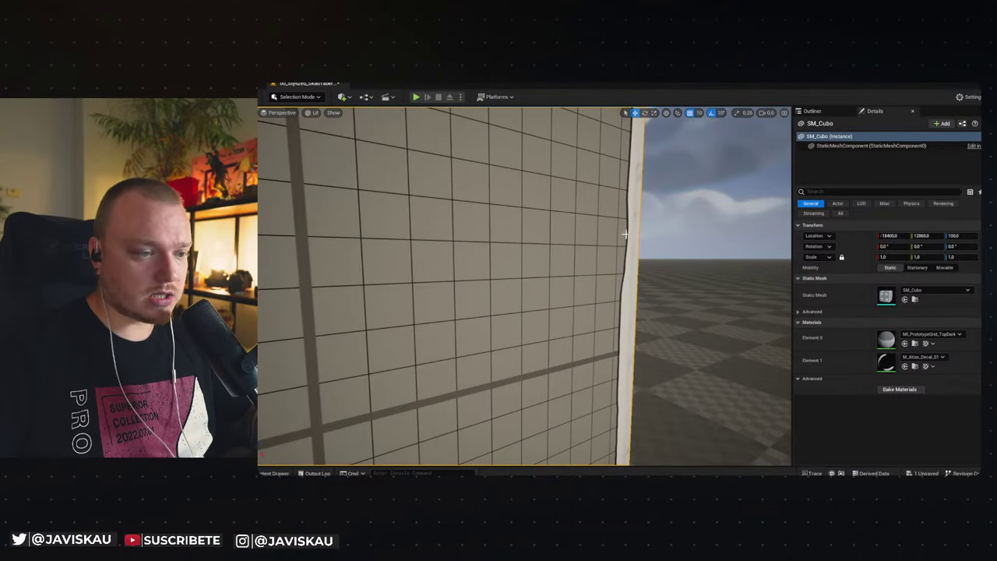
{"action": "key", "text": "f"}
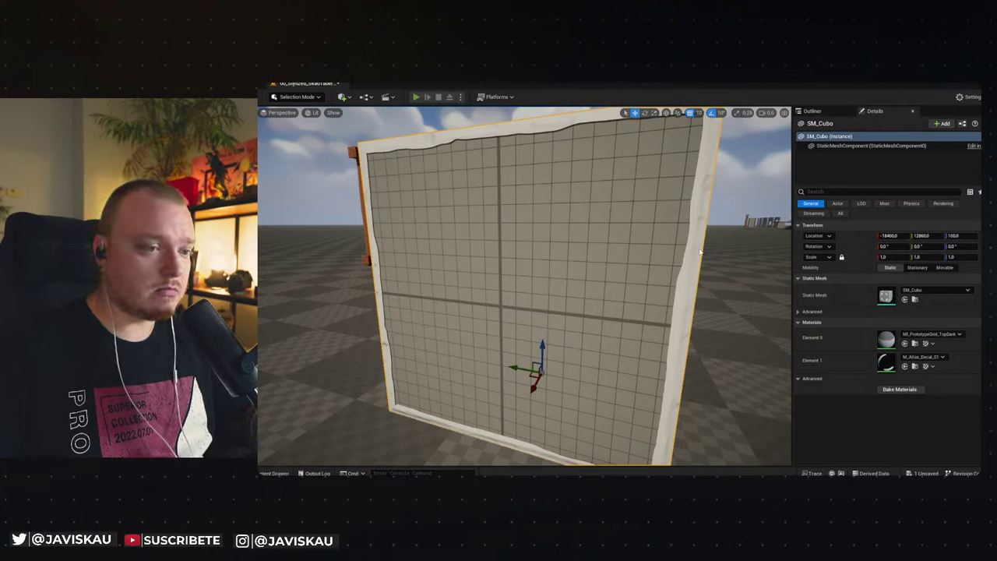
{"action": "key", "text": "alt+p"}
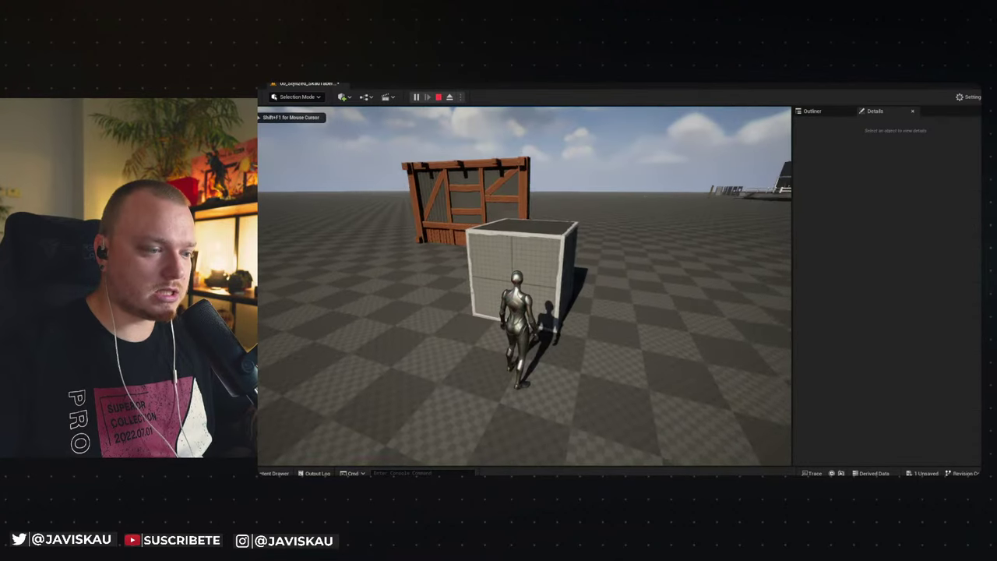
Run the character around the cube with W and A to inspect decals and trim, then stop with Esc.
{"action": "key", "text": "w"}
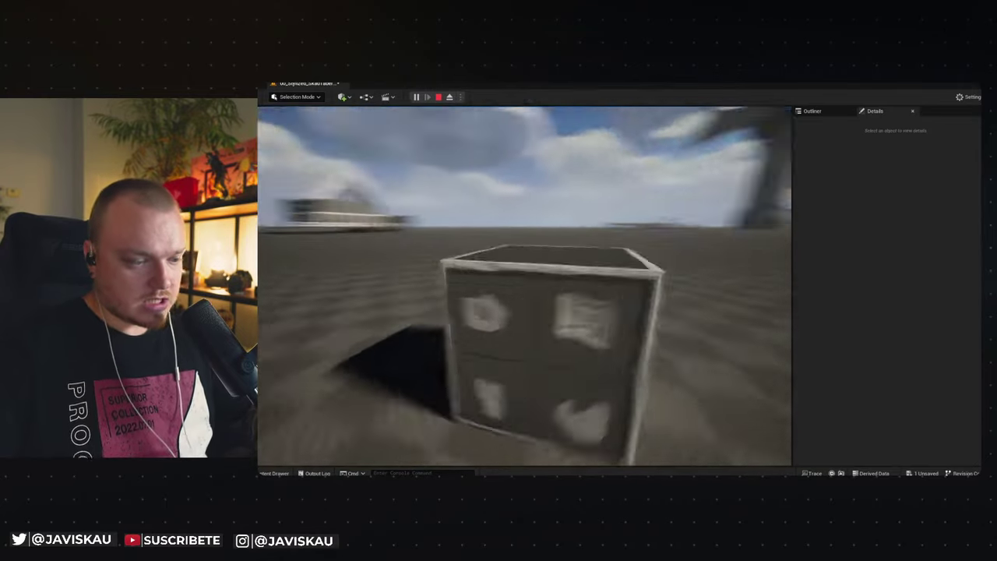
{"action": "key", "text": "w"}
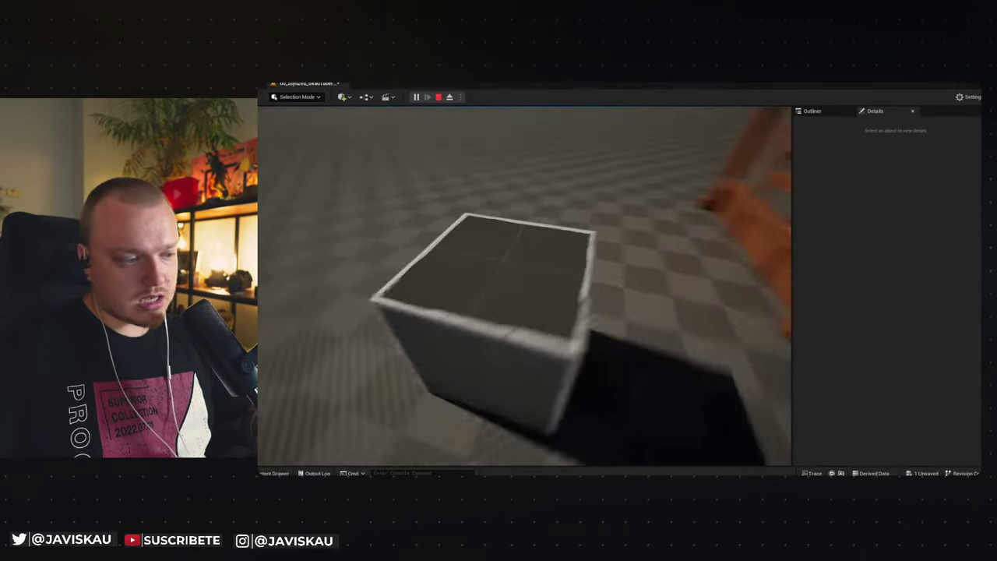
{"action": "key", "text": "w"}
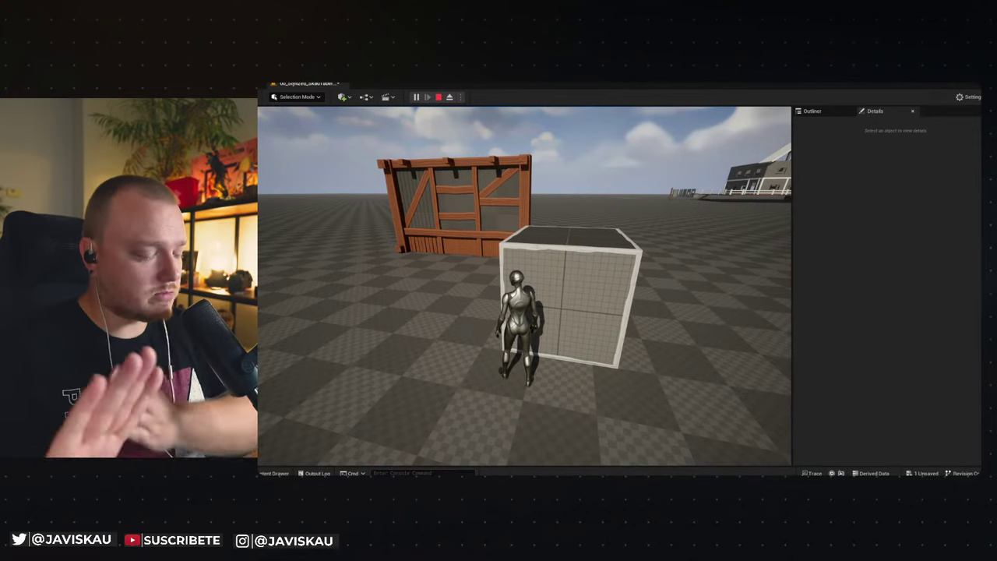
{"action": "key", "text": "a"}
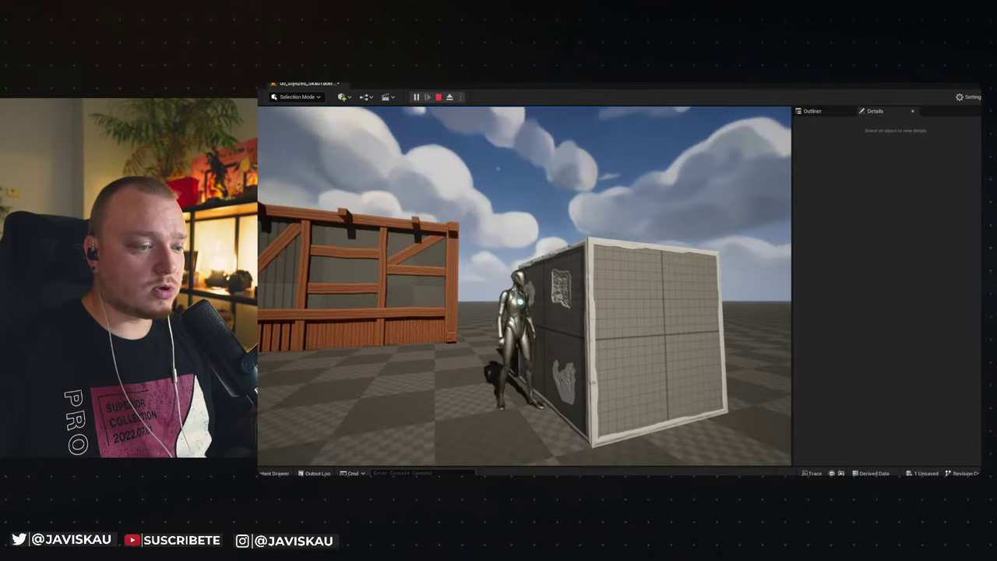
{"action": "key", "text": "Escape"}
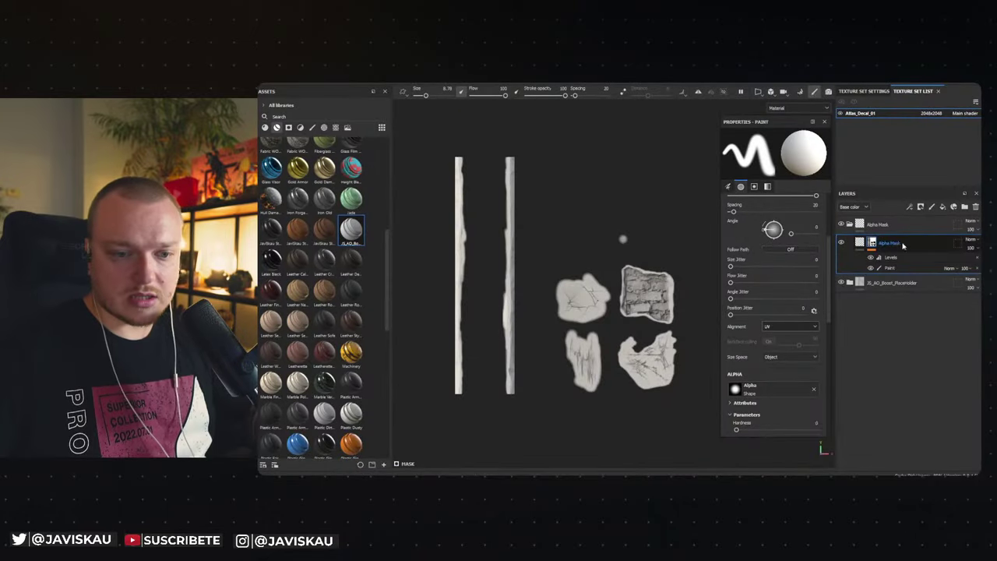
Add a Blur filter to the Atlas_Decal_01 alpha mask via the Paint effect's options.
{"action": "left_click", "coordinate": [921, 262]}
{"action": "right_click", "coordinate": [919, 263]}
{"action": "key", "text": "Escape"}
{"action": "left_click", "coordinate": [906, 270]}
{"action": "right_click", "coordinate": [907, 270]}
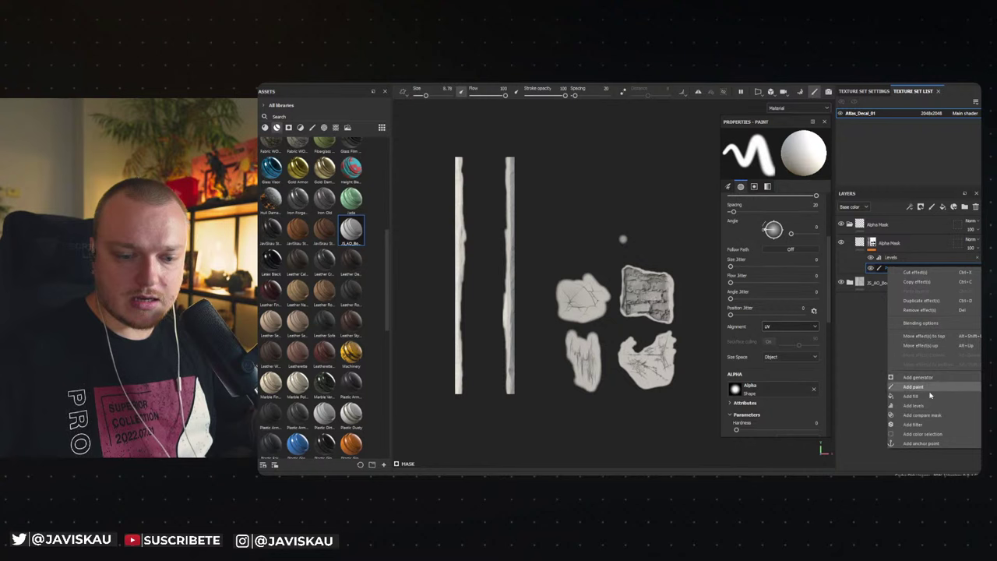
{"action": "left_click", "coordinate": [930, 428]}
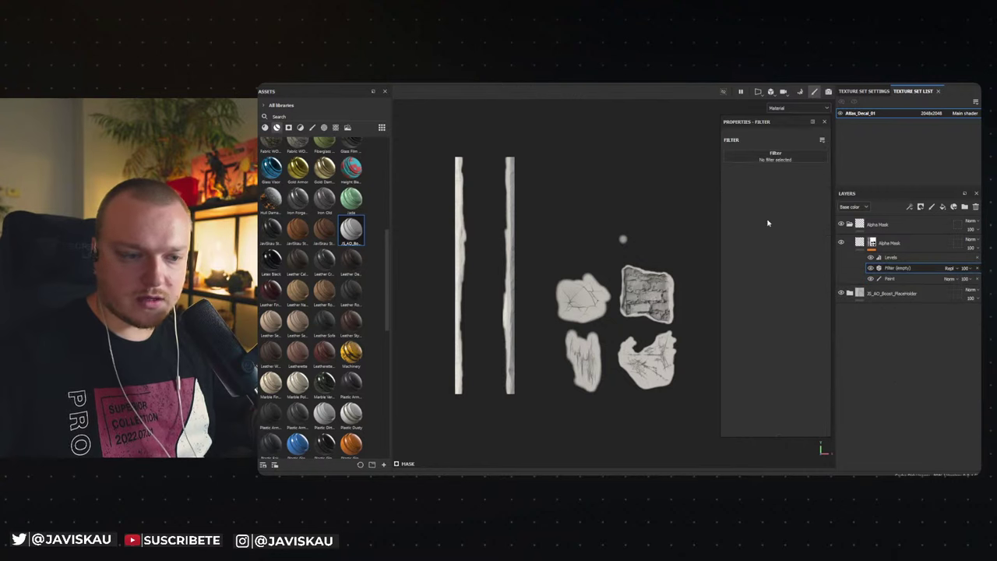
{"action": "left_click", "coordinate": [768, 154]}
{"action": "left_click", "coordinate": [842, 178]}
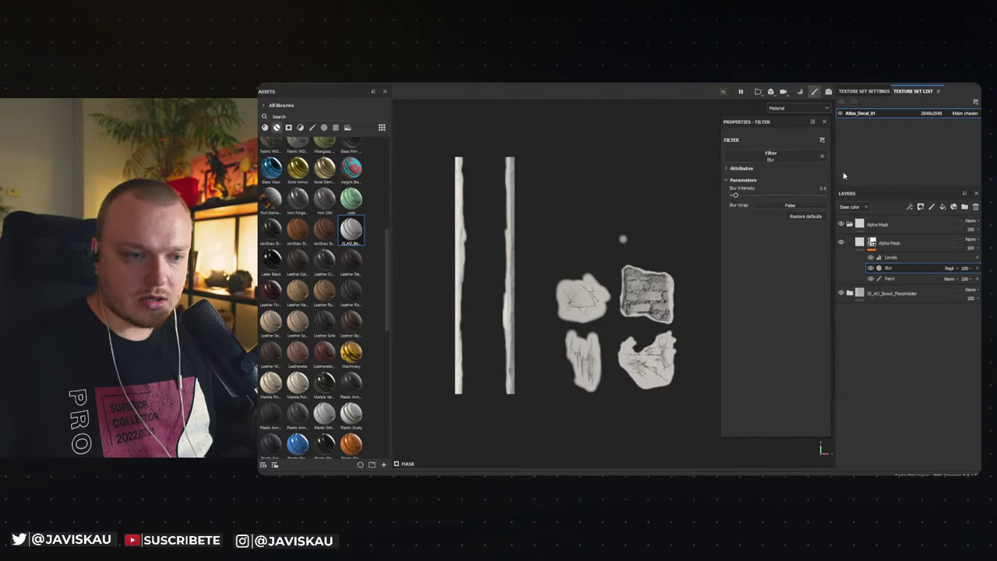
Set Blur Intensity to about 1.65 and inspect the softened decal edges on the trim strips.
{"action": "scroll", "coordinate": [589, 296], "scroll_direction": "up", "scroll_amount": 3}
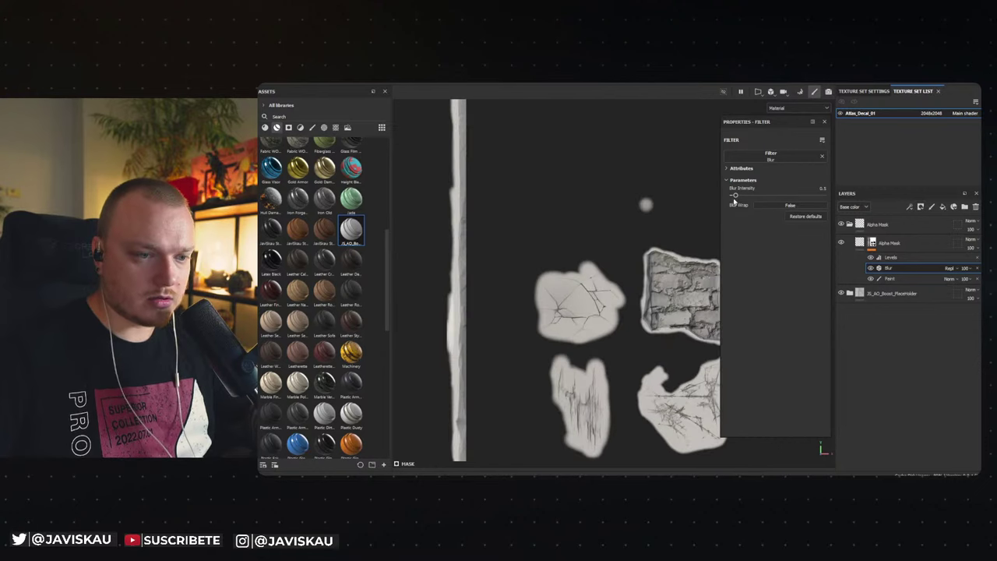
{"action": "left_click_drag", "start_coordinate": [734, 198], "coordinate": [764, 196]}
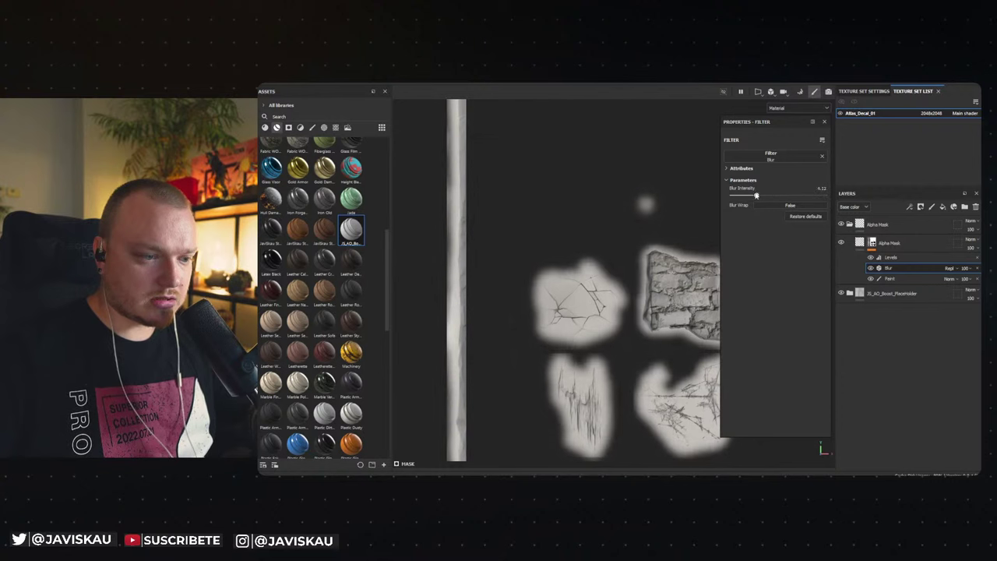
{"action": "left_click_drag", "start_coordinate": [759, 196], "coordinate": [766, 195]}
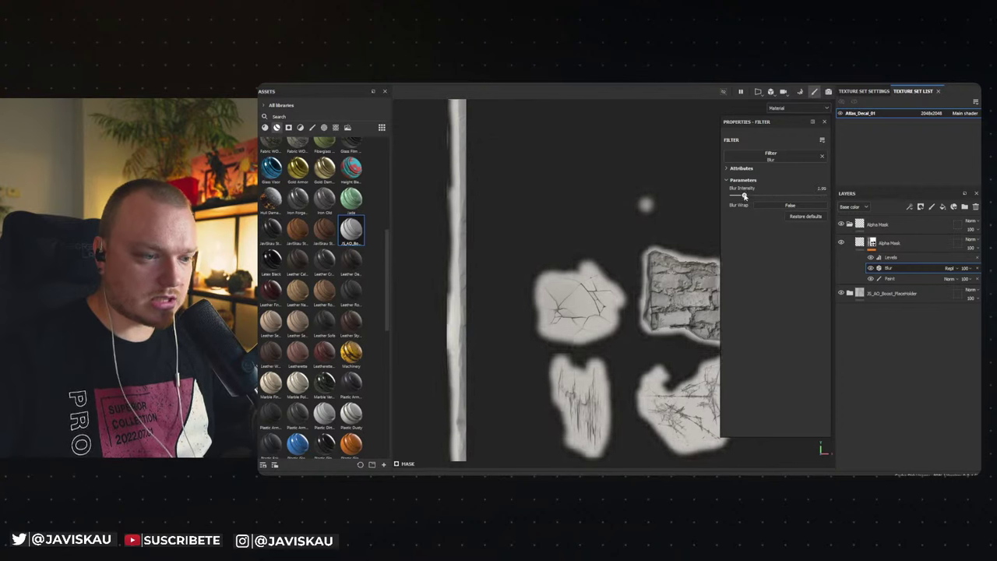
{"action": "left_click_drag", "start_coordinate": [766, 195], "coordinate": [745, 197]}
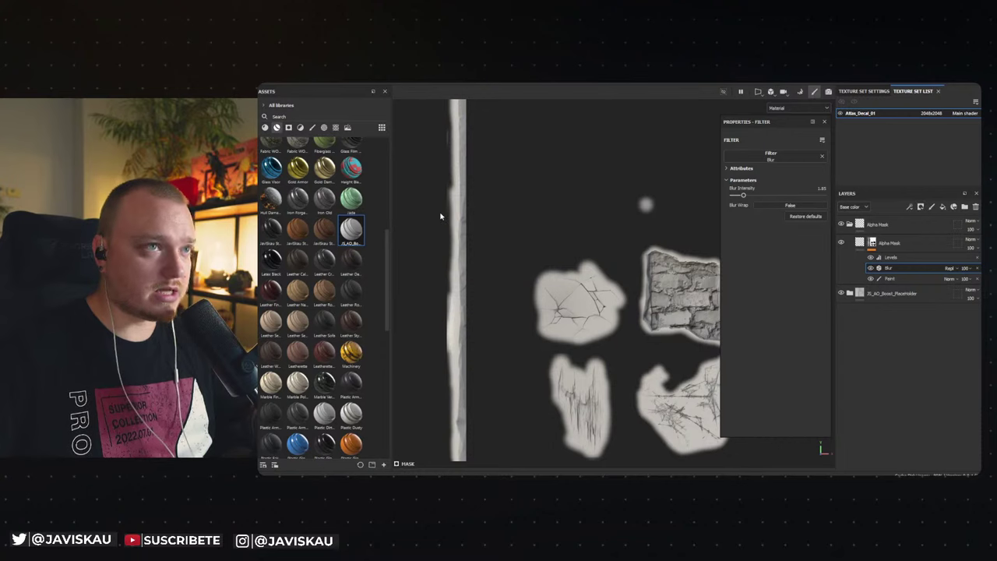
{"action": "mouse_move", "coordinate": [492, 218]}
{"action": "middle_mouse_down"}
{"action": "mouse_move", "coordinate": [530, 218]}
{"action": "mouse_move", "coordinate": [590, 280]}
{"action": "middle_mouse_up"}
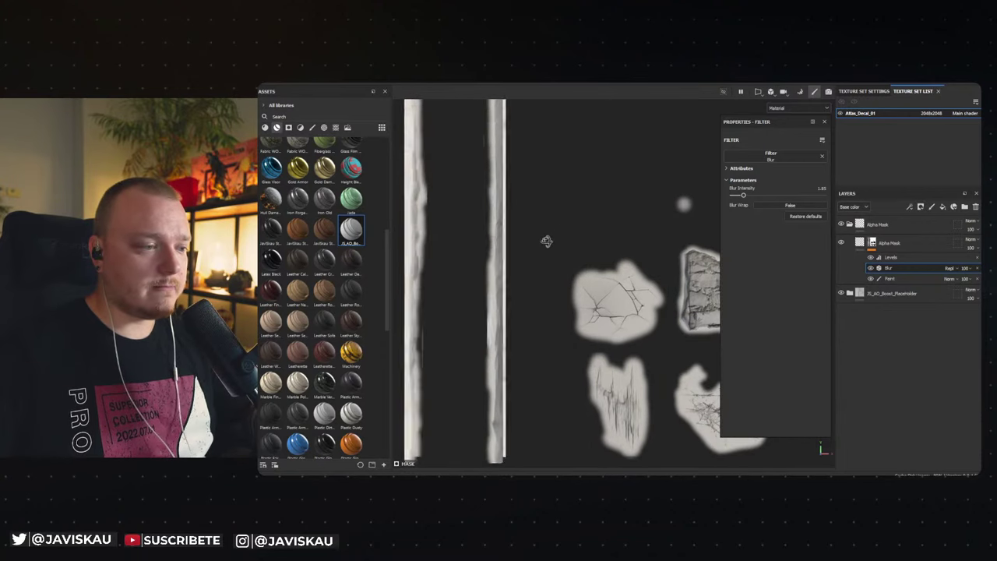
{"action": "mouse_move", "coordinate": [589, 280]}
{"action": "left_mouse_down", "text": "alt"}
{"action": "mouse_move", "coordinate": [599, 269]}
{"action": "mouse_move", "coordinate": [527, 270]}
{"action": "mouse_move", "coordinate": [562, 254]}
{"action": "mouse_move", "coordinate": [763, 247]}
{"action": "mouse_move", "coordinate": [574, 226]}
{"action": "mouse_move", "coordinate": [488, 205]}
{"action": "mouse_move", "coordinate": [630, 156]}
{"action": "left_mouse_up", "text": "alt"}
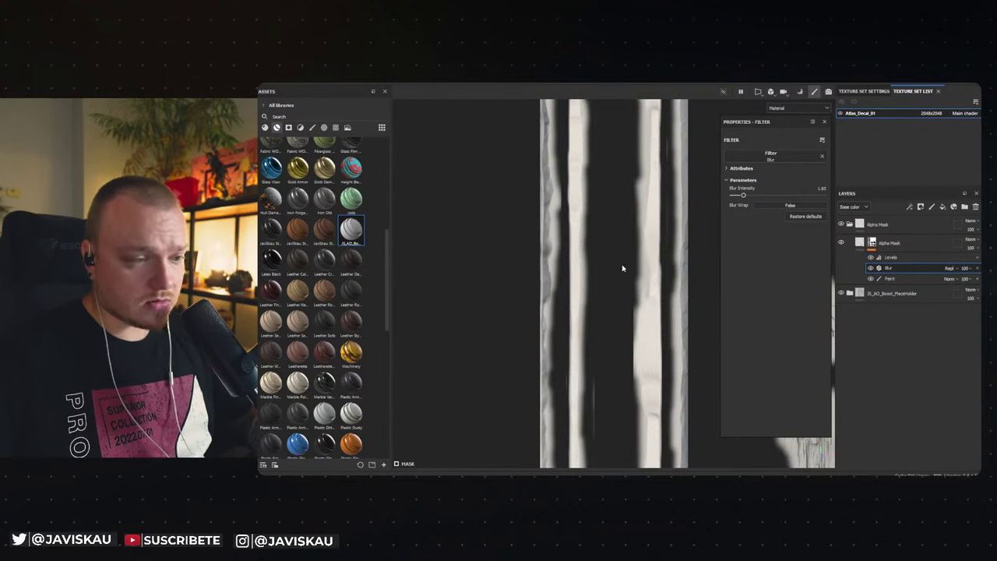
{"action": "key", "text": "c"}
{"action": "key", "text": "c"}
{"action": "key", "text": "c"}
{"action": "key", "text": "c"}
{"action": "key", "text": "c"}
{"action": "left_click", "coordinate": [795, 108]}
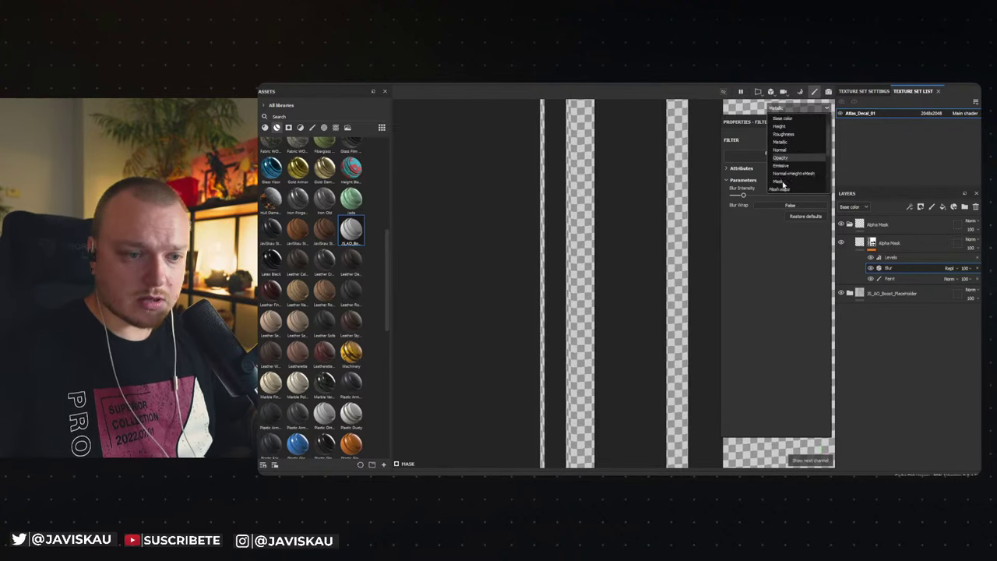
{"action": "left_click", "coordinate": [802, 127]}
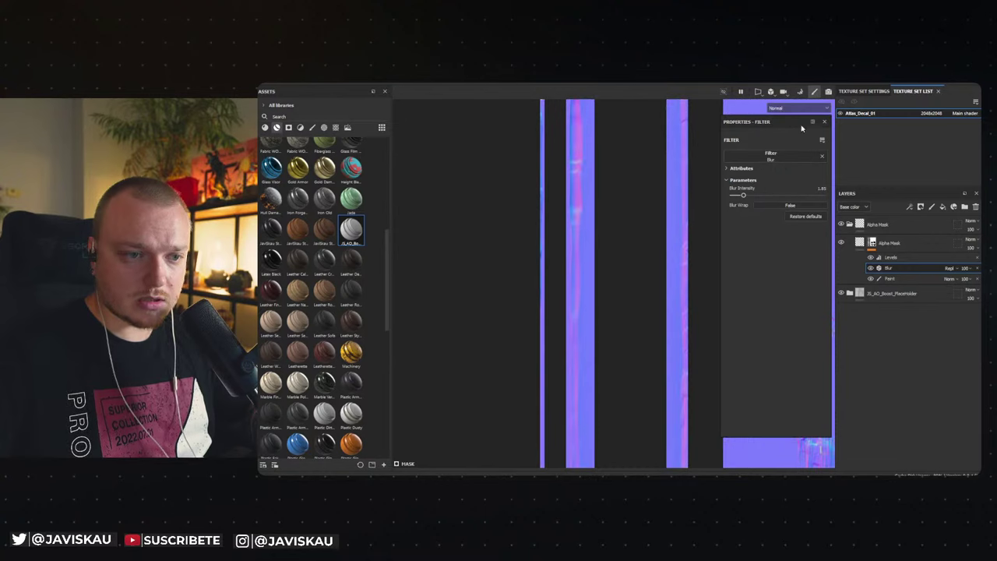
{"action": "mouse_move", "coordinate": [600, 231]}
{"action": "middle_mouse_down"}
{"action": "mouse_move", "coordinate": [594, 193]}
{"action": "mouse_move", "coordinate": [483, 196]}
{"action": "mouse_move", "coordinate": [585, 201]}
{"action": "mouse_move", "coordinate": [492, 202]}
{"action": "middle_mouse_up"}
{"action": "mouse_move", "coordinate": [600, 250]}
{"action": "middle_mouse_down"}
{"action": "mouse_move", "coordinate": [545, 179]}
{"action": "mouse_move", "coordinate": [572, 225]}
{"action": "mouse_move", "coordinate": [572, 214]}
{"action": "mouse_move", "coordinate": [581, 316]}
{"action": "mouse_move", "coordinate": [655, 299]}
{"action": "mouse_move", "coordinate": [595, 303]}
{"action": "middle_mouse_up"}
{"action": "key", "text": "m"}
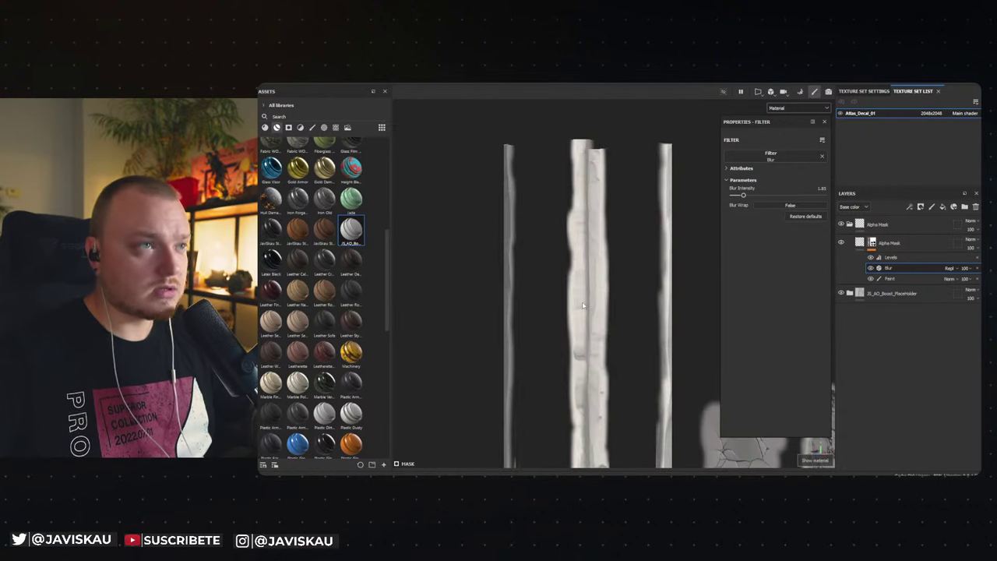
{"action": "left_click", "coordinate": [265, 79]}
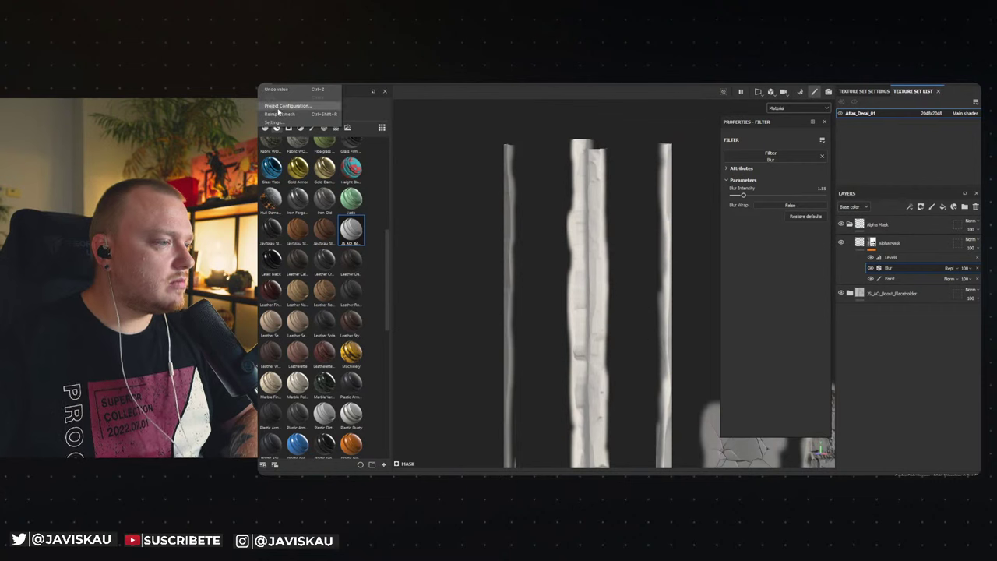
{"action": "left_click", "coordinate": [282, 107]}
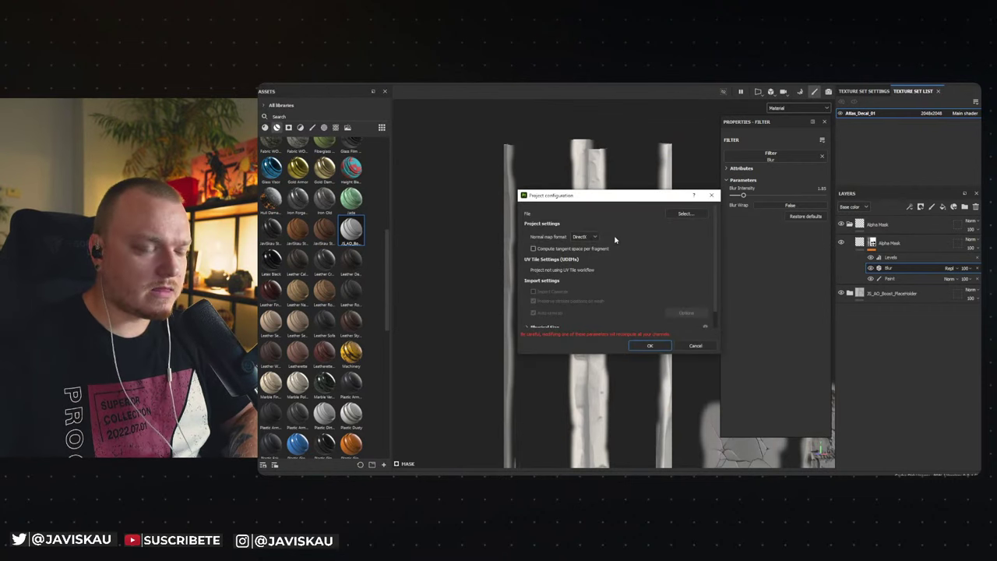
{"action": "left_click", "coordinate": [711, 196]}
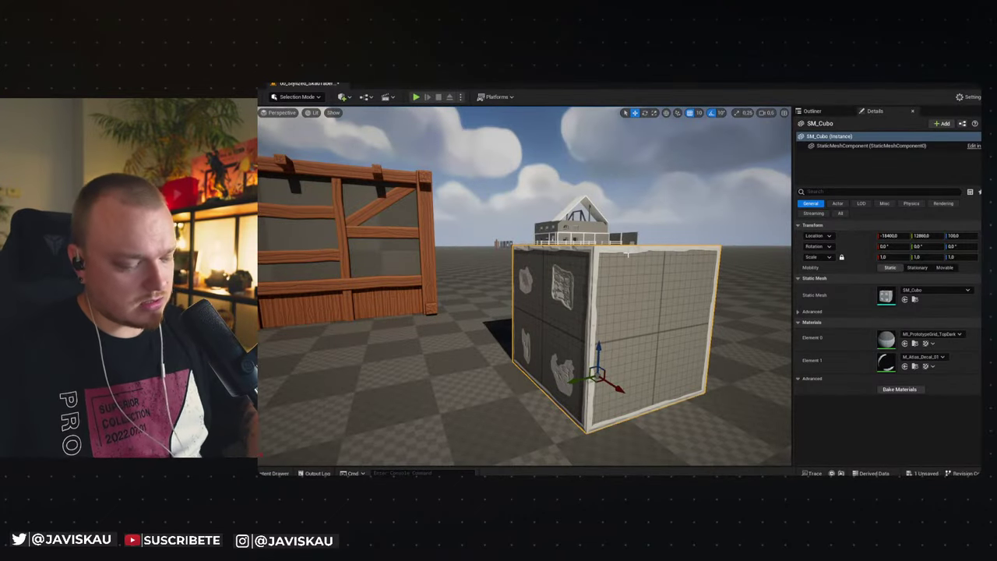
{"action": "key", "text": "ctrl+space"}
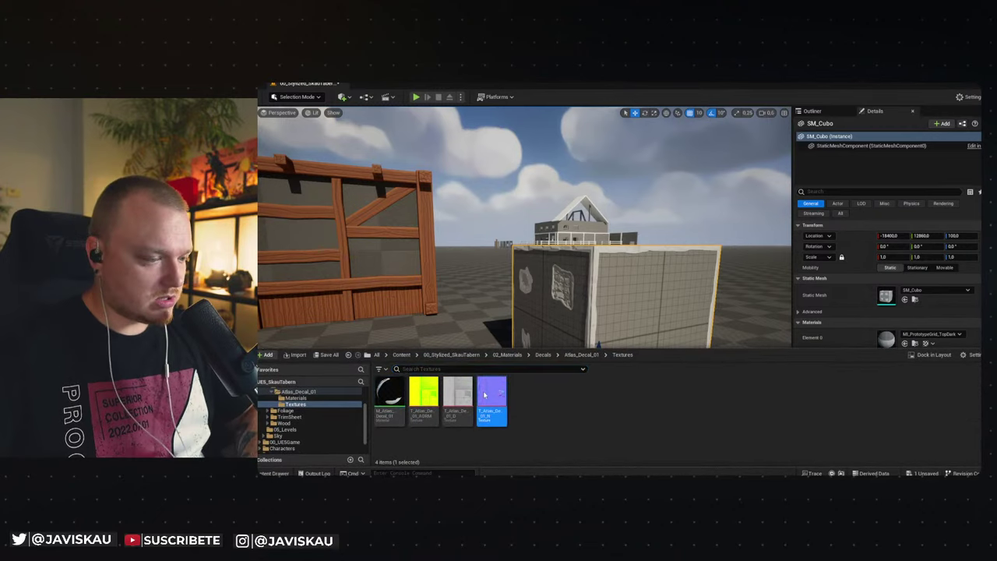
{"action": "double_click", "coordinate": [493, 392]}
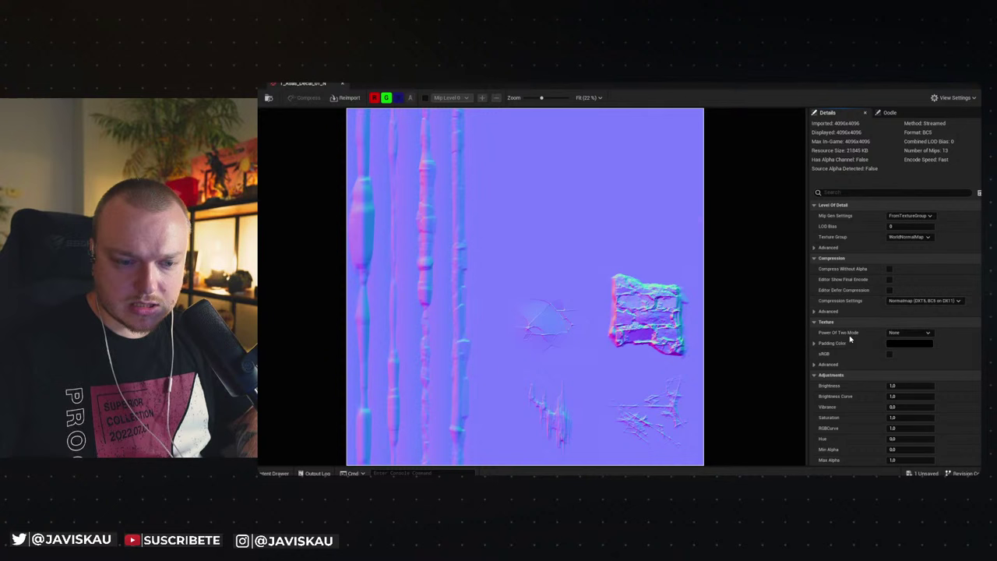
{"action": "left_click", "coordinate": [972, 341]}
{"action": "scroll", "coordinate": [849, 362], "scroll_direction": "down", "scroll_amount": 3}
{"action": "scroll", "coordinate": [844, 364], "scroll_direction": "down", "scroll_amount": 1}
{"action": "scroll", "coordinate": [845, 364], "scroll_direction": "down", "scroll_amount": 3}
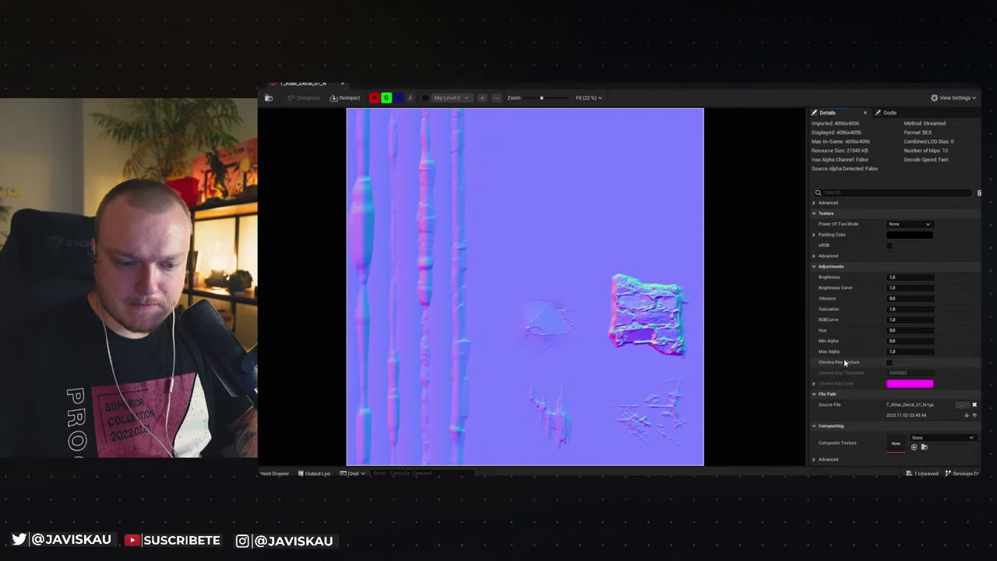
{"action": "scroll", "coordinate": [844, 363], "scroll_direction": "up", "scroll_amount": 4}
{"action": "scroll", "coordinate": [845, 363], "scroll_direction": "up", "scroll_amount": 3}
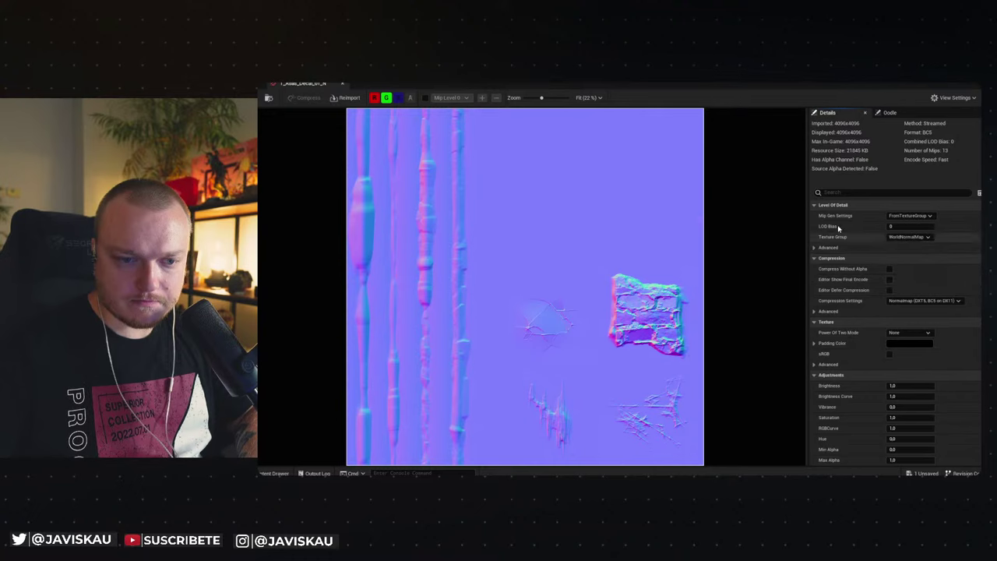
{"action": "left_click", "coordinate": [342, 83]}
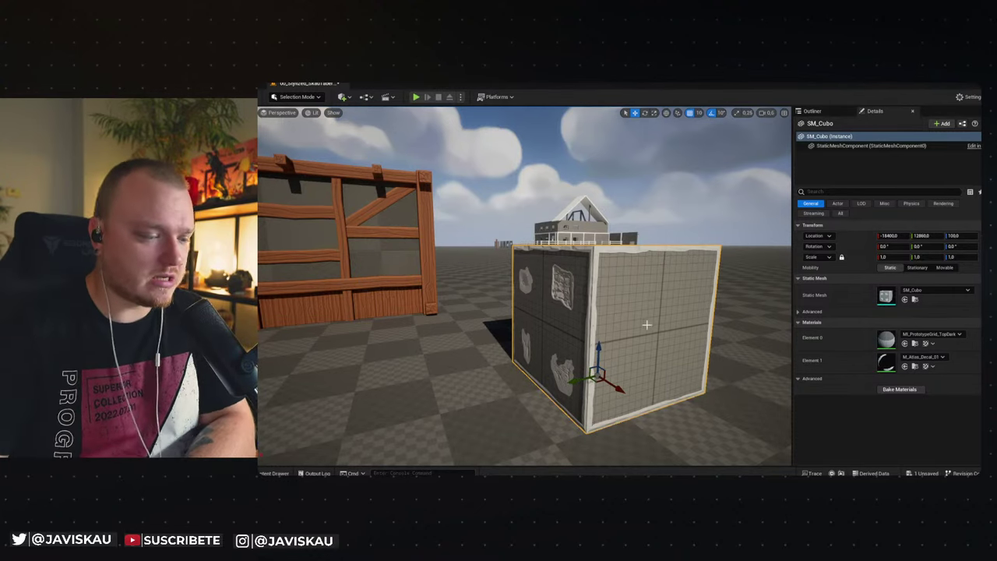
{"action": "mouse_move", "coordinate": [643, 324]}
{"action": "right_mouse_down"}
{"action": "mouse_move", "coordinate": [561, 327]}
{"action": "mouse_move", "coordinate": [683, 326]}
{"action": "mouse_move", "coordinate": [572, 305]}
{"action": "right_mouse_up"}
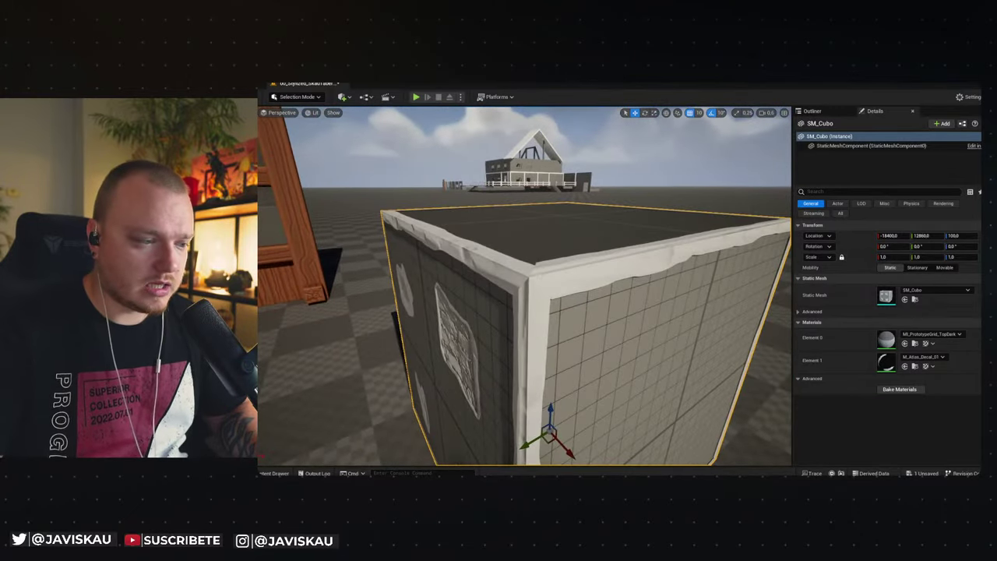
{"action": "right_click_drag", "start_coordinate": [520, 296], "coordinate": [483, 265]}
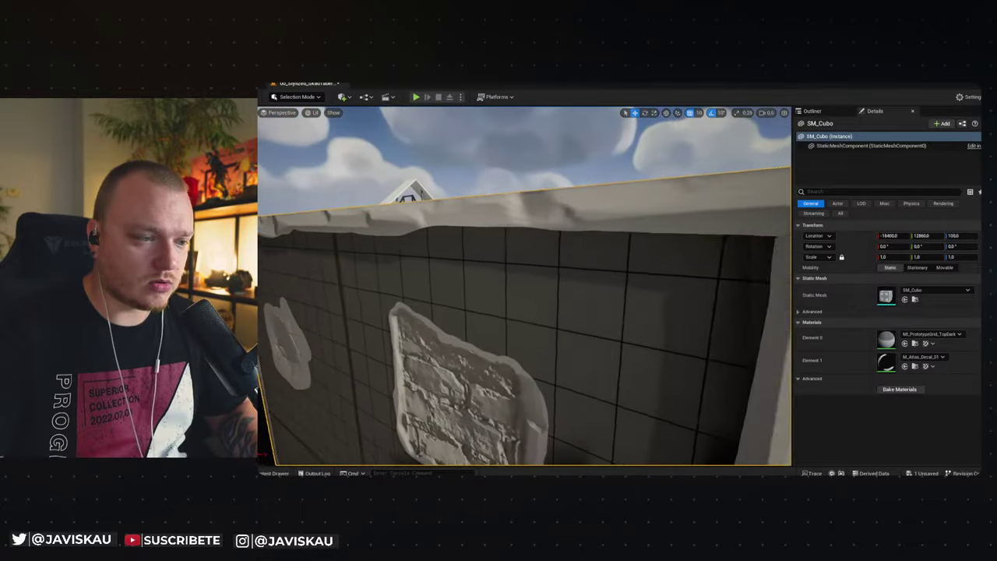
{"action": "right_click_drag", "start_coordinate": [522, 297], "coordinate": [467, 295]}
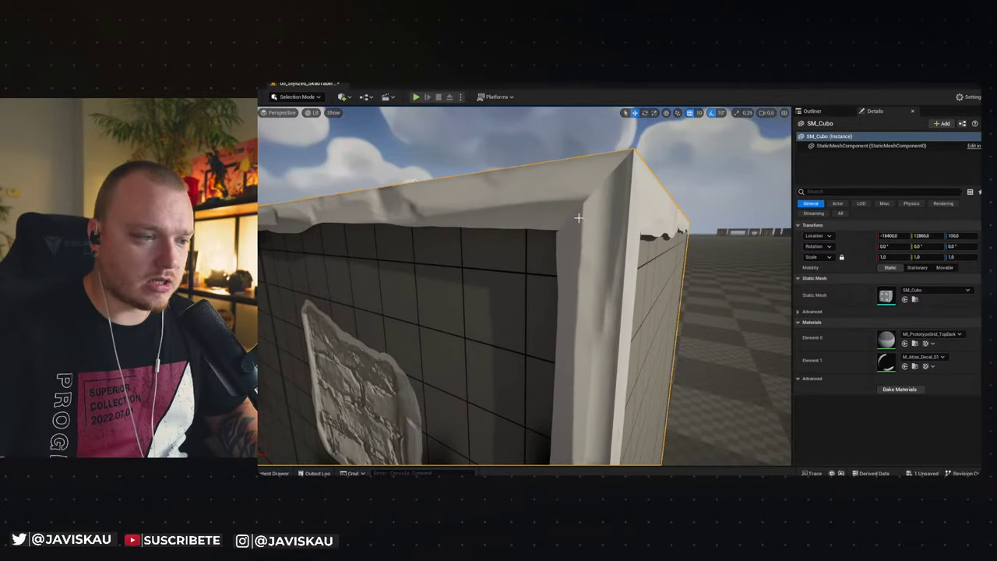
{"action": "right_click_drag", "start_coordinate": [567, 211], "coordinate": [538, 234]}
{"action": "right_click_drag", "start_coordinate": [522, 296], "coordinate": [483, 234]}
{"action": "scroll", "coordinate": [522, 296], "scroll_direction": "up", "scroll_amount": 2}
{"action": "mouse_move", "coordinate": [522, 296]}
{"action": "right_mouse_down"}
{"action": "mouse_move", "coordinate": [483, 272]}
{"action": "mouse_move", "coordinate": [526, 296]}
{"action": "right_mouse_up"}
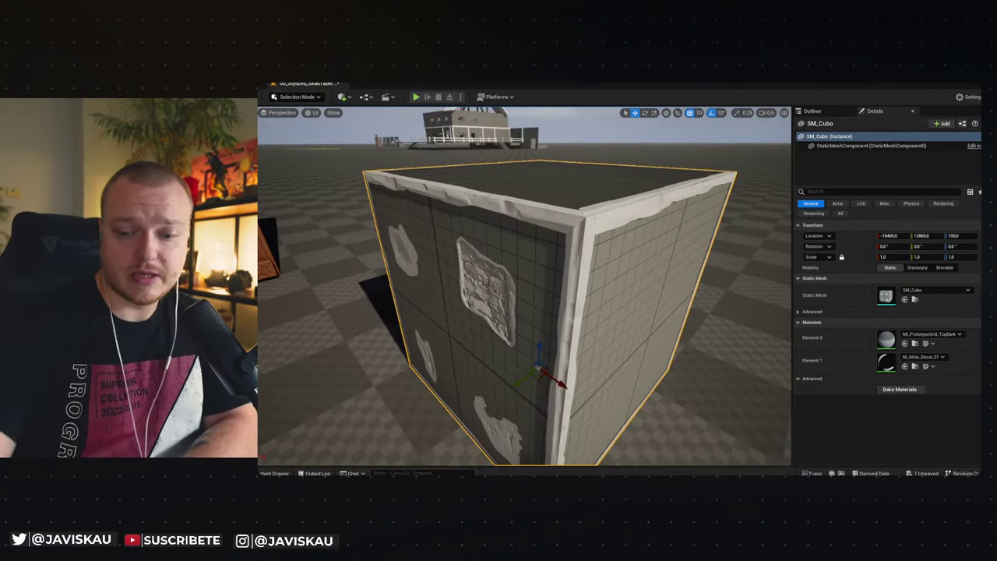